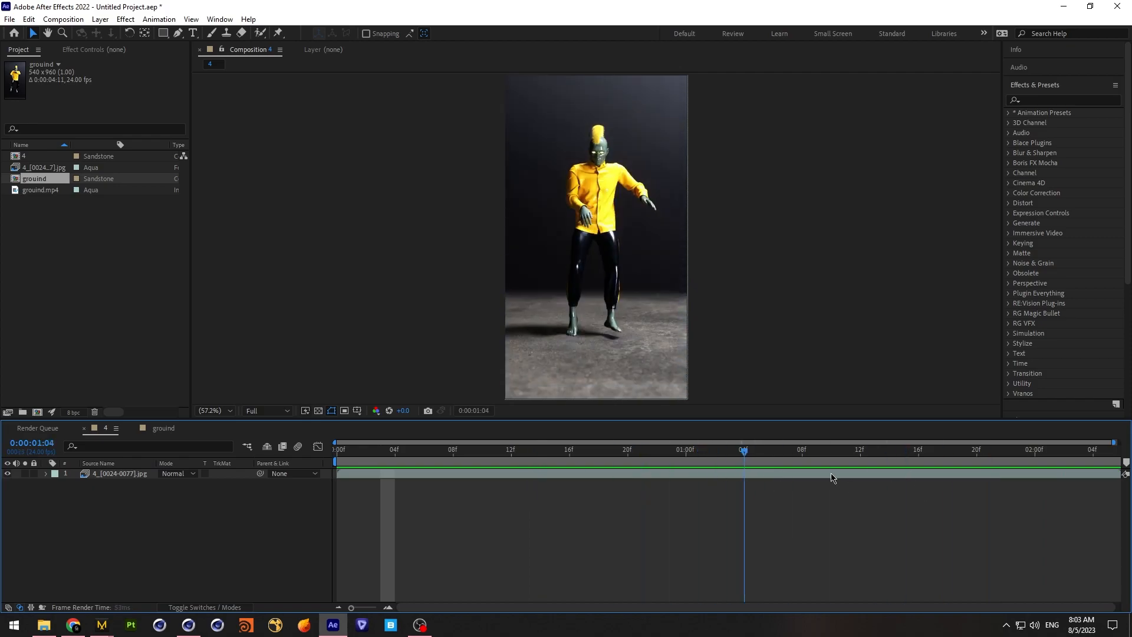
Minimize the After Effects and OBS windows and switch to Cinema 4D
left_click(1059, 6)
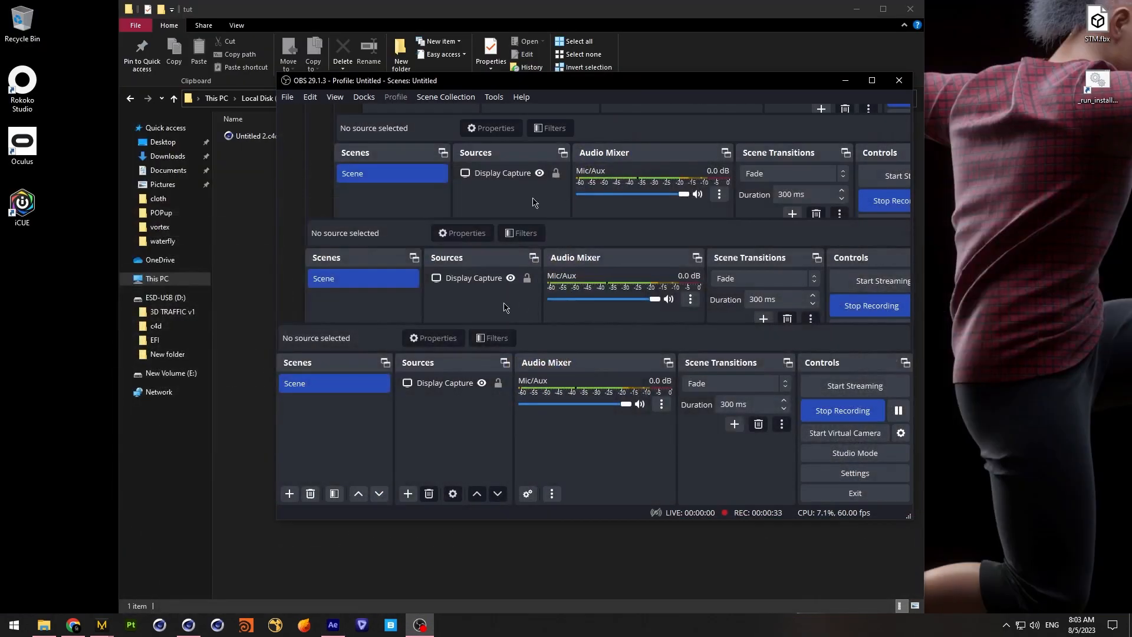
left_click(845, 80)
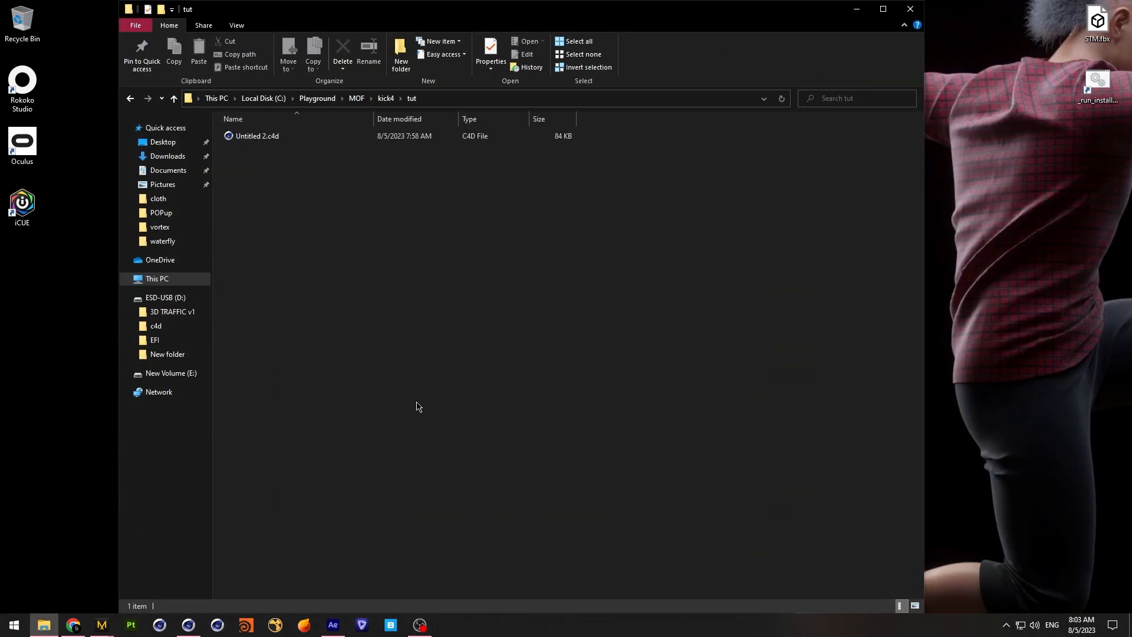
left_click(189, 624)
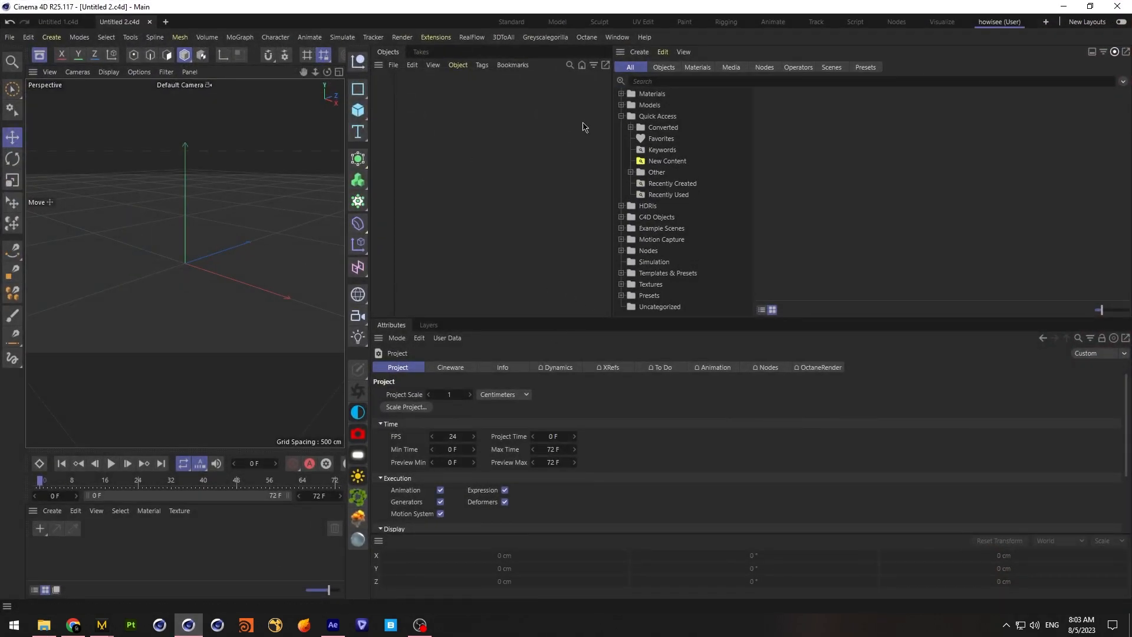
Close the asset browser and widen the viewport to fill the freed space
left_click(619, 61)
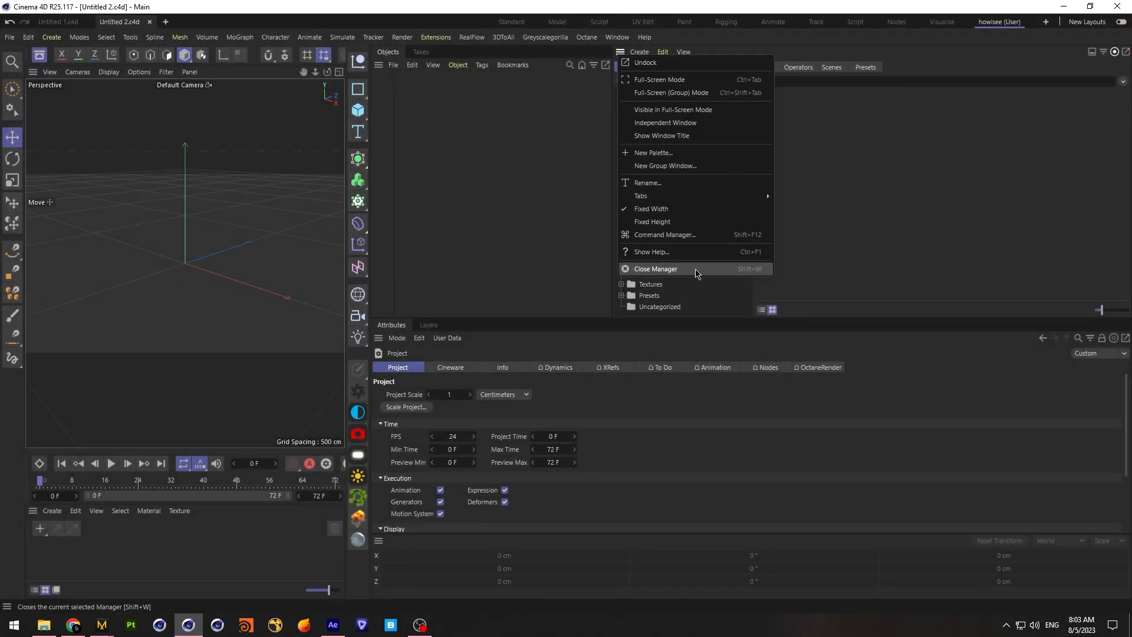
left_click(649, 268)
left_click_drag(372, 253, 783, 282)
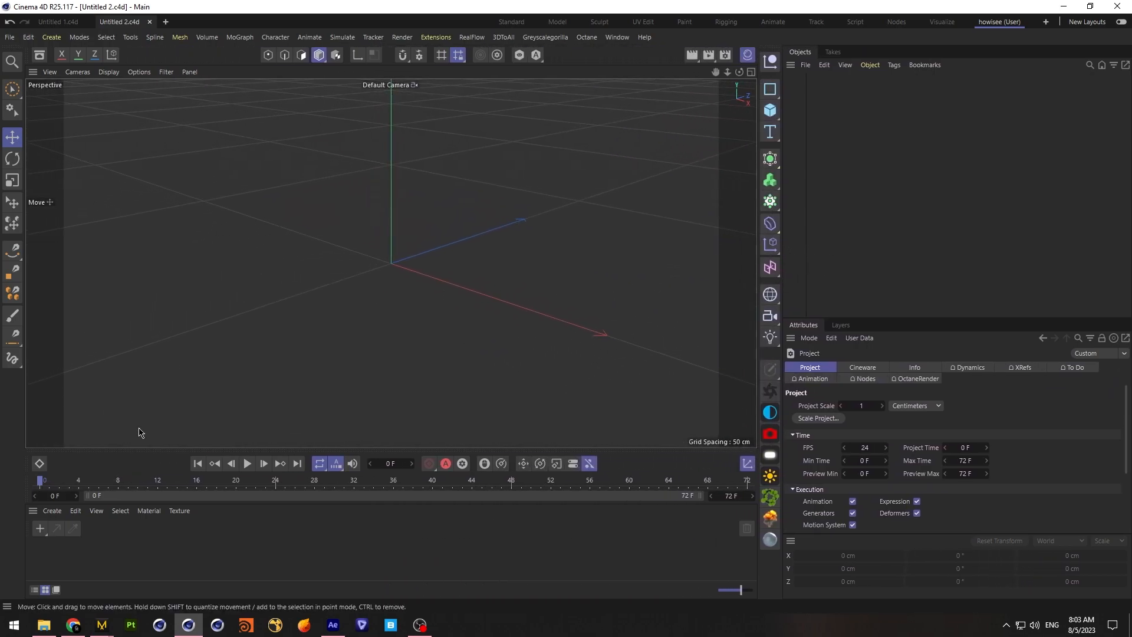
Import Jumping (9).fbx from the kick4 folder with the existing FBX import settings
left_click(10, 36)
left_click(40, 95)
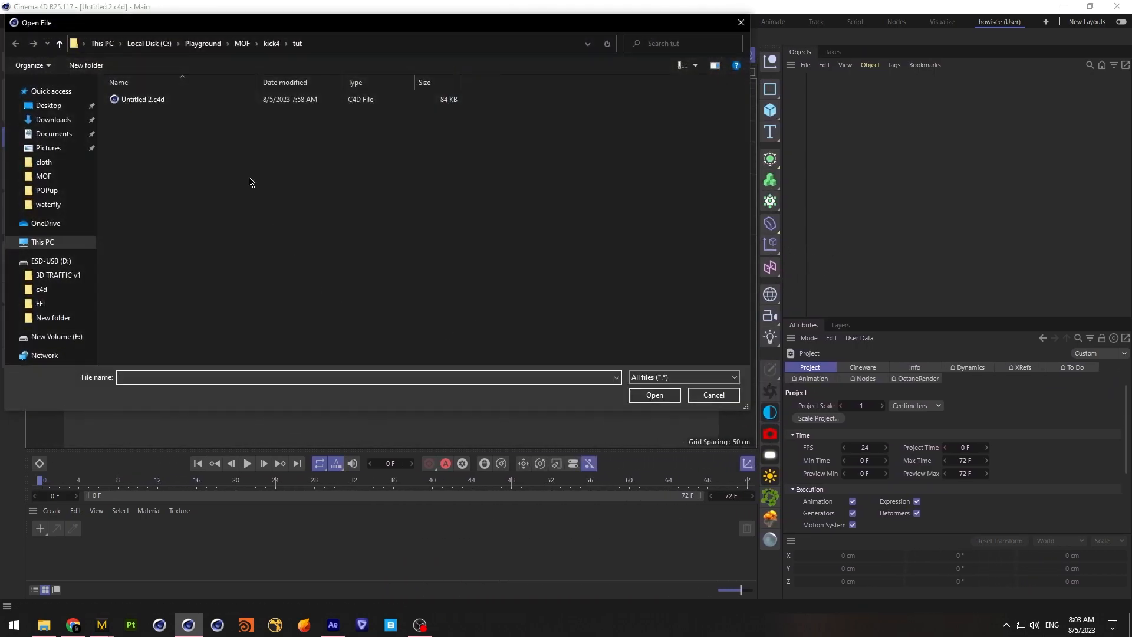
left_click(271, 43)
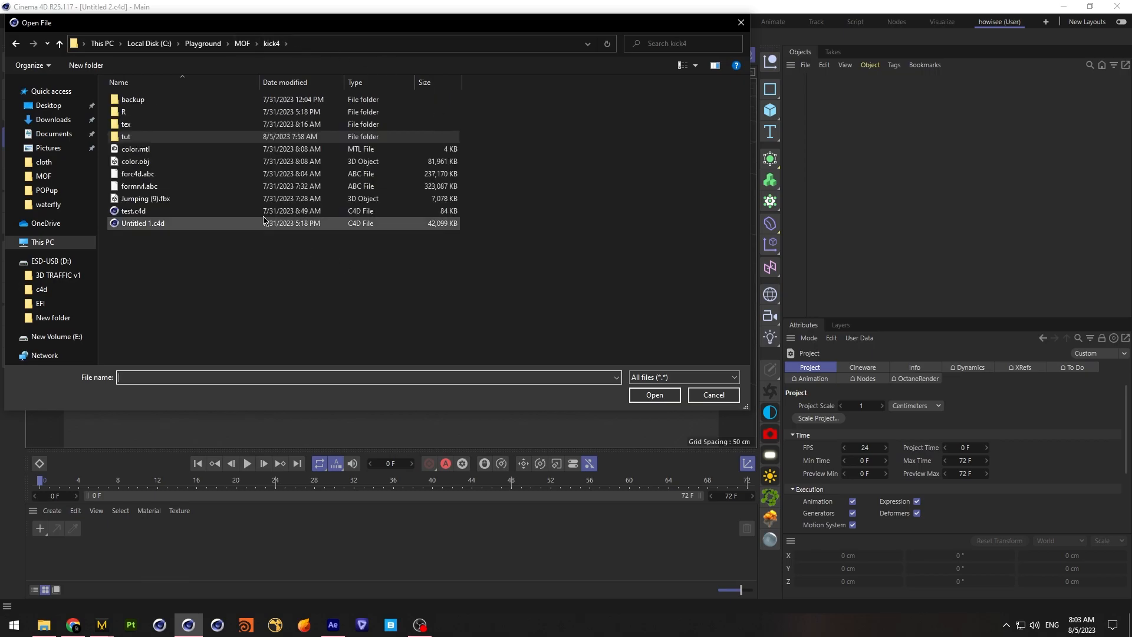
left_click(147, 198)
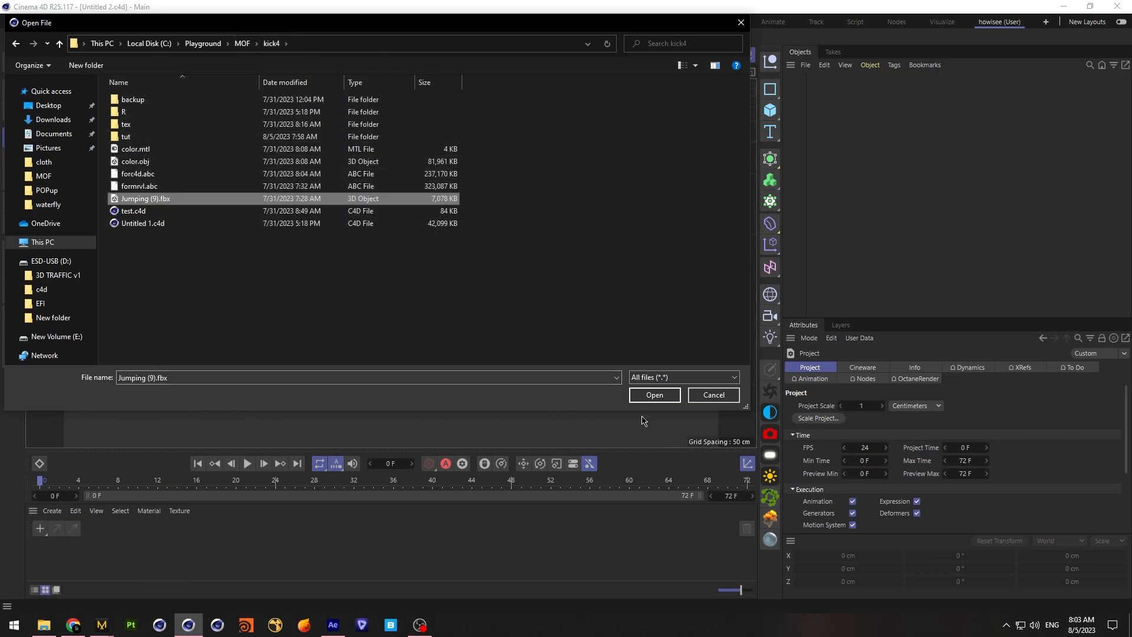
left_click(653, 393)
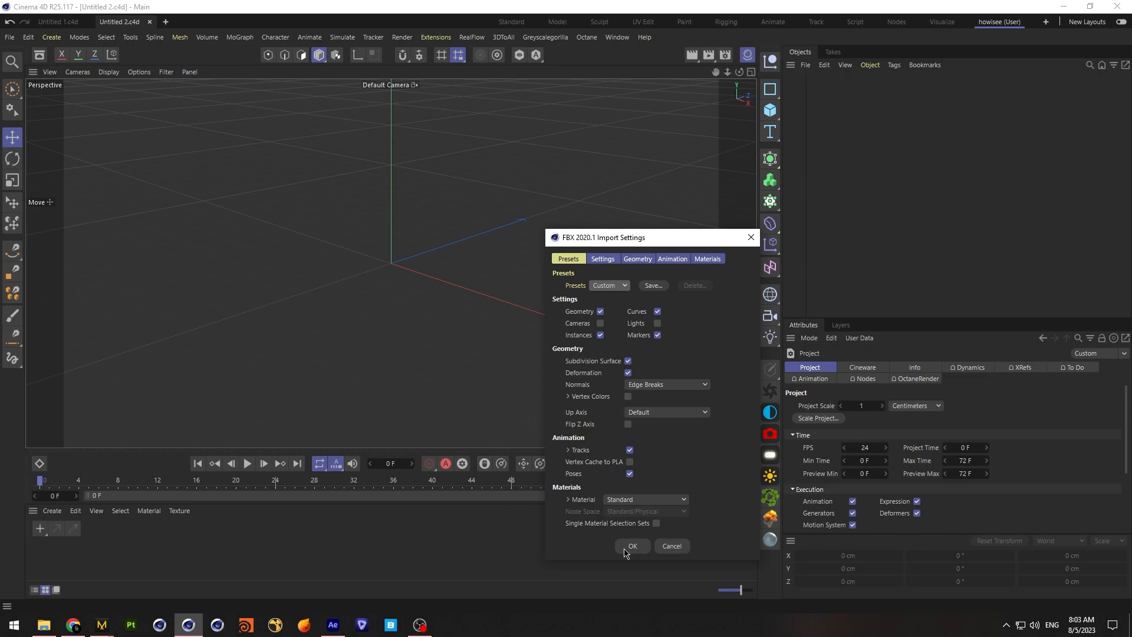
left_click(624, 549)
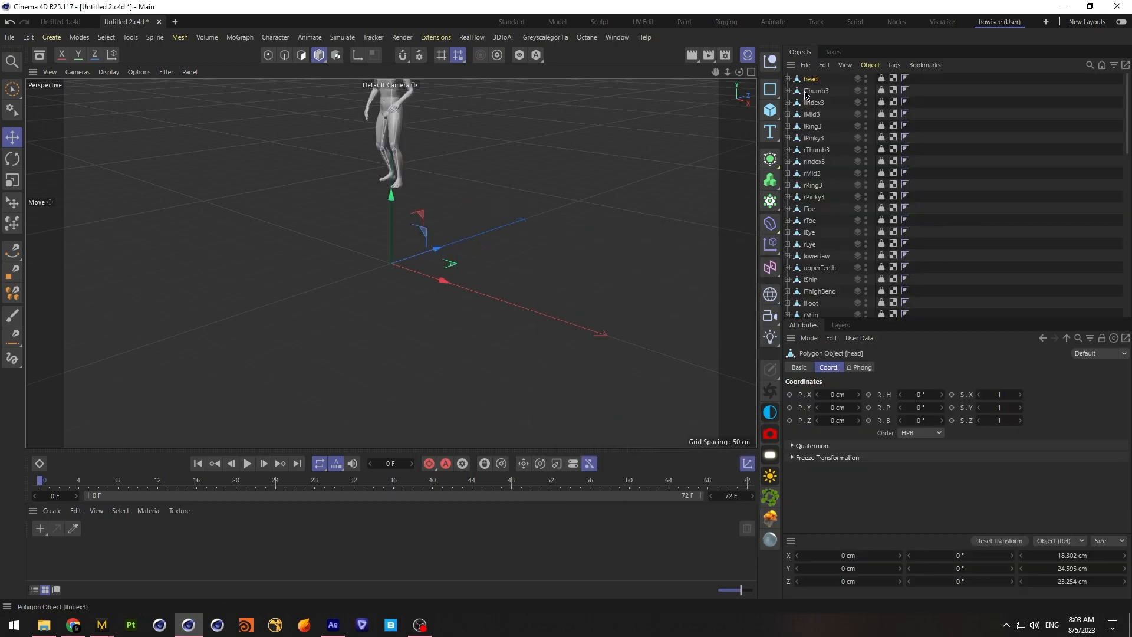
Group all imported character objects under one null
key("ctrl+a")
right_click(808, 80)
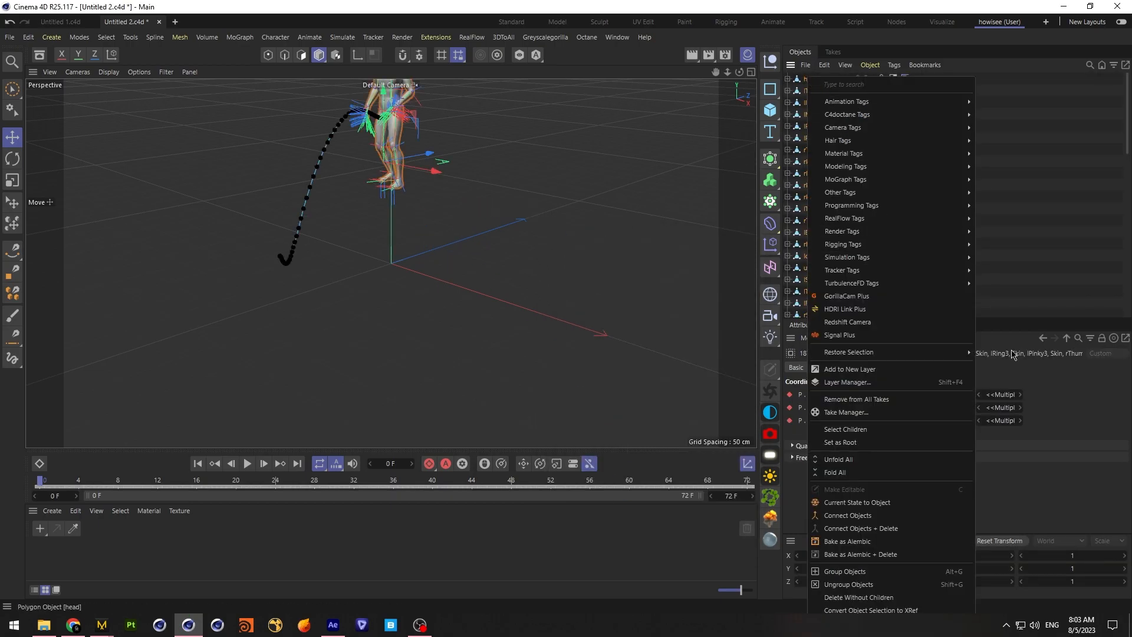
left_click(847, 571)
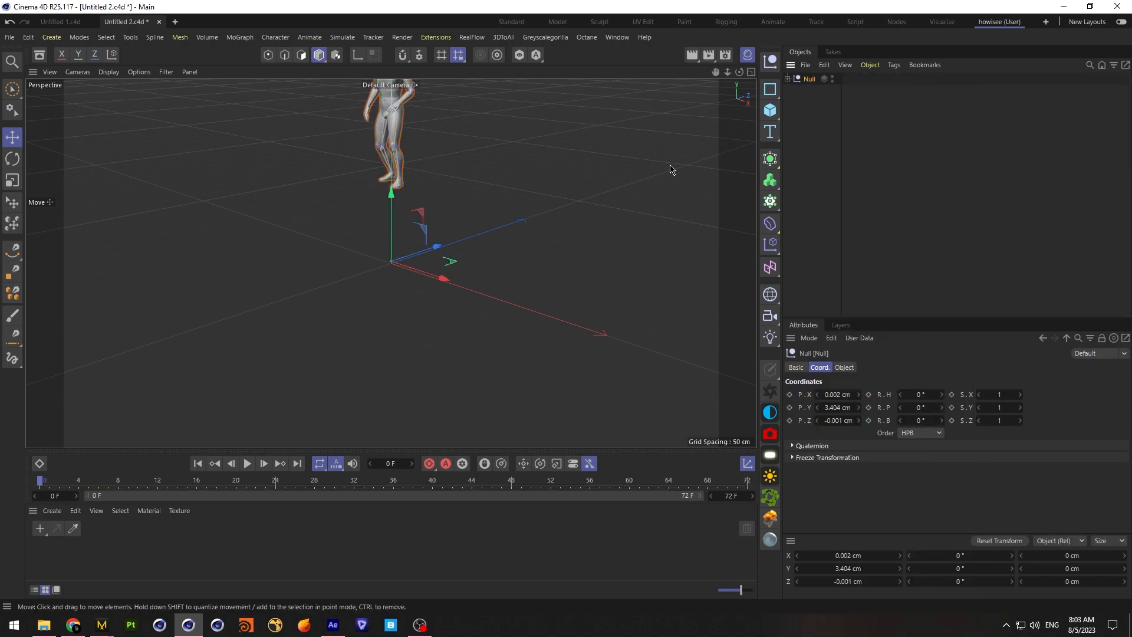
Set the end of the timeline to 200 frames
double_click(734, 496)
type("200")
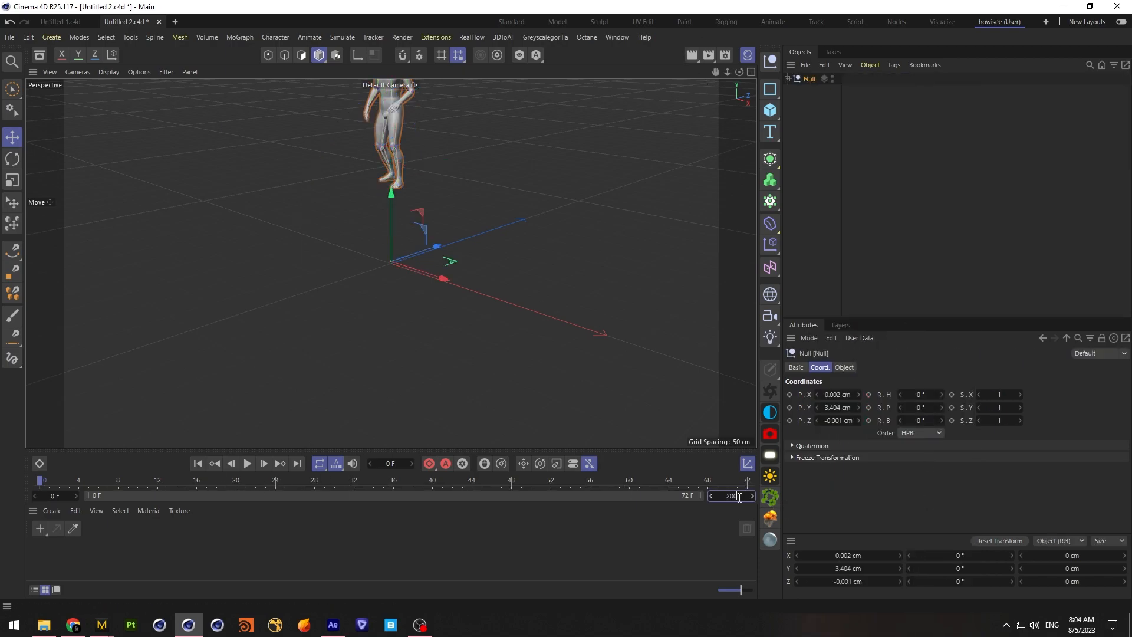
key("Return")
Play the jumping animation from the start and stop at about frame 60, where the character lands
left_click(247, 463)
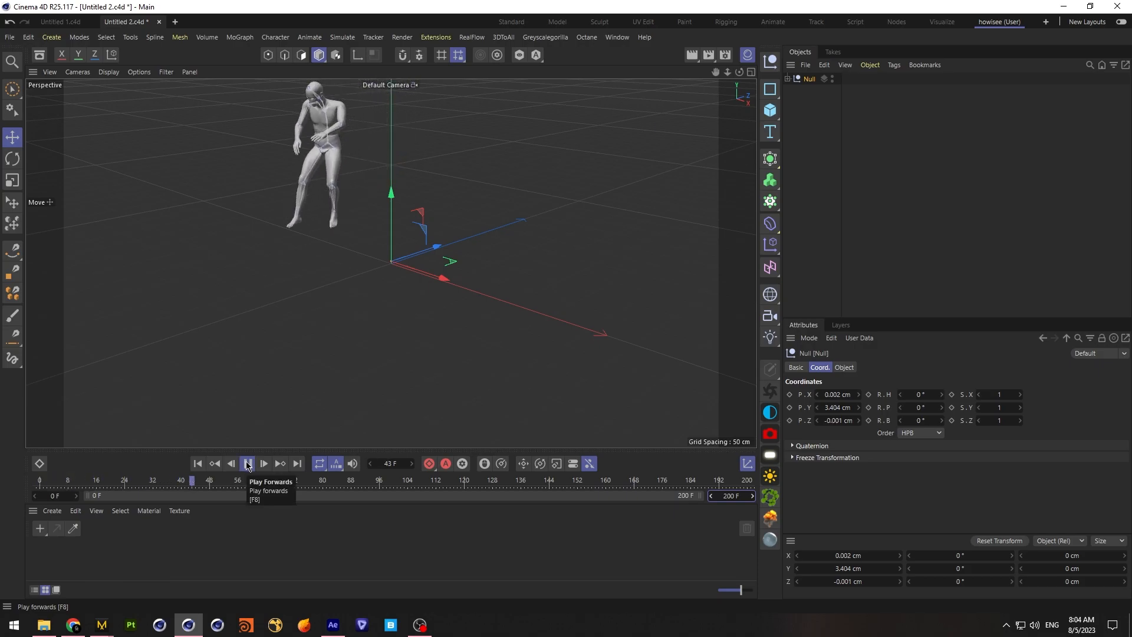
left_click(247, 464)
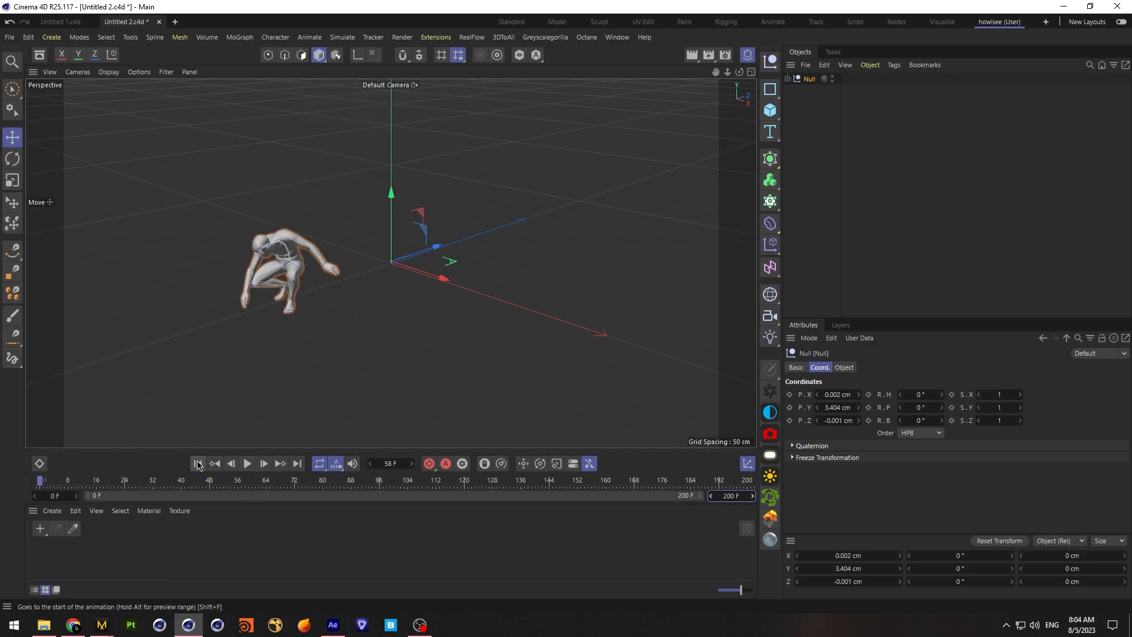
left_click(198, 464)
left_click(248, 464)
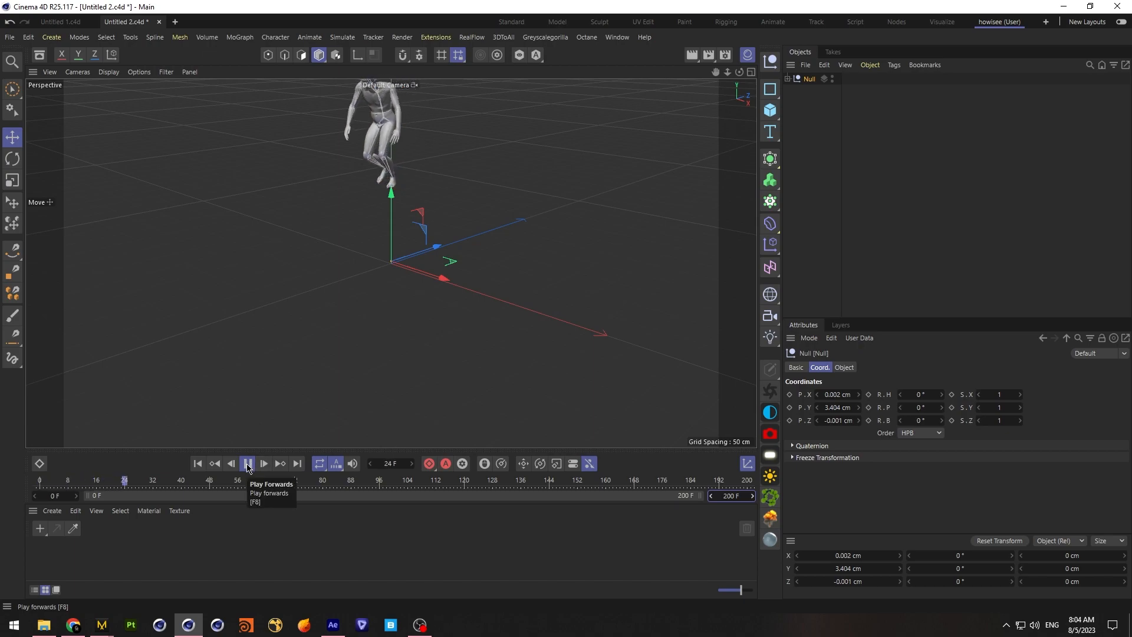
left_click(248, 464)
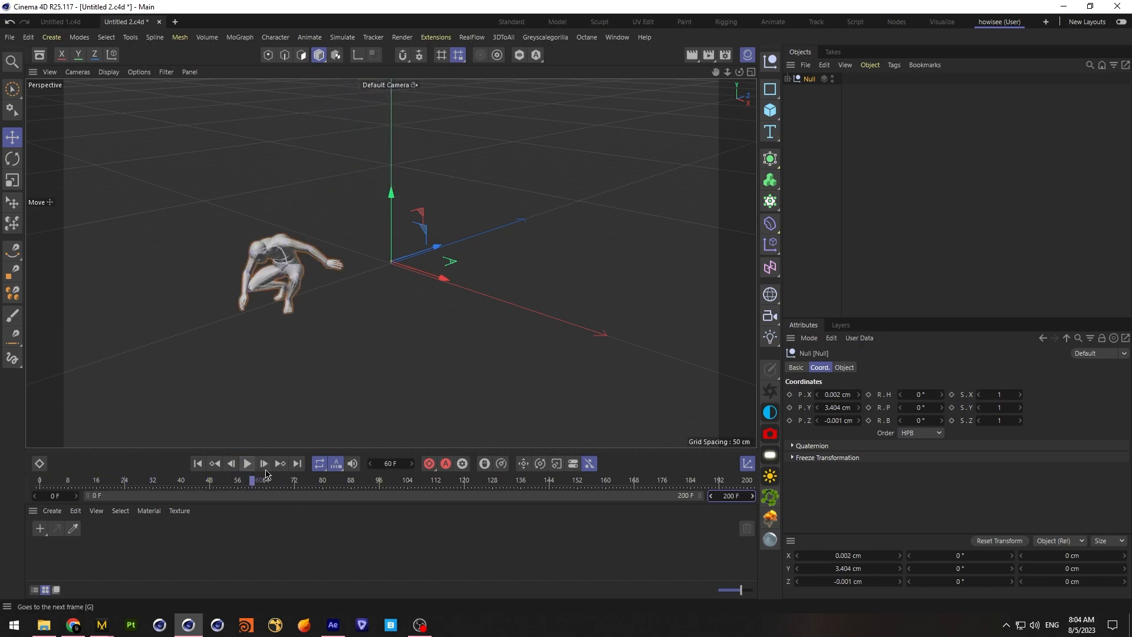
Add a cube and flatten it to a Y size of 10 cm
left_click_drag(715, 71, 413, 260)
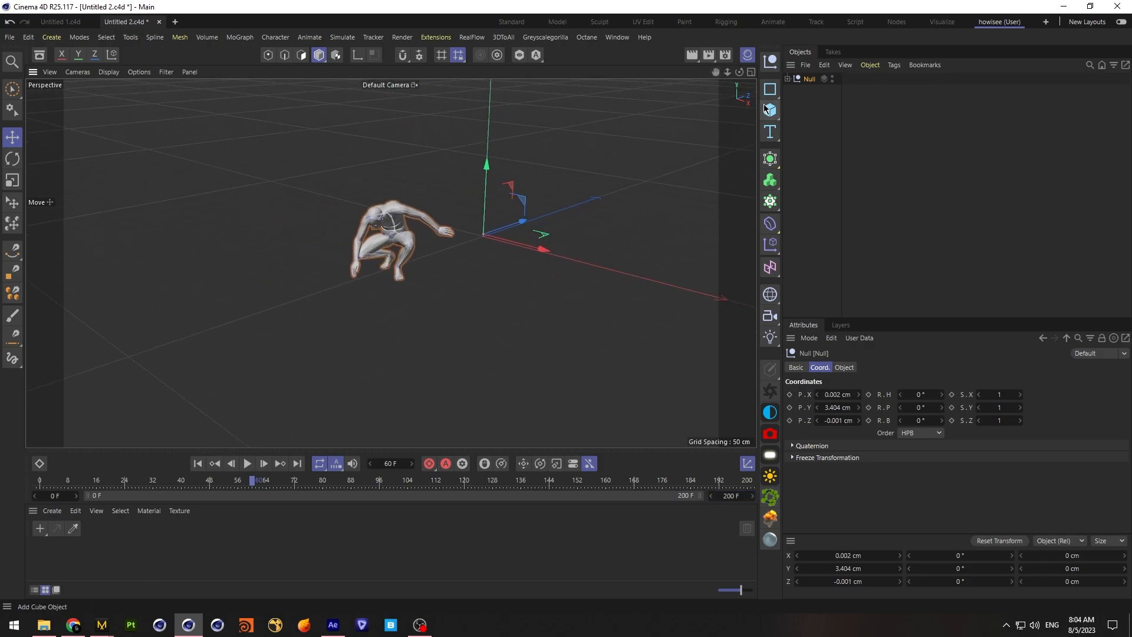
left_click(770, 116)
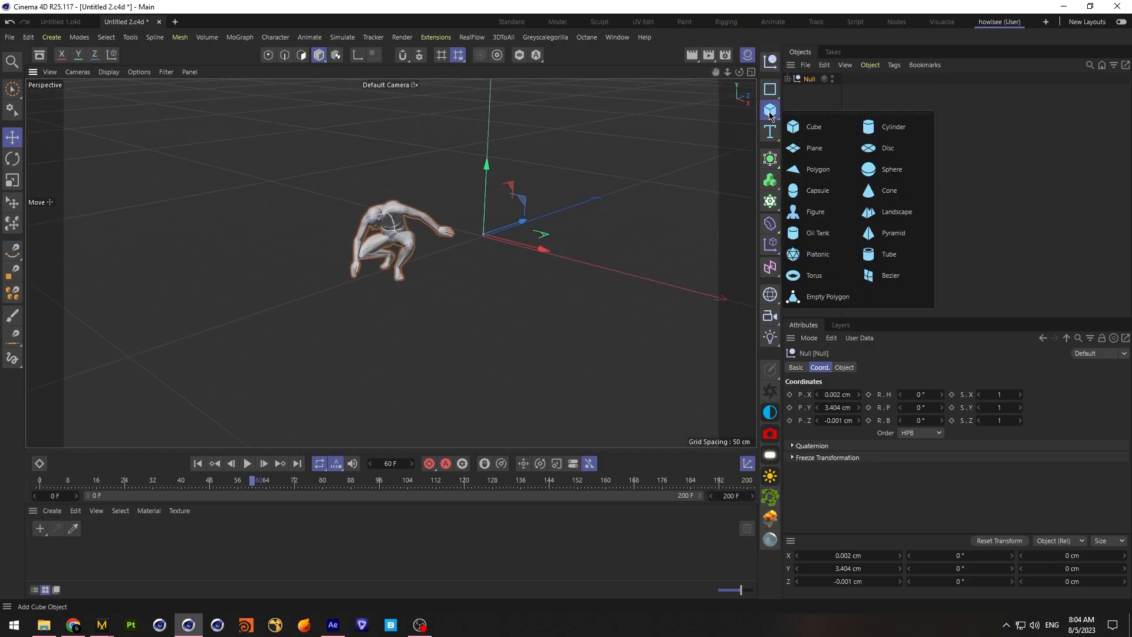
left_click(814, 125)
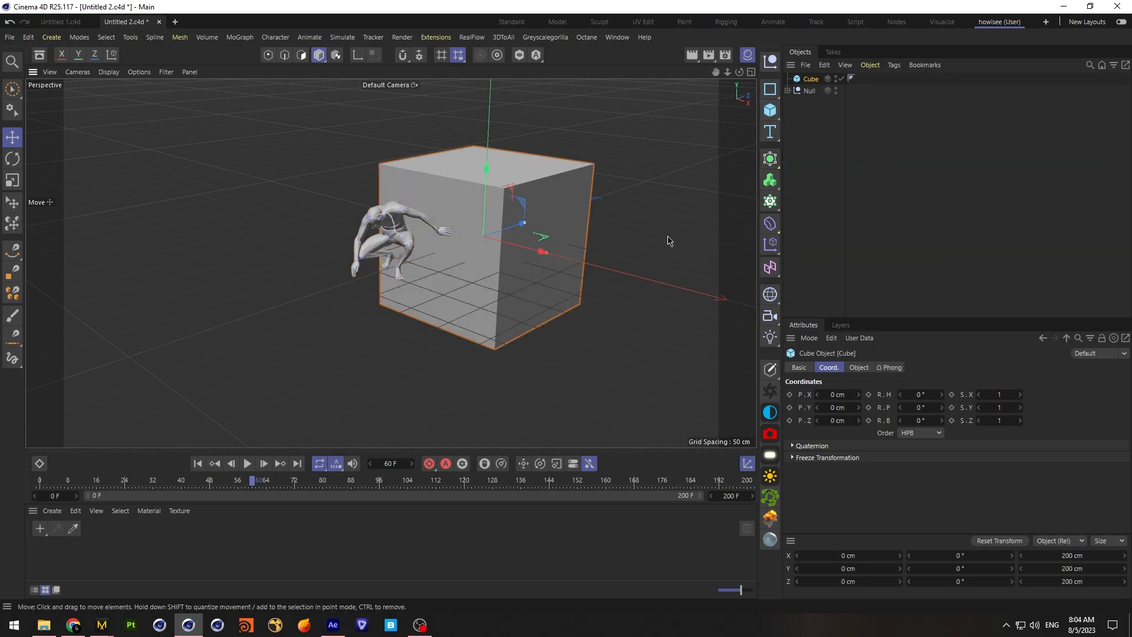
left_click(861, 369)
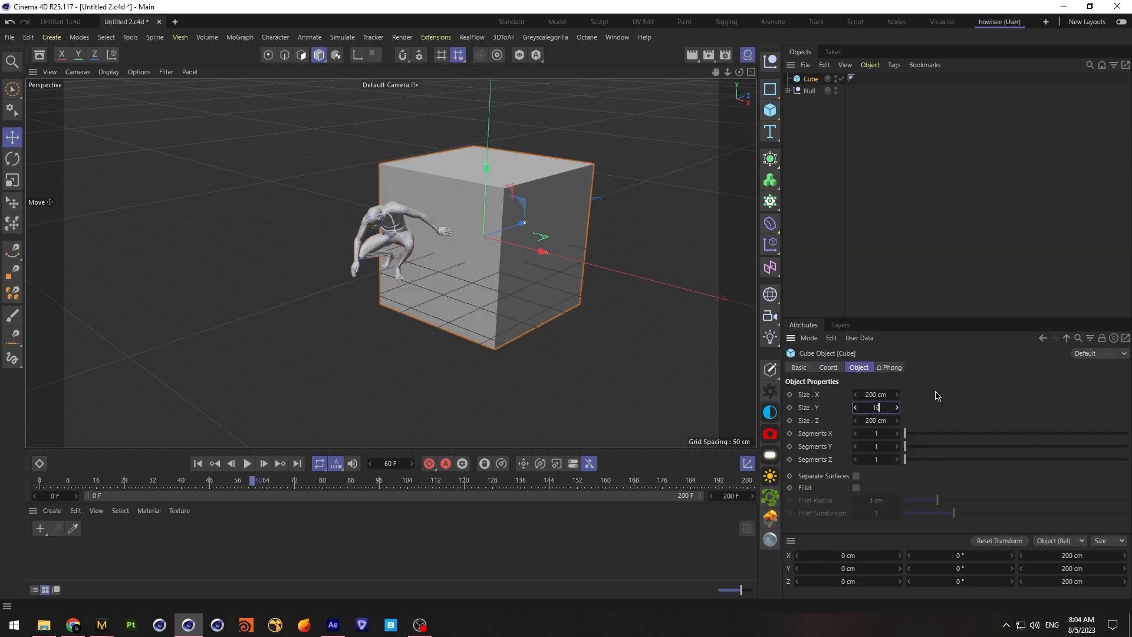
key("Return")
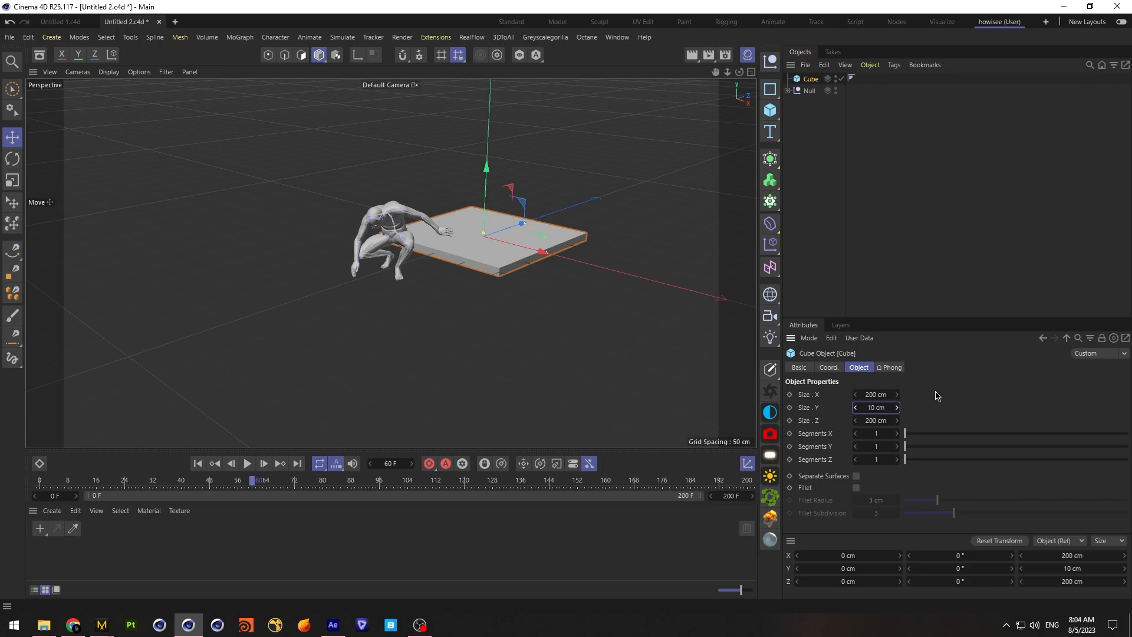
Set the cube's X and Z sizes to 1000 cm so it forms a large floor slab
left_click(885, 394)
type("1000")
key("Return")
left_click(875, 421)
type("1000")
key("Return")
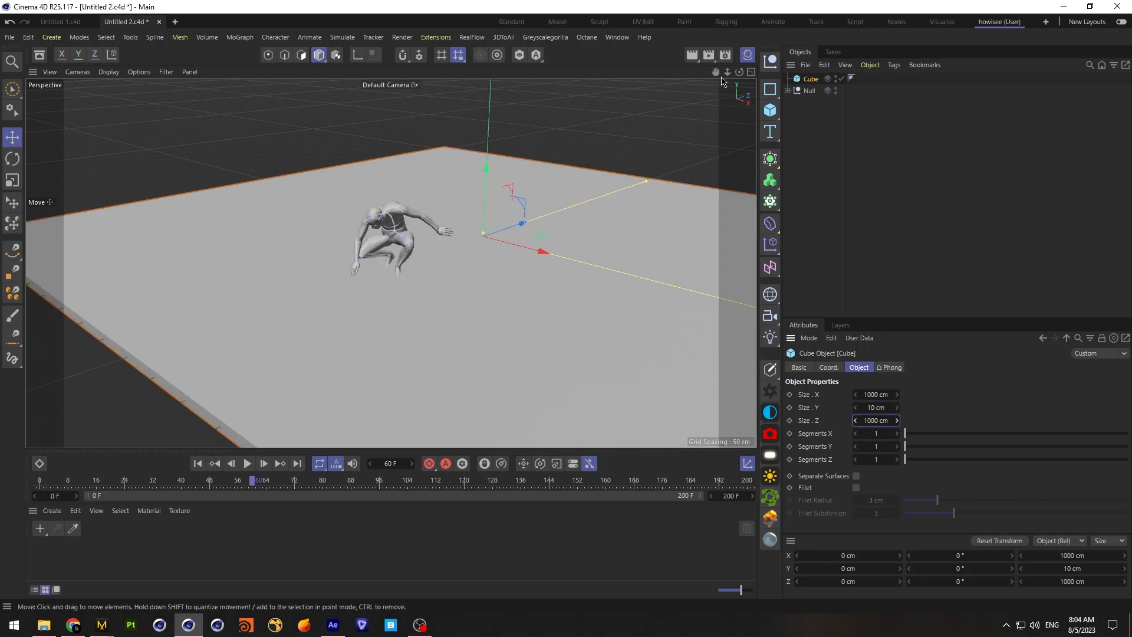
Move the floor slab under the landed character's feet, to about -5.5 cm on Y and -193 cm on Z
left_click(752, 73)
left_click_drag(350, 264, 435, 265)
left_click_drag(317, 361, 257, 361)
left_click_drag(362, 264, 348, 270)
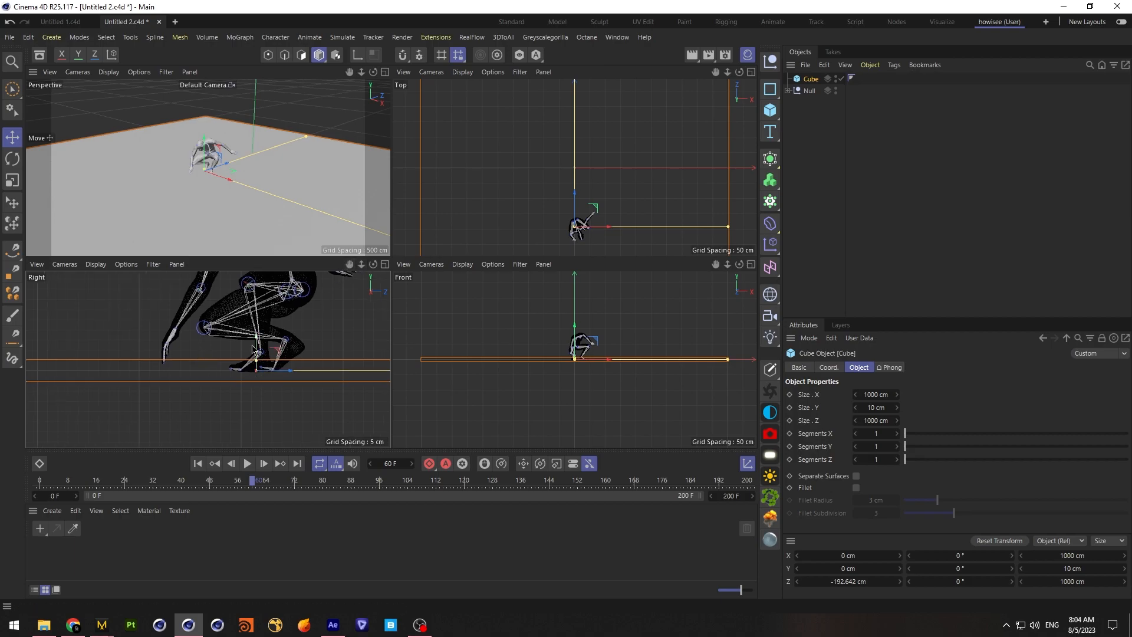
left_click_drag(257, 348, 258, 357)
left_click_drag(250, 487, 285, 475)
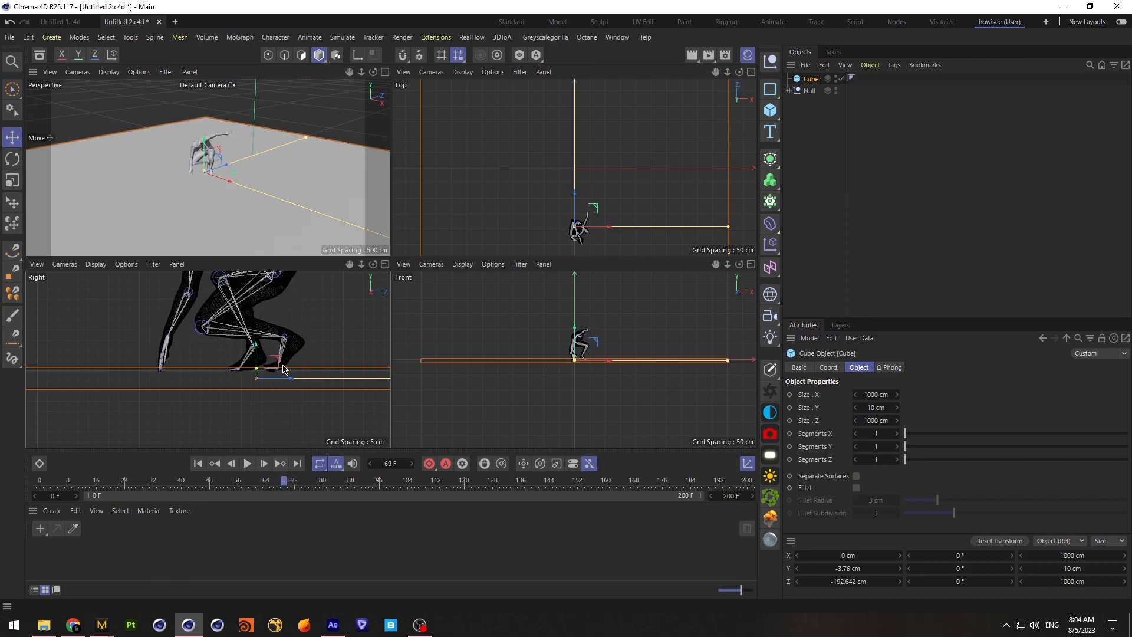
left_click_drag(257, 356, 258, 360)
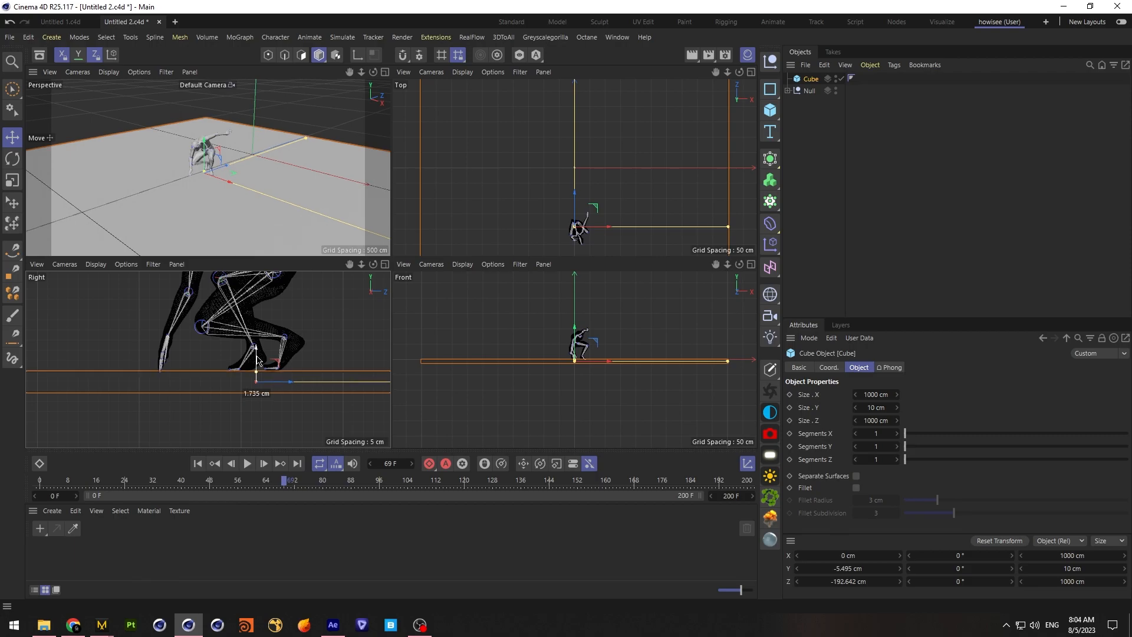
Hide the world grid, world axis and horizon in the enlarged perspective view
left_click(385, 72)
left_click_drag(739, 72, 678, 78)
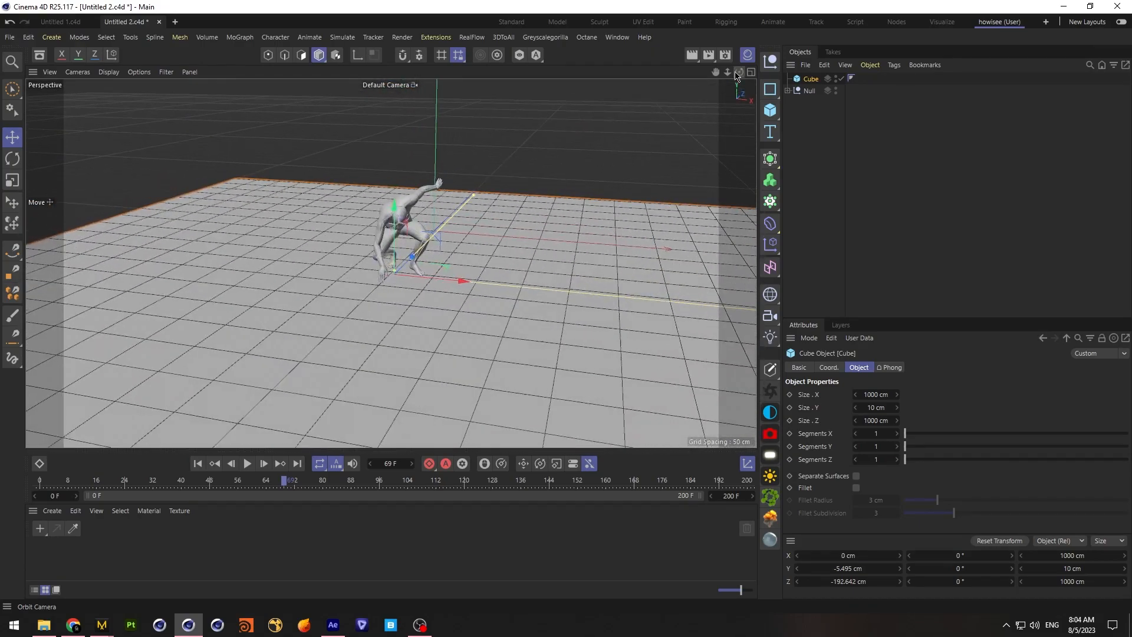
left_click(139, 72)
mouse_move(115, 77)
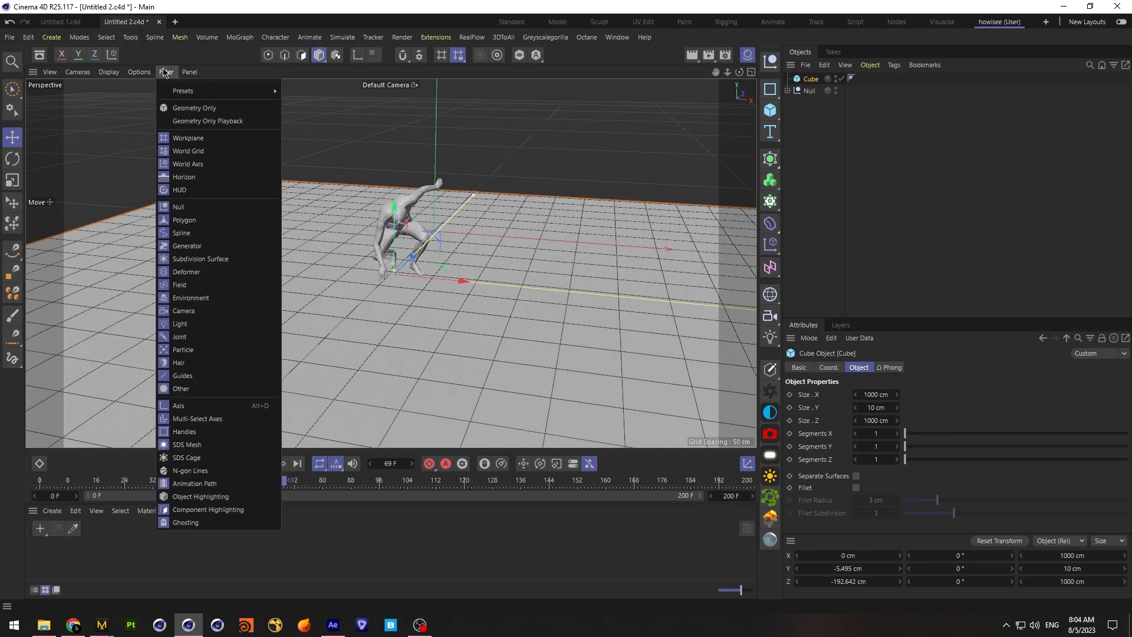
left_click(207, 151)
left_click(169, 73)
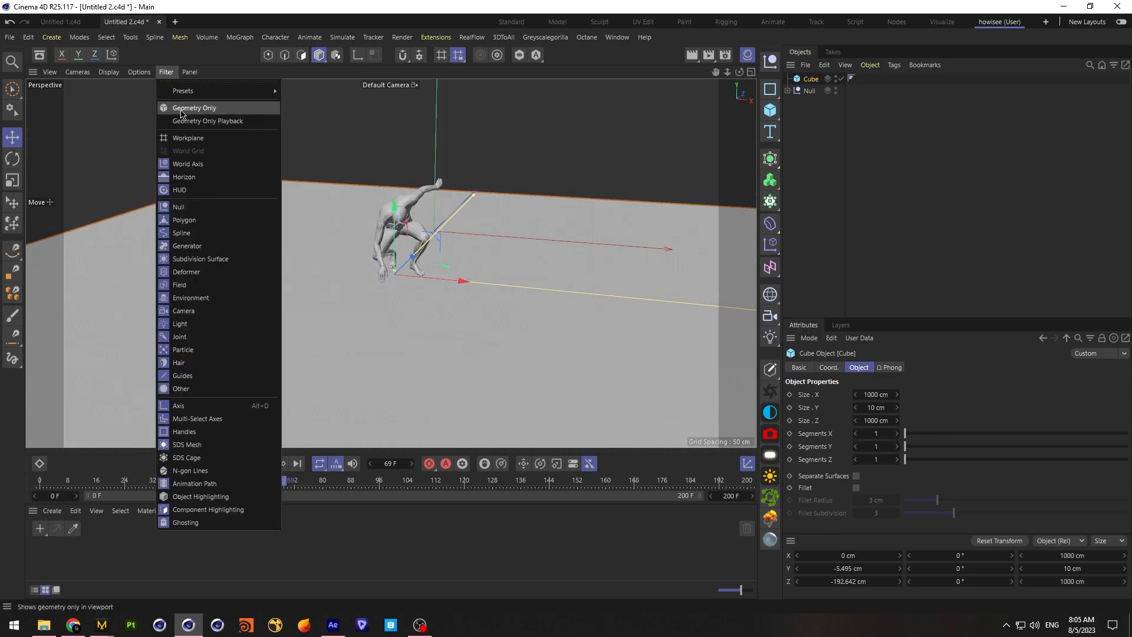
left_click(207, 165)
left_click(166, 72)
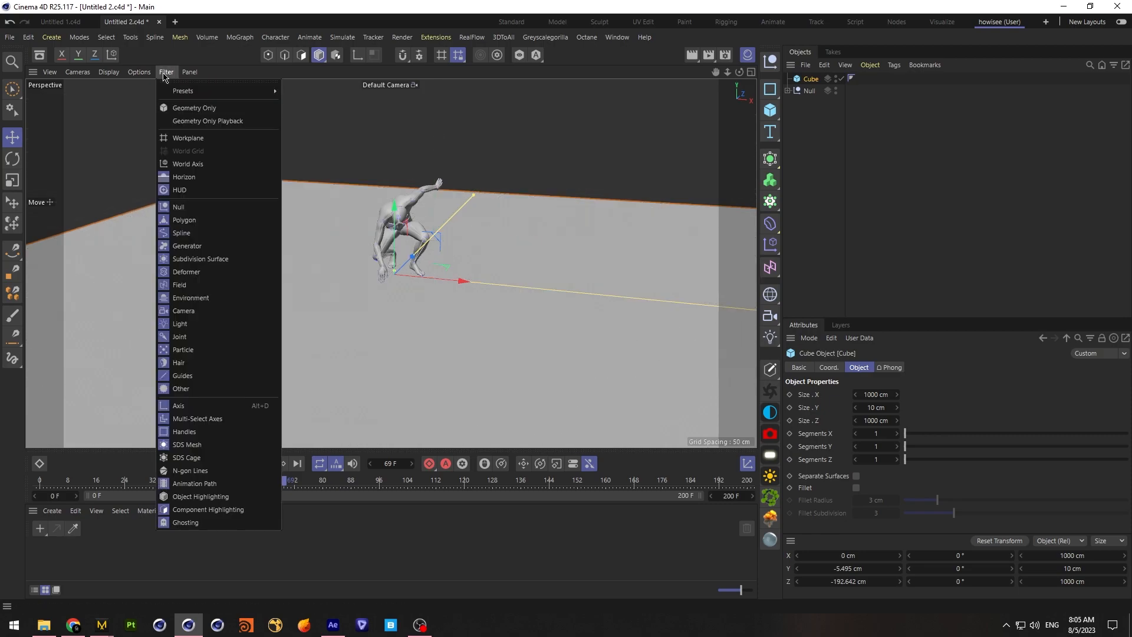
left_click(208, 177)
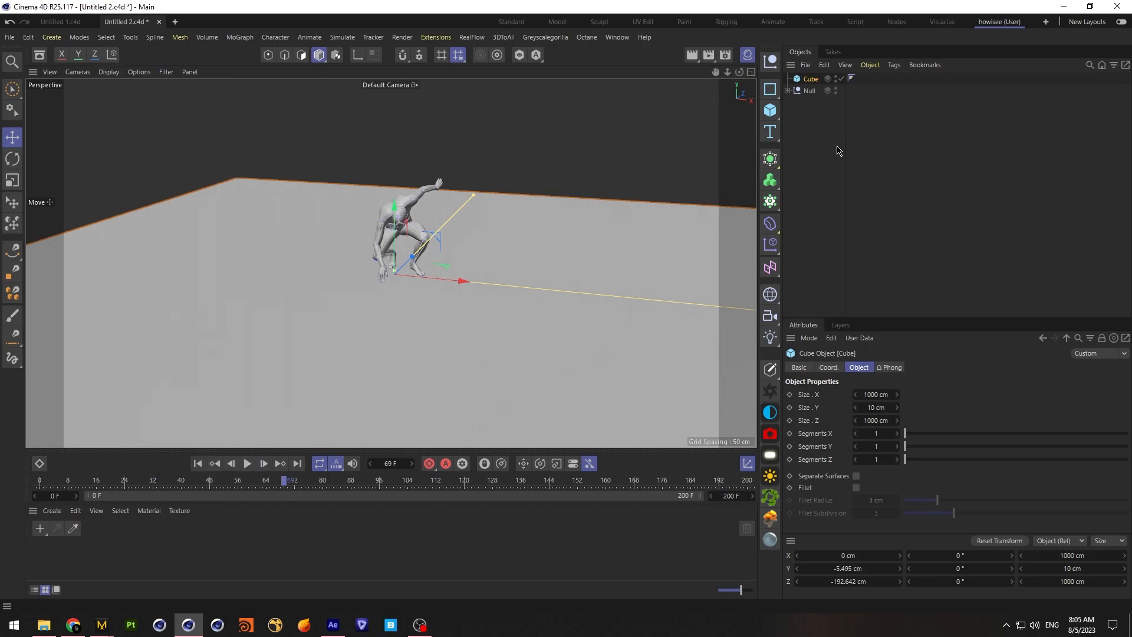
Deselect the floor slab and save the project
left_click(802, 165)
left_click(11, 38)
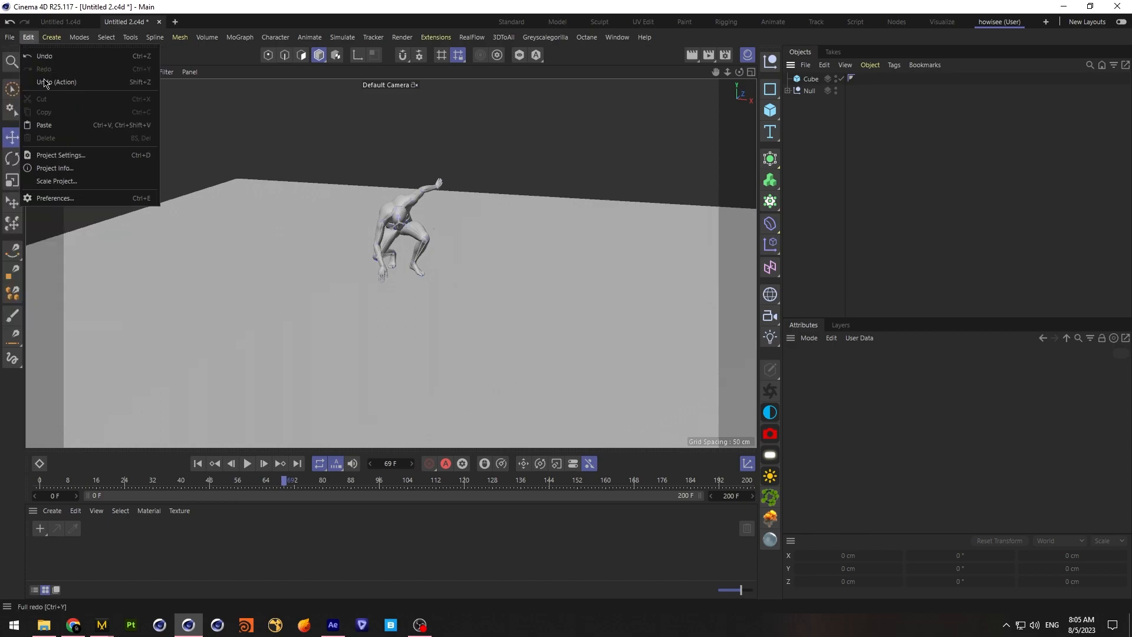
left_click(35, 155)
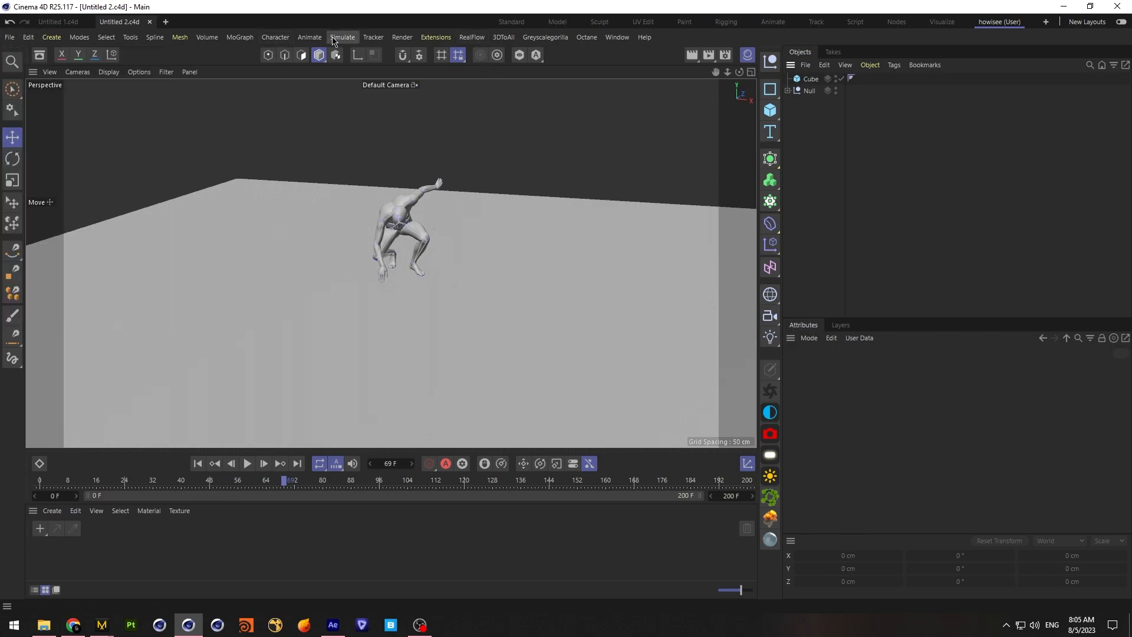
Add a Voronoi Fracture object to the scene
left_click(309, 37)
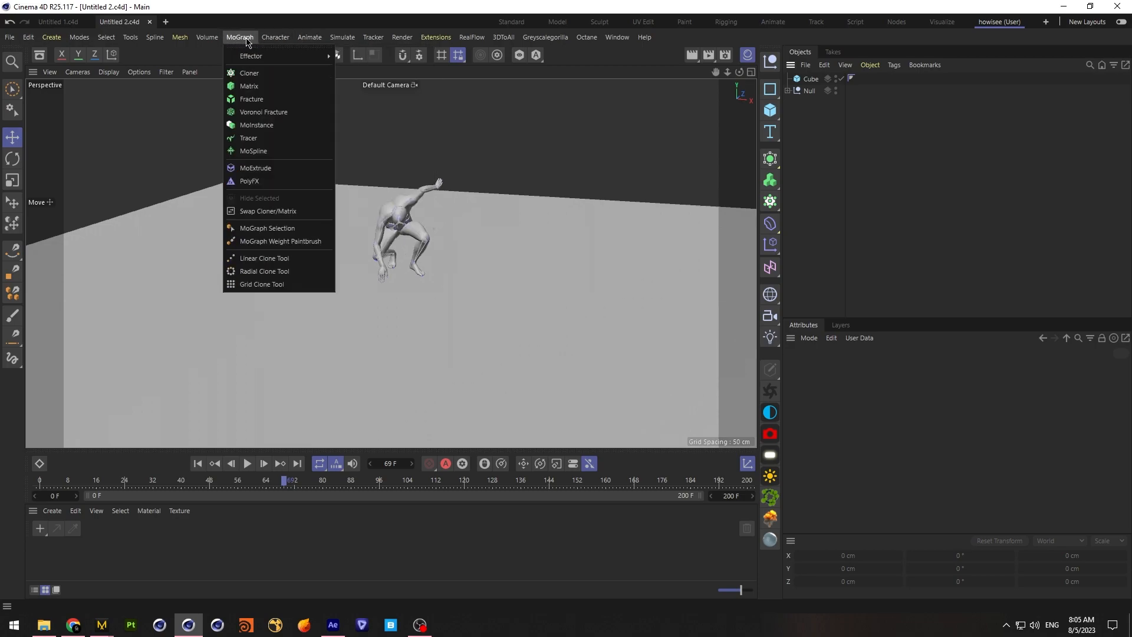
left_click(263, 112)
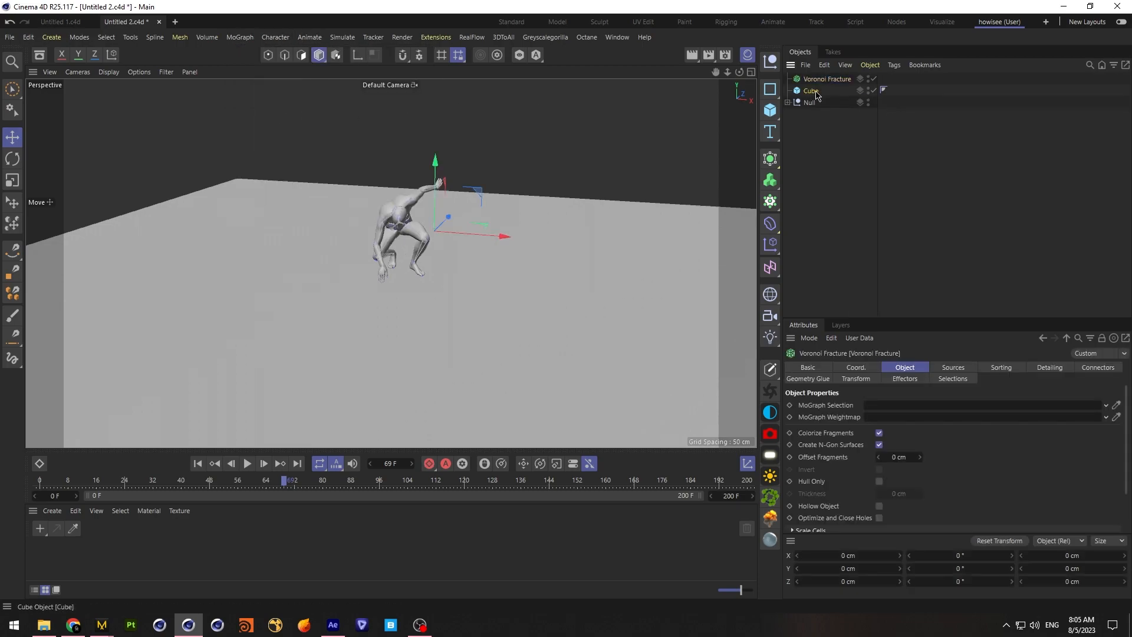
Nest the floor slab cube inside the Voronoi Fracture and set its distribution source to 200 points
left_click_drag(822, 76, 821, 78)
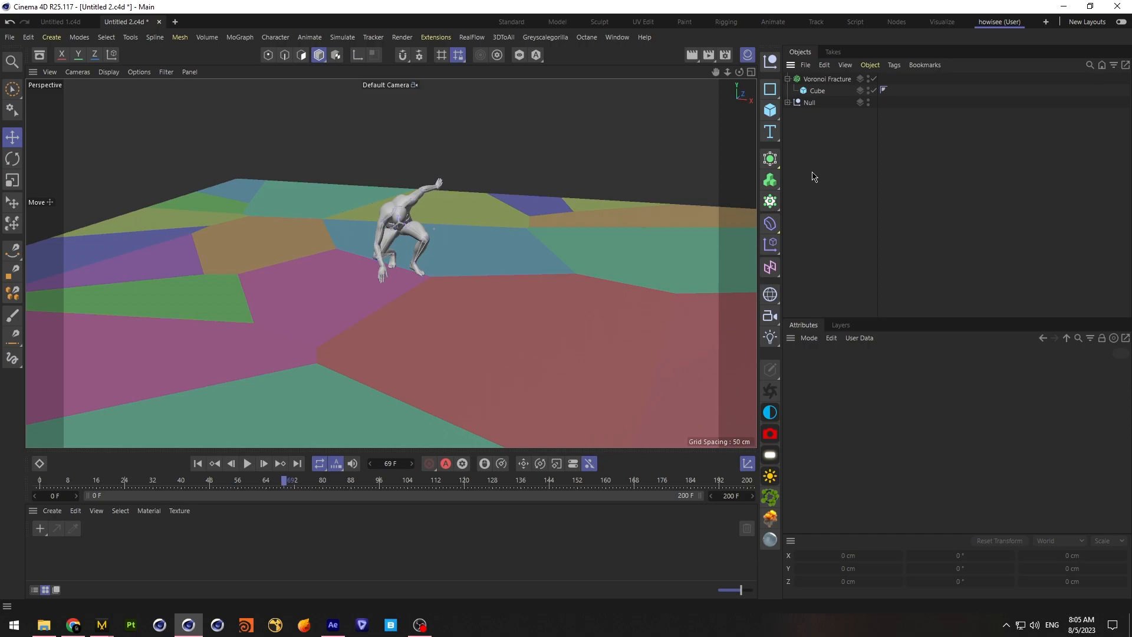
mouse_move(396, 260)
left_mouse_down("alt")
mouse_move(391, 307)
mouse_move(391, 263)
left_mouse_up("alt")
left_click(824, 79)
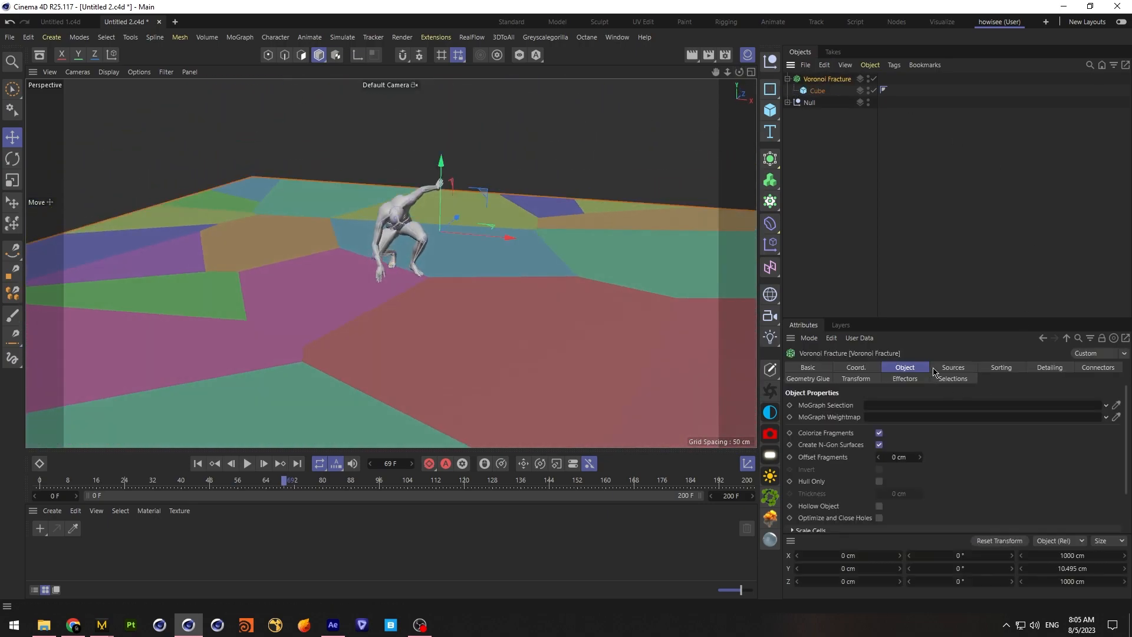
left_click(951, 369)
left_click(894, 448)
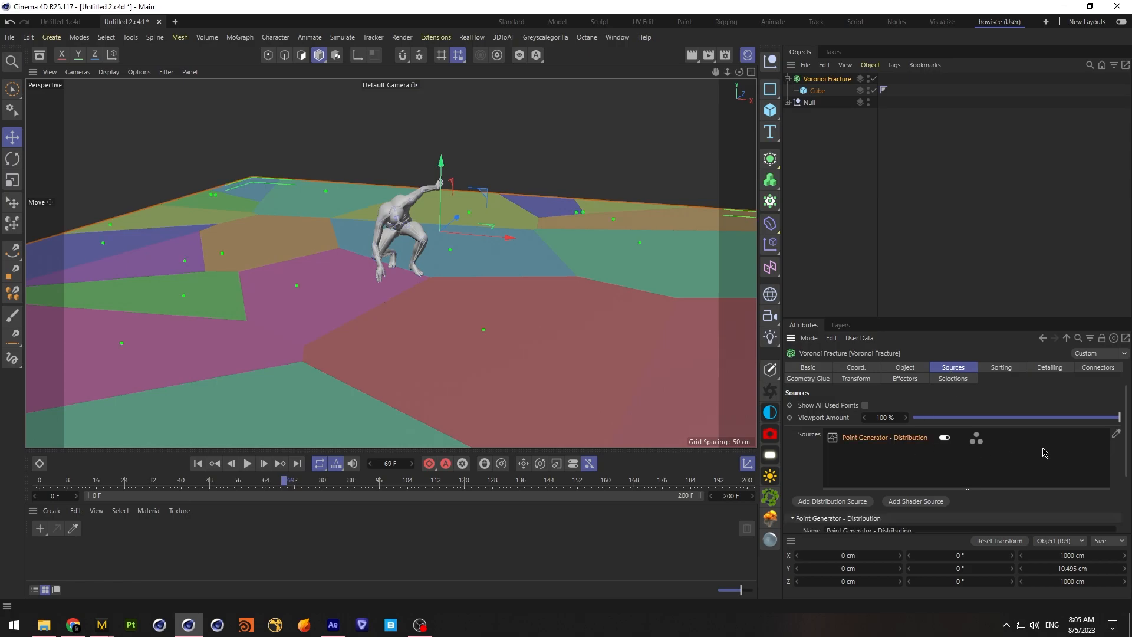
left_click_drag(1037, 317, 1037, 175)
left_click(878, 421)
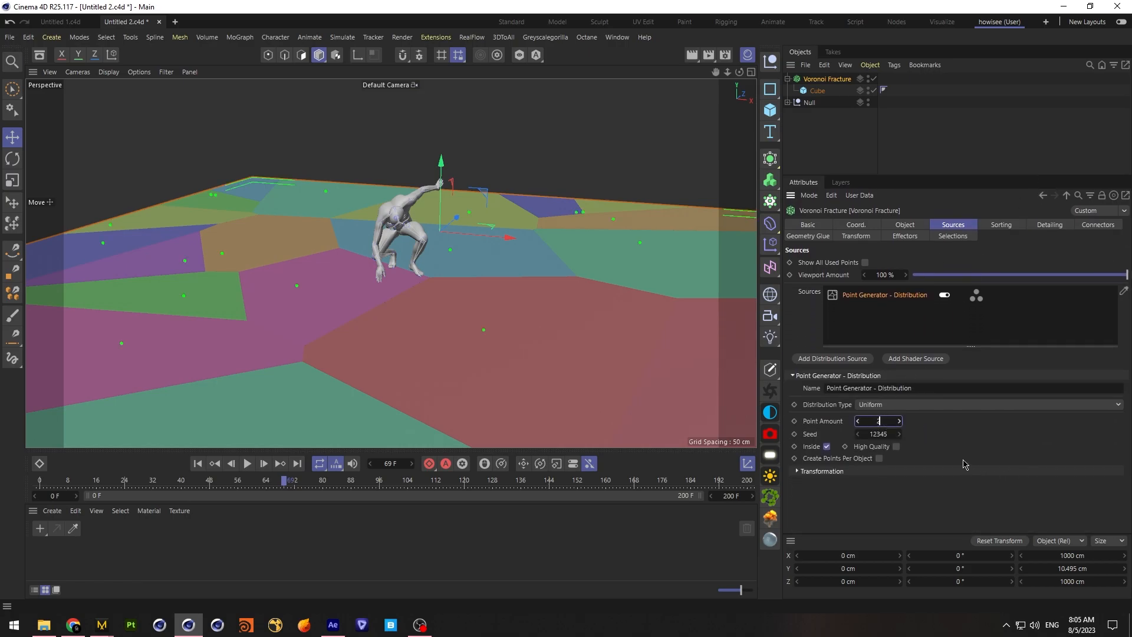
type("200")
key("Return")
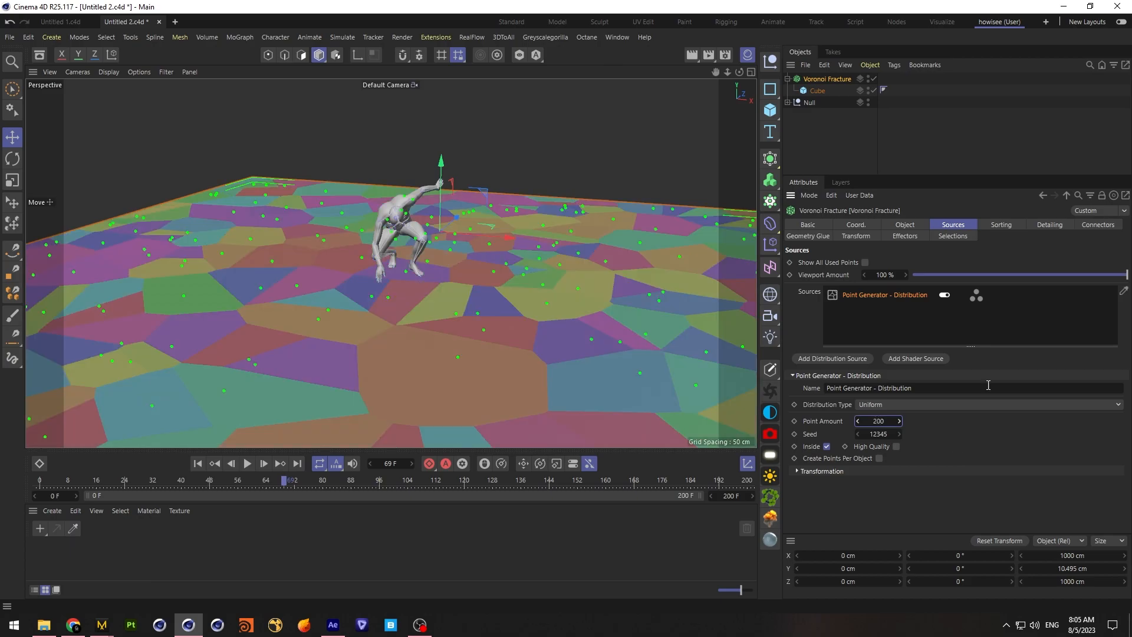
left_click(964, 145)
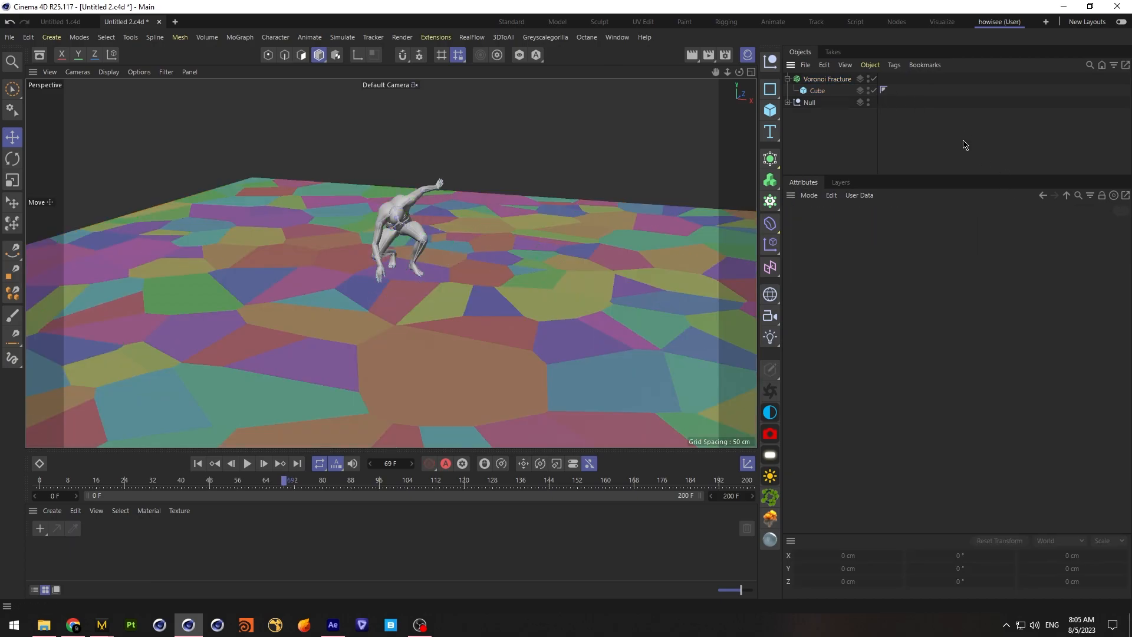
Add a sphere and move it around the landed character, to about 11.5 cm on X and -209 cm on Z
left_click(770, 111)
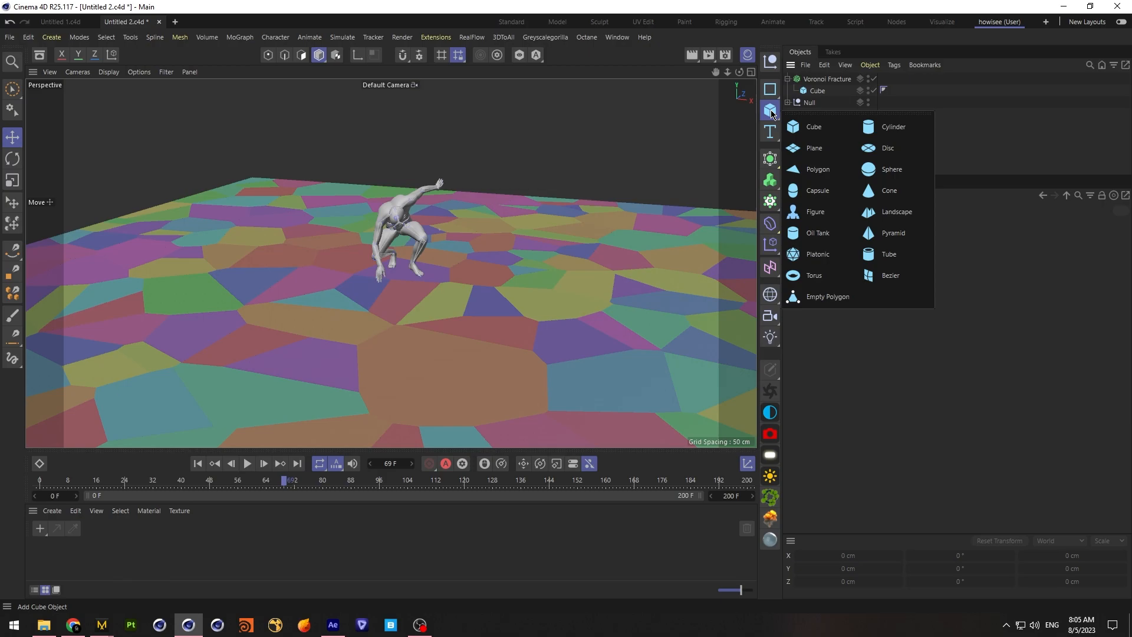
left_click(891, 169)
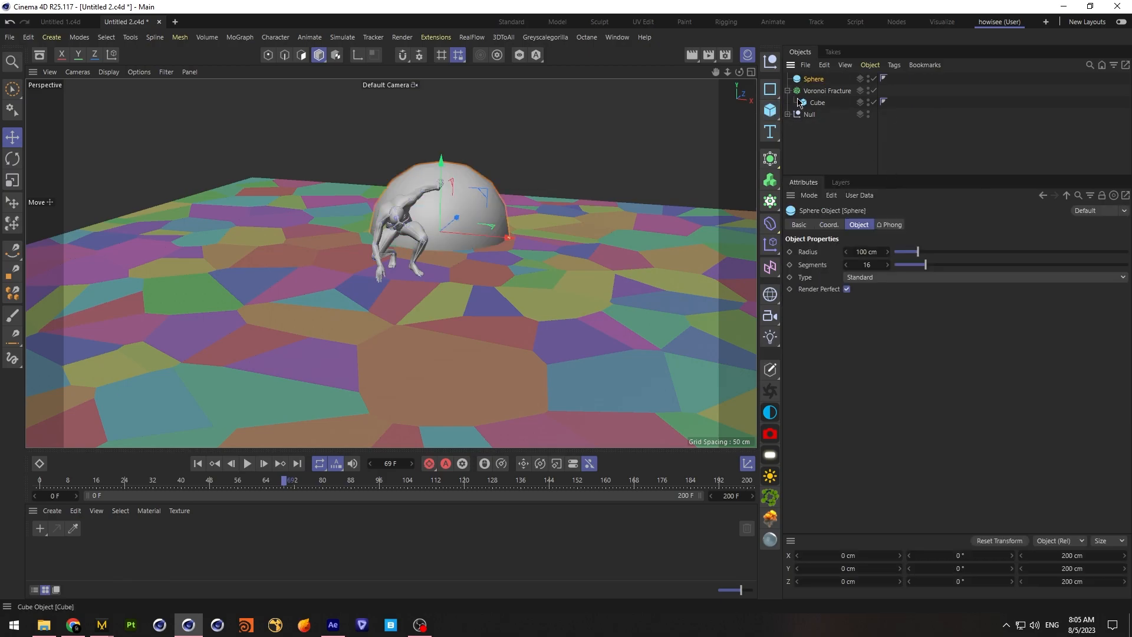
middle_click(575, 147)
left_click_drag(575, 148, 600, 237)
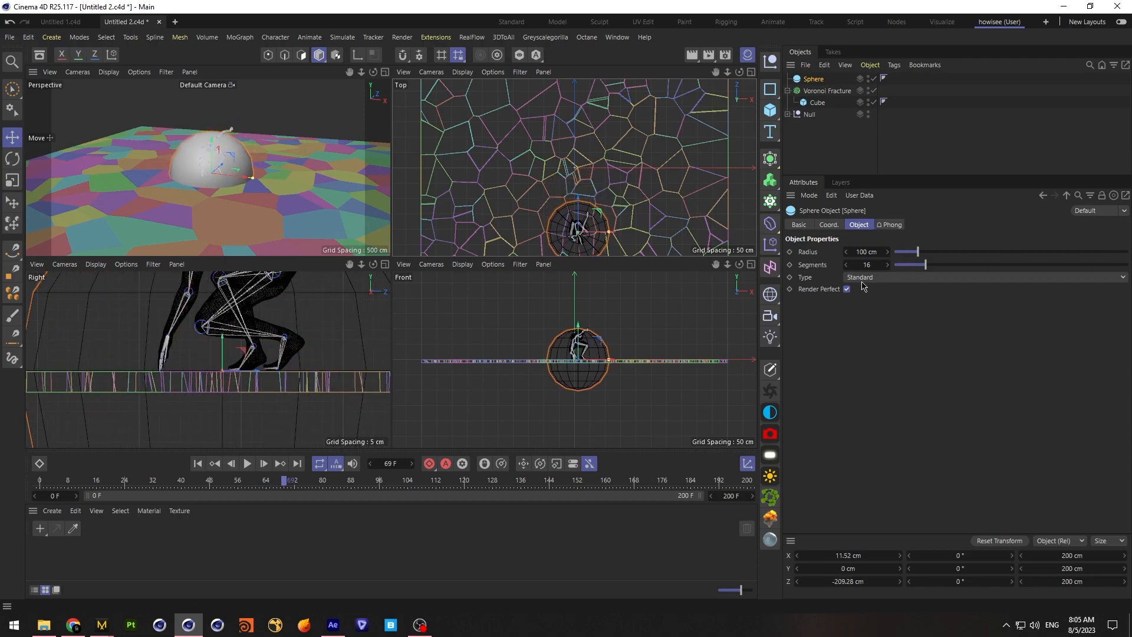
Change the sphere's type to Octahedron and set it to 30 segments
left_click(908, 282)
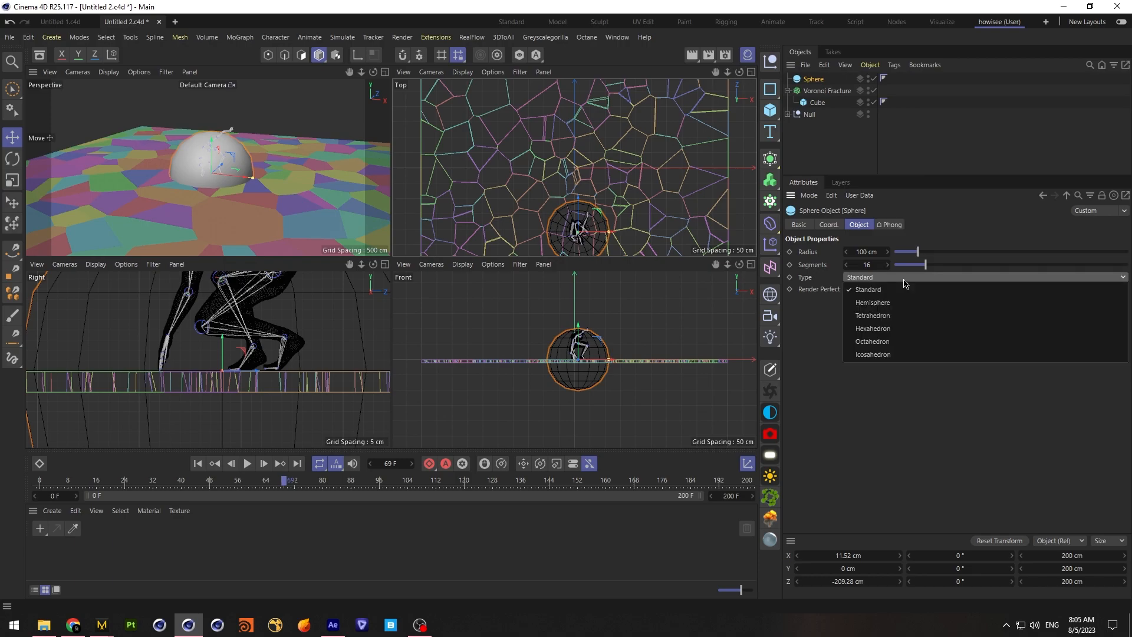
left_click(895, 345)
left_click_drag(961, 266, 959, 269)
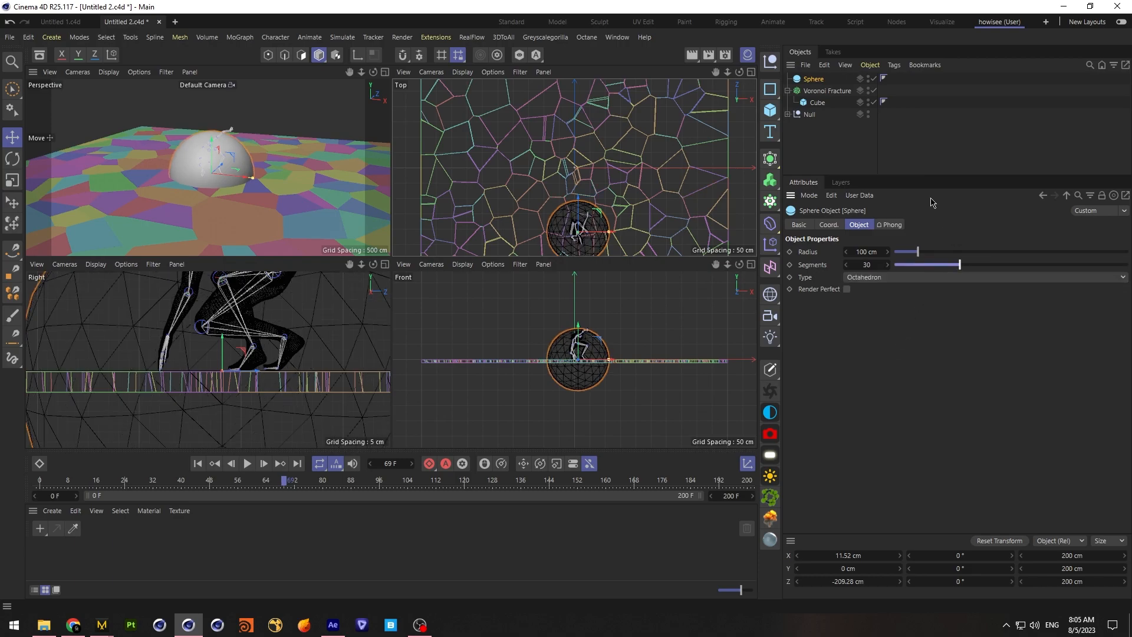
Add the sphere to the Voronoi Fracture's sources and select its entry
left_click(819, 90)
left_click_drag(816, 86, 873, 318)
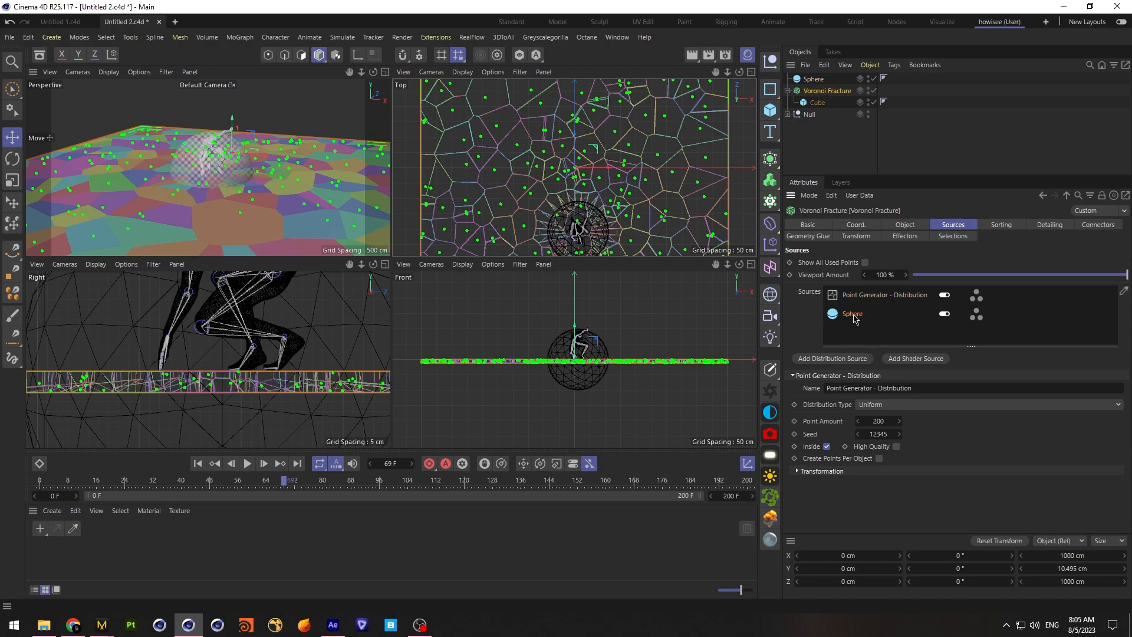
left_click(855, 319)
Try the Surface creation method with 200 points for the sphere source
left_click(912, 389)
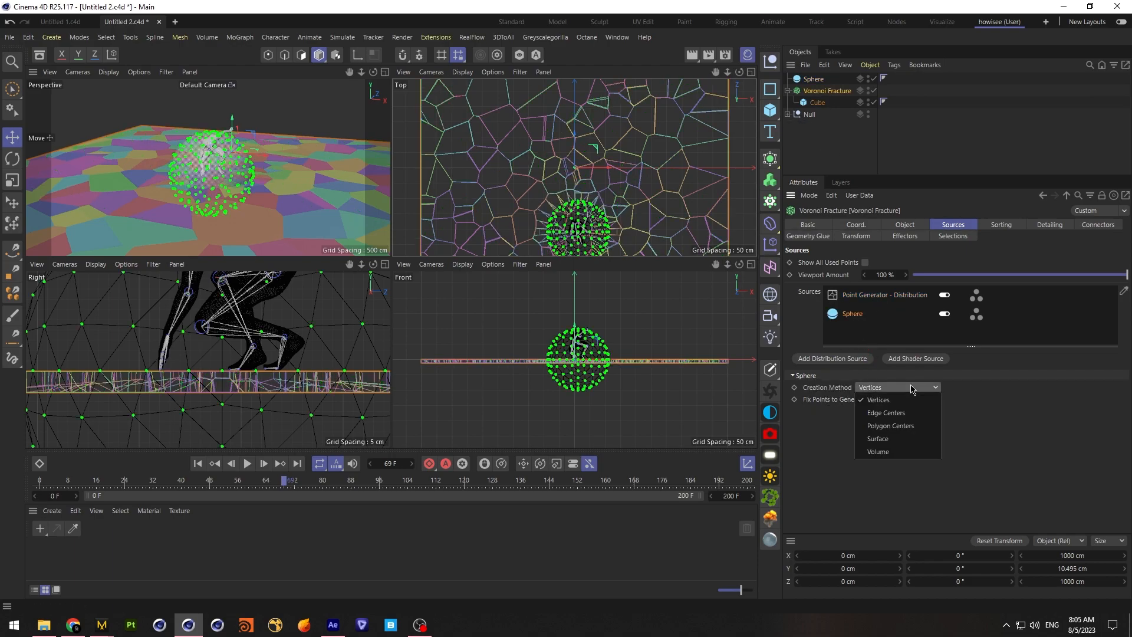
left_click(878, 438)
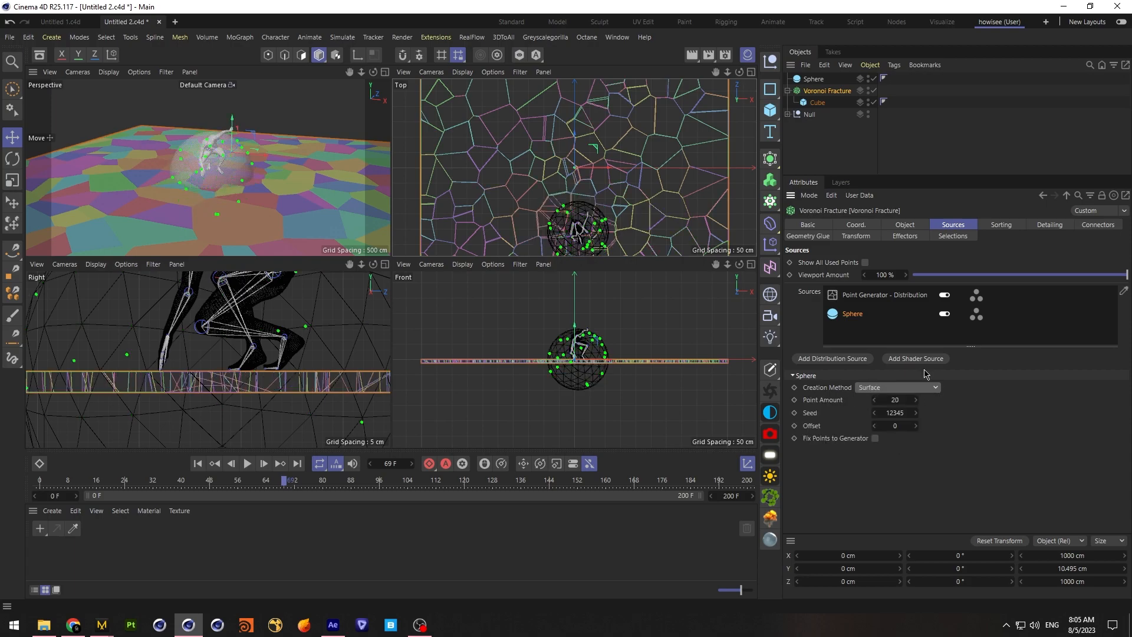
left_click_drag(716, 78, 695, 16)
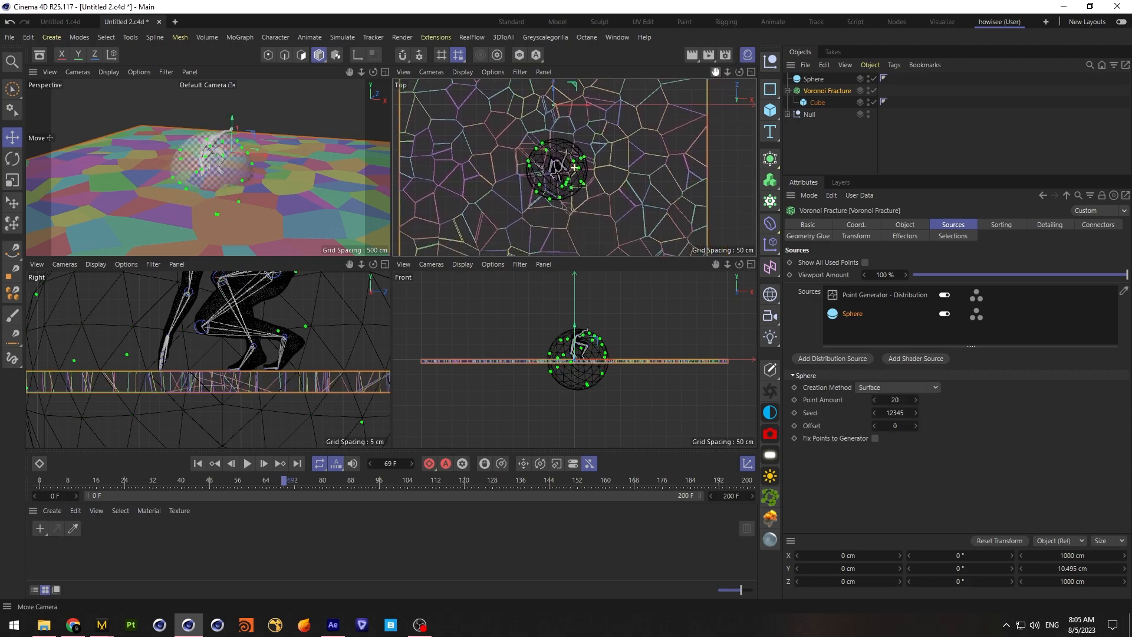
left_click_drag(362, 73, 448, 73)
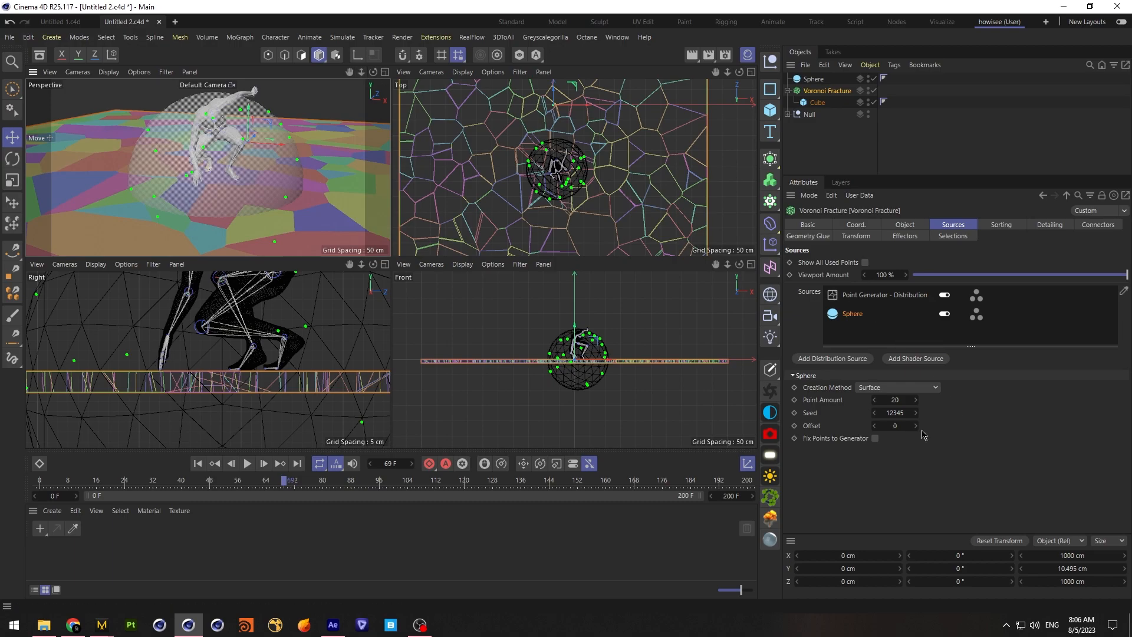
key("Return")
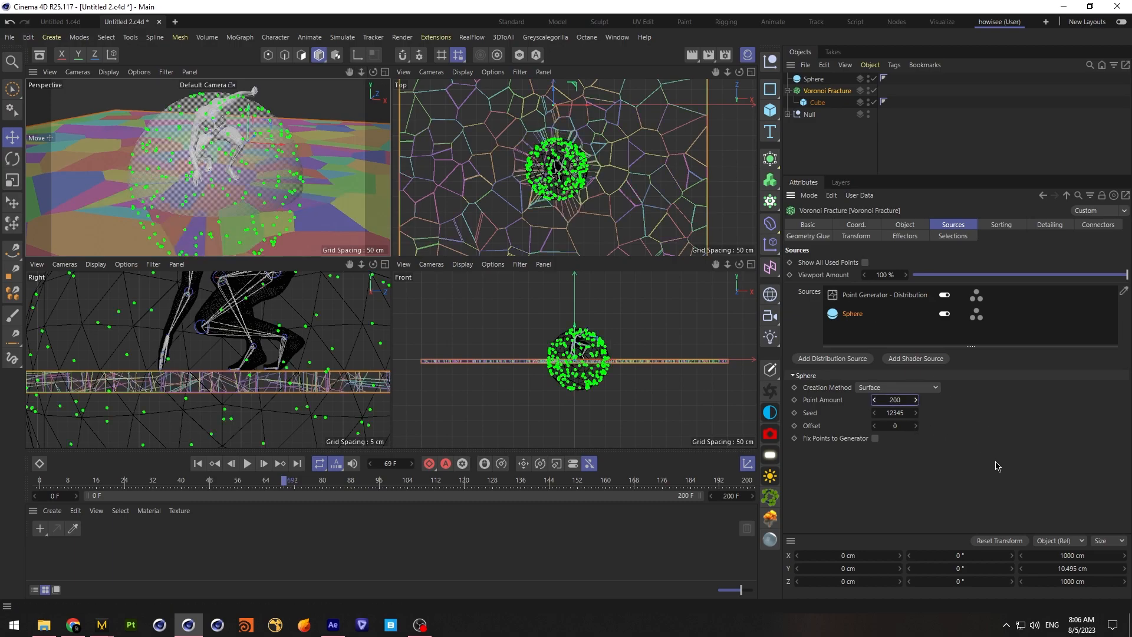
Set the sphere source's creation method to Volume with 500 points, then deselect the fracture object
left_click(900, 387)
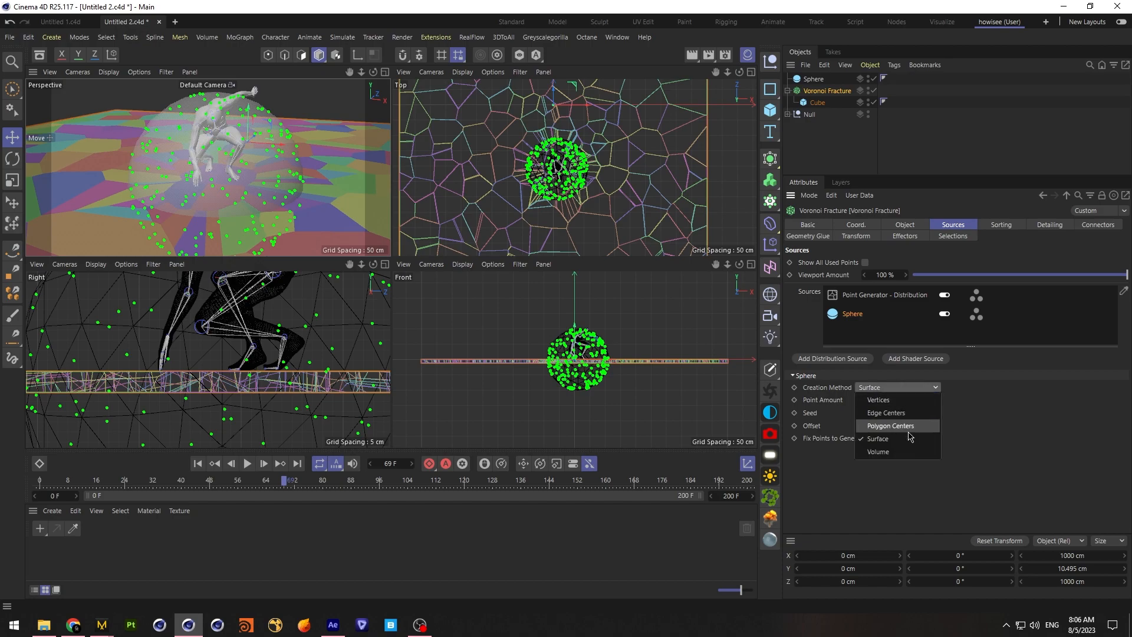
left_click(905, 454)
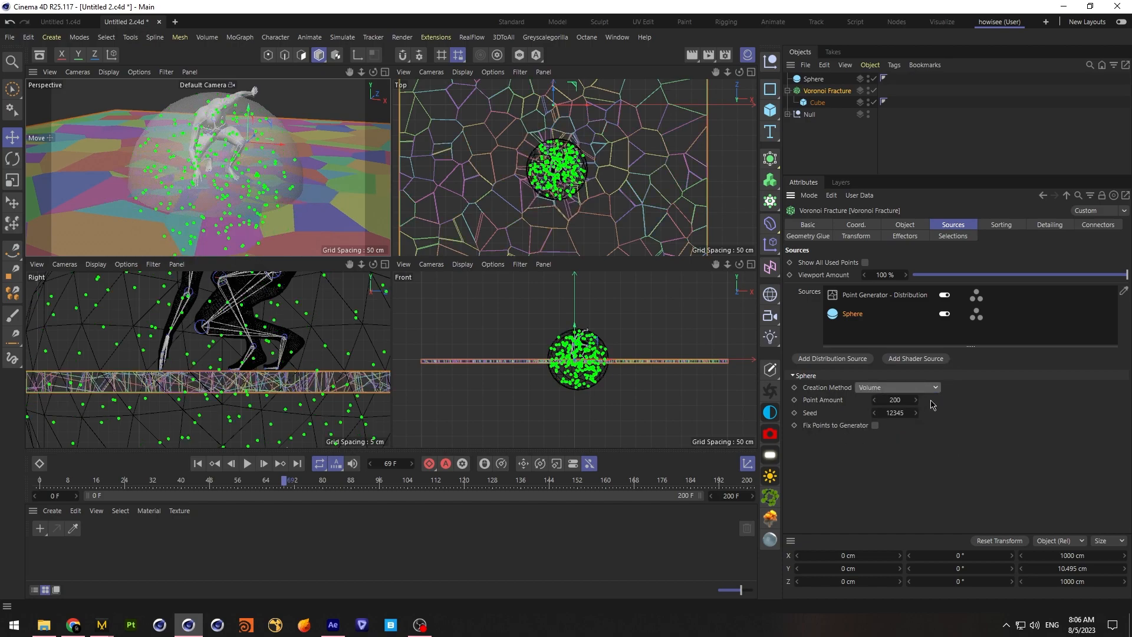
double_click(896, 401)
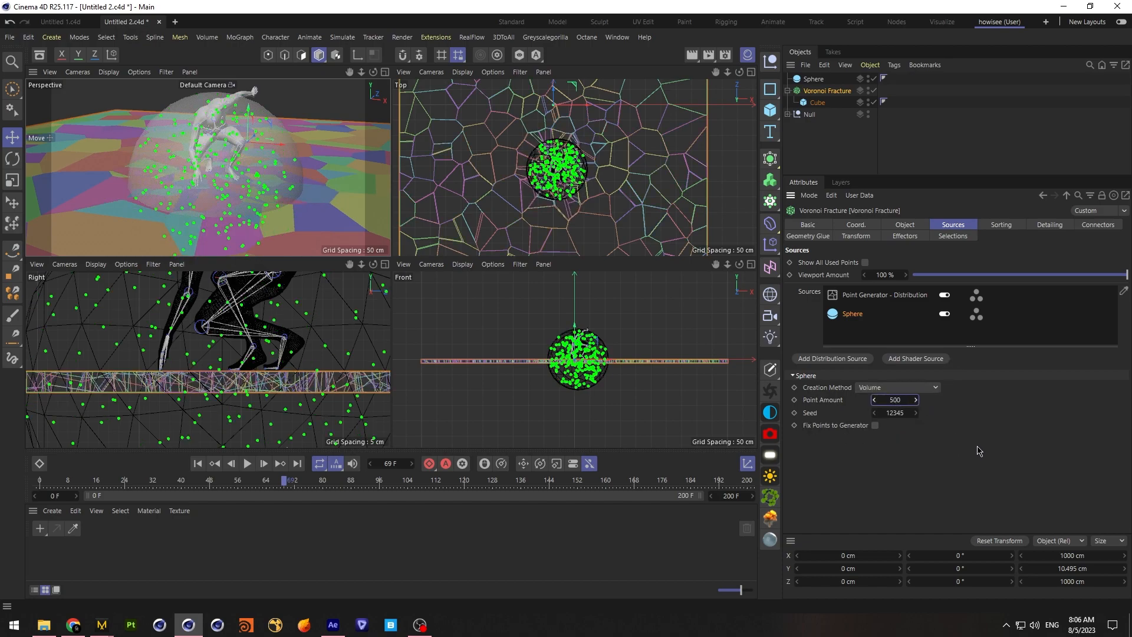
type("500")
key("Return")
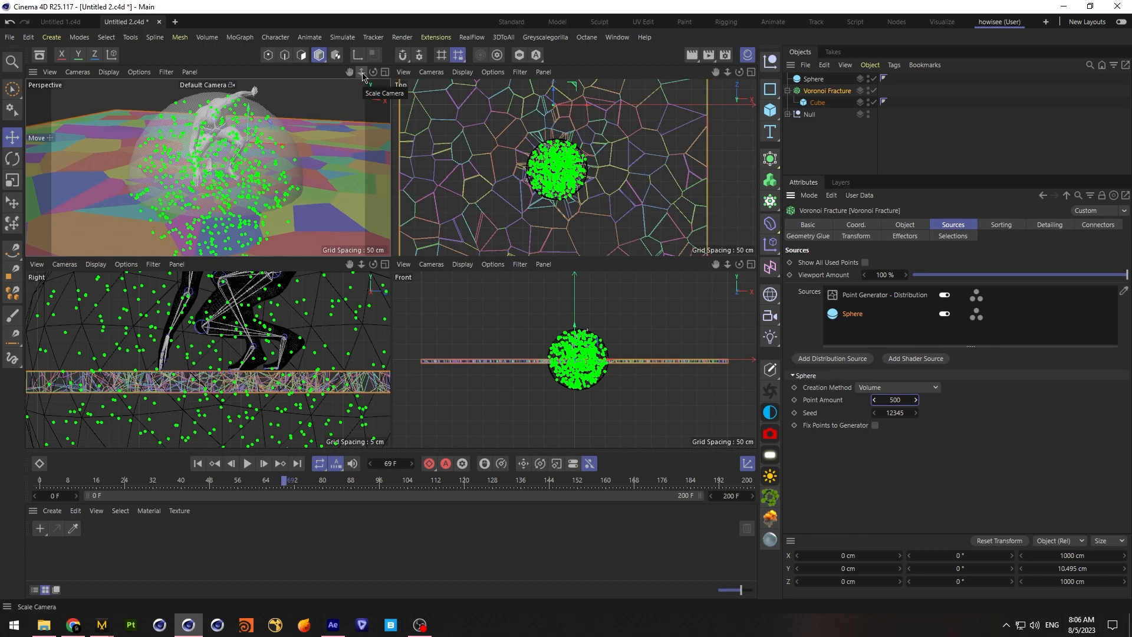
mouse_move(373, 71)
left_mouse_down()
mouse_move(381, 106)
mouse_move(386, 89)
mouse_move(384, 101)
mouse_move(373, 72)
mouse_move(351, 72)
left_mouse_up()
left_click(848, 146)
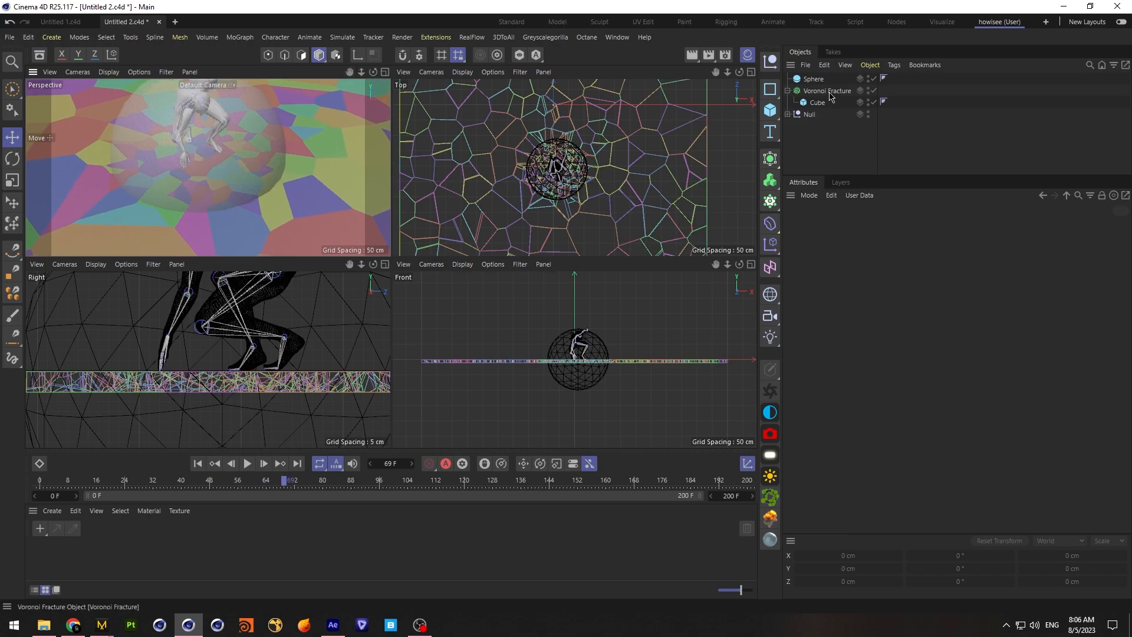
Duplicate the sphere and reduce the copy's radius to 57 cm
left_click(817, 80)
key("ctrl+c")
key("ctrl+v")
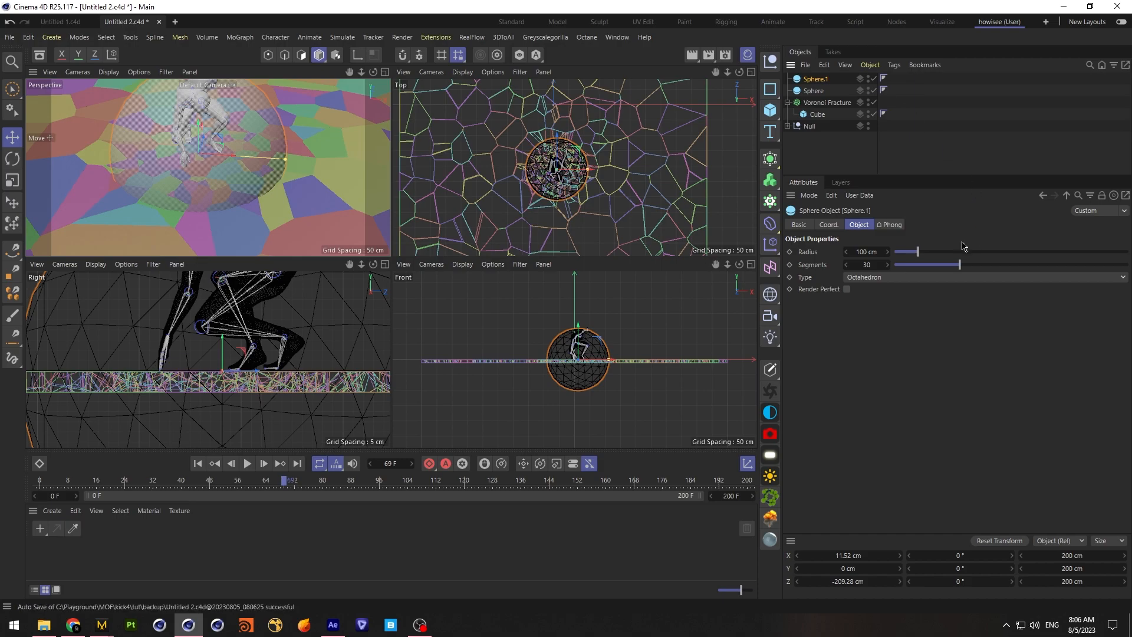
mouse_move(912, 254)
left_mouse_down()
mouse_move(928, 253)
mouse_move(909, 252)
left_mouse_up()
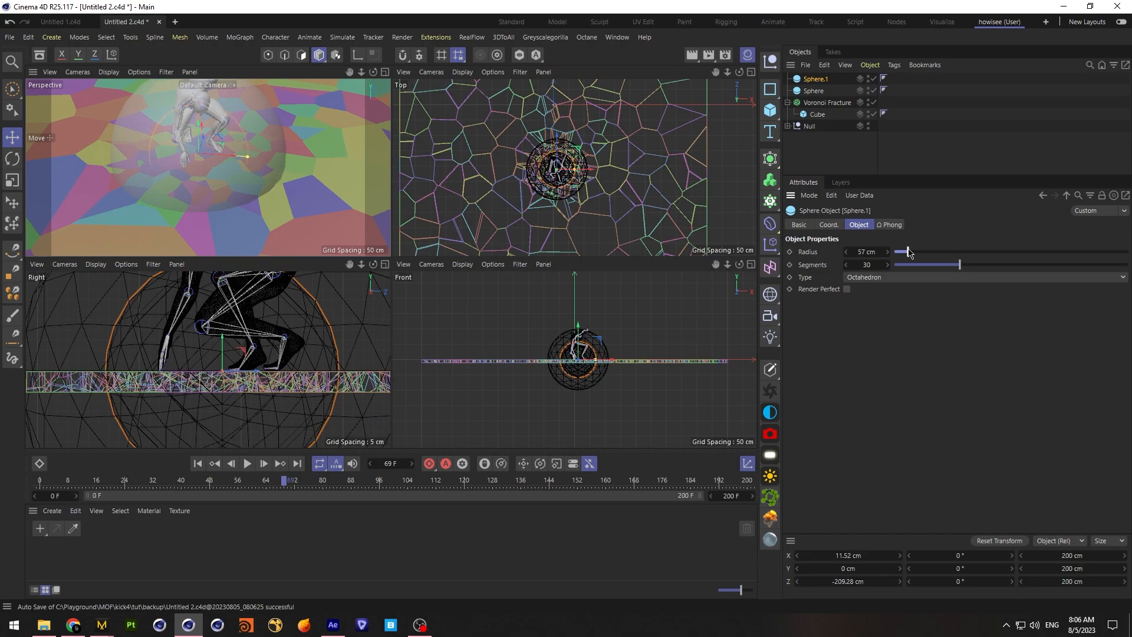
Add the smaller sphere as a Voronoi Fracture source using the Volume creation method with 145 points
left_click(827, 102)
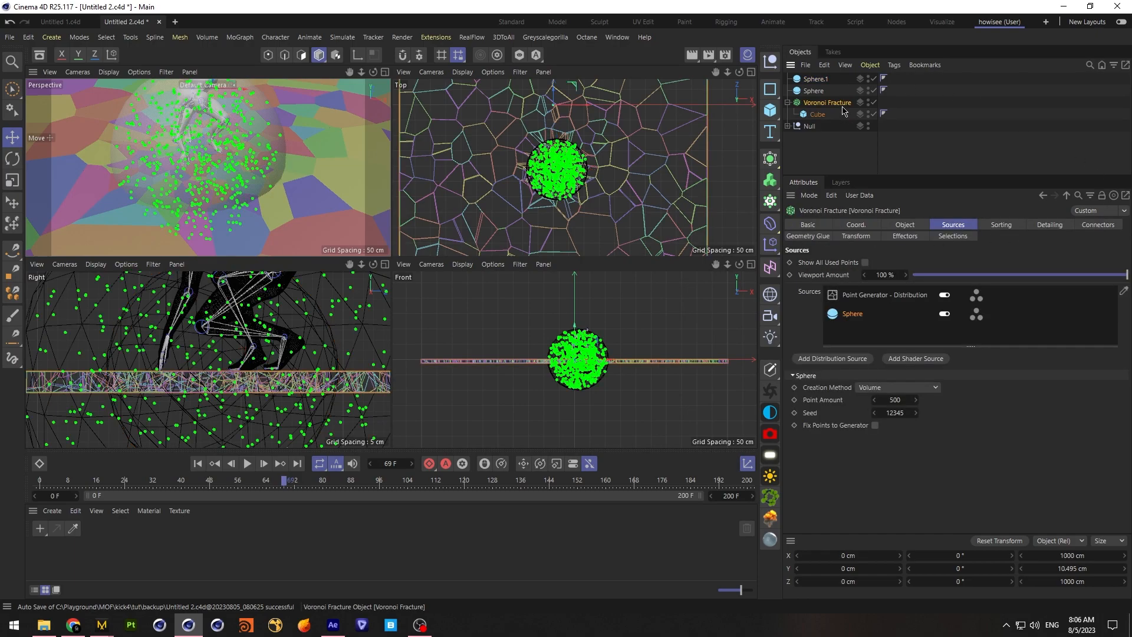
left_click_drag(815, 81, 861, 315)
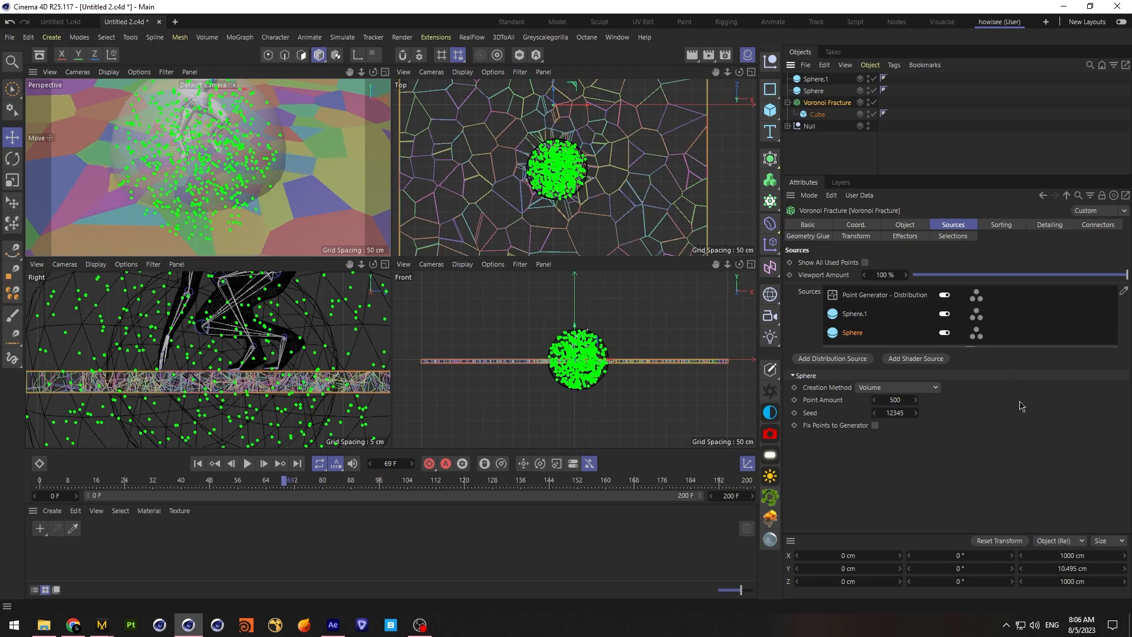
left_click(861, 313)
left_click(897, 387)
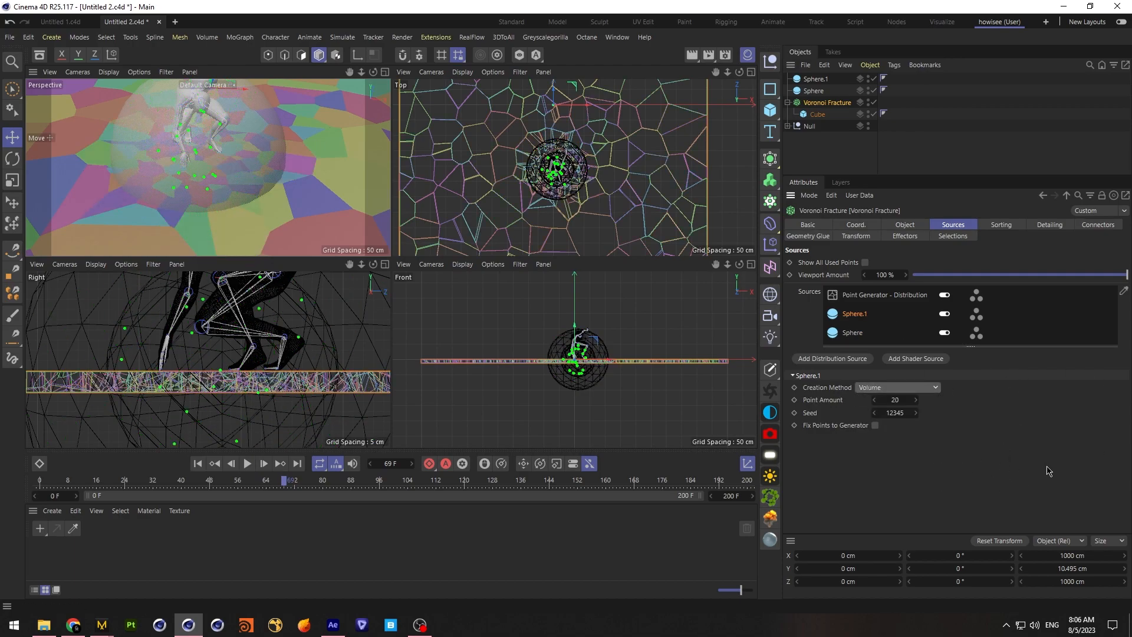
left_click_drag(898, 400, 969, 400)
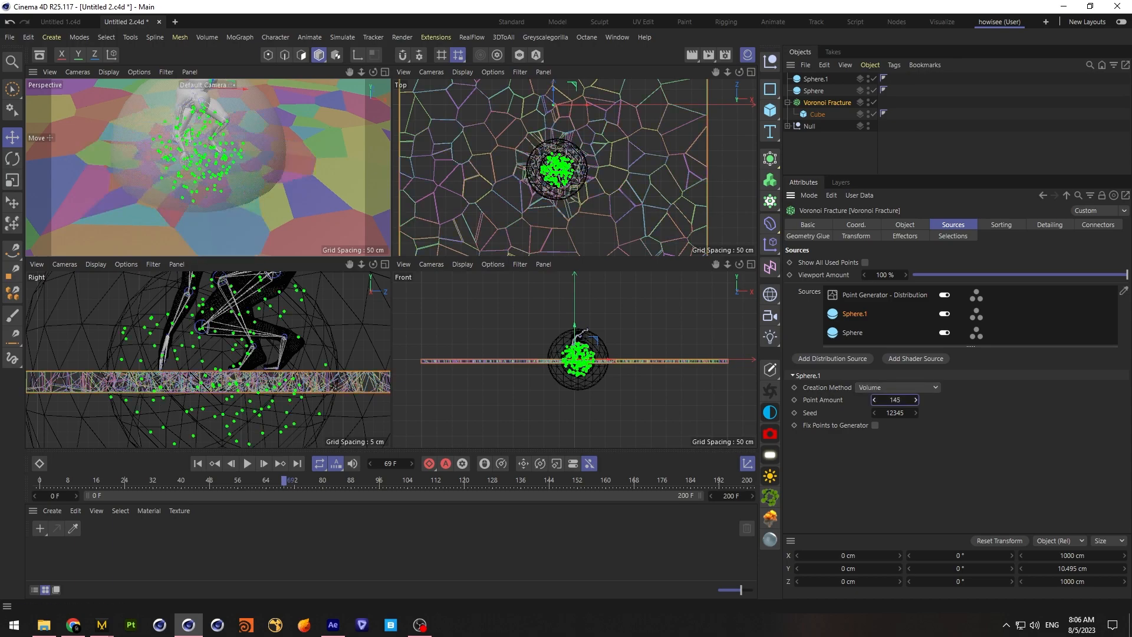
left_click(896, 160)
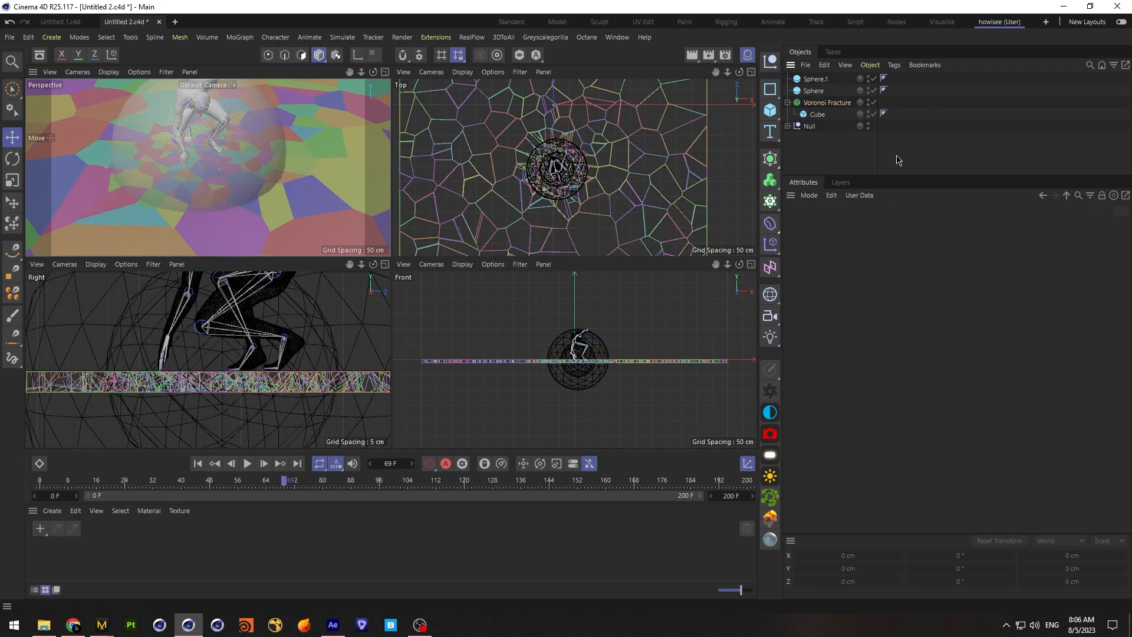
Raise the Voronoi Fracture's distribution point generator to 400 points and deselect the object
left_click(830, 103)
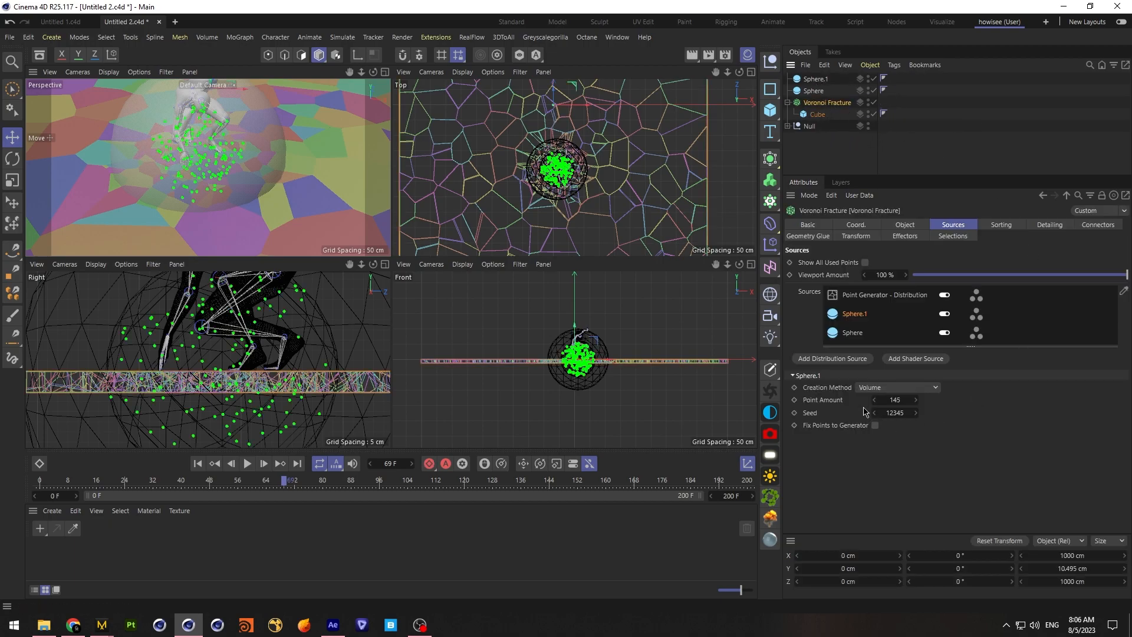
left_click(864, 297)
double_click(886, 422)
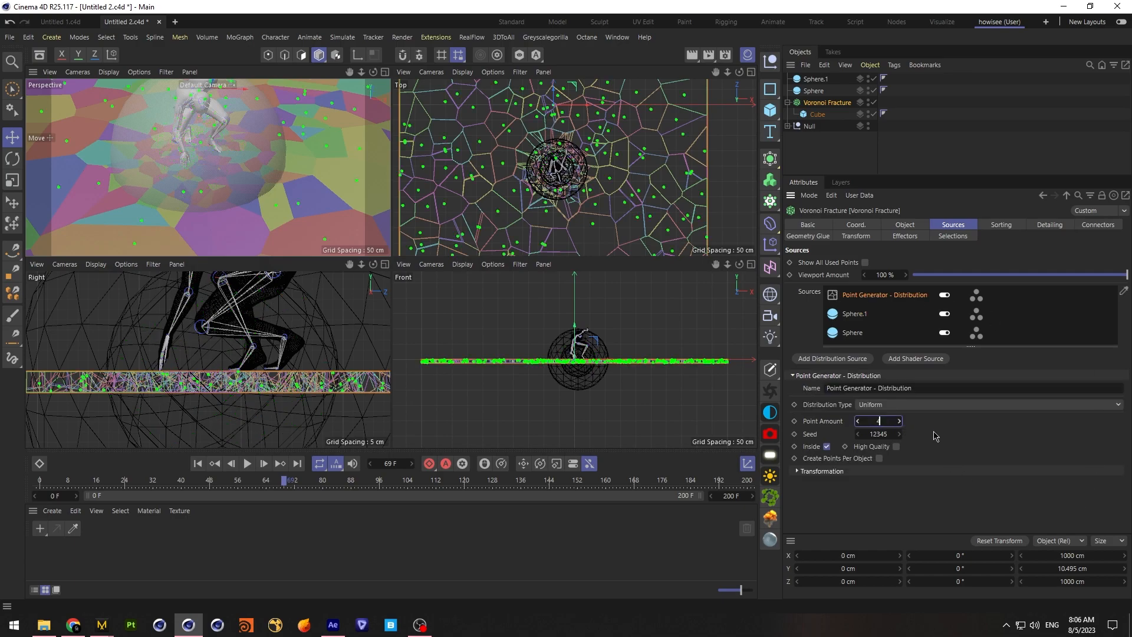
type("400")
key("Return")
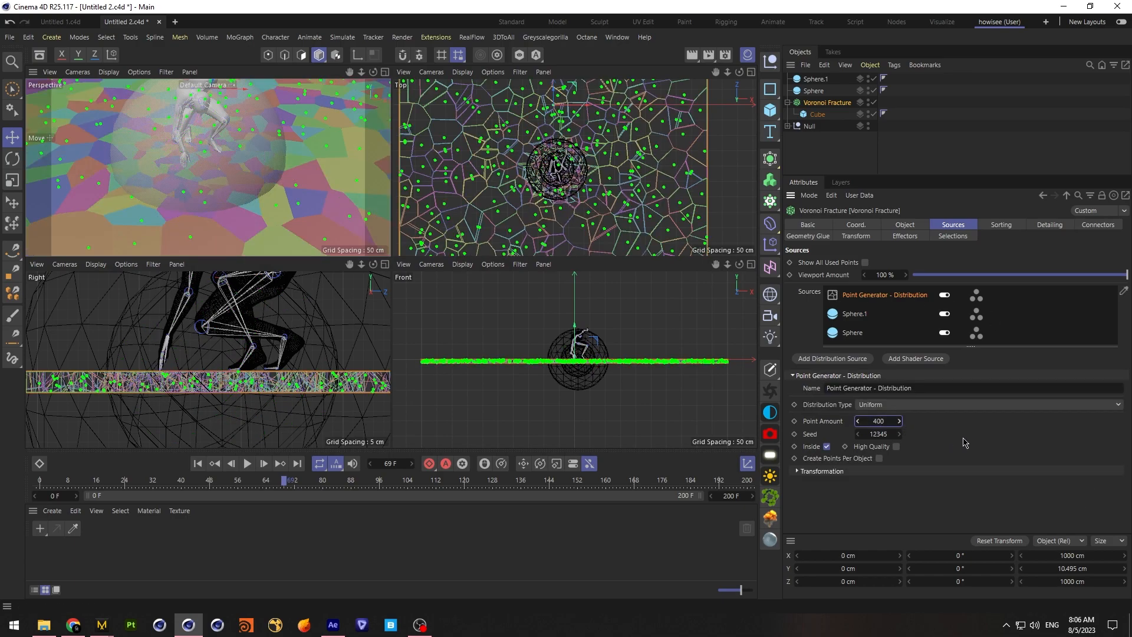
left_click(956, 134)
left_click_drag(374, 72, 419, 81)
left_click(816, 79)
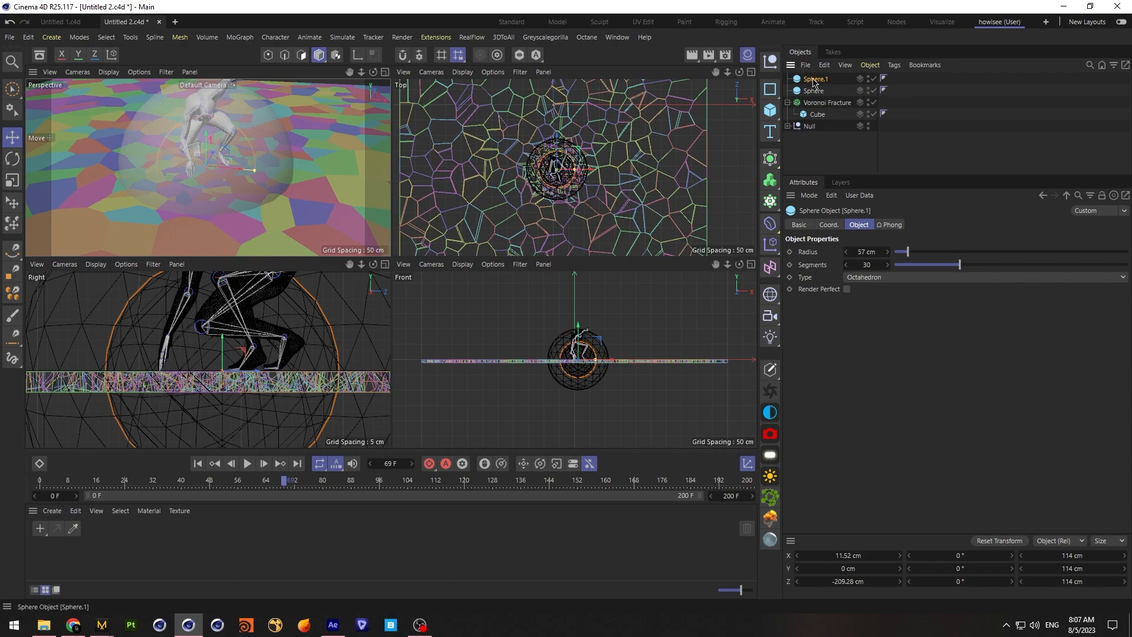
left_click(771, 123)
left_click(964, 152)
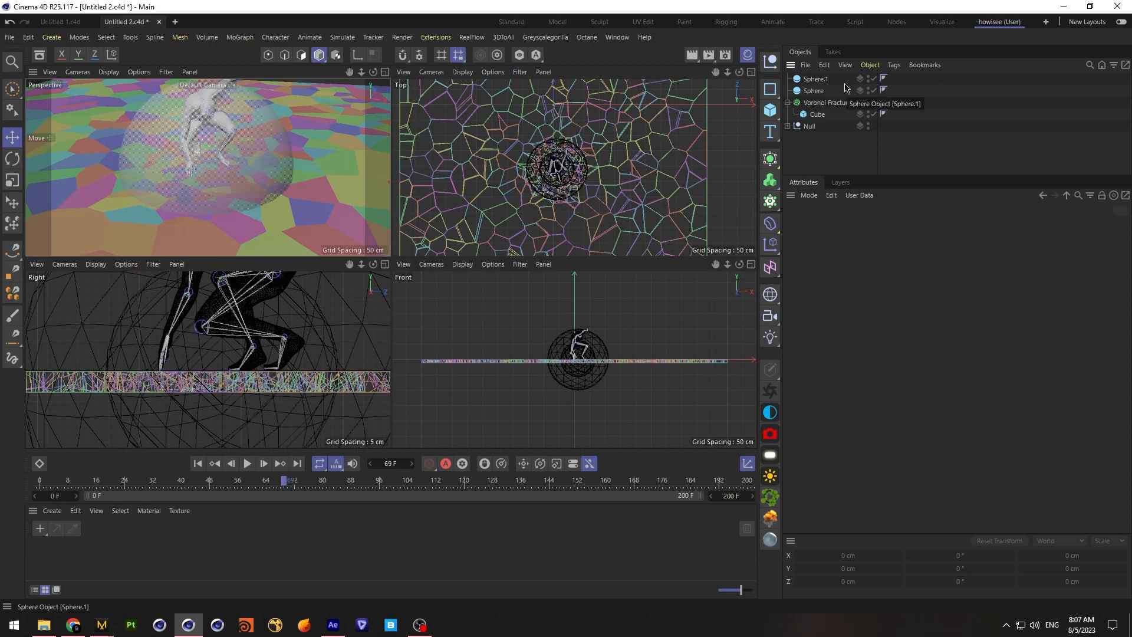
Set the point amount of both sphere sources in the Voronoi Fracture to 300, then deselect the fracture object
left_click(827, 103)
left_click(856, 316)
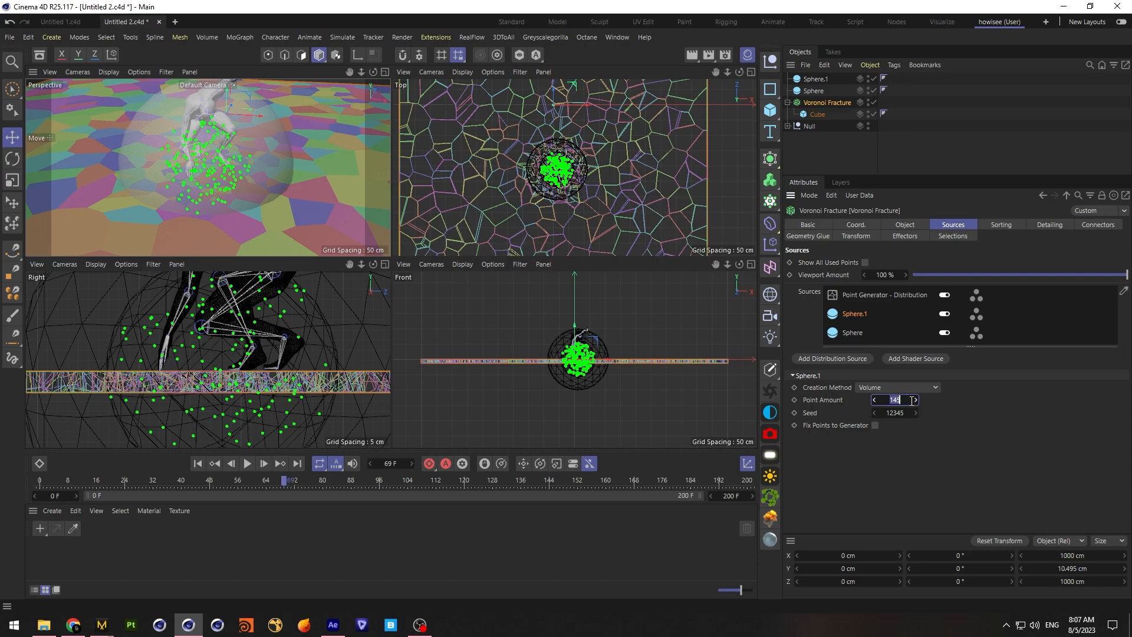
key("Return")
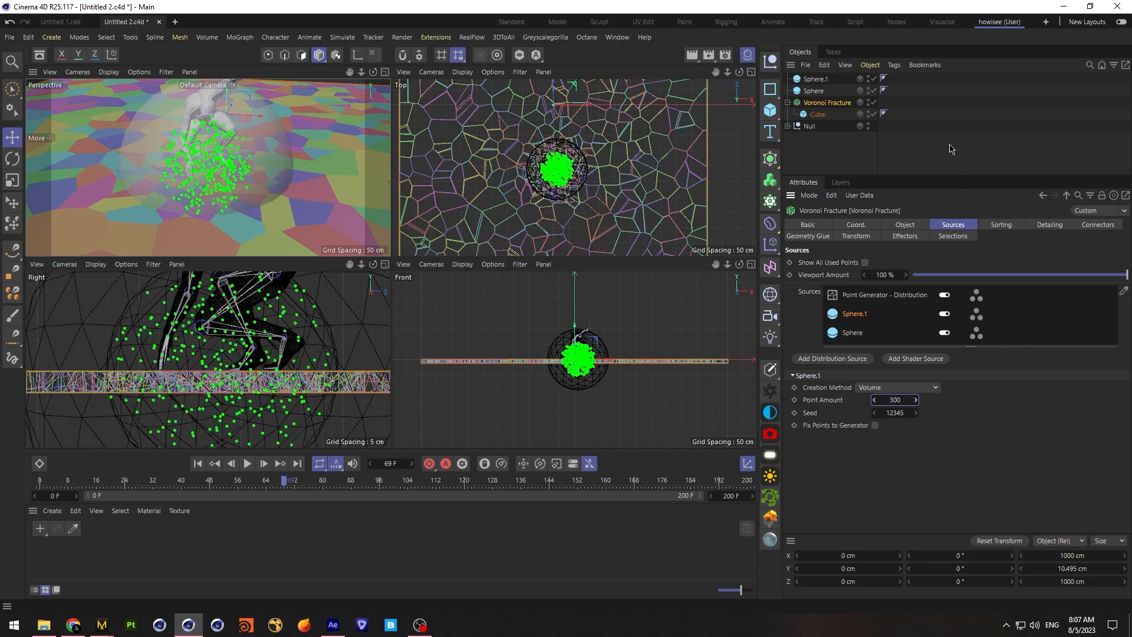
left_click(950, 146)
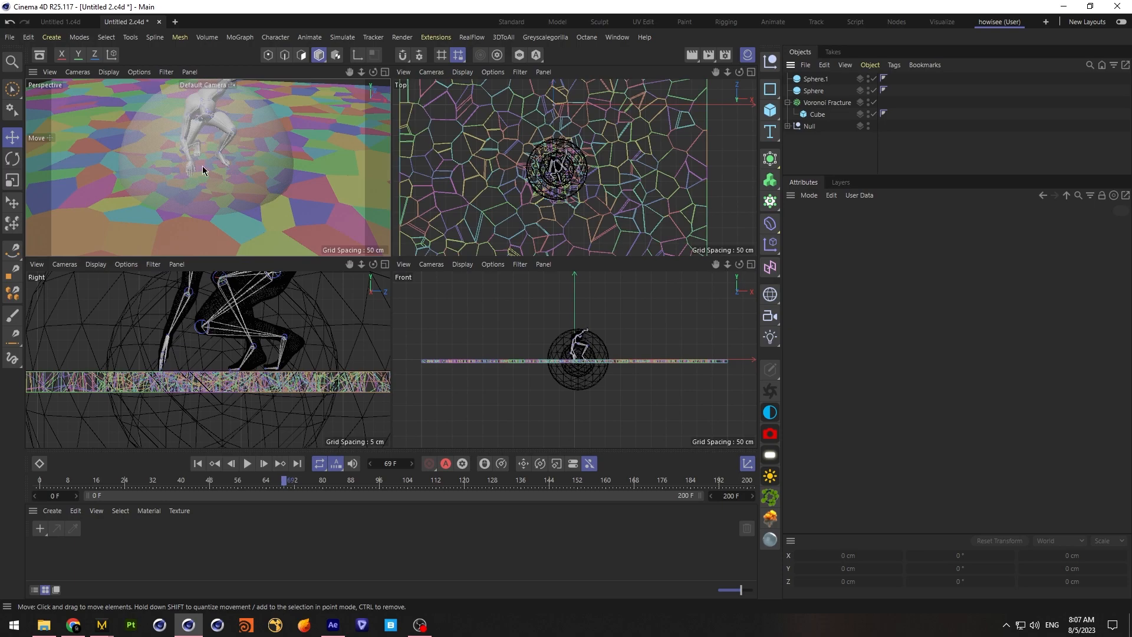
left_click(817, 102)
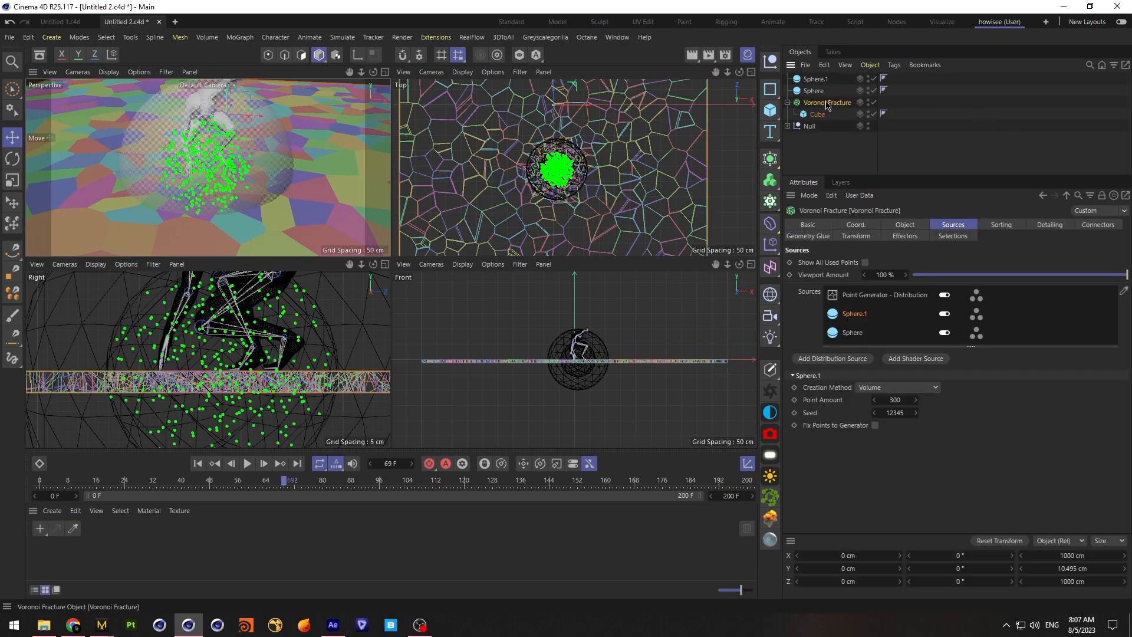
left_click(852, 333)
left_click(895, 400)
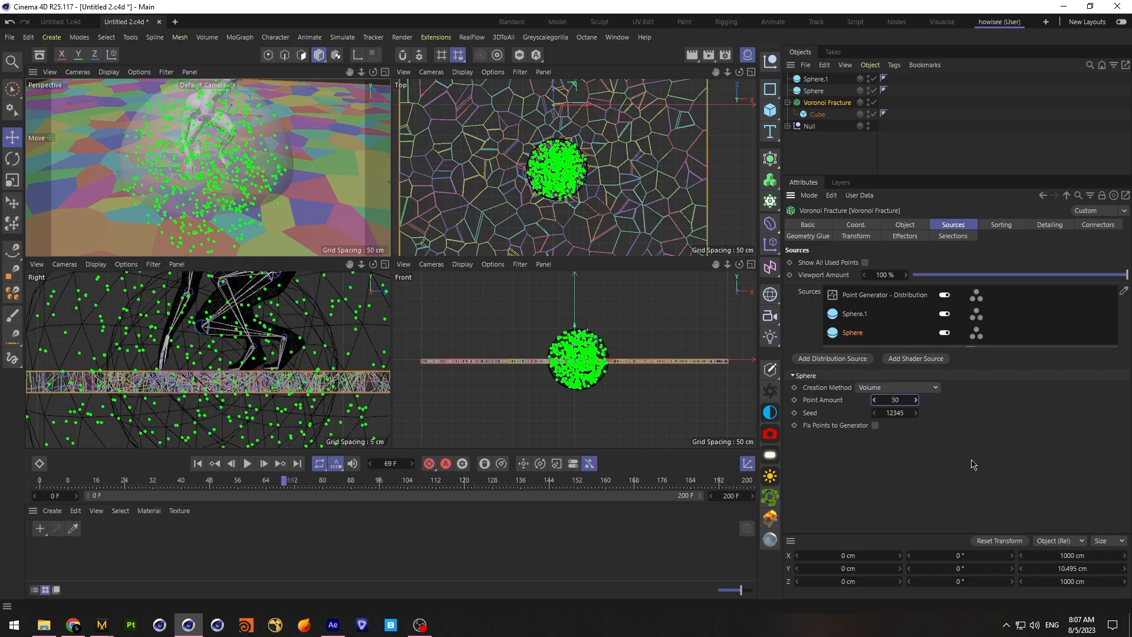
left_click(827, 164)
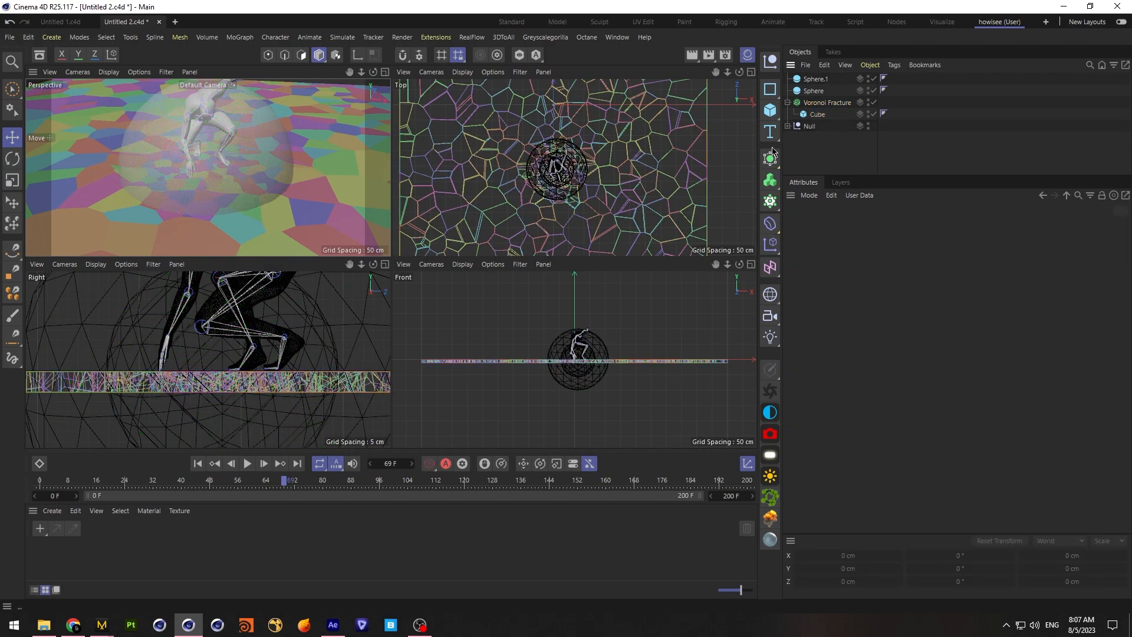
Enlarge the larger sphere's radius to about 125 cm and set the fracture's distribution point generator to 300 points
left_click(813, 91)
left_click_drag(921, 253, 923, 254)
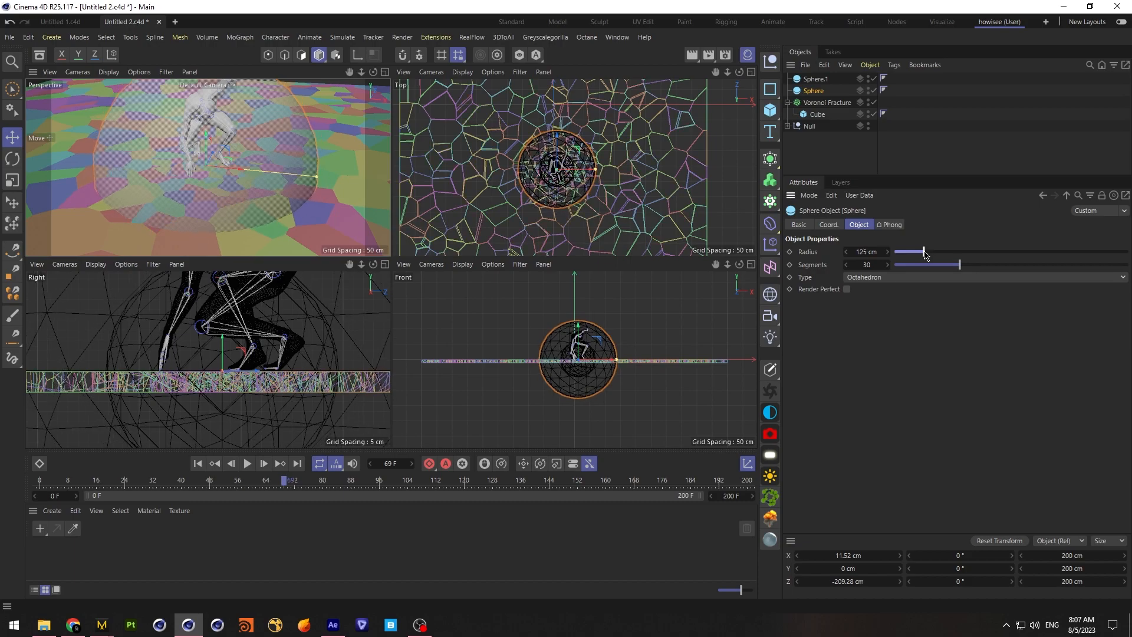
left_click(827, 103)
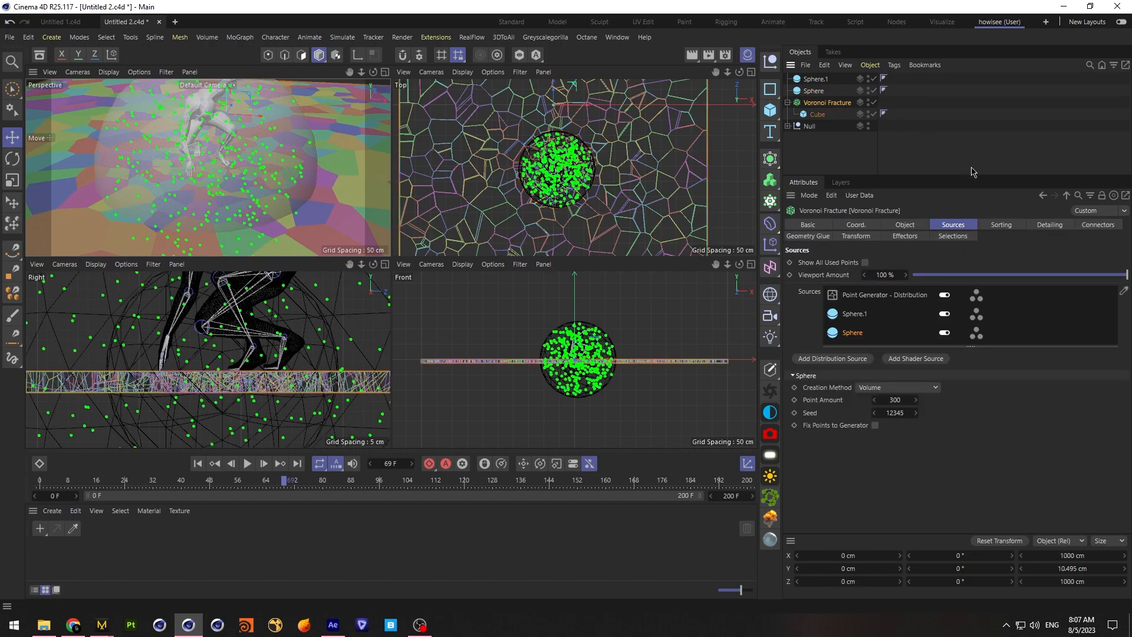
left_click(900, 296)
left_click(890, 419)
type("30")
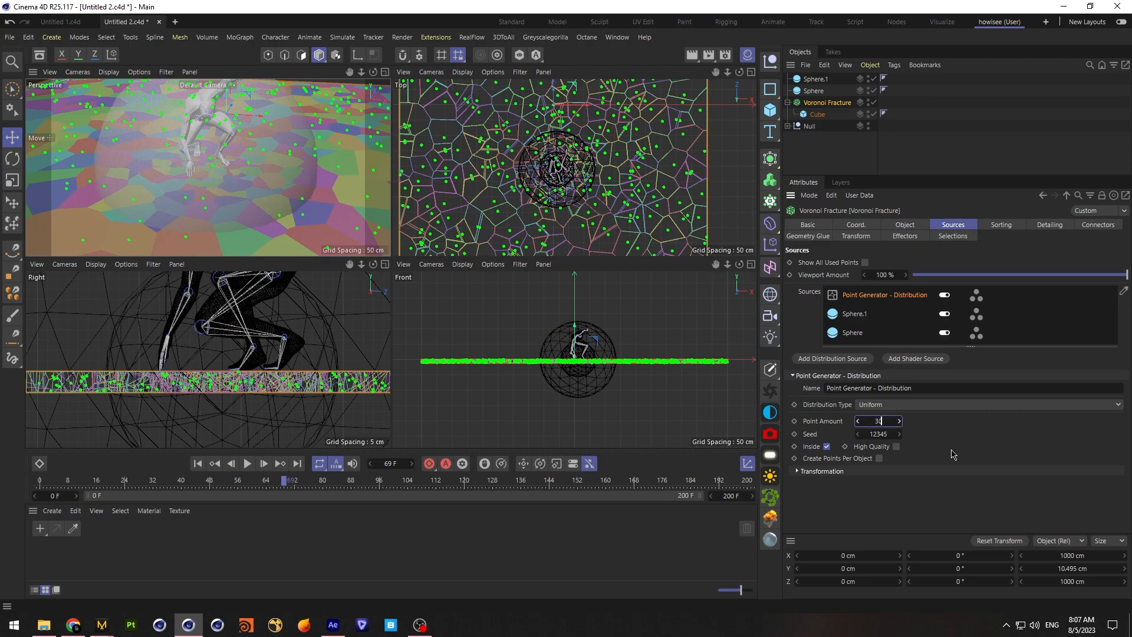
type("0")
key("Return")
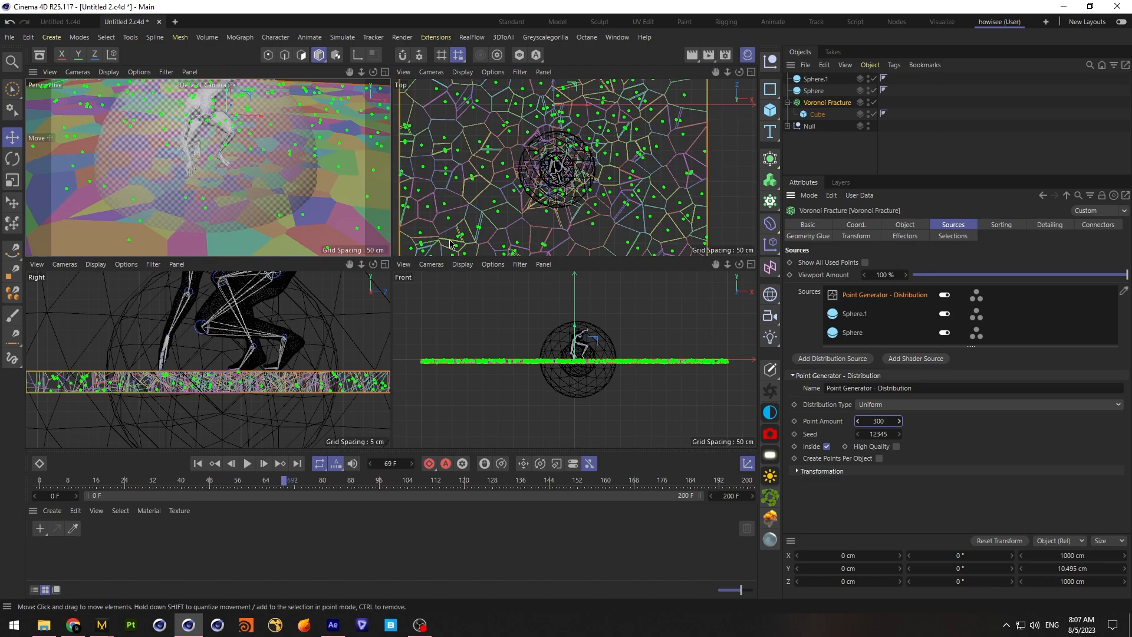
left_click(411, 242)
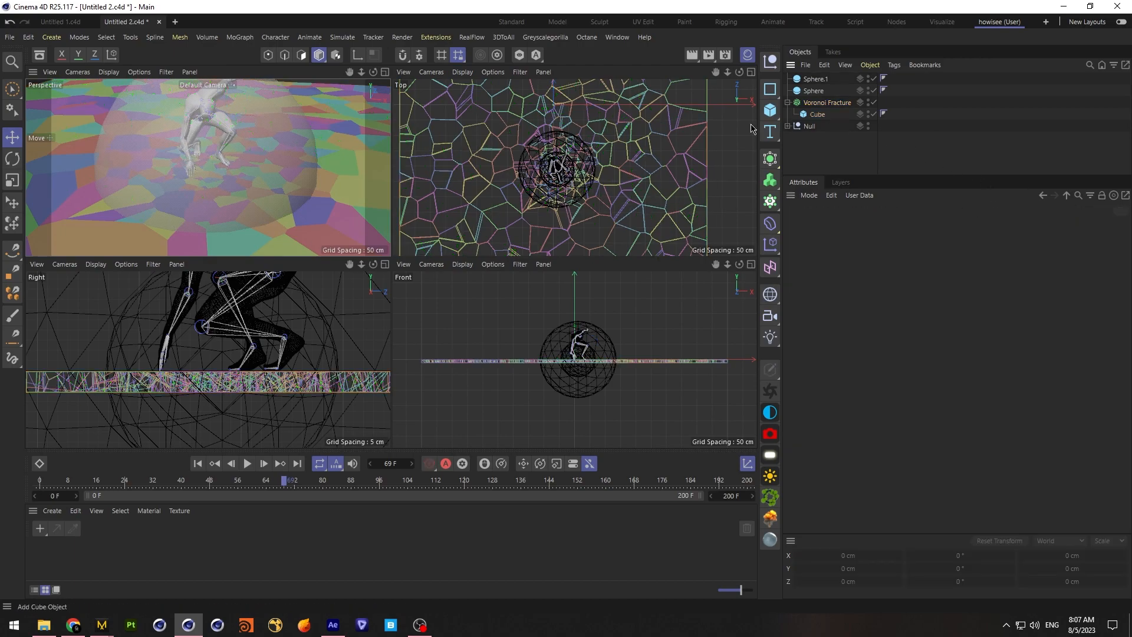
Save the project and hide both source spheres in the editor and the render
left_click(9, 37)
left_click(131, 154)
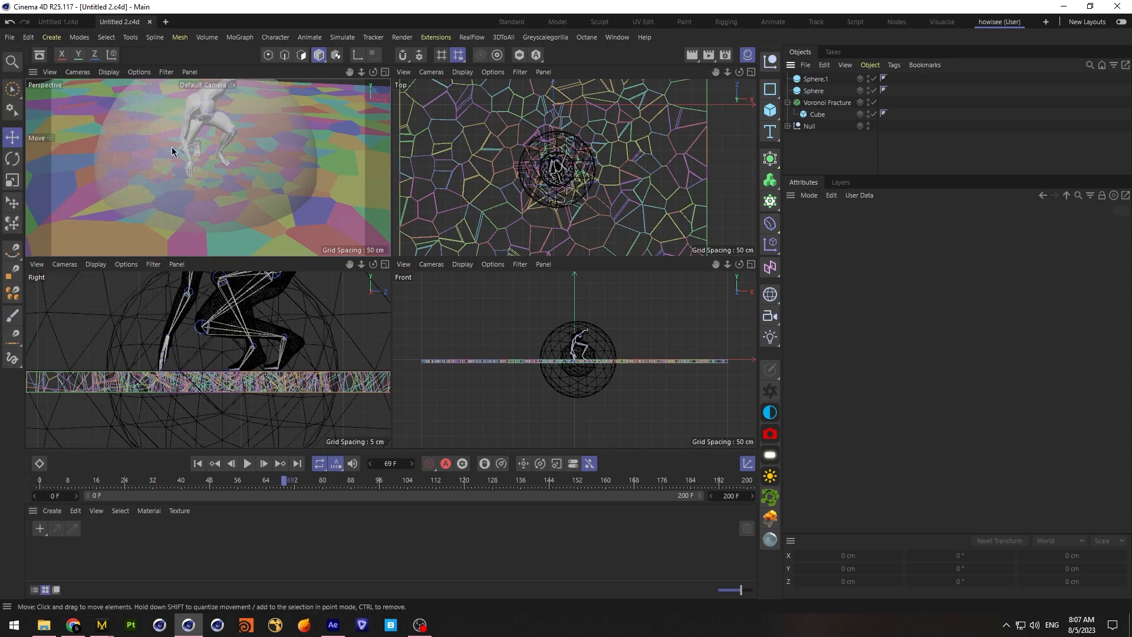
double_click(868, 76)
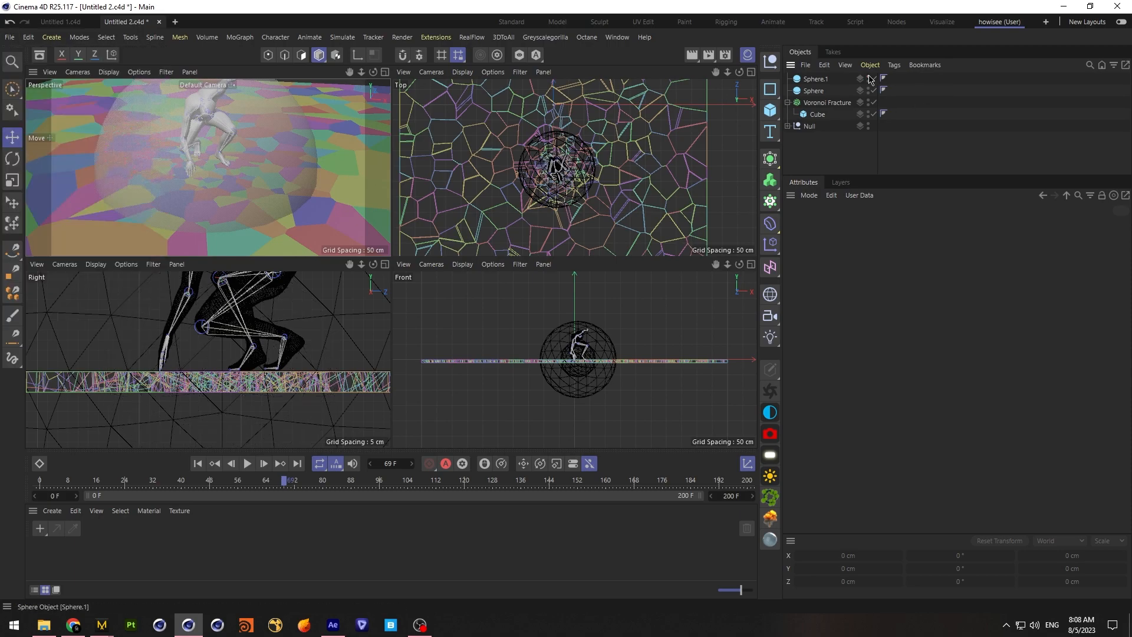
left_click(872, 89)
left_click(872, 89)
left_click(868, 89)
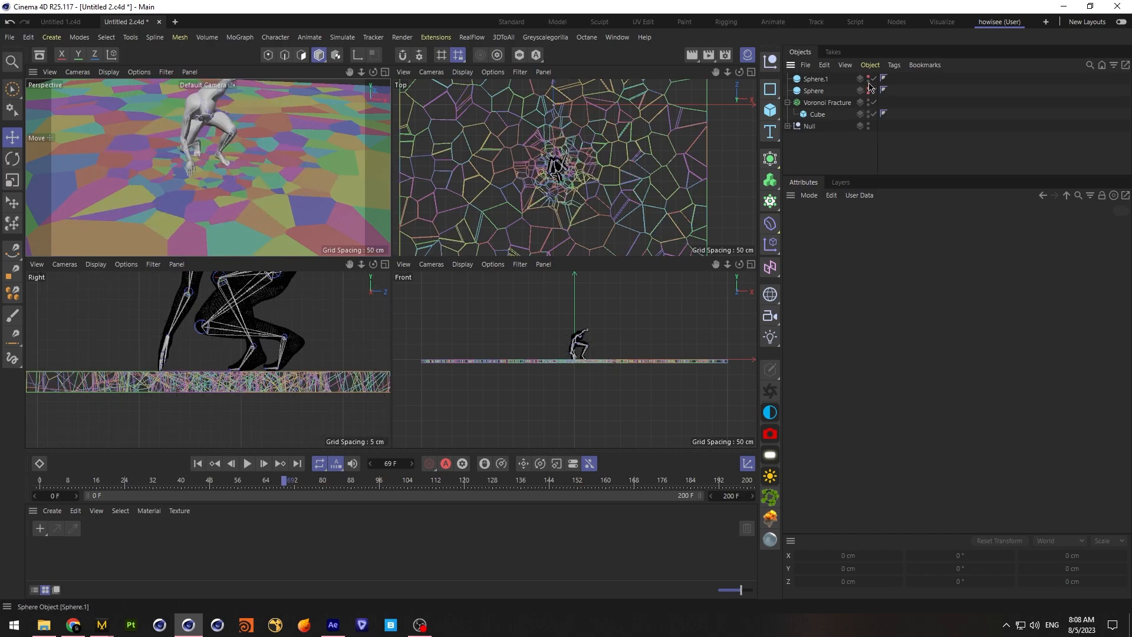
Add a new sphere primitive and move it to the character's landing spot on the floor slab
left_click_drag(373, 72, 345, 110)
left_click_drag(373, 72, 358, 72)
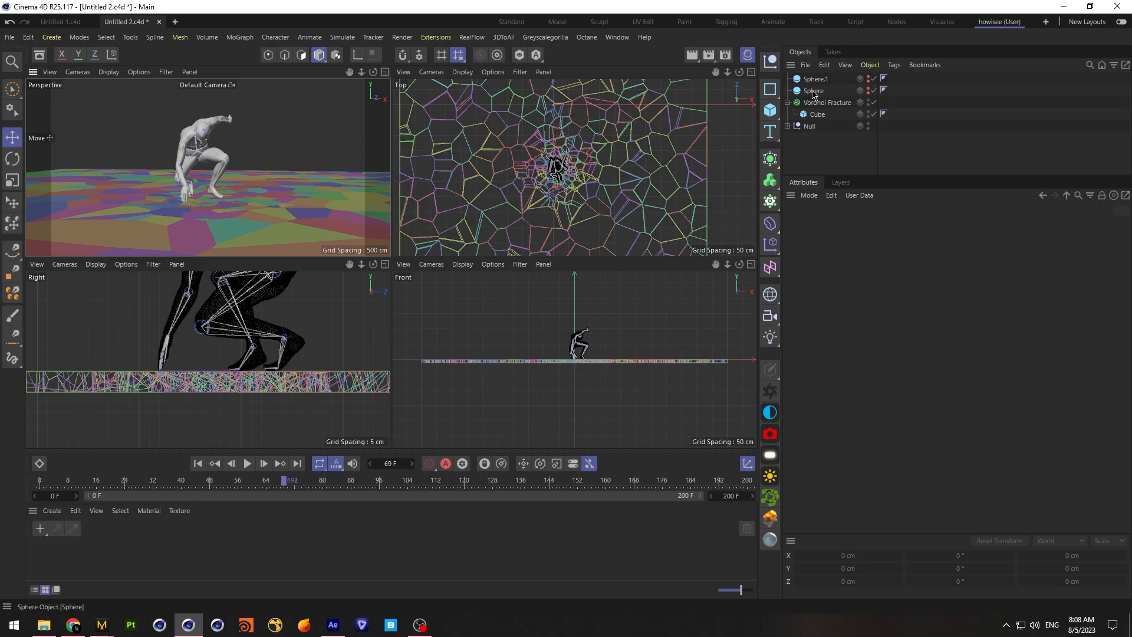
left_click(770, 109)
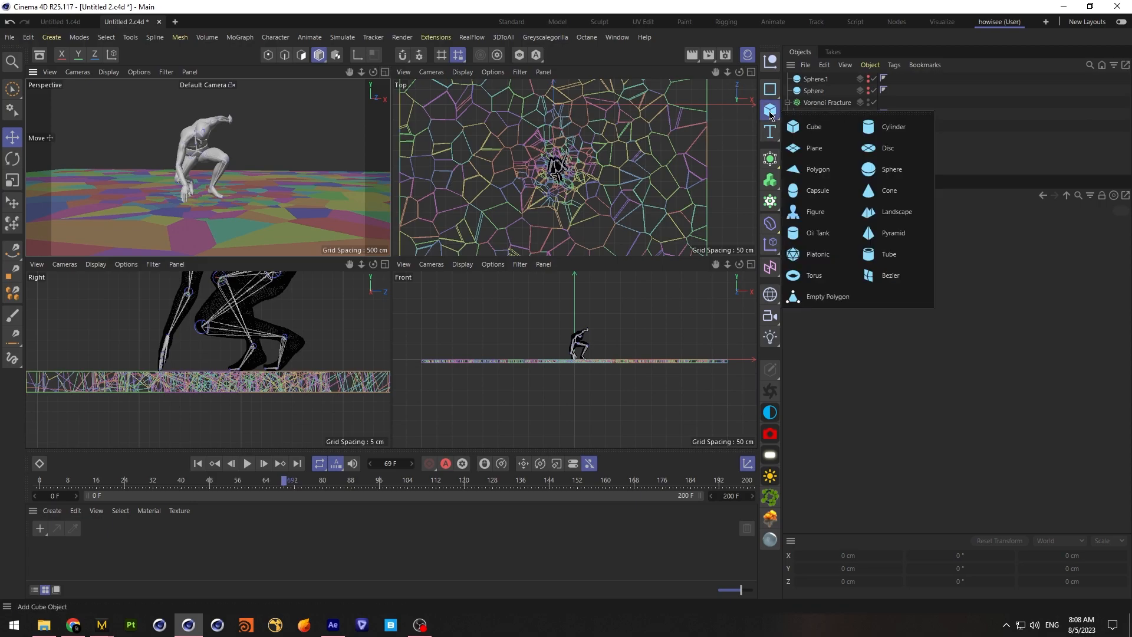
left_click(891, 170)
left_click_drag(553, 91, 570, 168)
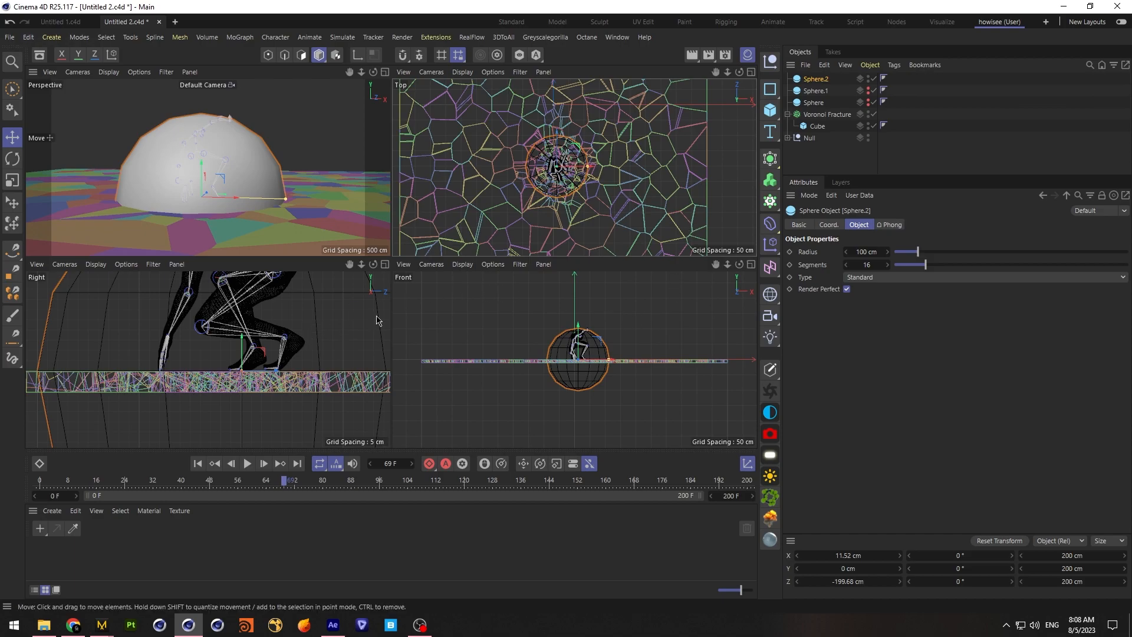
Give the new sphere 36 segments, Octahedron type and a 49 cm radius, with Render Perfect turned off
left_click(847, 290)
left_click_drag(925, 264, 974, 270)
left_click(926, 280)
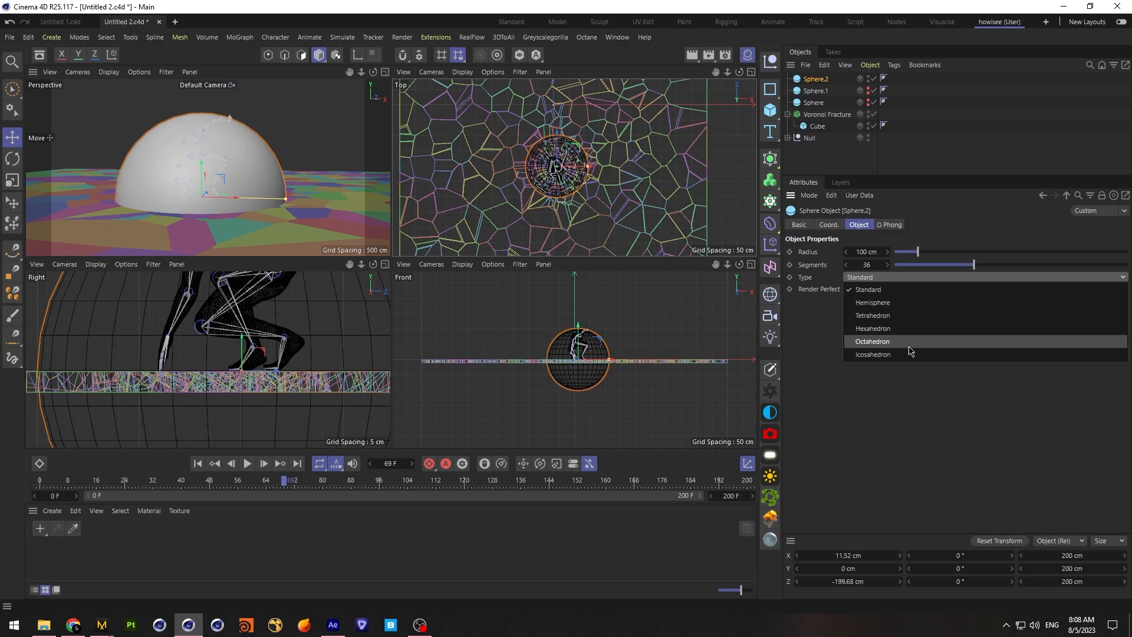
left_click(909, 342)
left_click_drag(916, 253, 907, 257)
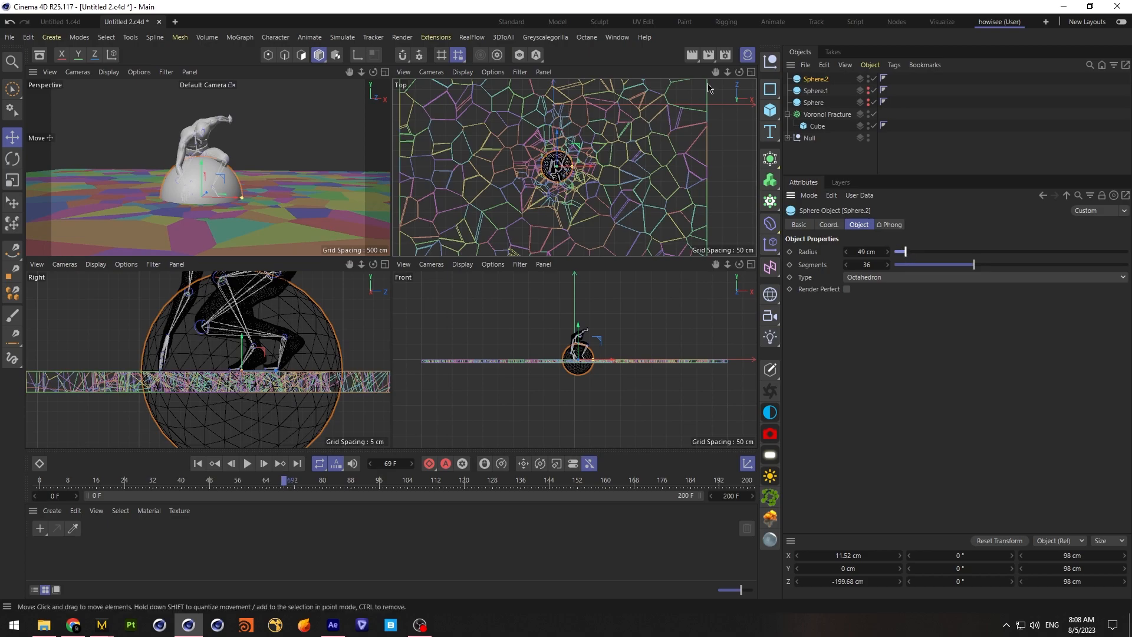
Centre the new sphere on the crouching character in the top view and enlarge its radius to 64 cm
left_click_drag(728, 72, 837, 72)
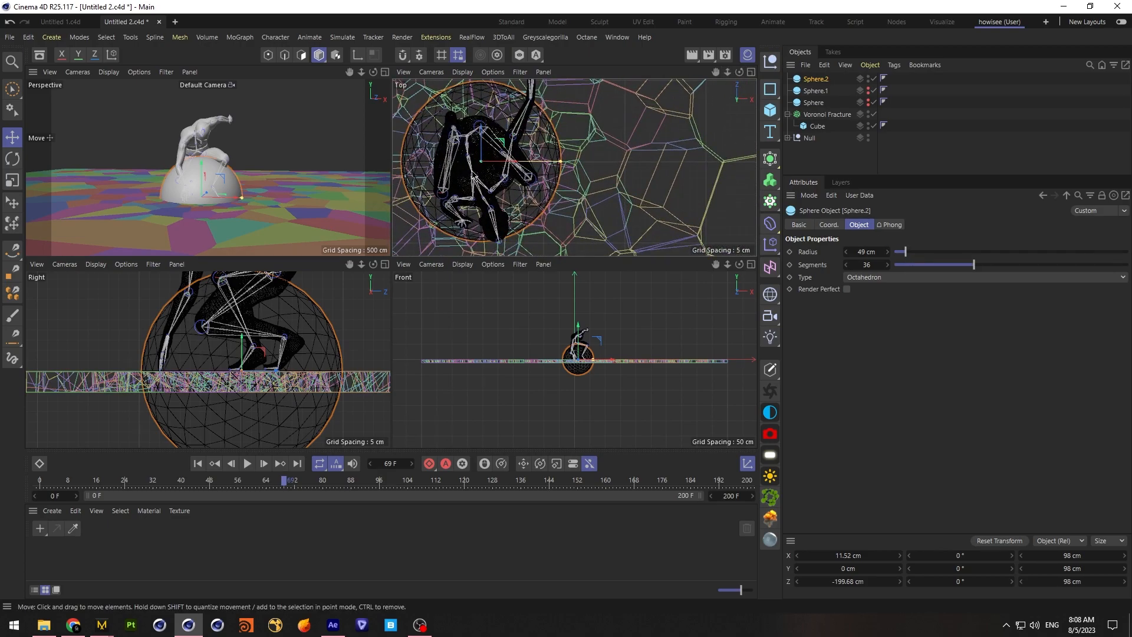
left_click_drag(485, 142, 501, 175)
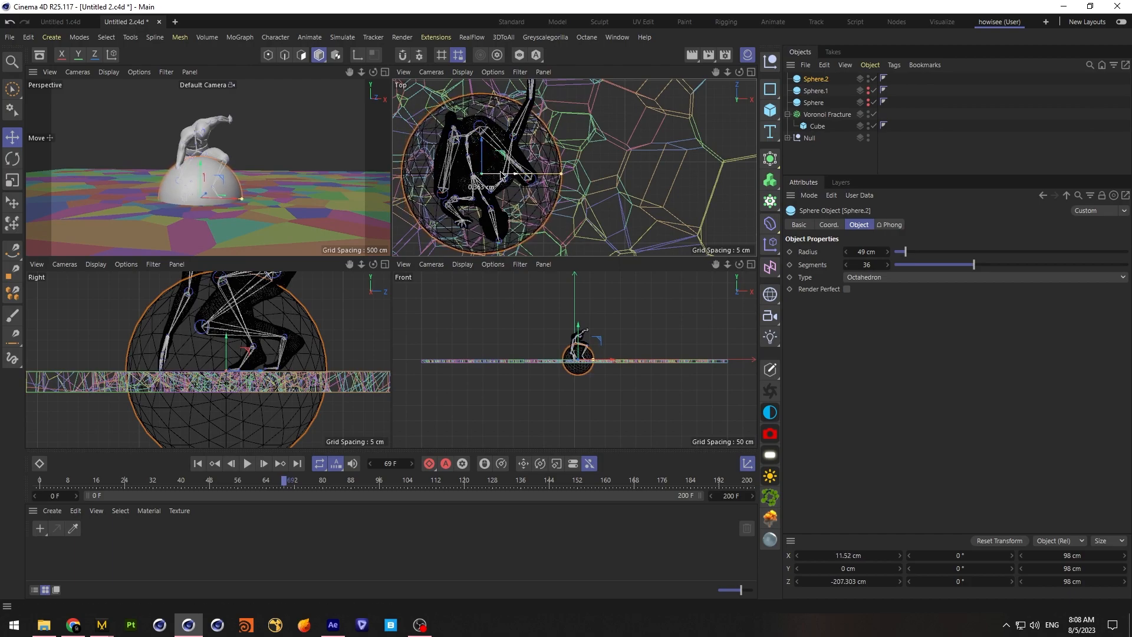
left_click_drag(905, 251, 910, 257)
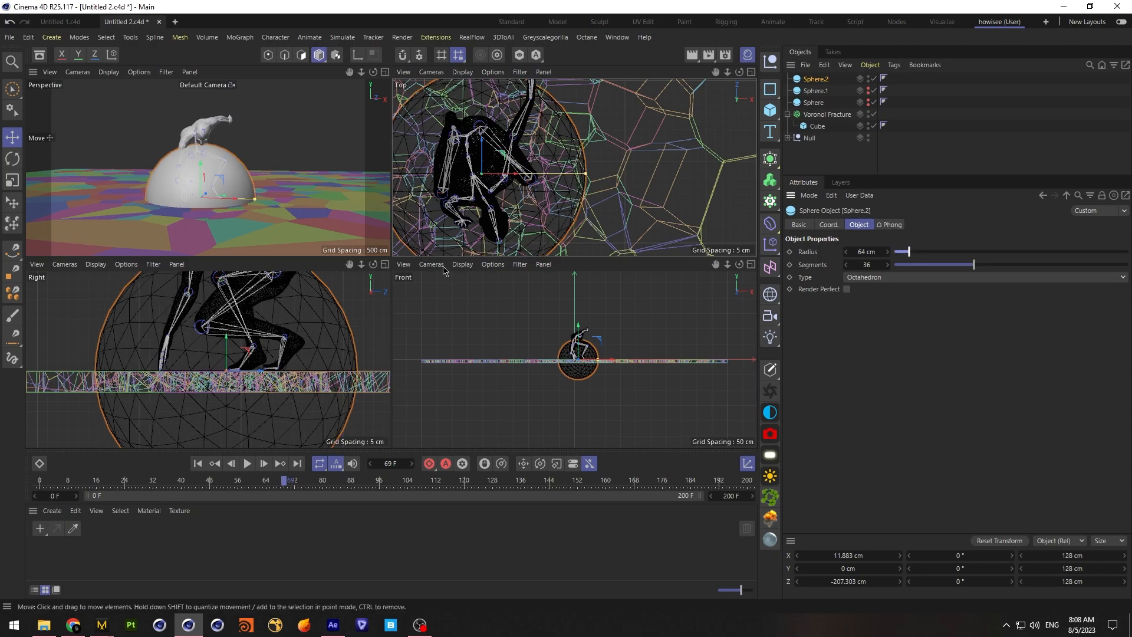
At frame 50, raise the new sphere just above the slab to about Y 68.3 cm and keyframe its Y position
left_click_drag(285, 482, 217, 483)
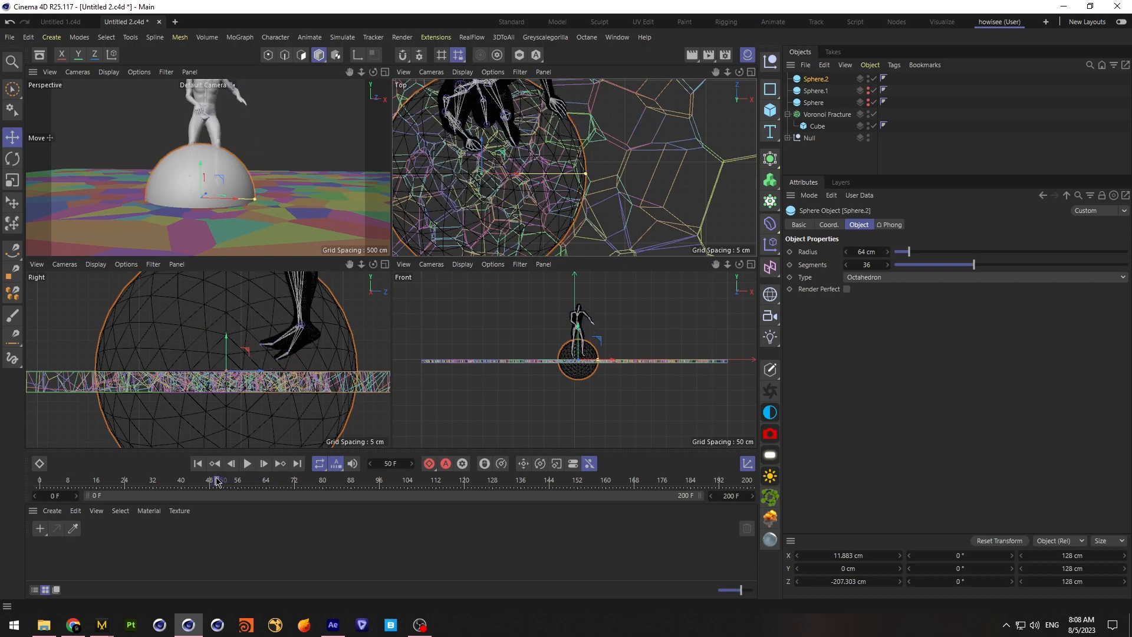
left_click_drag(226, 345, 226, 249)
left_click_drag(225, 323, 225, 301)
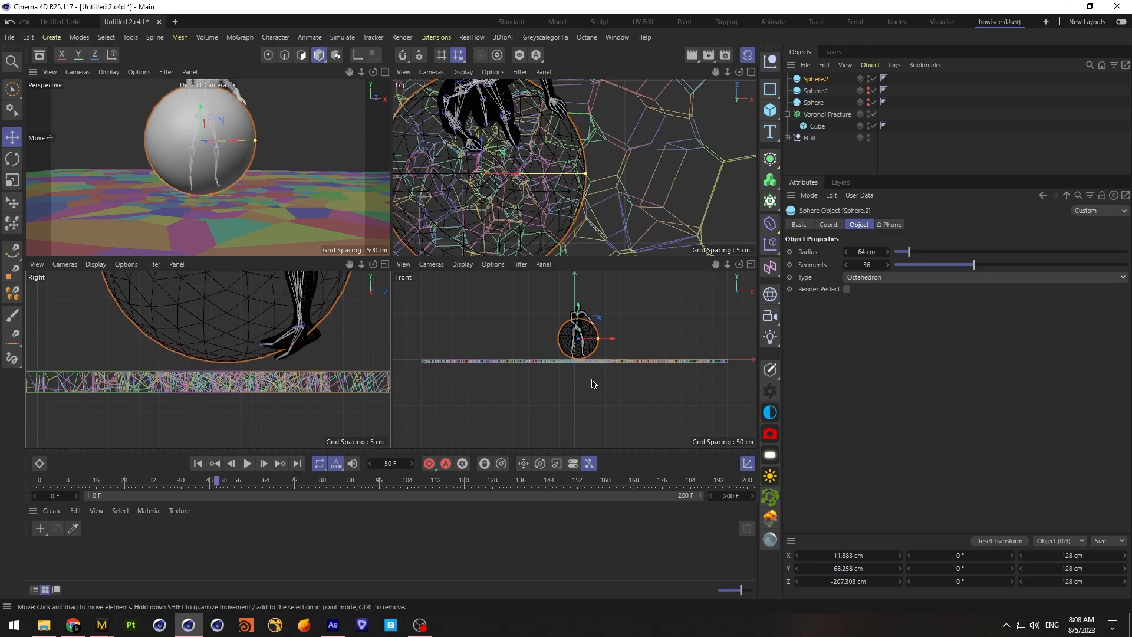
left_click(828, 225)
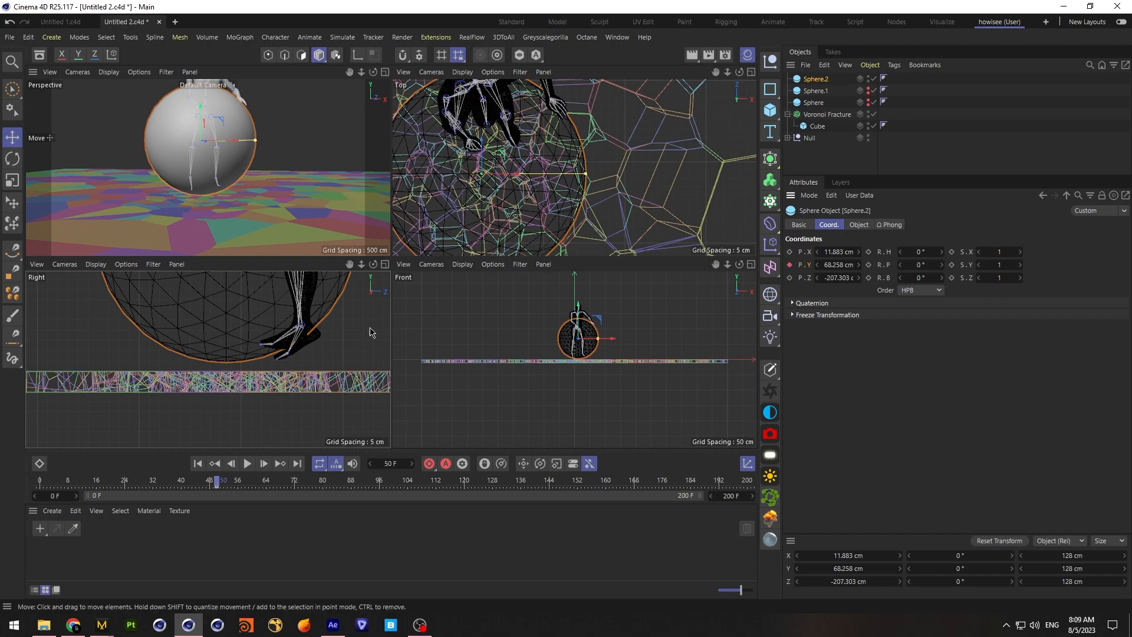
At frame 61, lower the sphere into the slab to about Y 52.8 cm and keyframe its Y position
left_click_drag(219, 485, 256, 485)
left_click_drag(578, 320, 586, 326)
left_click(790, 265)
left_click(238, 482)
left_click_drag(238, 482, 220, 483)
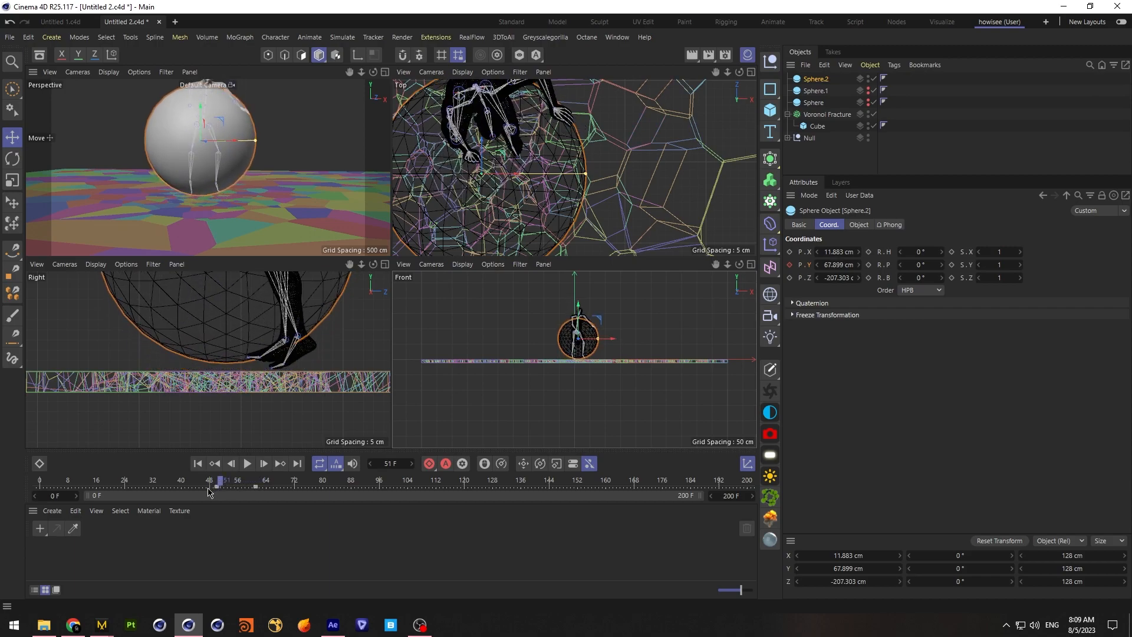
Change the interpolation of both of the sphere's Y position keyframes from Spline to Linear
left_click(217, 487)
left_click(896, 241)
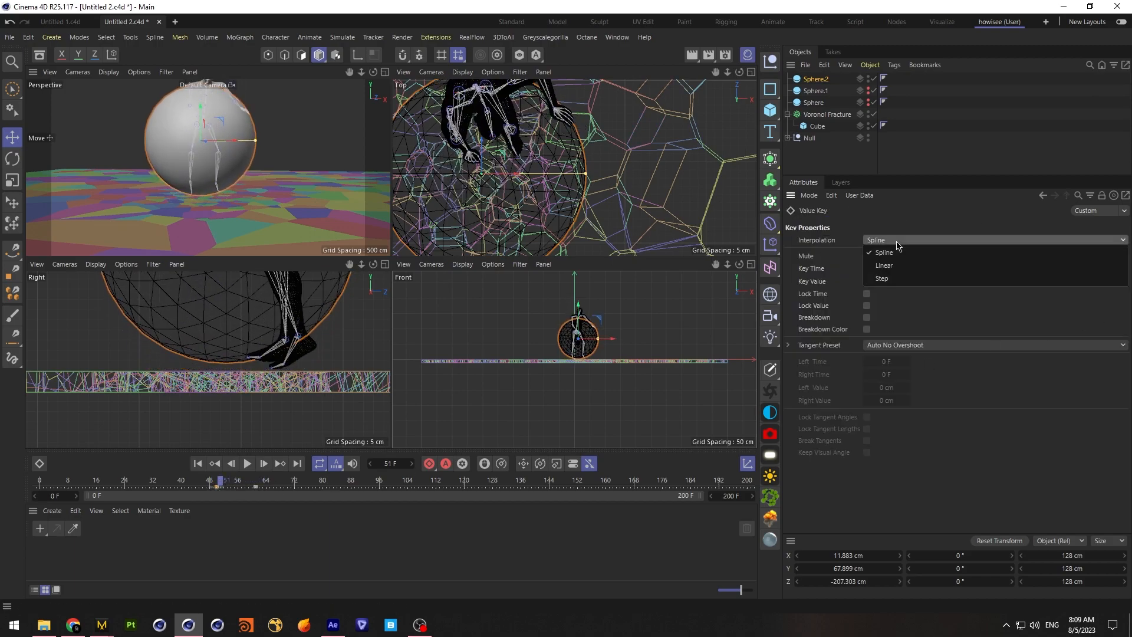
left_click(884, 265)
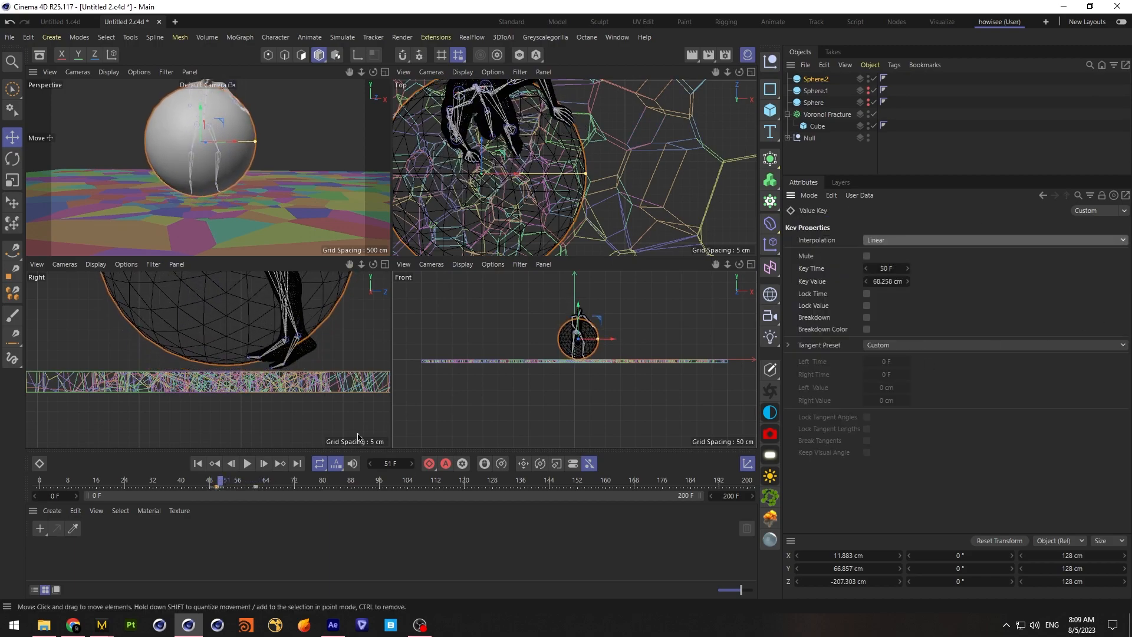
left_click(255, 487)
left_click(917, 241)
left_click(917, 266)
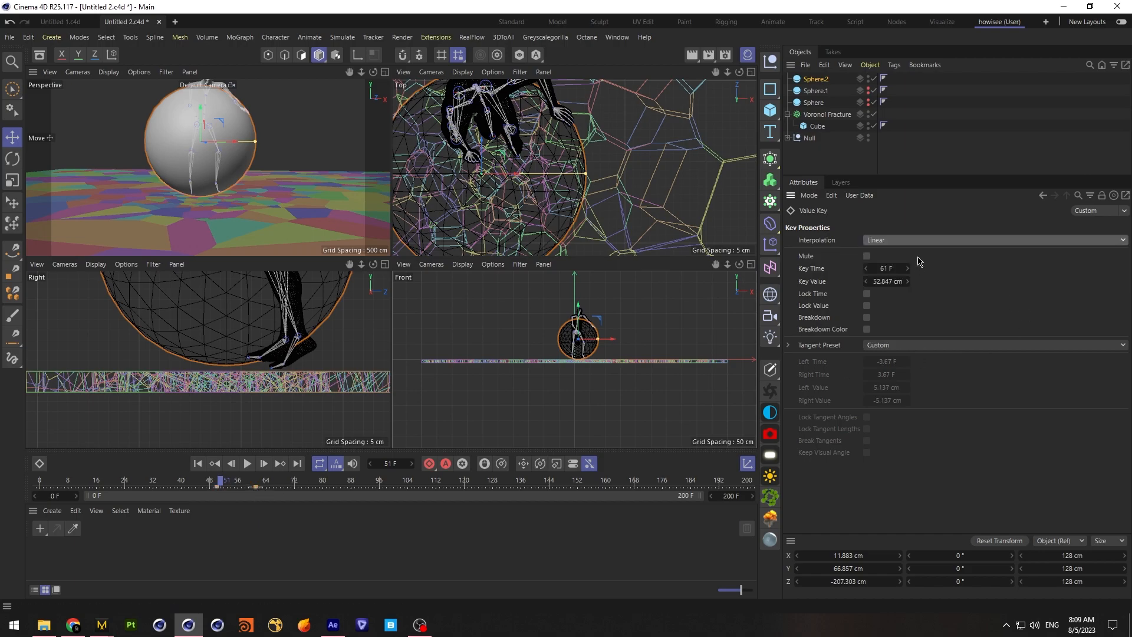
left_click(924, 135)
mouse_move(220, 480)
left_mouse_down()
mouse_move(198, 480)
mouse_move(213, 480)
left_mouse_up()
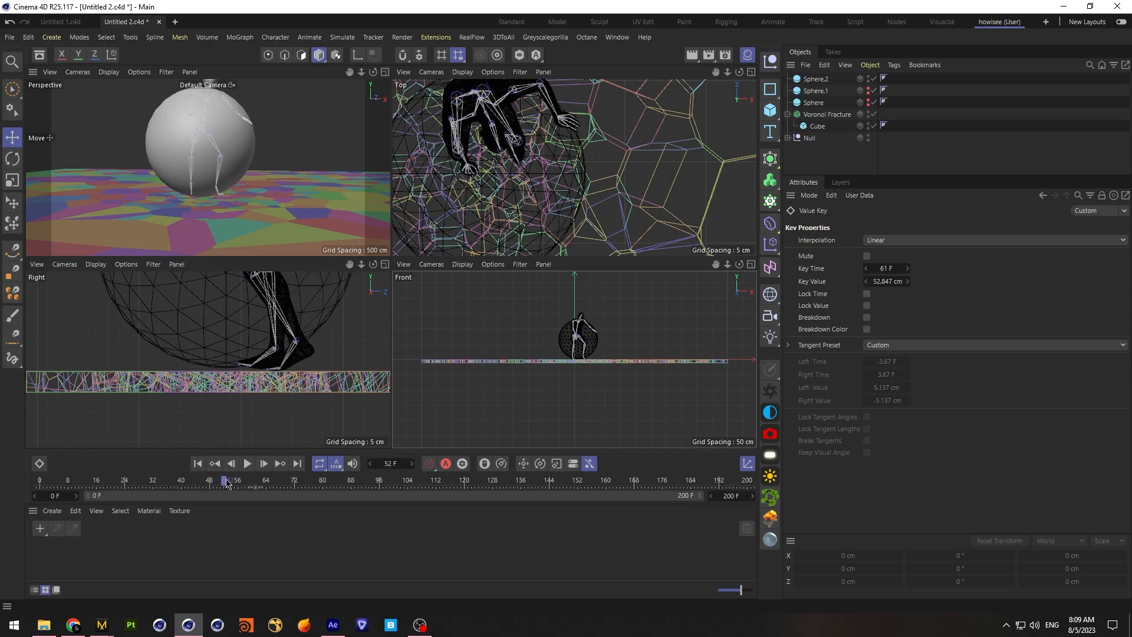
Shift the sphere's first height keyframe to frame 47 and move the sphere along Z to about -193.9 cm
left_click(812, 79)
left_click_drag(217, 487, 251, 492)
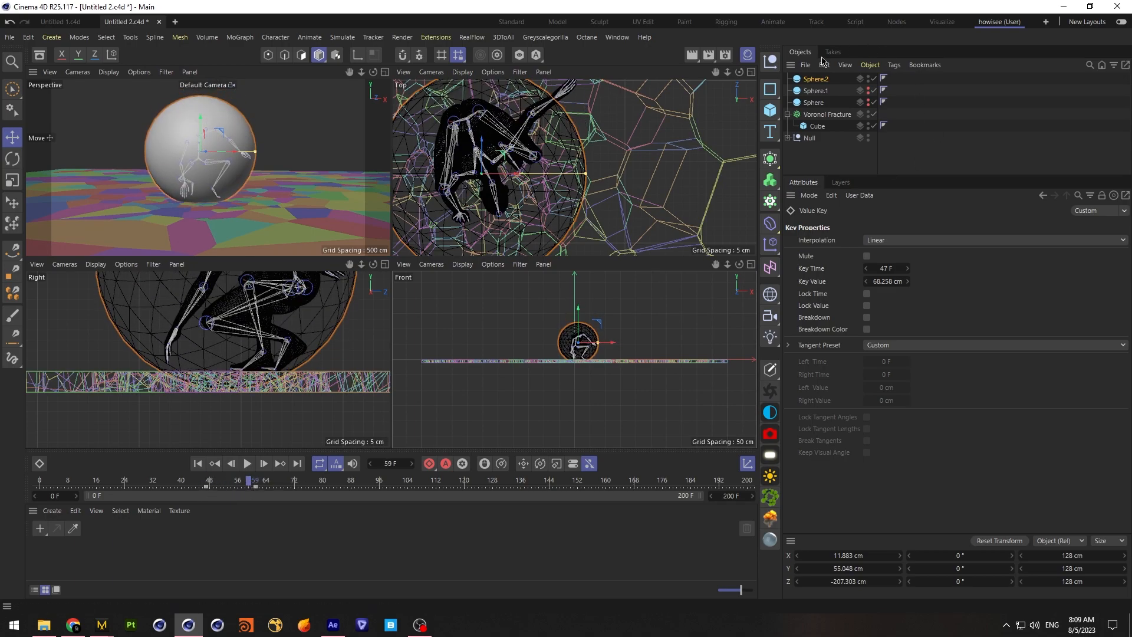
left_click(817, 81)
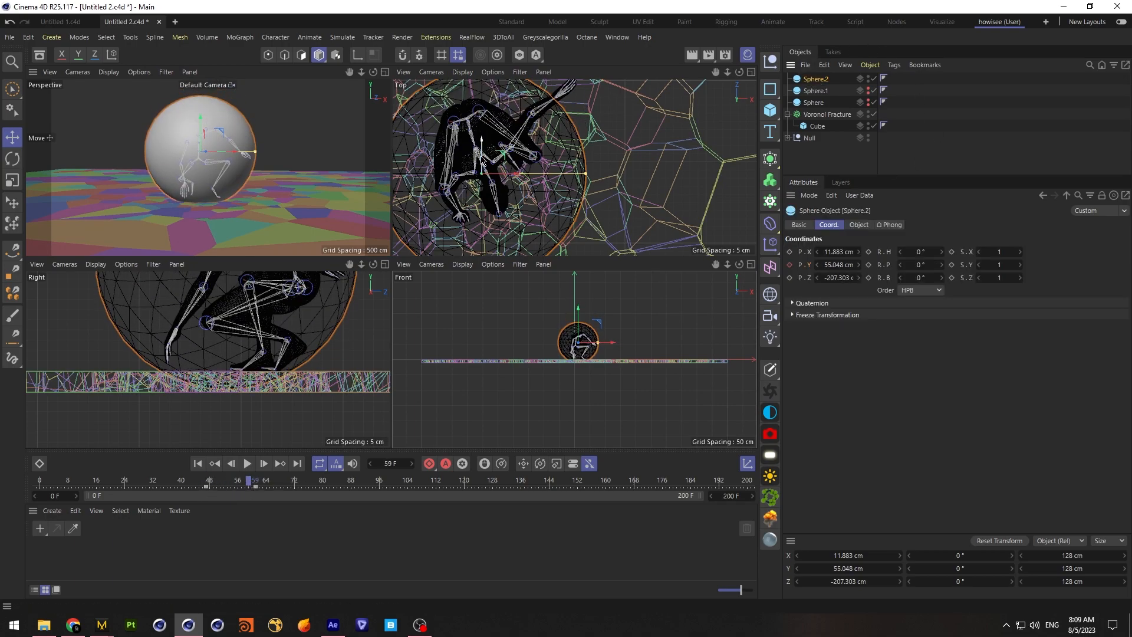
left_click_drag(483, 160, 483, 138)
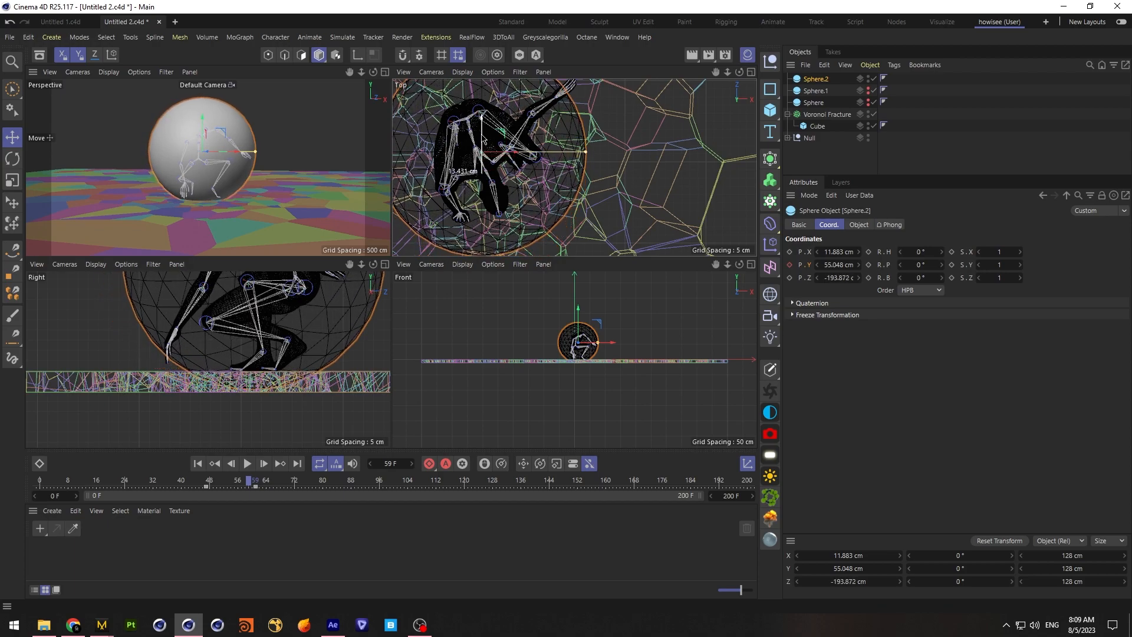
Shift the sphere's second height keyframe to frame 59, scrub through the landing and deselect the sphere
mouse_move(252, 482)
left_mouse_down()
mouse_move(200, 489)
mouse_move(239, 488)
left_mouse_up()
left_click(253, 489)
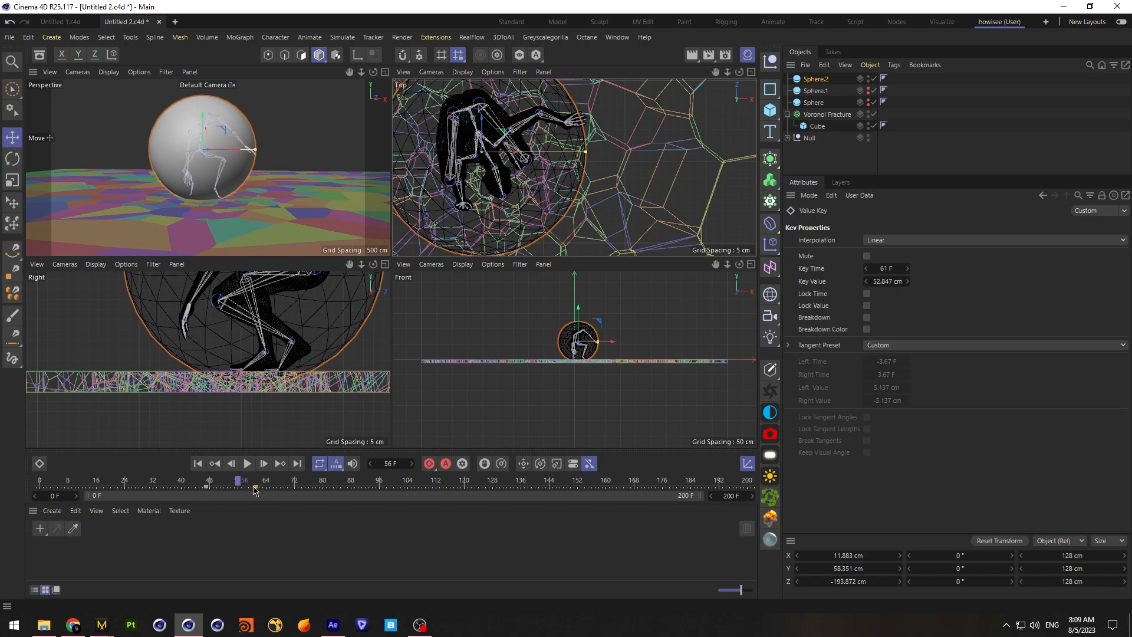
left_click_drag(248, 488, 304, 480)
left_click(804, 153)
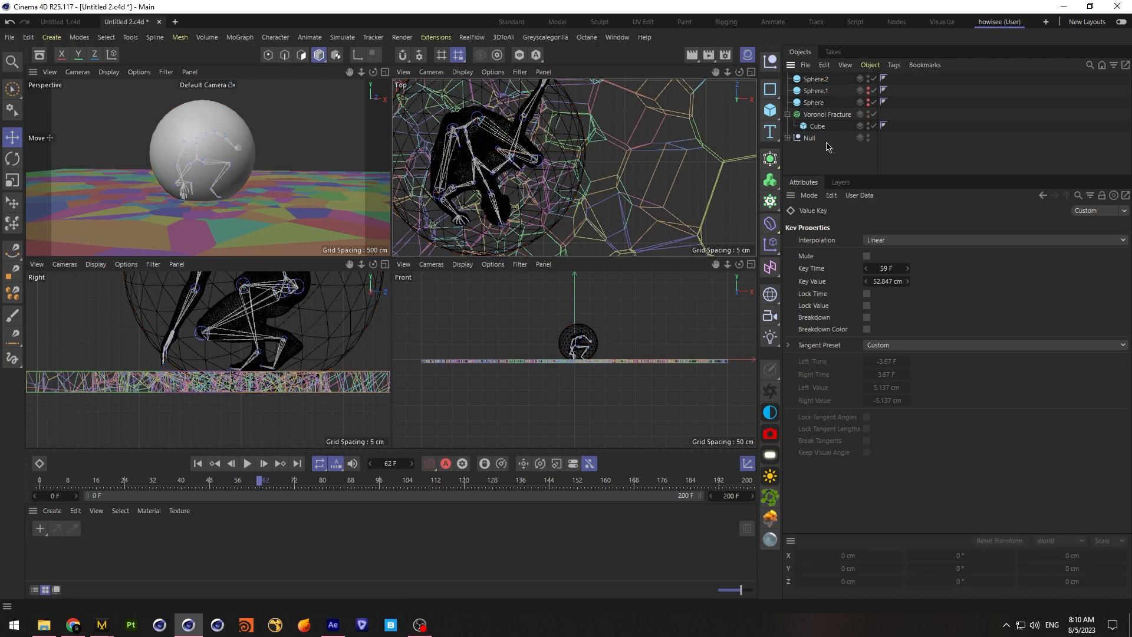
Add a plane to the scene and set its Y position to -10 cm
left_click(770, 109)
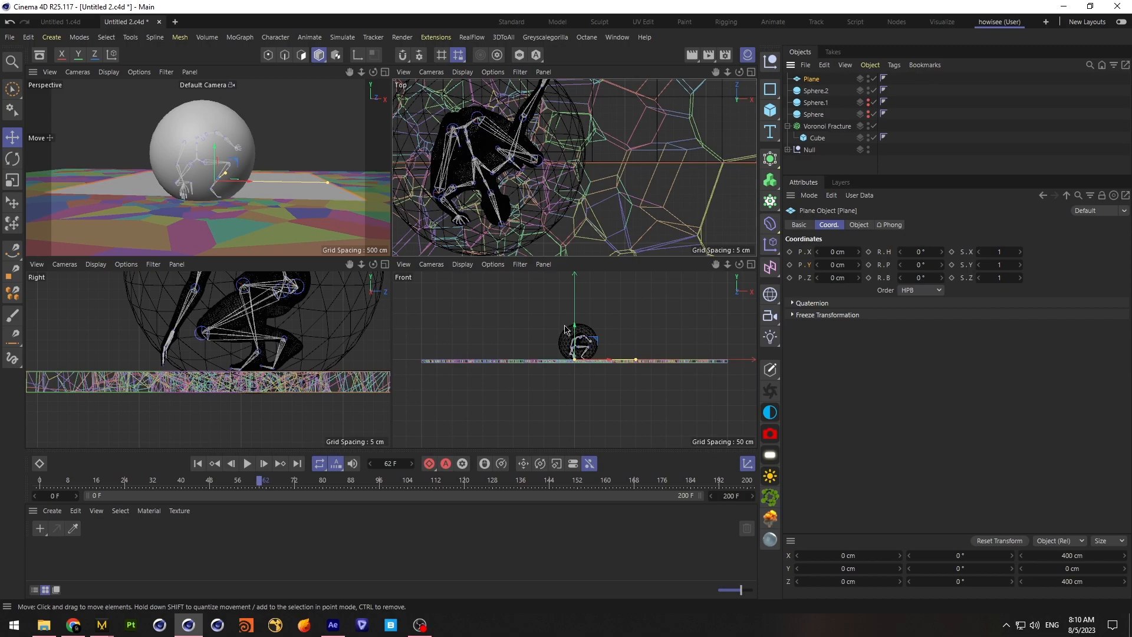
left_click(835, 265)
type("-10")
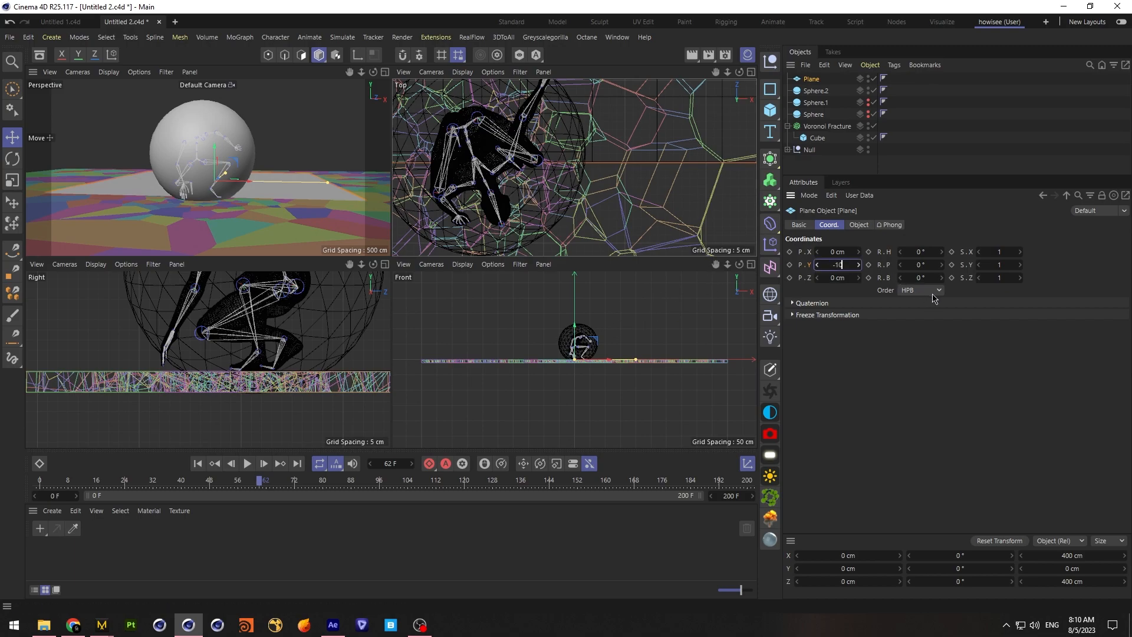
key("Return")
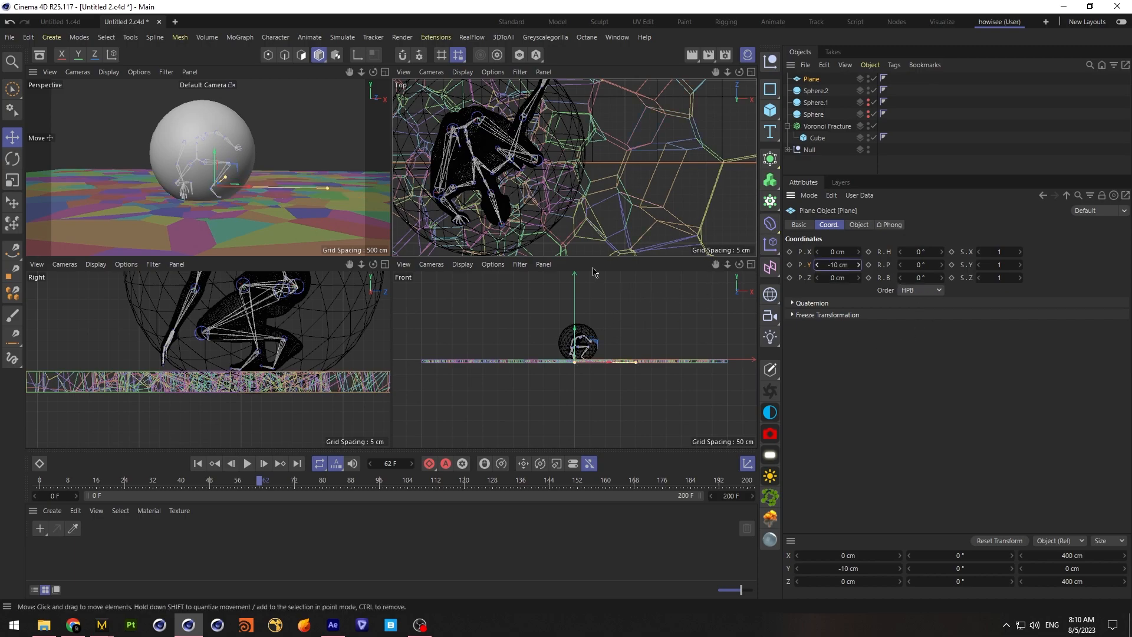
left_click(844, 264)
Set the plane's width and height to 2000 cm each
left_click(860, 227)
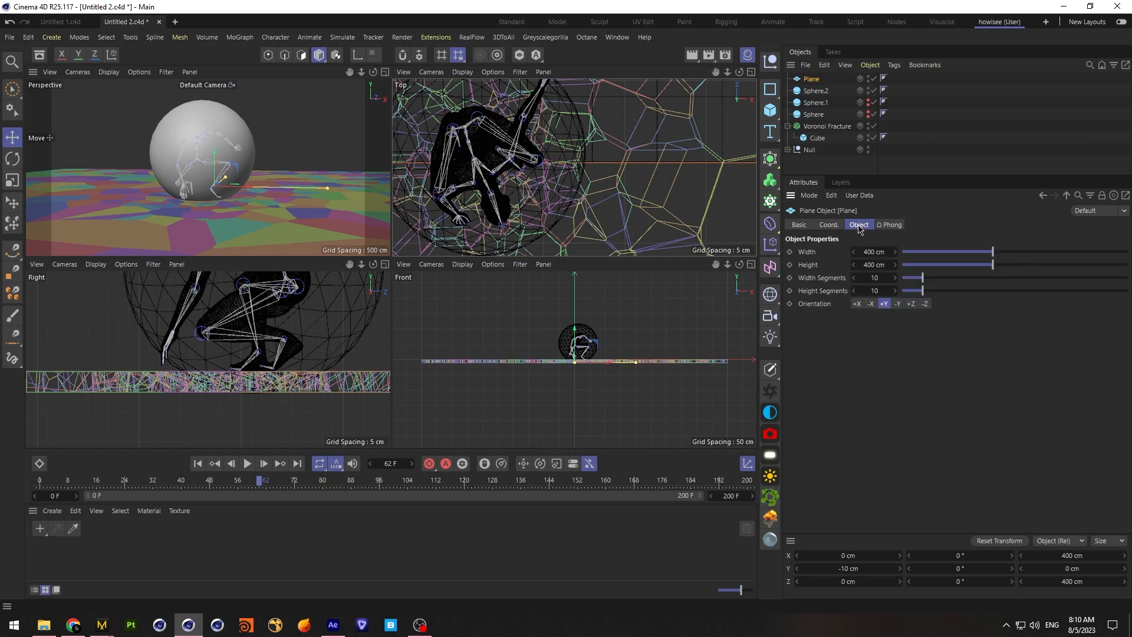
double_click(878, 253)
type("2000")
left_click(873, 265)
type("2000")
key("Return")
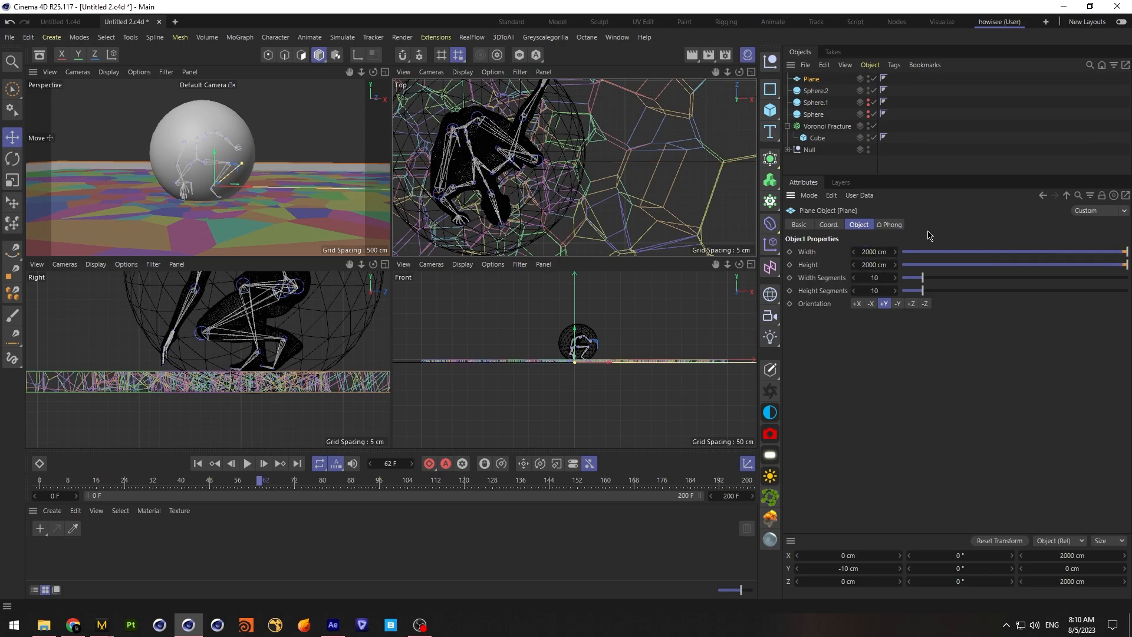
Lower the plane slightly to about Y -10.6 cm at the slab's underside, deselect it and save the scene
left_click_drag(728, 264, 767, 267)
middle_click_drag(575, 371, 576, 314, "alt")
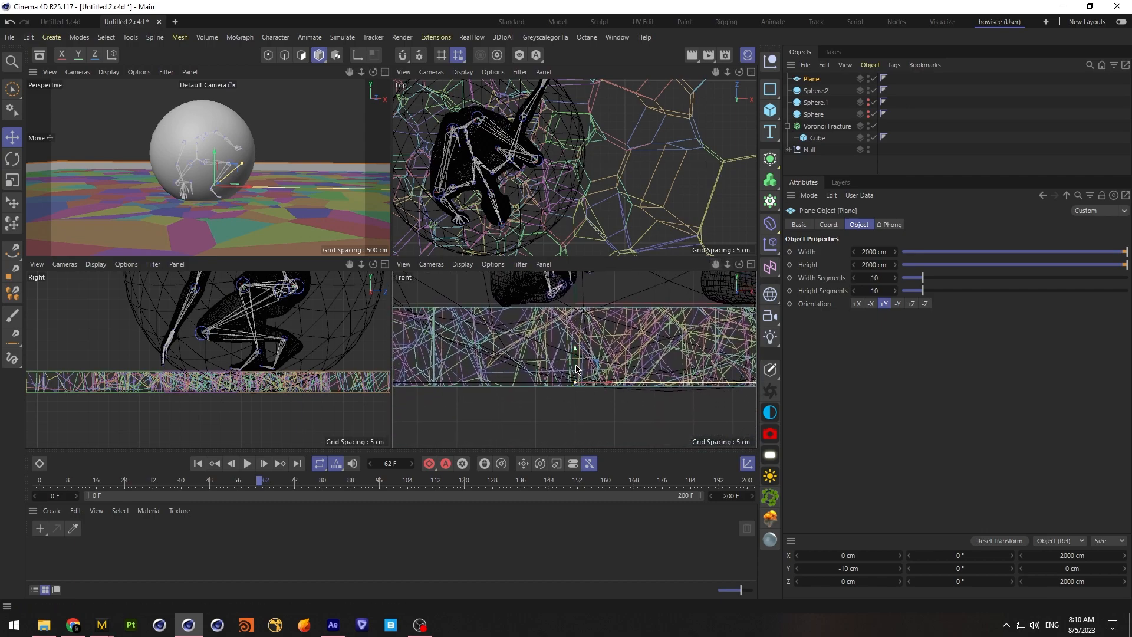
left_click_drag(578, 365, 579, 370)
left_click(978, 145)
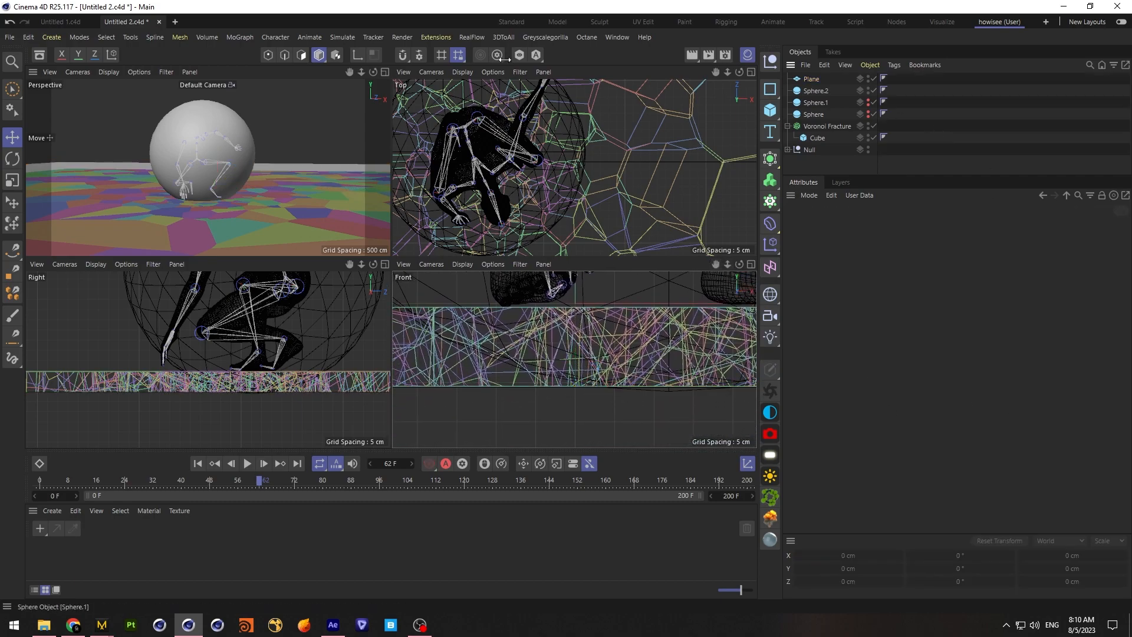
left_click(10, 37)
left_click(36, 154)
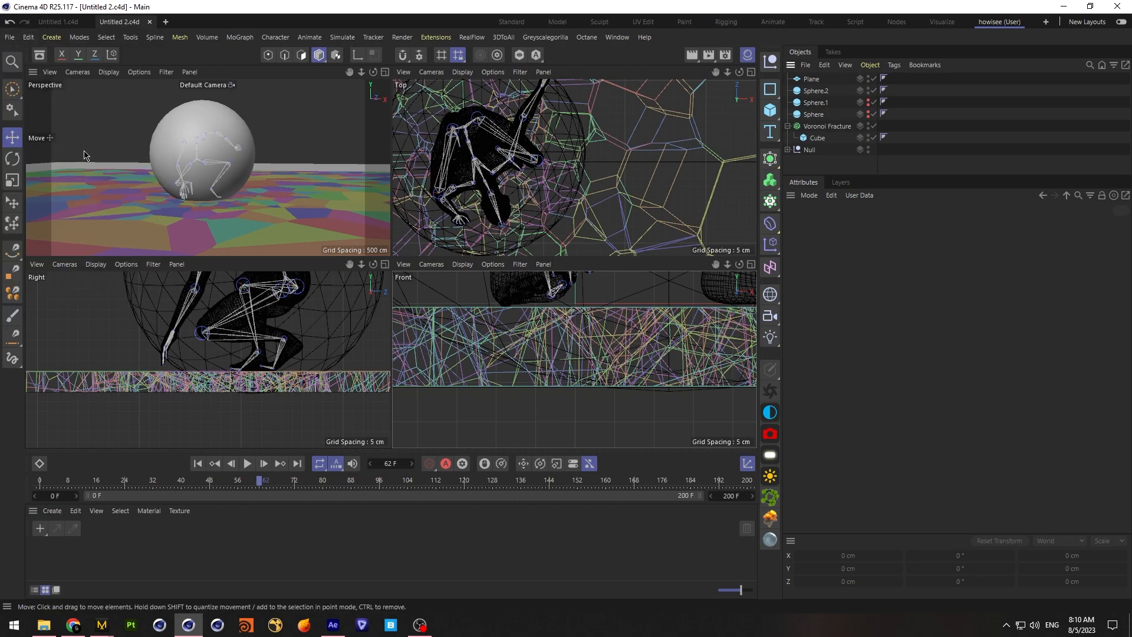
Give the plane a Collider Body tag and set its trigger to On Collision
key("F1")
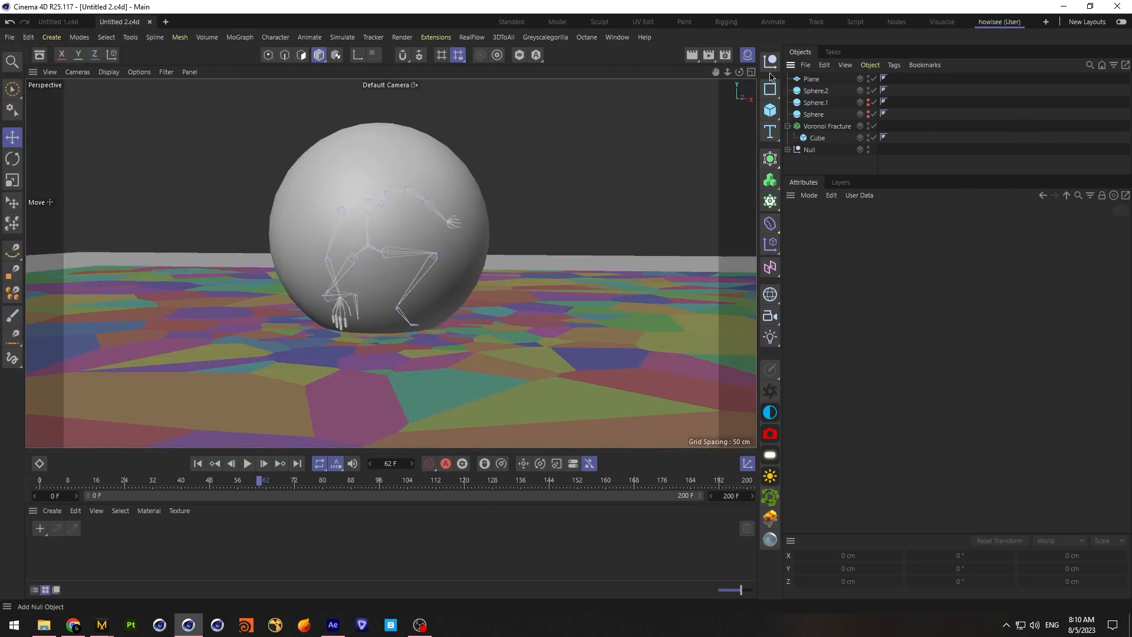
left_click(810, 79)
right_click(812, 79)
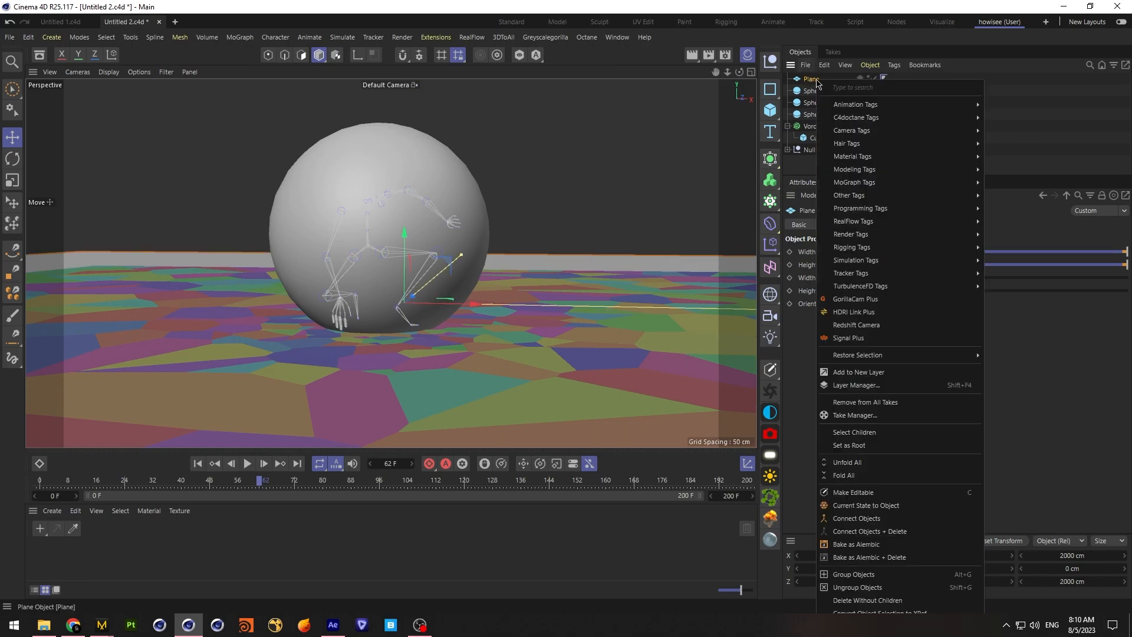
mouse_move(901, 260)
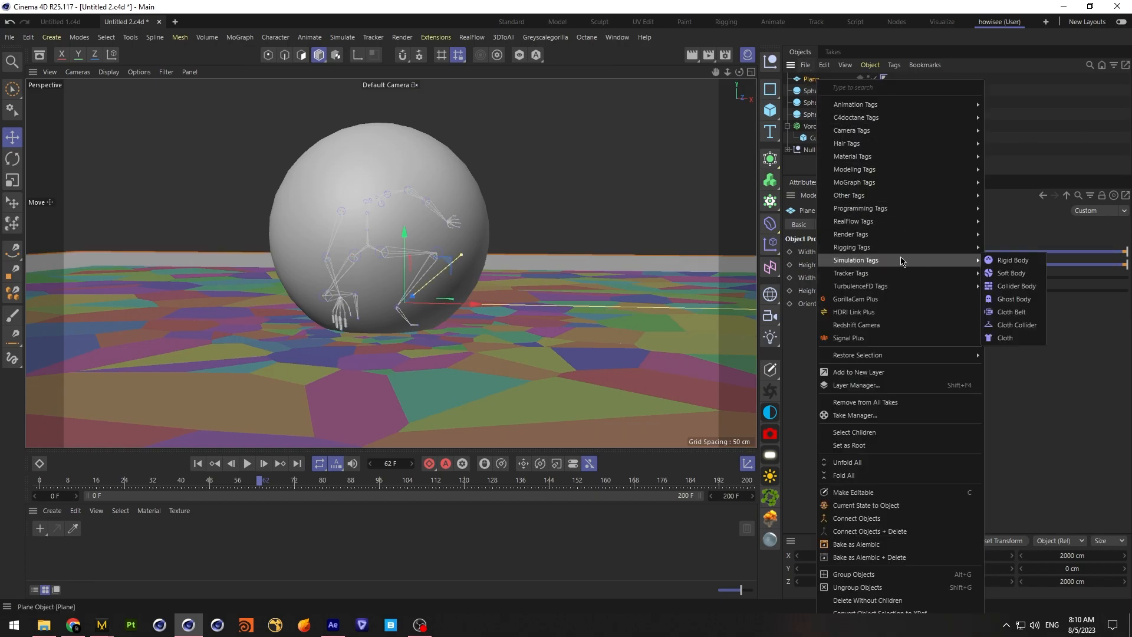
left_click(1015, 286)
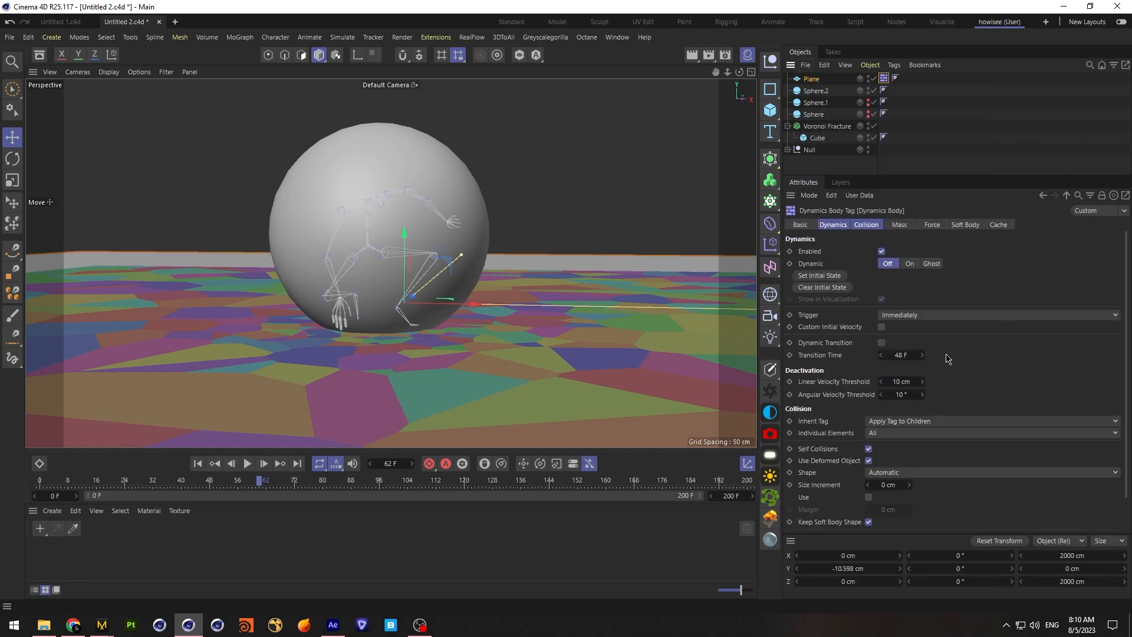
left_click(912, 316)
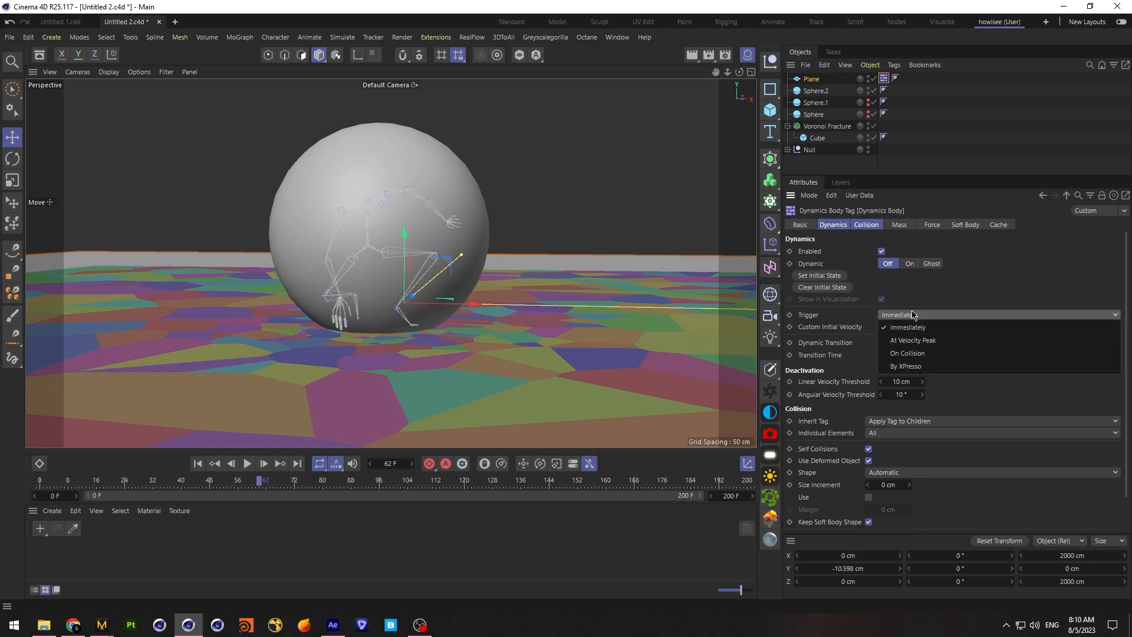
left_click(936, 354)
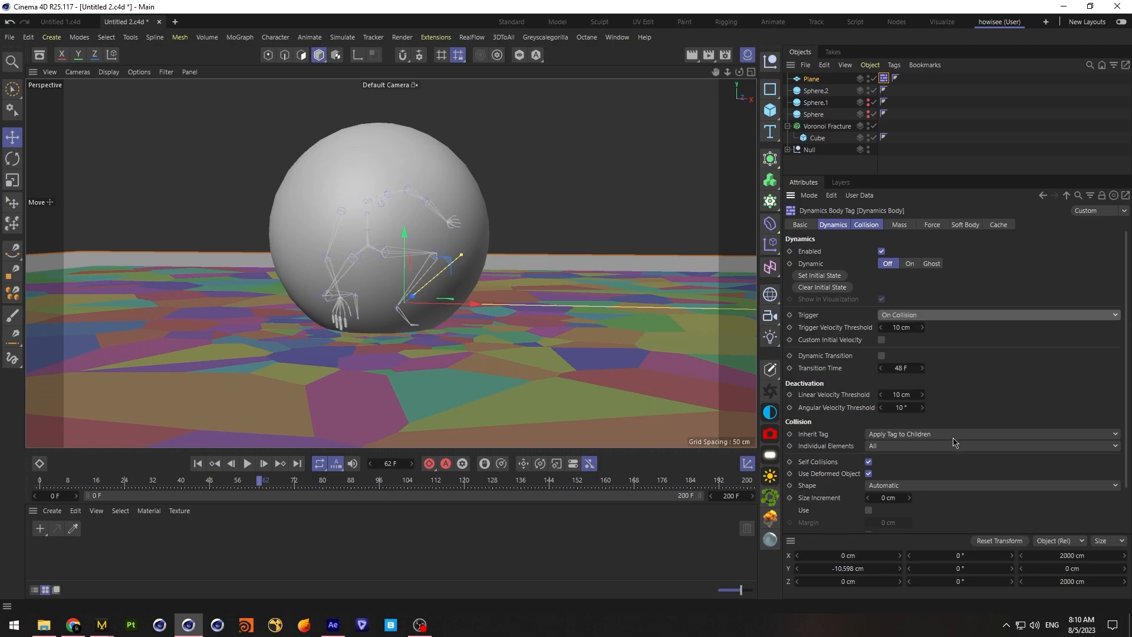
Set the plane's collision shape to Static Mesh, with bounce and friction both at 0%
left_click(908, 487)
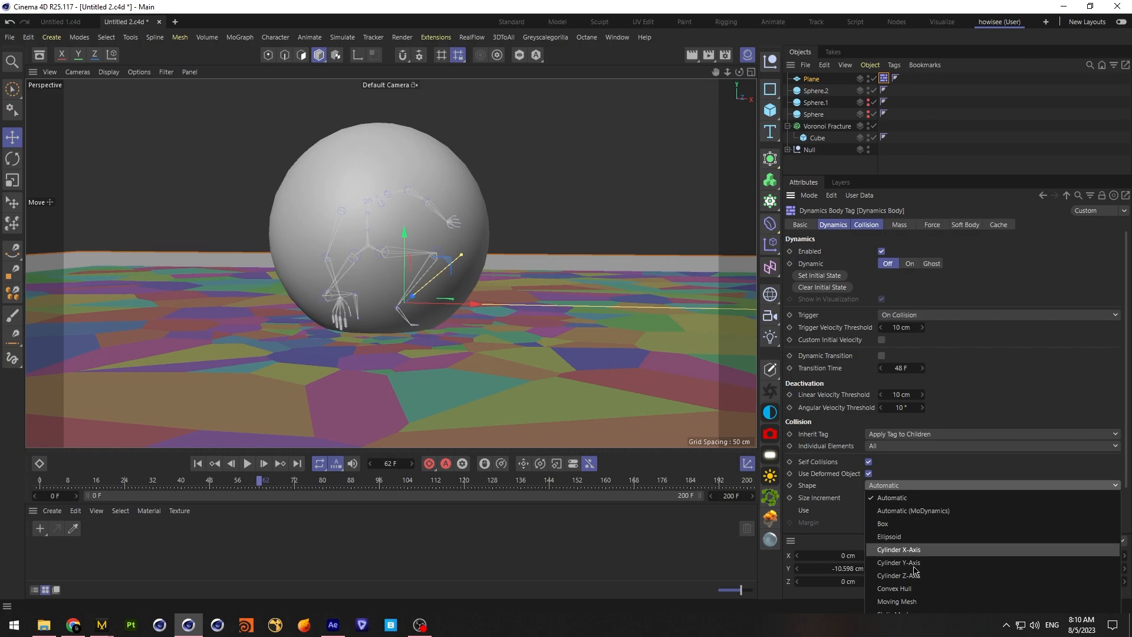
left_click(984, 156)
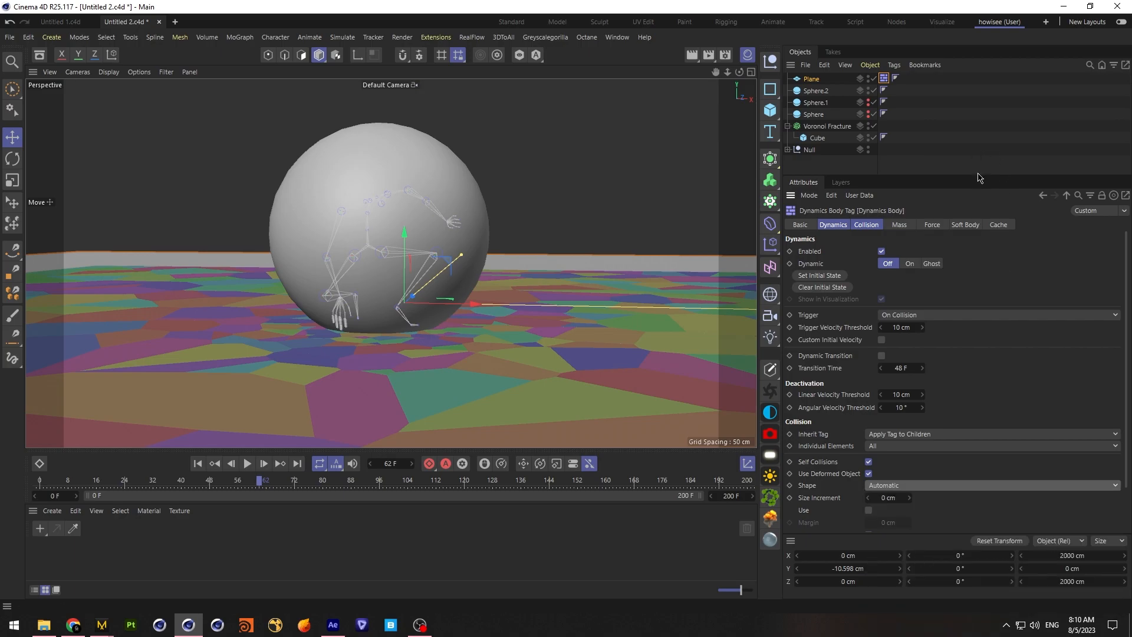
left_click_drag(979, 181, 980, 101)
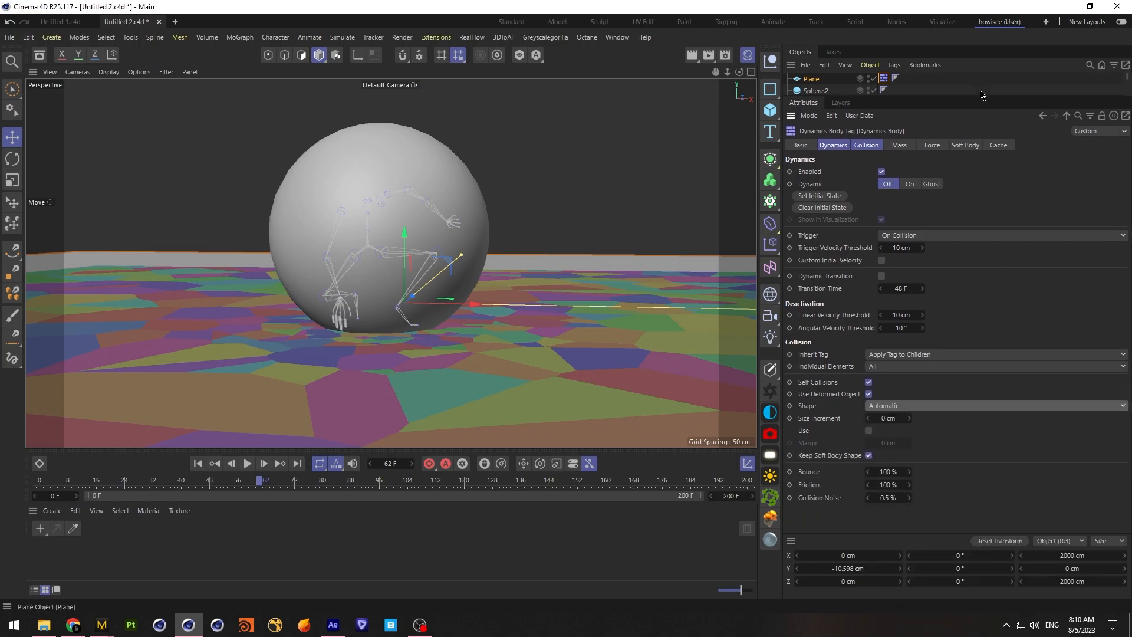
left_click(918, 405)
left_click(925, 534)
double_click(880, 474)
type("0")
key("Return")
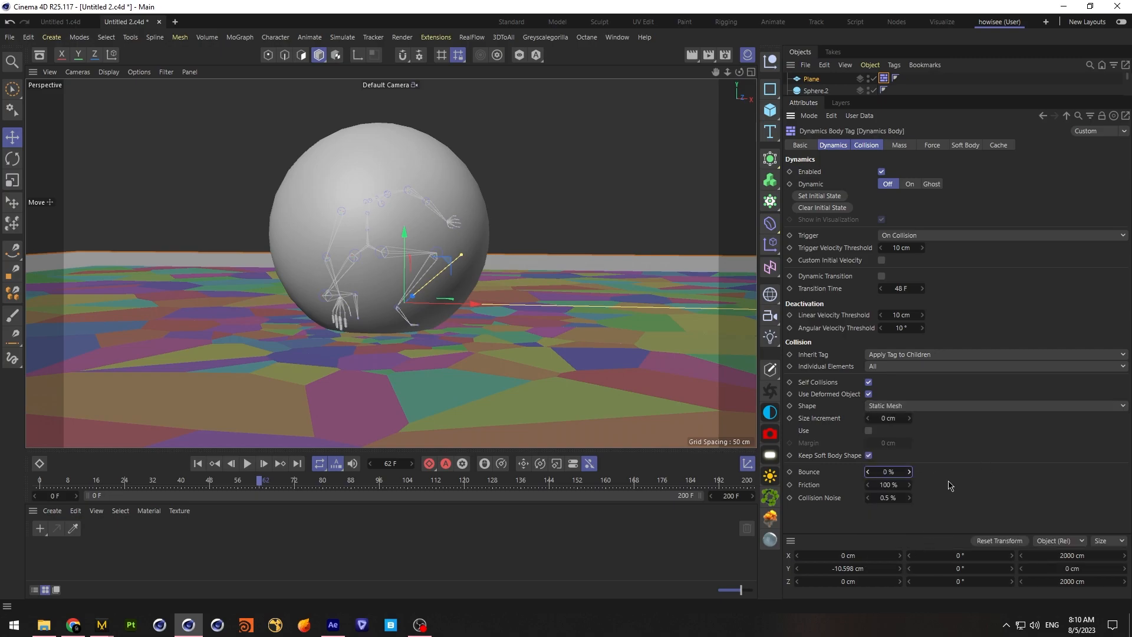
double_click(895, 484)
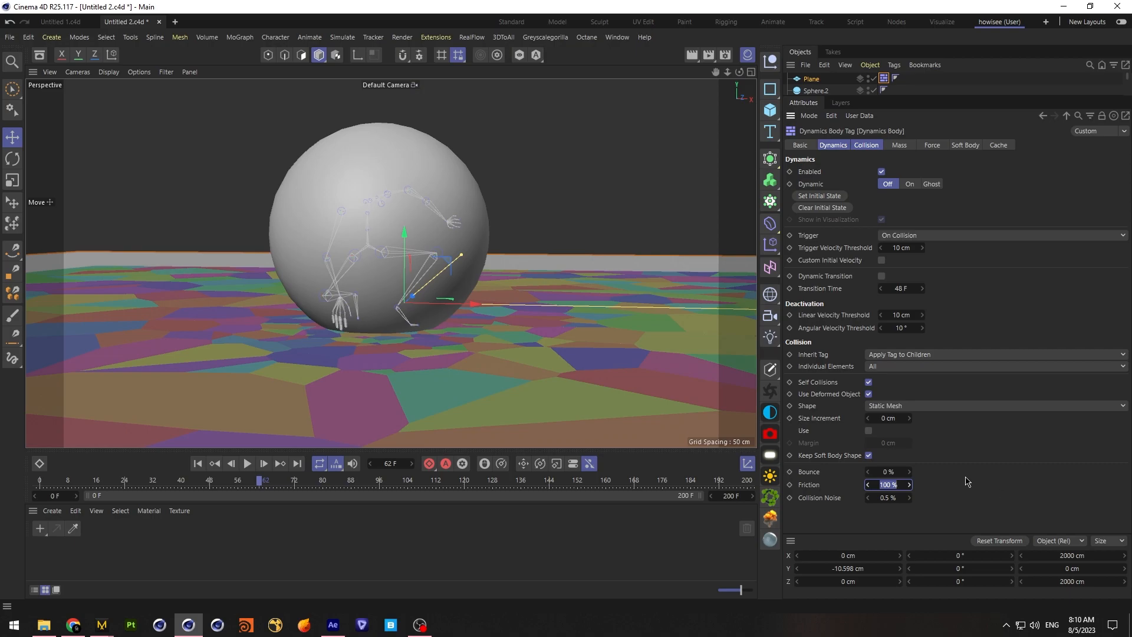
type("0")
Give the animated sphere, Sphere.2, a Collider Body tag
left_click_drag(949, 102, 950, 187)
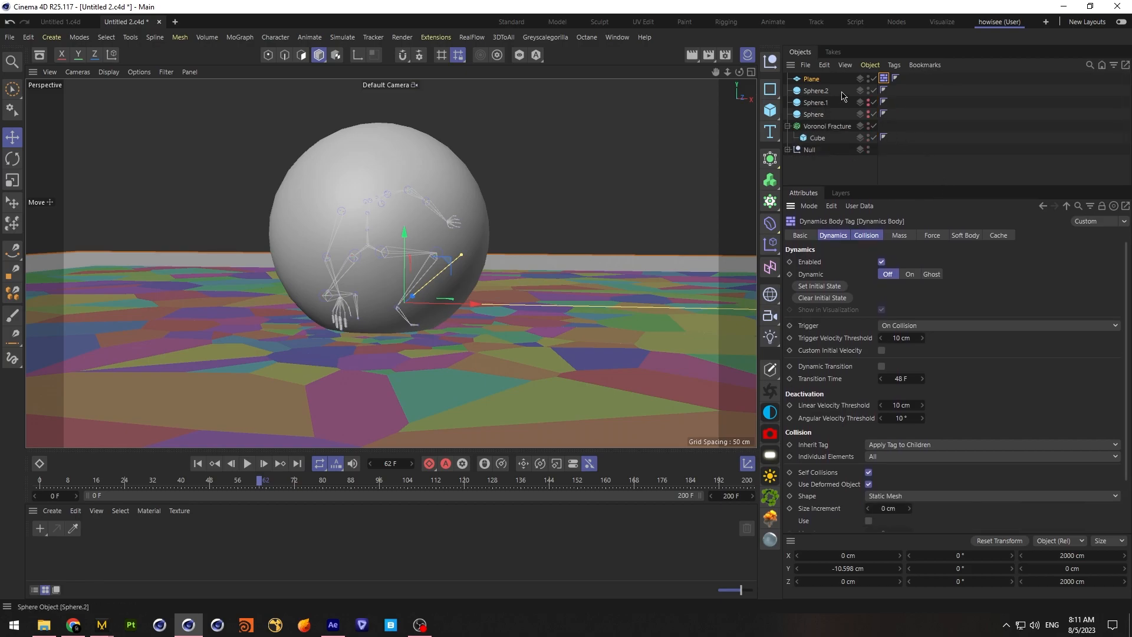
left_click(816, 91)
right_click(818, 93)
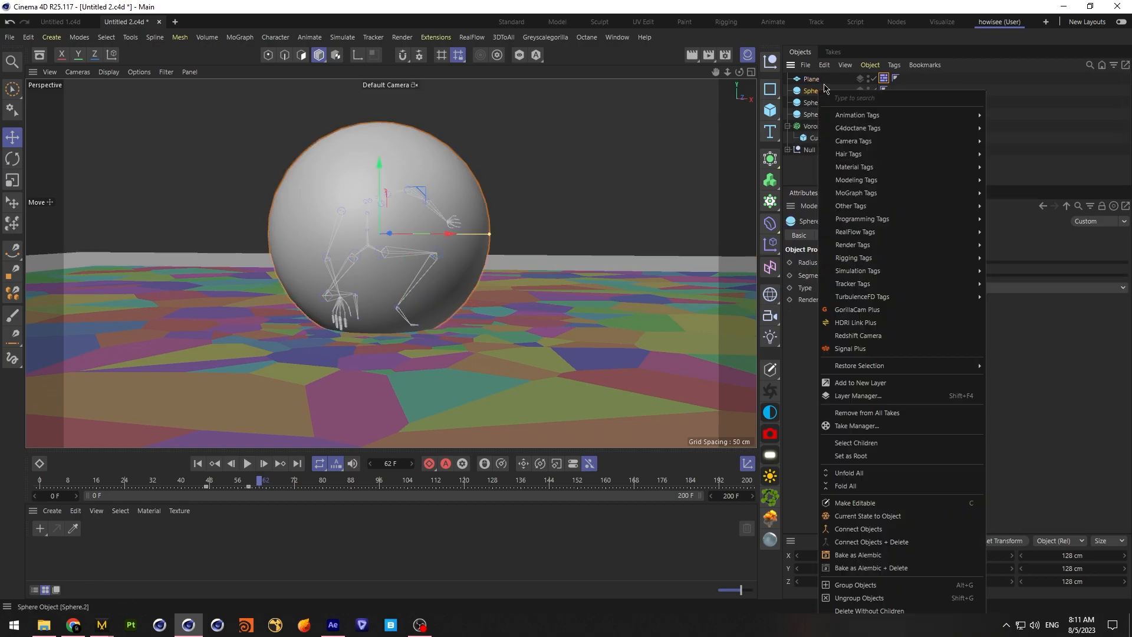
mouse_move(923, 305)
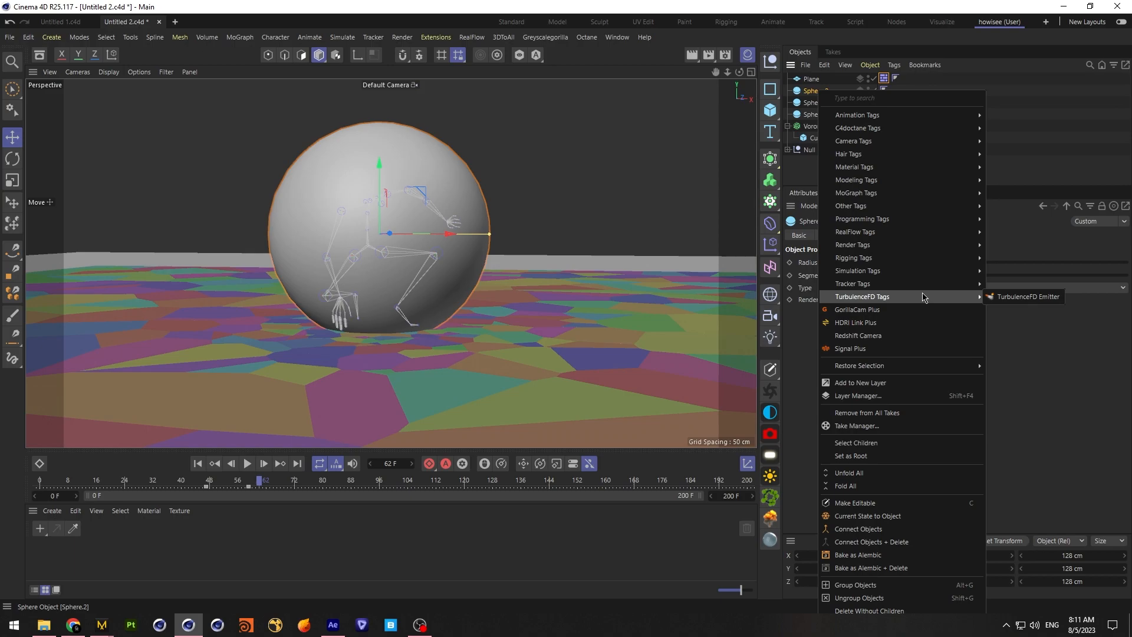
mouse_move(927, 271)
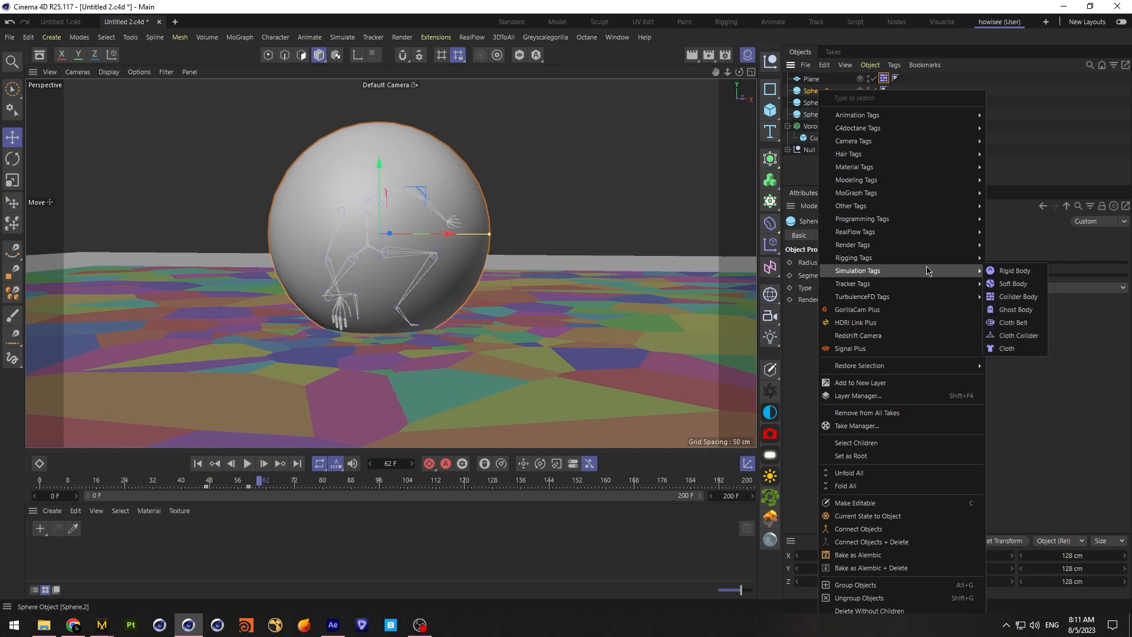
left_click(1015, 296)
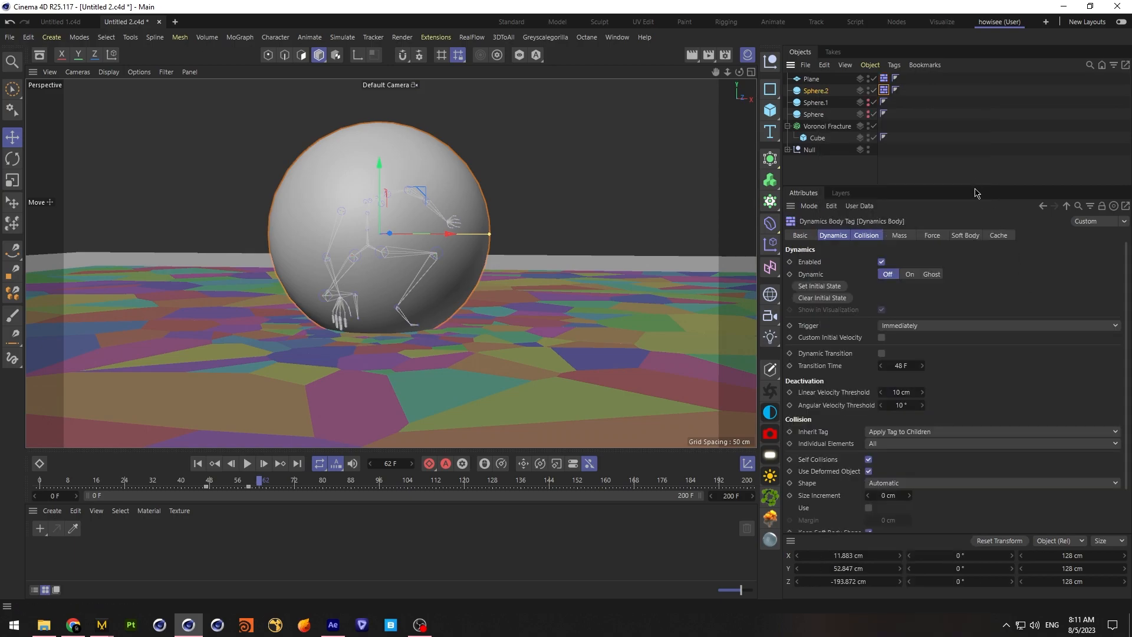
Set the sphere collider's trigger to On Collision and its collision shape to Moving Mesh
left_click_drag(974, 185, 974, 95)
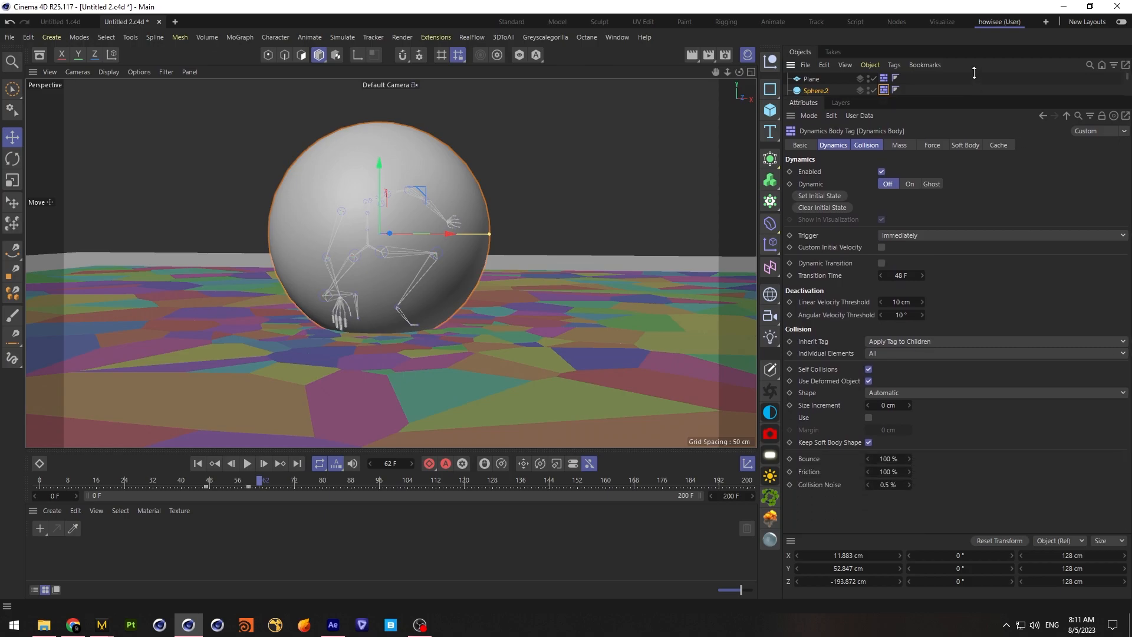
left_click(917, 236)
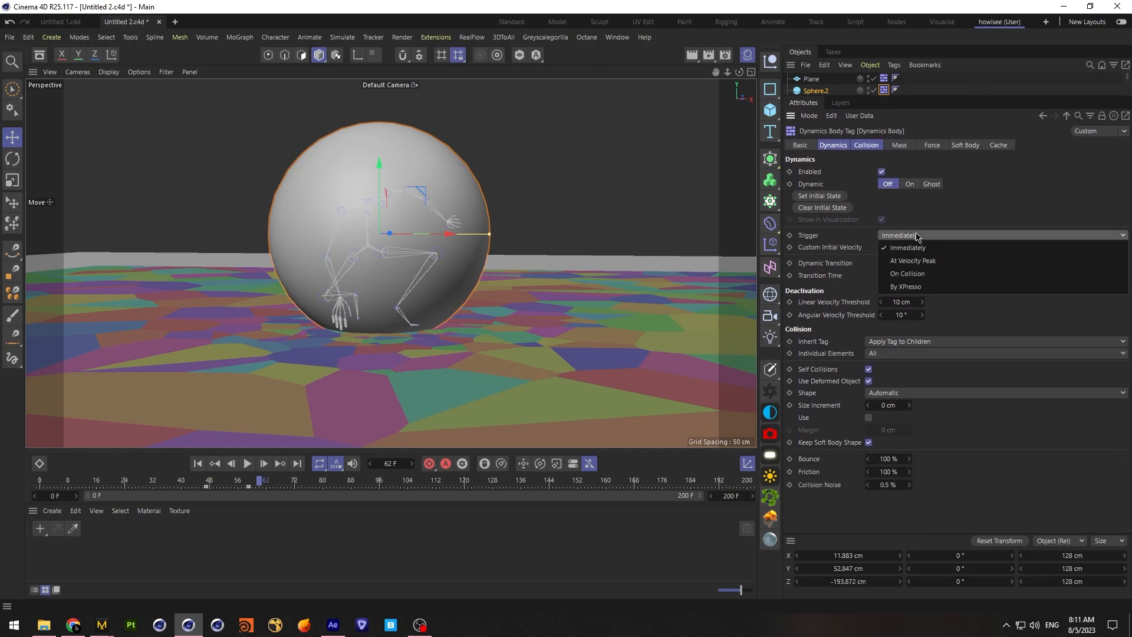
left_click(938, 275)
left_click(911, 406)
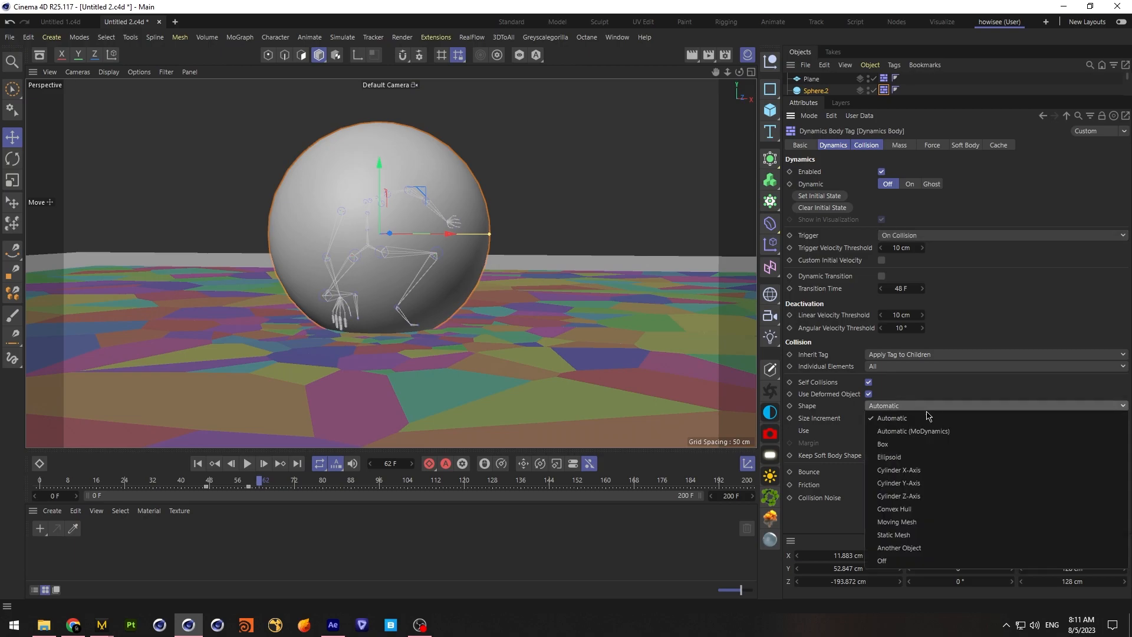
left_click(940, 523)
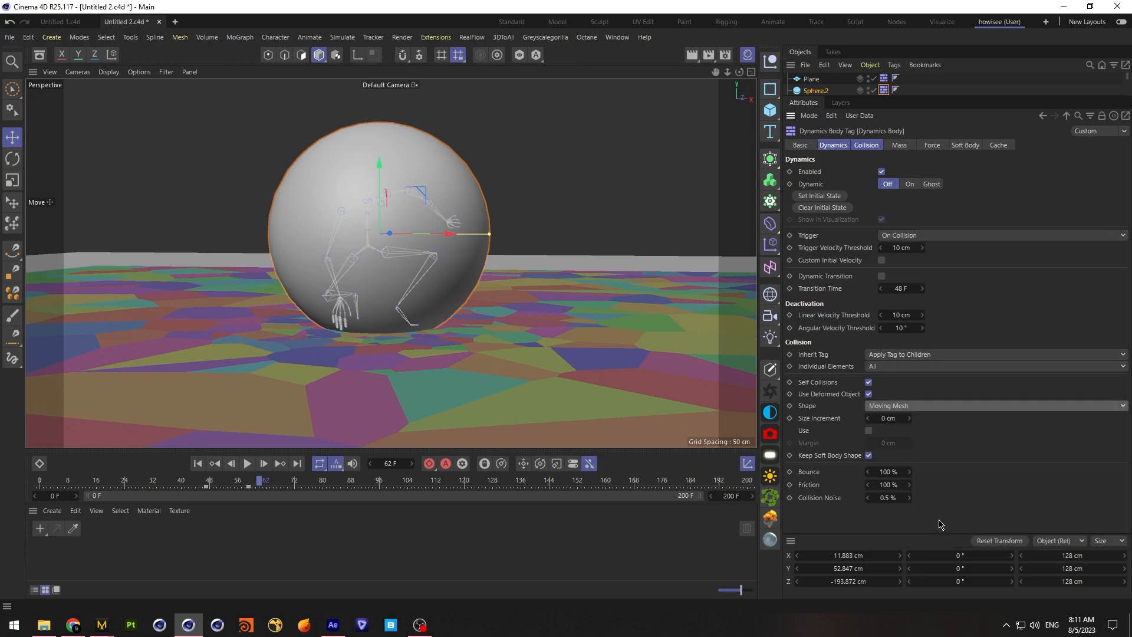
Set the sphere collider's bounce to 20% and its friction to 70%
left_click(907, 471)
type("20")
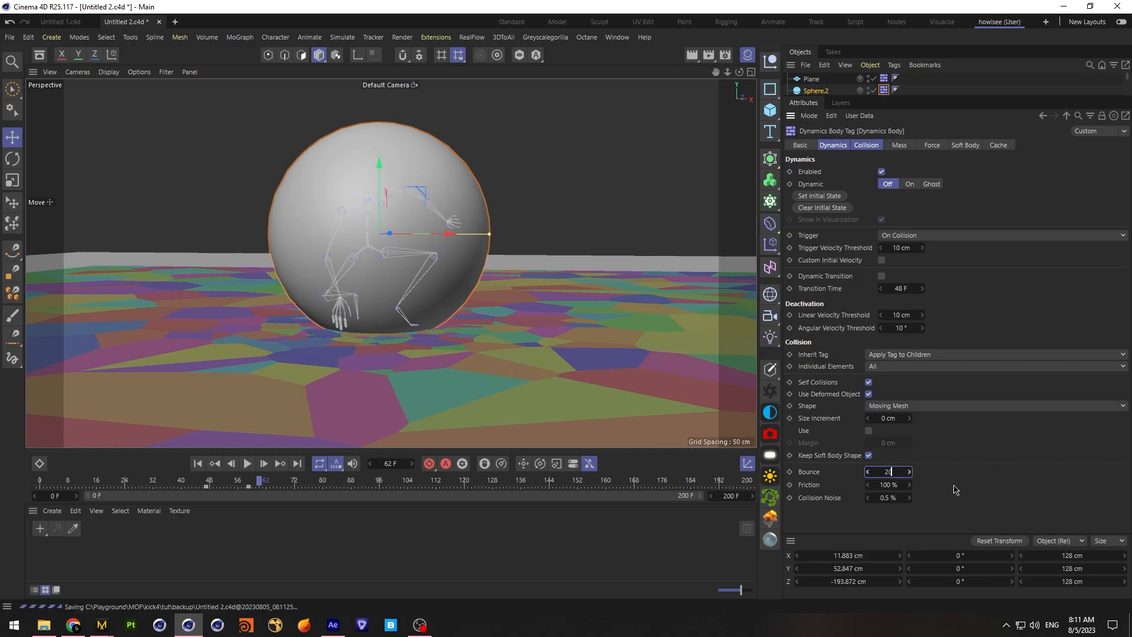
key("Return")
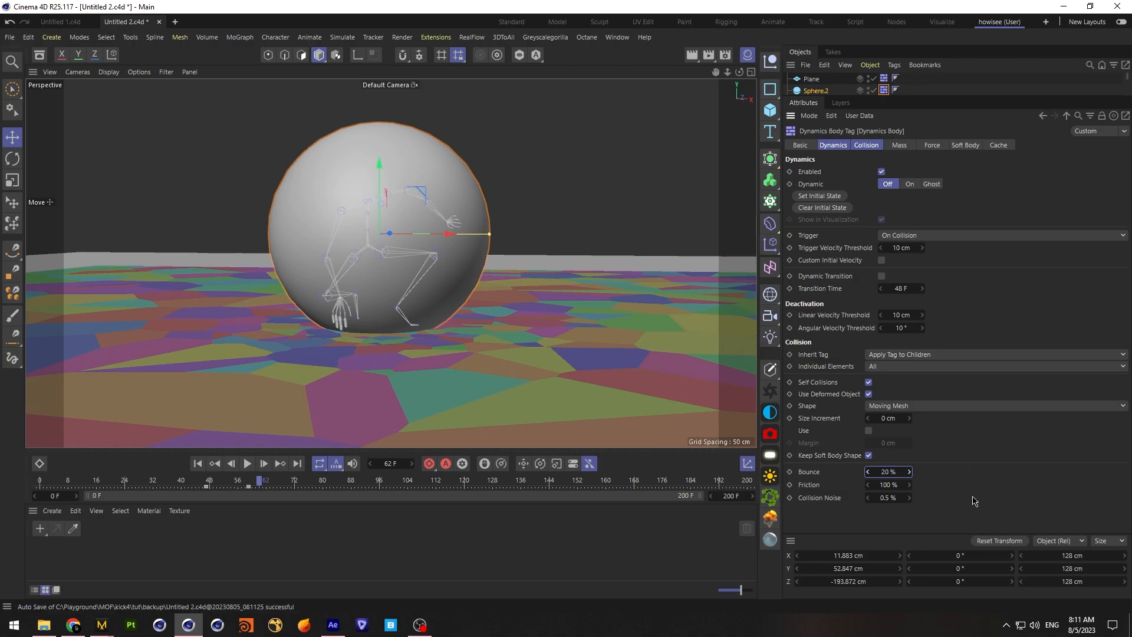
left_click(900, 485)
type("70")
key("Return")
mouse_move(261, 483)
left_mouse_down()
mouse_move(206, 487)
mouse_move(260, 492)
left_mouse_up()
Switch to After Effects and play through the reference render's landing to examine how the ground cracks and lifts
left_click(332, 624)
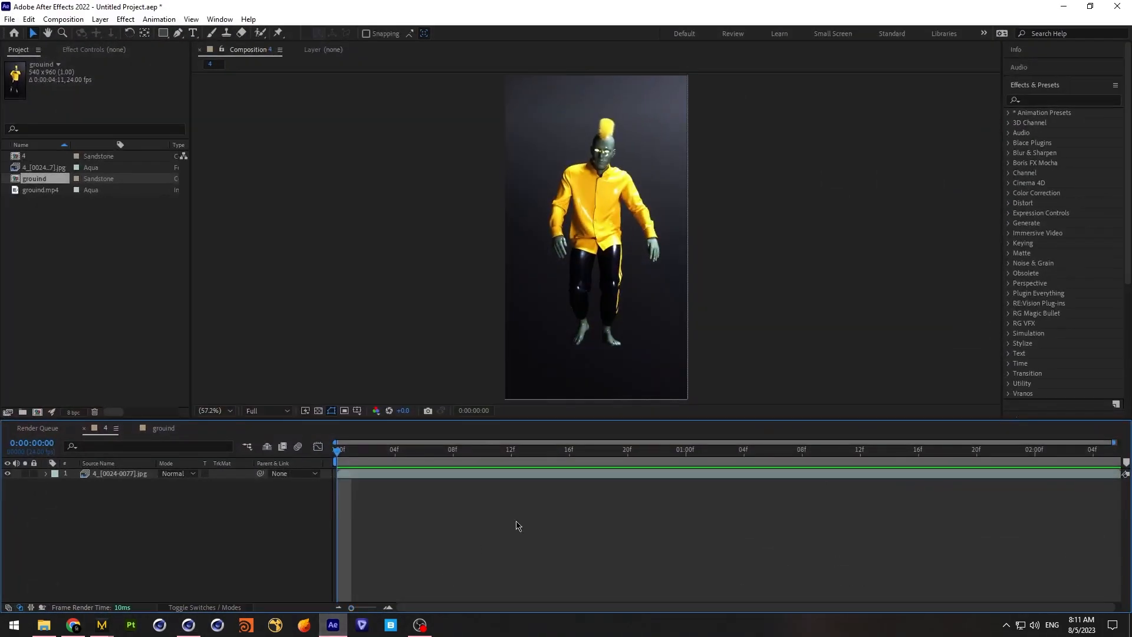
left_click_drag(633, 460, 729, 459)
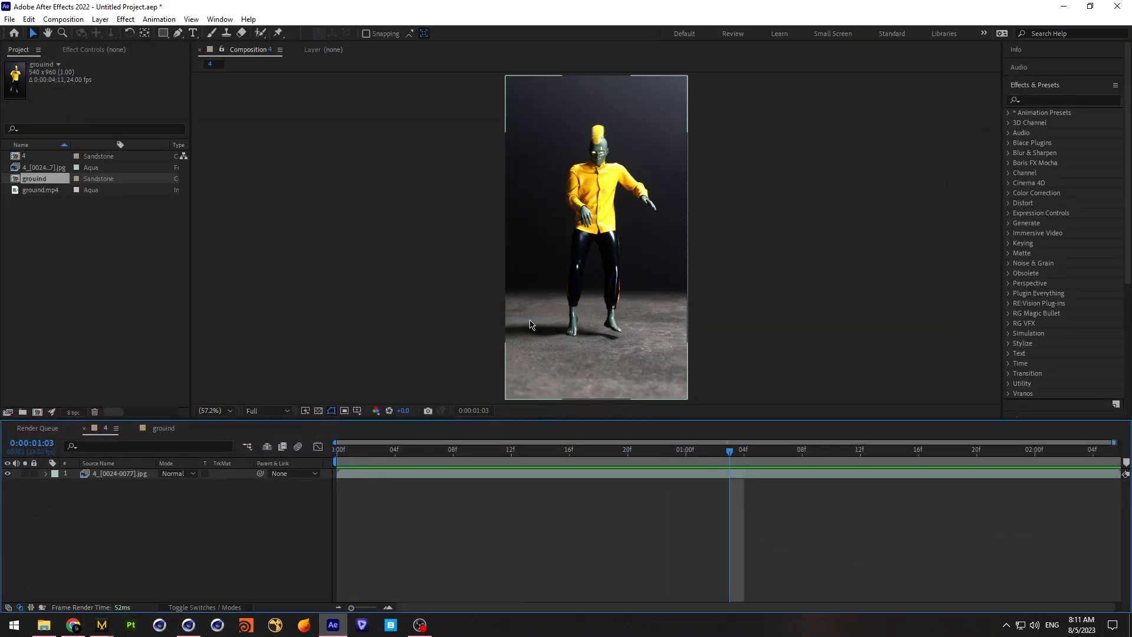
left_click_drag(731, 454, 774, 459)
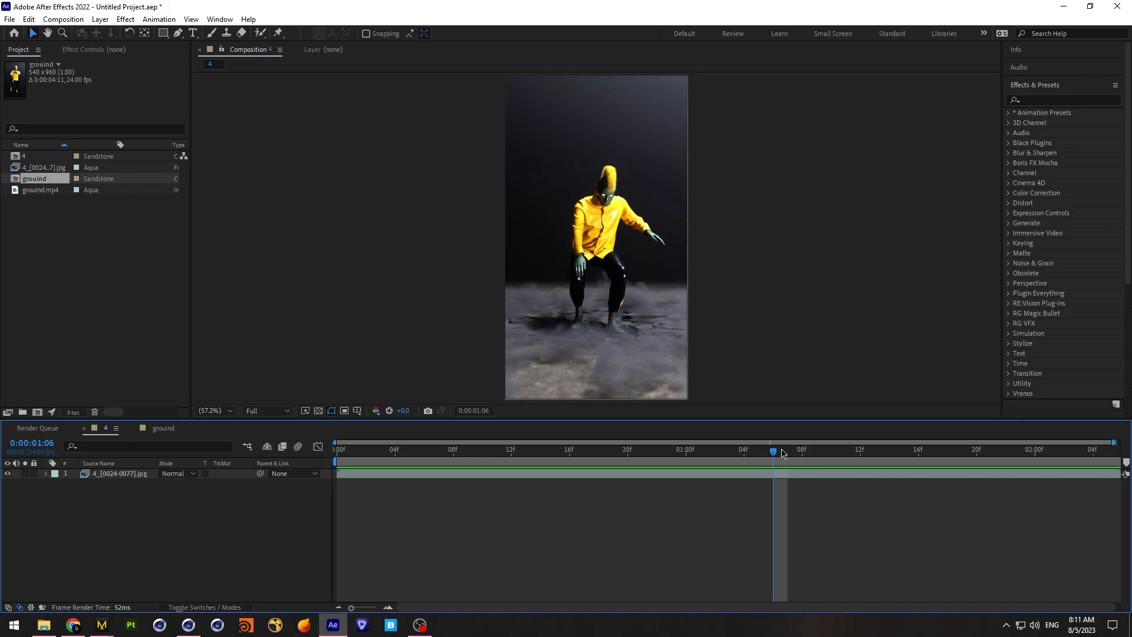
left_click_drag(774, 455, 843, 459)
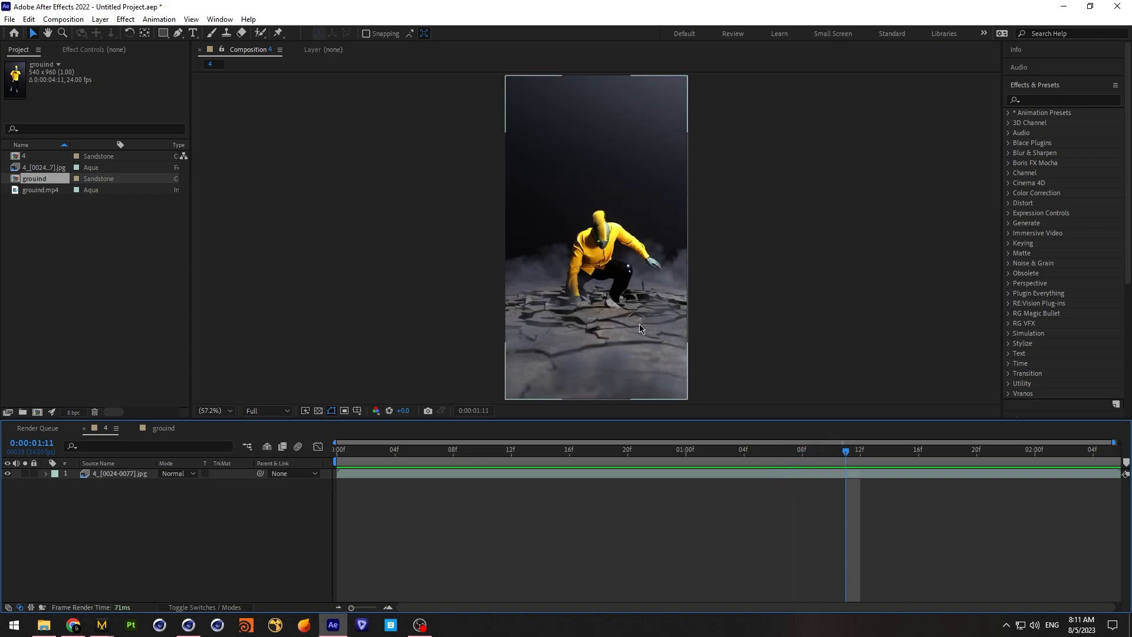
key("space")
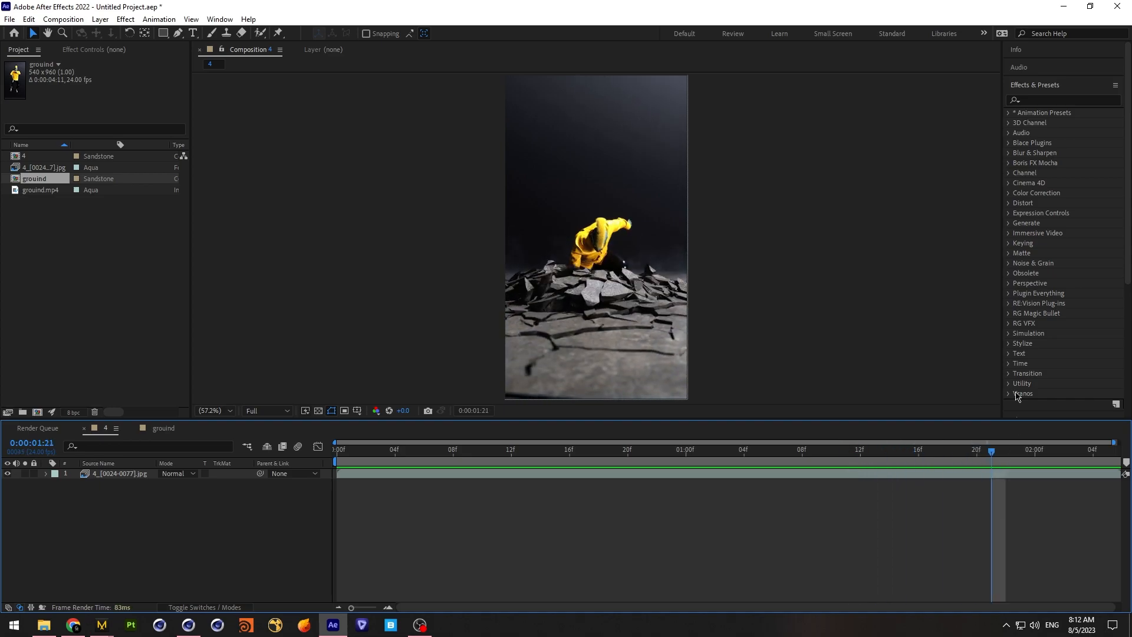
Switch back to Cinema 4D and keyframe Sphere.2's collider as enabled at frame 65 and disabled at frame 66
left_click(1063, 7)
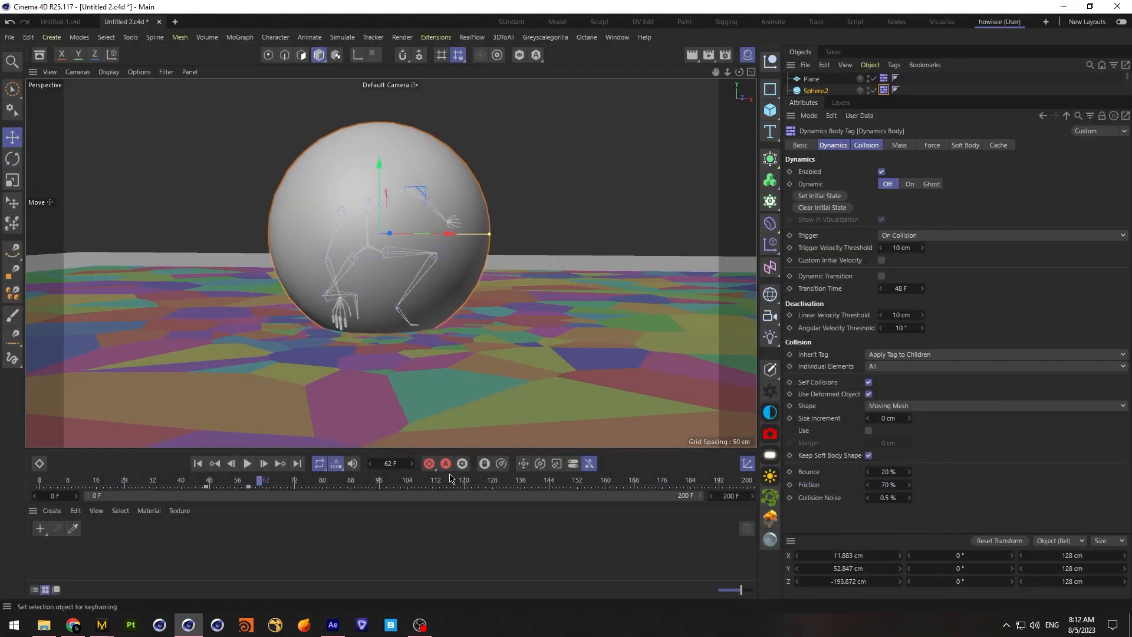
mouse_move(258, 481)
left_mouse_down()
mouse_move(276, 483)
mouse_move(201, 483)
mouse_move(289, 490)
mouse_move(260, 488)
mouse_move(271, 488)
left_mouse_up()
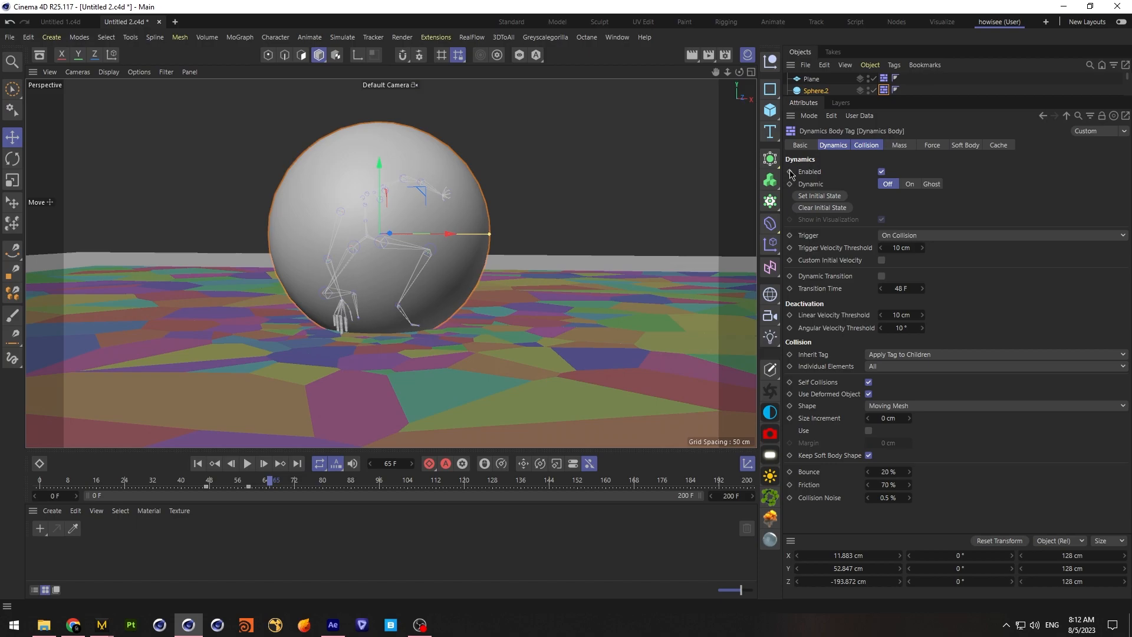
key("g")
left_click(881, 171)
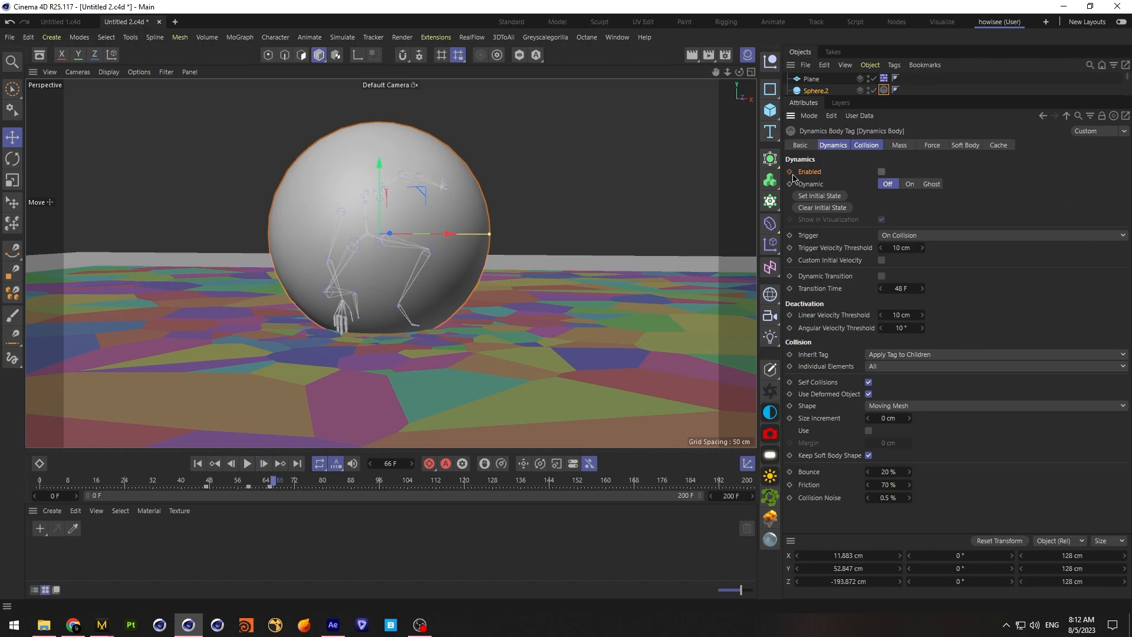
left_click_drag(963, 96, 965, 338)
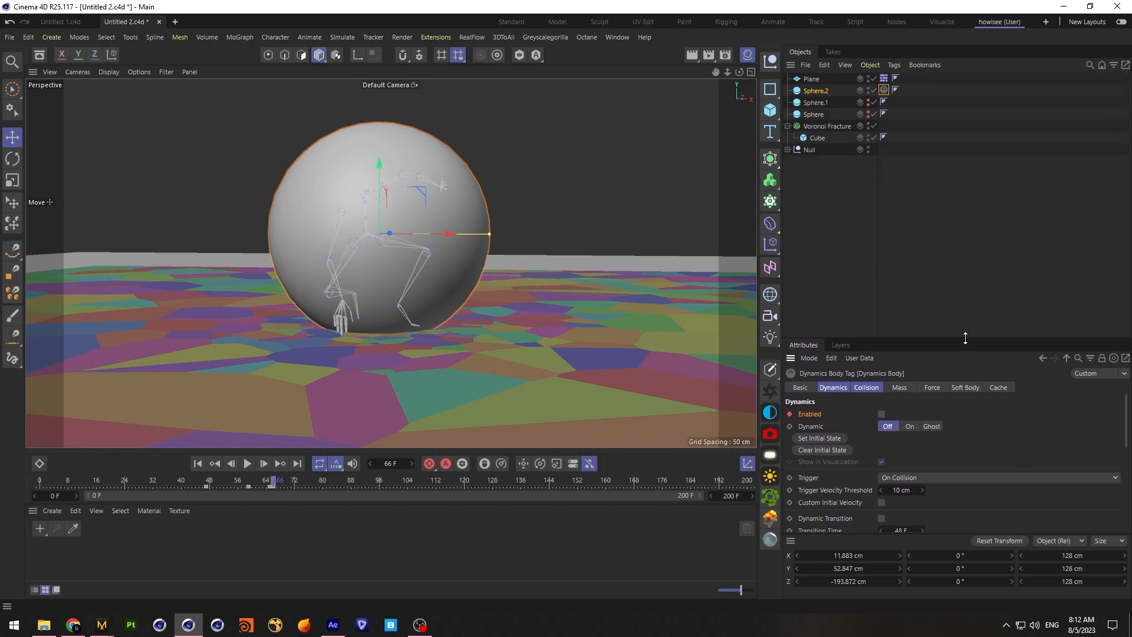
Save the project and hide Sphere.2
left_click(942, 252)
left_click(10, 36)
left_click(69, 154)
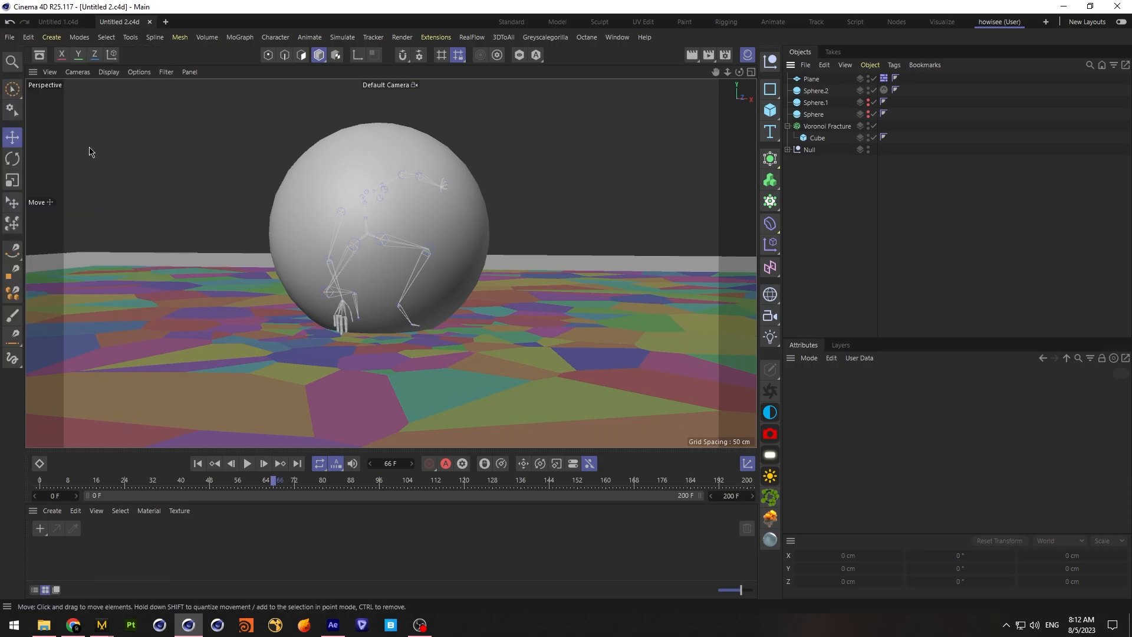
left_click(869, 91)
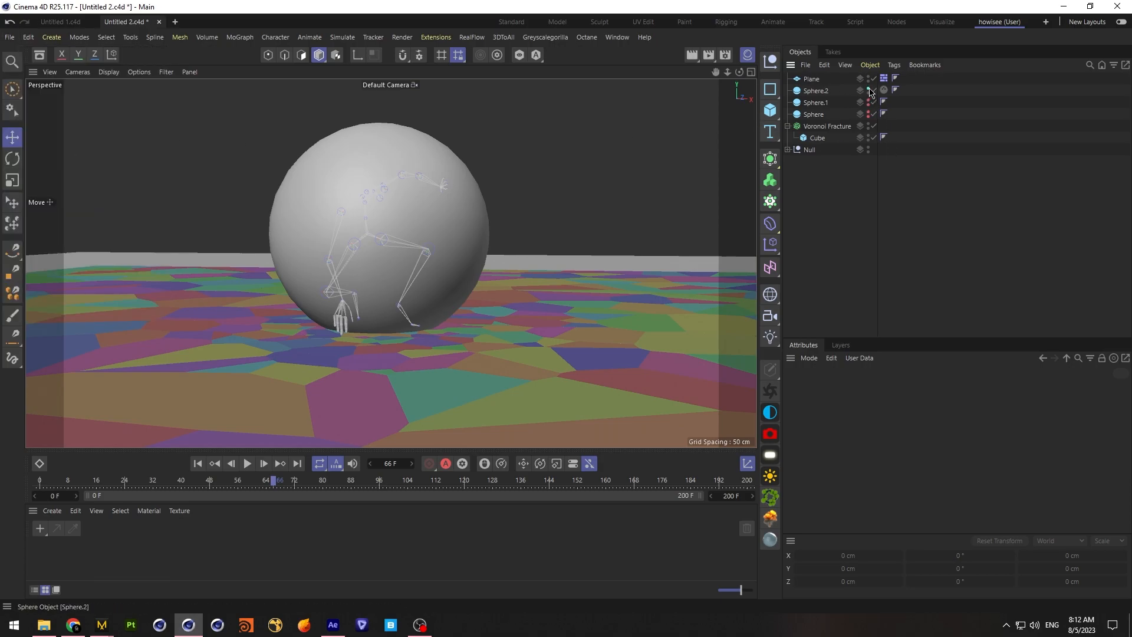
left_click(869, 91)
Give the Voronoi Fracture object a Rigid Body tag
left_click(825, 126)
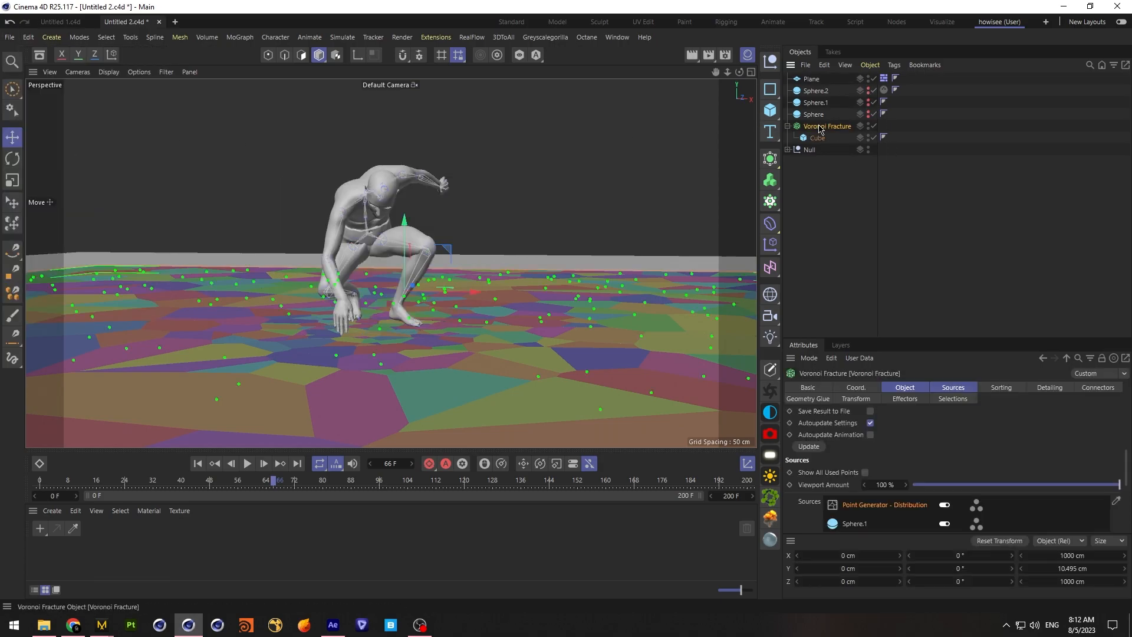
right_click(820, 126)
mouse_move(942, 291)
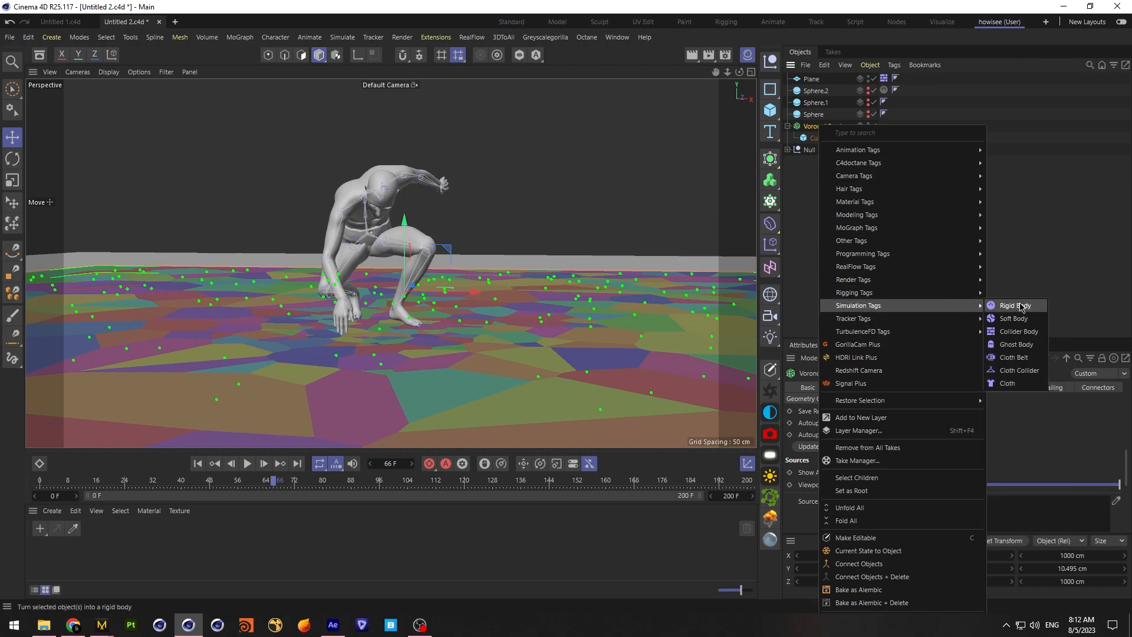
left_click(1021, 306)
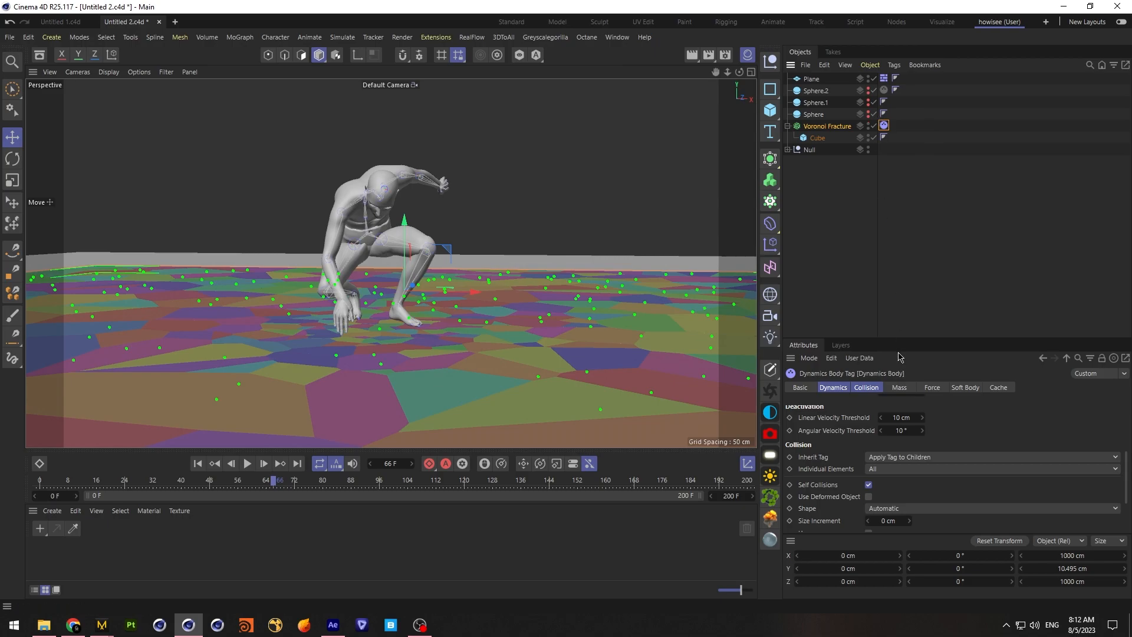
Set the Voronoi Fracture rigid body's trigger to On Collision and its collision shape to Static Mesh
left_click_drag(914, 336, 933, 88)
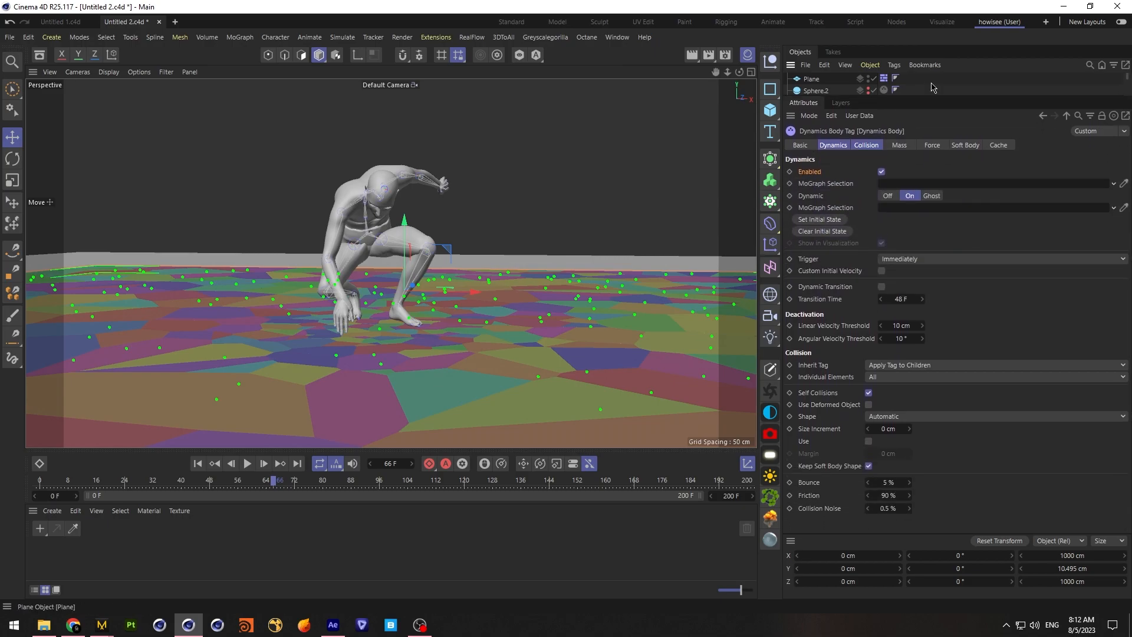
left_click(923, 259)
left_click(931, 295)
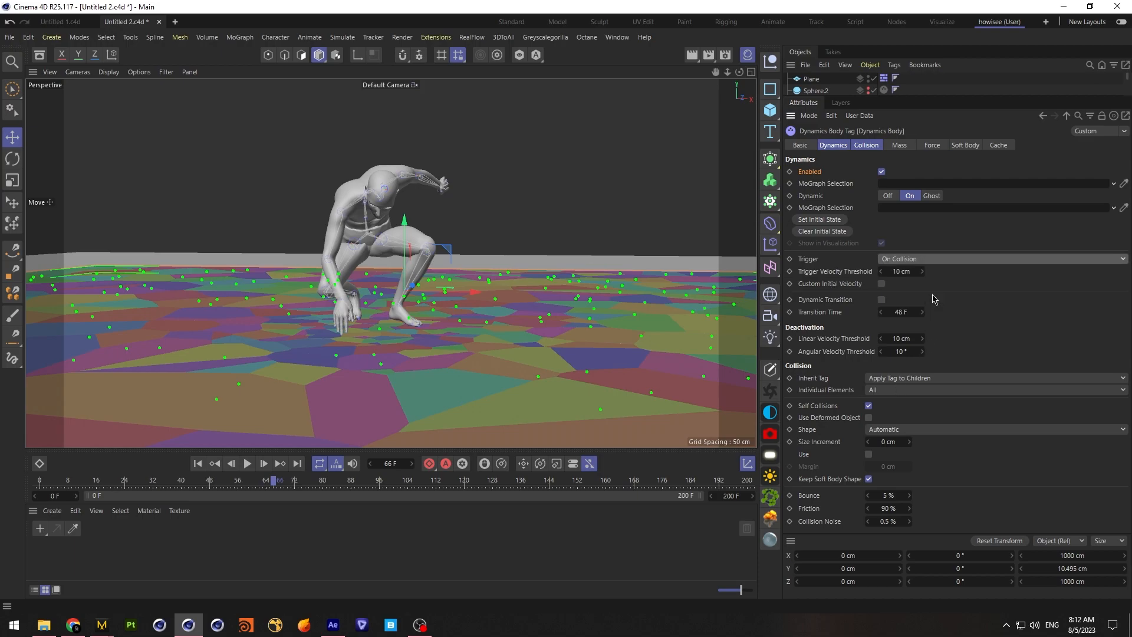
left_click(896, 495)
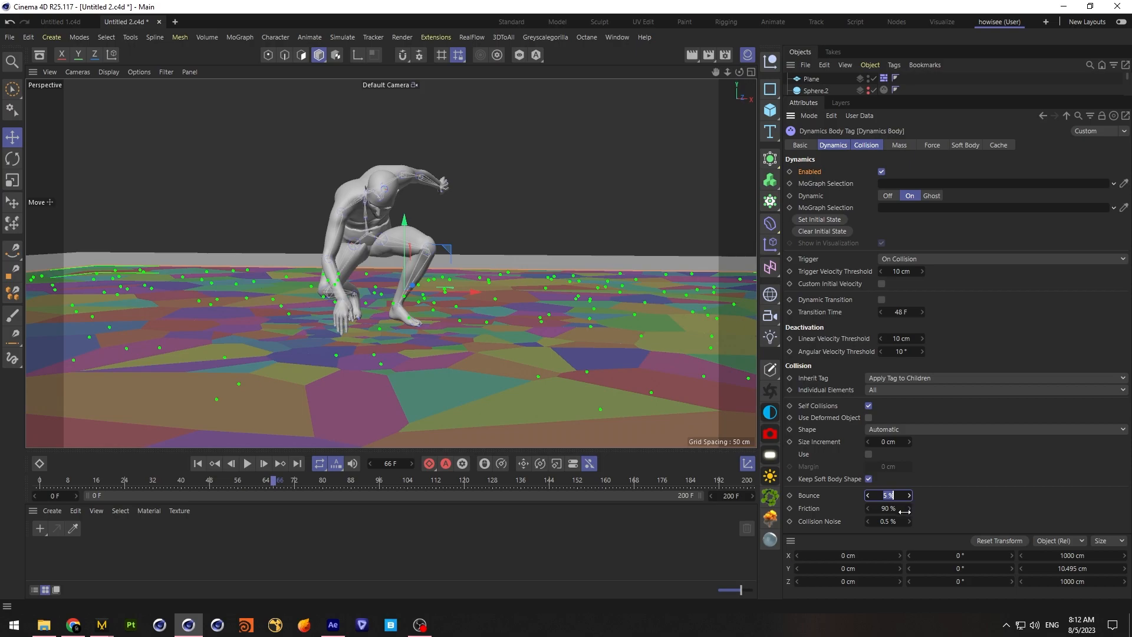
left_click(931, 429)
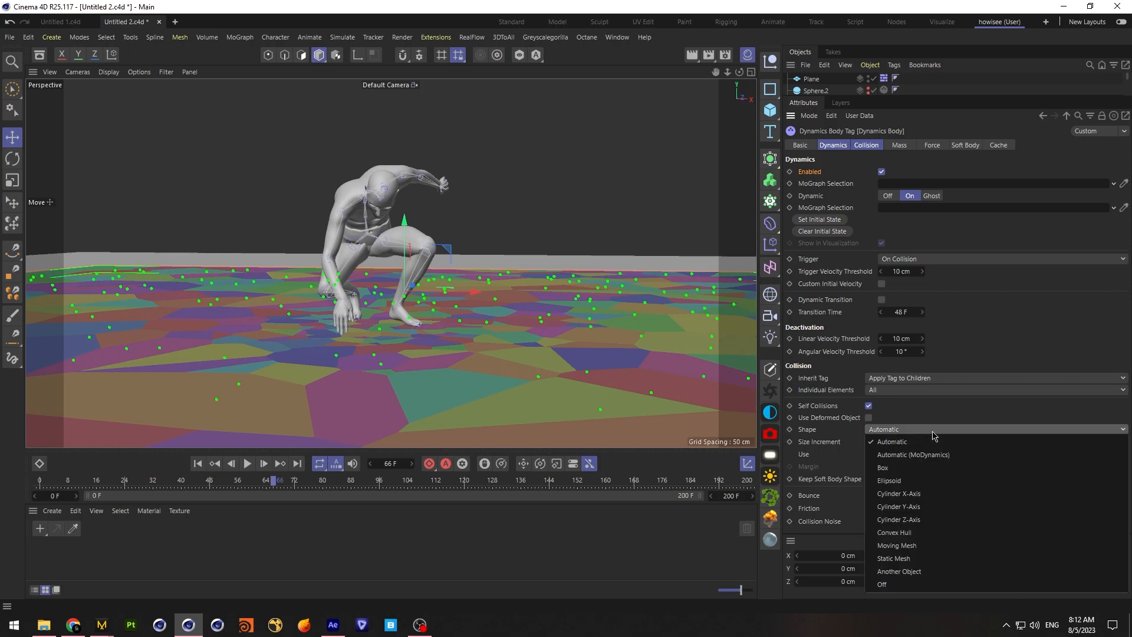
left_click(939, 559)
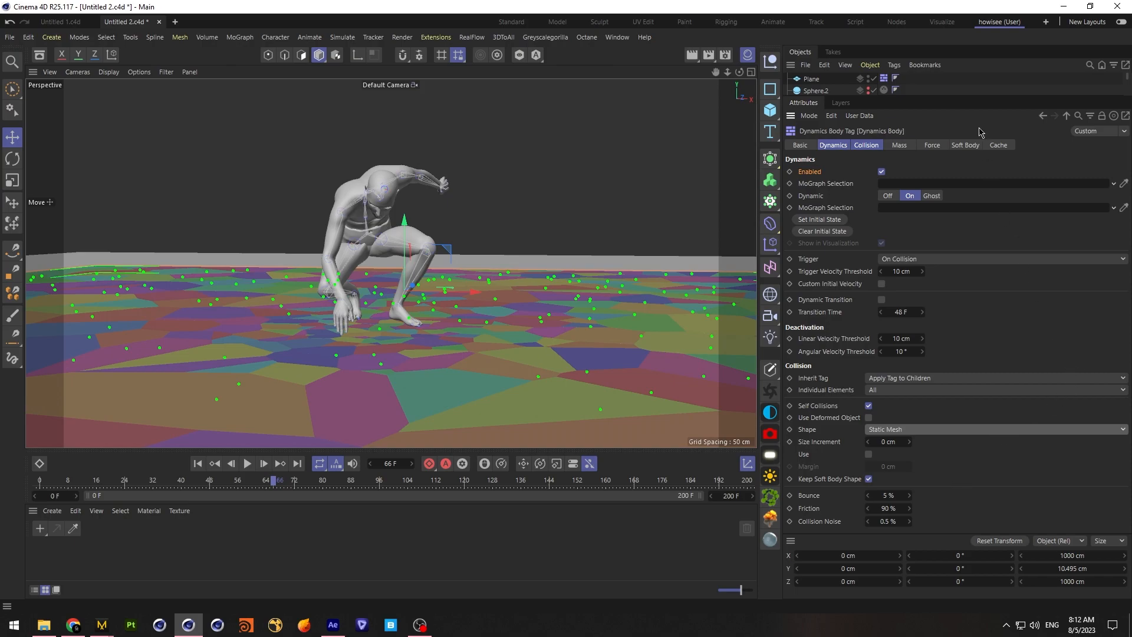
Save the project with the new rigid body settings
left_click_drag(968, 96, 997, 213)
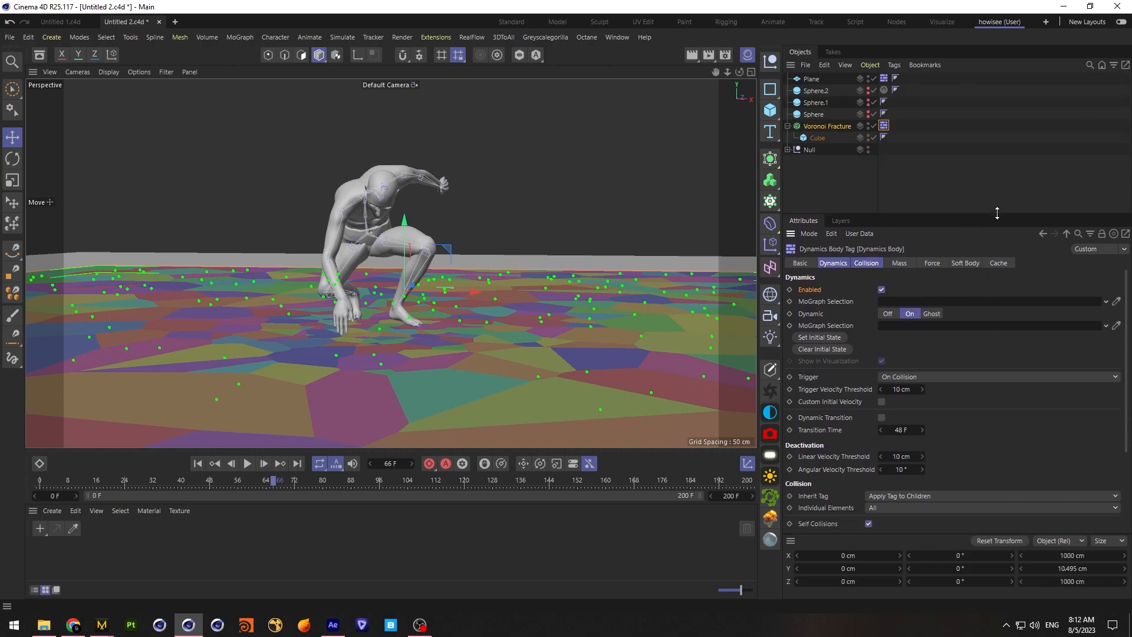
left_click(10, 37)
left_click(46, 155)
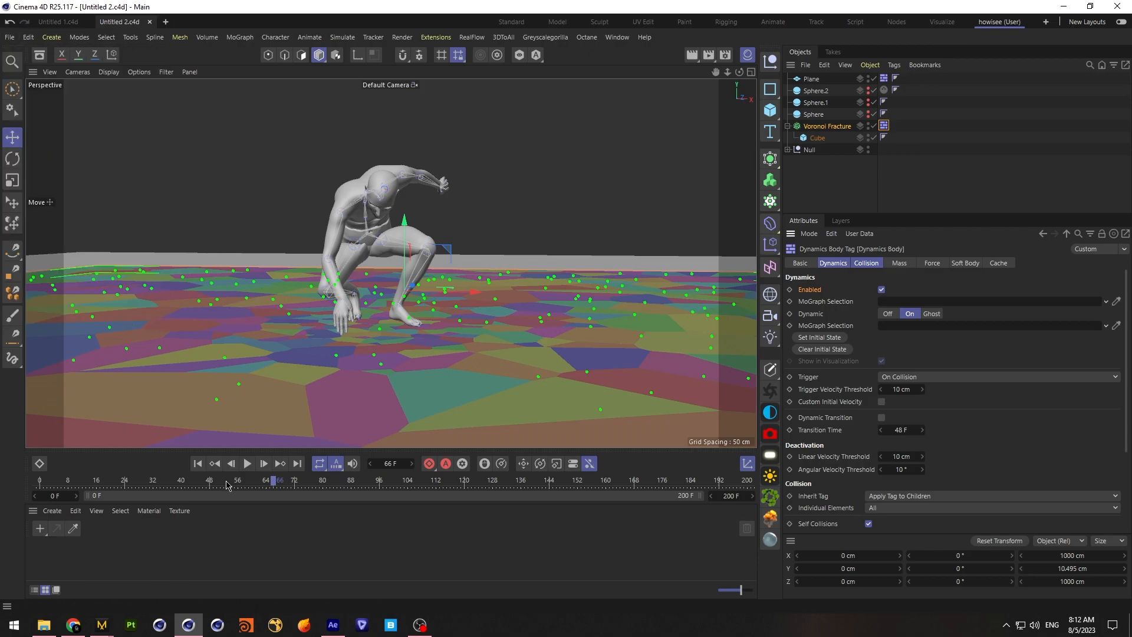
Play the simulation from the first frame through the landing to check whether the floor slab breaks
left_click(197, 463)
left_click(987, 201)
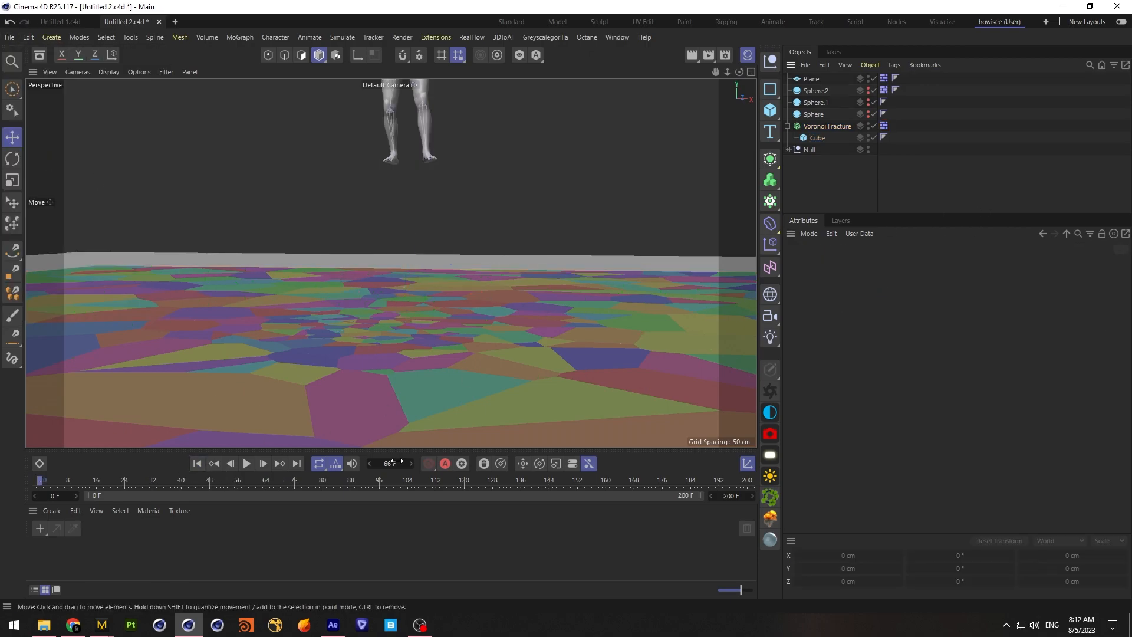
left_click(247, 463)
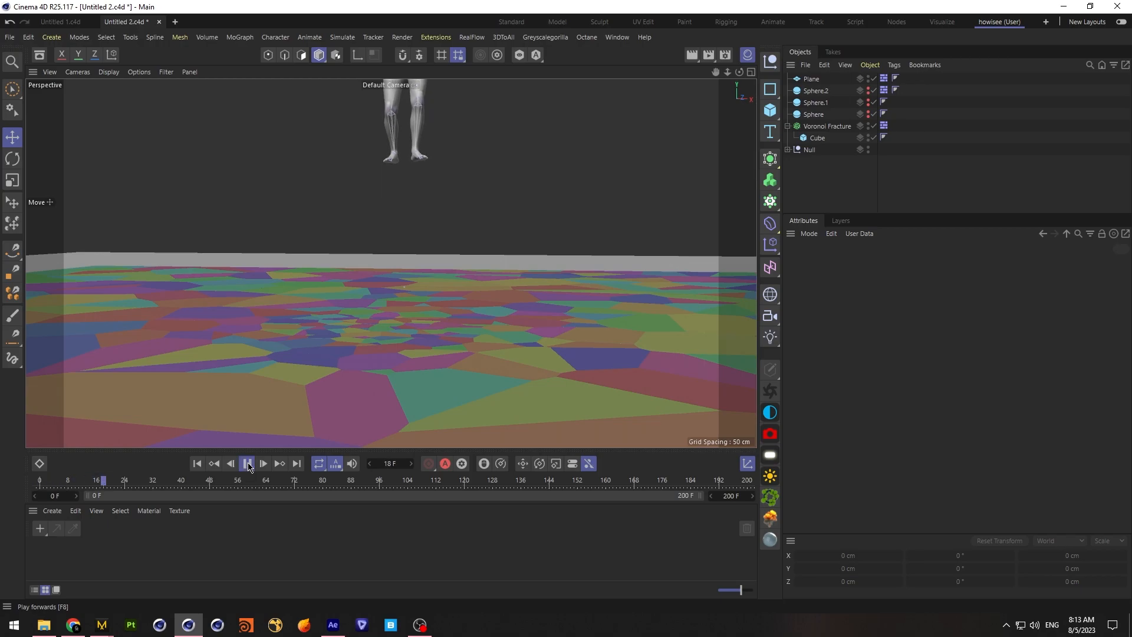
left_click(248, 463)
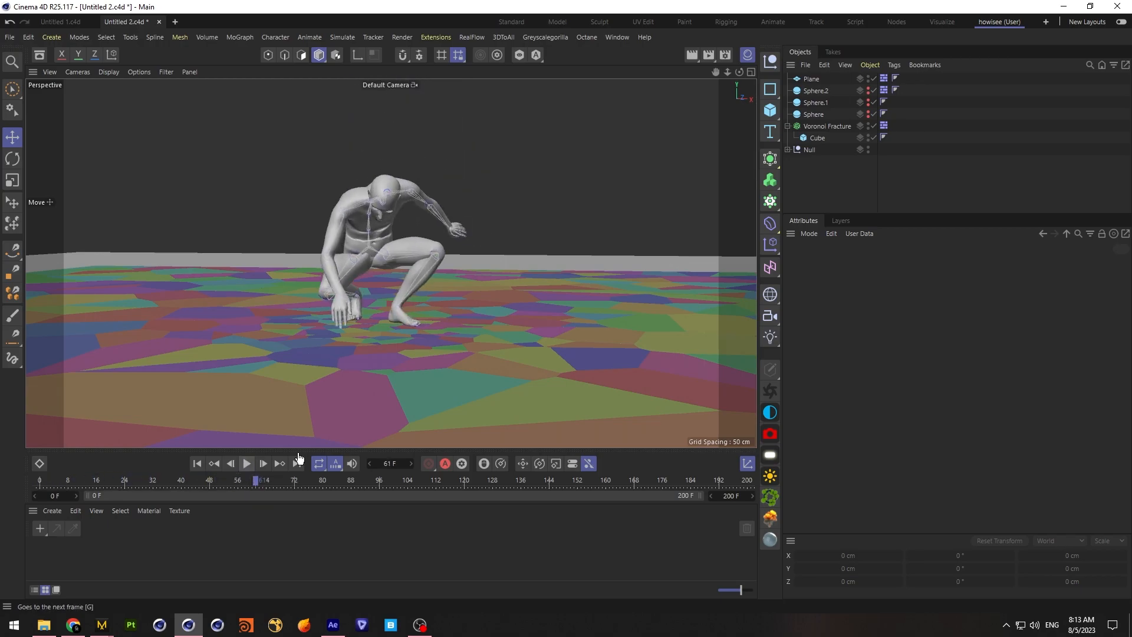
Set the trigger of Sphere.2's collider to Immediately and replay the simulation from the first frame
left_click(883, 90)
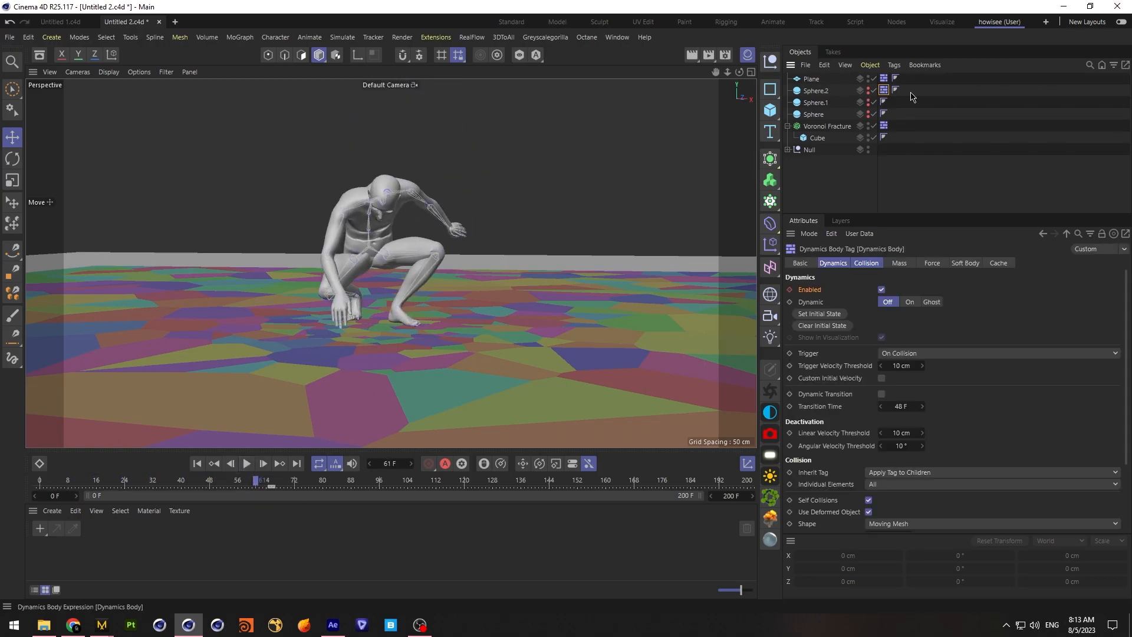
left_click(952, 353)
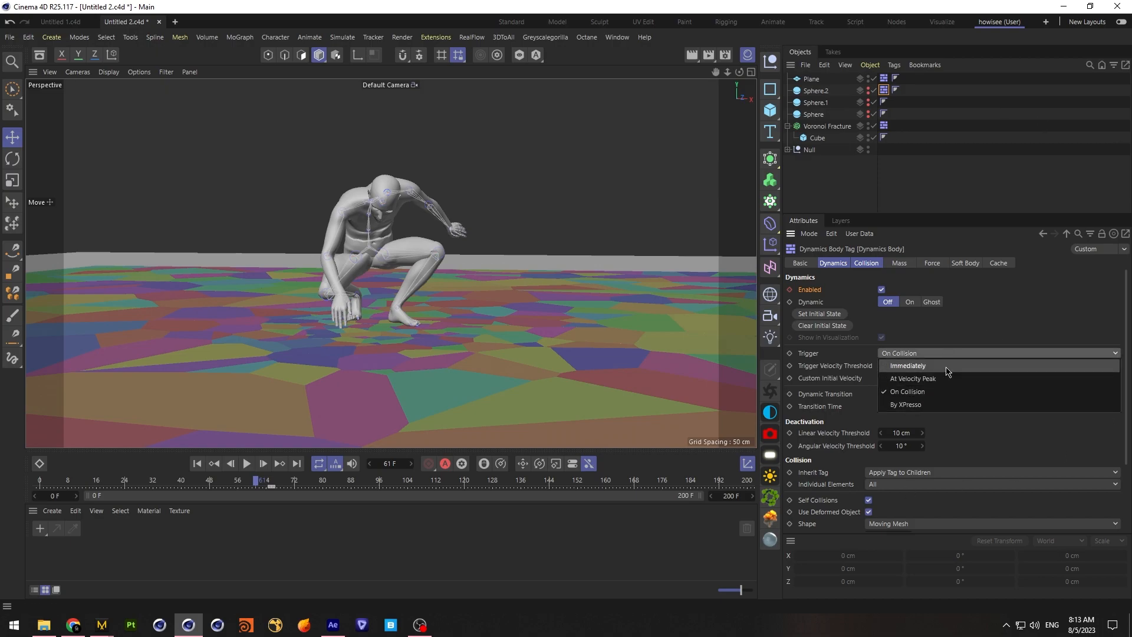
left_click(945, 366)
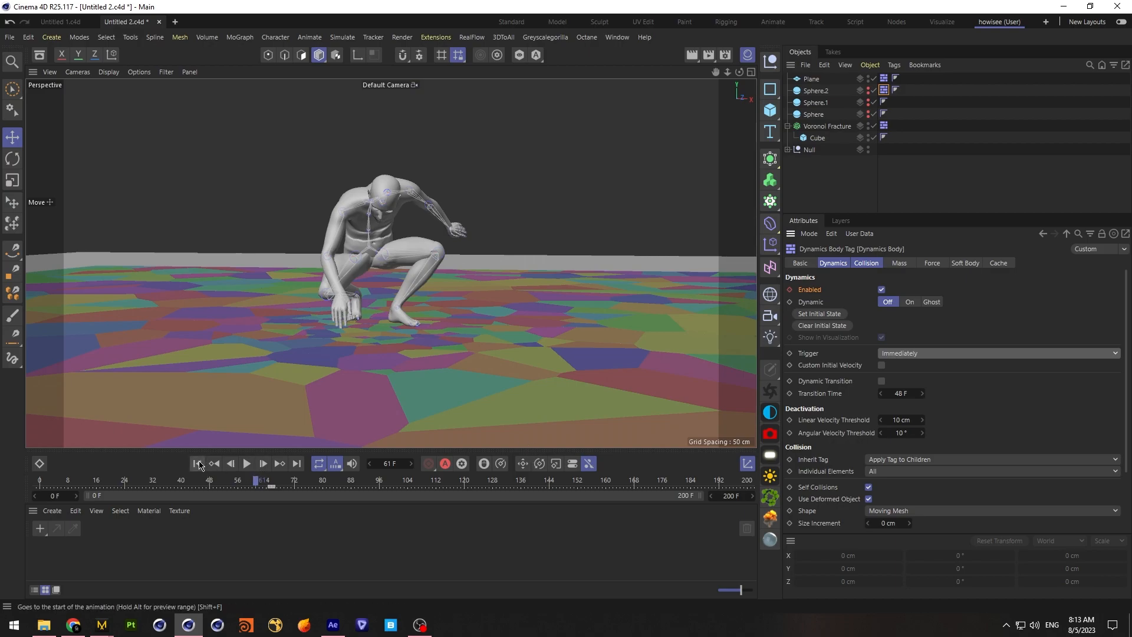
left_click(198, 464)
left_click(247, 464)
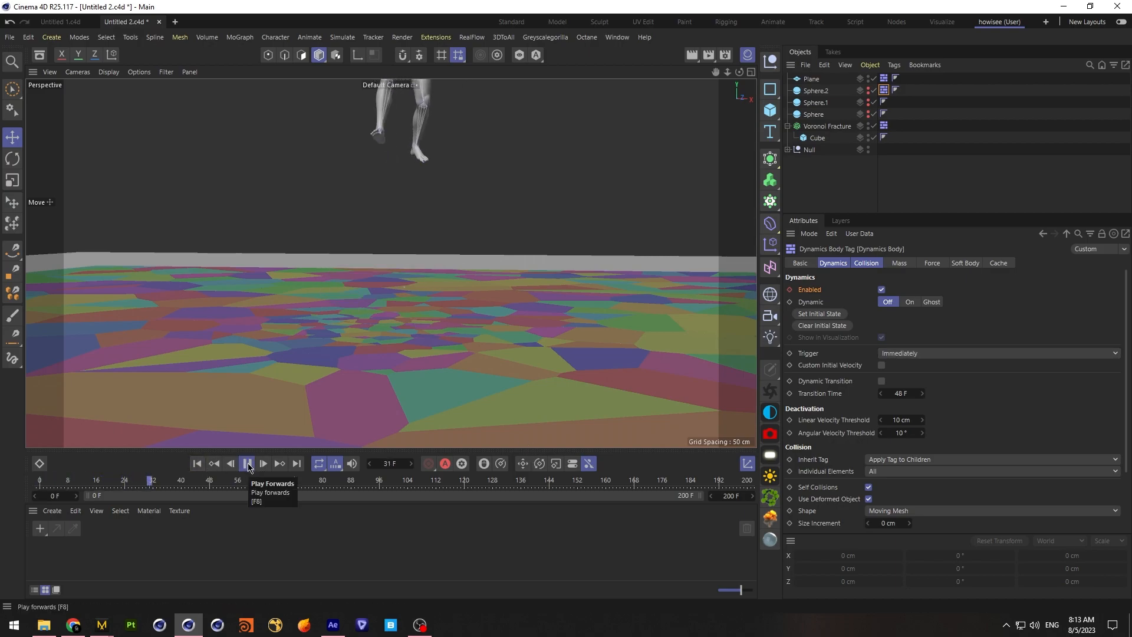
left_click(248, 467)
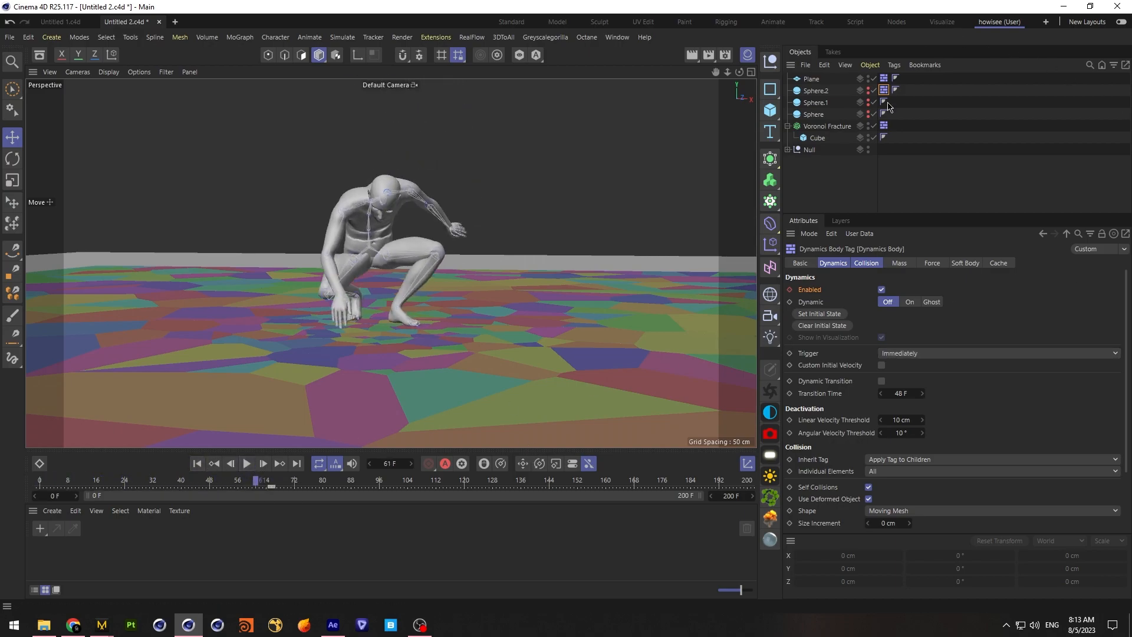
Try the Immediately trigger on the Voronoi Fracture's rigid body and replay the simulation from the first frame
left_click(884, 126)
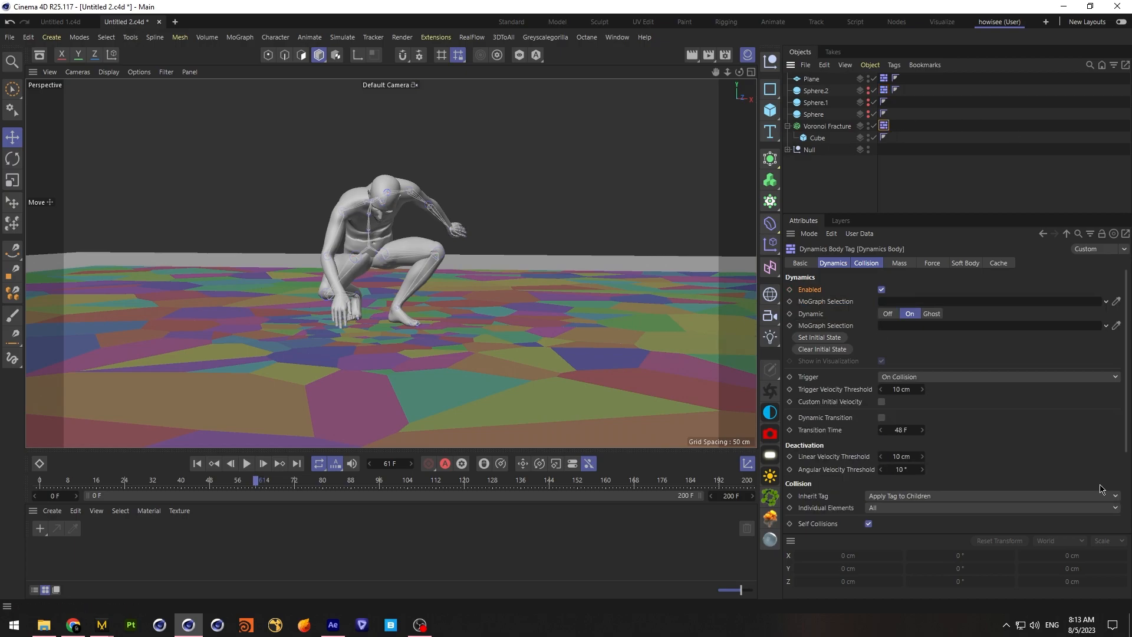
left_click(965, 377)
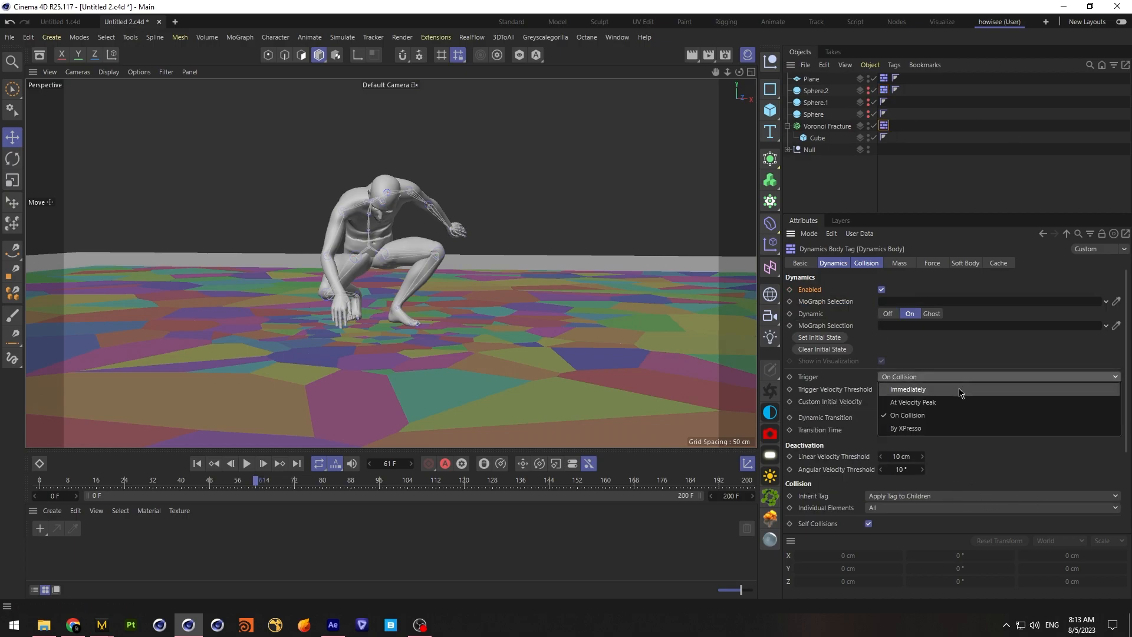
left_click(962, 389)
left_click(197, 464)
left_click(247, 464)
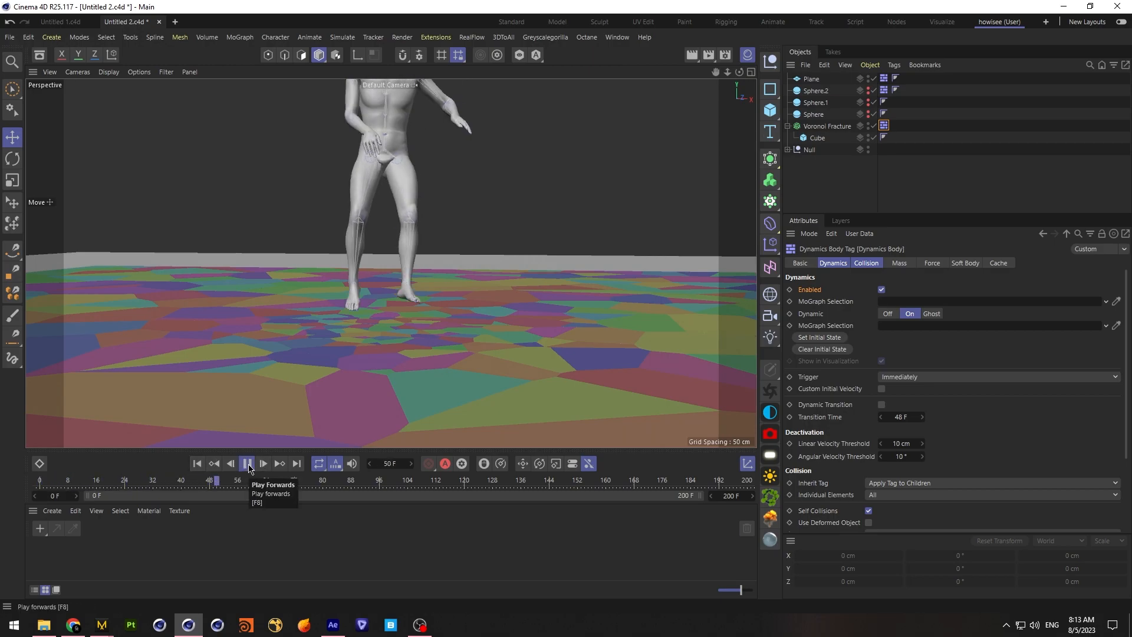
left_click(247, 464)
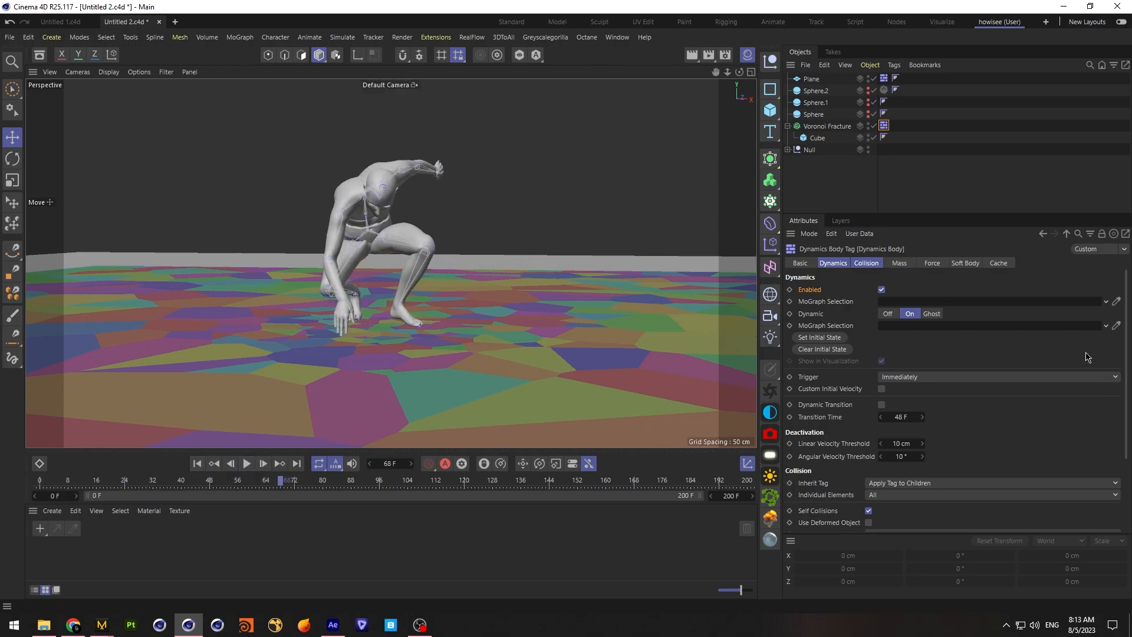
Set the Voronoi Fracture rigid body's trigger to On Collision and its collision shape to Automatic
left_click(920, 377)
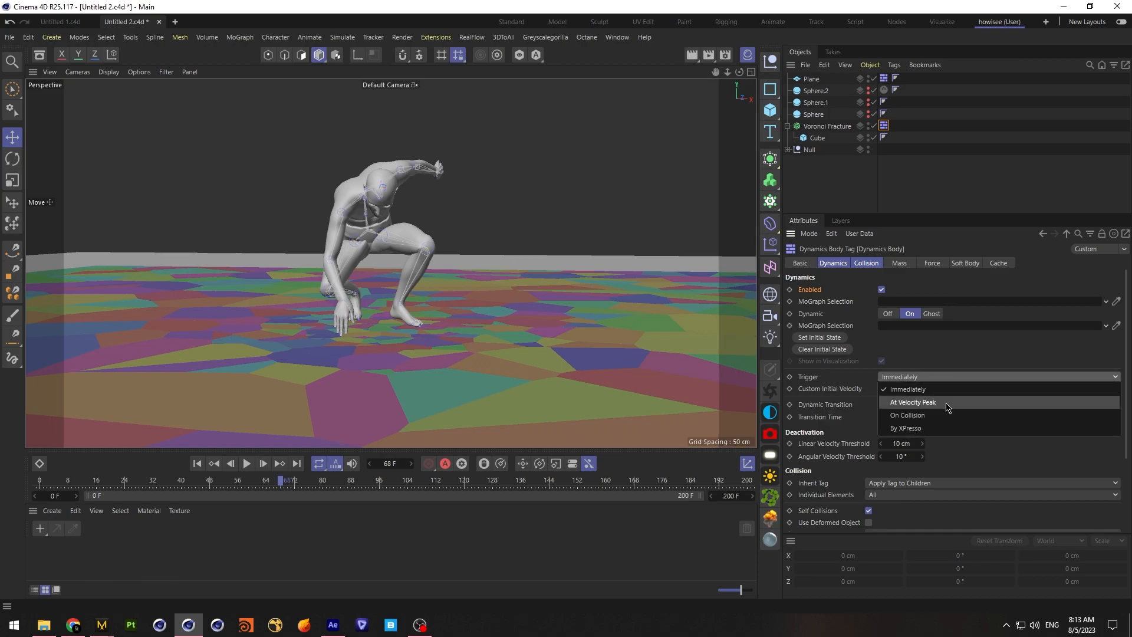
left_click(972, 415)
left_click_drag(1128, 358, 1128, 435)
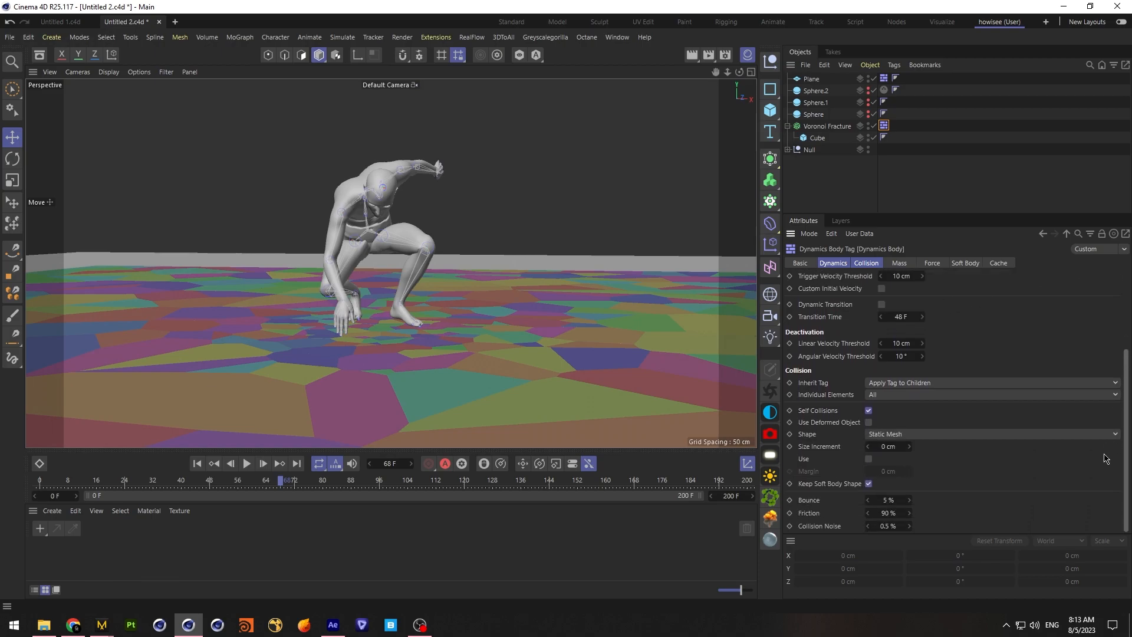
left_click(988, 435)
left_click(987, 435)
left_click(988, 434)
left_click(891, 446)
Replay the simulation from the first frame to examine how the slab reacts to the landing
left_click(247, 463)
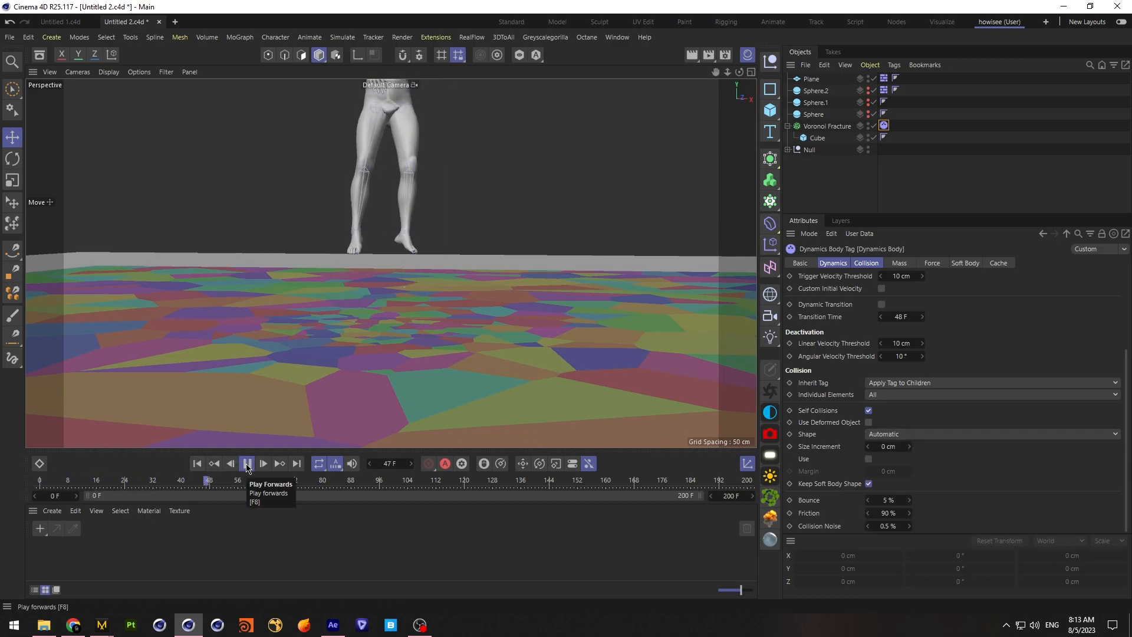
left_click(246, 464)
left_click_drag(299, 488, 1, 485)
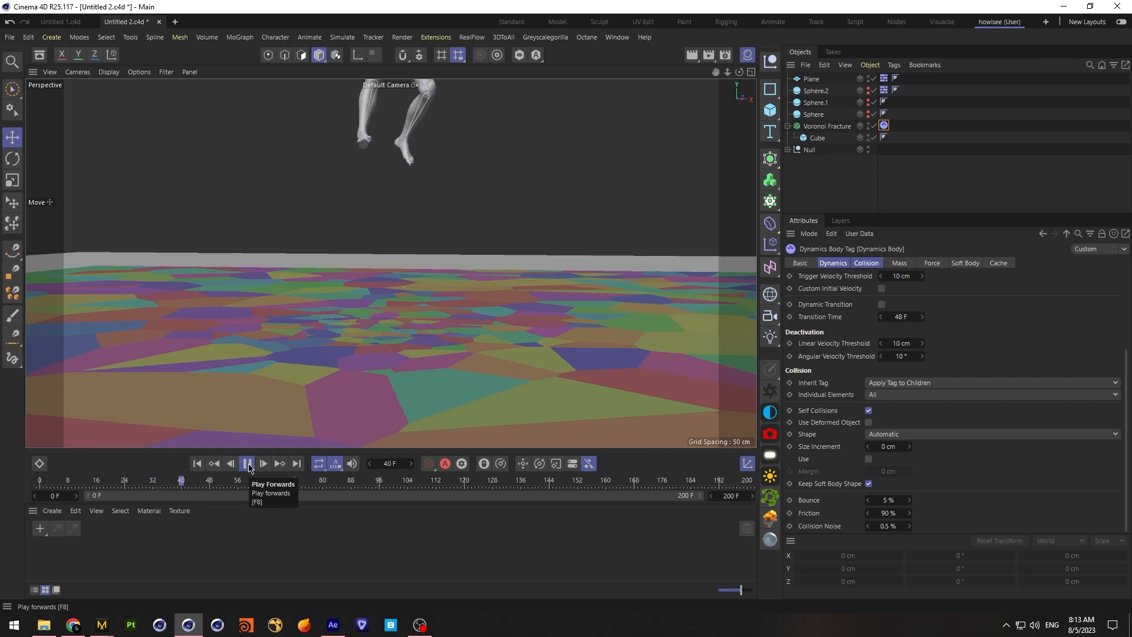
left_click(247, 464)
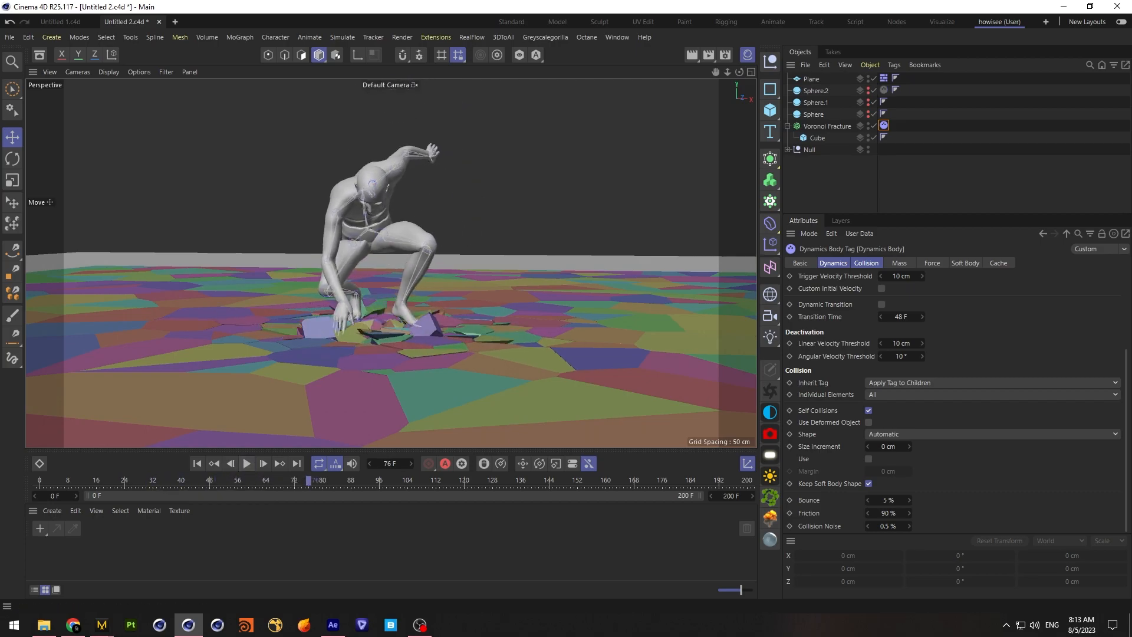
Set the bounce of Sphere.2's collider to 90% and its friction to 150%, and replay the simulation from the first frame
left_click(812, 178)
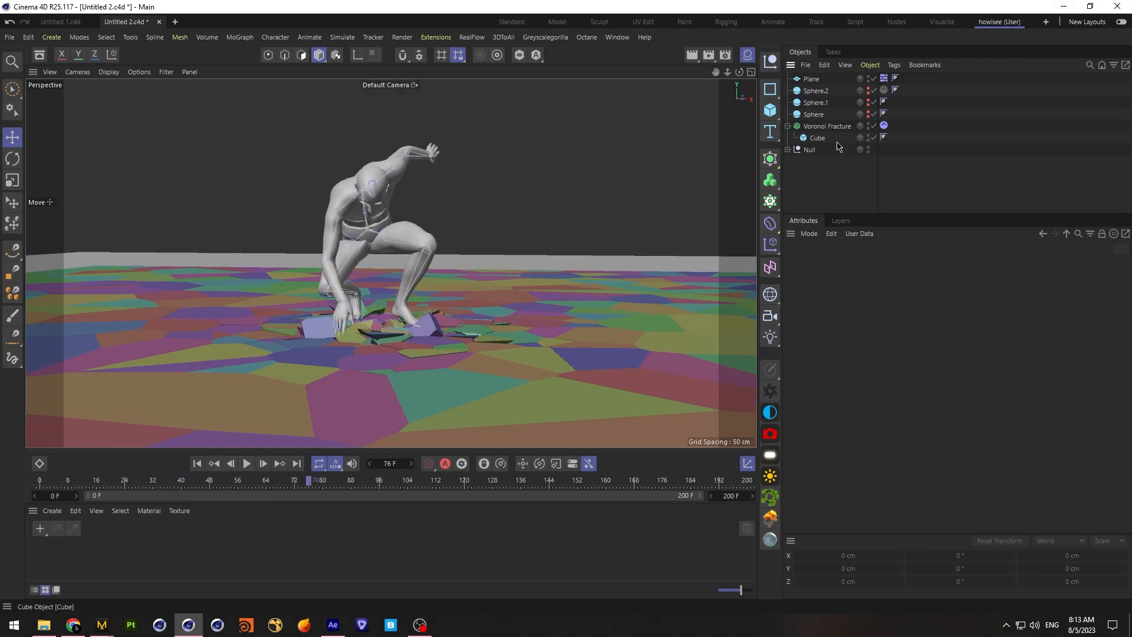
left_click(884, 126)
left_click(884, 90)
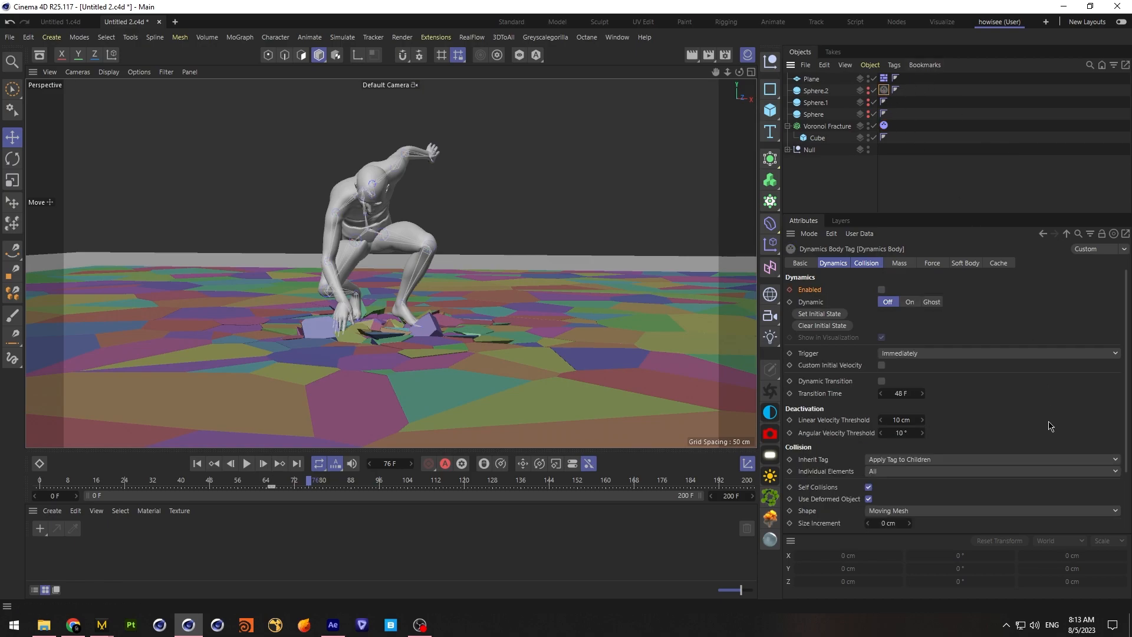
scroll(1129, 407, "down", 2)
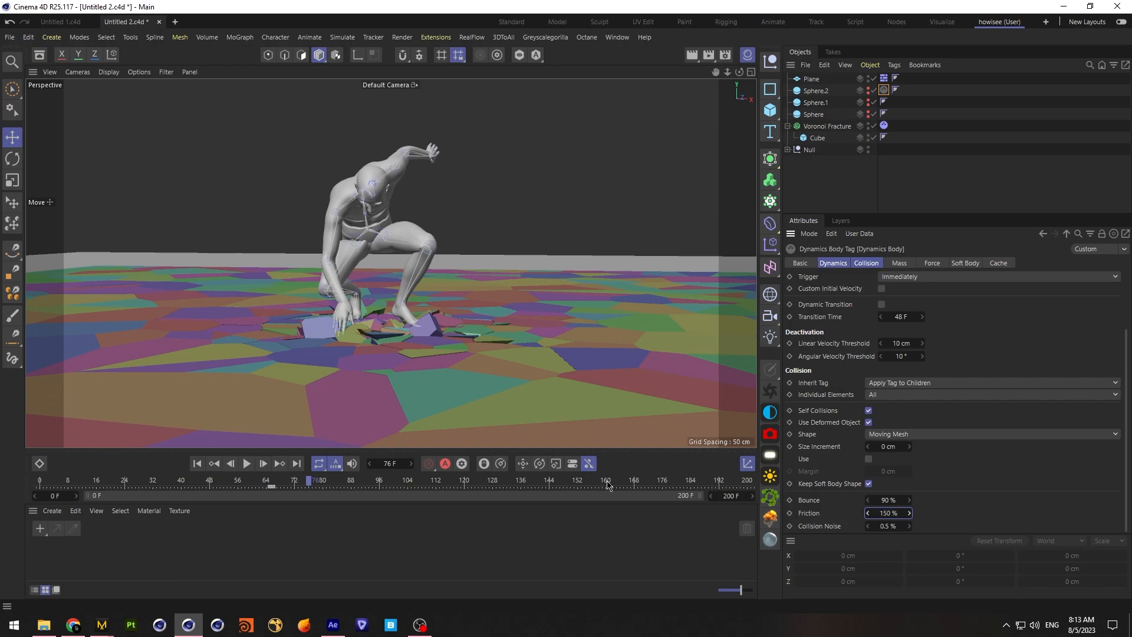
left_click(197, 463)
left_click(247, 463)
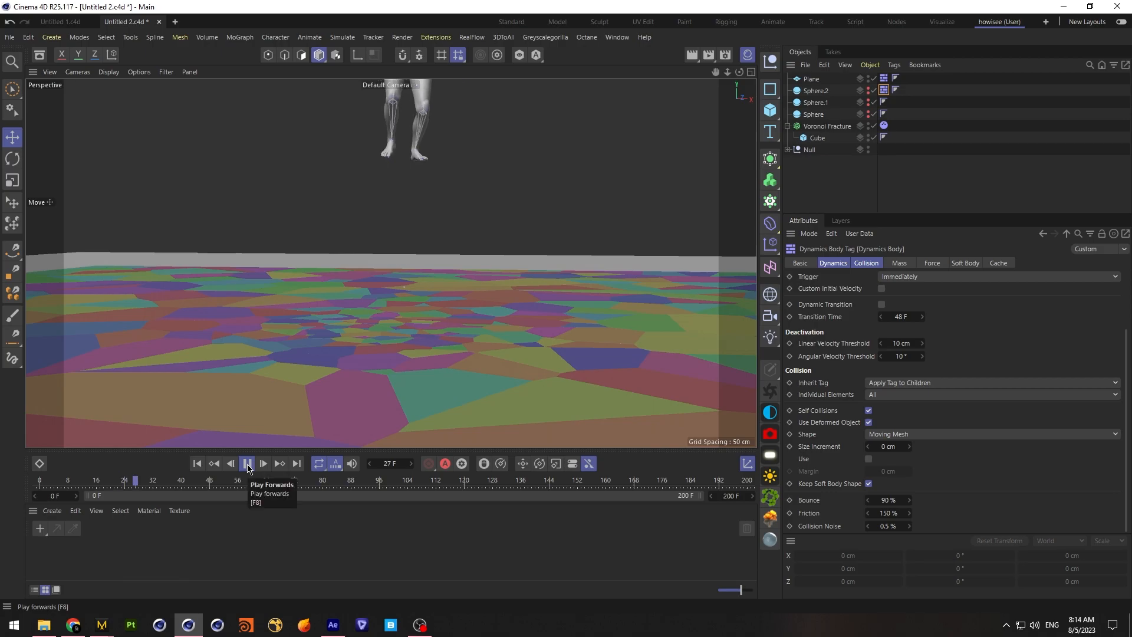
left_click(247, 463)
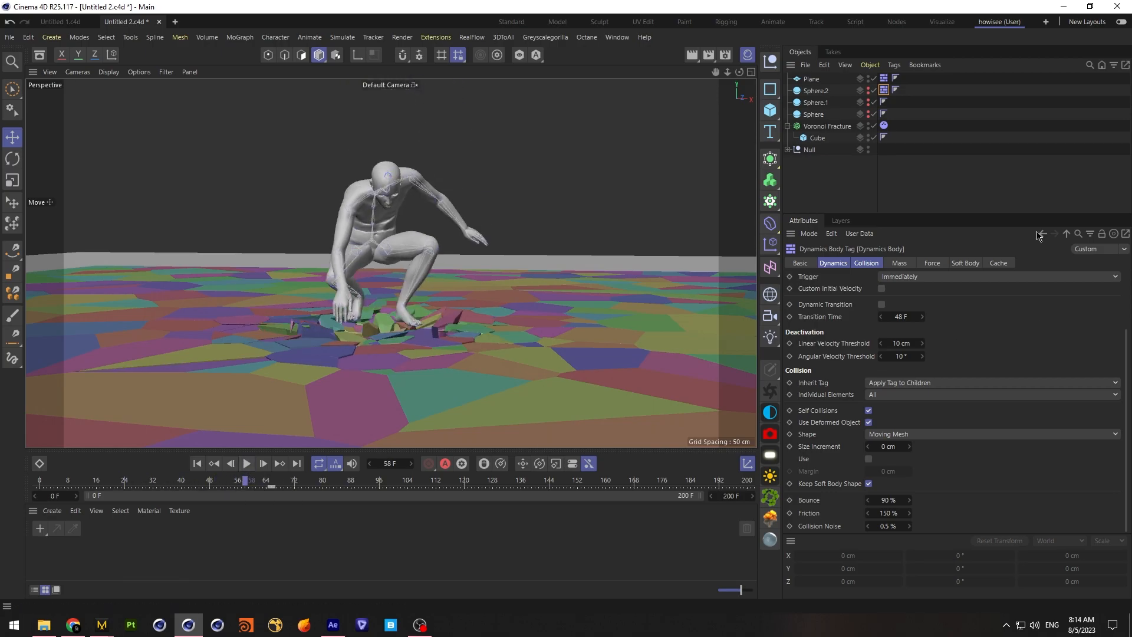
Return to the first frame and create a fixed connector for the Voronoi Fracture
left_click(827, 126)
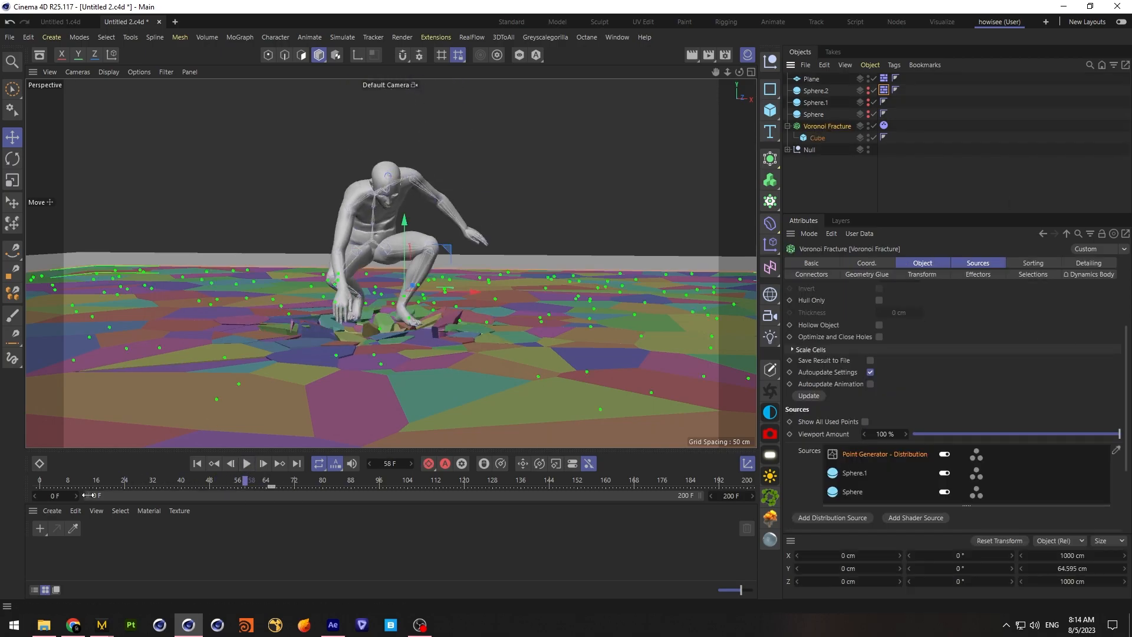
left_click(197, 463)
left_click(811, 274)
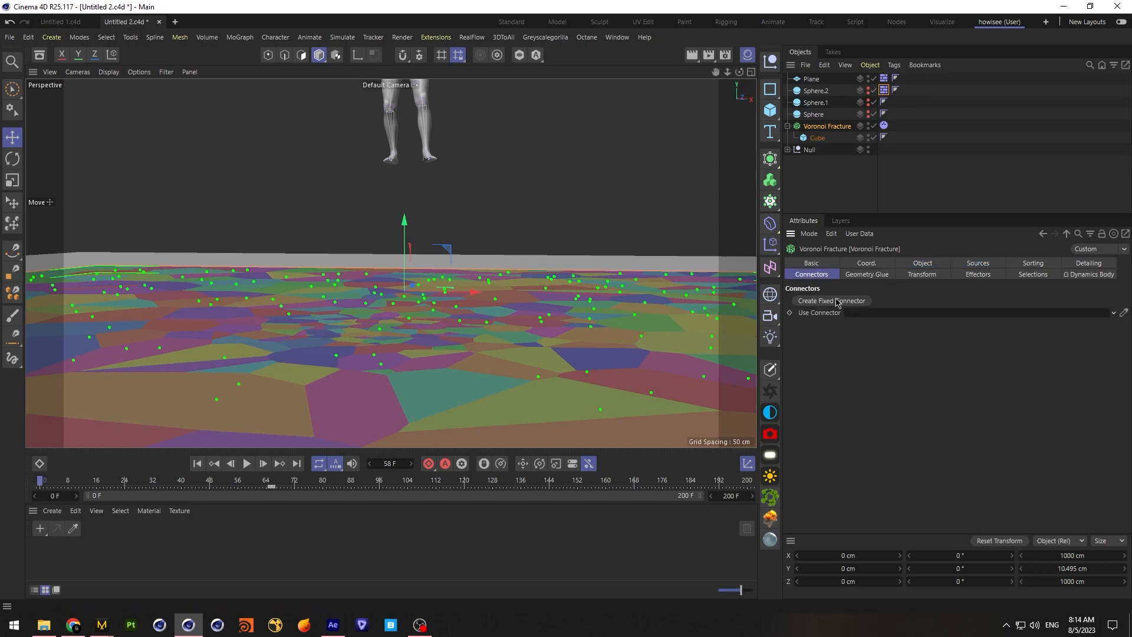
left_click(824, 302)
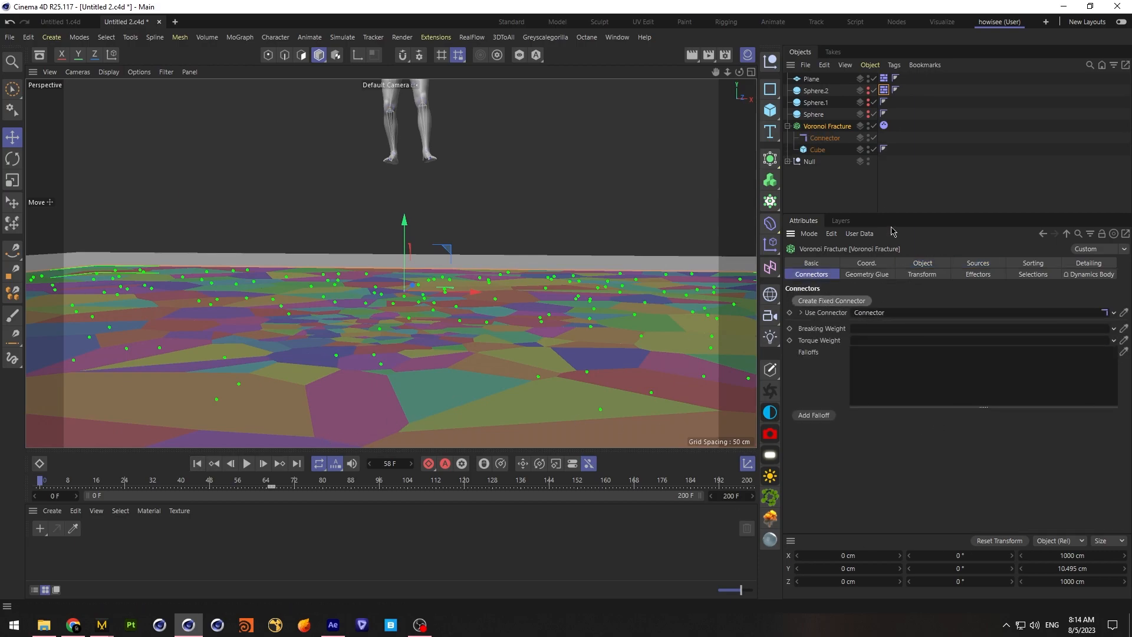
Check the connector's breaking force and replay the simulation to examine the floor's reaction at the landing
left_click(822, 139)
left_click(862, 357)
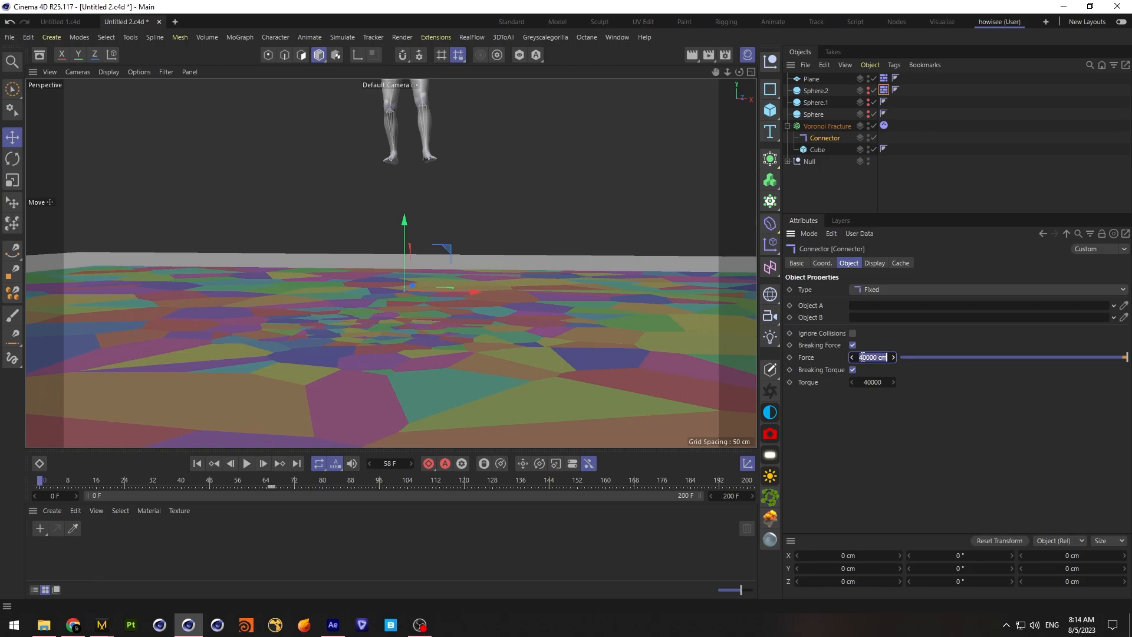
left_click(247, 463)
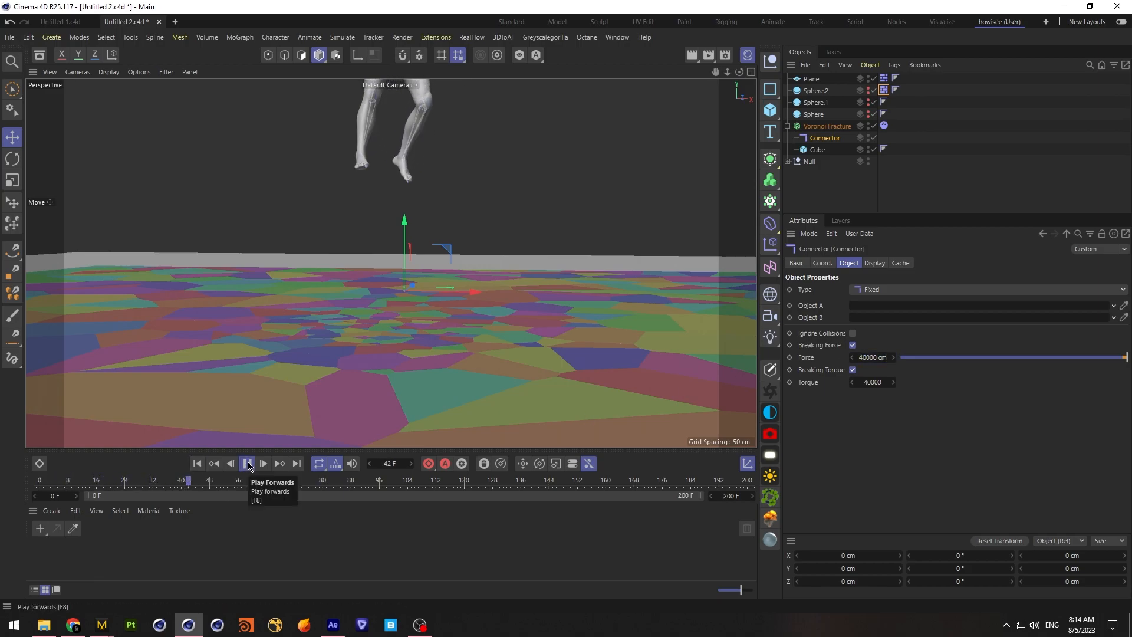
left_click(248, 467)
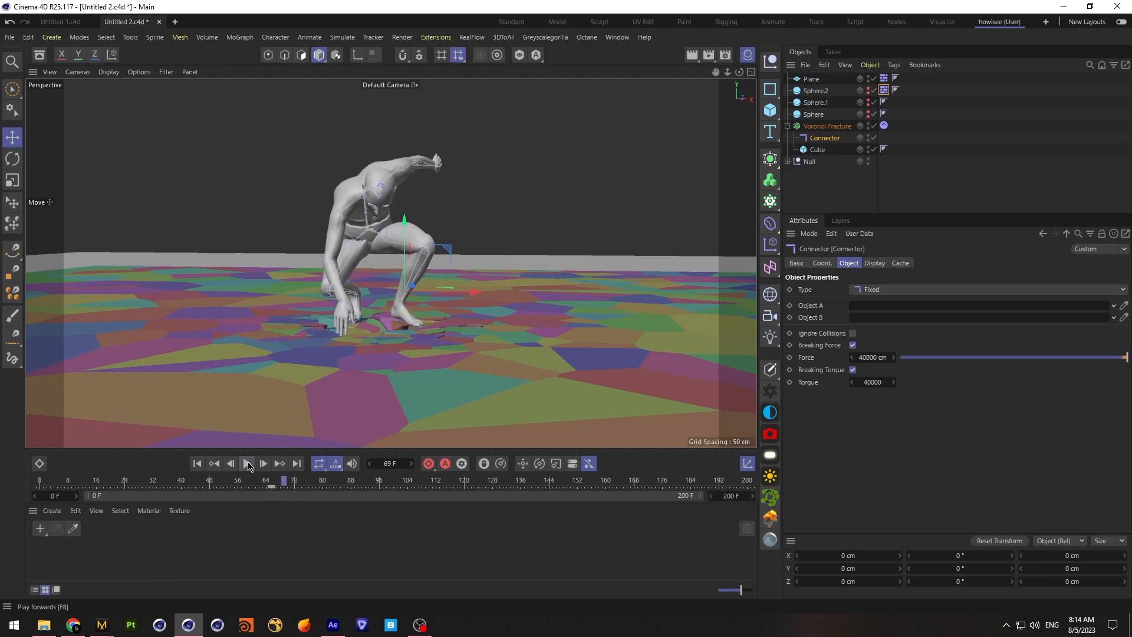
Show Sphere.2, key its Y position at frame 59 to 37.847 cm, and hide the sphere again at the first frame
left_click(816, 92)
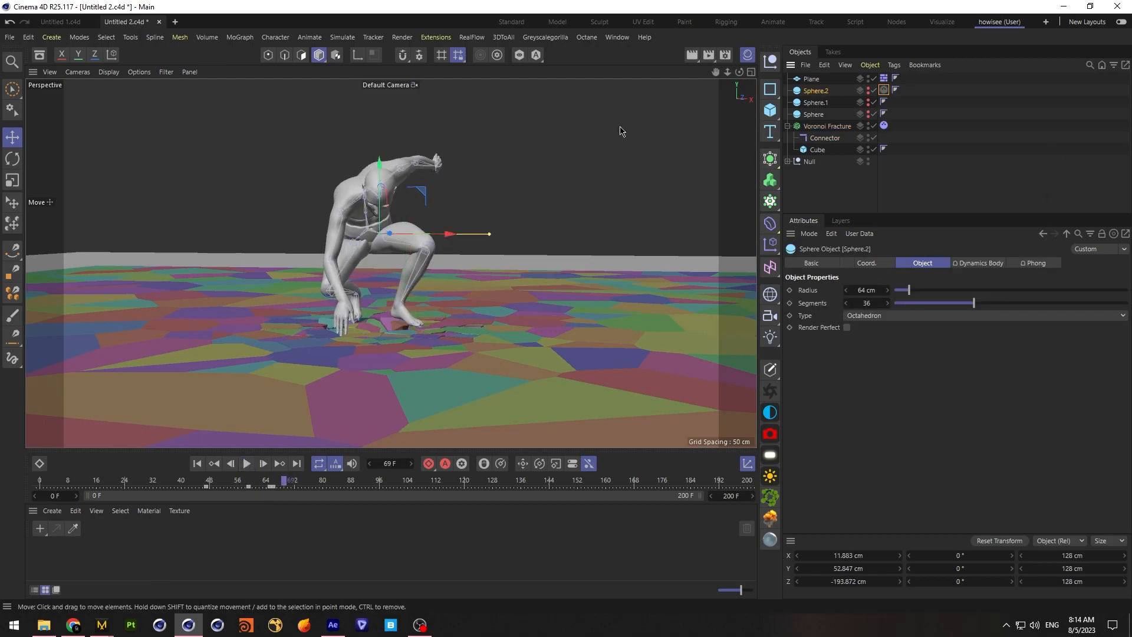
key("shift+f")
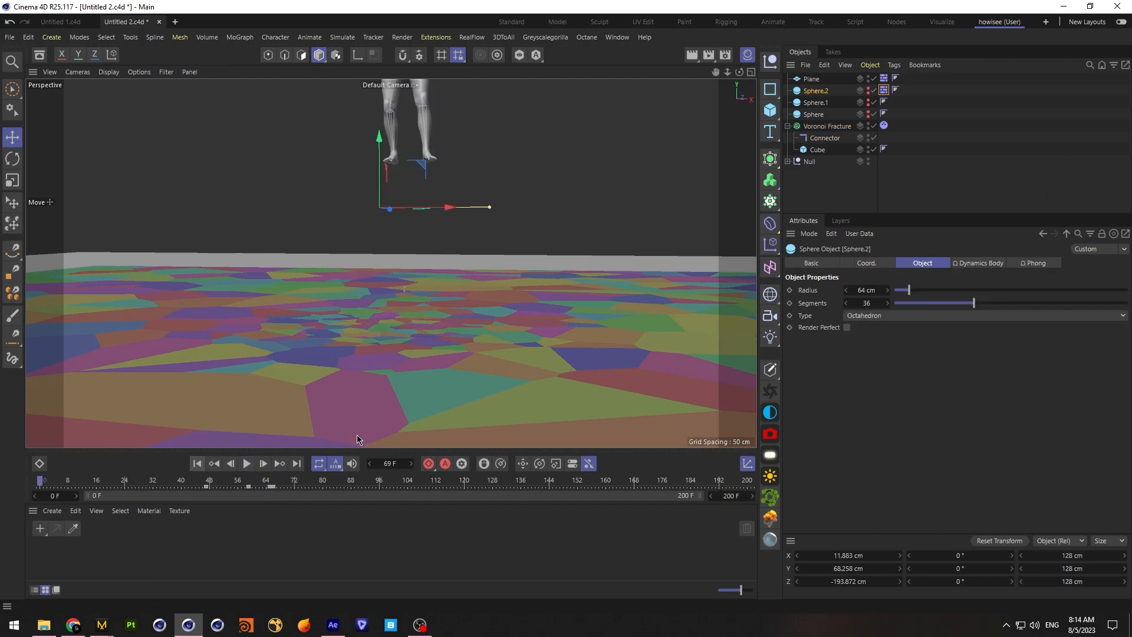
left_click(868, 88)
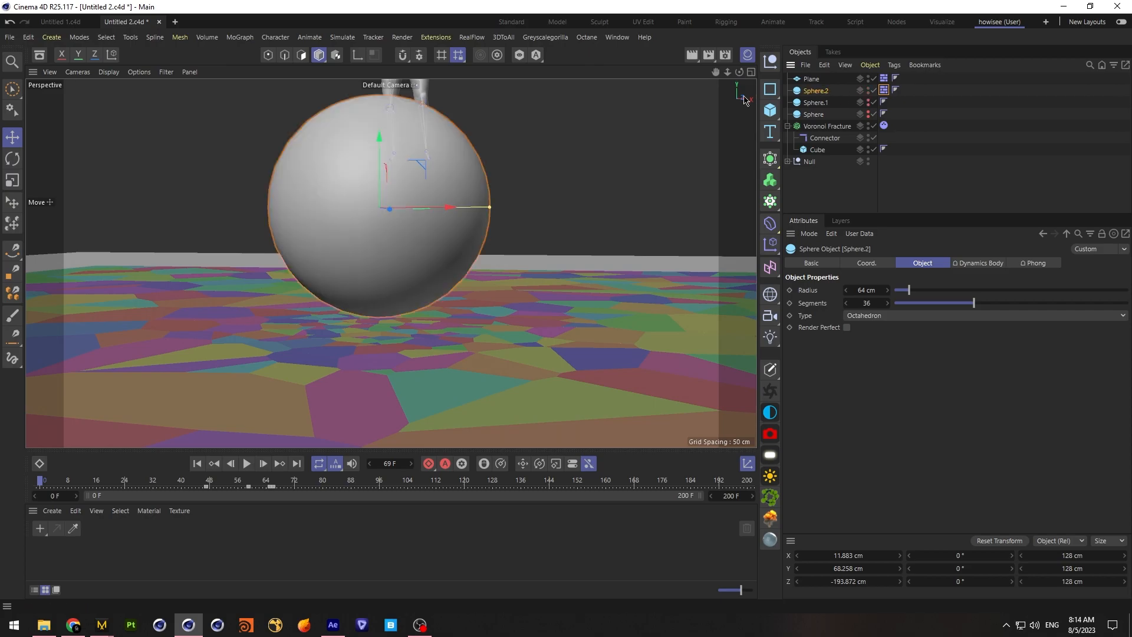
left_click(248, 486)
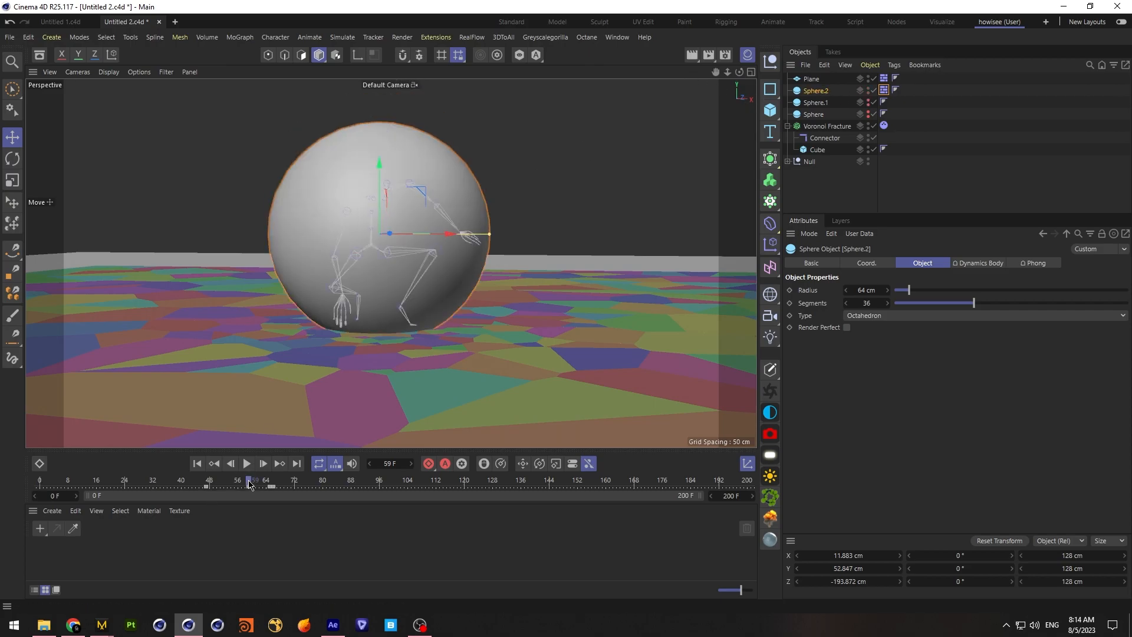
left_click(866, 263)
left_click_drag(828, 304, 818, 304)
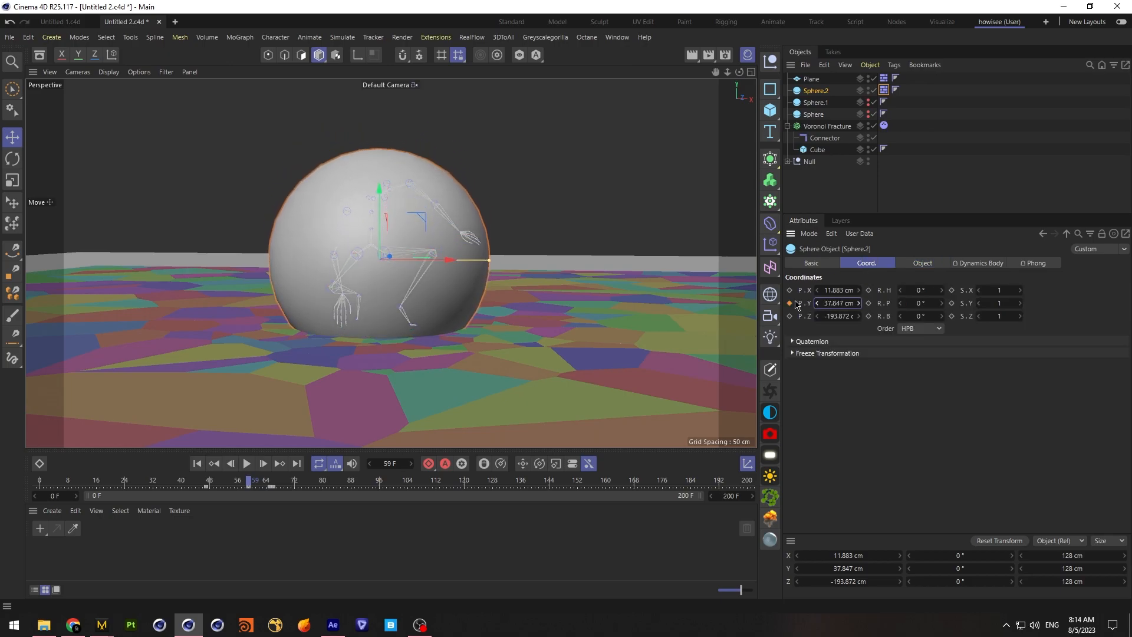
left_click(196, 464)
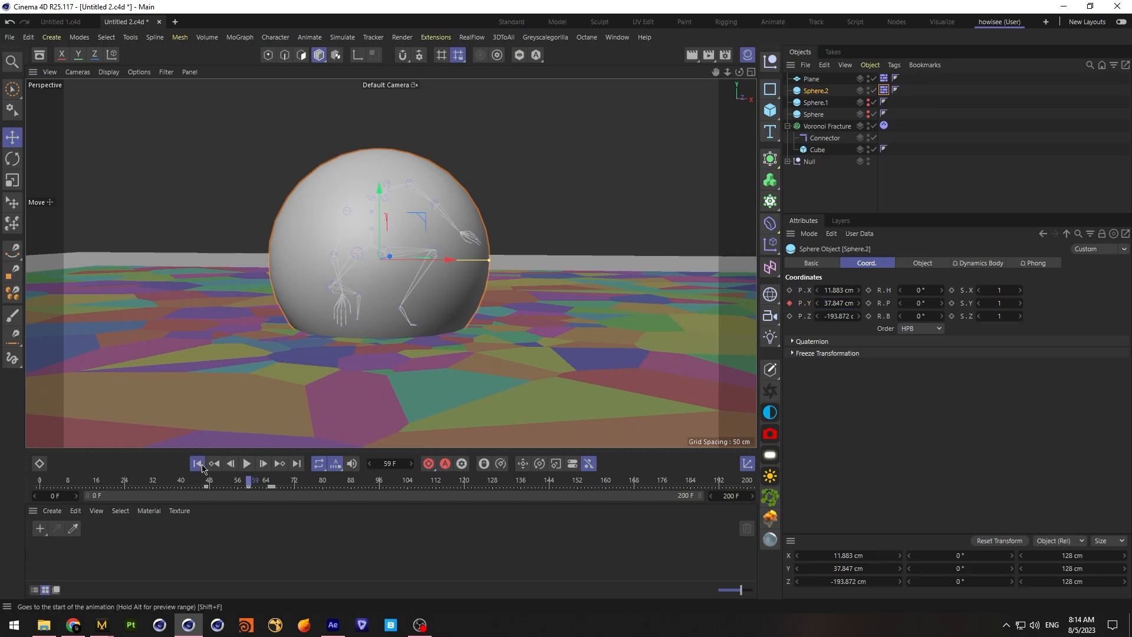
left_click(869, 88)
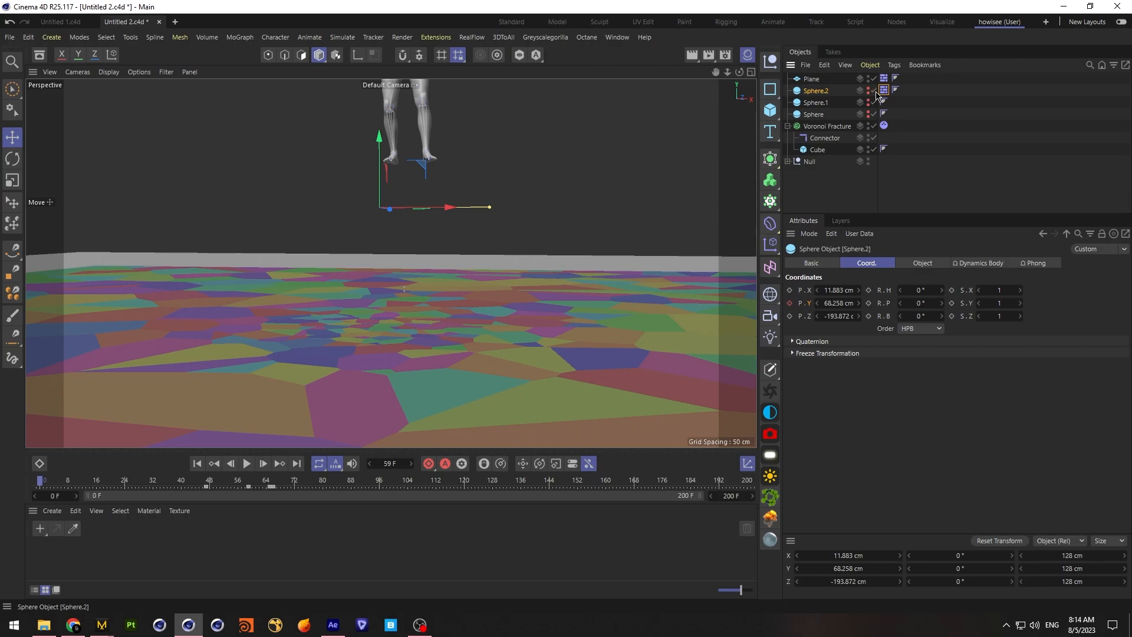
Replay the simulation to examine how the floor breaks with Sphere.2 lowered
left_click(841, 219)
left_click(816, 193)
left_click(806, 221)
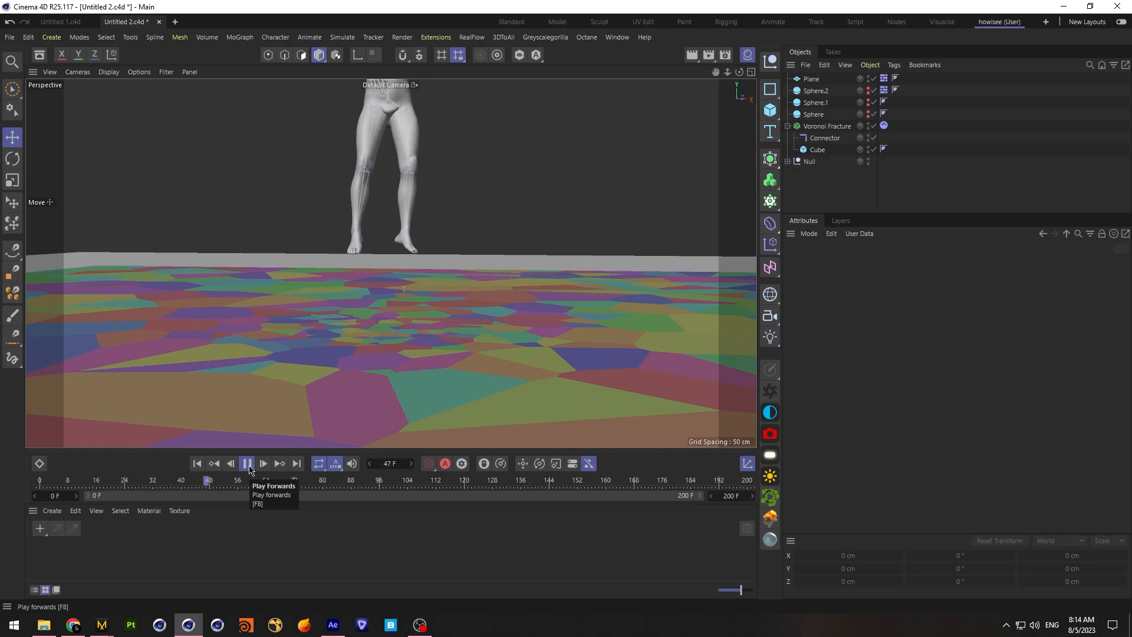
left_click(248, 463)
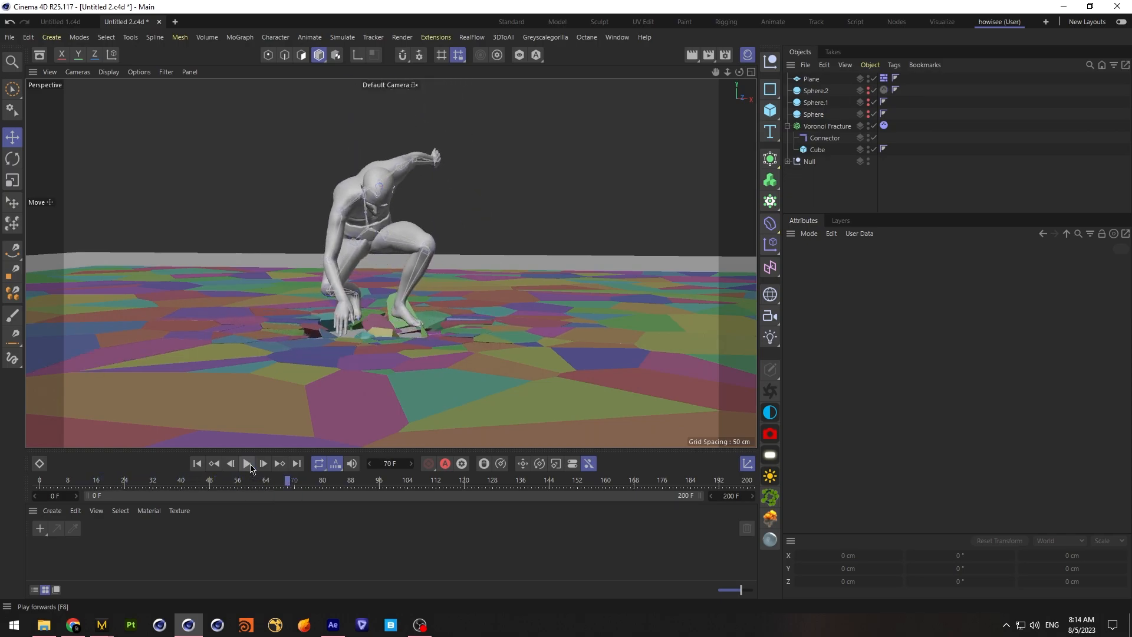
Show Sphere.2 in the viewport and set its keyed Y position at frame 59 to 43.847 cm
left_click(819, 91)
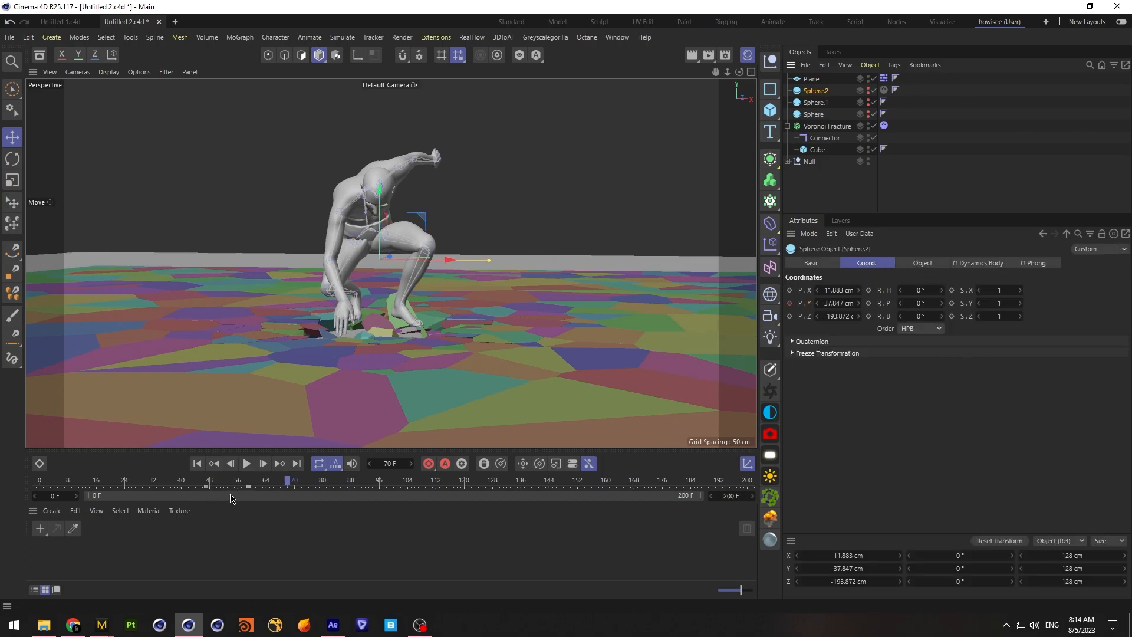
left_click(248, 485)
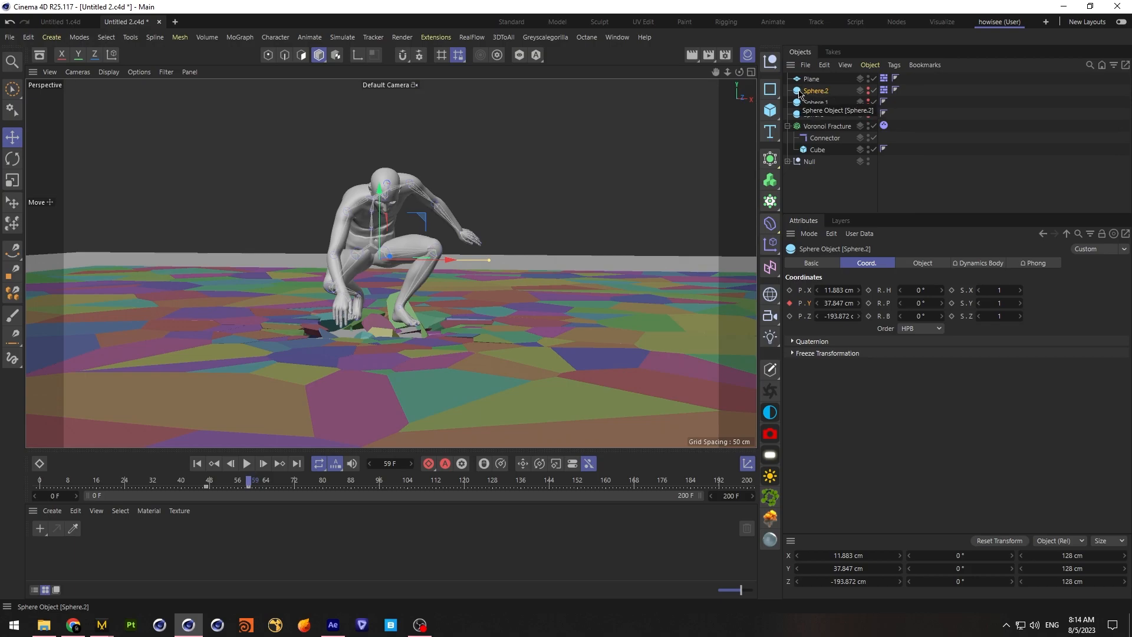
left_click(868, 89)
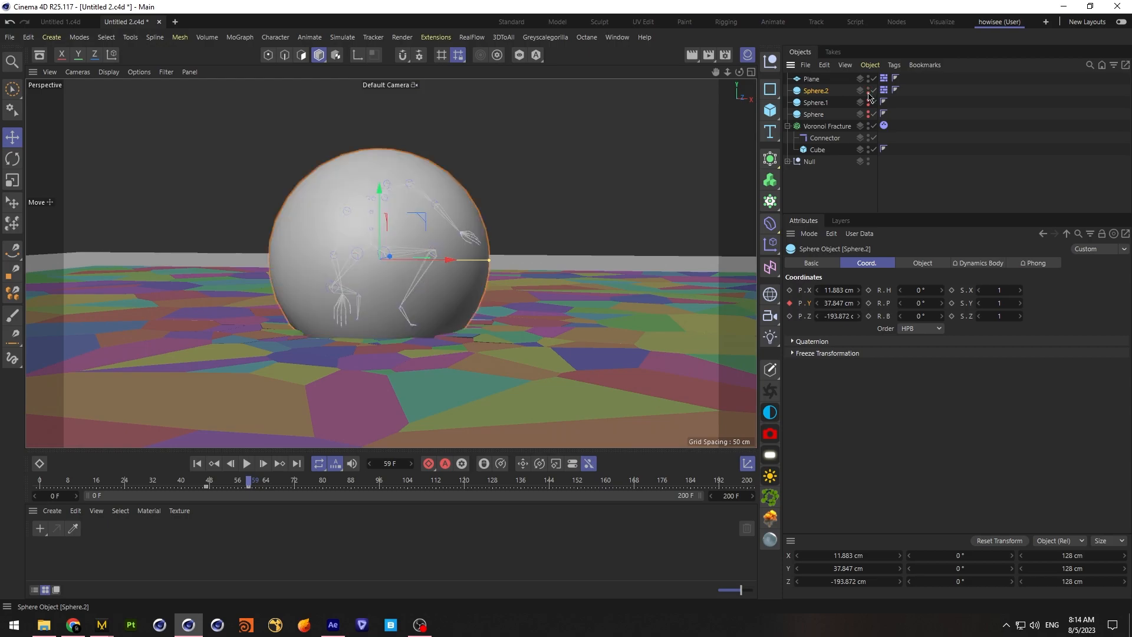
left_click_drag(858, 303, 858, 300)
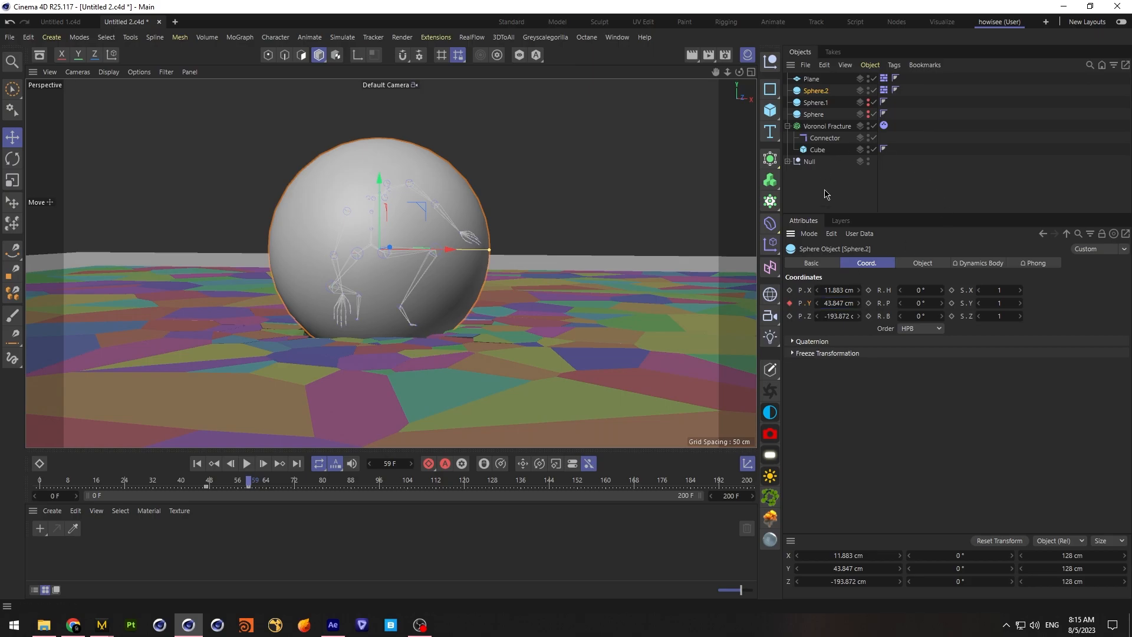
Replay the simulation from the first frame with Sphere.2 shown to examine its contact with the floor
left_click(825, 194)
left_click(197, 463)
left_click(248, 463)
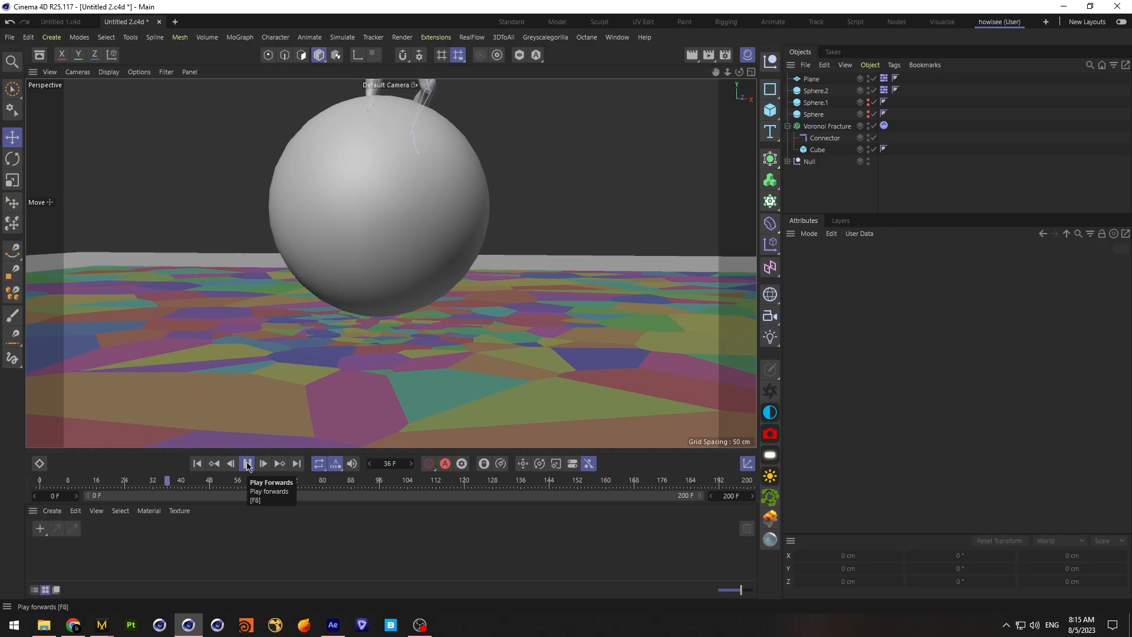
left_click(248, 463)
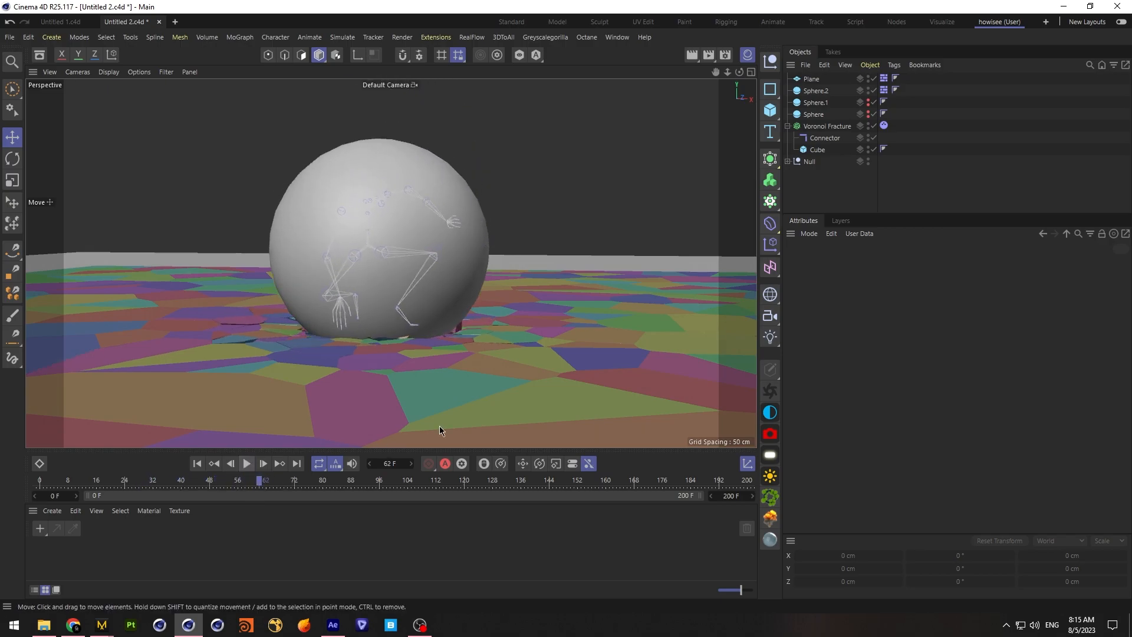
Set the connector's breaking force to 80000 cm and its breaking torque to 80000, and hide Sphere.2
left_click(825, 138)
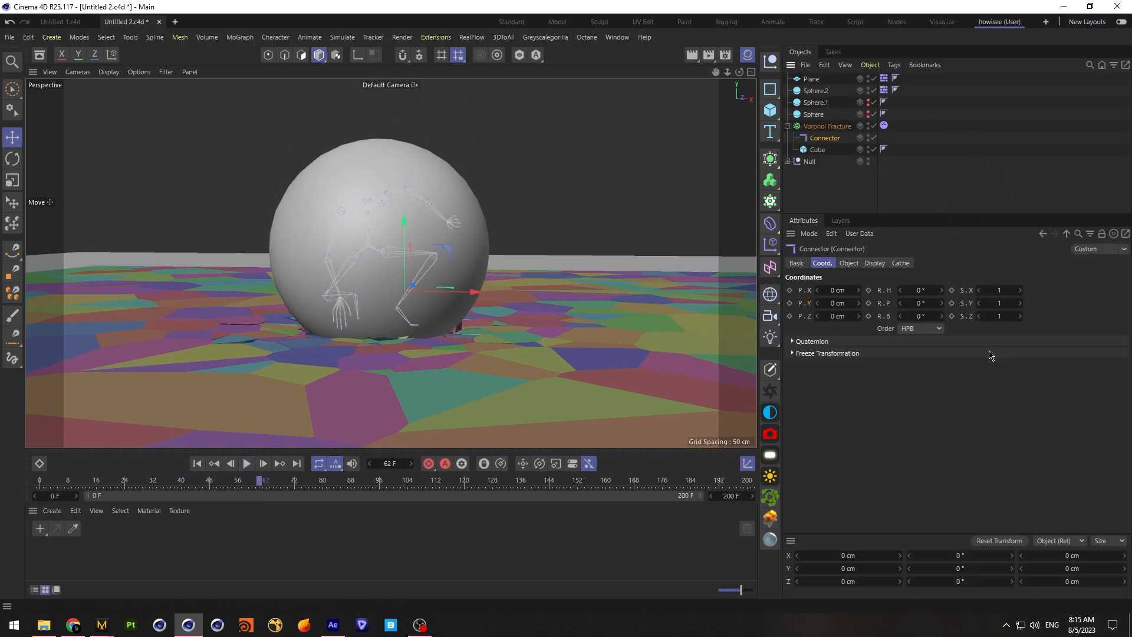
left_click(844, 266)
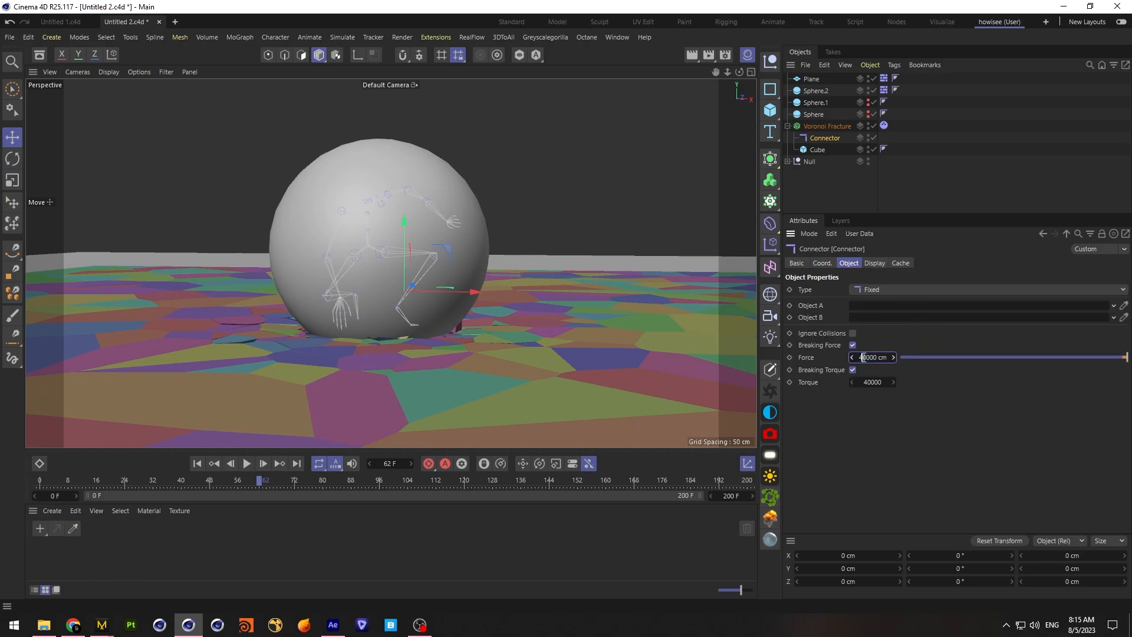
left_click(872, 382)
left_click(868, 89)
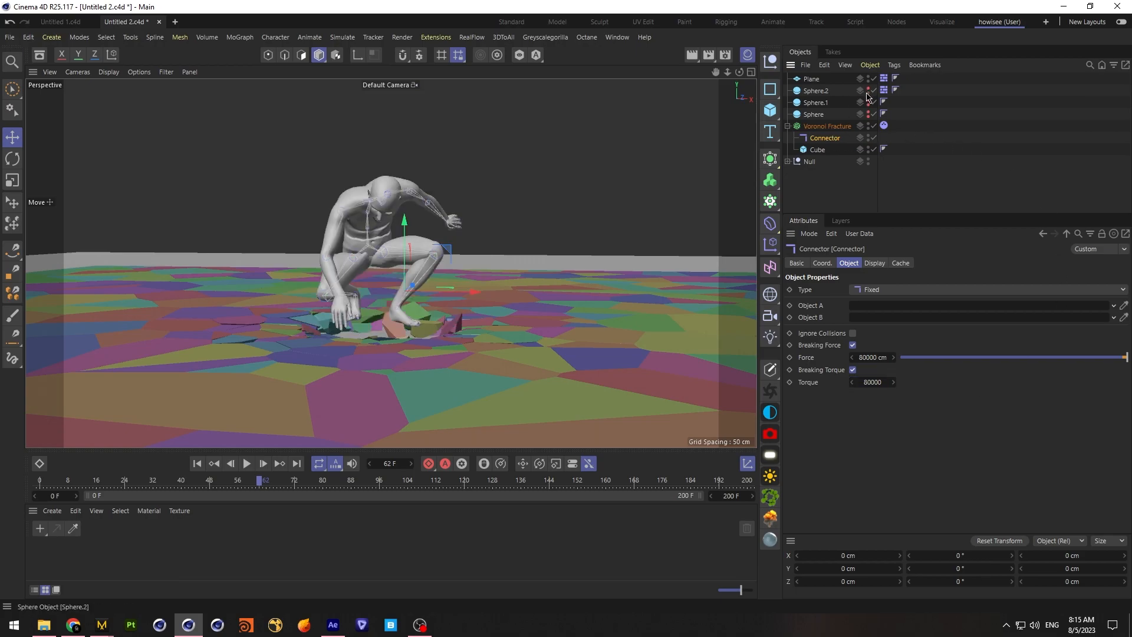
Replay the landing with the stronger connector, examine the broken floor from a lower angle, and return to the first frame
left_click(247, 463)
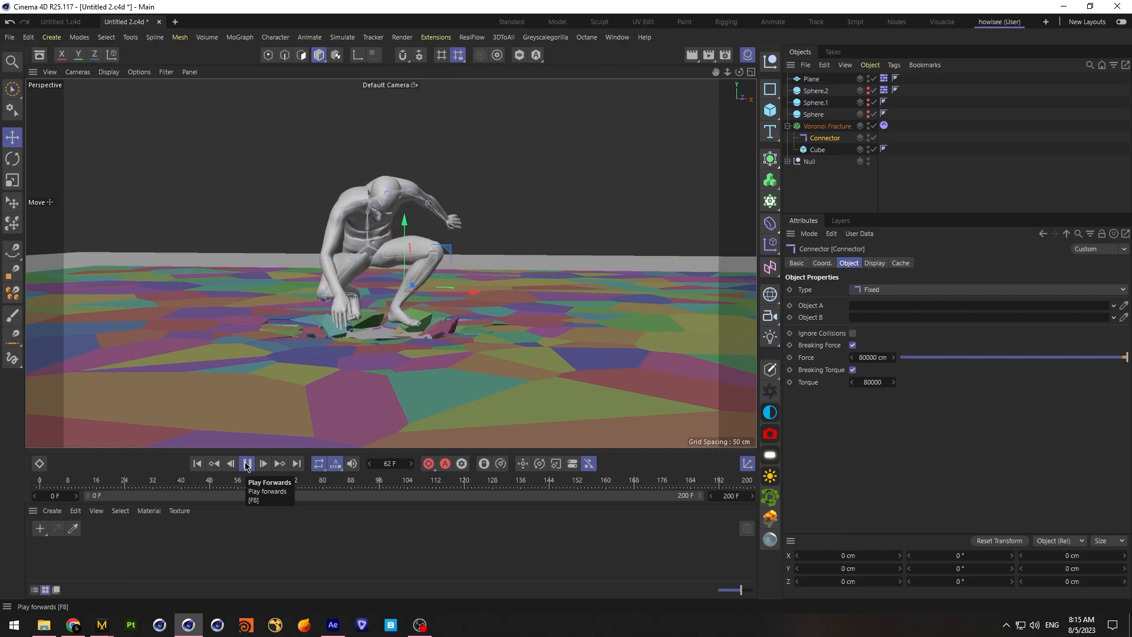
left_click(246, 463)
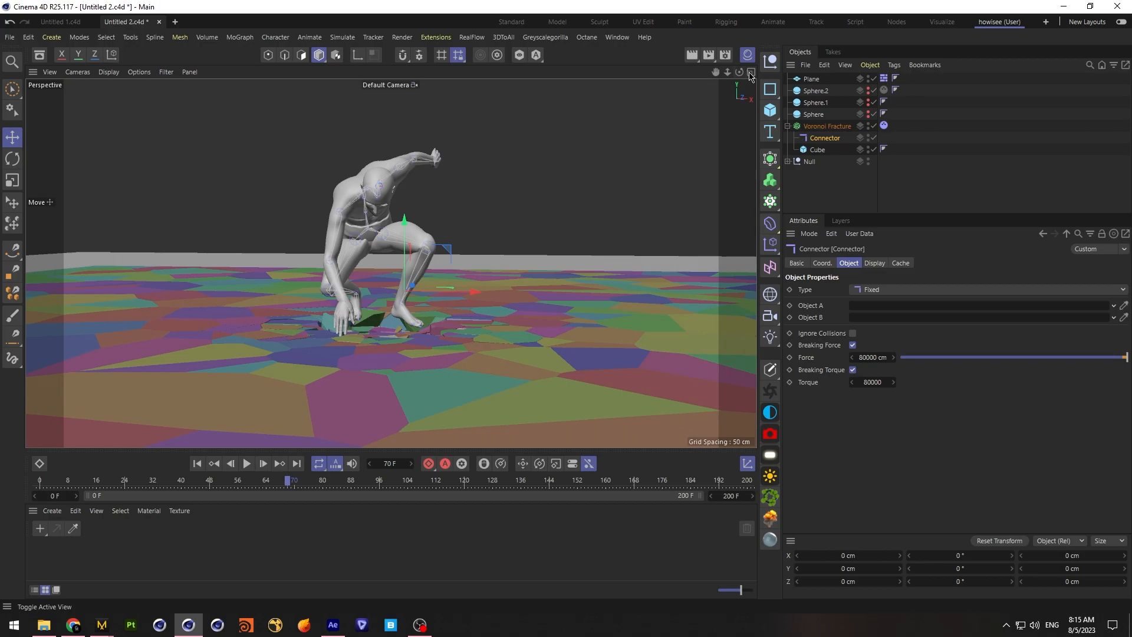
mouse_move(739, 72)
left_mouse_down()
mouse_move(739, 23)
mouse_move(741, 72)
left_mouse_up()
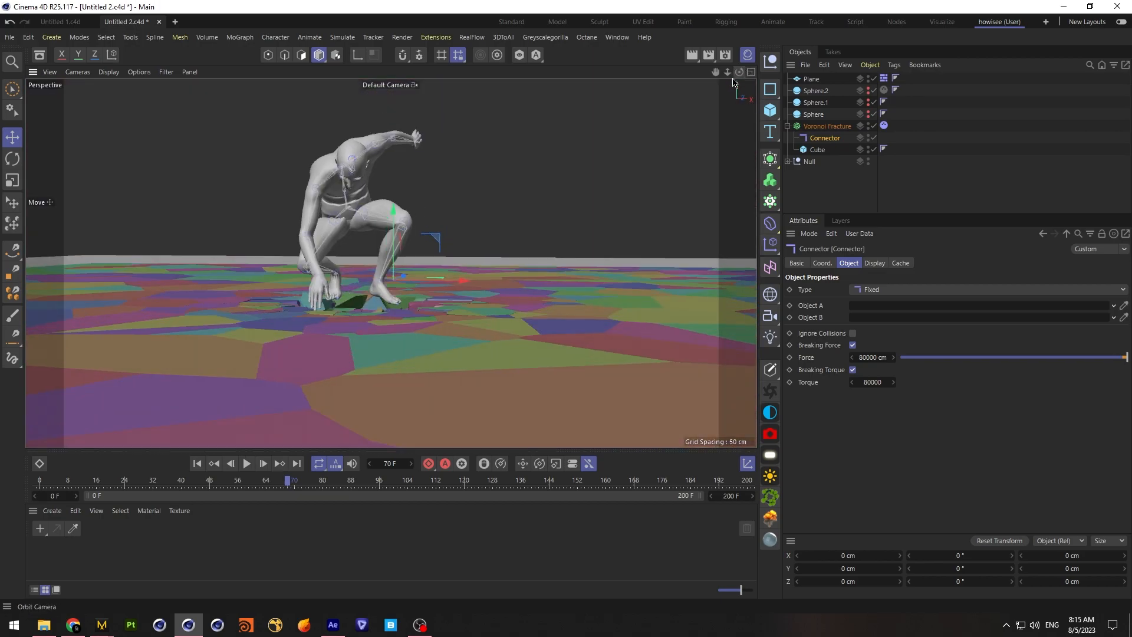
left_click(198, 464)
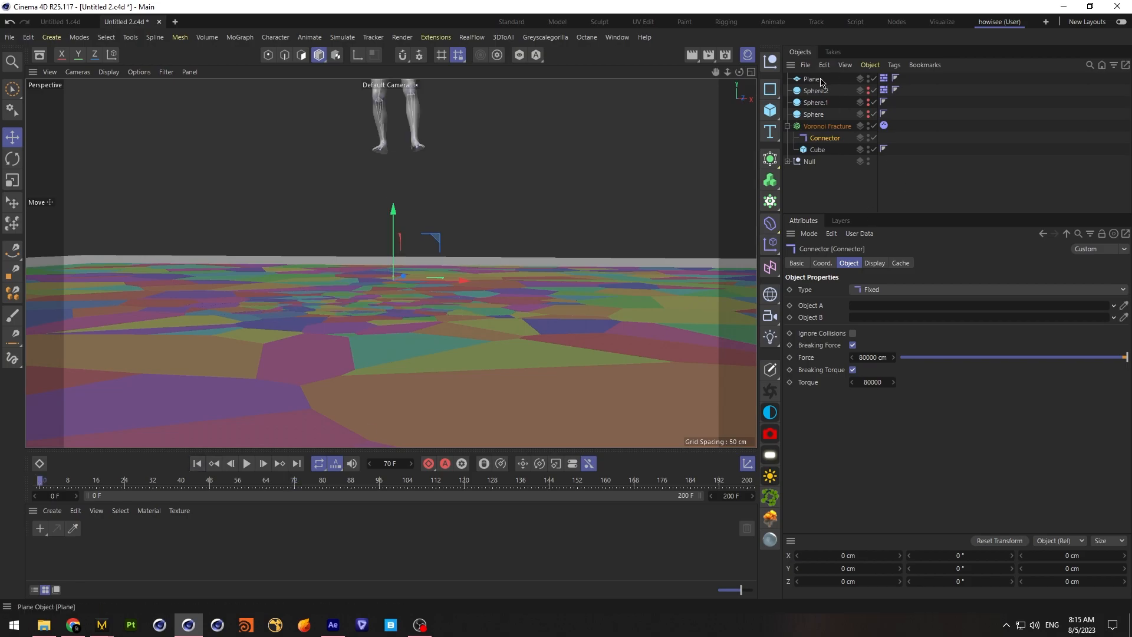
Lower the Plane beneath the fractured floor to about -11.6 cm in Y
left_click(822, 79)
left_click(750, 72)
left_click_drag(349, 264, 333, 243)
left_click_drag(729, 264, 772, 264)
left_click_drag(580, 396, 581, 421)
left_click(385, 72)
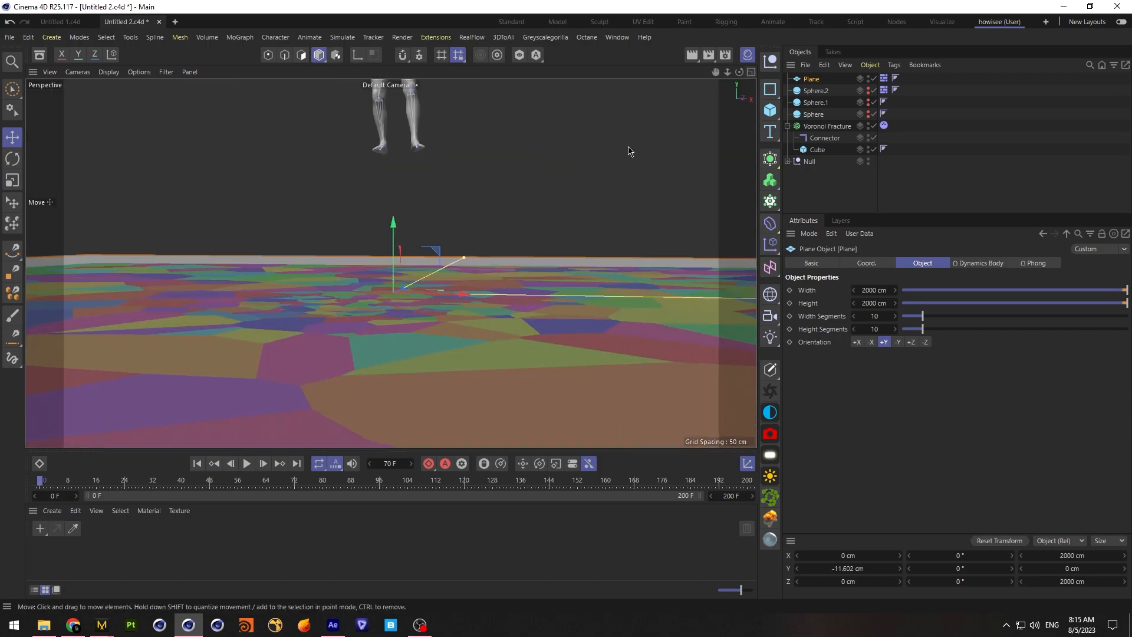
Set the Voronoi Fracture dynamics tag's bounce to 90% and friction to 20%, then play the landing simulation
left_click(883, 125)
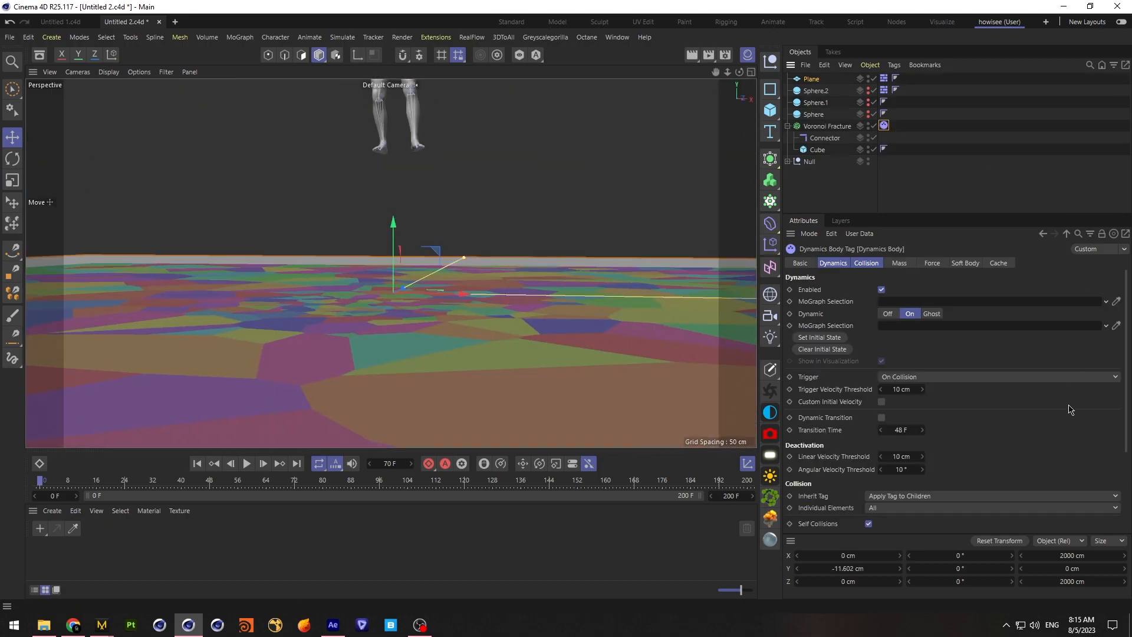
scroll(1124, 408, "down", 4)
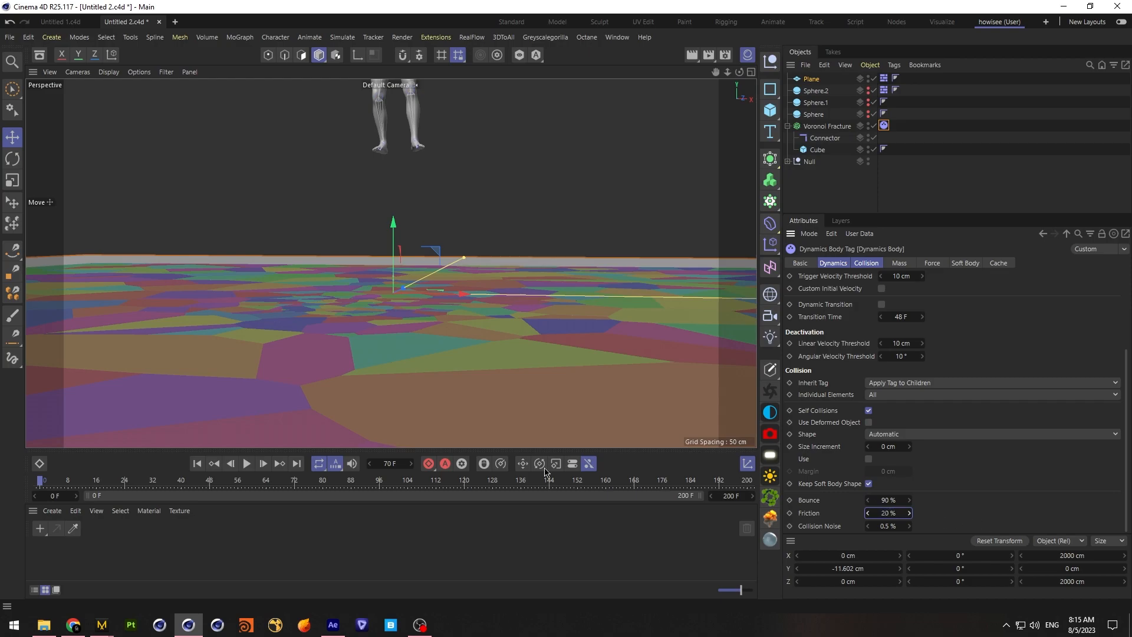
left_click(247, 463)
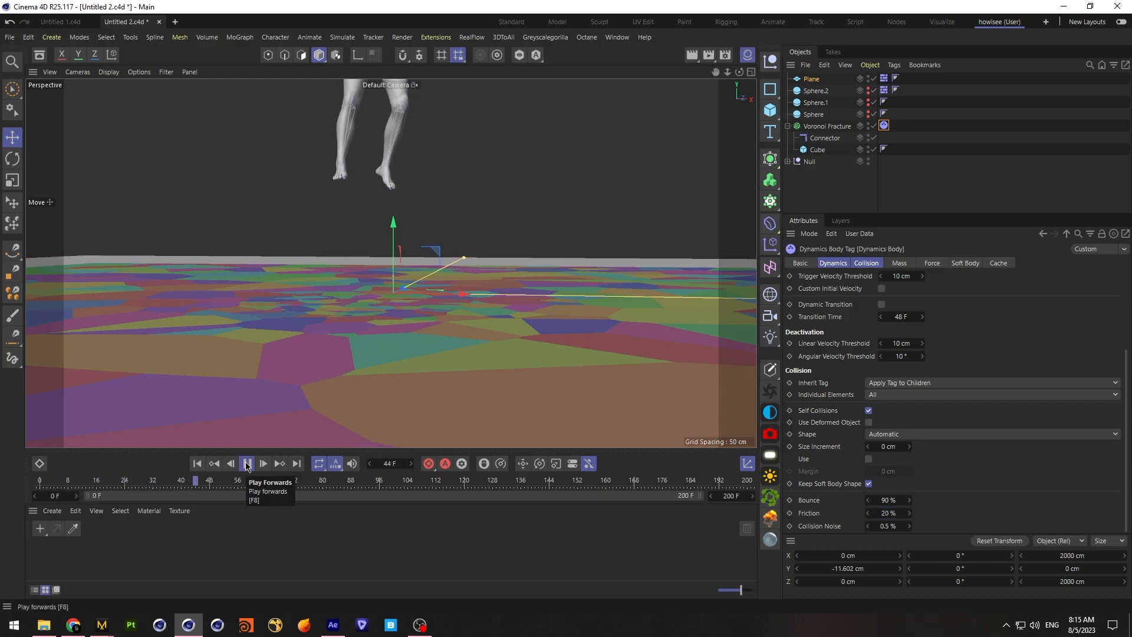
left_click(247, 463)
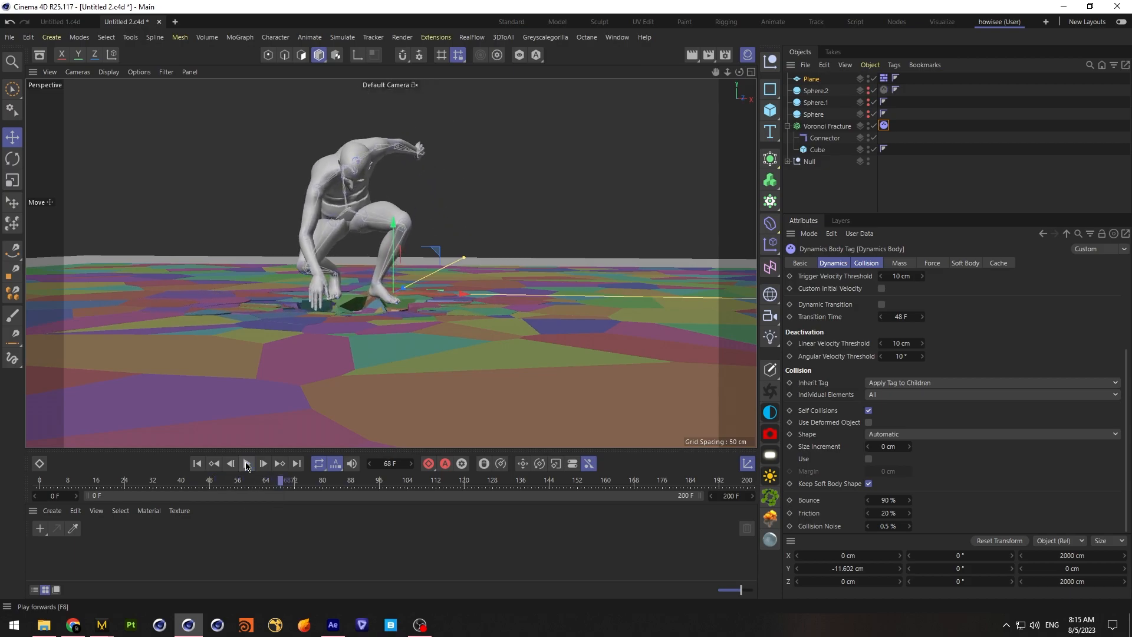
Set the radius of Sphere.2 to 80 cm
left_click(825, 92)
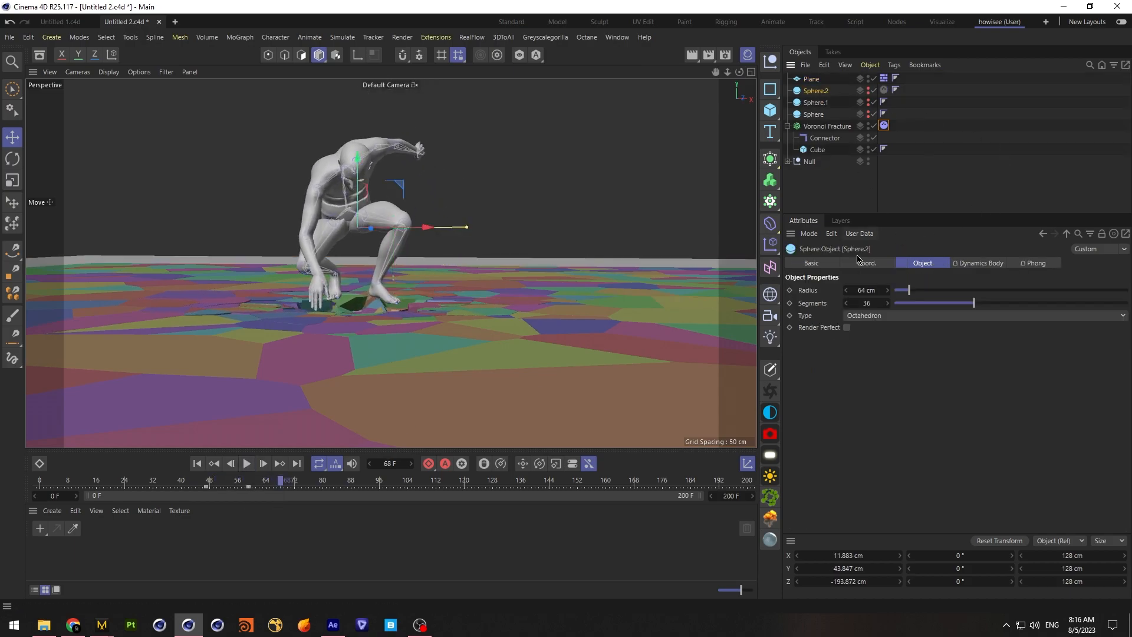
left_click(866, 262)
left_click(923, 264)
type("80")
key("Return")
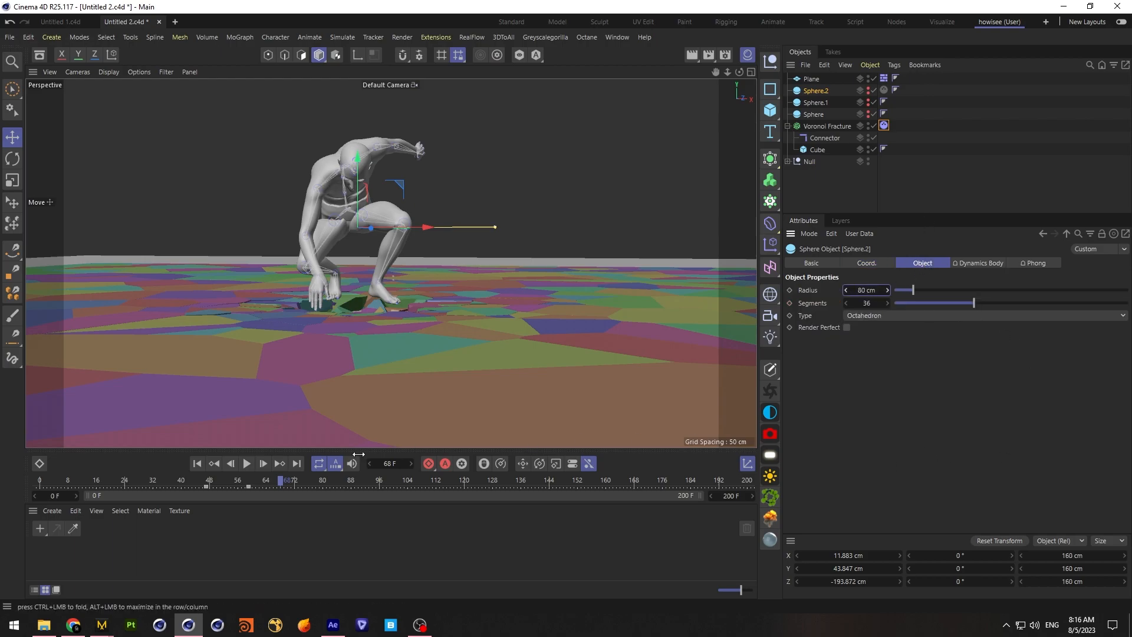
Replay the landing from the first frame to examine how the larger collider breaks the floor
left_click(197, 463)
left_click(246, 464)
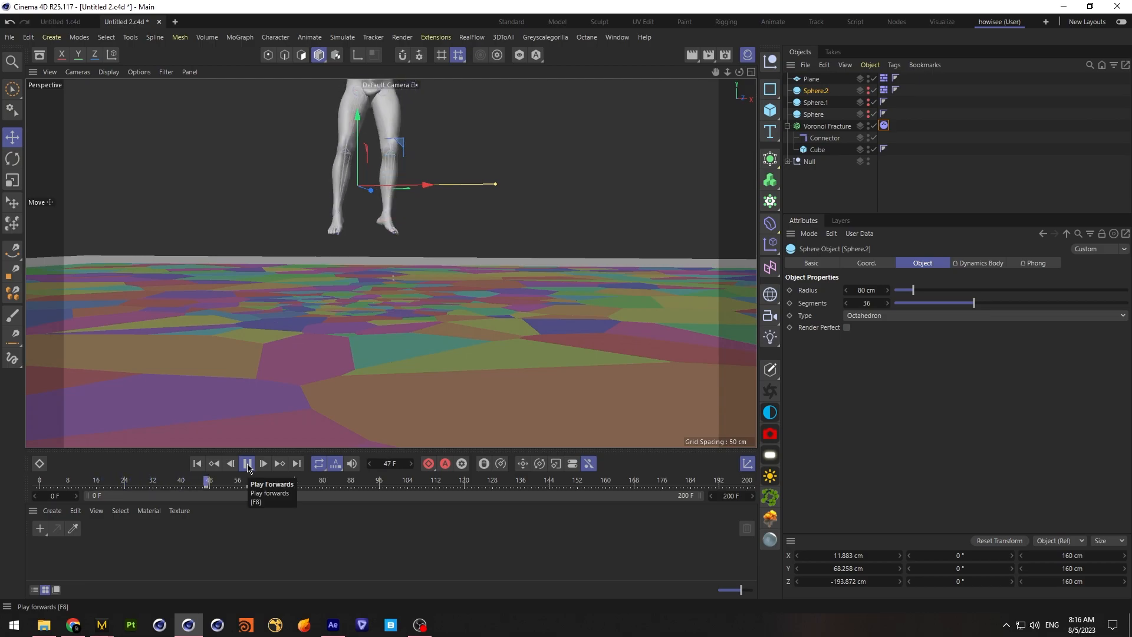
left_click(247, 463)
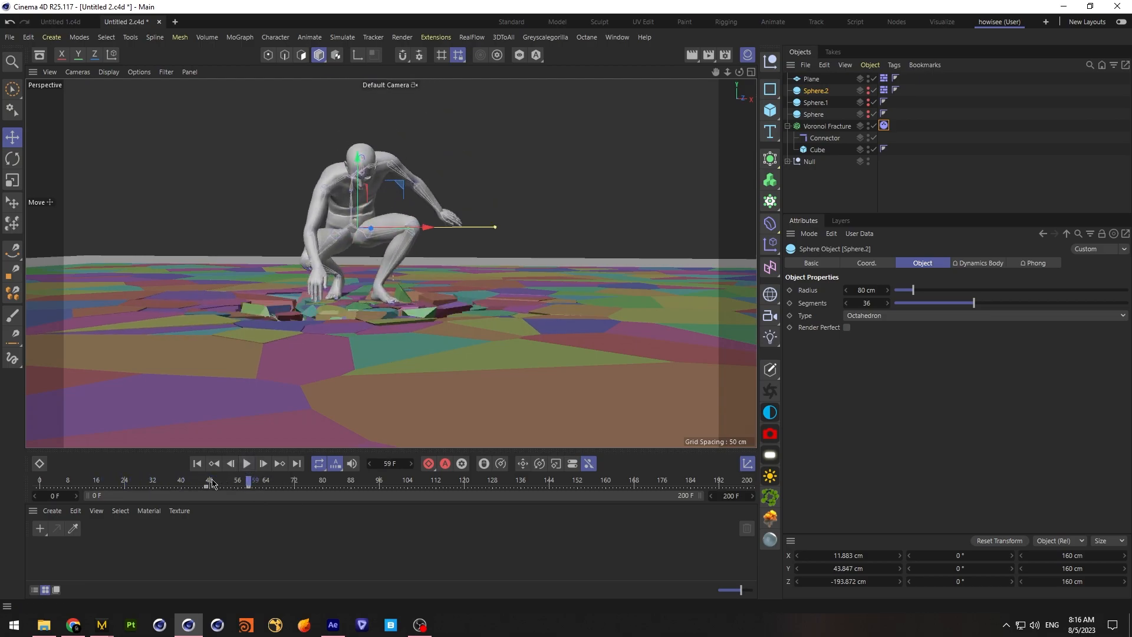
Show Sphere.2, raise it to about 94.26 cm in Y at frame 47, and update its position keyframe
left_click(869, 89)
left_click(41, 482)
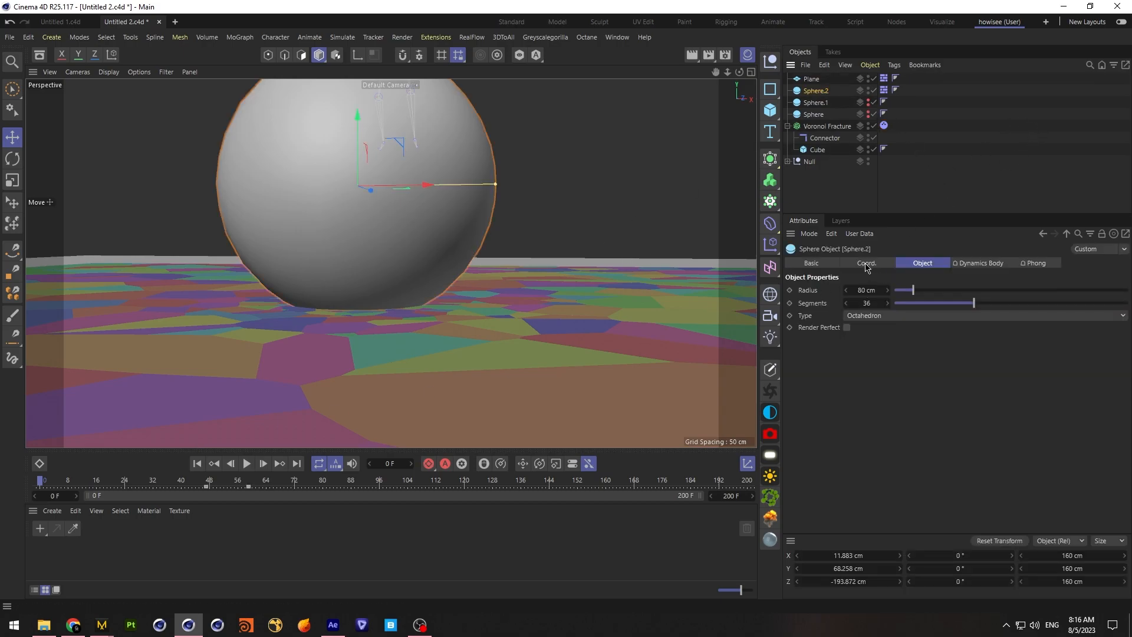
left_click(206, 482)
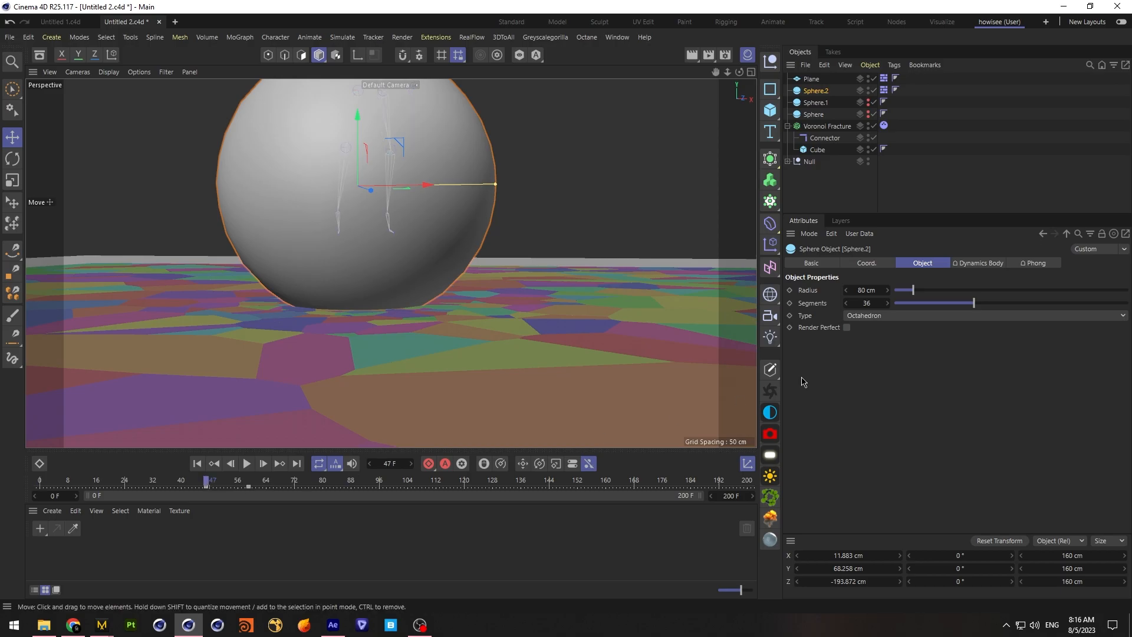
left_click(866, 263)
left_click_drag(846, 303, 862, 303)
left_click(790, 303)
Scrub through Sphere.2's descent into the floor, return to the first frame, and hide the sphere
left_click_drag(207, 483, 254, 479)
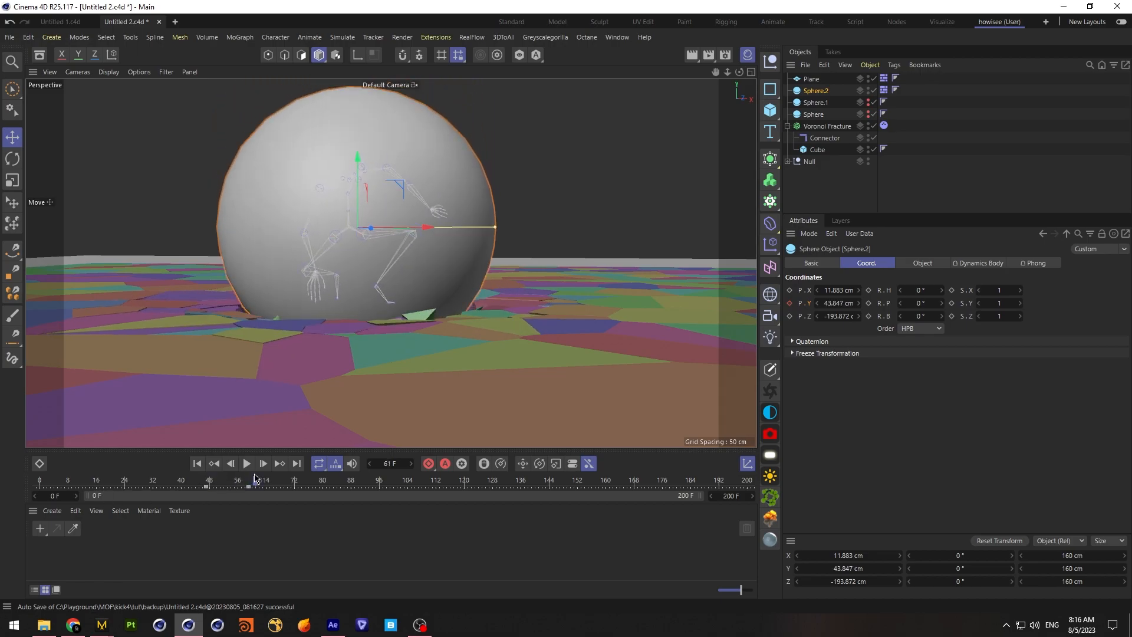
left_click(198, 465)
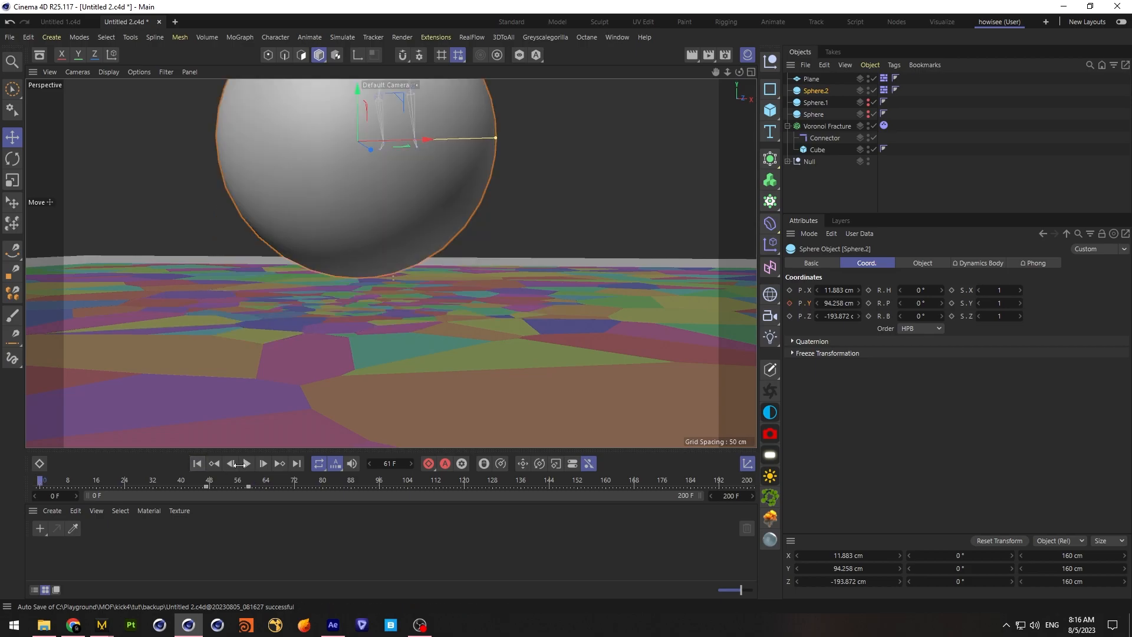
left_click(868, 89)
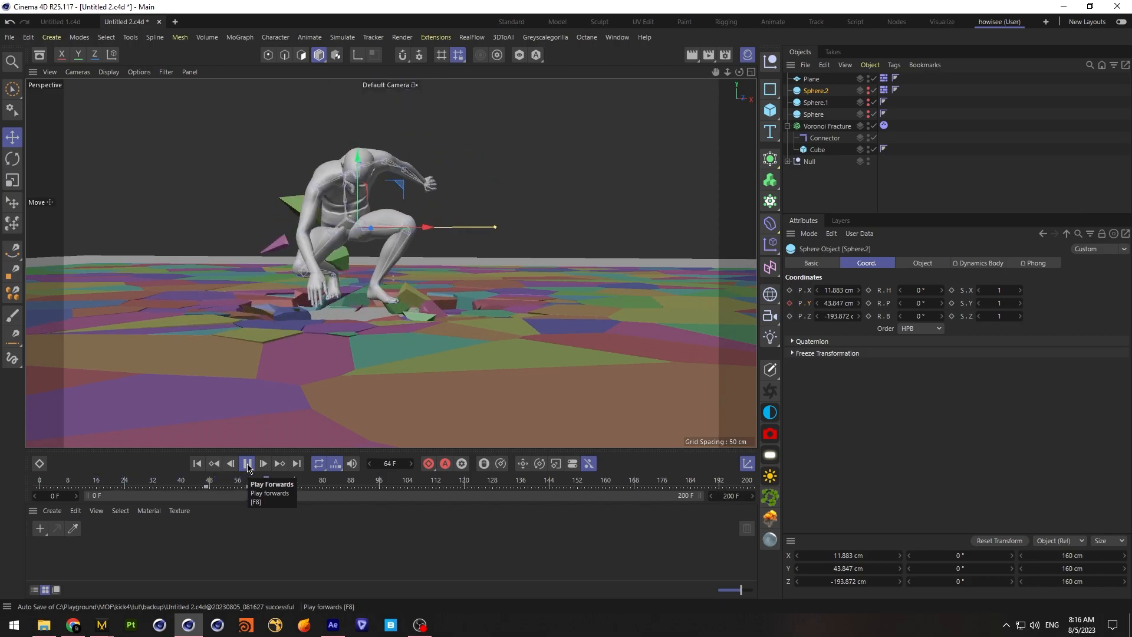
Replay the simulation with the raised collider and examine how the fractured pieces scatter around the character
left_click(248, 466)
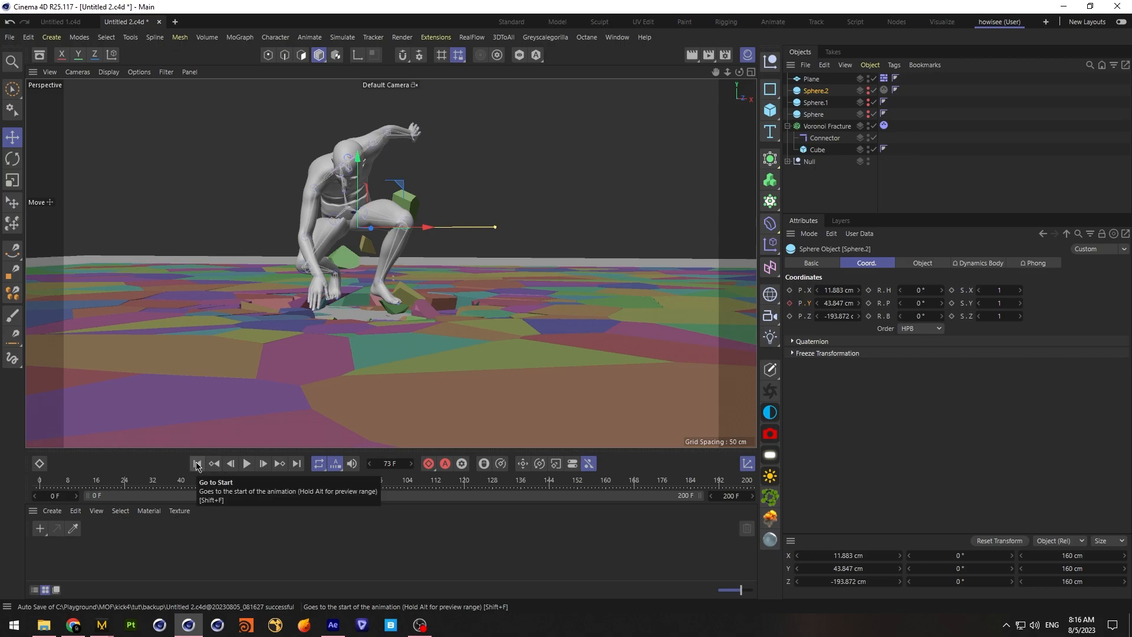
left_click(247, 464)
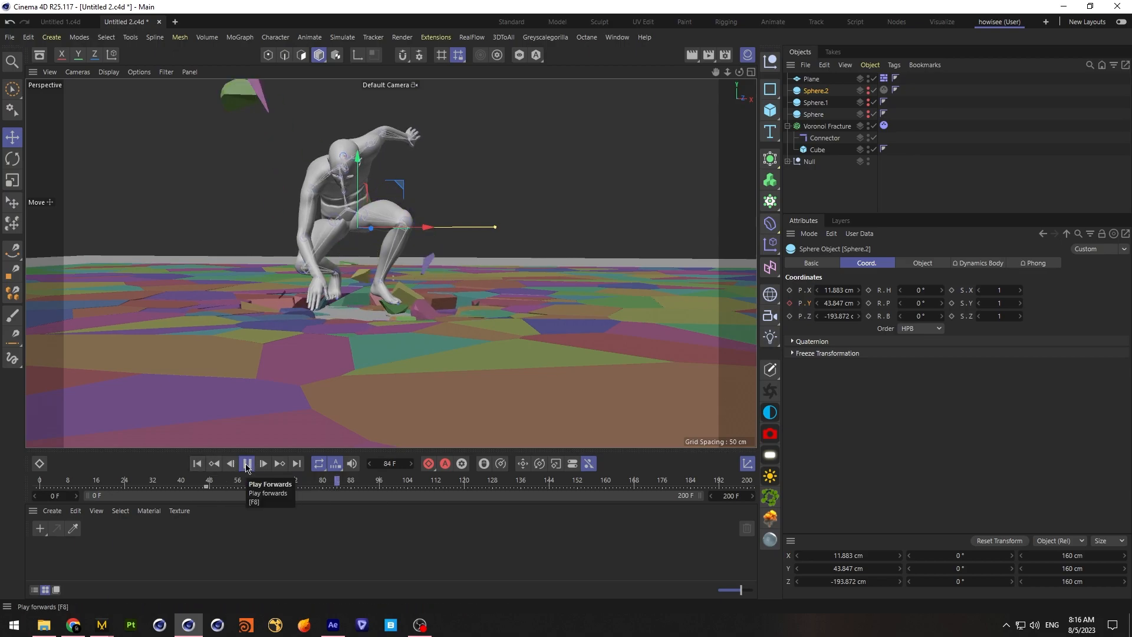
left_click(196, 464)
left_click(247, 464)
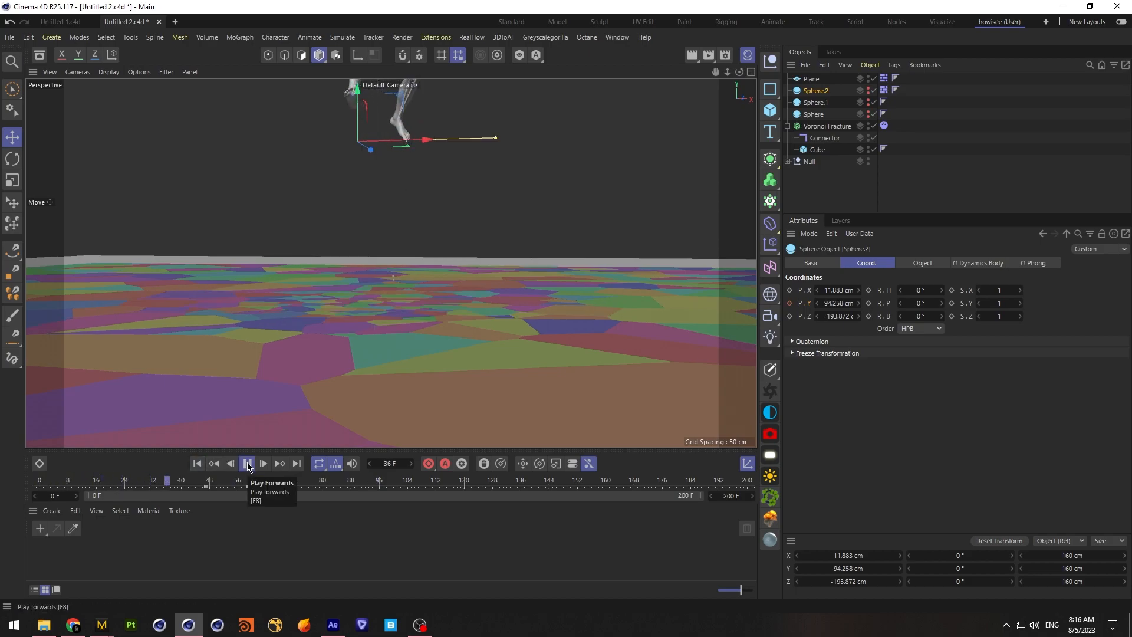
Set the connector's breaking force to 40000 cm and its breaking torque to 40000
left_click(824, 139)
left_click(848, 263)
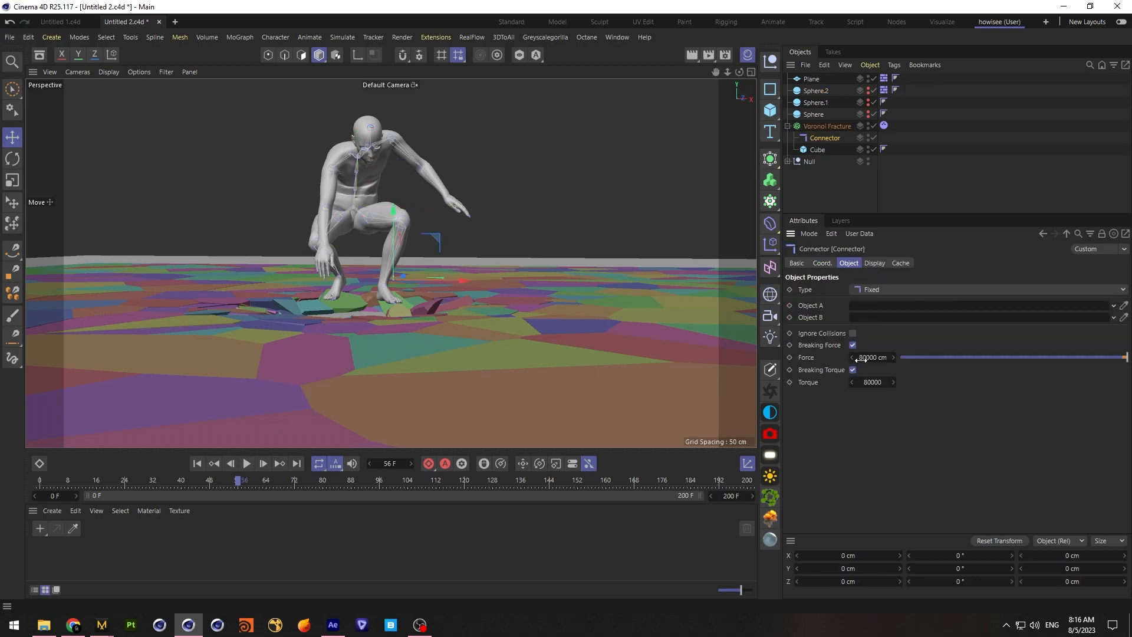
left_click(864, 383)
Replay the landing with the weaker connector and return to the first frame
left_click(199, 464)
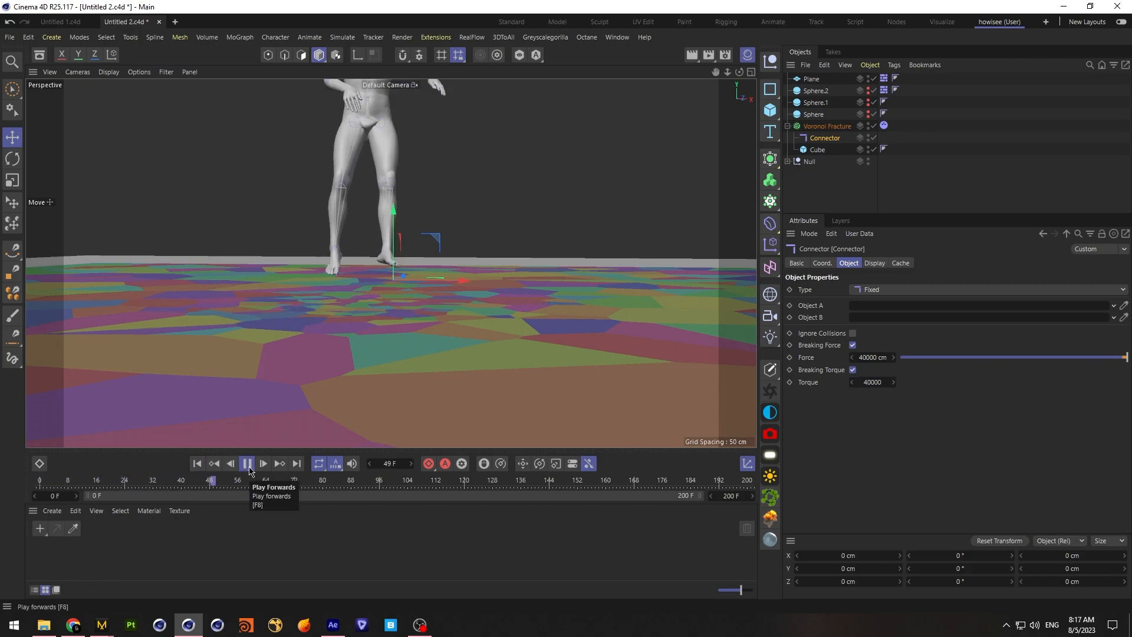
left_click(248, 465)
left_click(198, 467)
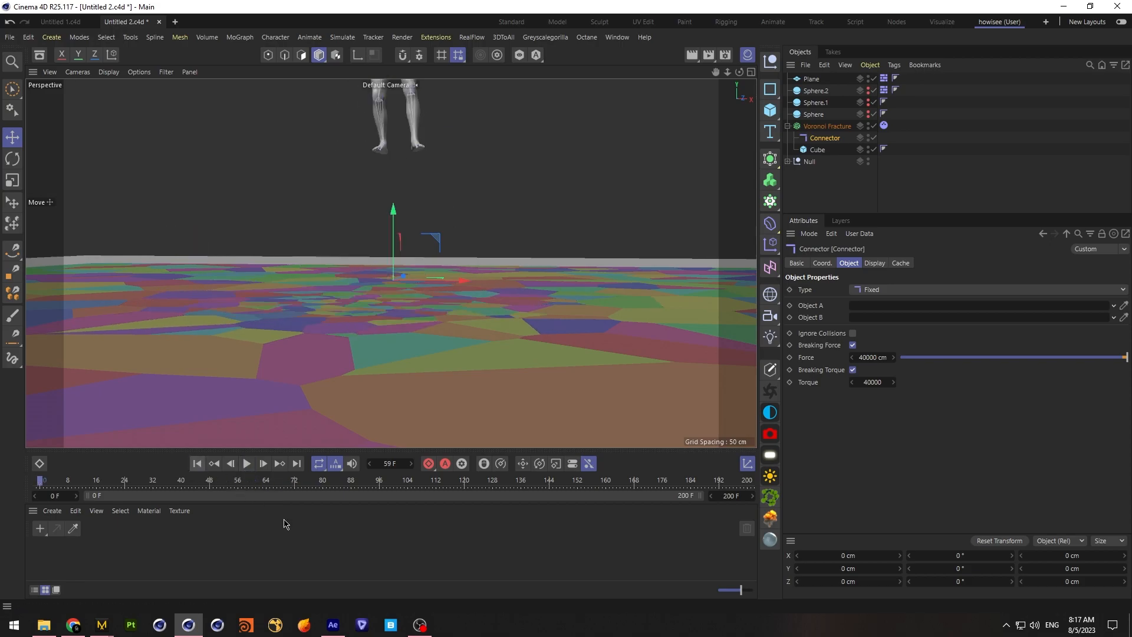
Open the expert dynamics options in the project settings
key("ctrl+d")
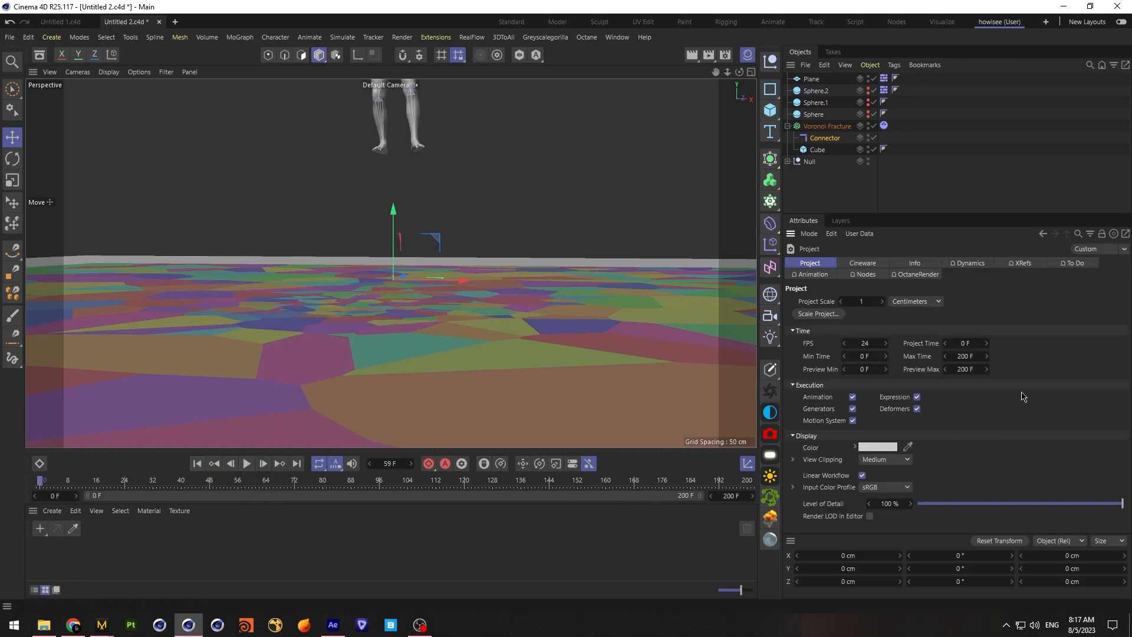
left_click(971, 265)
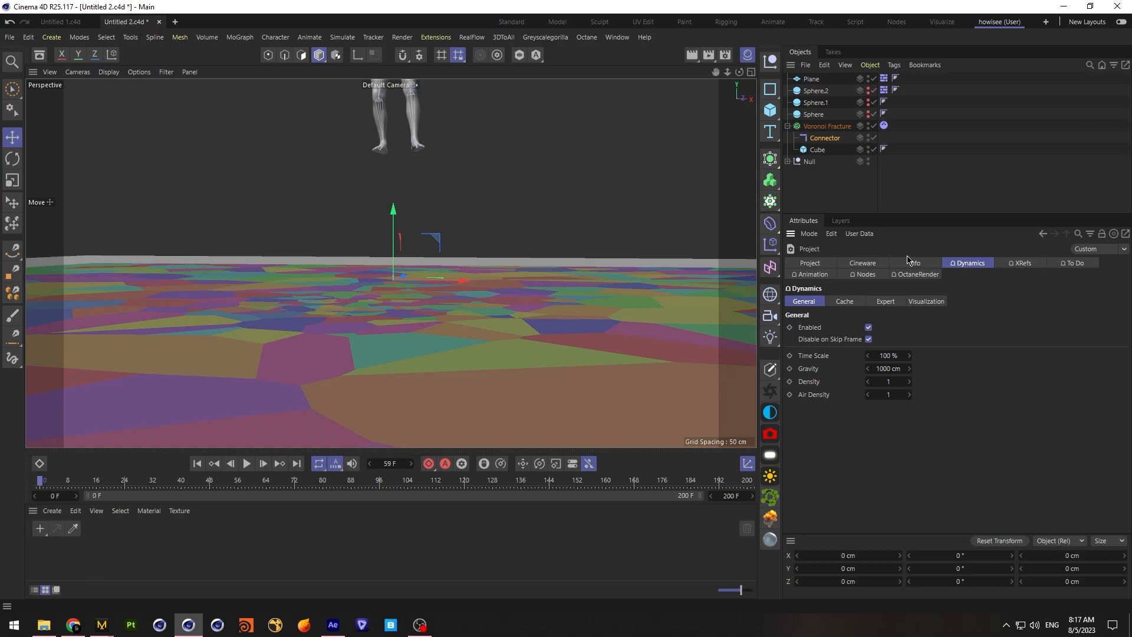
left_click(885, 301)
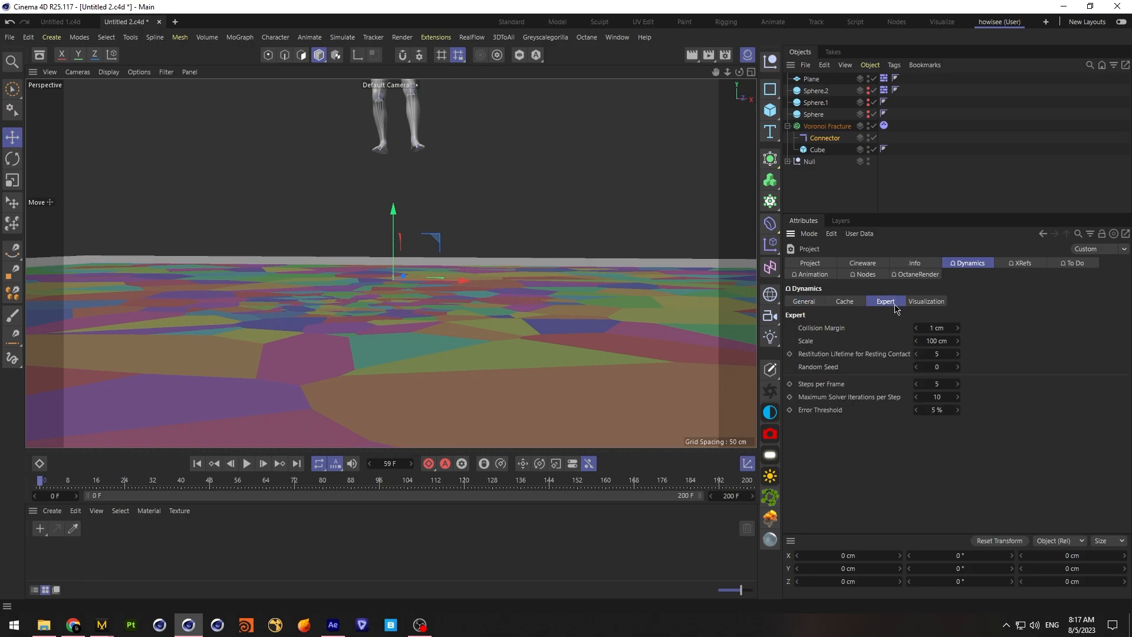
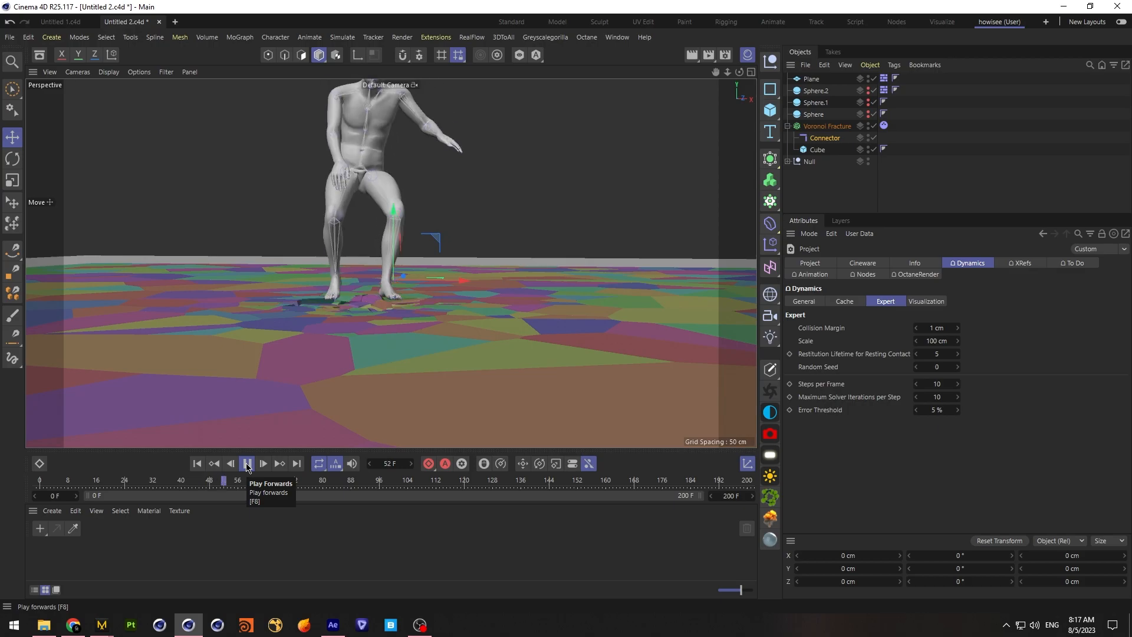
Stop the playback and set the connector's breaking force to 80000 cm and its breaking torque to 80000
left_click(248, 464)
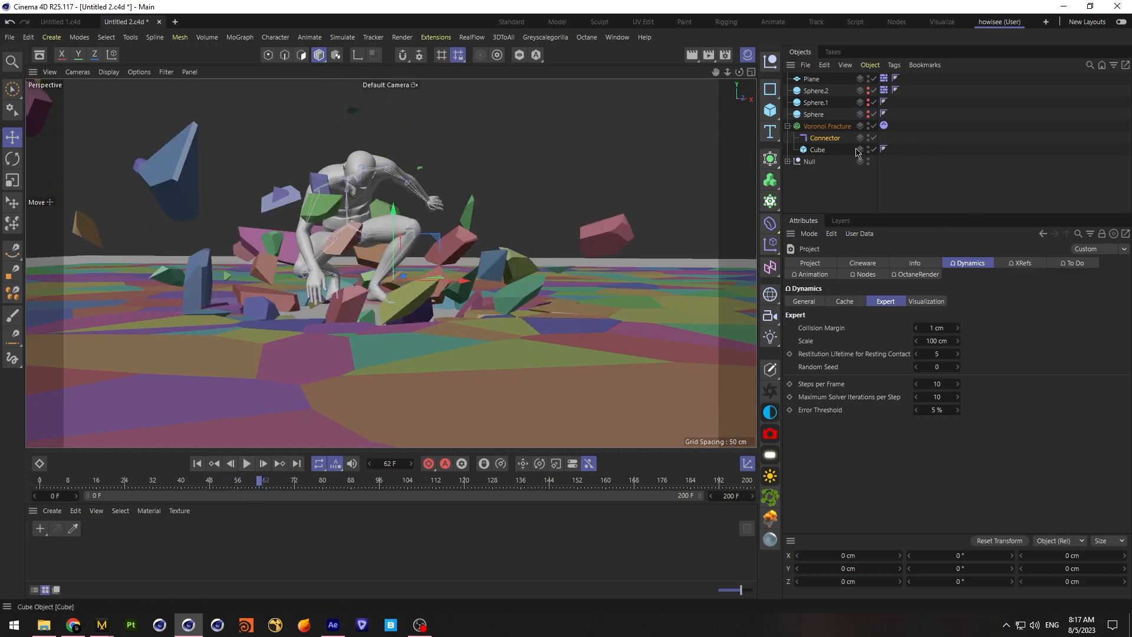
left_click(835, 140)
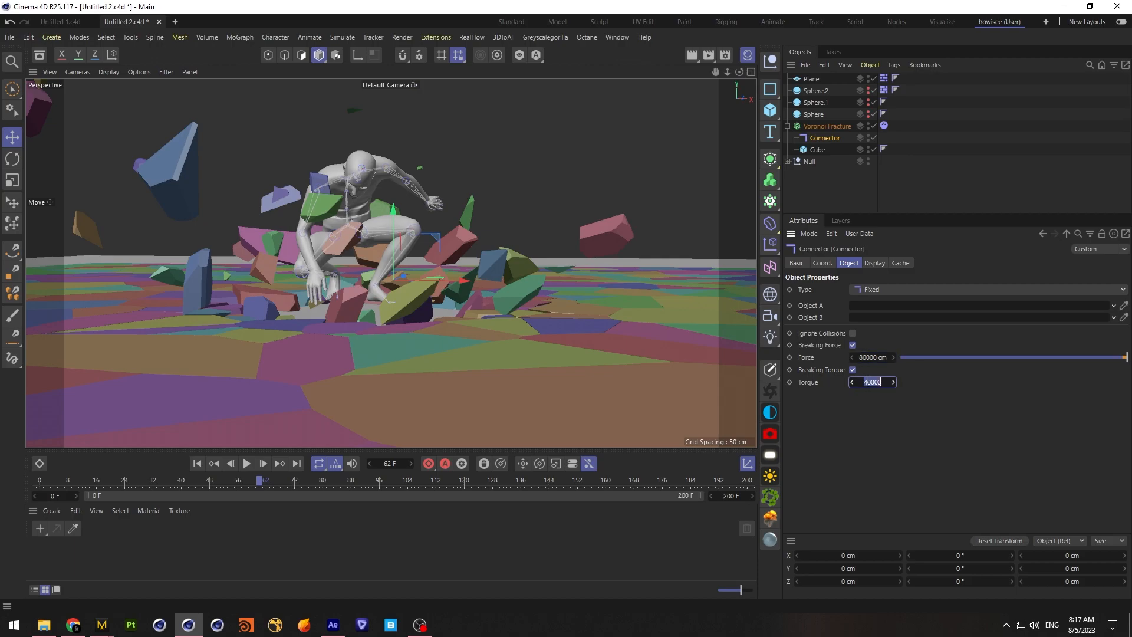
Replay the landing from the first frame with the stronger connector and scrub on to frame 67
left_click(197, 464)
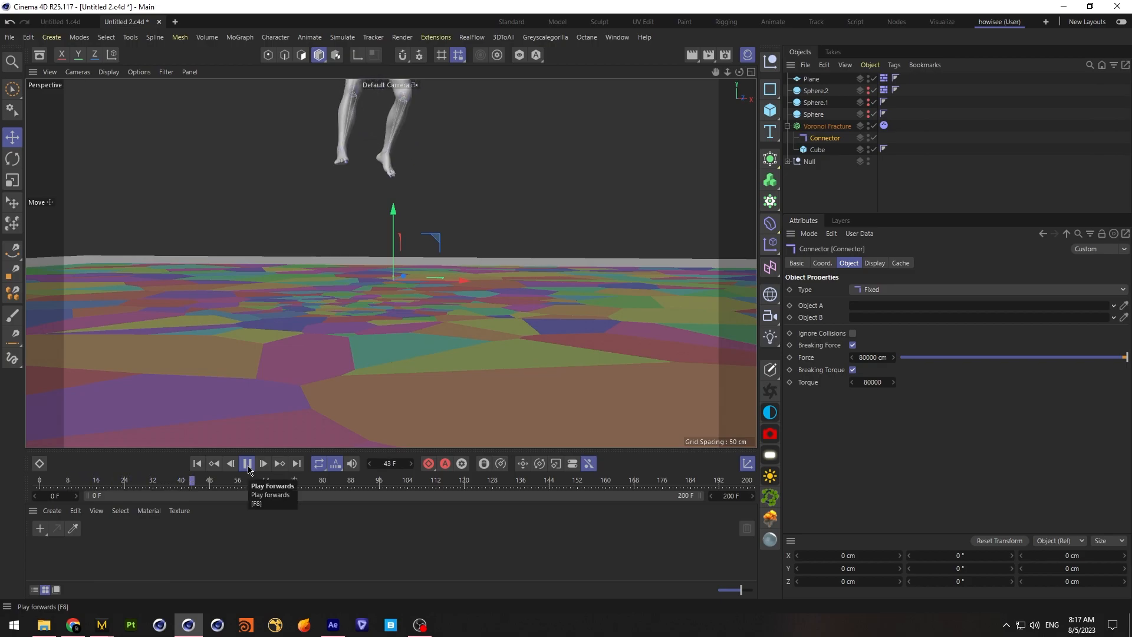
left_click(247, 466)
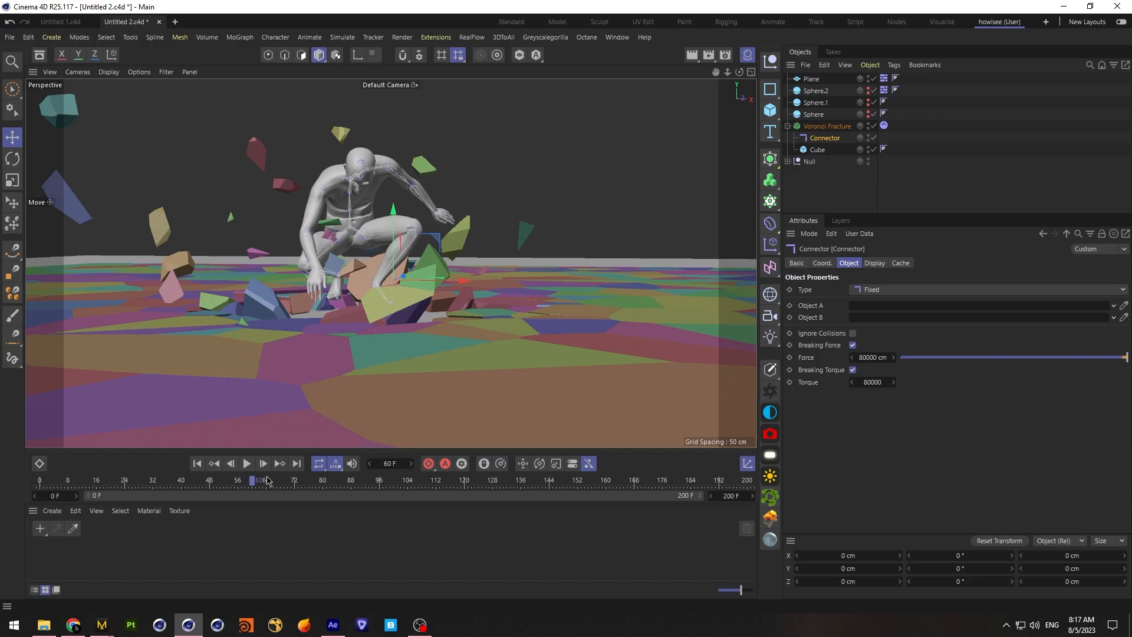
left_click_drag(254, 482, 277, 482)
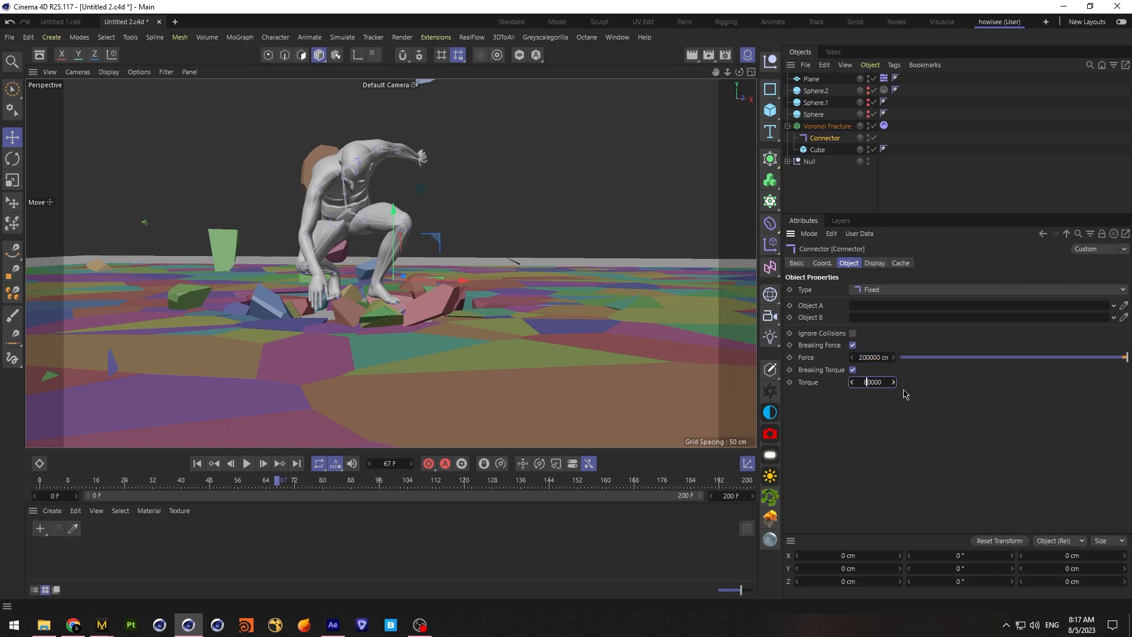
Set the connector's breaking force to 200000 cm and breaking torque to 200000, and replay the landing from the first frame
type("0")
left_click(198, 464)
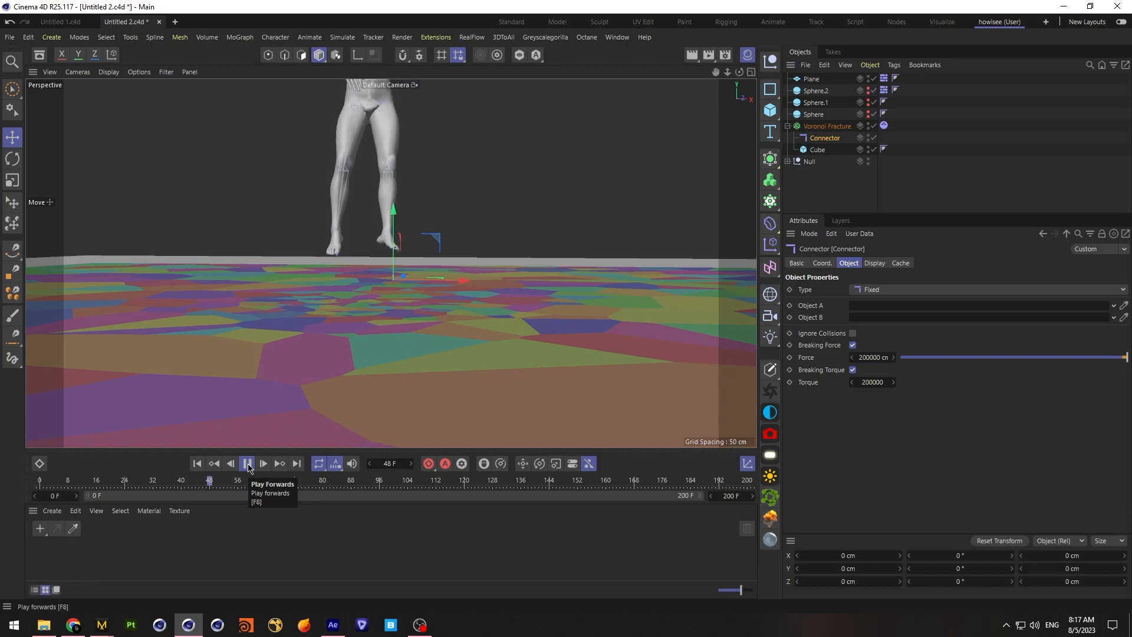
left_click(248, 466)
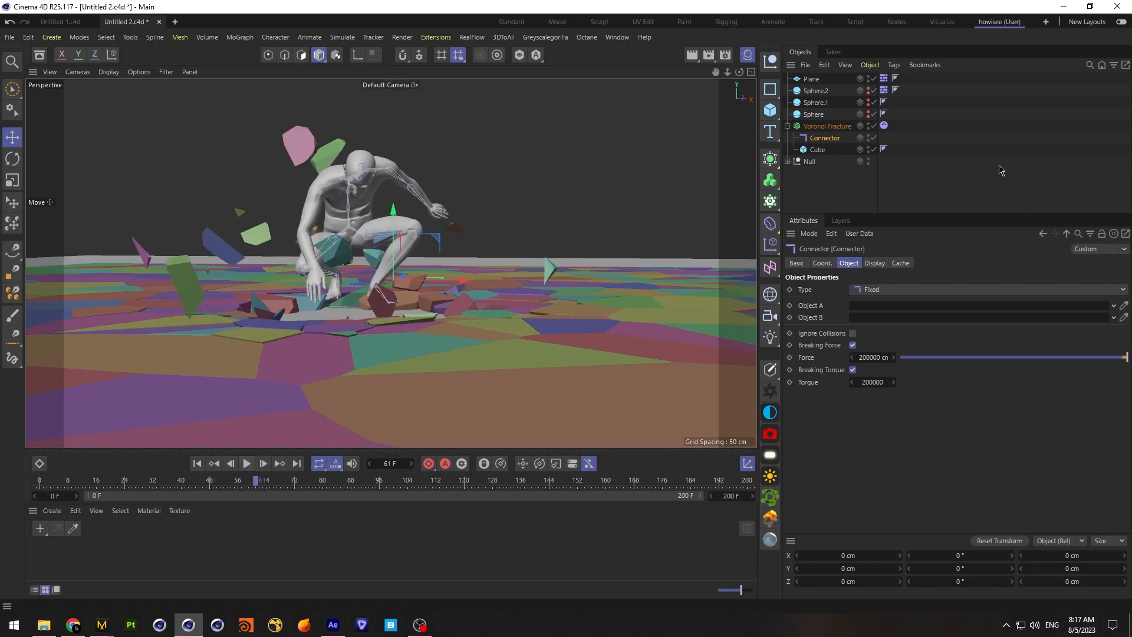
Set the collision bounce of the Voronoi Fracture's dynamics tag to 20% and replay the landing, returning to the first frame
left_click(883, 125)
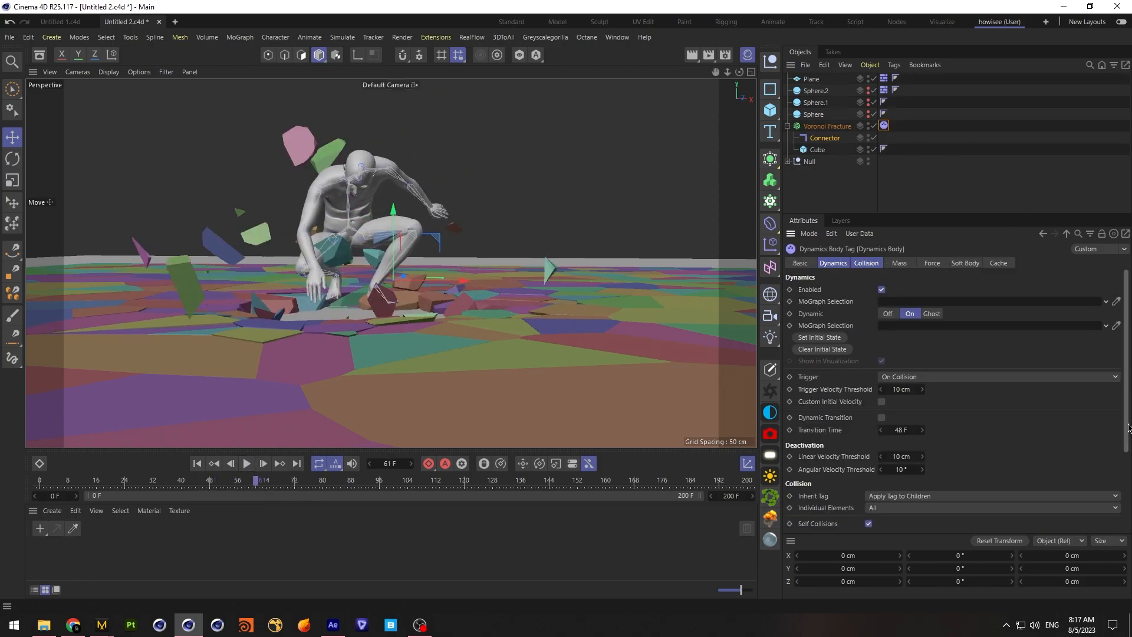
left_click_drag(1128, 426, 1116, 523)
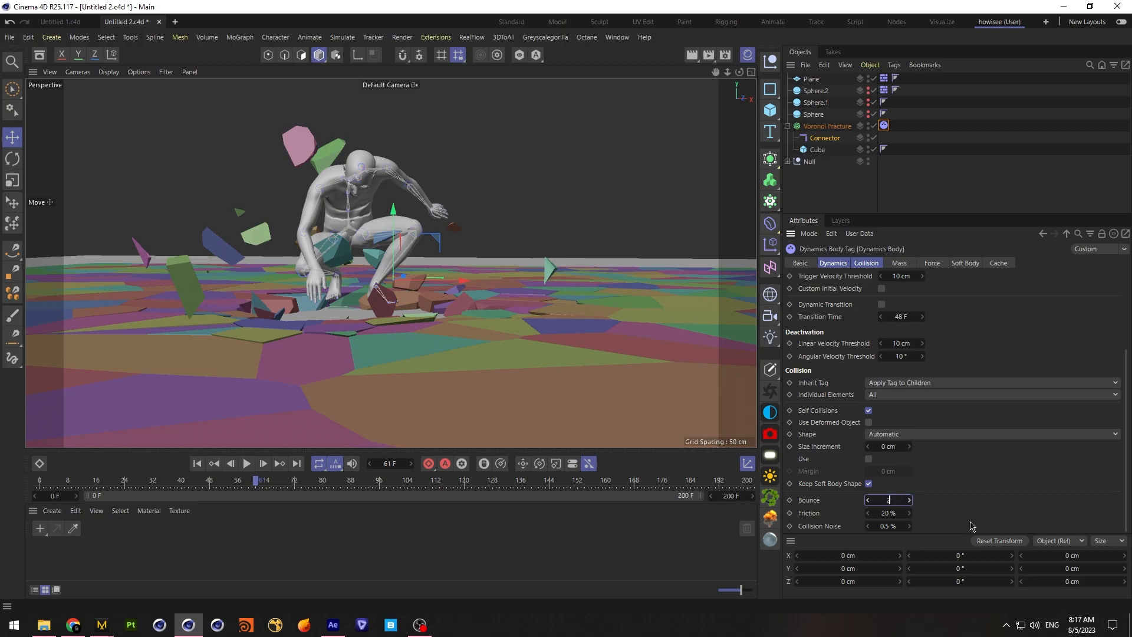
left_click(248, 464)
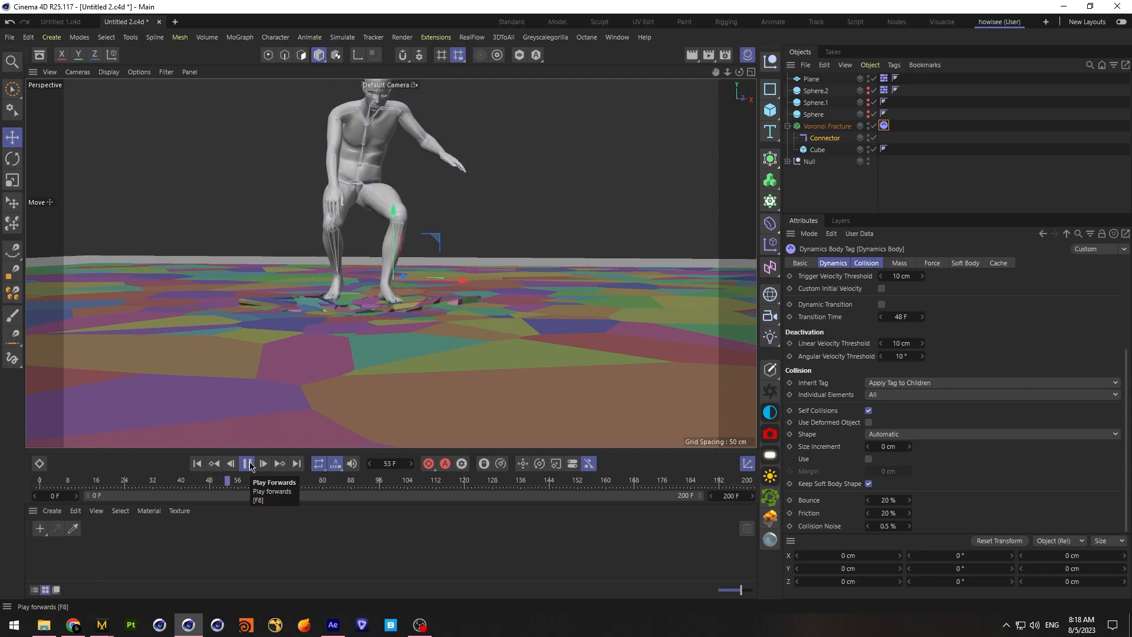
left_click(248, 464)
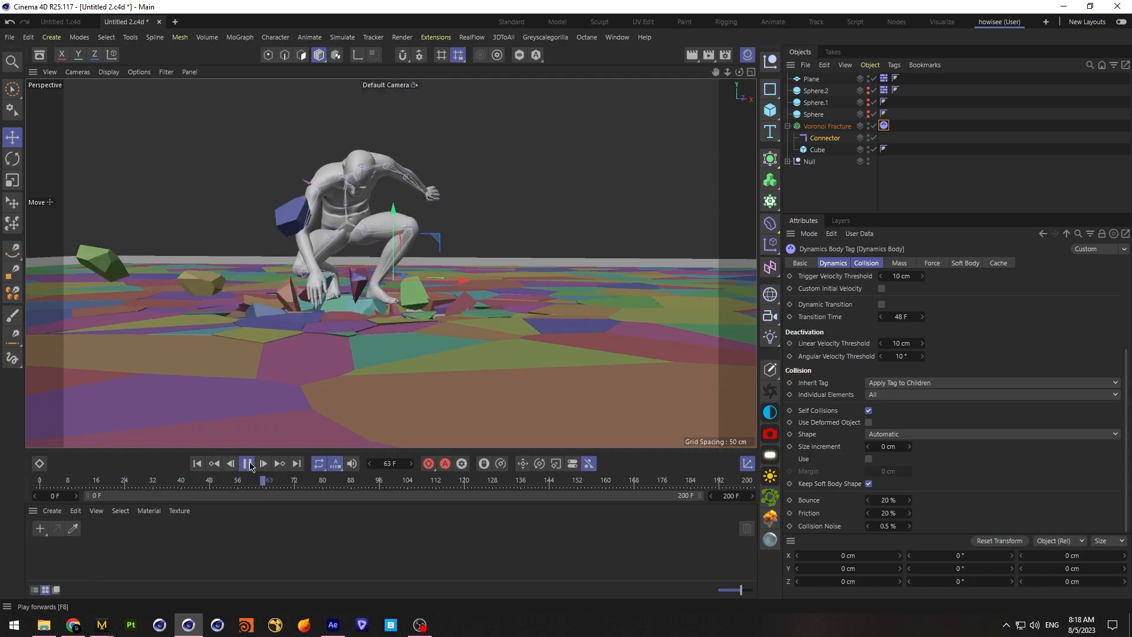
left_click(247, 464)
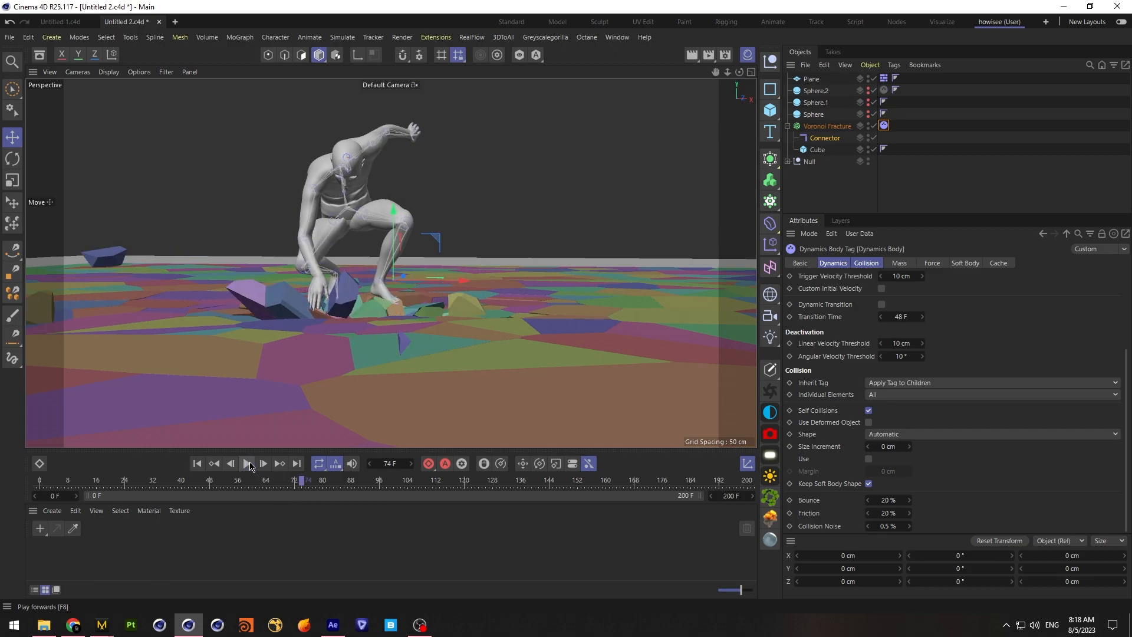
left_click(197, 463)
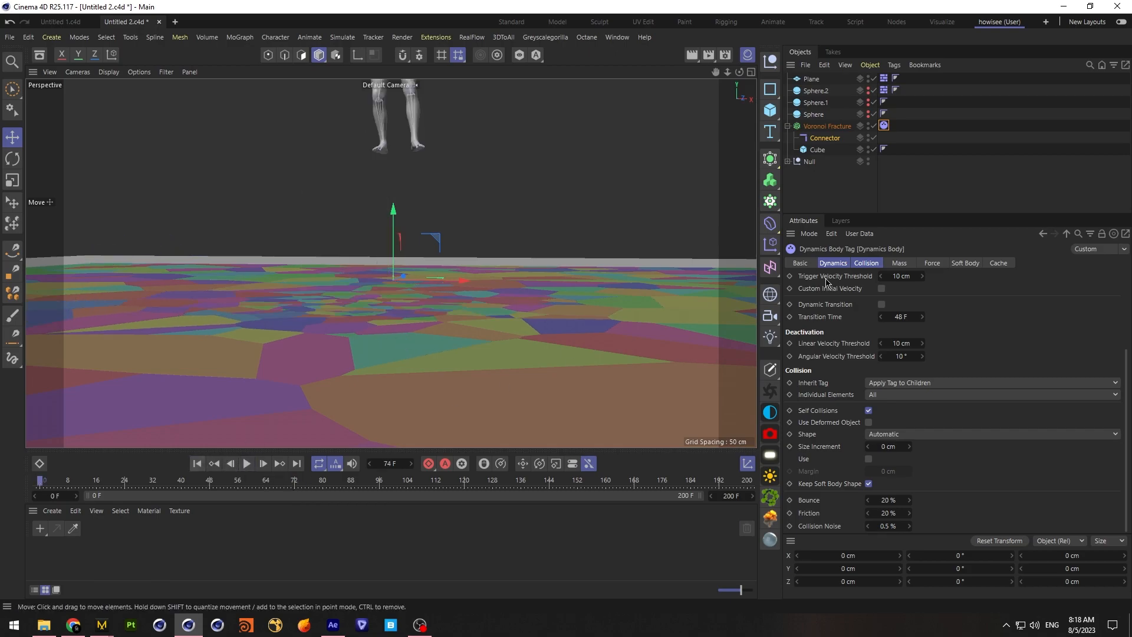
Set the point amount of the Sphere.1 source in the Voronoi Fracture to 500
left_click(827, 126)
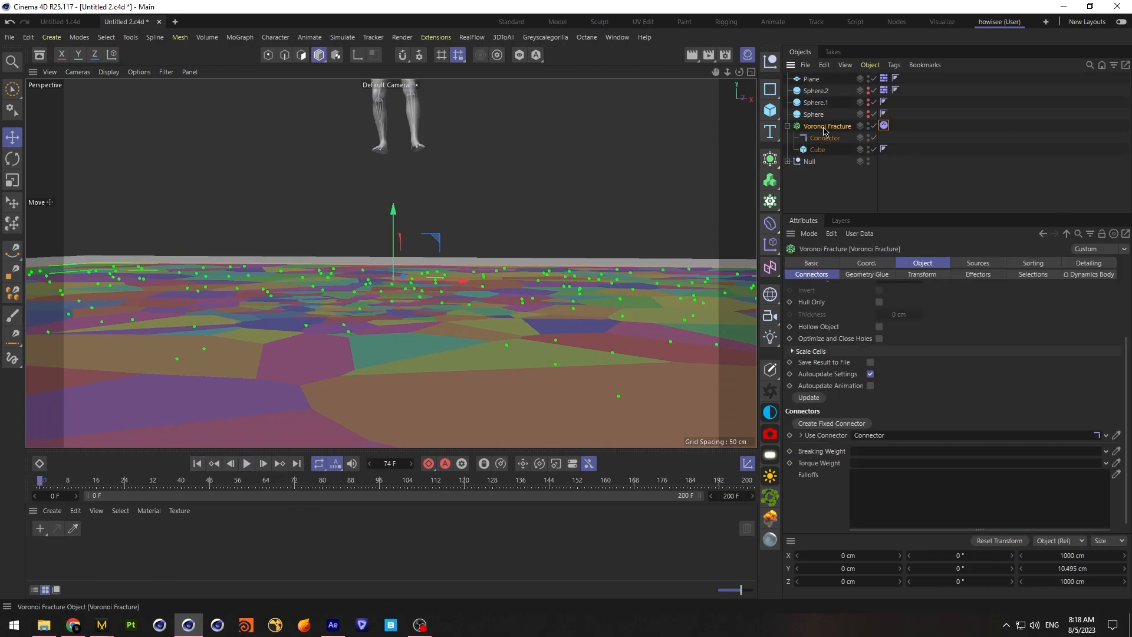
left_click(816, 105)
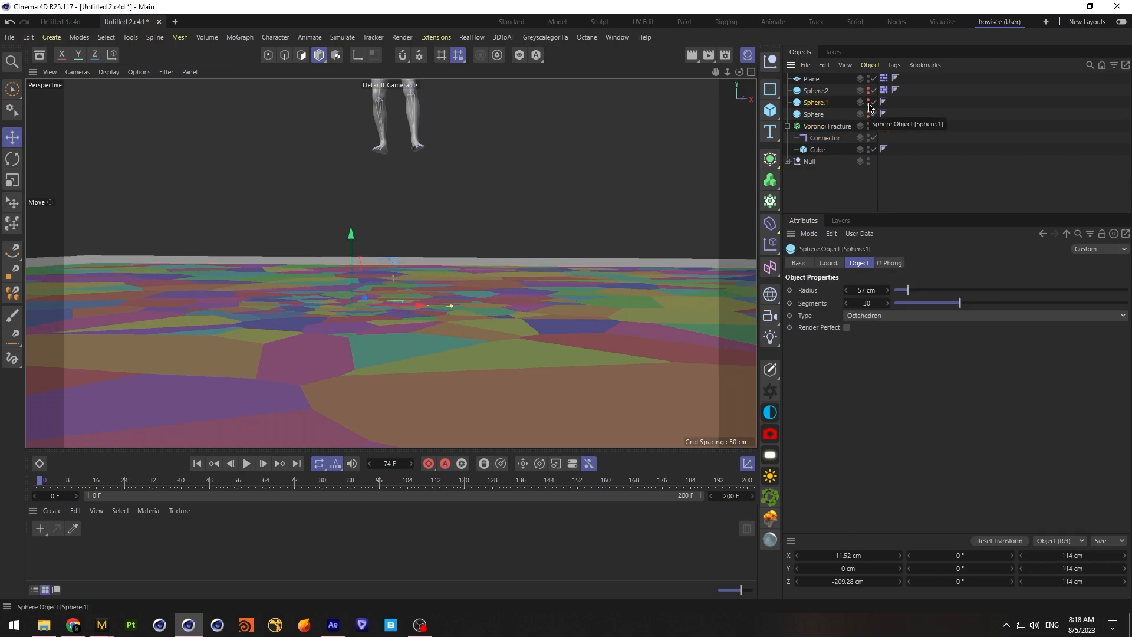
left_click(825, 127)
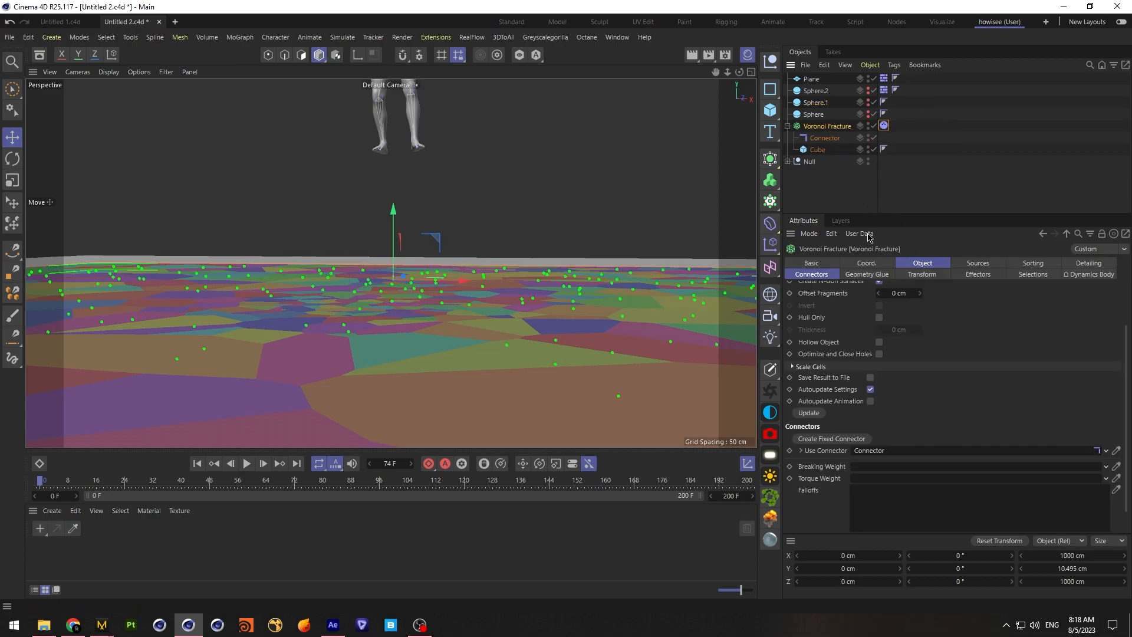
left_click(983, 264)
left_click(853, 353)
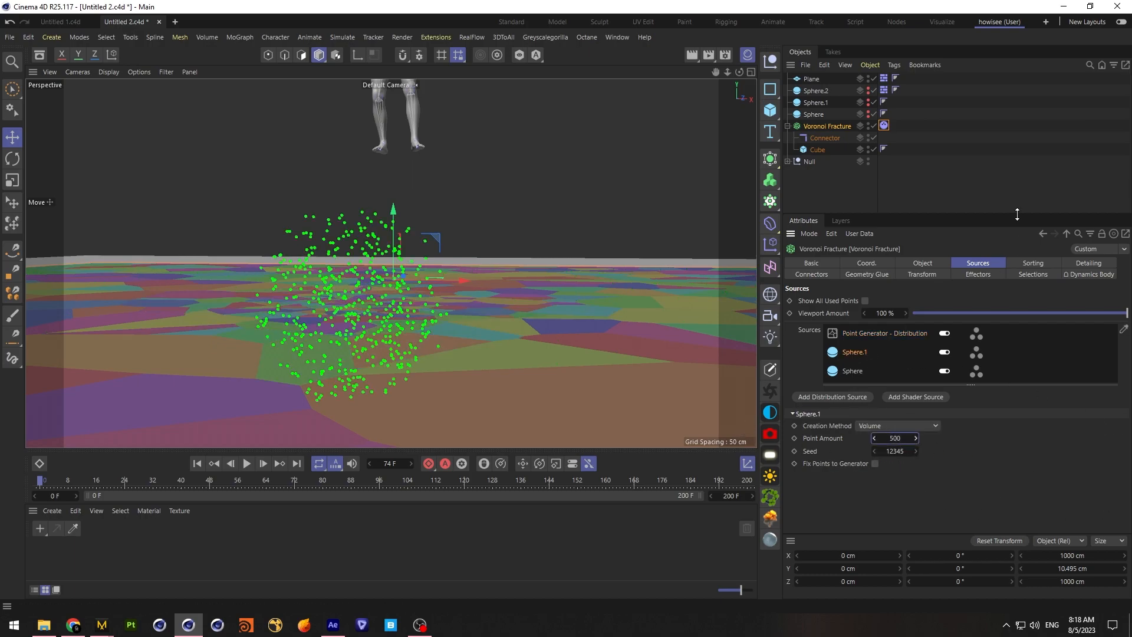
Deselect the fracture object and replay the landing with the changed fracture points
left_click(937, 201)
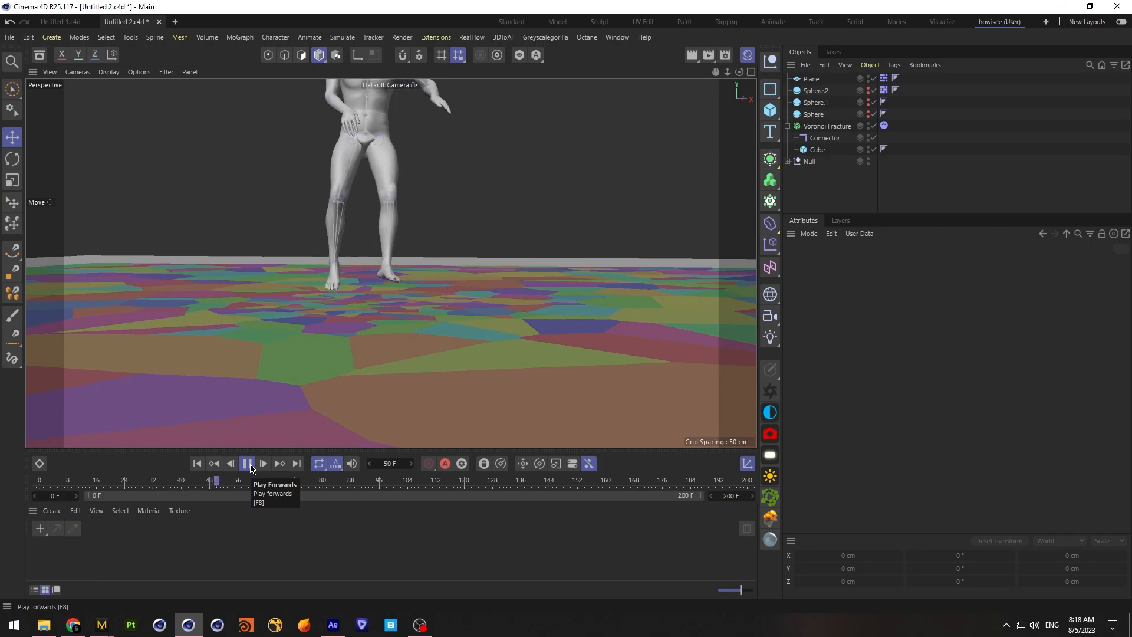
left_click(248, 464)
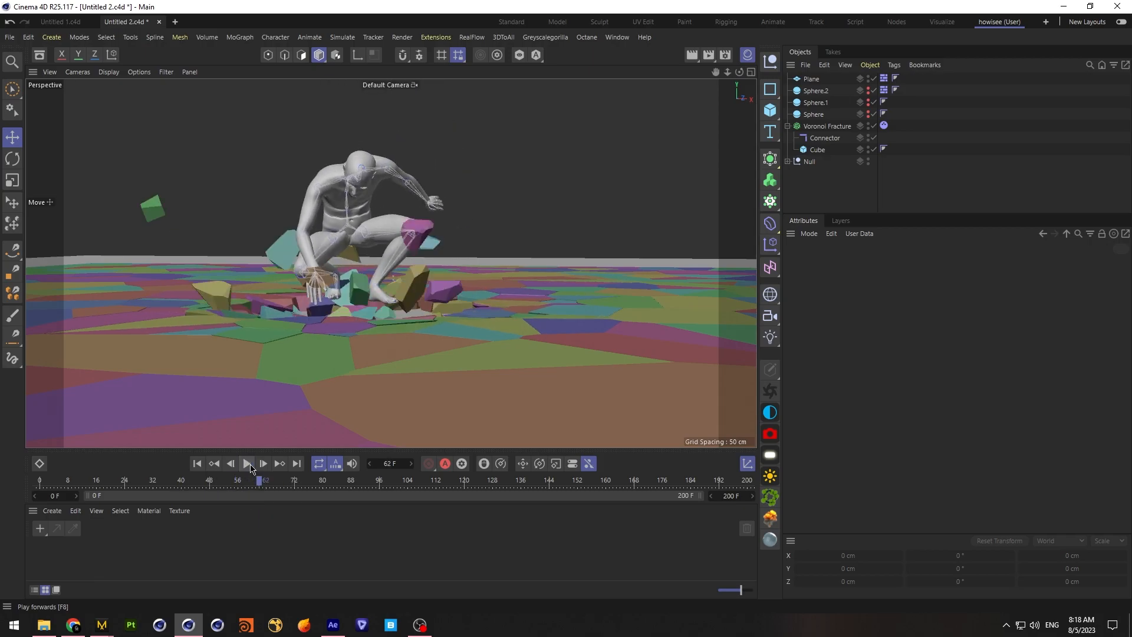
left_click(250, 468)
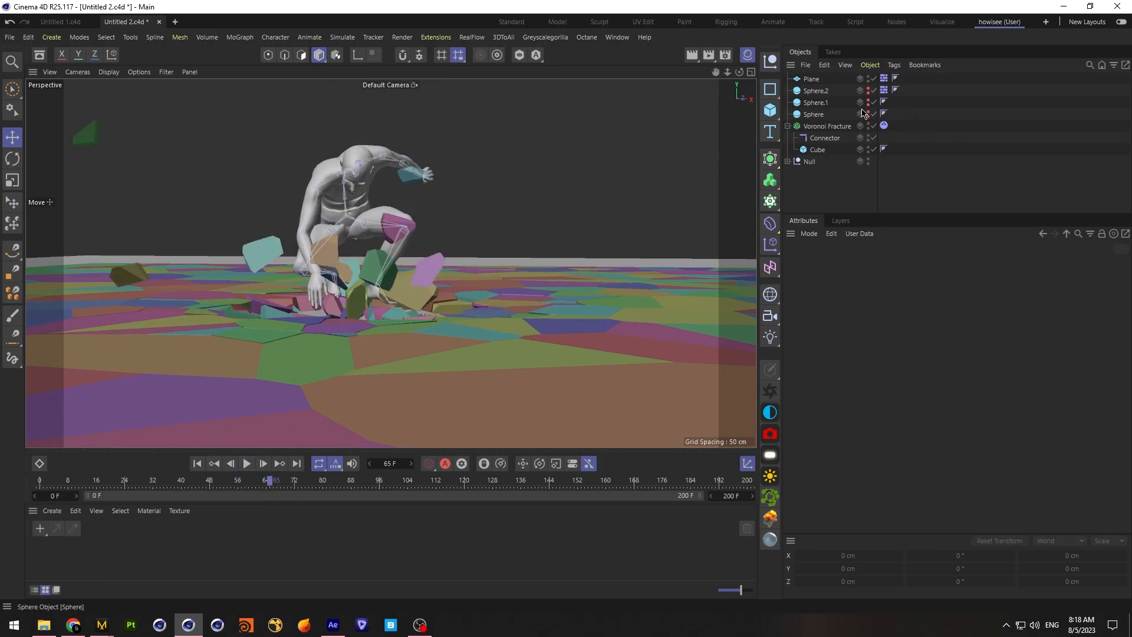
Show the collision settings of Sphere.2's dynamics tag and replay the landing from the first frame
left_click(883, 90)
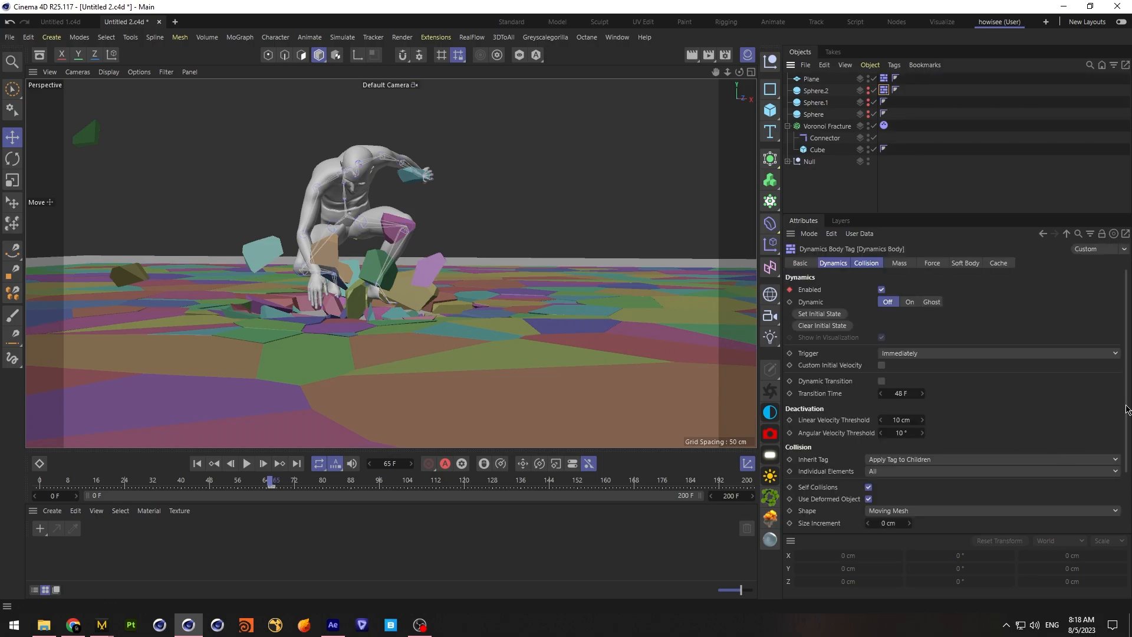
scroll(1036, 506, "down", 3)
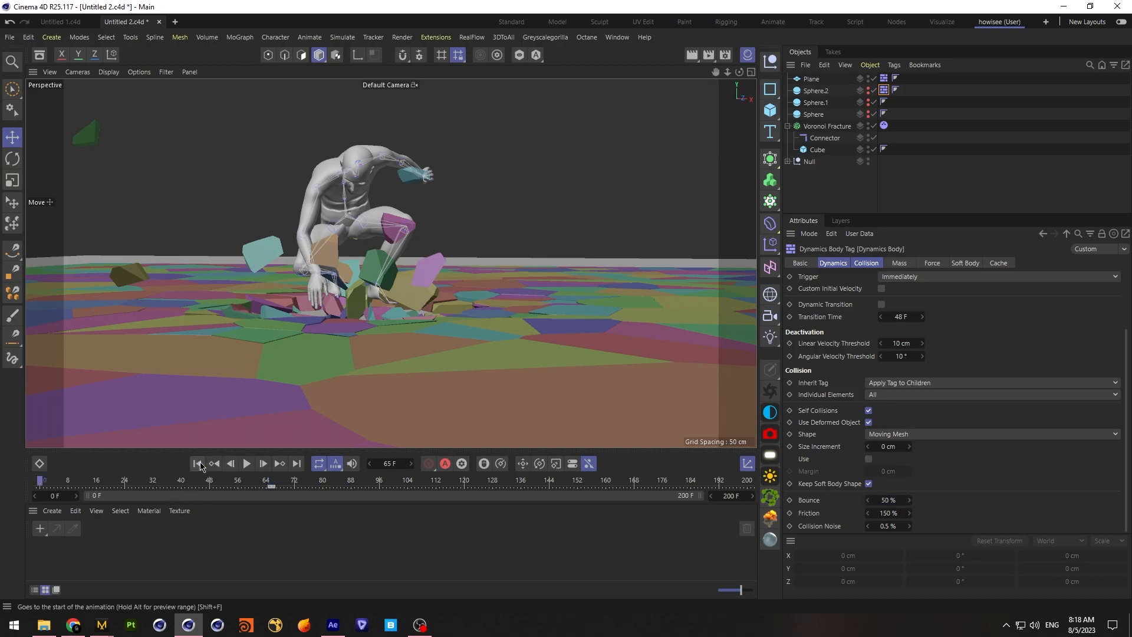
left_click(197, 463)
left_click(246, 463)
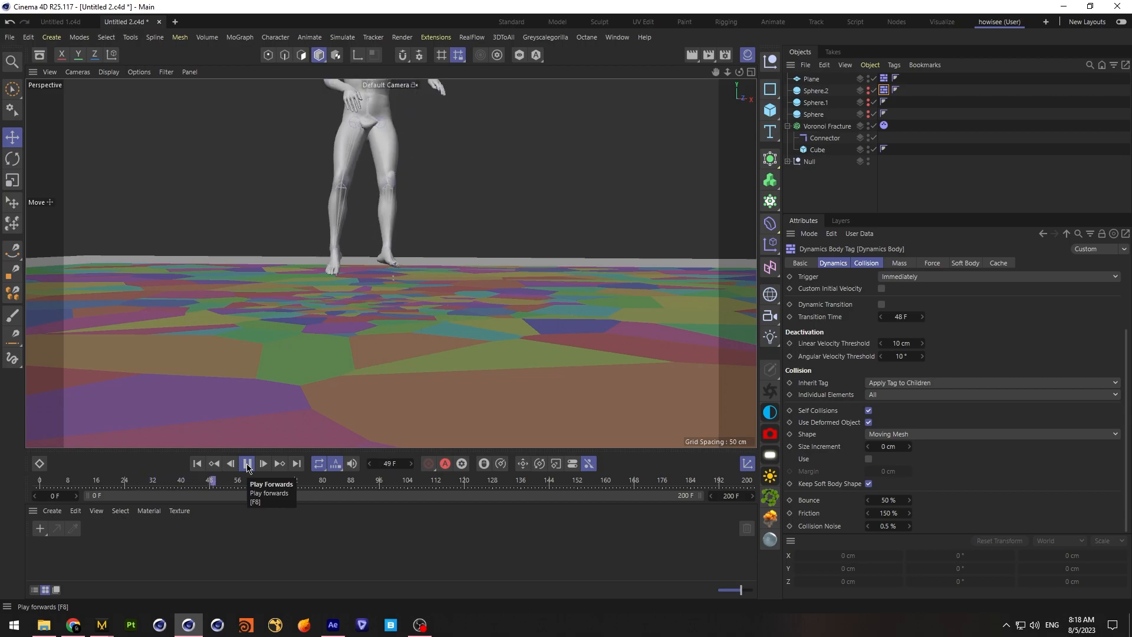
left_click(248, 464)
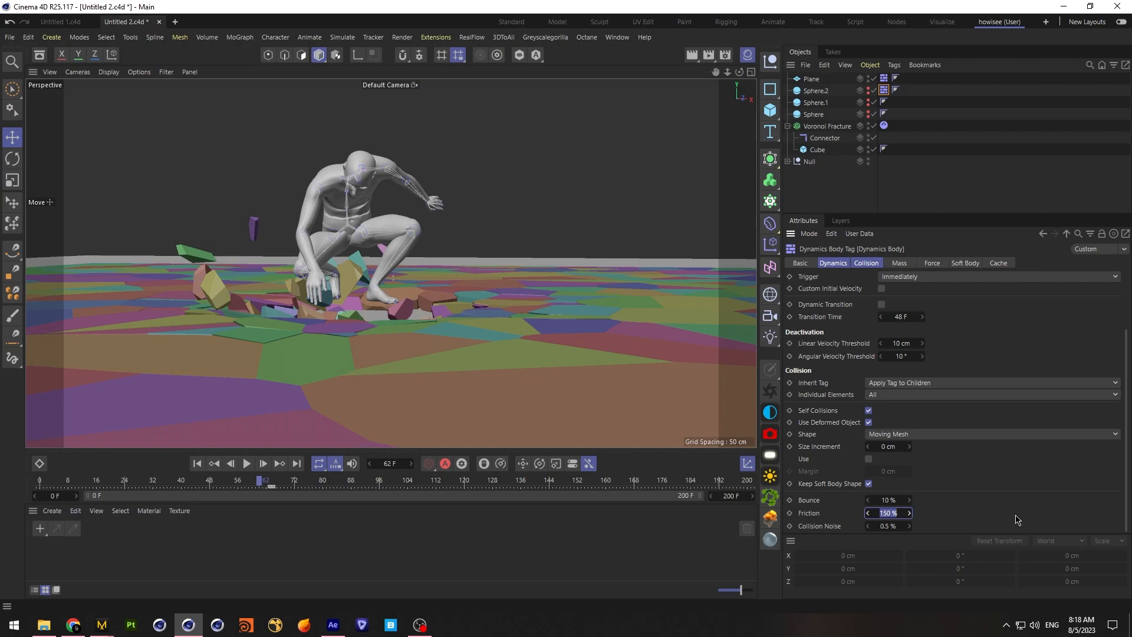
Set the bounce of Sphere.2's dynamics tag to 10% and replay the landing, returning to the first frame
left_click(198, 464)
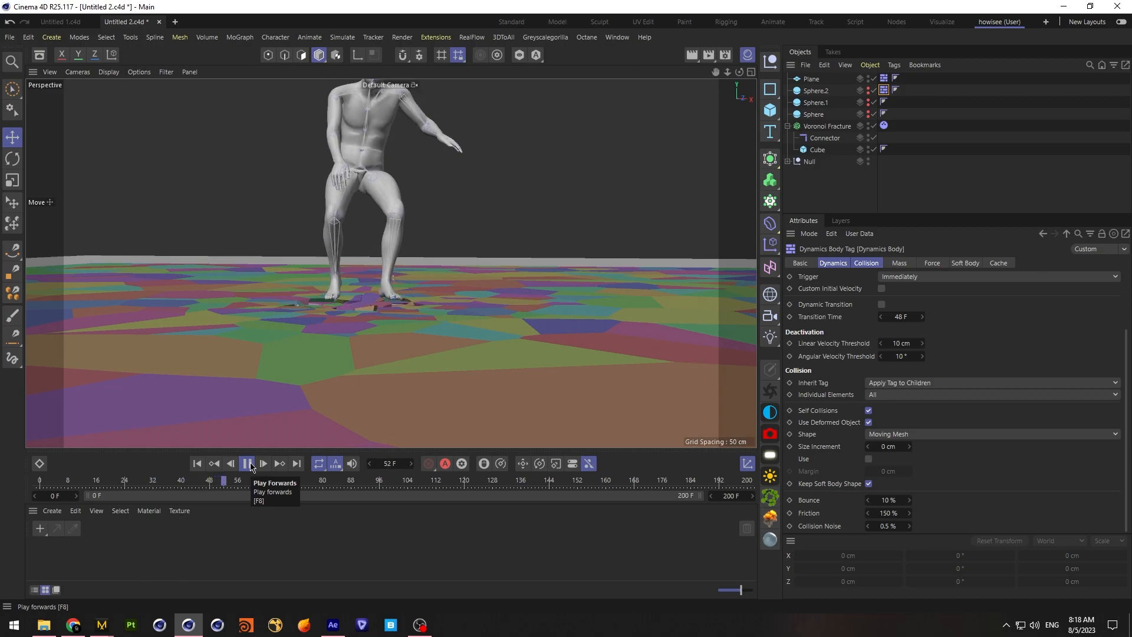
left_click(249, 464)
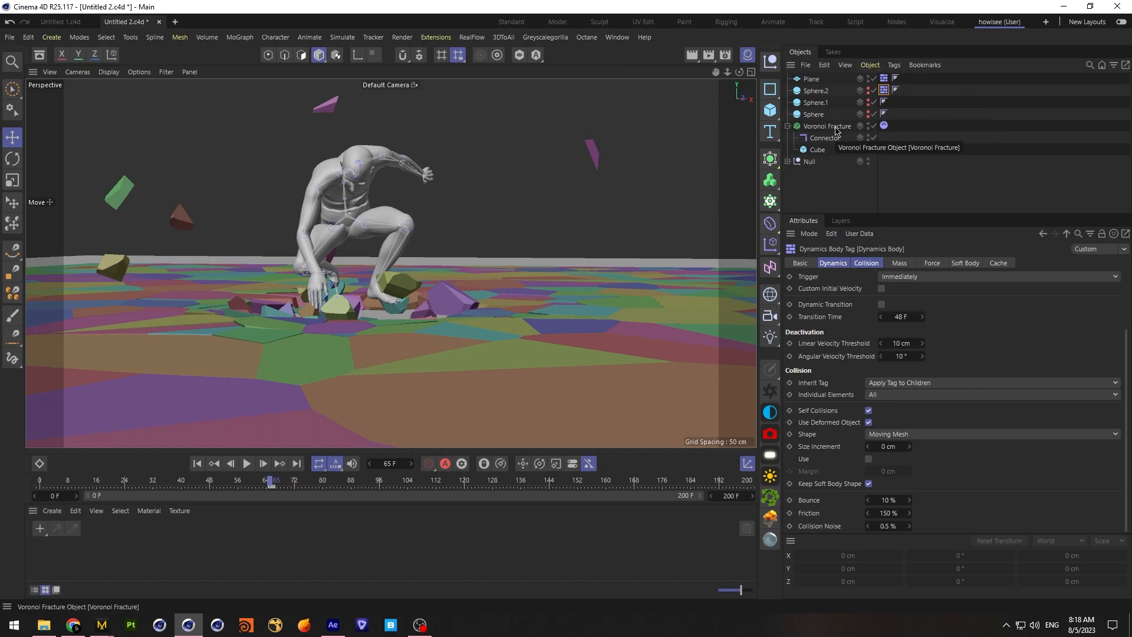
left_click(197, 464)
Raise the Plane to a Y position of about -10.57 cm so it meets the underside of the fractured floor
left_click(749, 73)
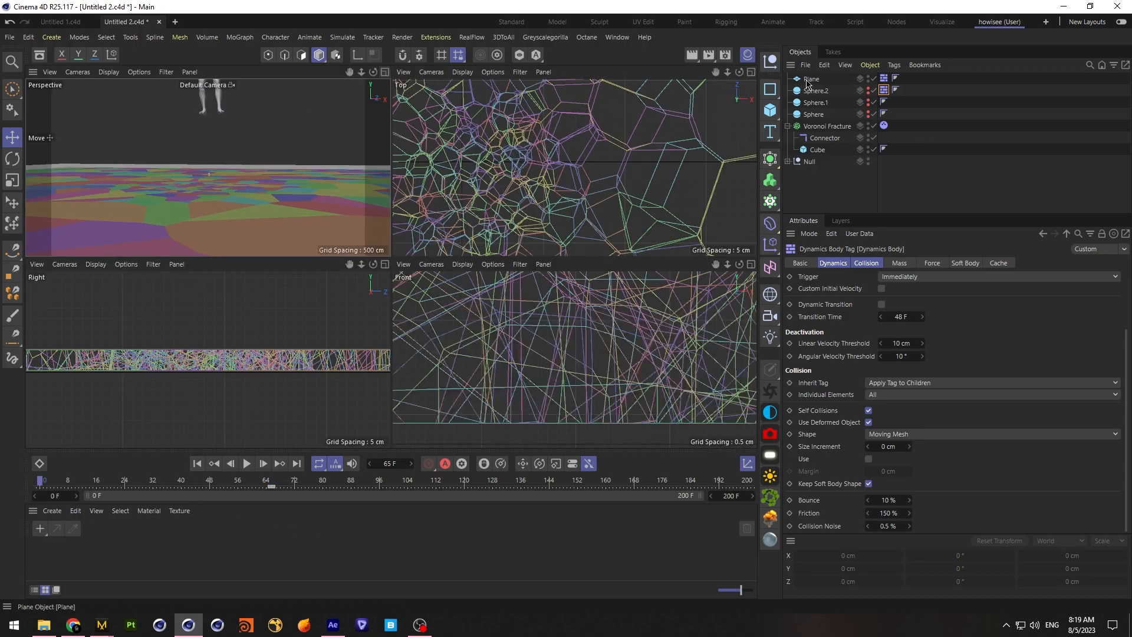
left_click(810, 80)
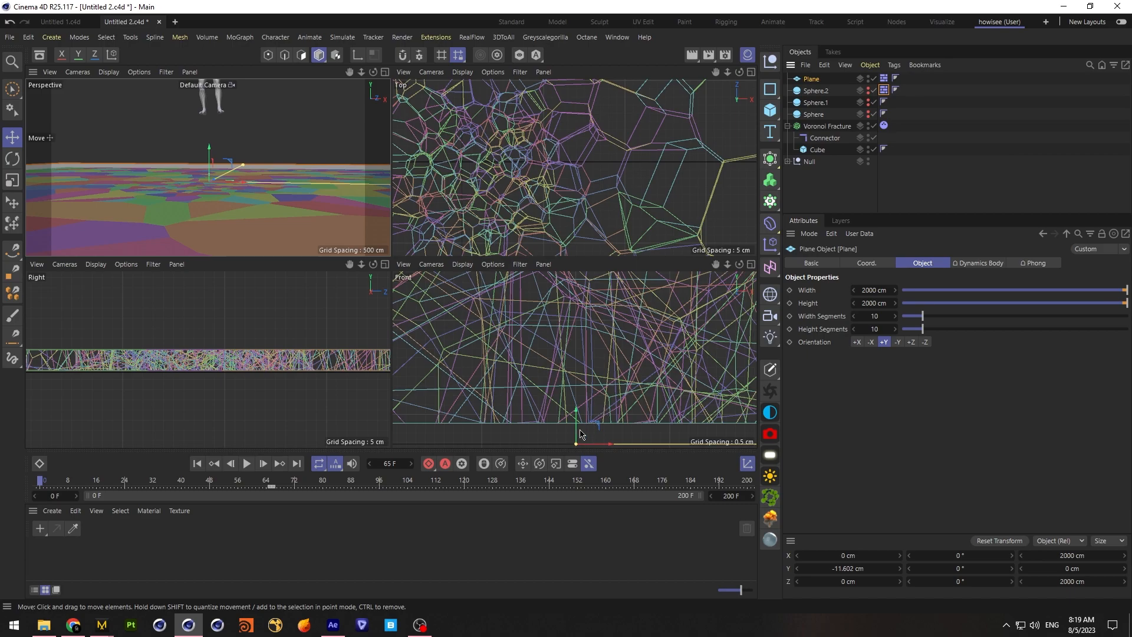
left_click_drag(581, 434, 582, 409)
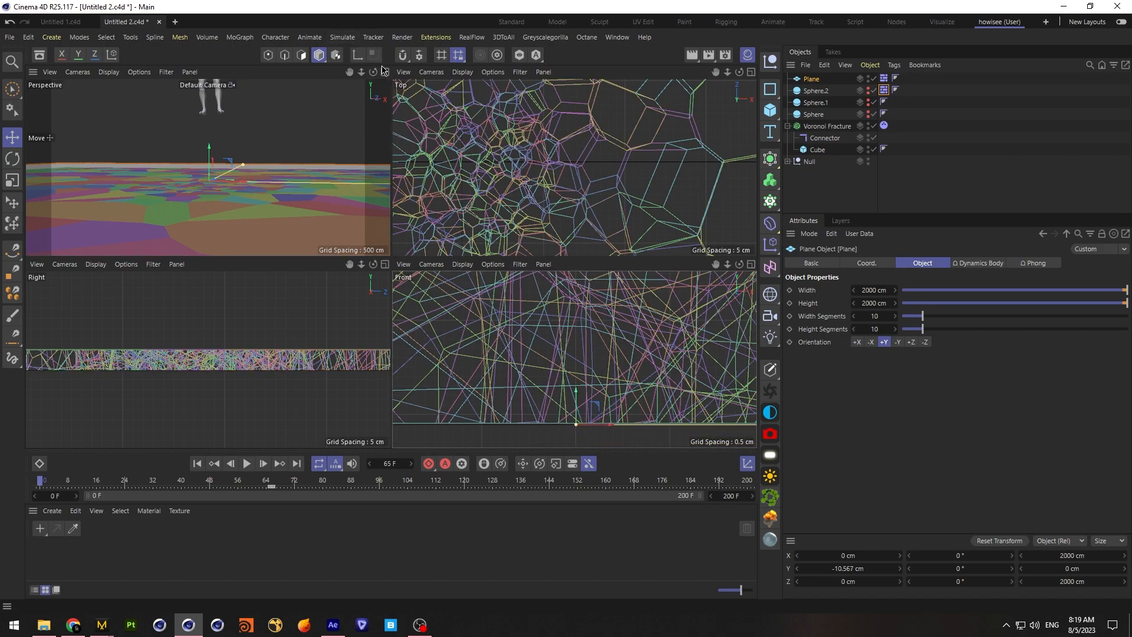
left_click(385, 71)
Replay the landing with the raised ground plane and return to the first frame
left_click(247, 463)
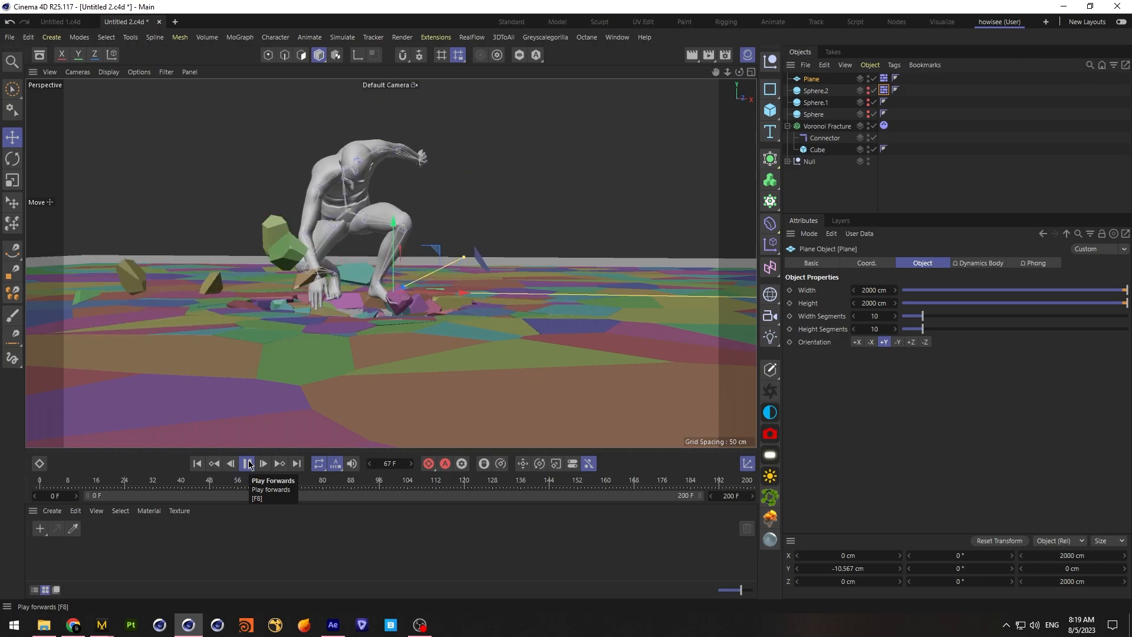
left_click(247, 463)
left_click(198, 463)
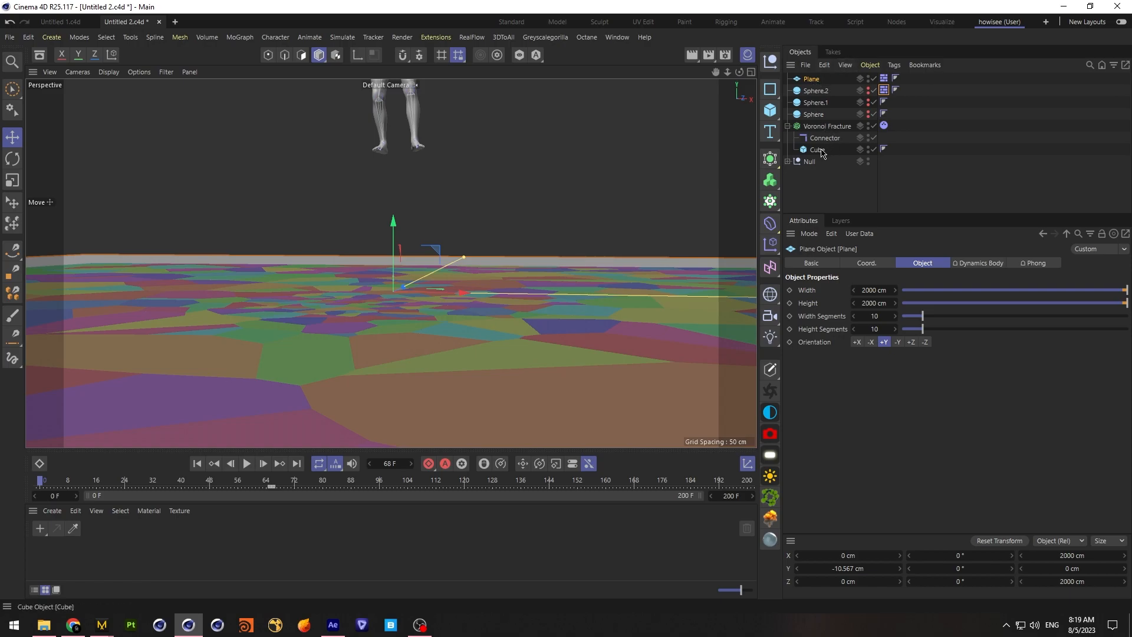
Go to frame 60 and raise the Cube inside the Voronoi Fracture to a Y position of -1.495 cm
left_click(252, 483)
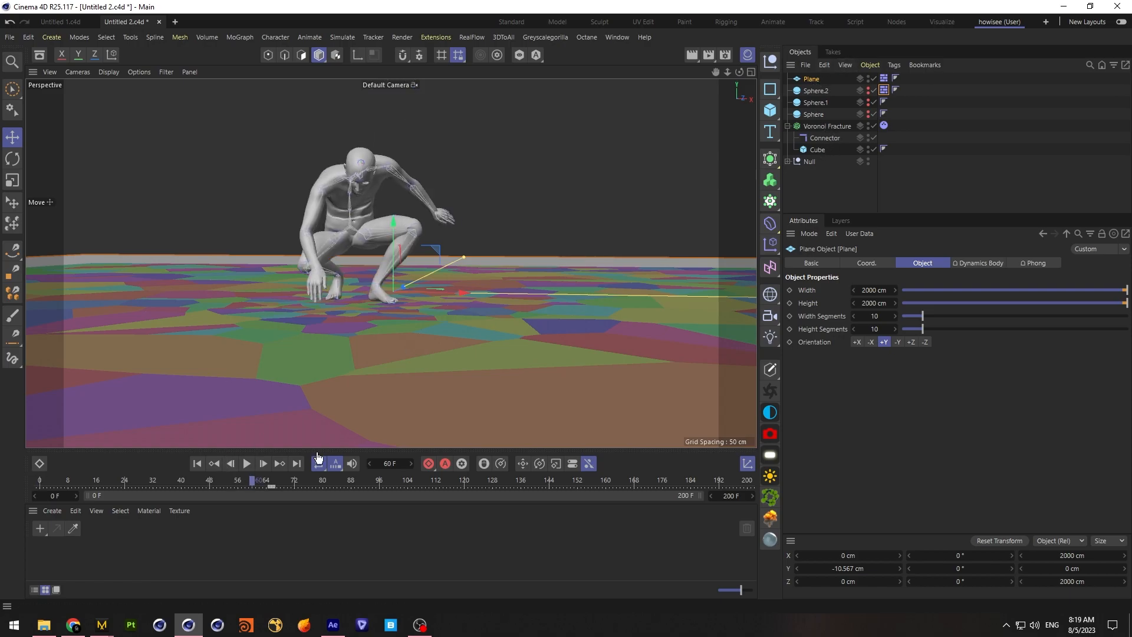
left_click(819, 151)
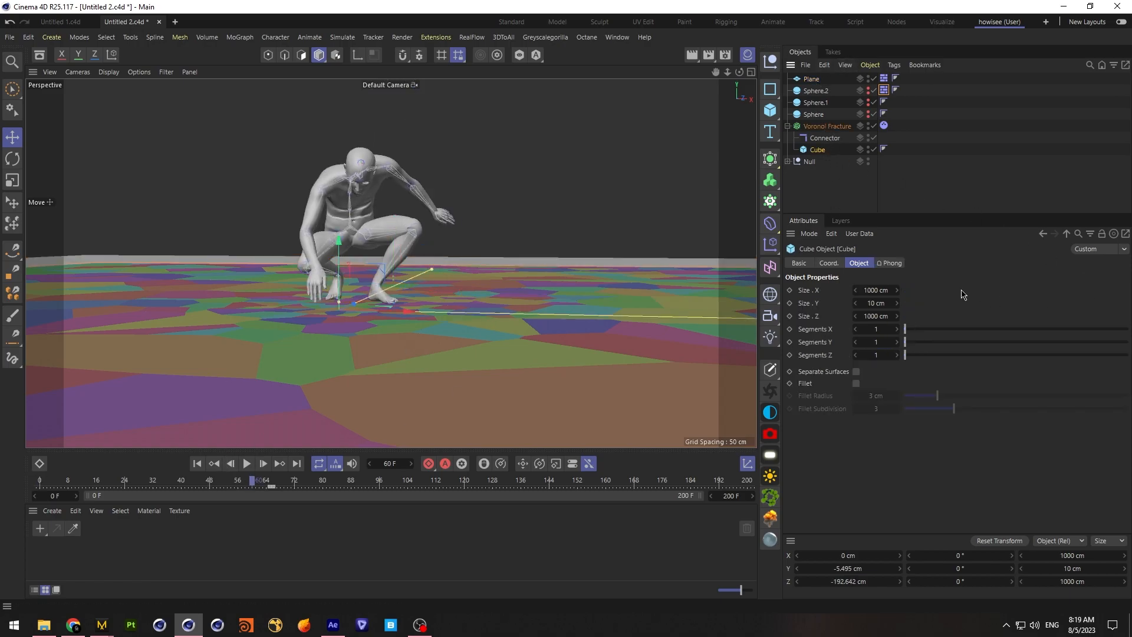
left_click(831, 264)
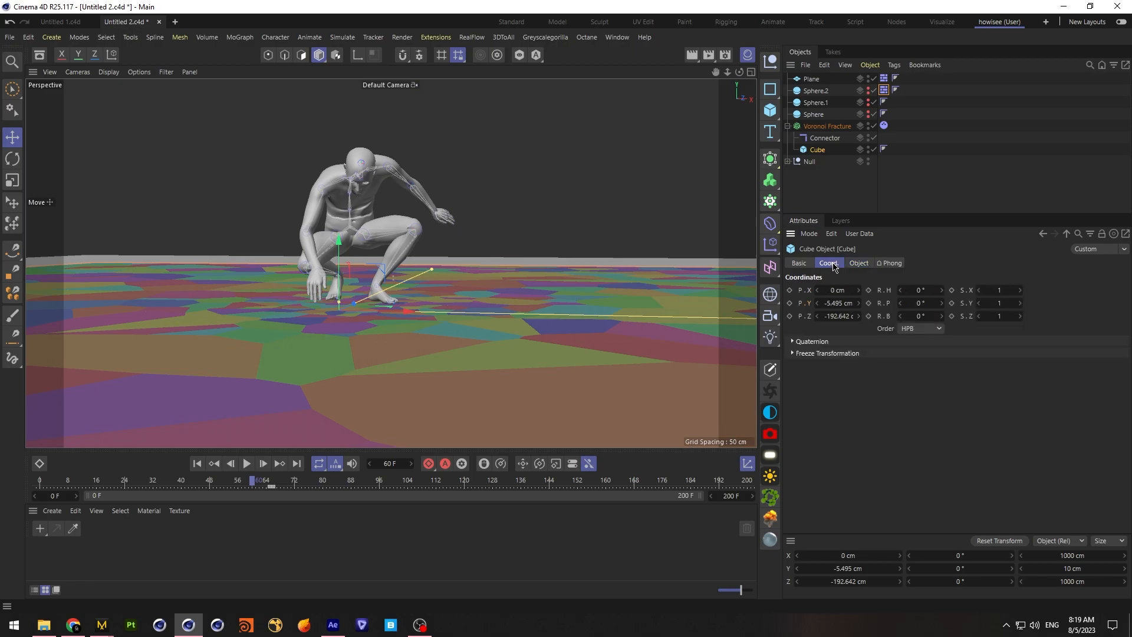
left_click(860, 302)
left_click(860, 303)
left_click(859, 302)
left_click(860, 302)
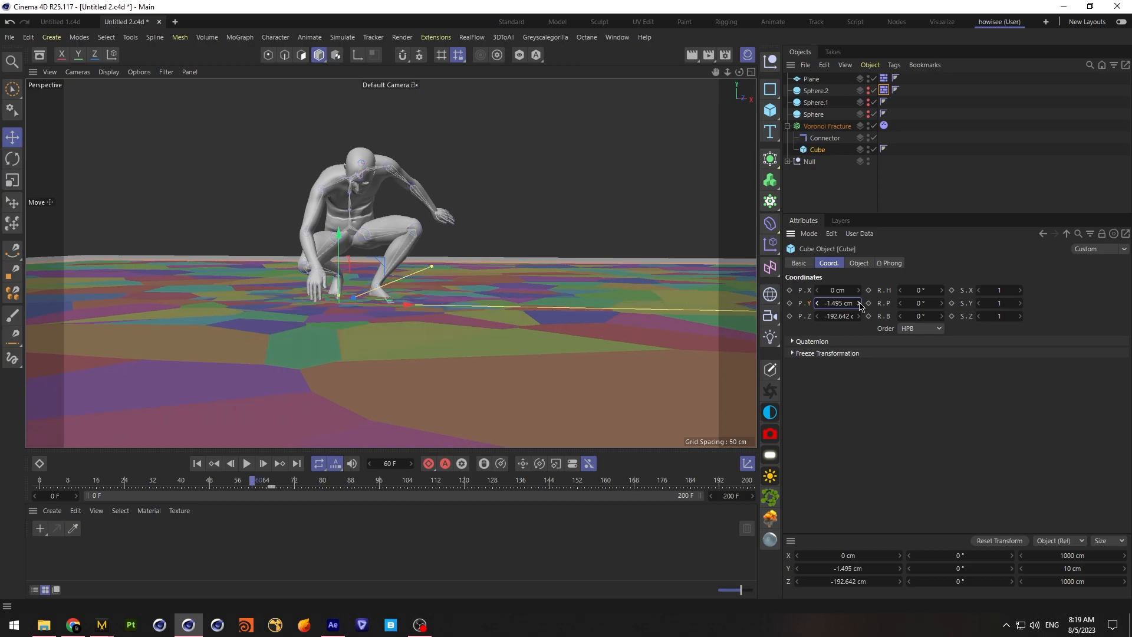
Replay the landing with the raised Cube, view the debris from a lower angle, and return to the first frame
left_click(791, 197)
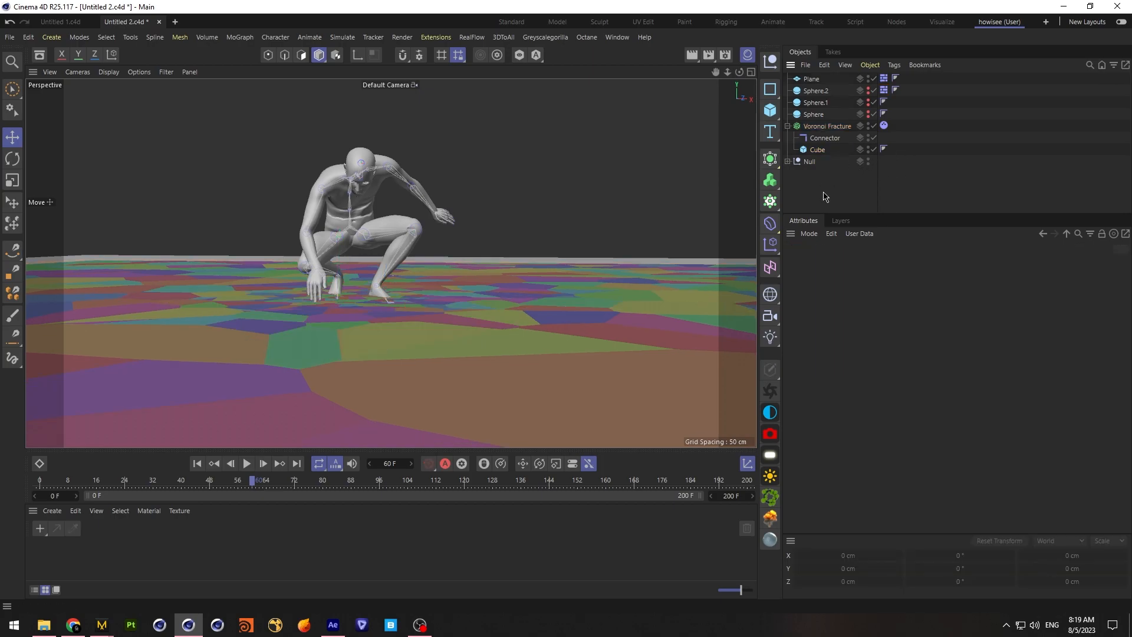
left_click(197, 463)
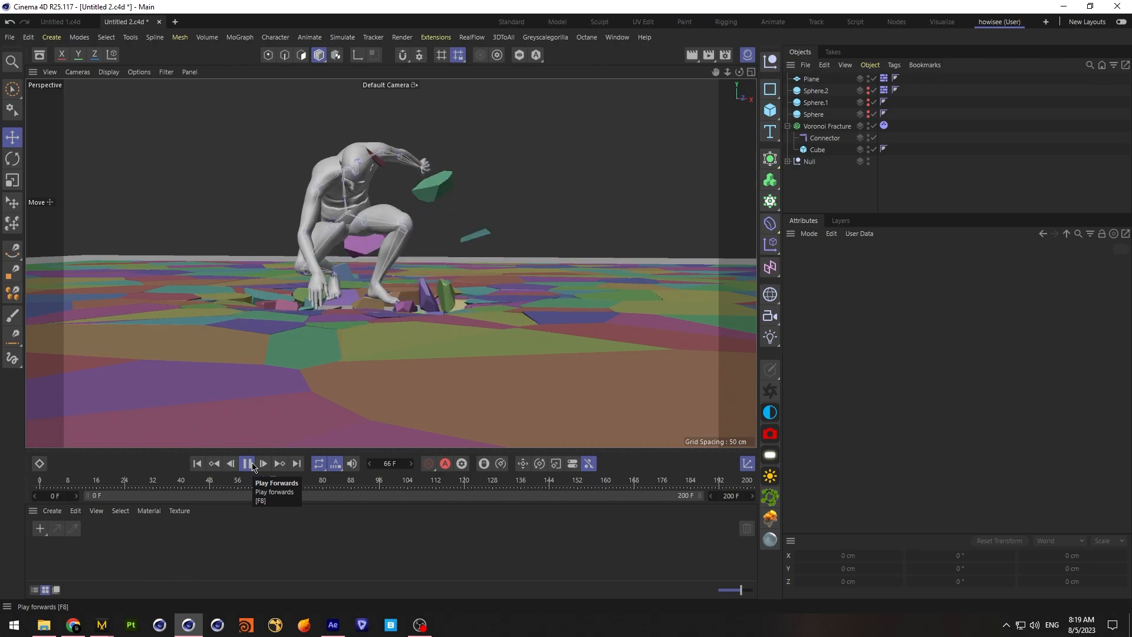
left_click(252, 466)
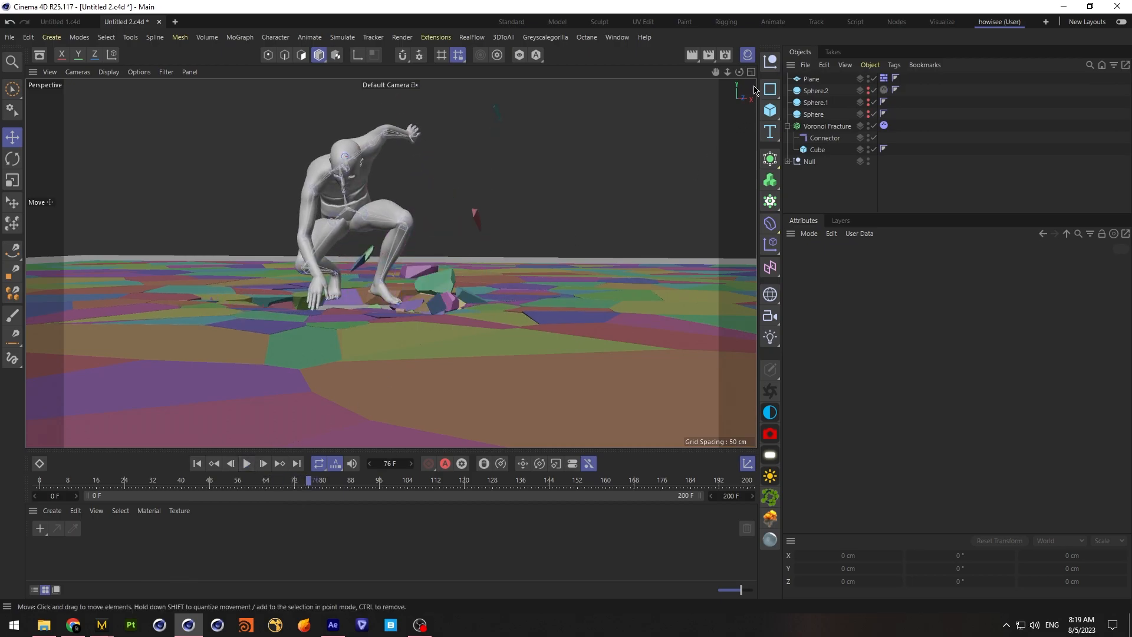
mouse_move(739, 72)
left_mouse_down()
mouse_move(739, 58)
mouse_move(715, 76)
mouse_move(739, 66)
left_mouse_up()
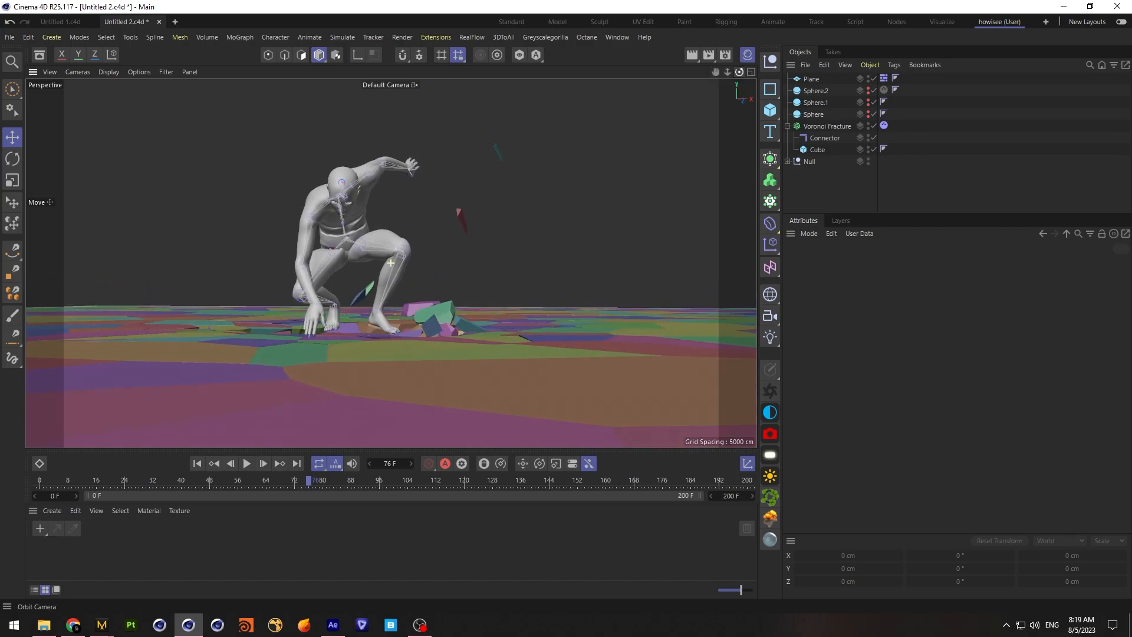
left_click(196, 463)
Raise the Cube inside the Voronoi Fracture to a Y position of about 3.403 cm and replay the landing
left_click(817, 150)
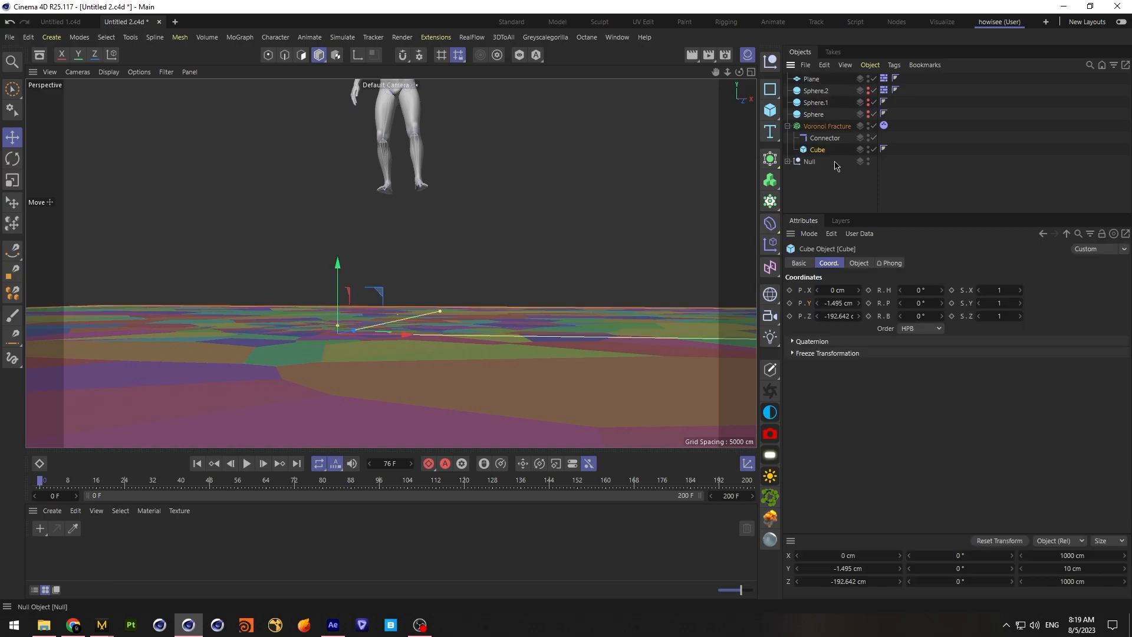
left_click_drag(338, 291, 338, 282)
left_click(247, 464)
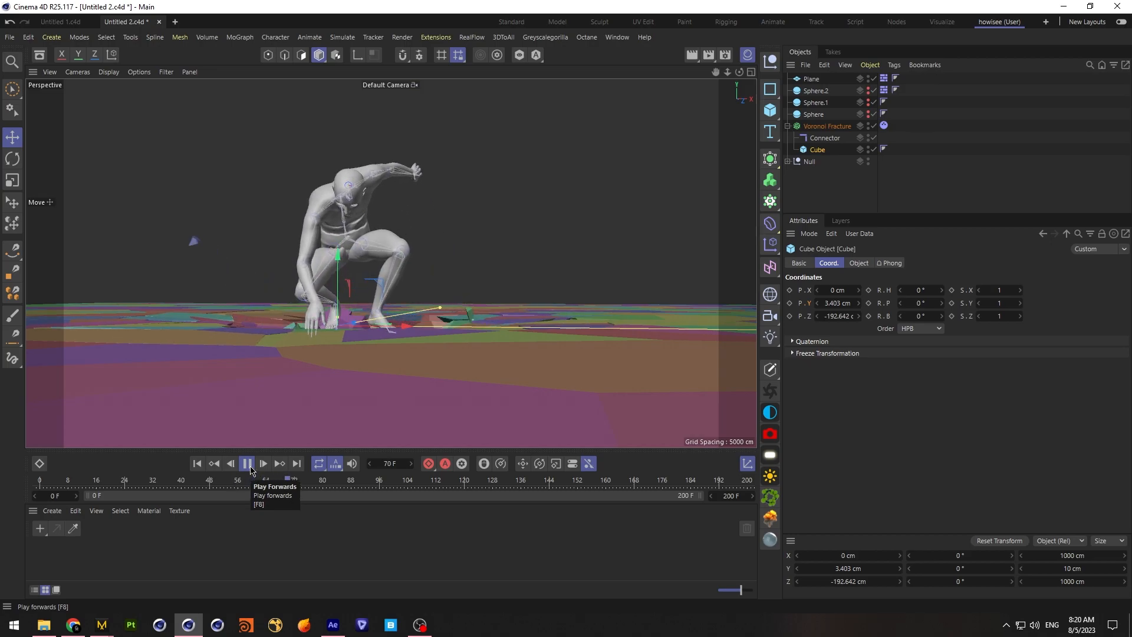
left_click(248, 464)
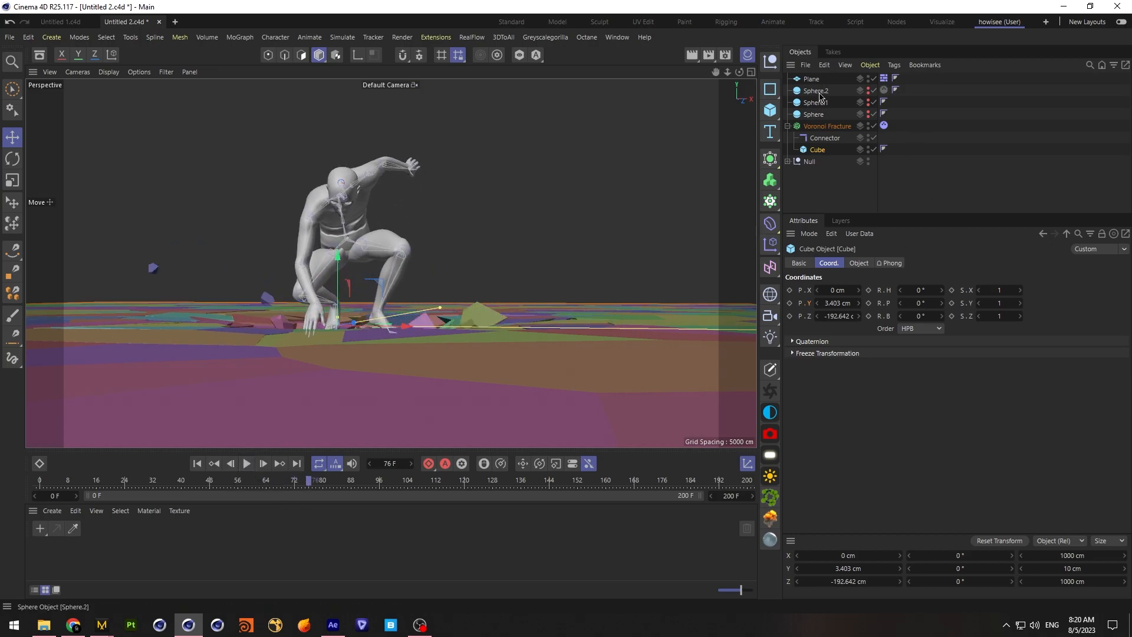
Set the bounce of Sphere.2's dynamics tag to 50% and replay the landing from the first frame
left_click(884, 90)
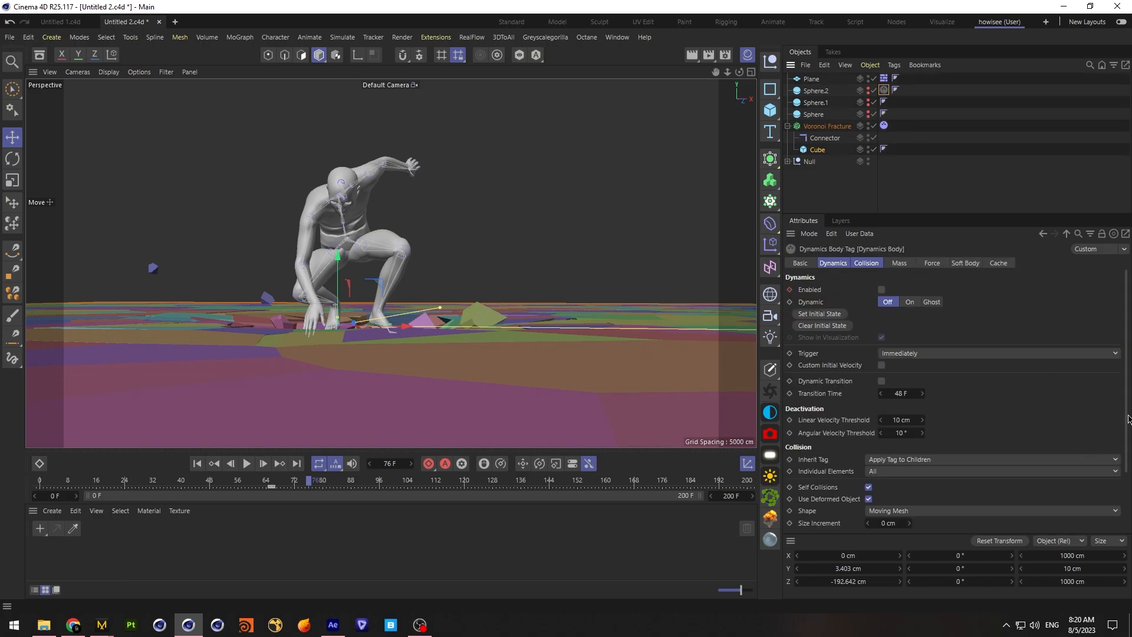
scroll(917, 517, "down", 3)
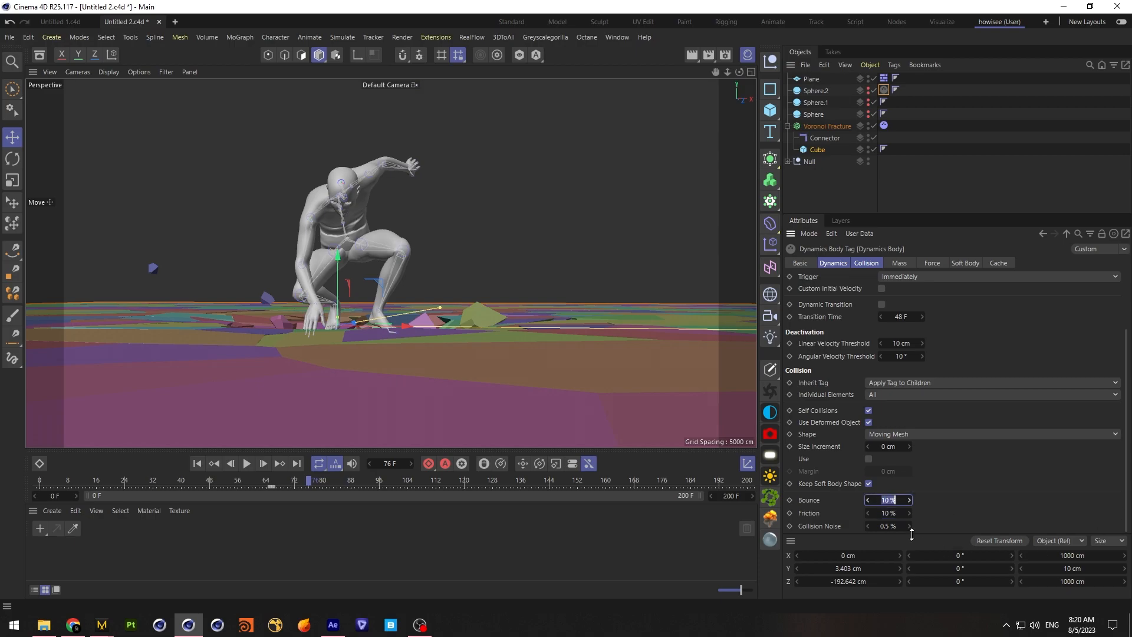
left_click(197, 463)
left_click(246, 464)
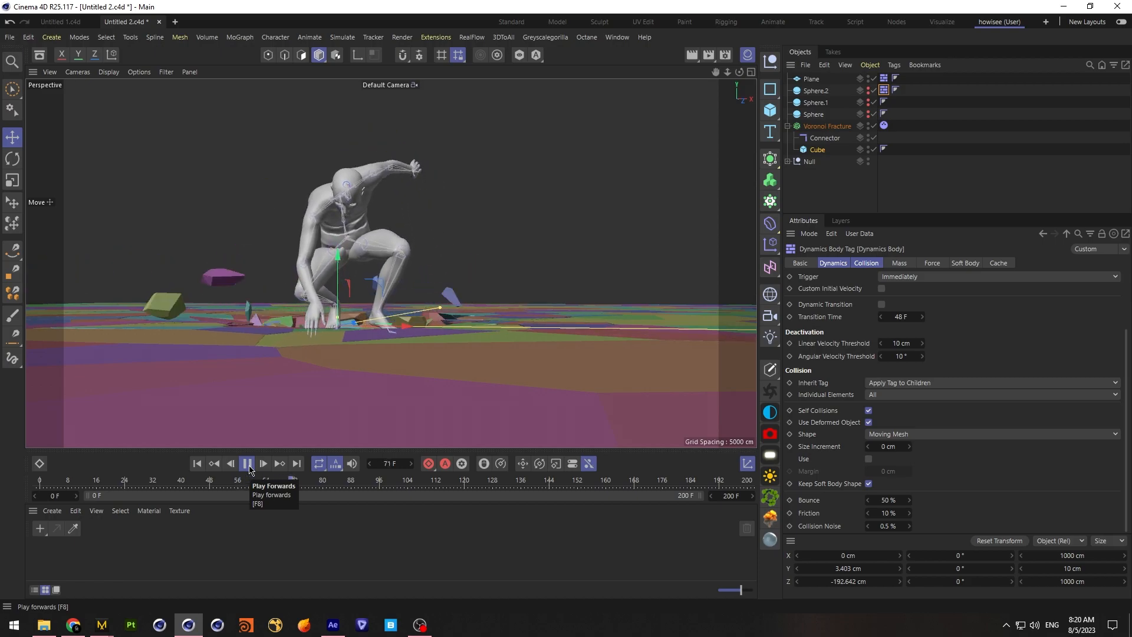
left_click(247, 463)
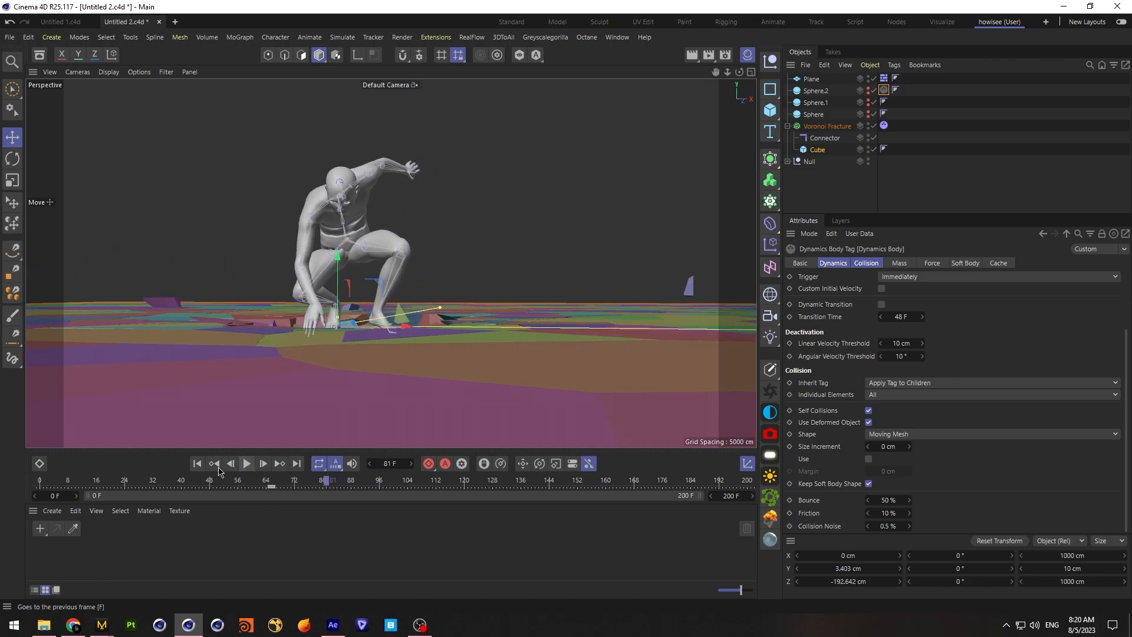
Set the friction of the Voronoi Fracture's dynamics tag to 5%
left_click(883, 127)
left_click_drag(1123, 435, 1121, 484)
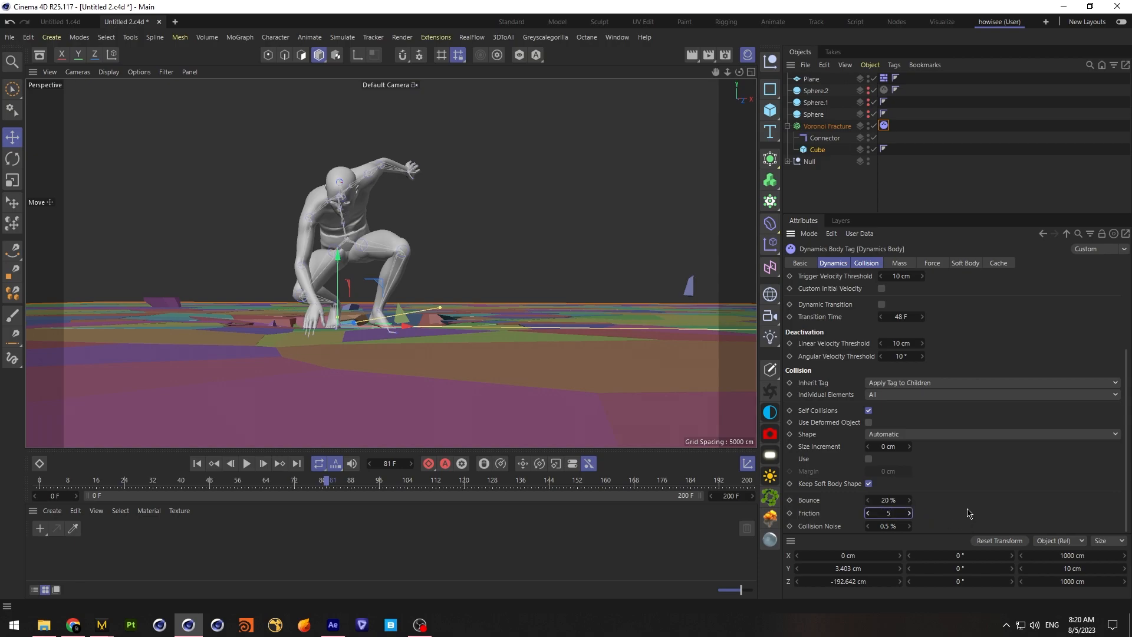
Set the Connector's breaking force and breaking torque to 100000 and replay the landing from the first frame
left_click(825, 138)
left_click(848, 263)
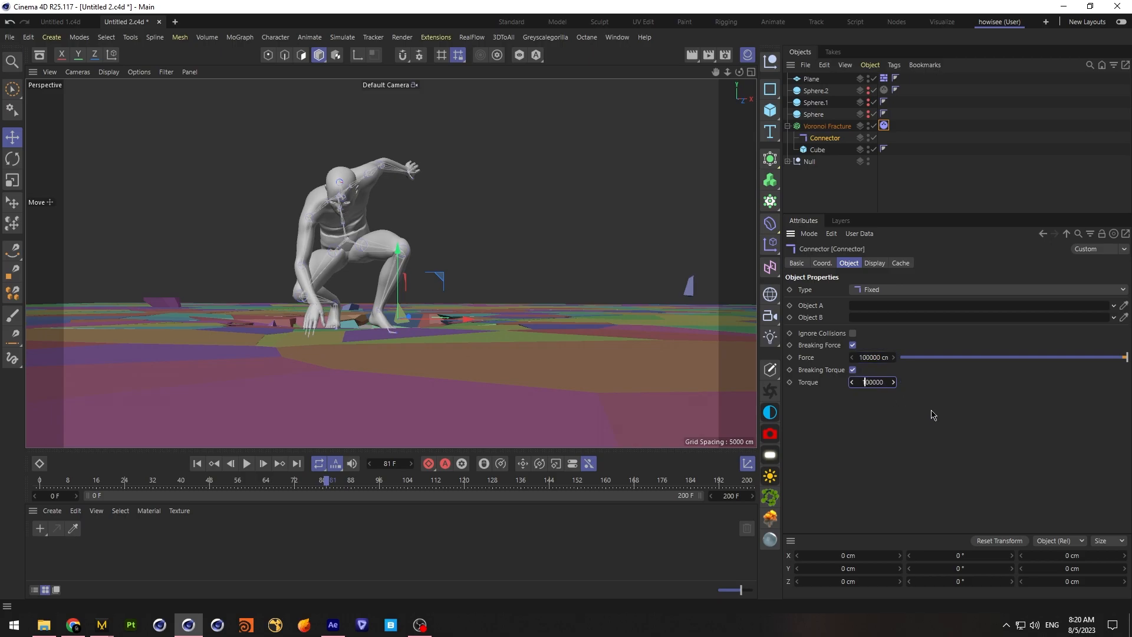
left_click(198, 464)
left_click(247, 463)
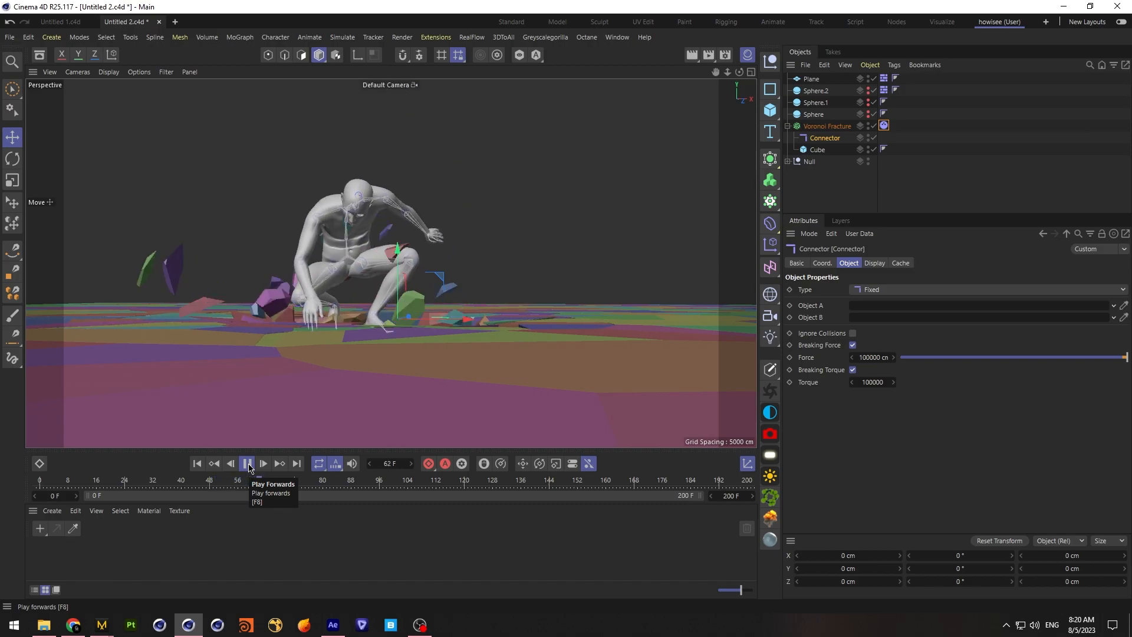
left_click(248, 466)
Set the project's expert dynamics steps per frame to 5 and replay the landing from the first frame
key("ctrl+d")
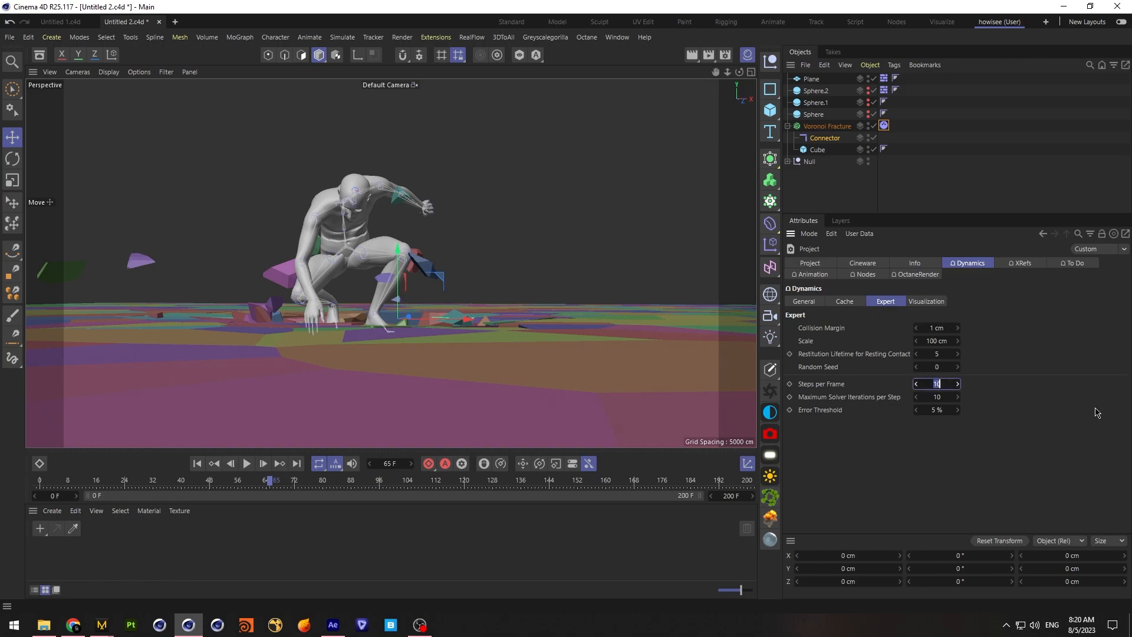
left_click(197, 464)
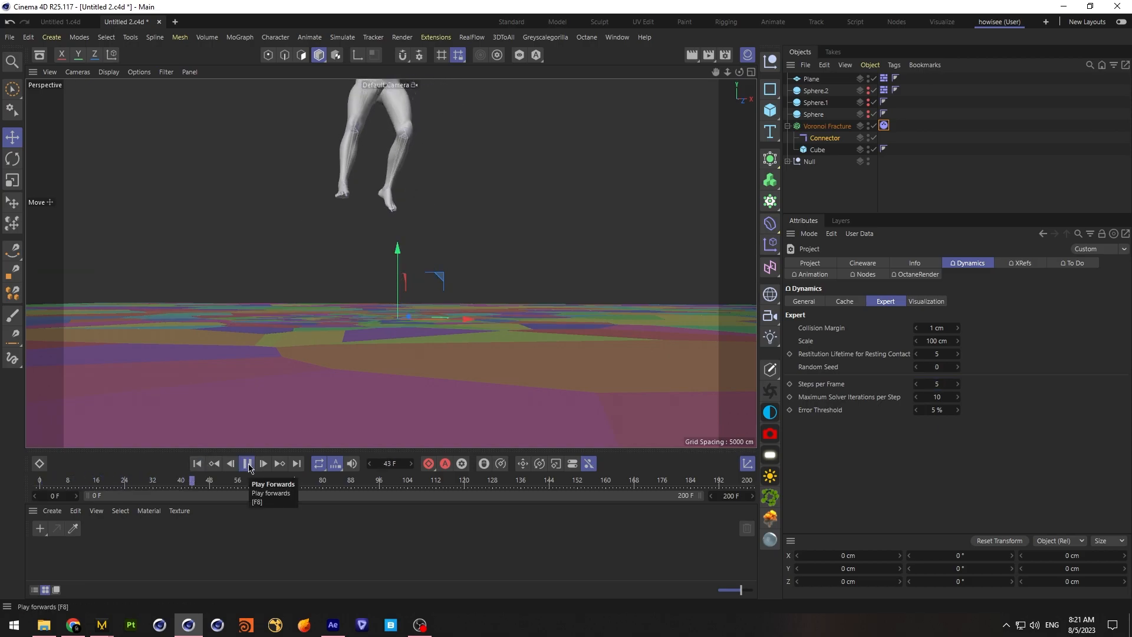
left_click(248, 464)
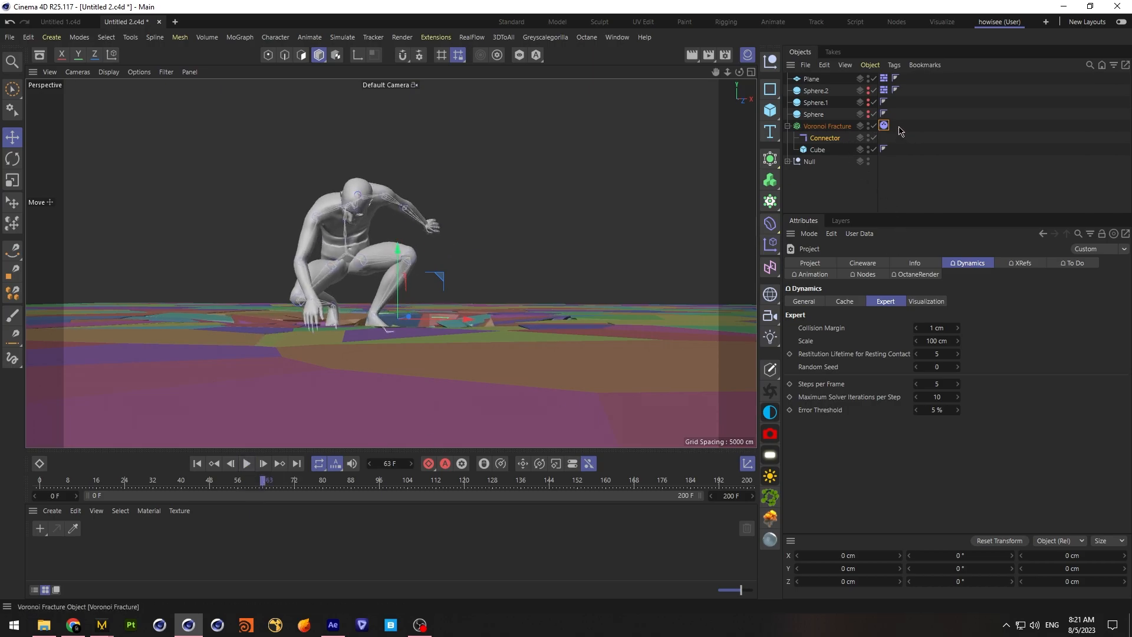
Move the Enabled on and off keys of Sphere.2's dynamics tag to frames 59 and 60, and replay the landing
left_click(817, 92)
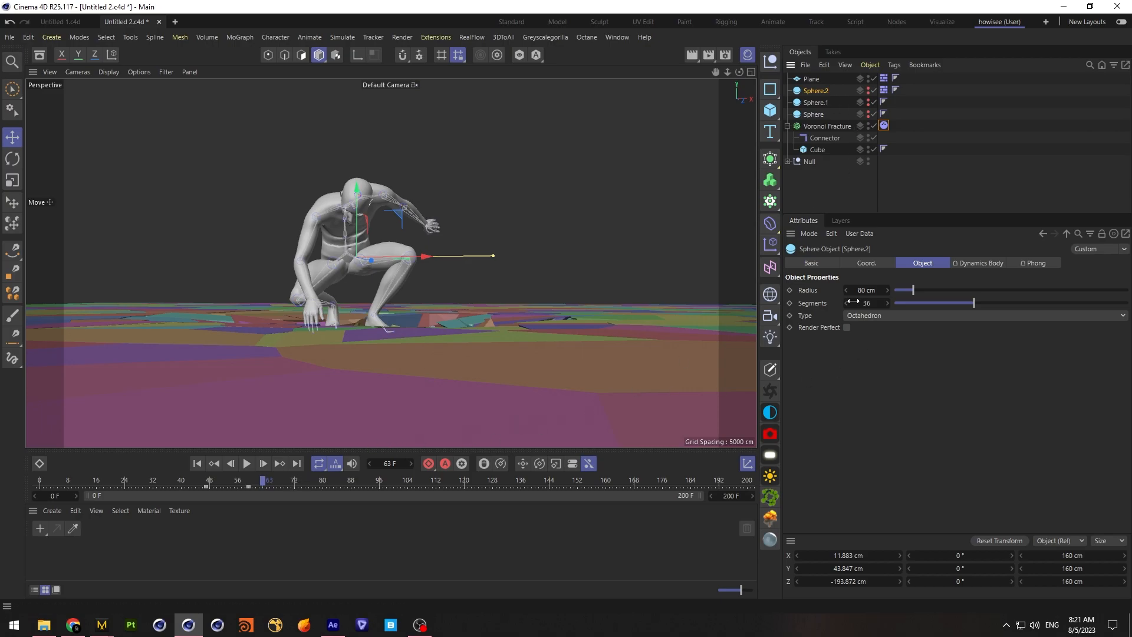
left_click(884, 90)
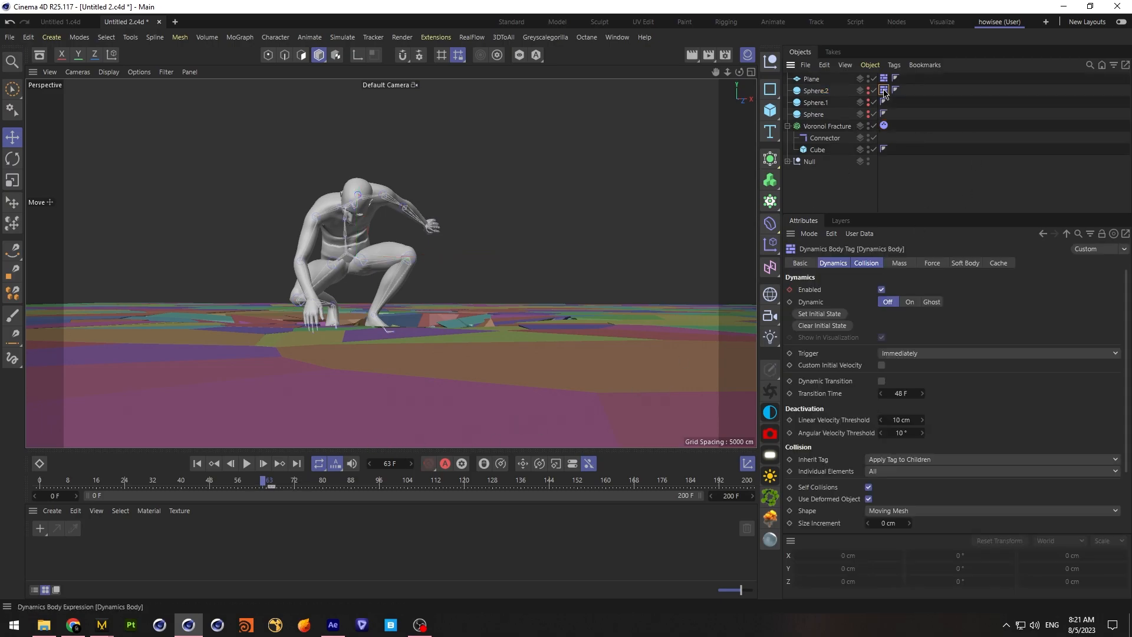
mouse_move(264, 485)
left_mouse_down()
mouse_move(183, 488)
mouse_move(253, 488)
left_mouse_up()
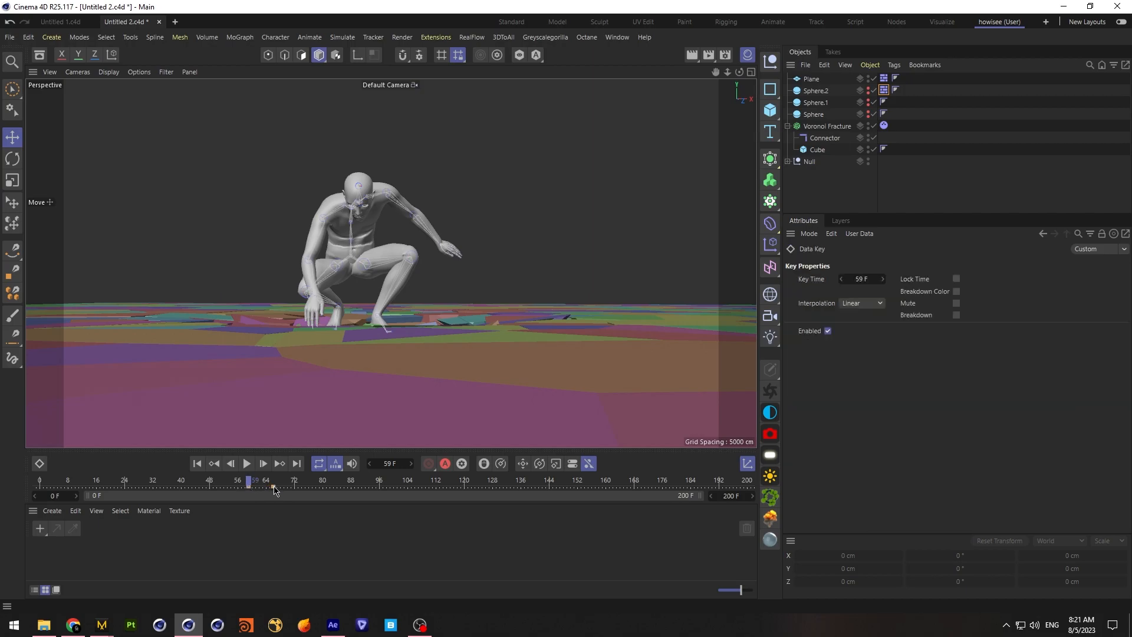
left_click(198, 464)
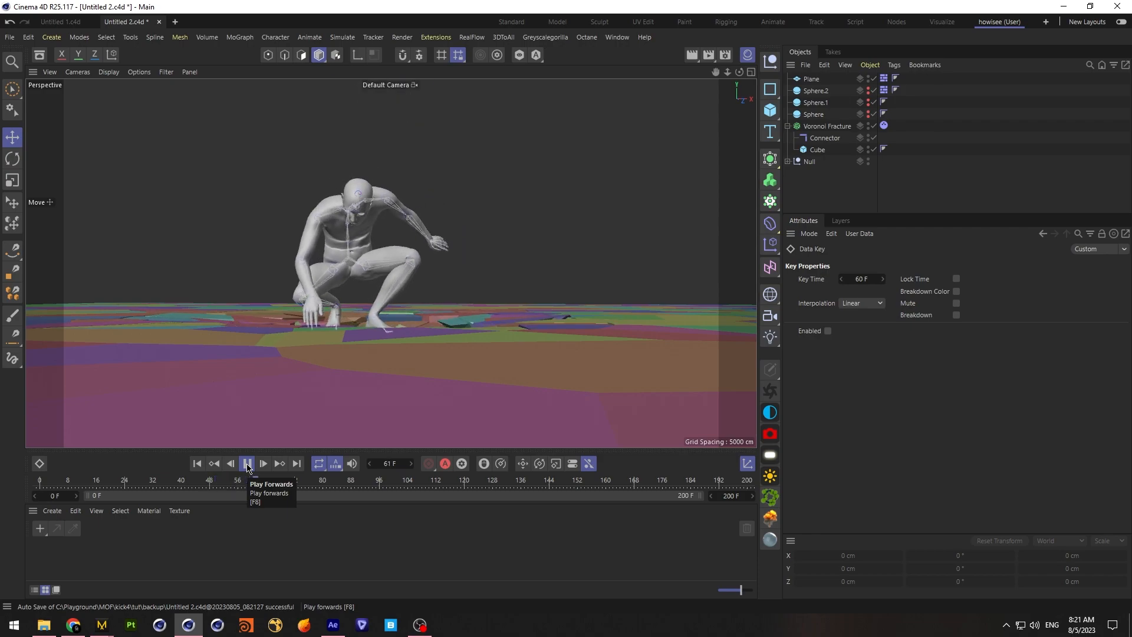
left_click(247, 464)
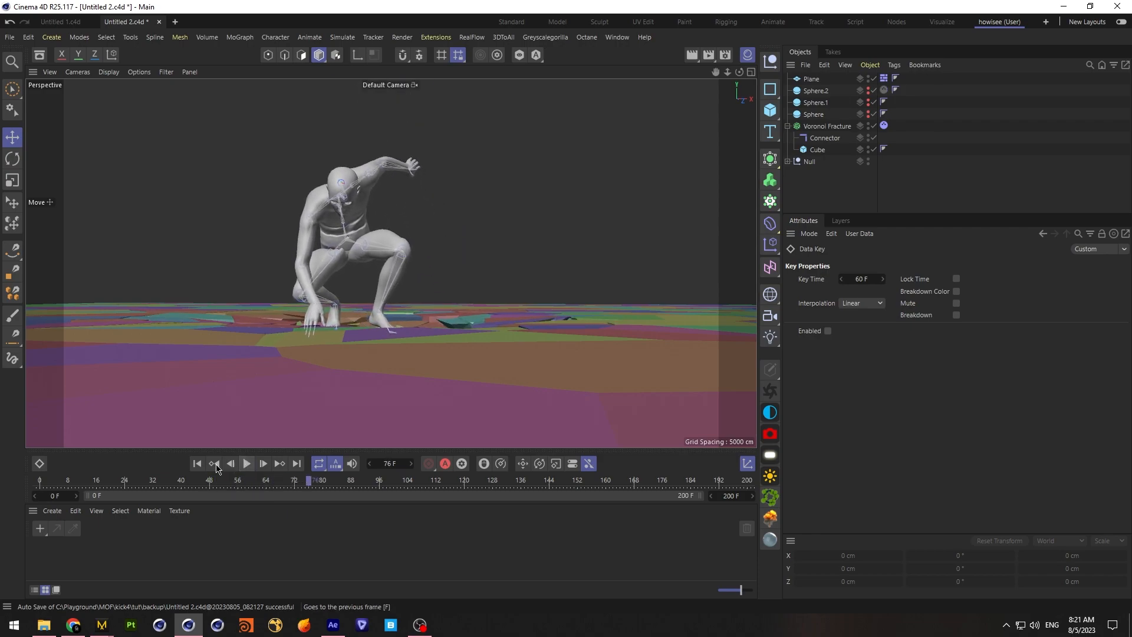
Replay the landing from a slightly higher angle, stop around frame 55, and show all four views to examine the fractured floor
left_click_drag(740, 73, 738, 138)
left_click_drag(390, 263, 354, 227, "alt")
left_click_drag(740, 139, 773, 127)
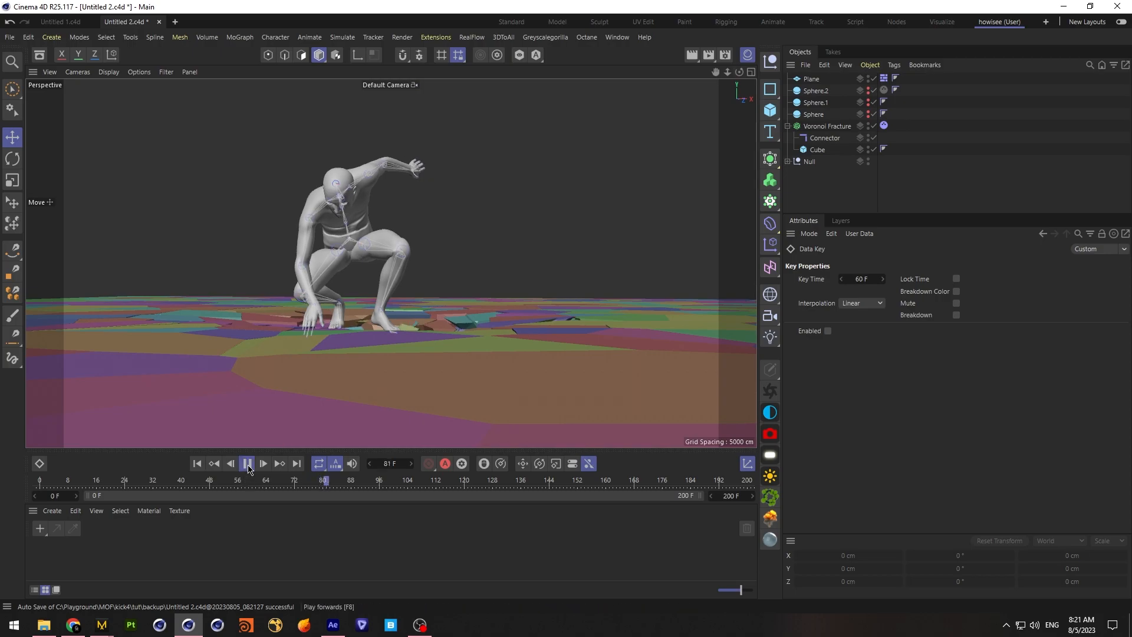
left_click(247, 464)
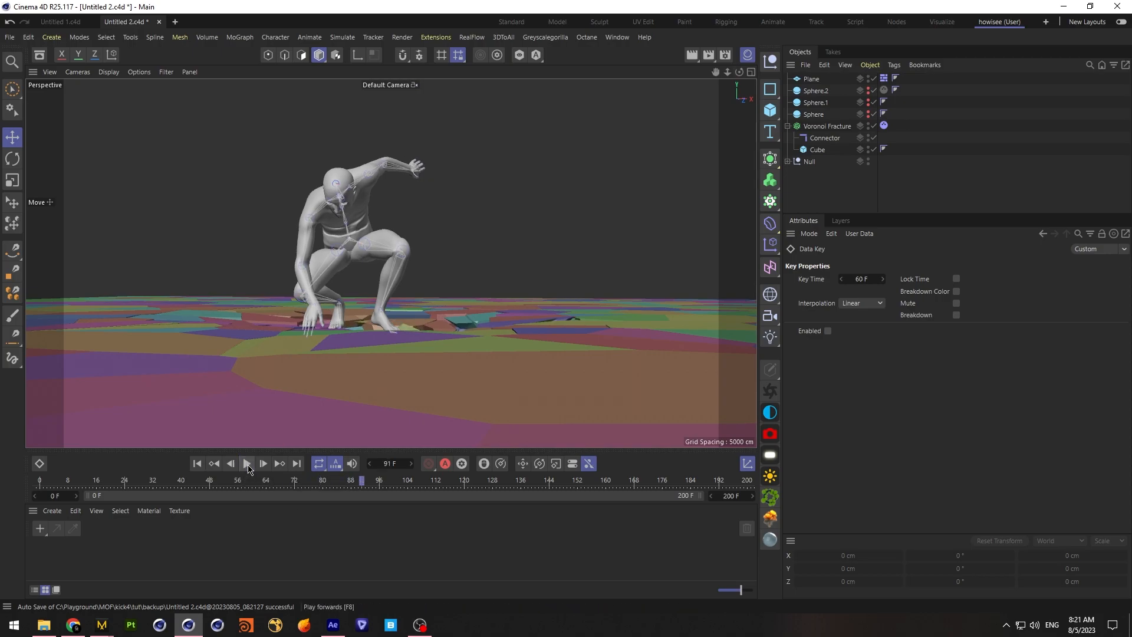
left_click(197, 463)
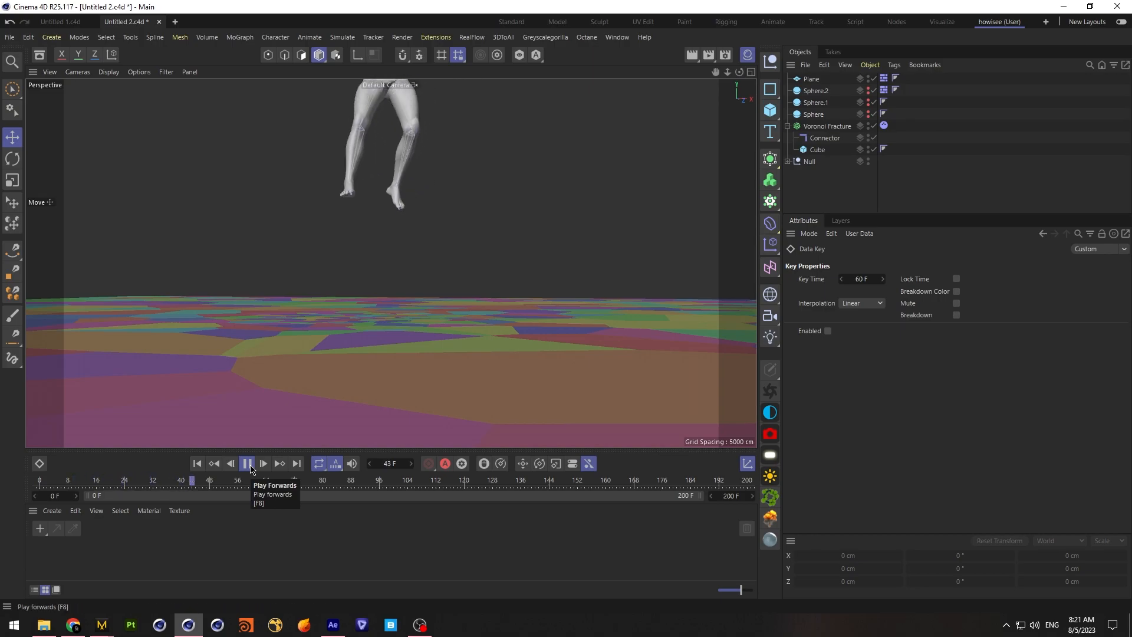
left_click(247, 464)
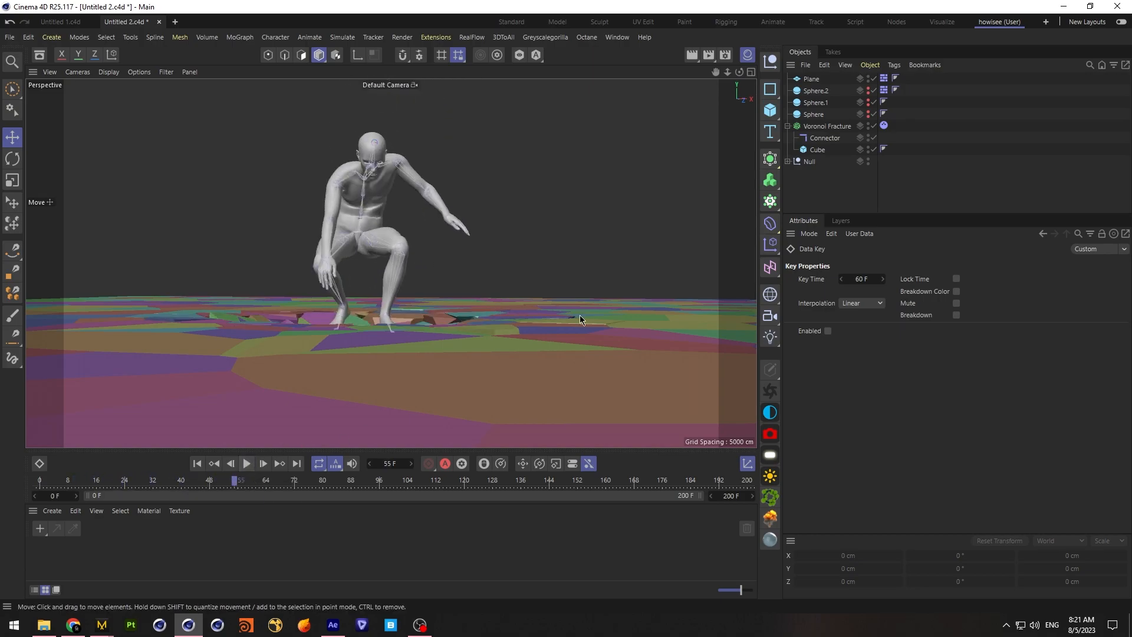
left_click(751, 71)
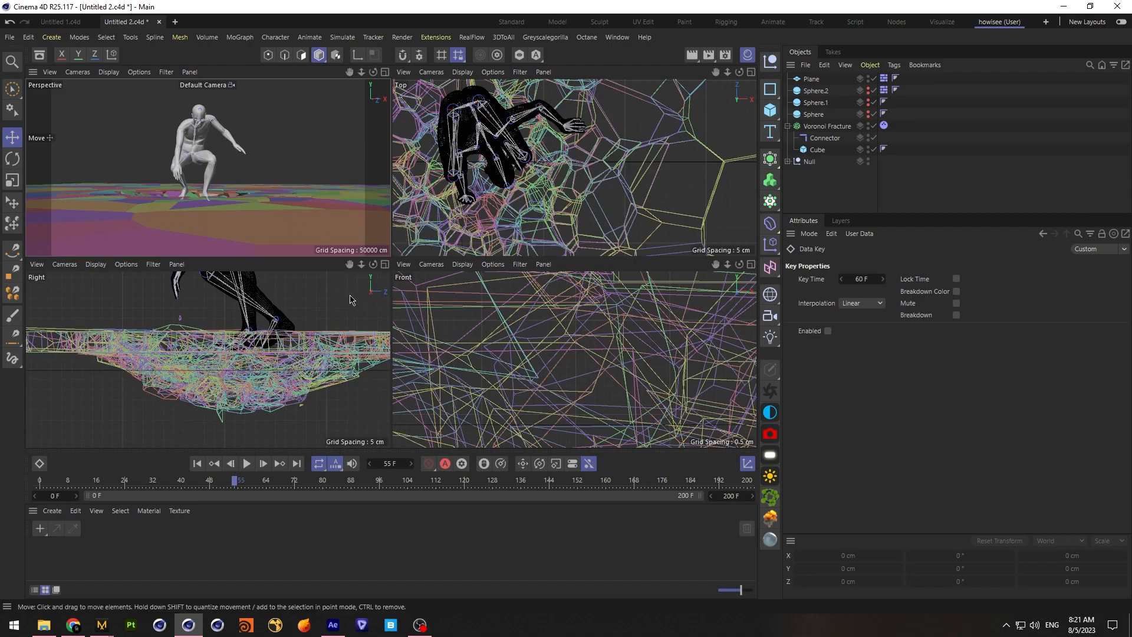
Change the collision shape of the Plane's dynamics tag to Automatic and review its bounce and friction settings
left_click(818, 80)
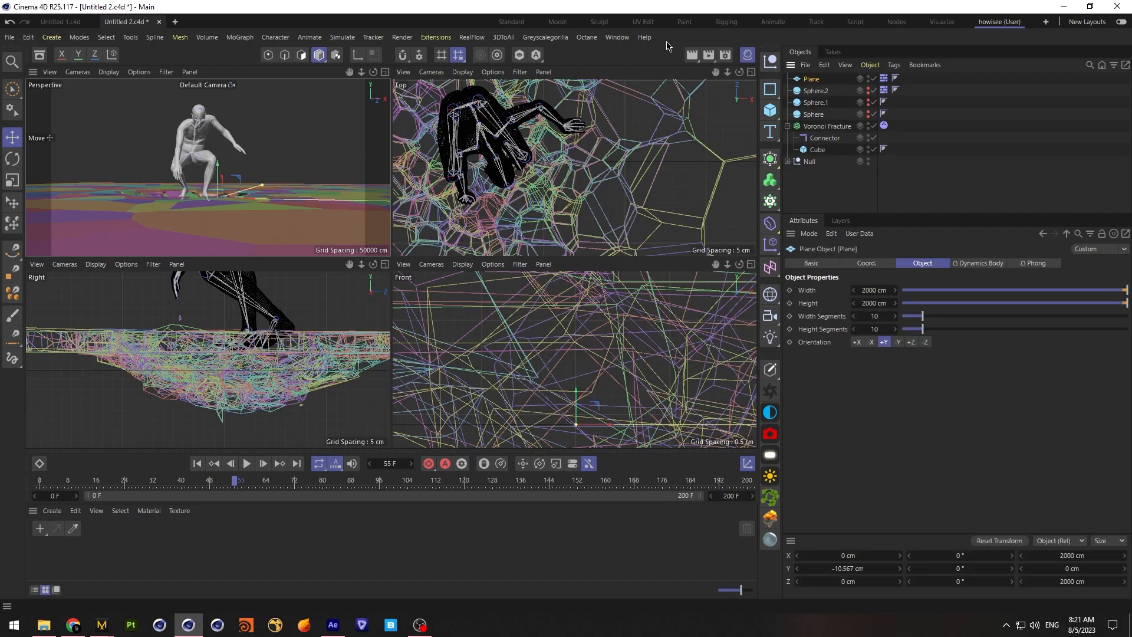
left_click(895, 79)
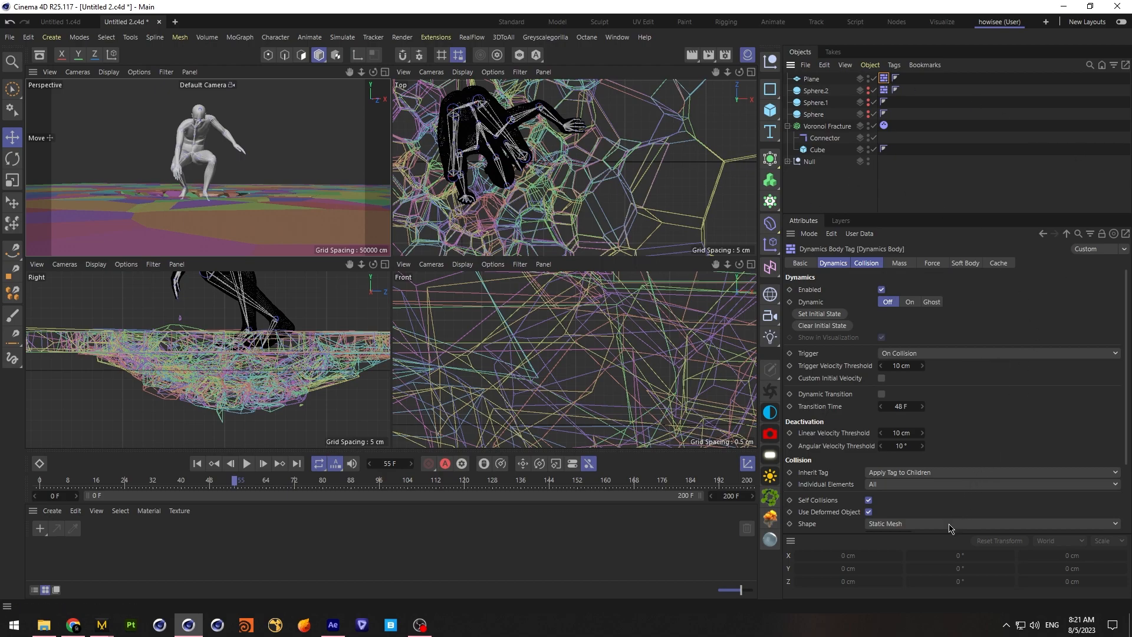
left_click(950, 525)
left_click(945, 541)
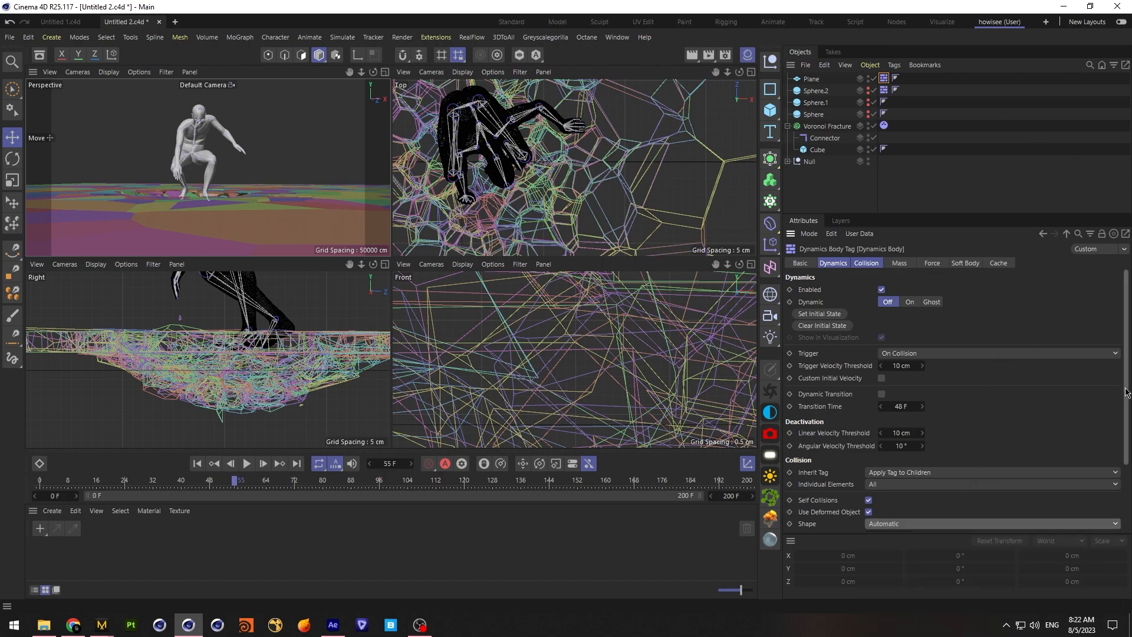
left_click_drag(1125, 391, 1091, 499)
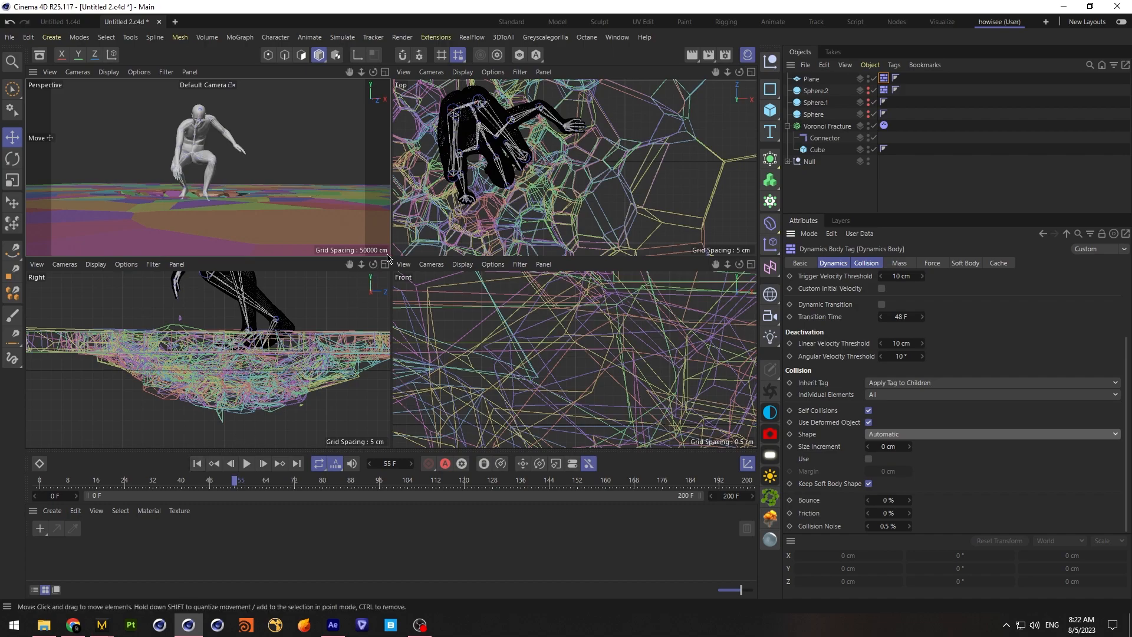
Enlarge the Right view and play the simulation to check how the fragments behave at the ground plane
left_click(384, 264)
left_click(248, 464)
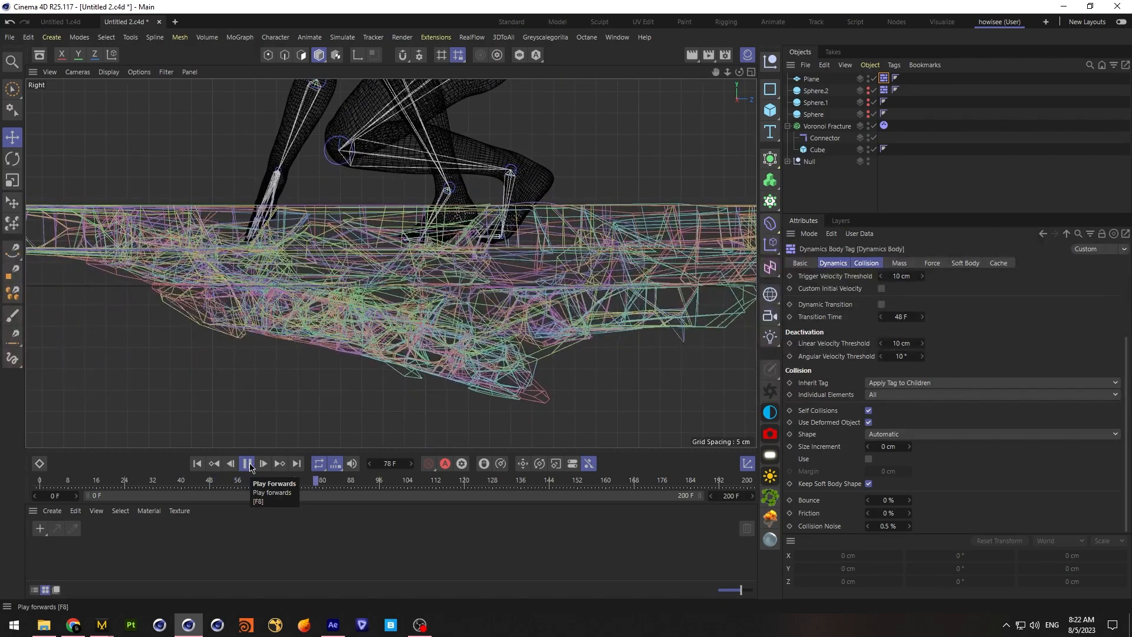
left_click(247, 463)
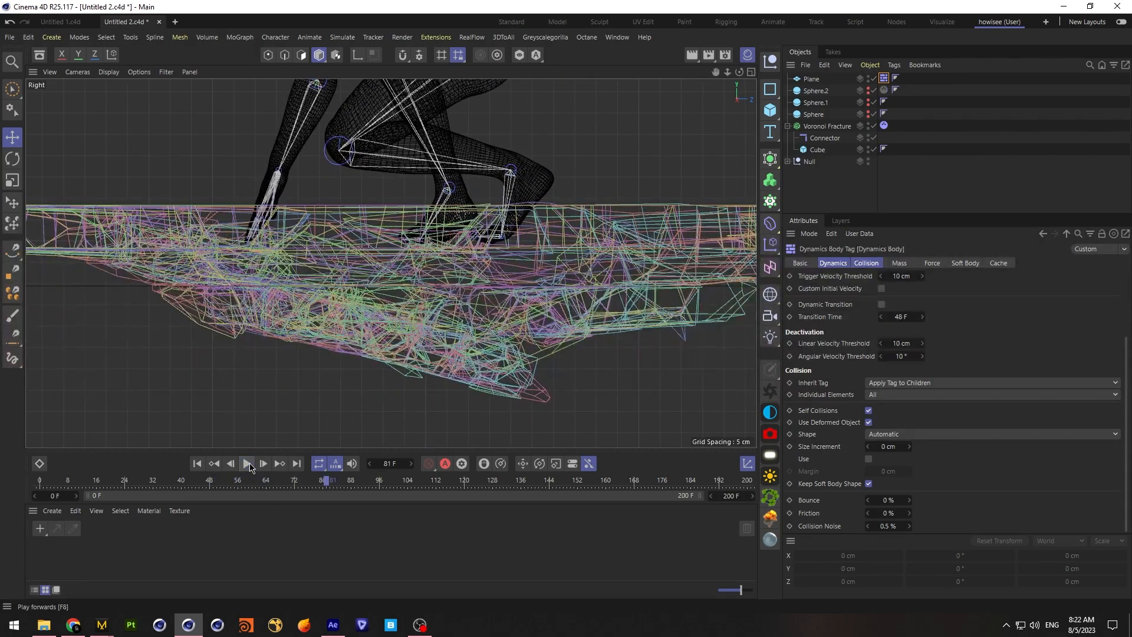
Add a cube, flatten it to about 31.21 cm high, and place it beneath the fractured impact area at about Y -28.5 cm, Z -199 cm
left_click(811, 79)
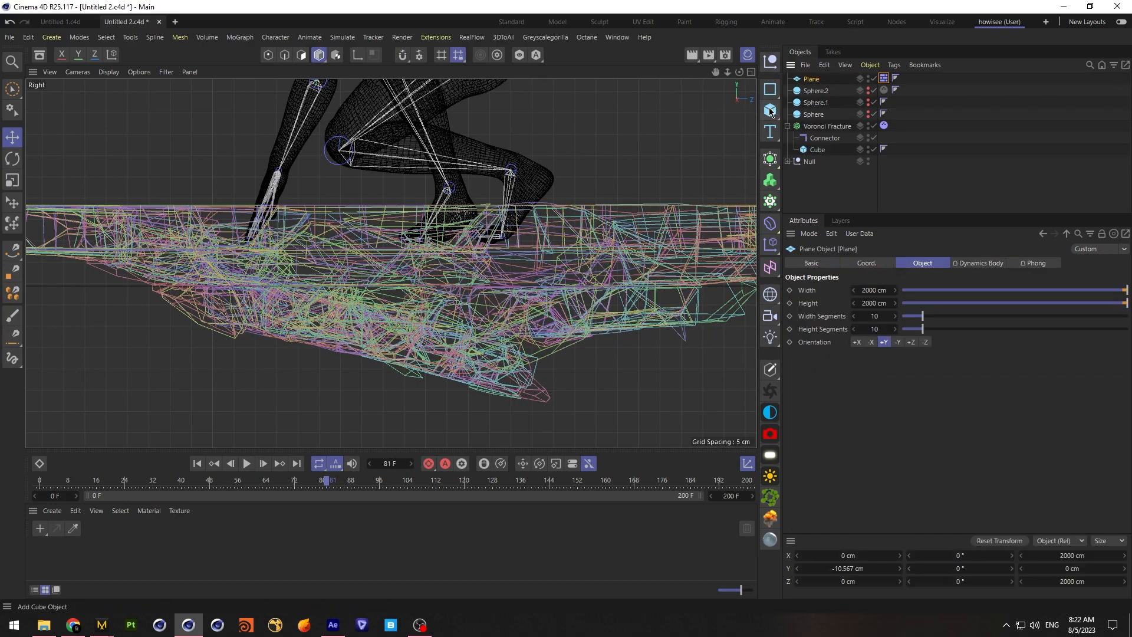
left_click(769, 116)
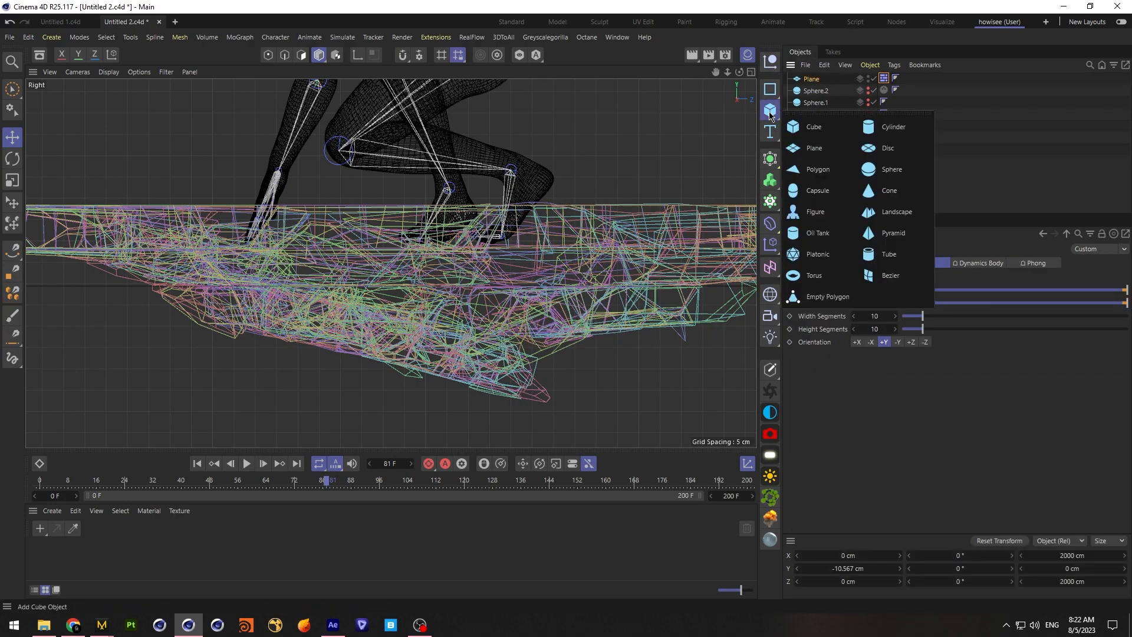
left_click(809, 126)
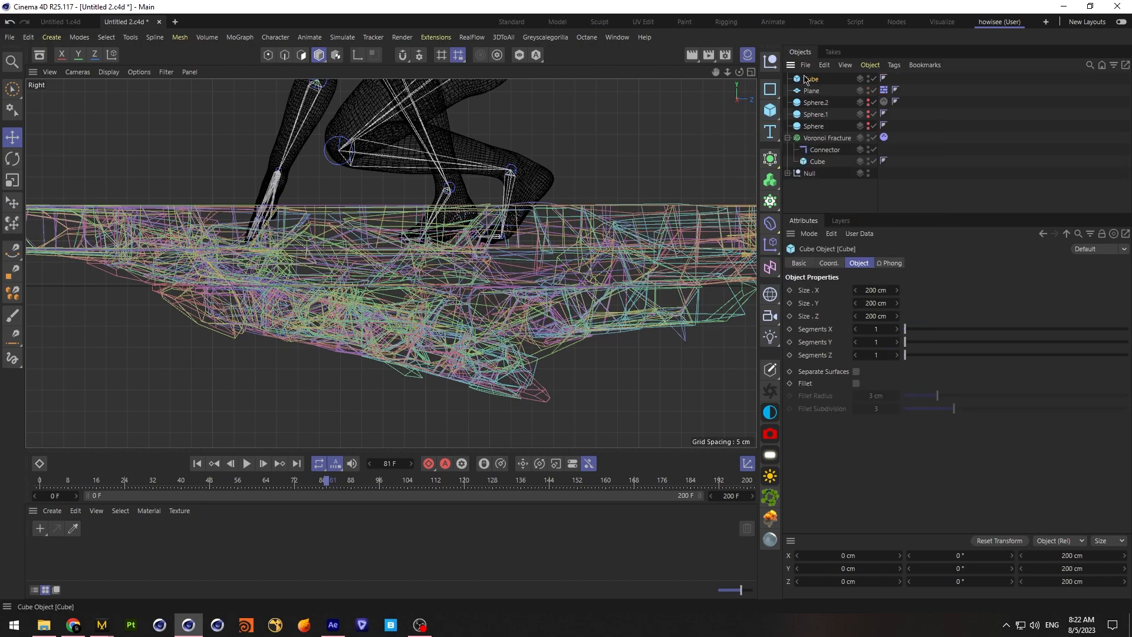
left_click_drag(729, 73, 566, 76)
left_click_drag(609, 154, 452, 260)
left_click_drag(400, 217, 410, 246)
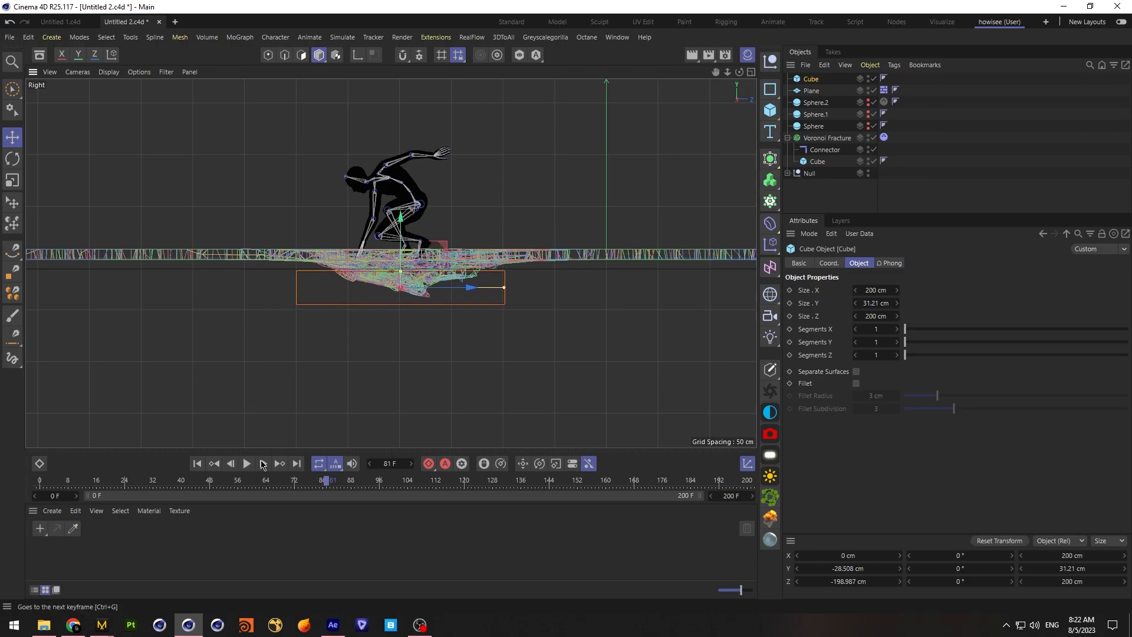
Return to frame 0, then raise the Plane to about Y -6 cm and the new cube to about Y -24.5 cm
left_click(197, 464)
left_click(823, 208)
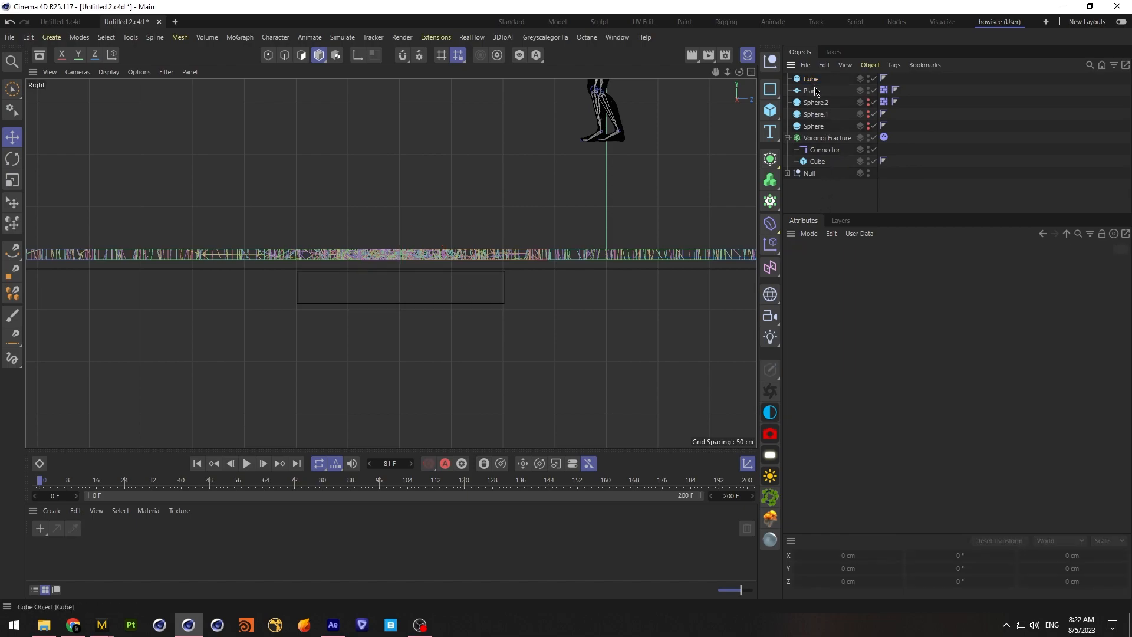
left_click(816, 90)
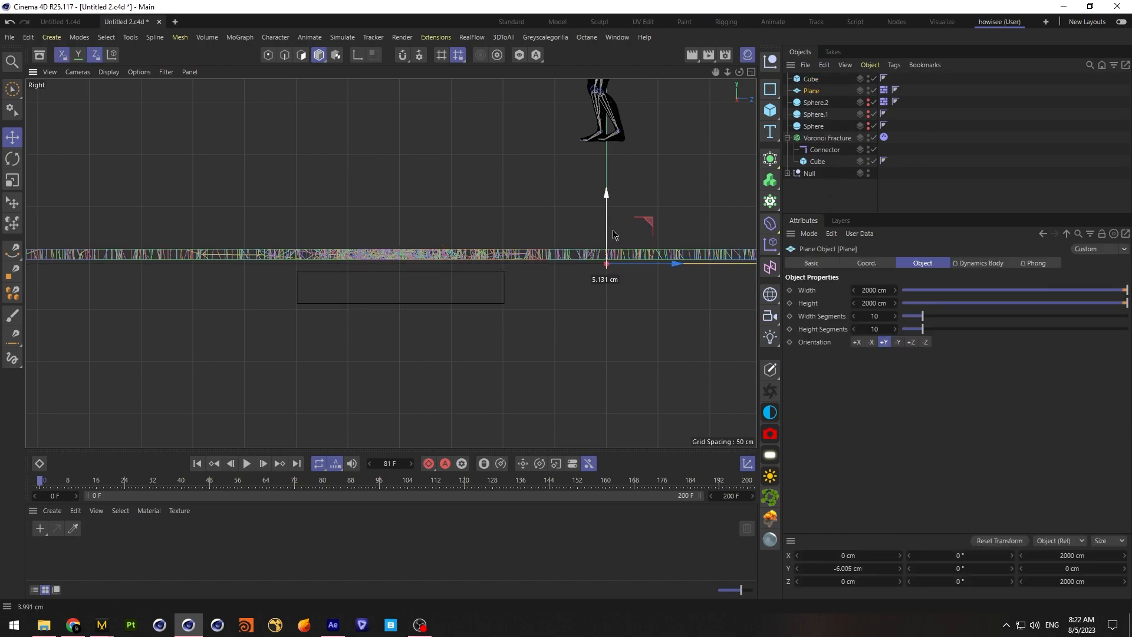
left_click(828, 195)
left_click(825, 79)
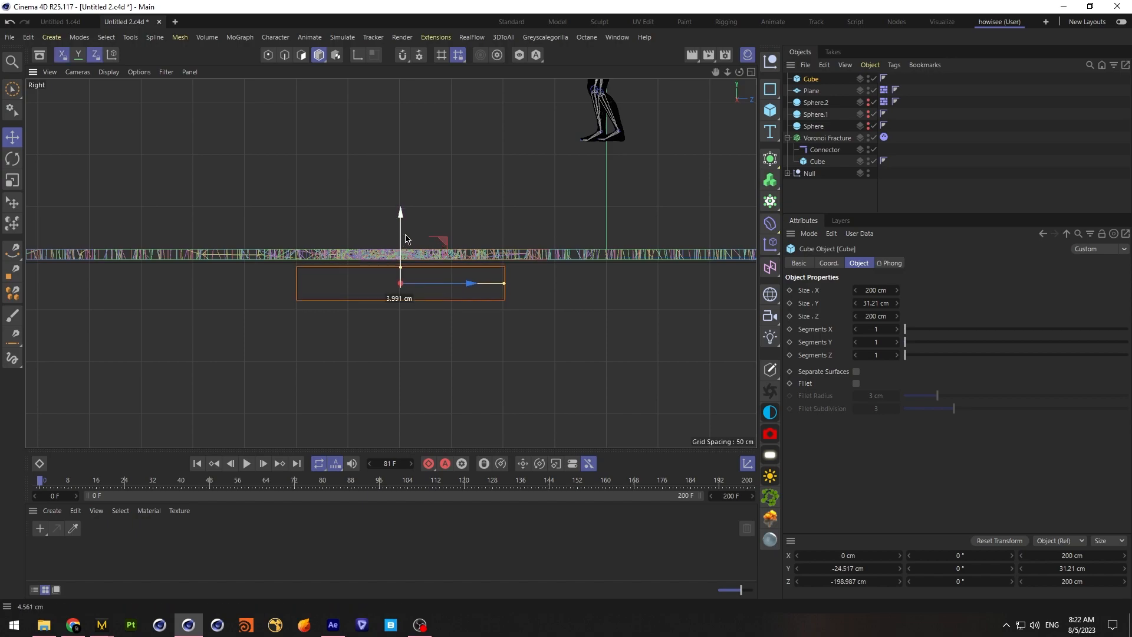
left_click(931, 99)
Copy the Plane's dynamics tag to the new cube and set the bounce to 20% on both tags
left_click(883, 89)
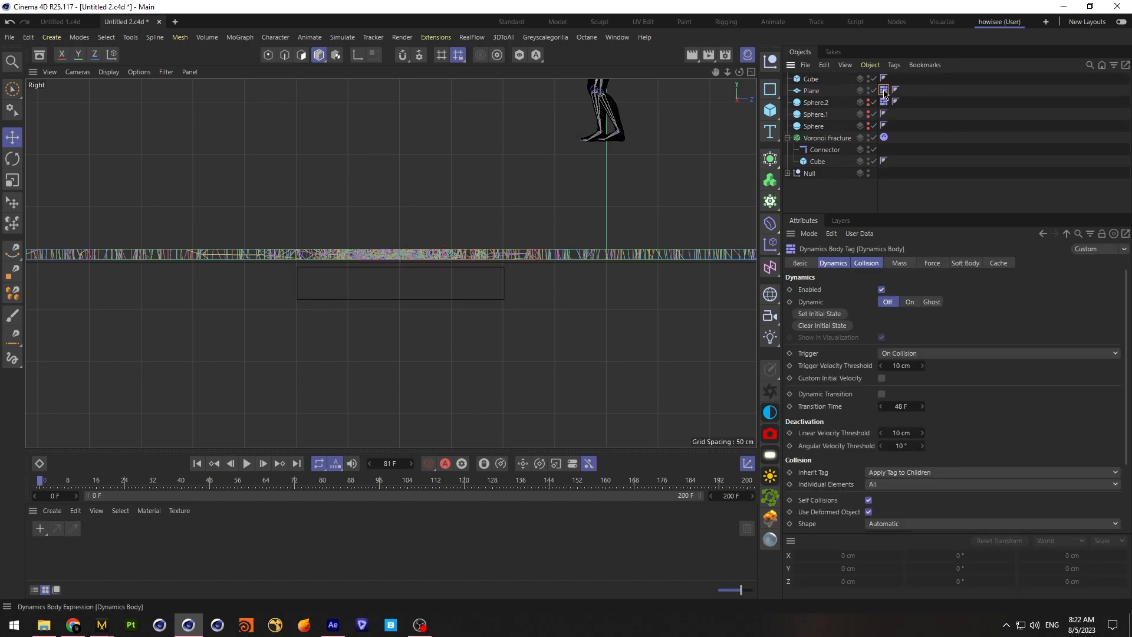
left_click_drag(897, 80, 897, 79, "ctrl")
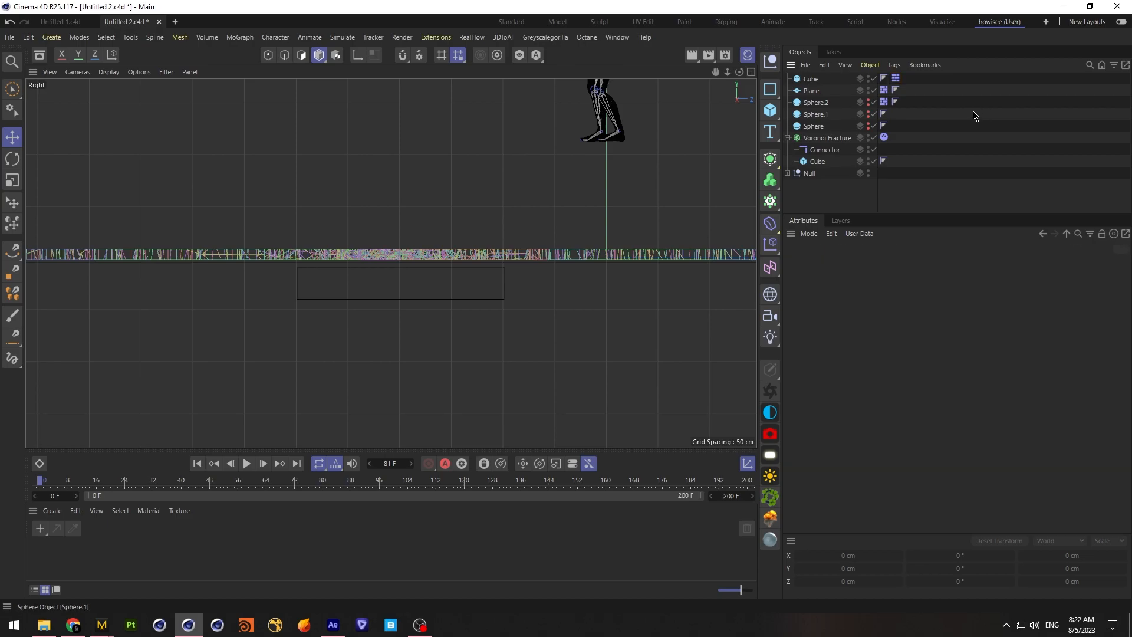
left_click(895, 79)
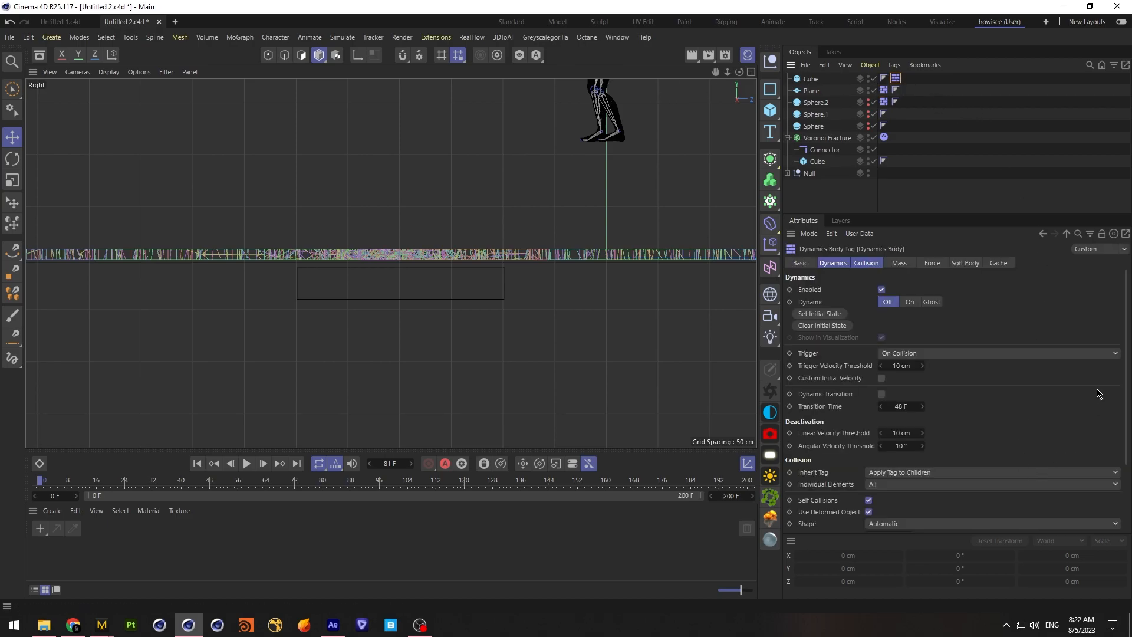
scroll(1127, 517, "down", 2)
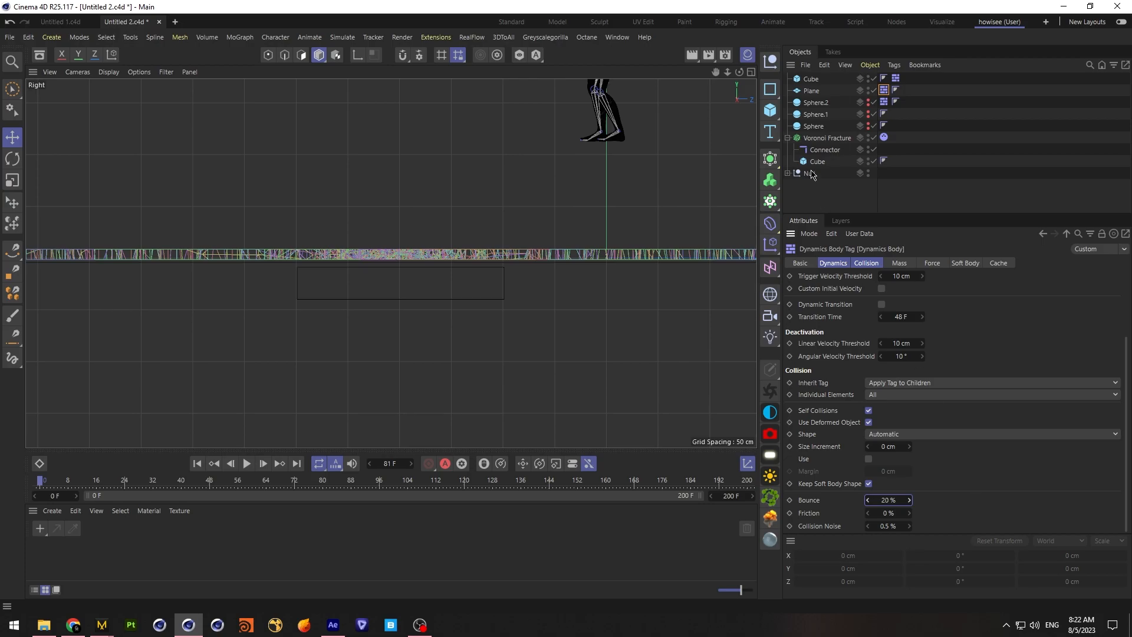
Replay the landing in the Perspective view to around frame 77 and examine the broken floor from a higher angle
left_click(749, 74)
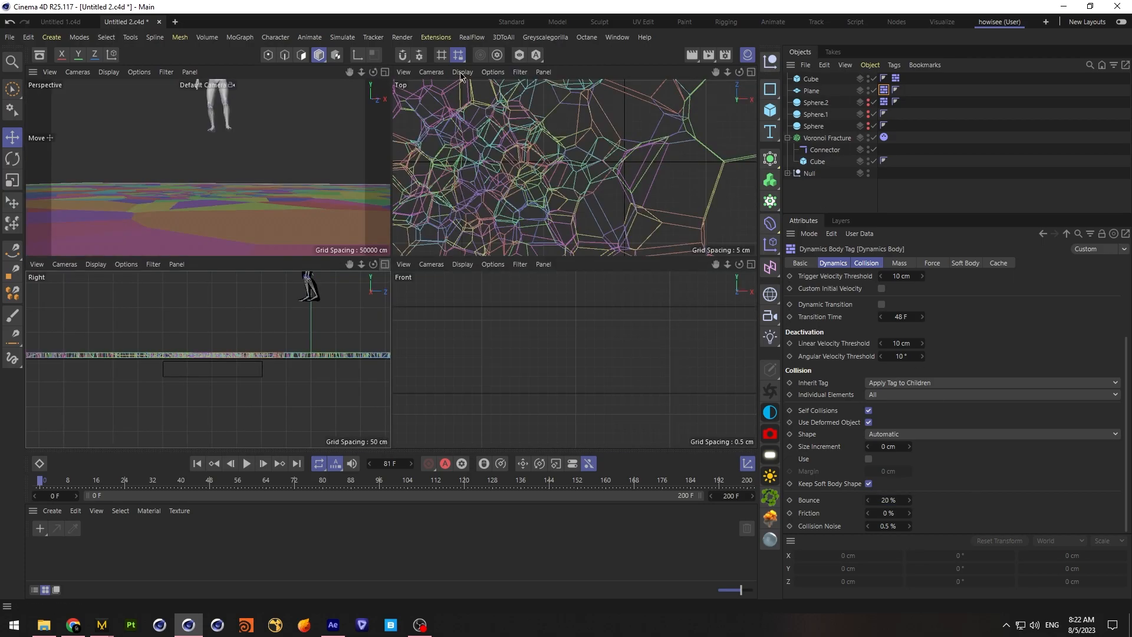
left_click(384, 72)
left_click(247, 464)
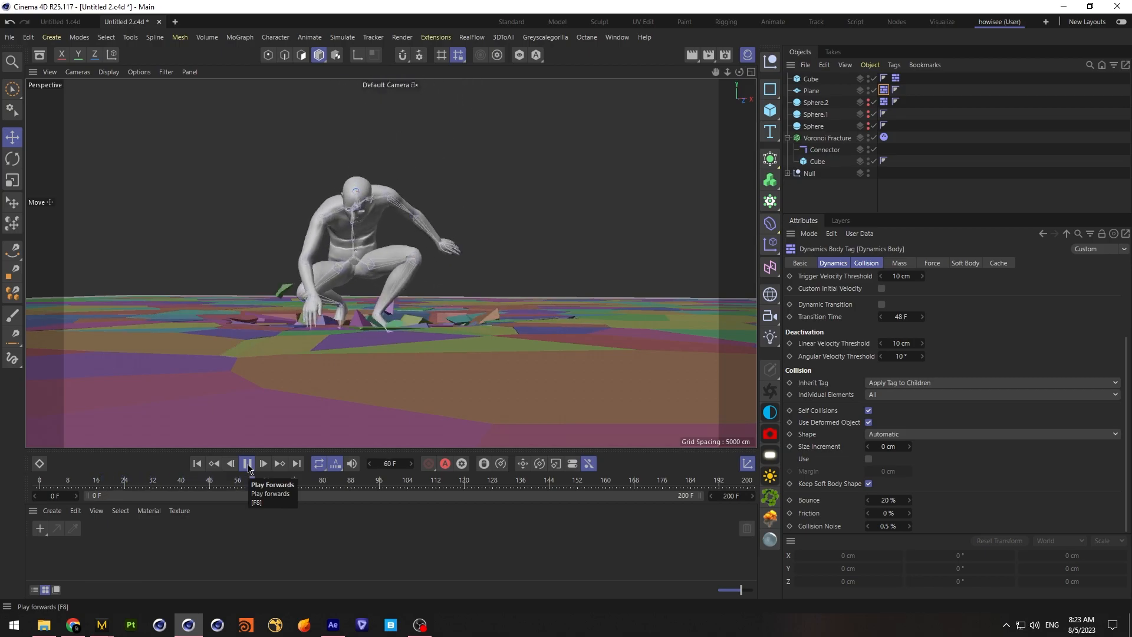
left_click(248, 464)
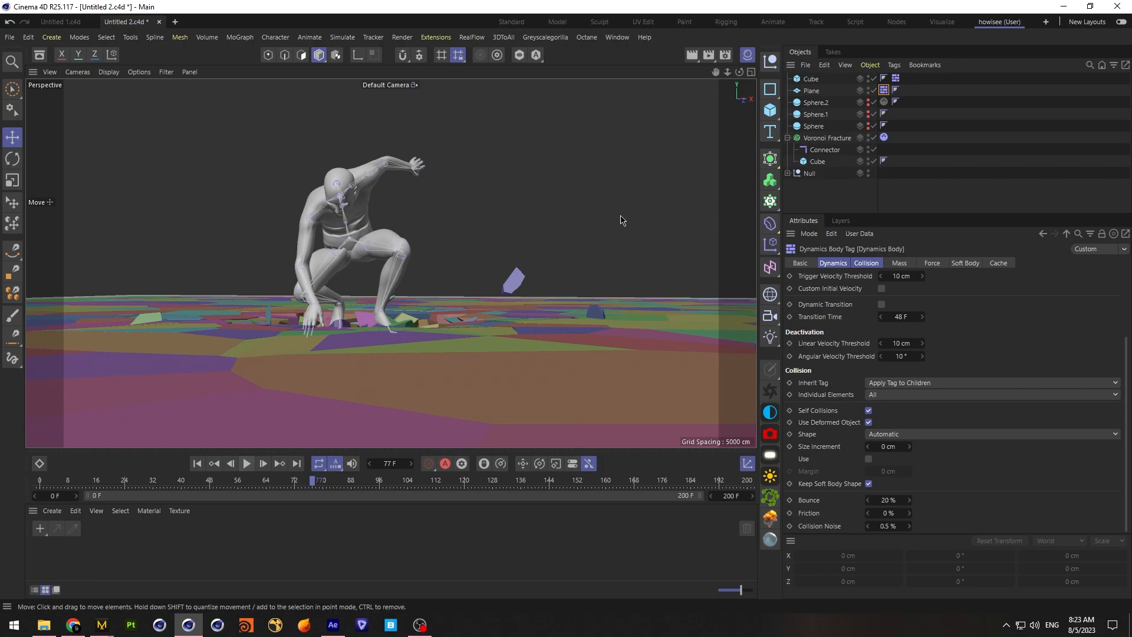
left_click_drag(746, 74, 390, 262)
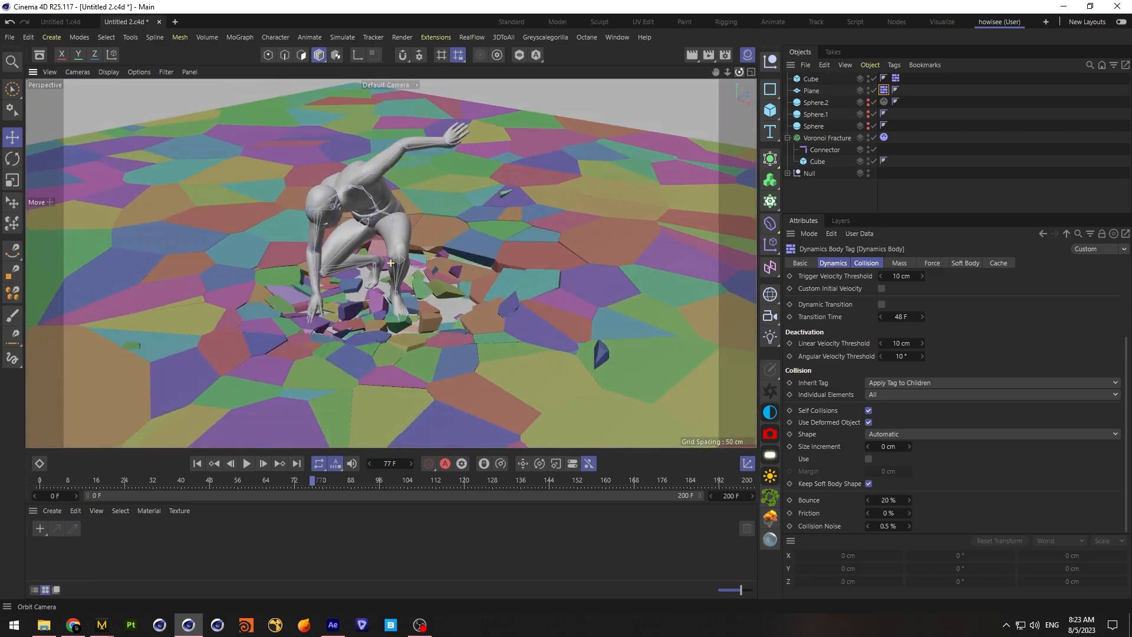
Return to frame 0 and, in the Right view, raise the support cube to about Y -15.4 cm, against the floor's underside
left_click(750, 72)
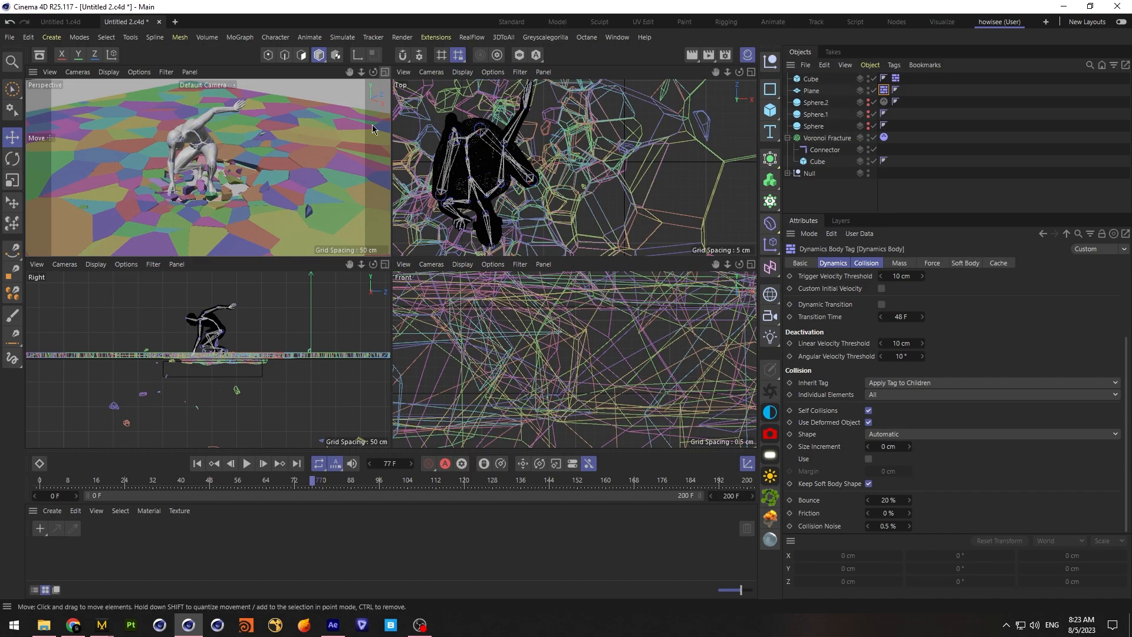
left_click(384, 263)
left_click(197, 464)
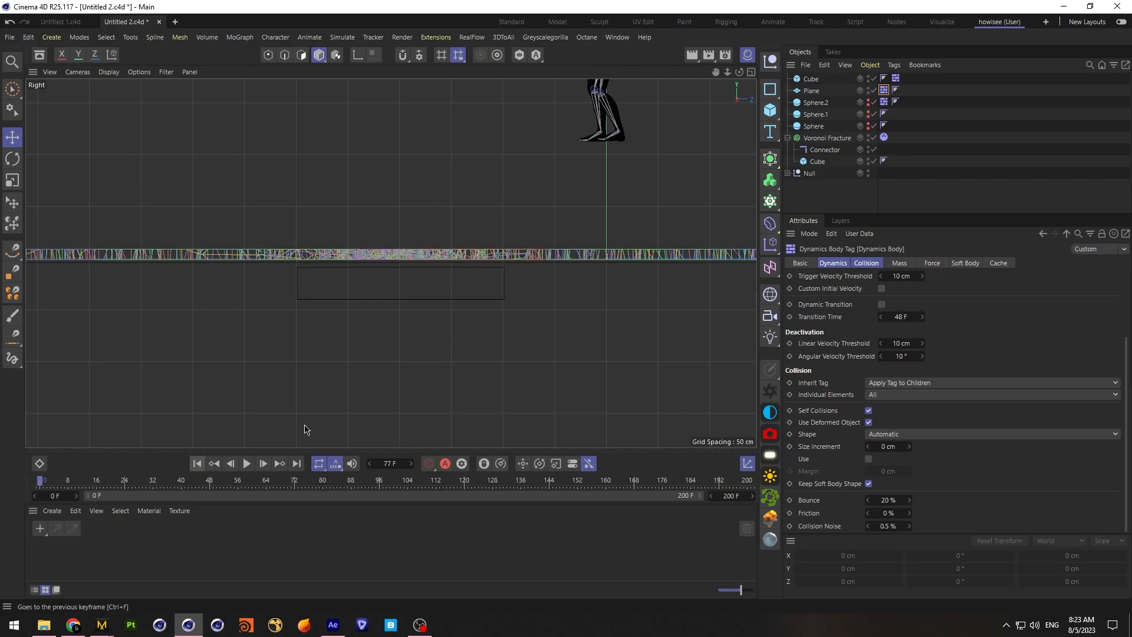
left_click(811, 79)
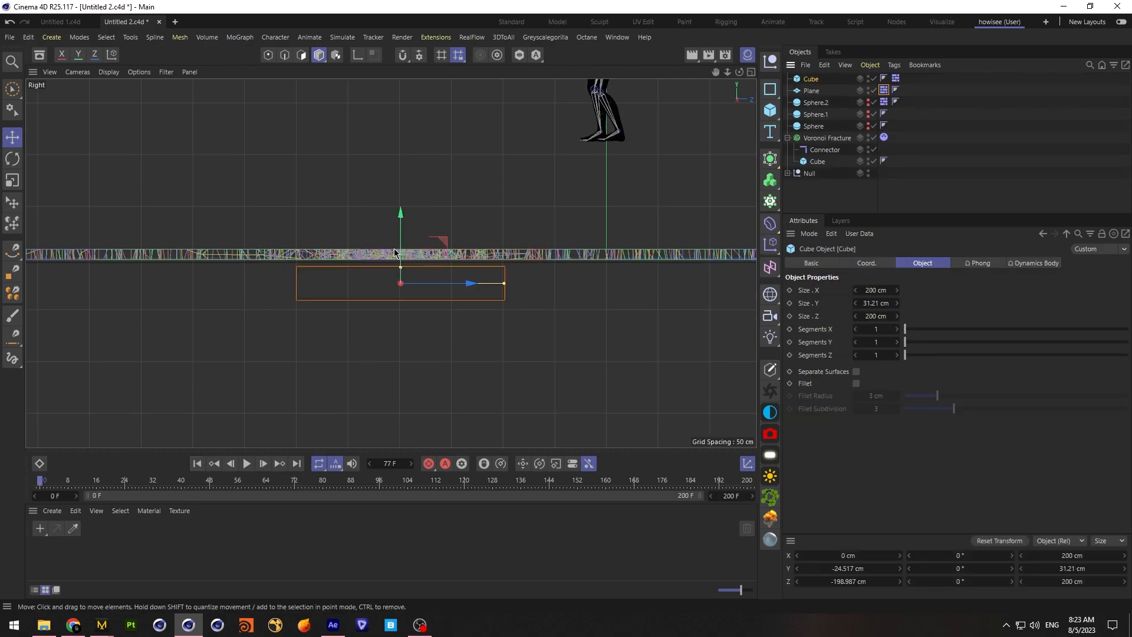
left_click_drag(401, 251, 406, 240)
Start playback with all four views shown, stop around frame 25, and save the project
left_click(751, 72)
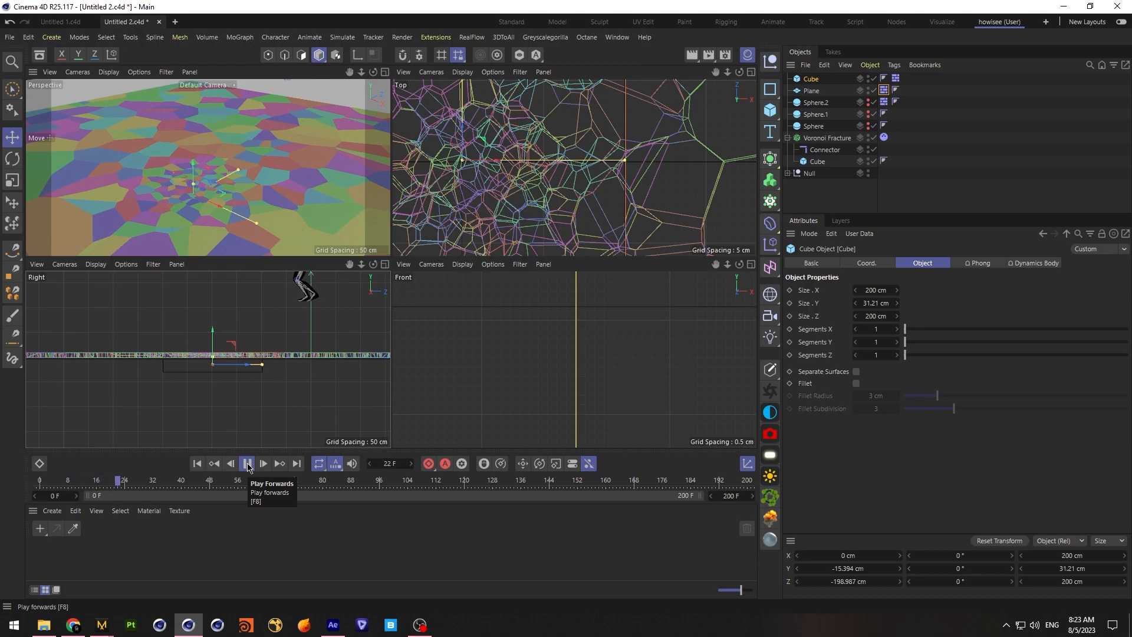
left_click(247, 464)
left_click(10, 38)
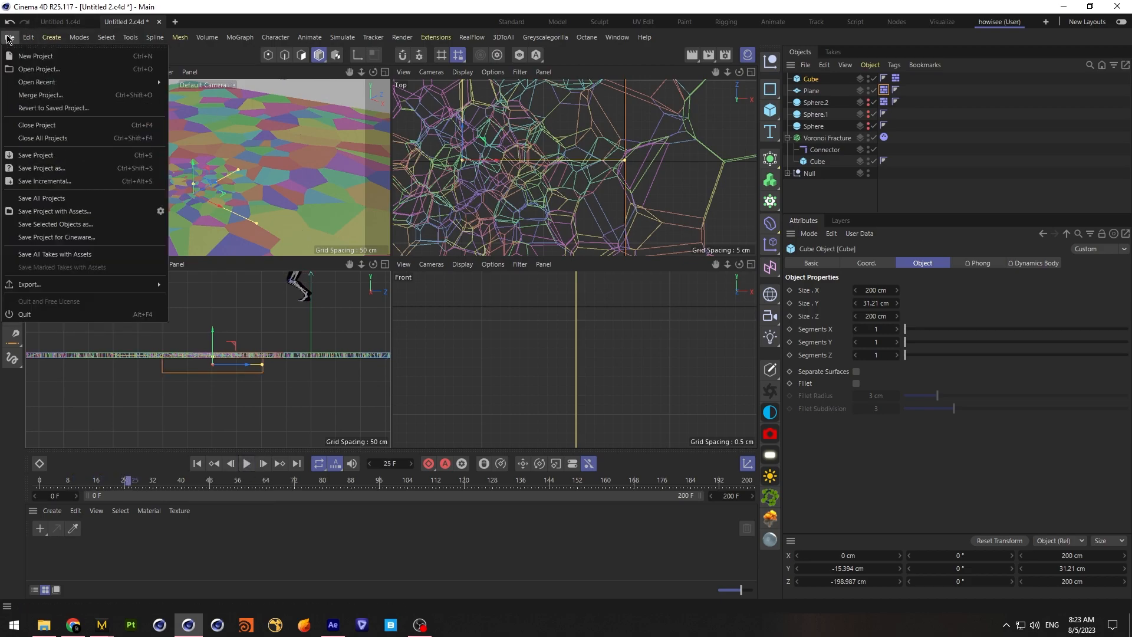
left_click(36, 155)
Enlarge the Right view and continue playback to around frame 64 to check how the fragments hit the cube
left_click(386, 265)
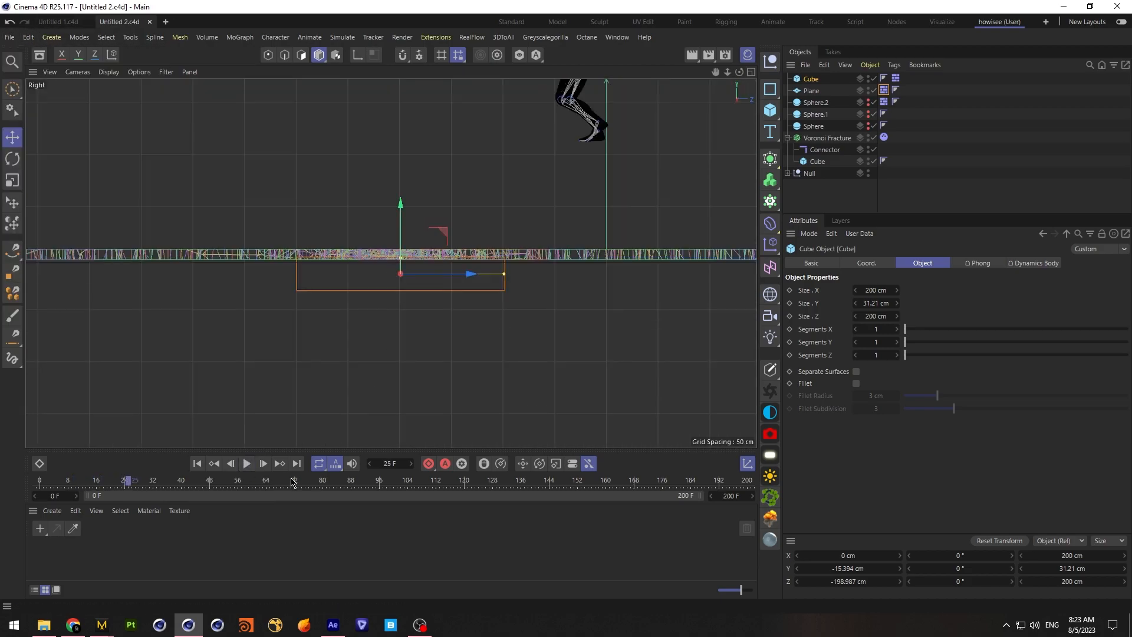
left_click(248, 464)
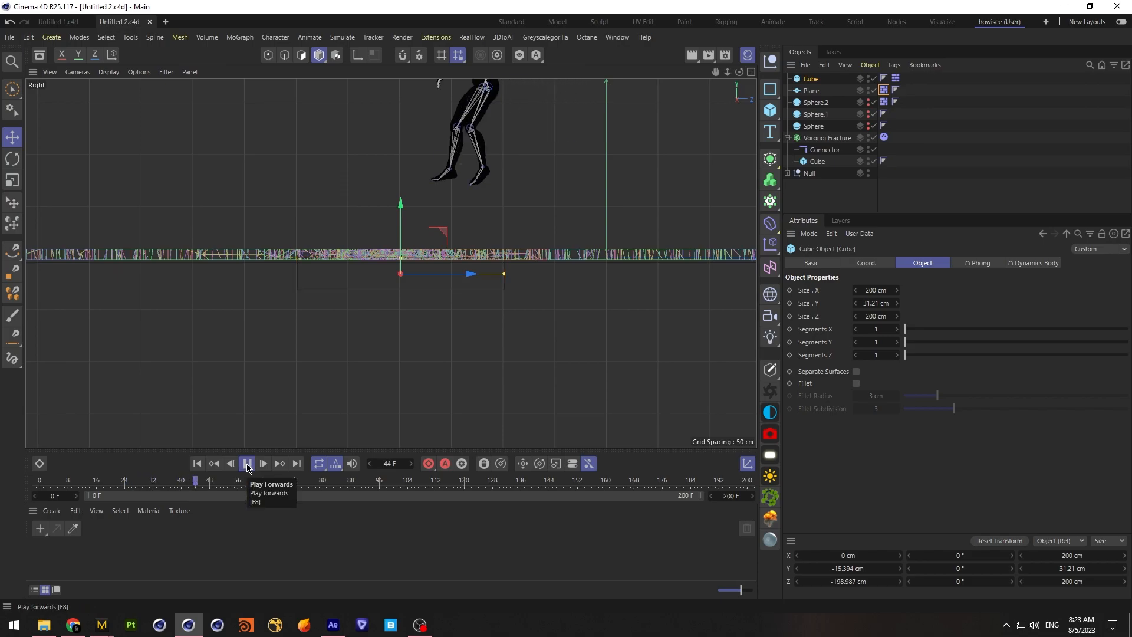
left_click(247, 465)
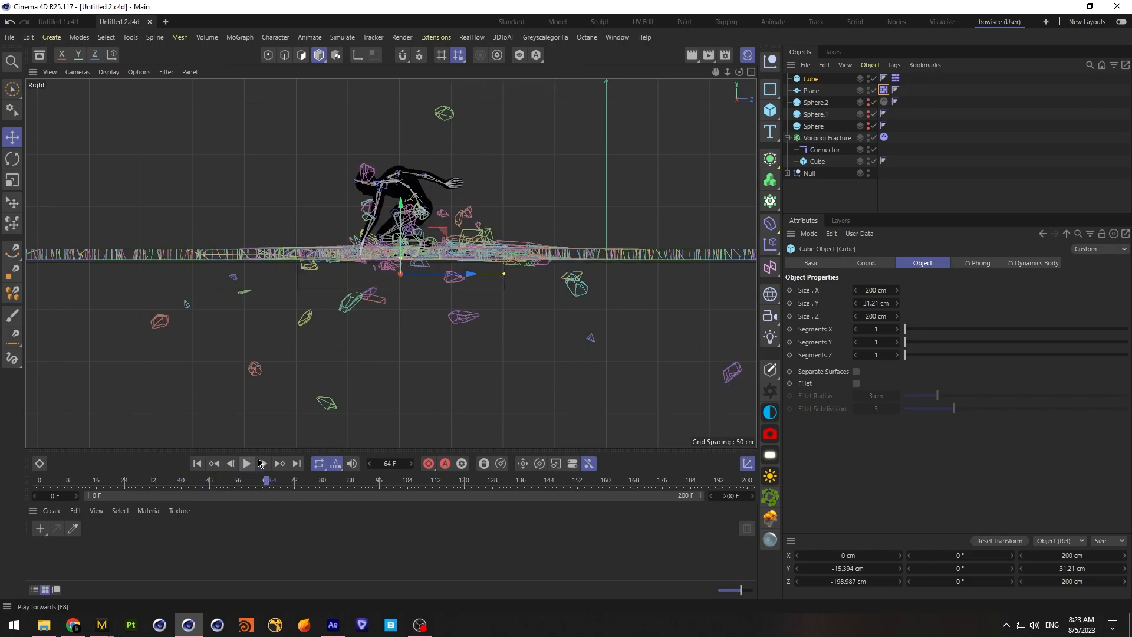
Replay the landing in the Perspective view from a low angle, stopping around frame 90, to examine the flying fragments
left_click(750, 72)
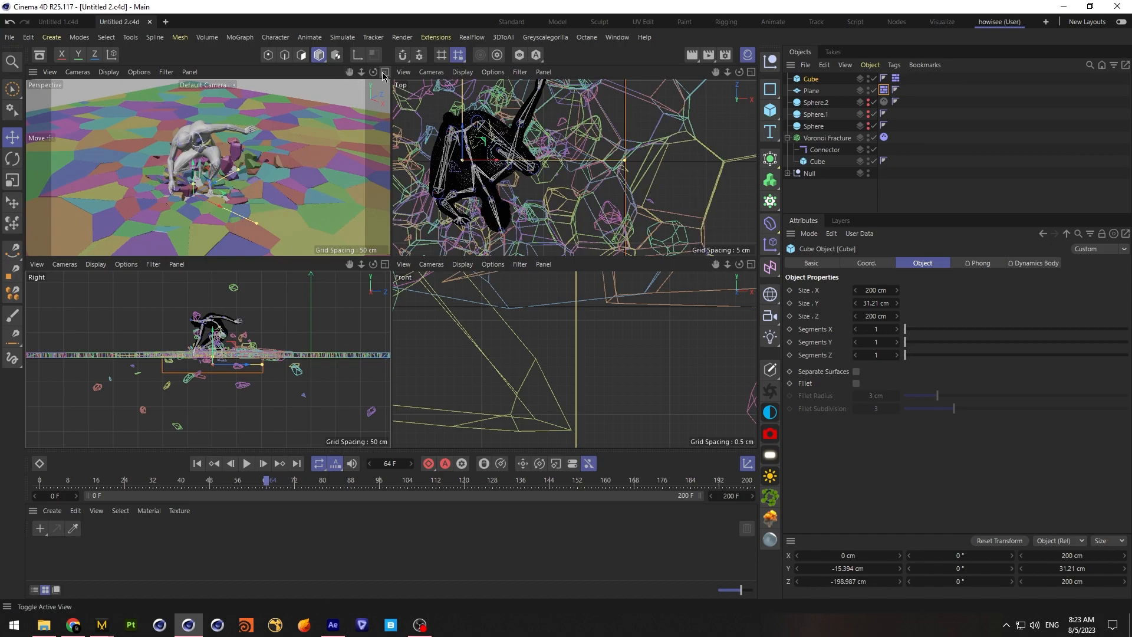
left_click(384, 72)
mouse_move(739, 72)
left_mouse_down()
mouse_move(739, 117)
mouse_move(742, 75)
mouse_move(726, 79)
mouse_move(725, 106)
mouse_move(749, 76)
mouse_move(719, 86)
mouse_move(738, 71)
left_mouse_up()
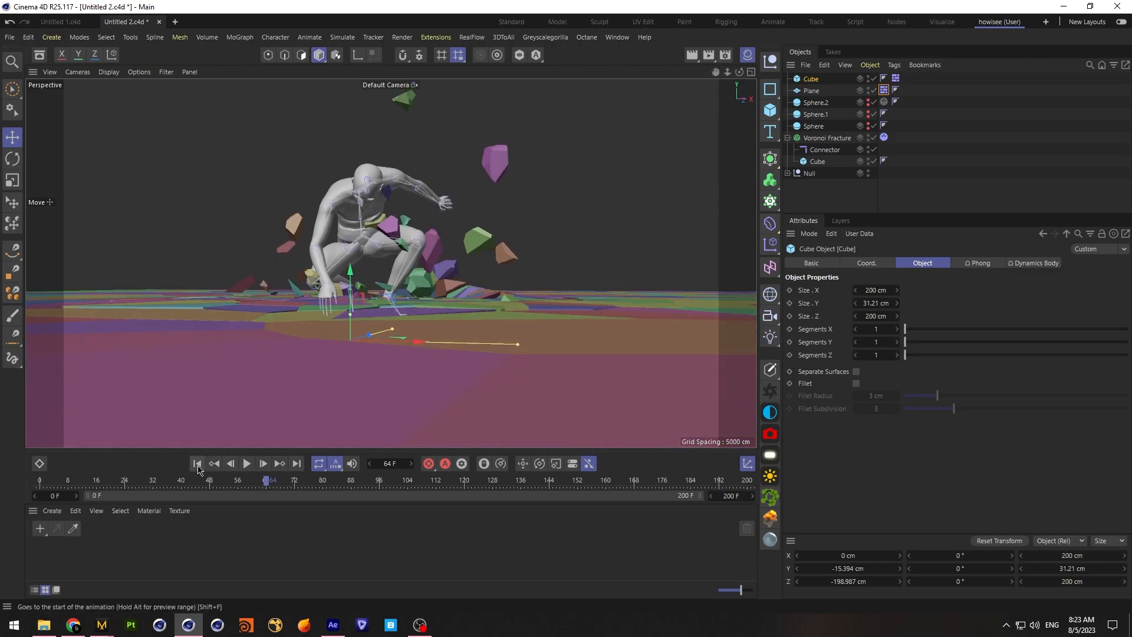
left_click(246, 463)
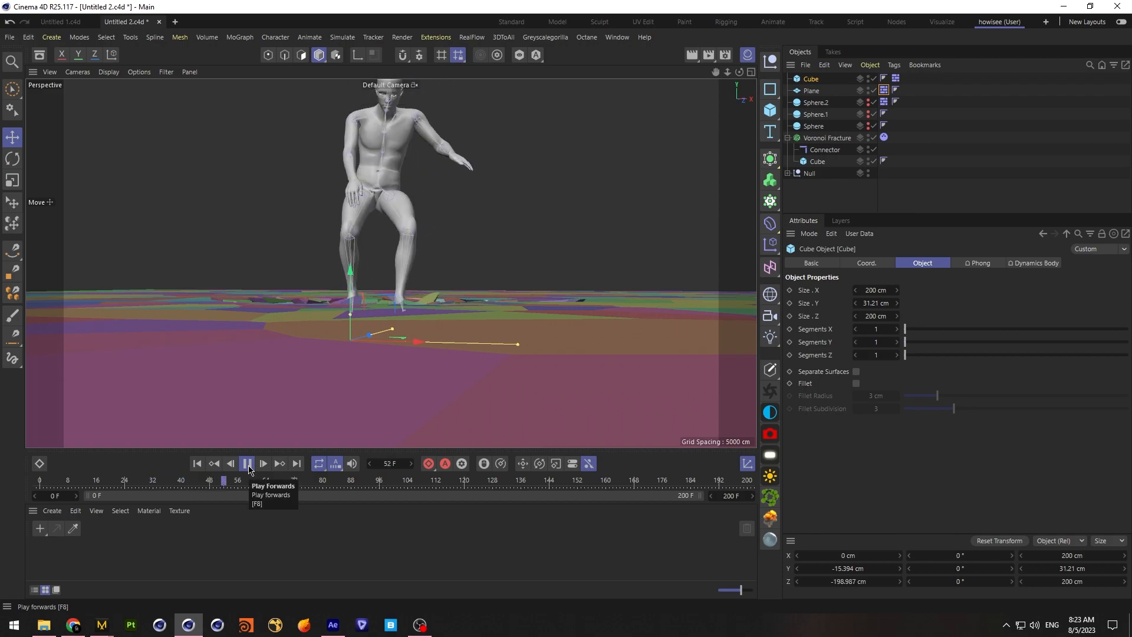
left_click(247, 463)
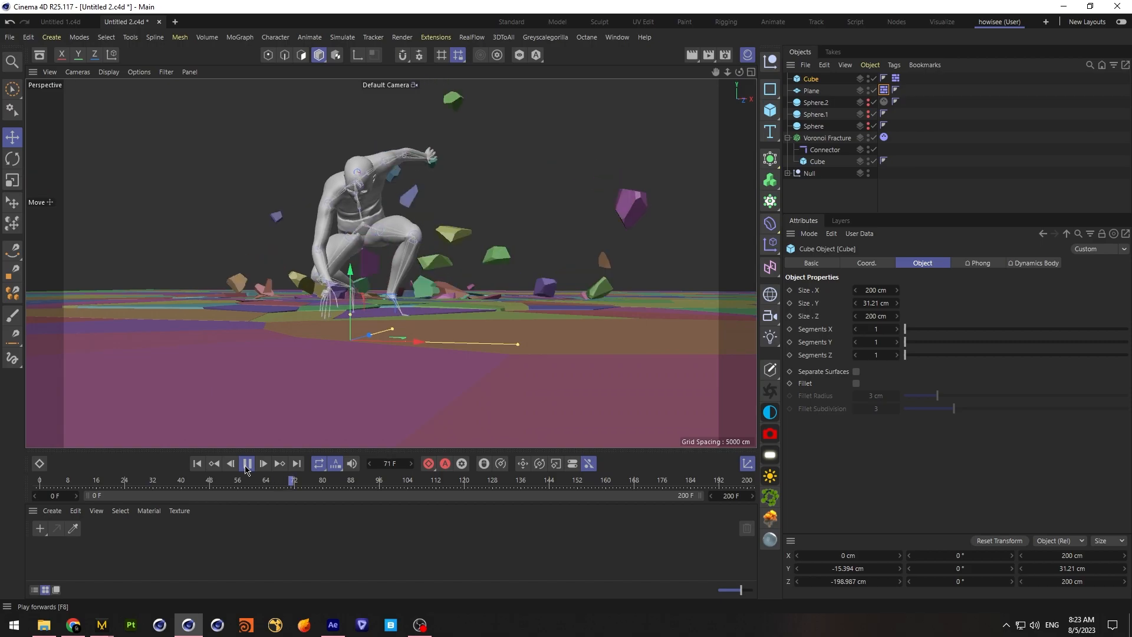
left_click(248, 464)
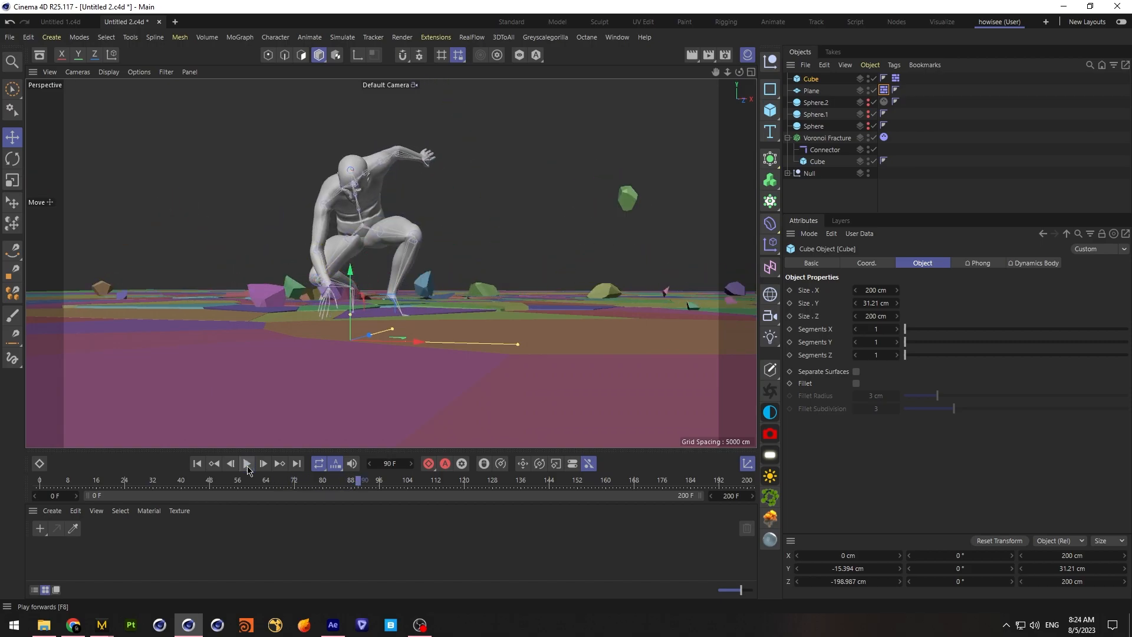
Set the friction of the support cube's dynamics tag to 70% and lower the cube to about Y -17.9 cm
left_click(818, 180)
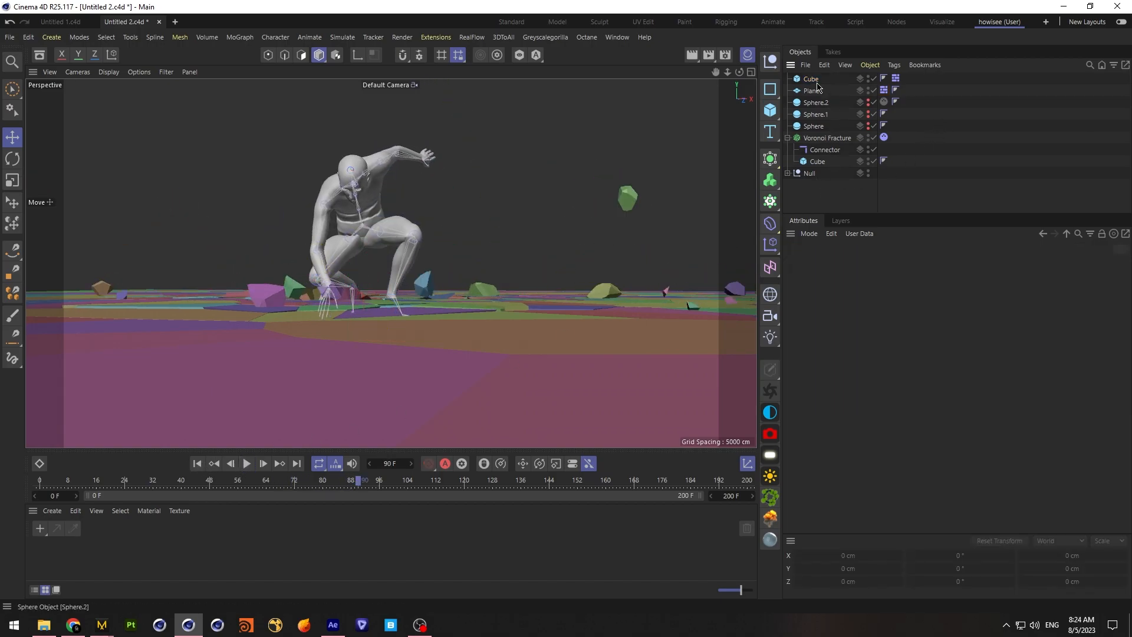
left_click(810, 79)
middle_click(330, 278)
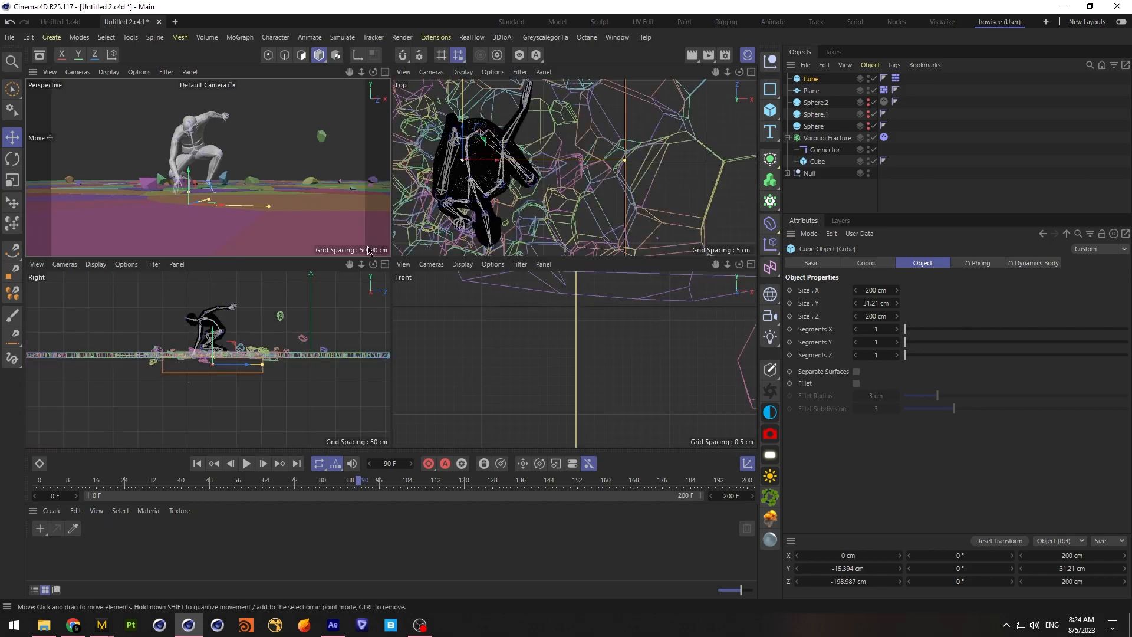
scroll(208, 353, "up", 6)
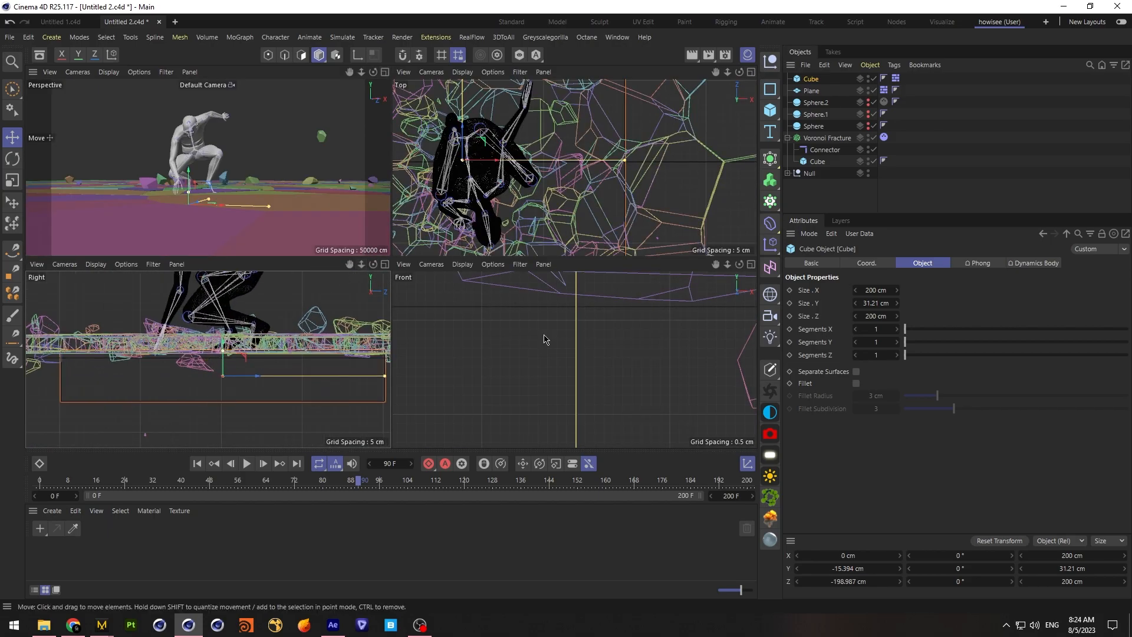
left_click(895, 78)
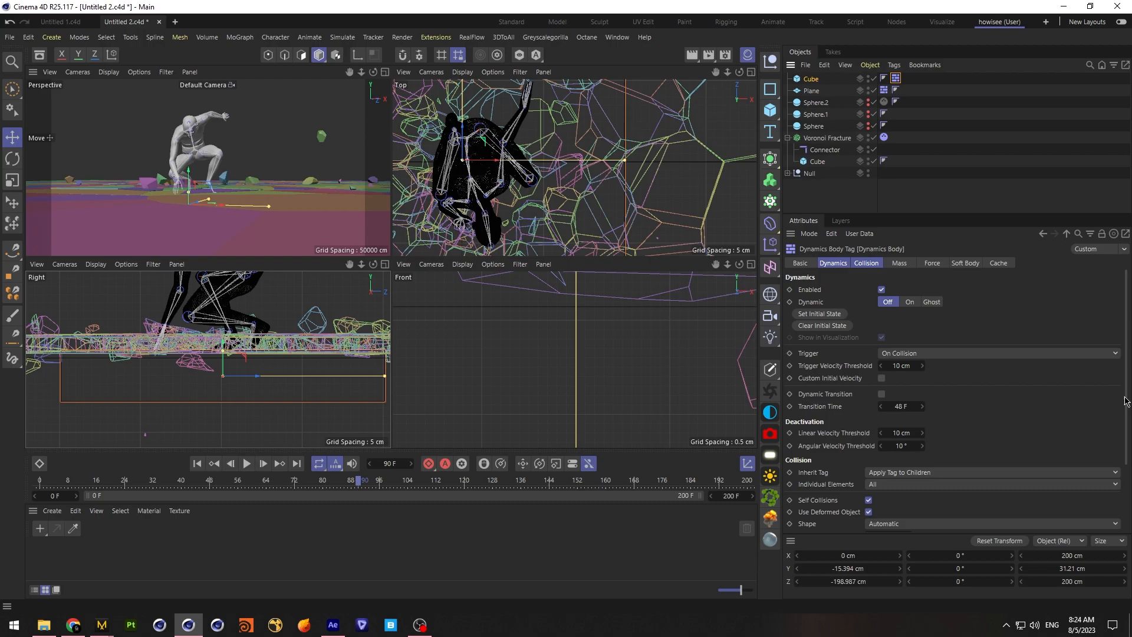
left_click_drag(1125, 400, 1126, 472)
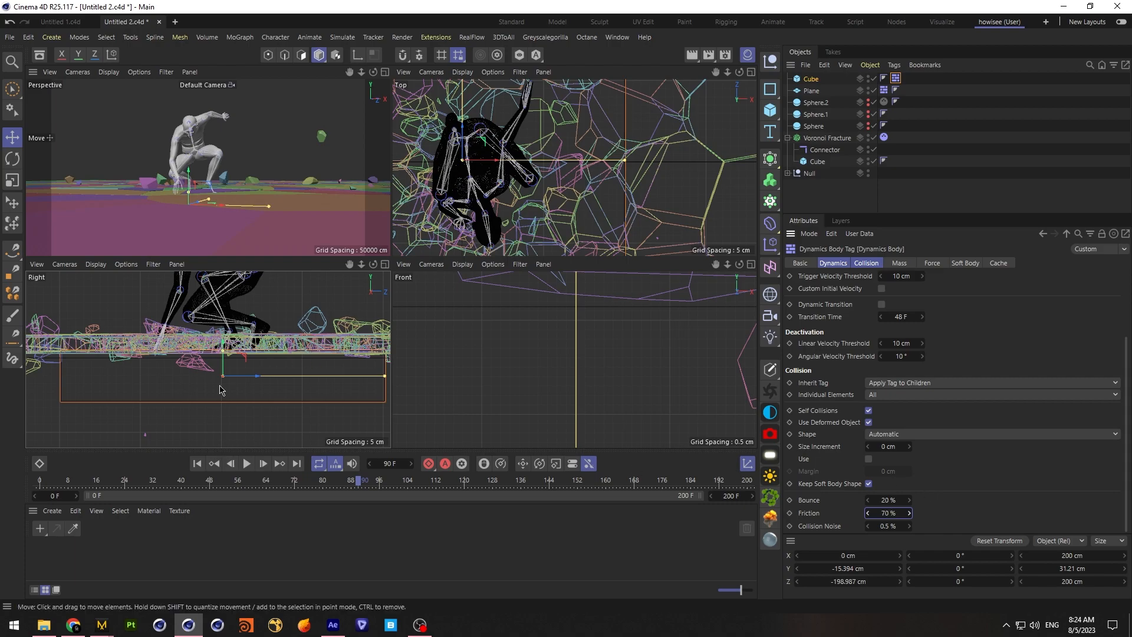
left_click_drag(224, 366, 224, 374)
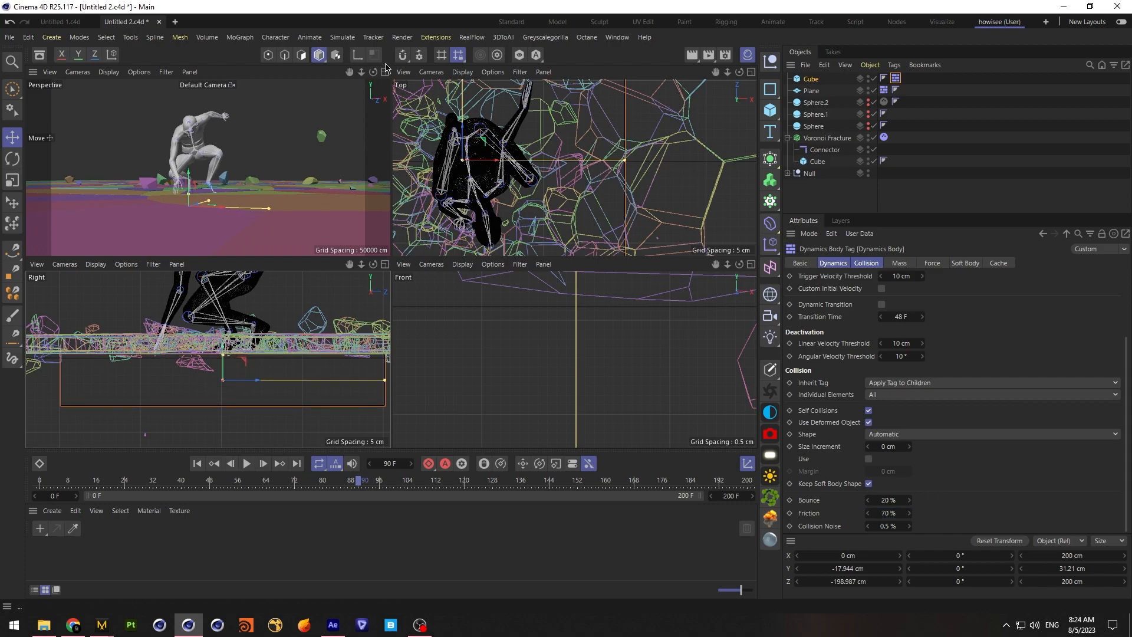
Enlarge the Perspective view and replay the landing from the start to about frame 74 to check the fragments
key("F1")
left_click(198, 463)
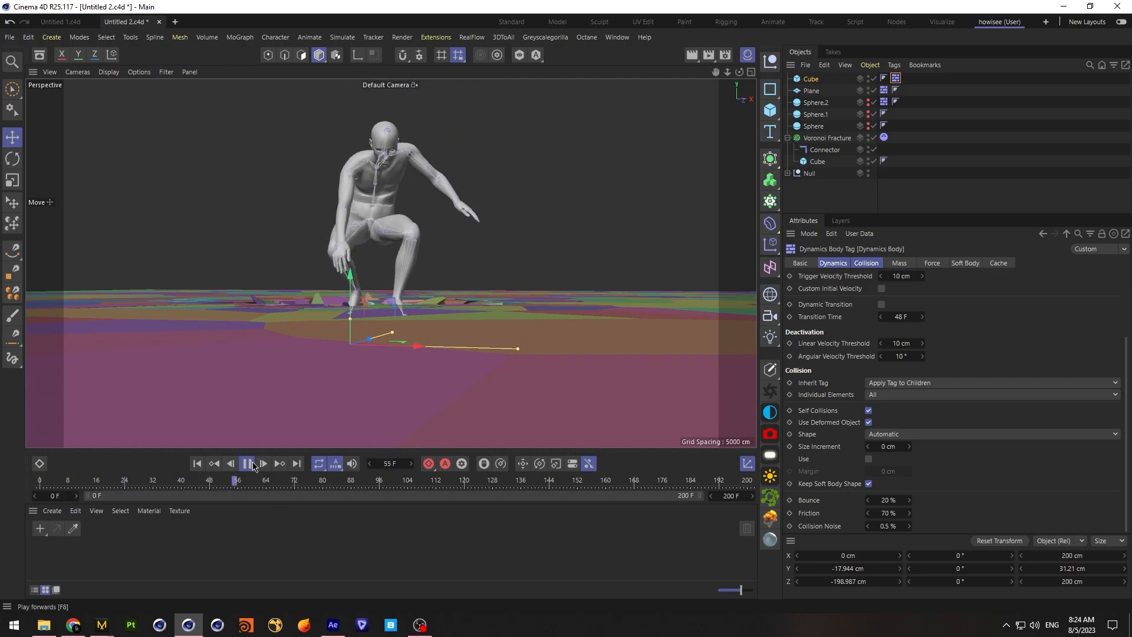
left_click(247, 464)
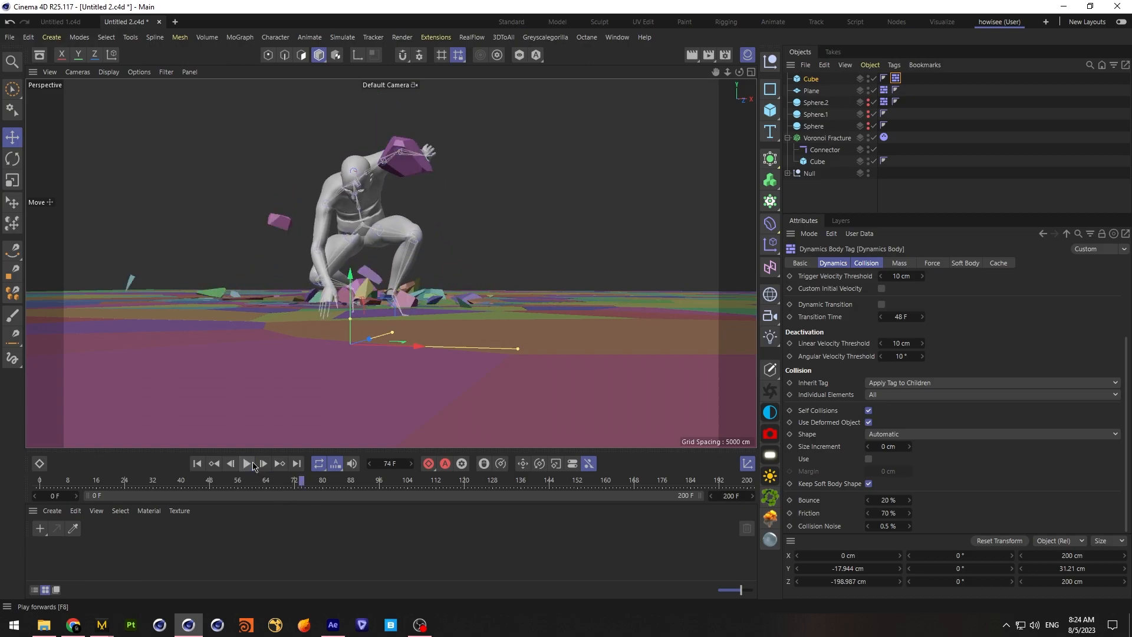
Move the Enabled key of Sphere.2's dynamics tag to frame 64 and replay the landing to about frame 72
left_click(818, 104)
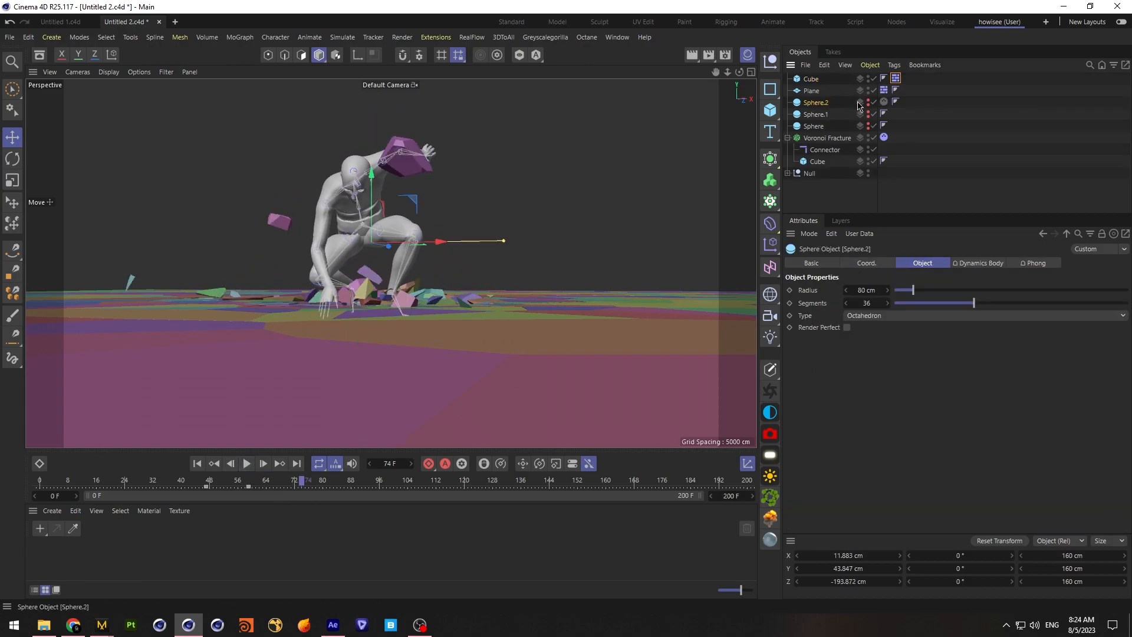
left_click(883, 101)
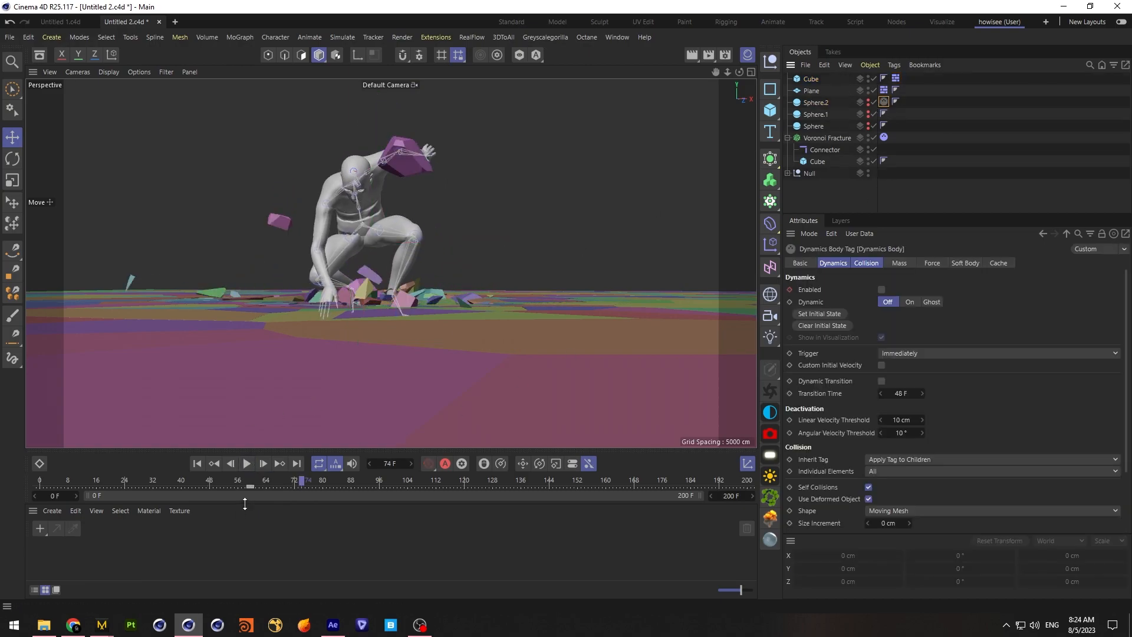
left_click(270, 487)
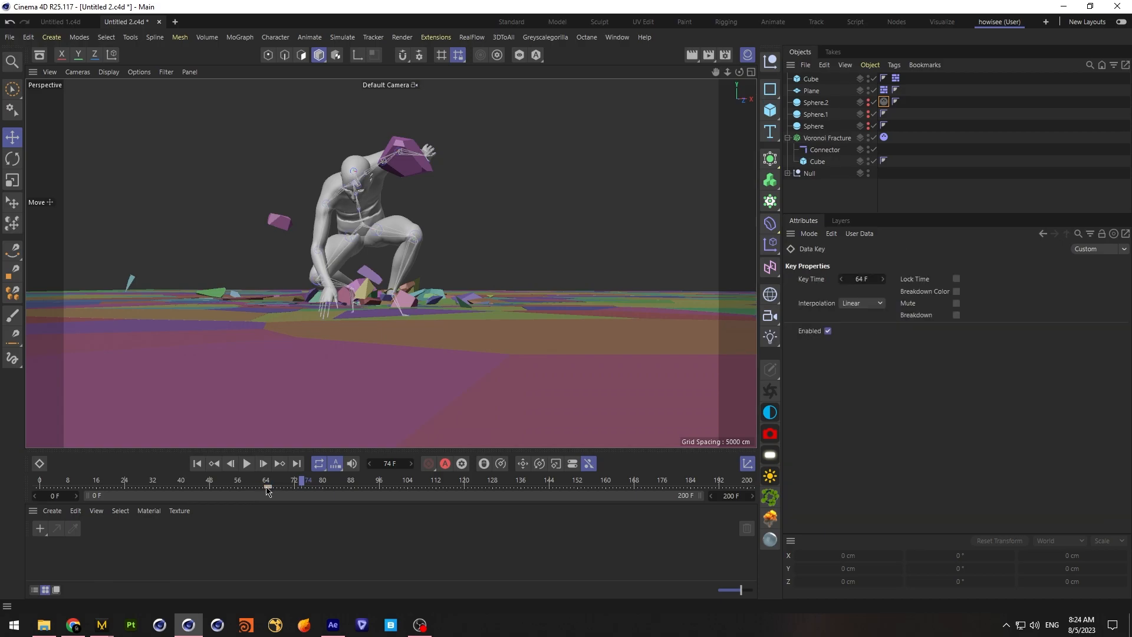
left_click(196, 463)
left_click(247, 463)
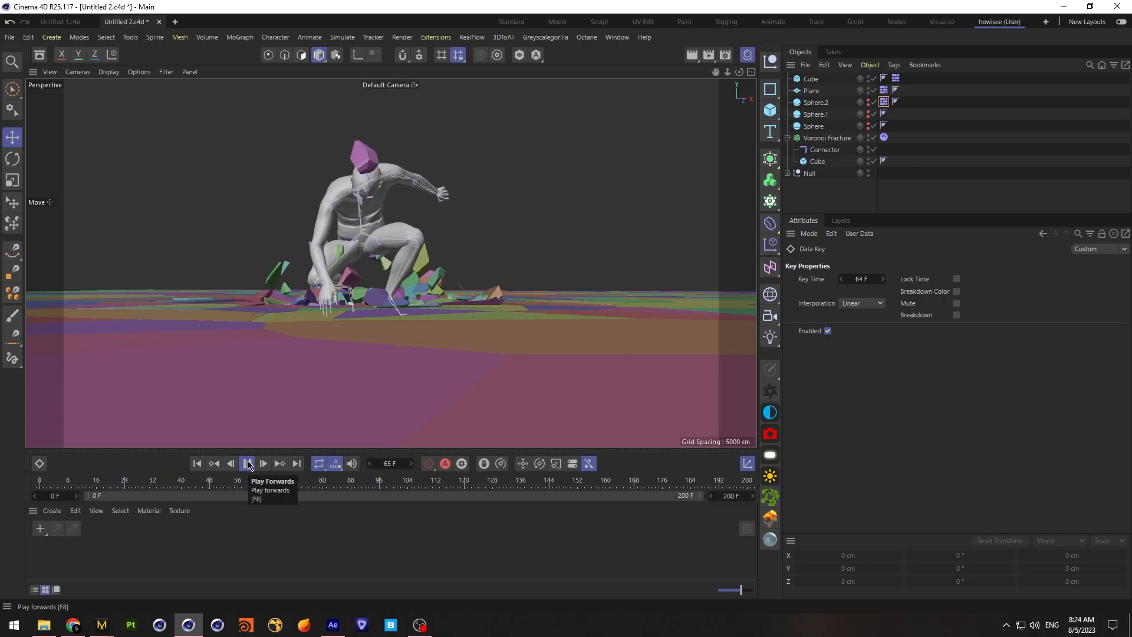
left_click(247, 464)
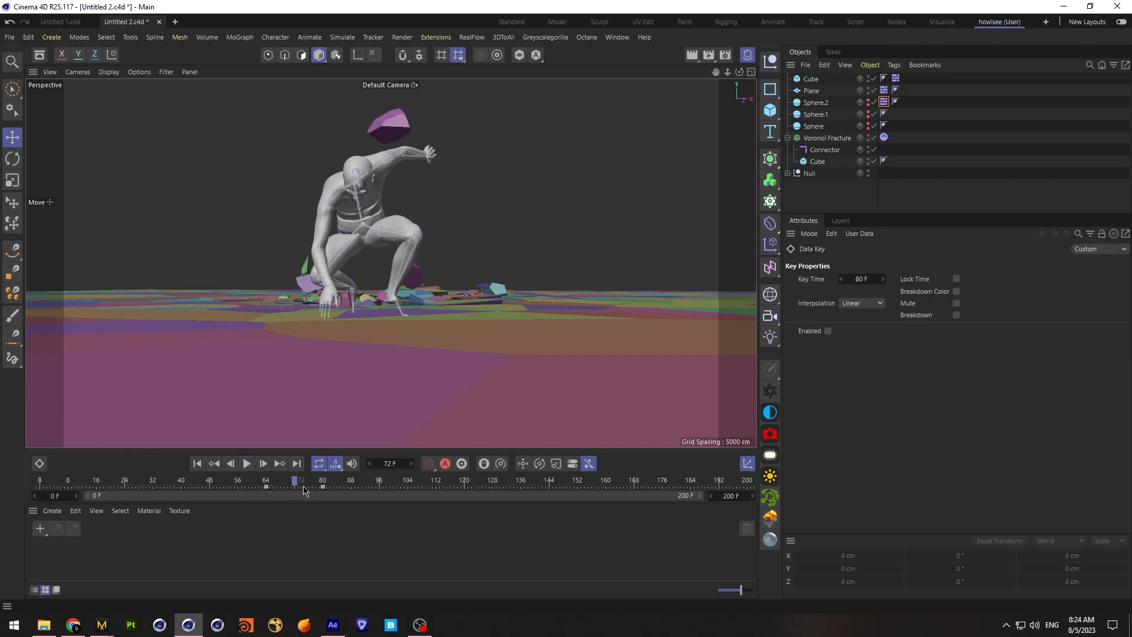
Try the Enabled key of Sphere.2's dynamics tag at frame 79 and play the landing to about frame 84
left_click(213, 464)
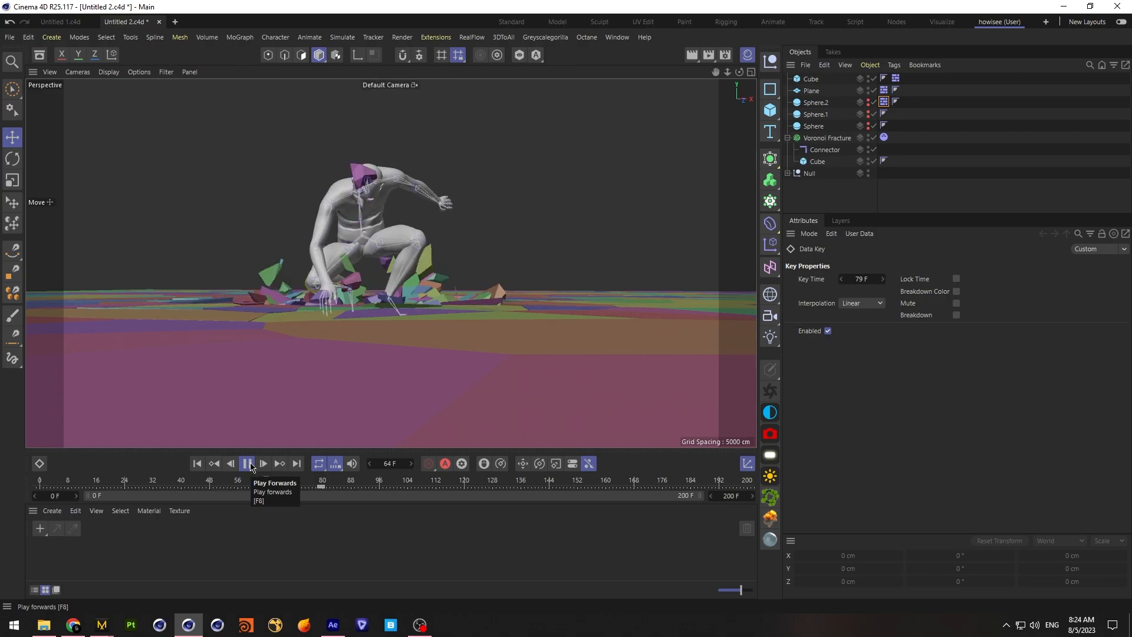
left_click(250, 466)
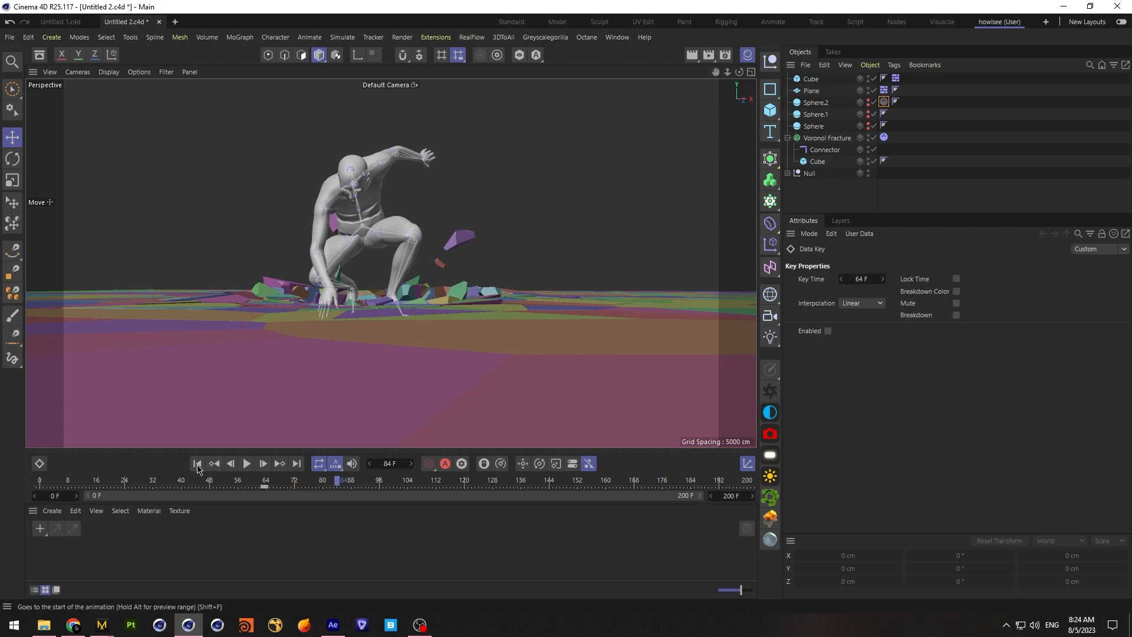
Return the Enabled key of Sphere.2's dynamics tag to frame 64 and replay the landing to about frame 74
left_click(198, 465)
left_click(247, 463)
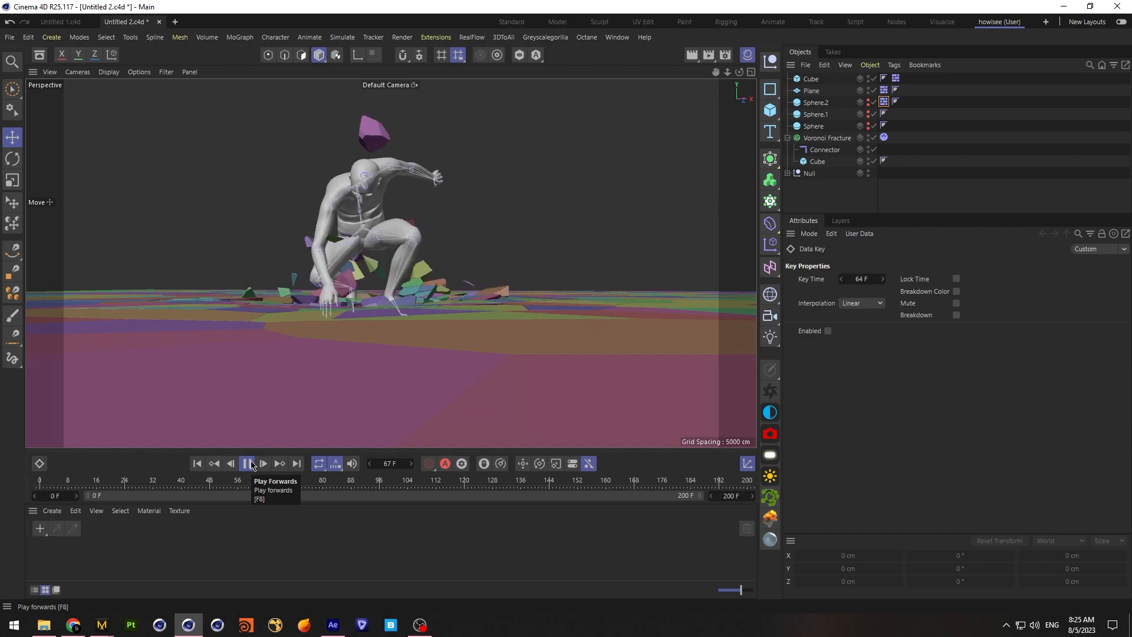
left_click(248, 464)
Set the connector's breaking force to 40000 cm and replay the landing to about frame 103
left_click(831, 151)
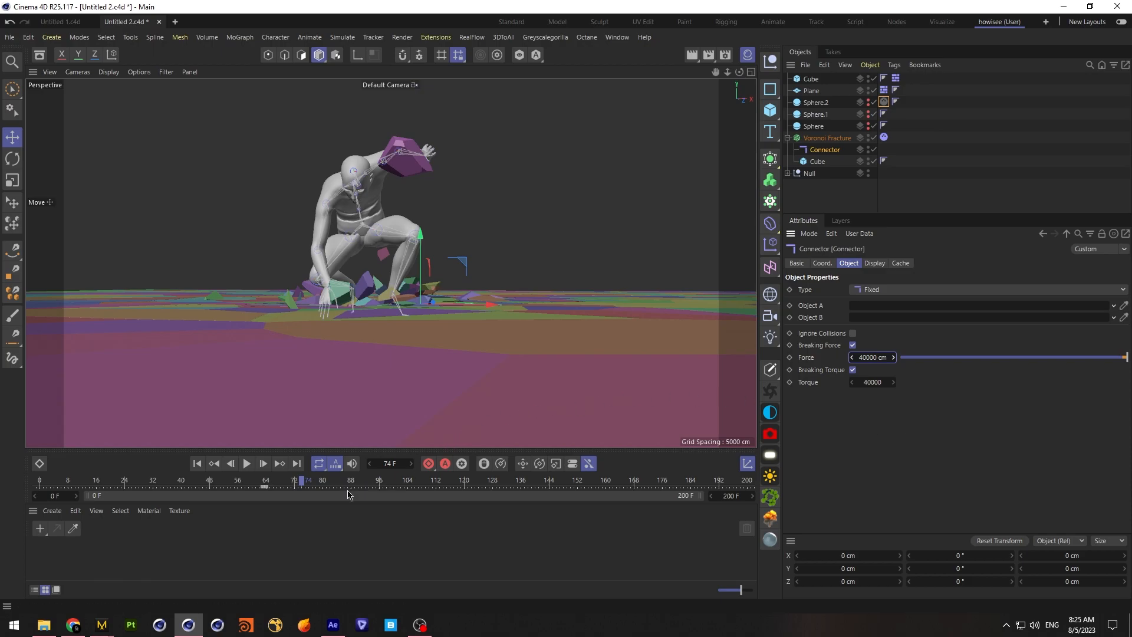
left_click(197, 464)
left_click(247, 464)
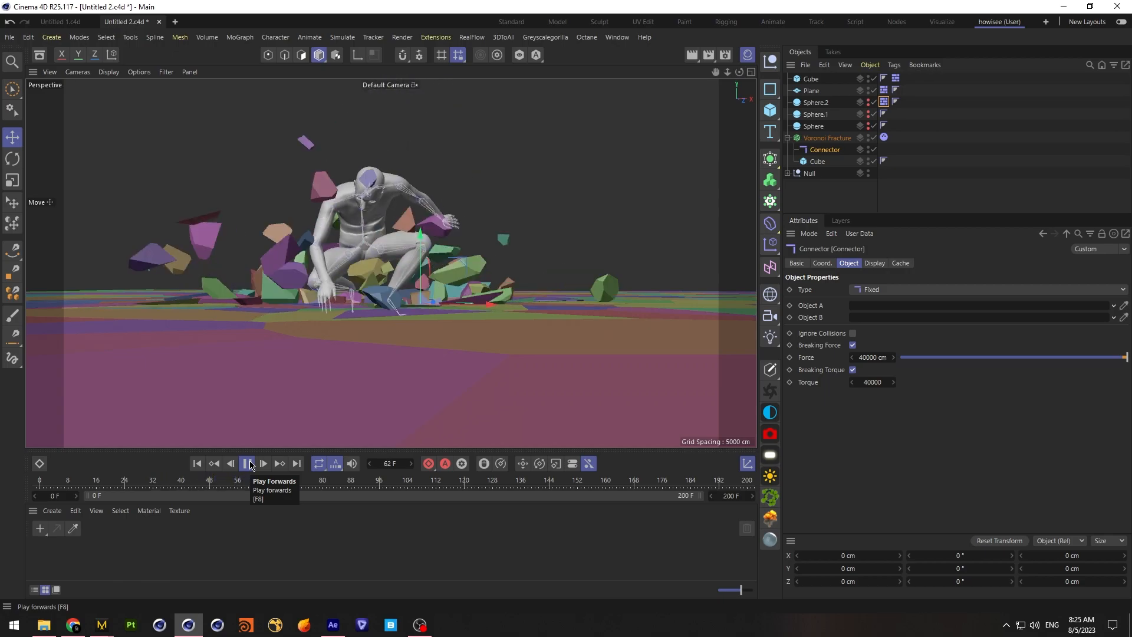
left_click(248, 464)
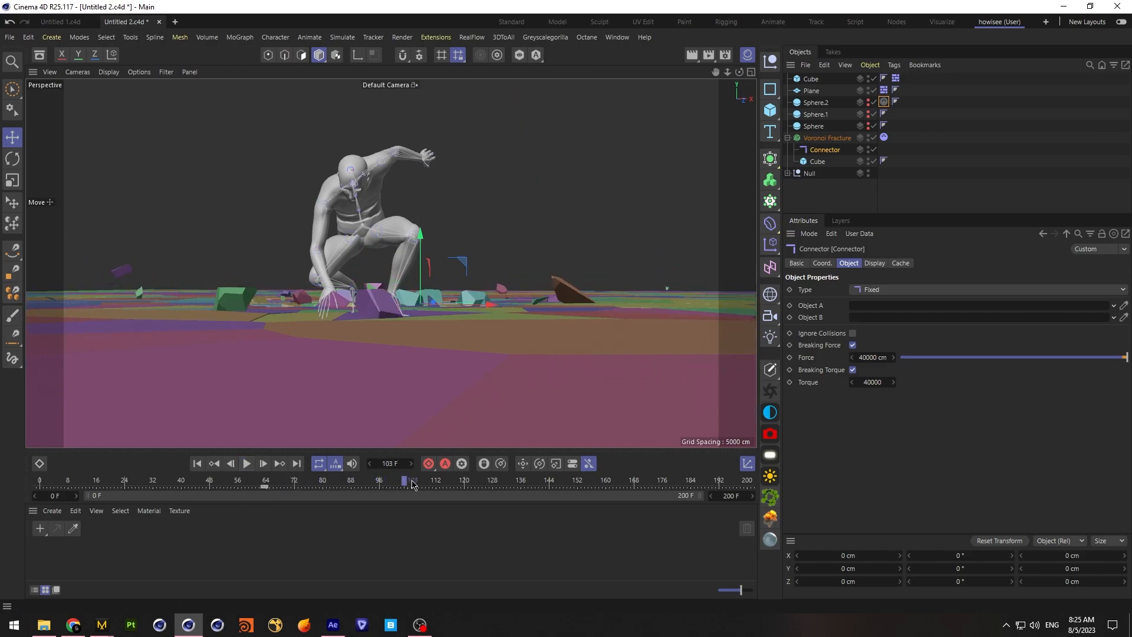
Scrub back through the impact and replay from the start to about frame 62 to examine the floor's break-up
left_click_drag(399, 486, 221, 488)
left_click(197, 464)
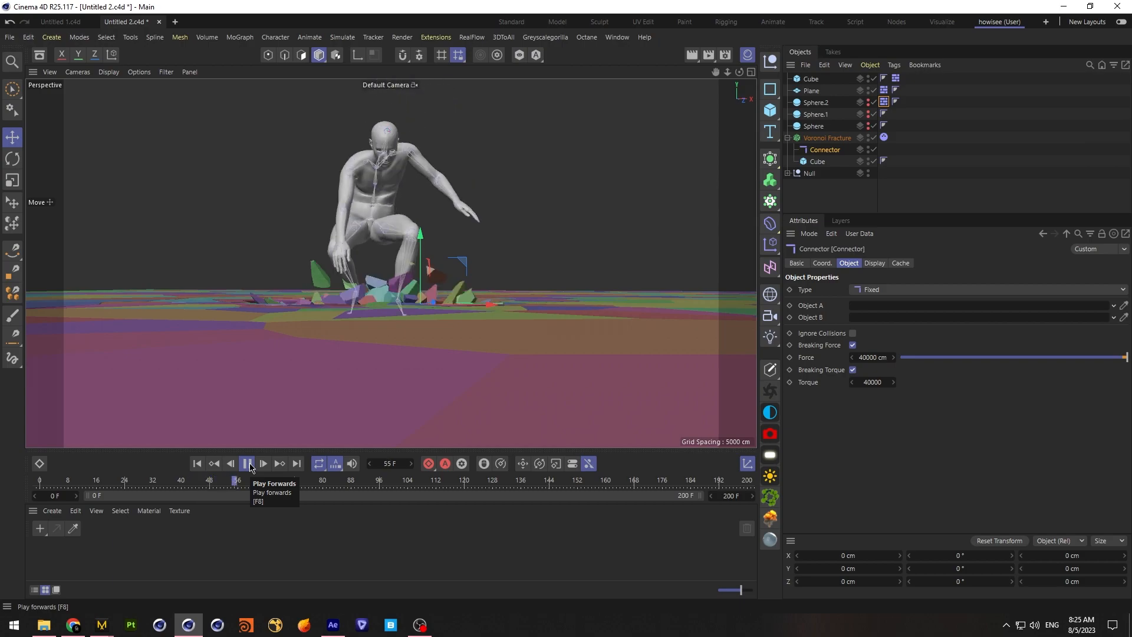
left_click(248, 464)
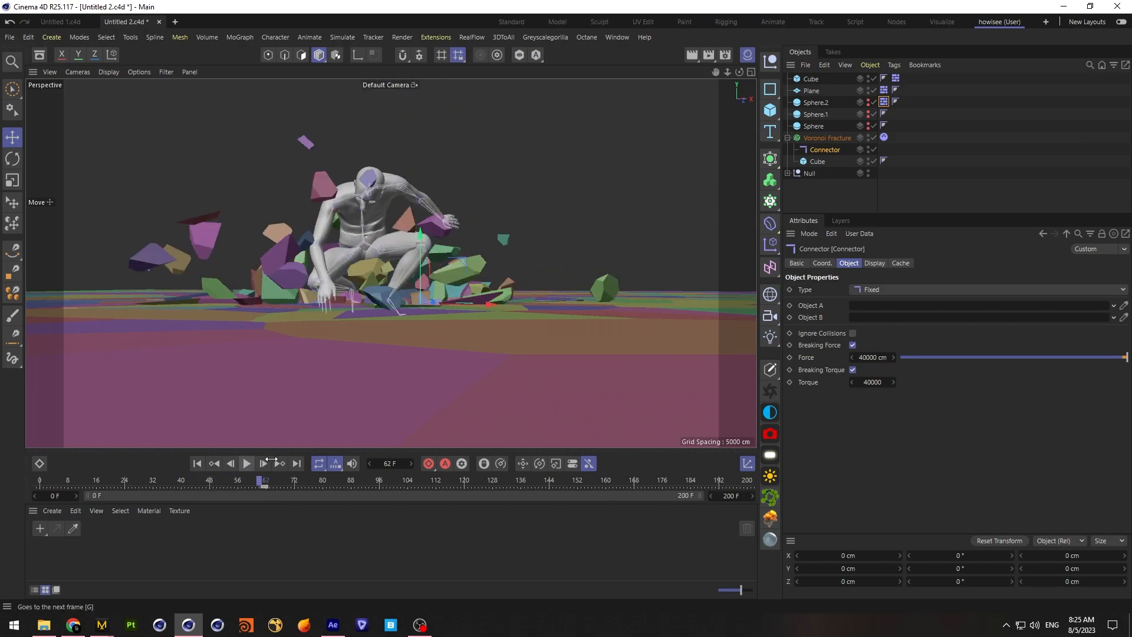
Reduce the point amount of the Sphere source in the Voronoi Fracture to 100
left_click(830, 138)
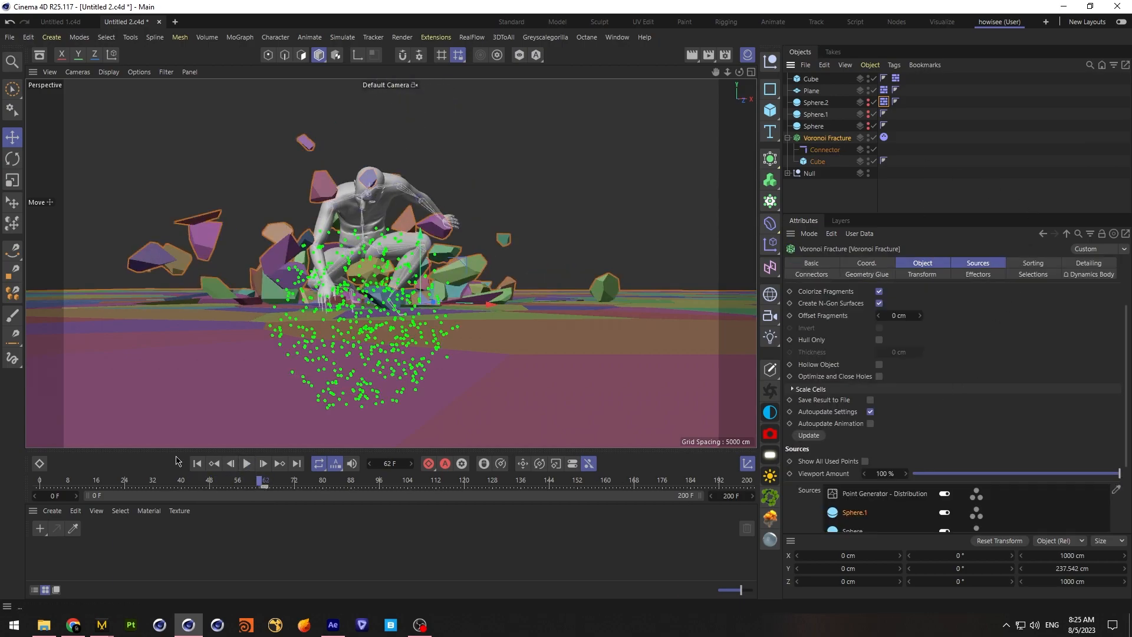
left_click(197, 464)
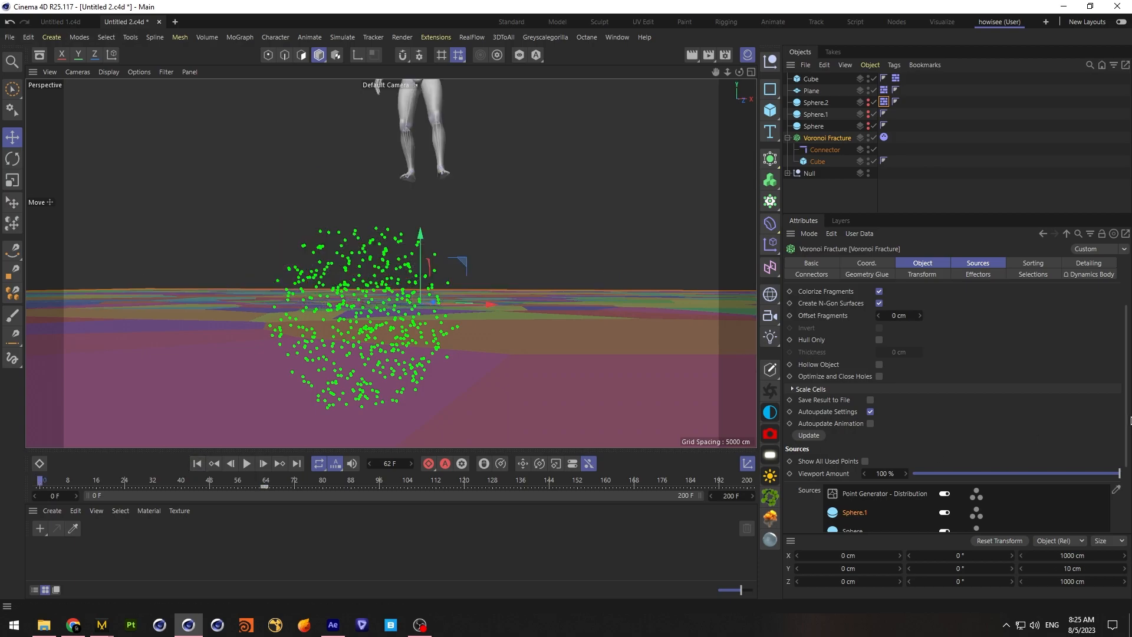
scroll(885, 449, "down", 3)
left_click(852, 435)
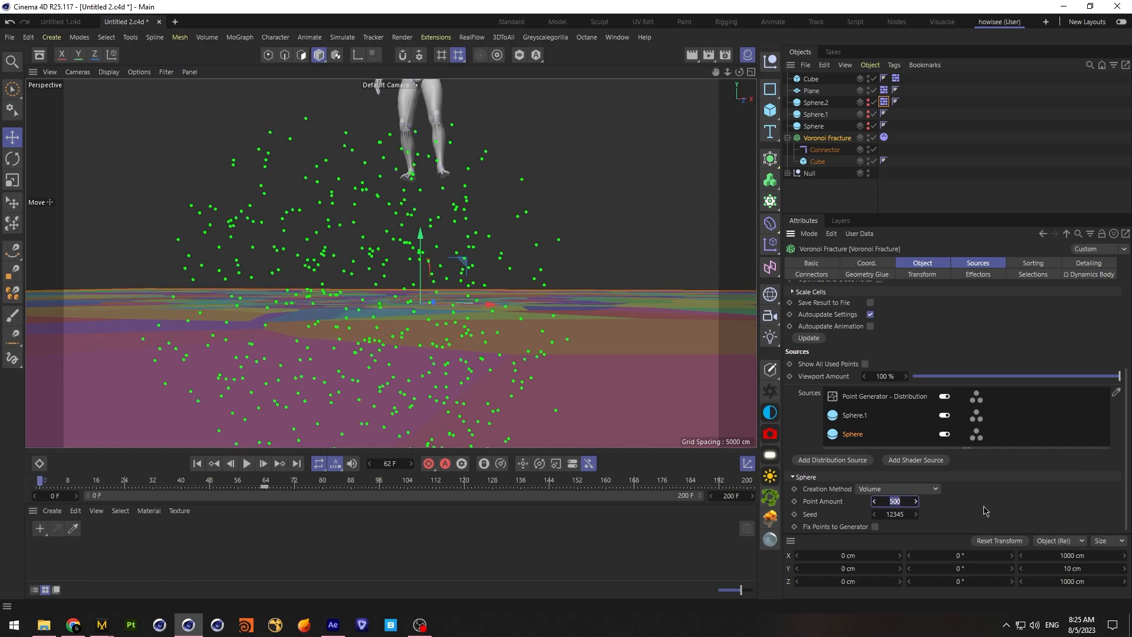
key("Return")
Replay the landing with short stops up to about frame 99 to examine how the larger fragments scatter
left_click(197, 463)
left_click(247, 463)
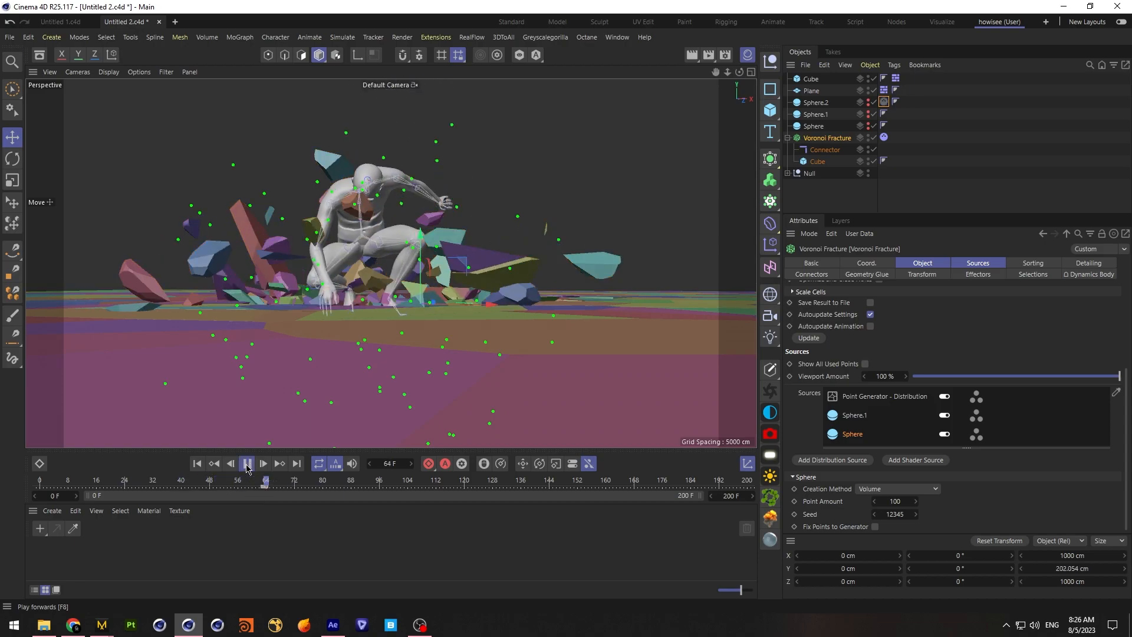
left_click(247, 463)
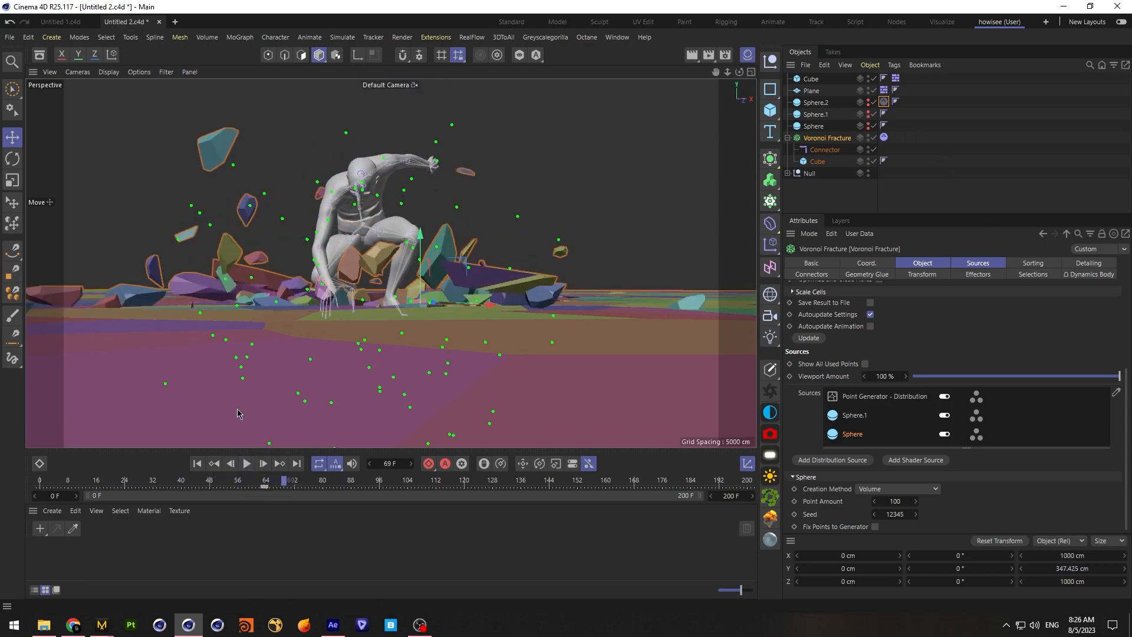
left_click(247, 463)
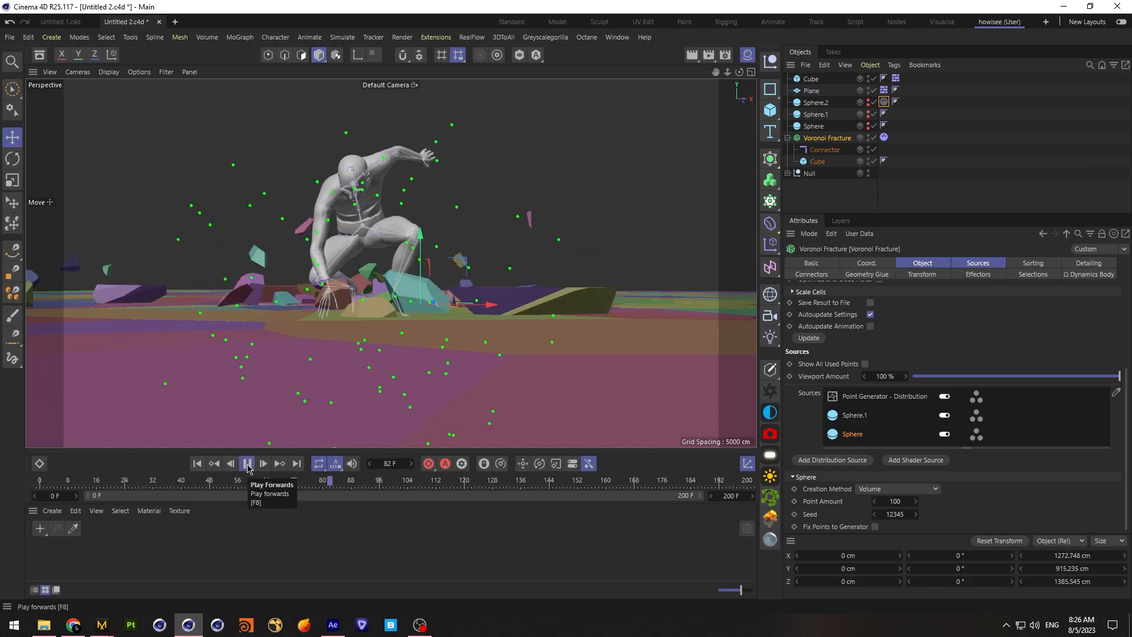
left_click(247, 463)
left_click(247, 464)
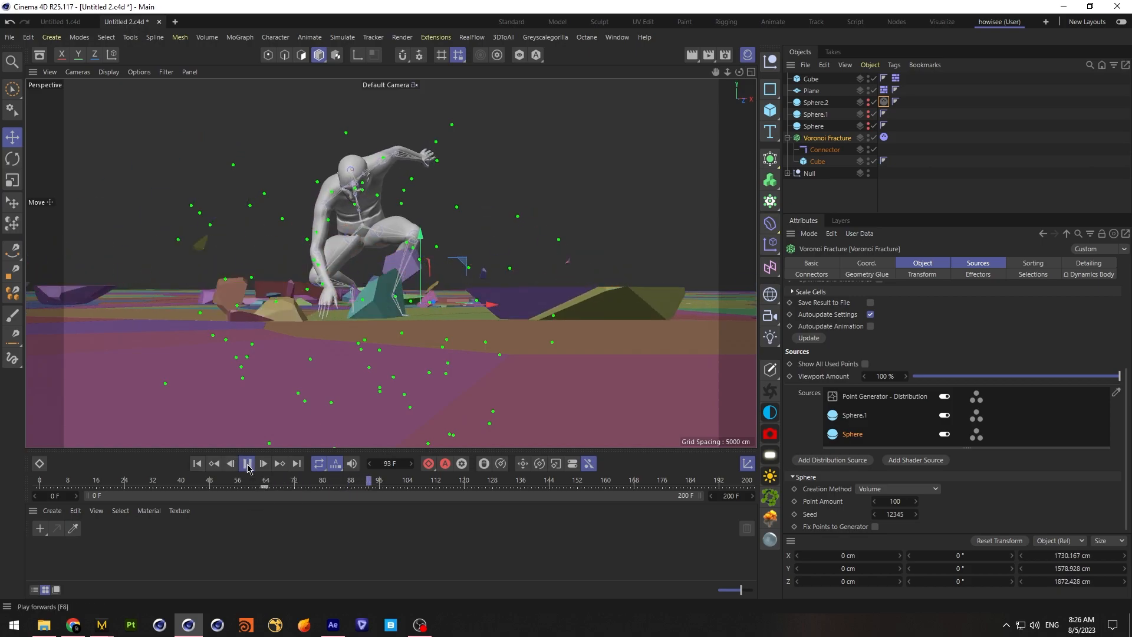
left_click(247, 463)
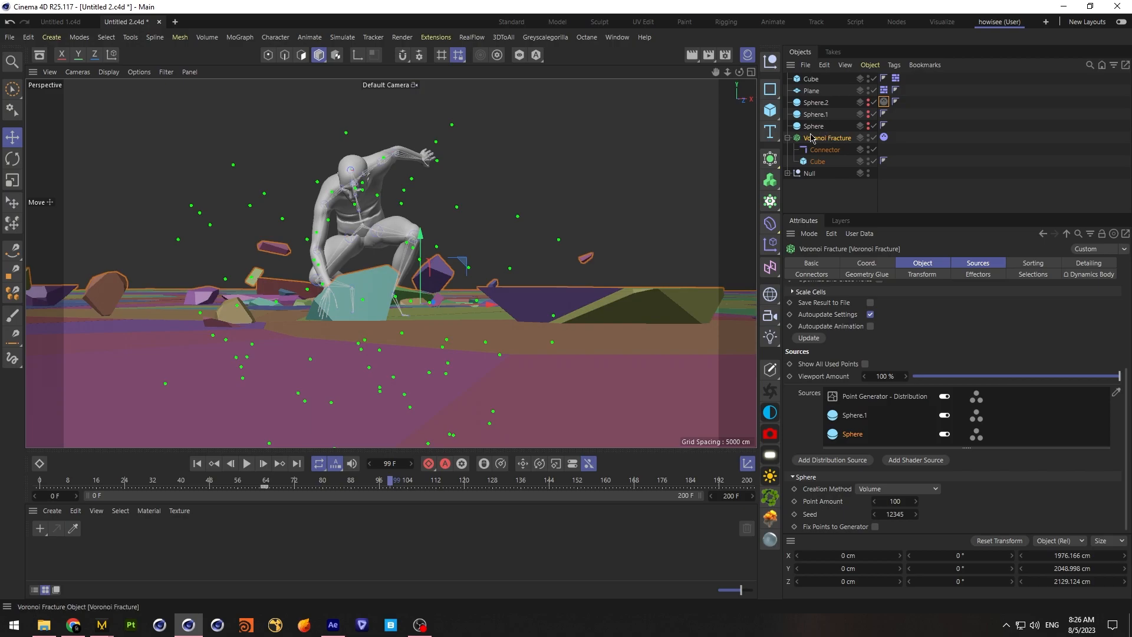
Set the friction of the Voronoi Fracture's dynamics tag to 70% and replay the landing to about frame 92
left_click(883, 138)
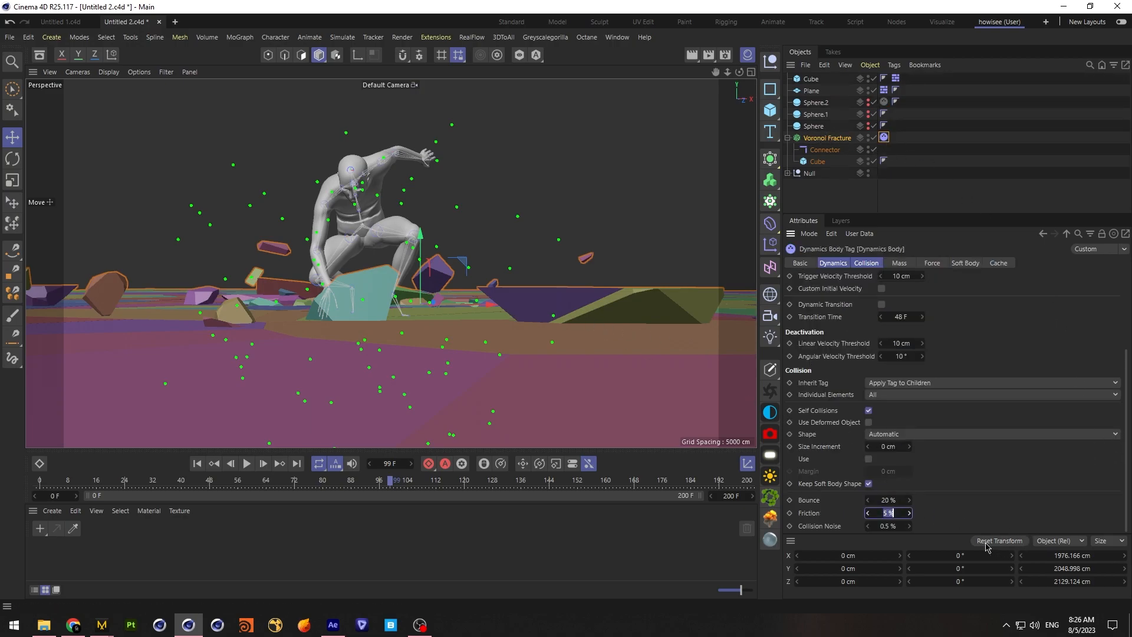
left_click(197, 464)
left_click(247, 463)
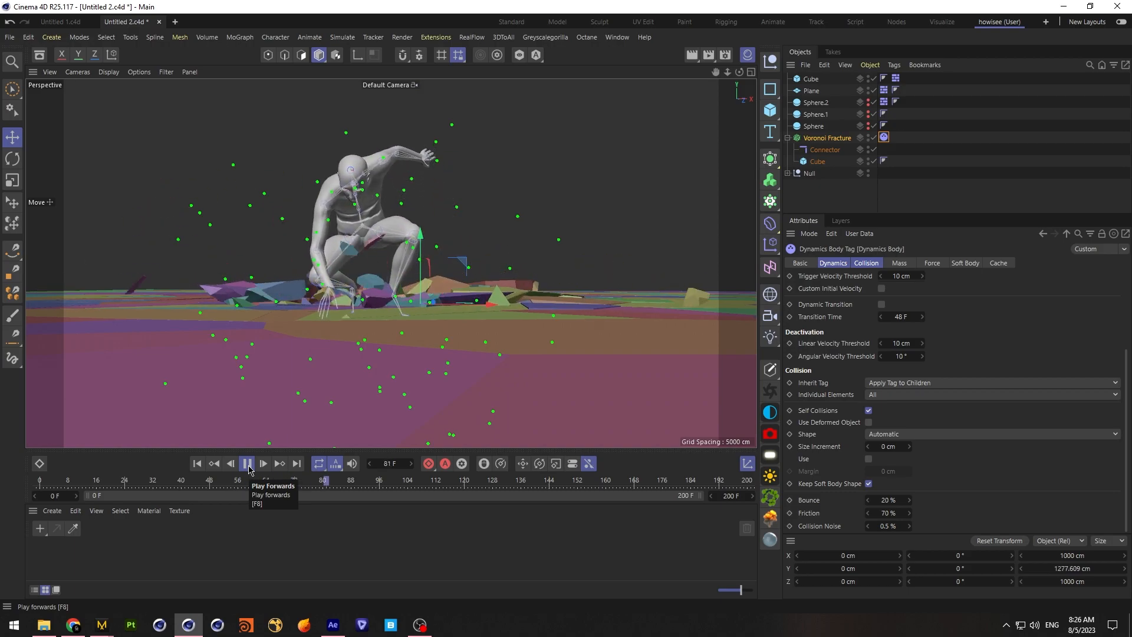
left_click(248, 467)
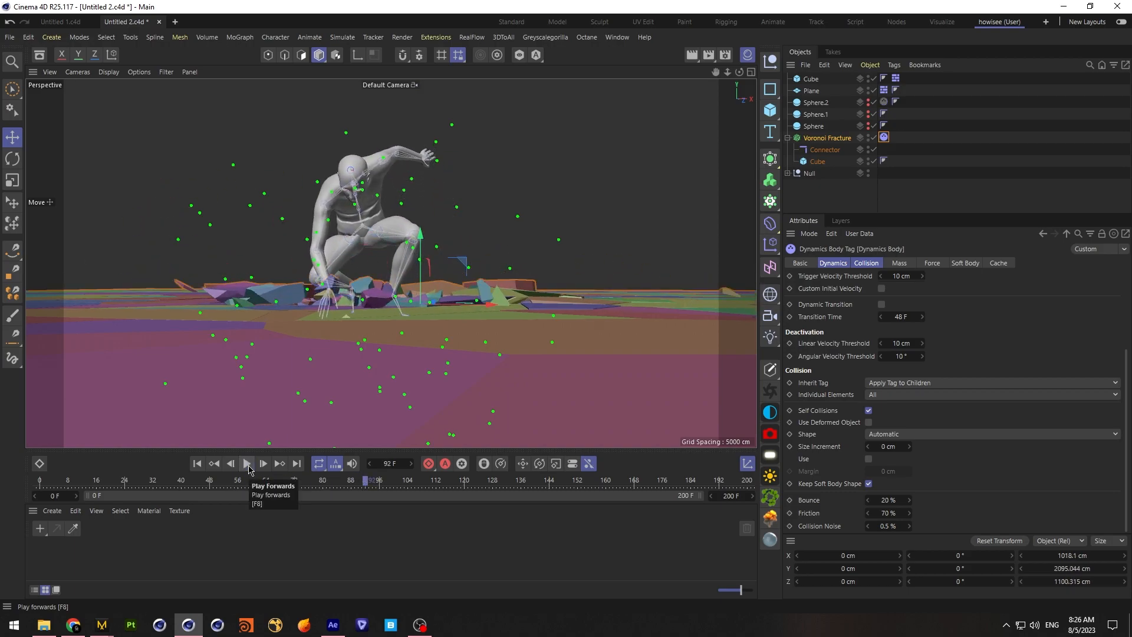
Set the Voronoi Fracture dynamics tag's friction to 90% and bounce to 5%, then replay to about frame 83
type("90")
key("Return")
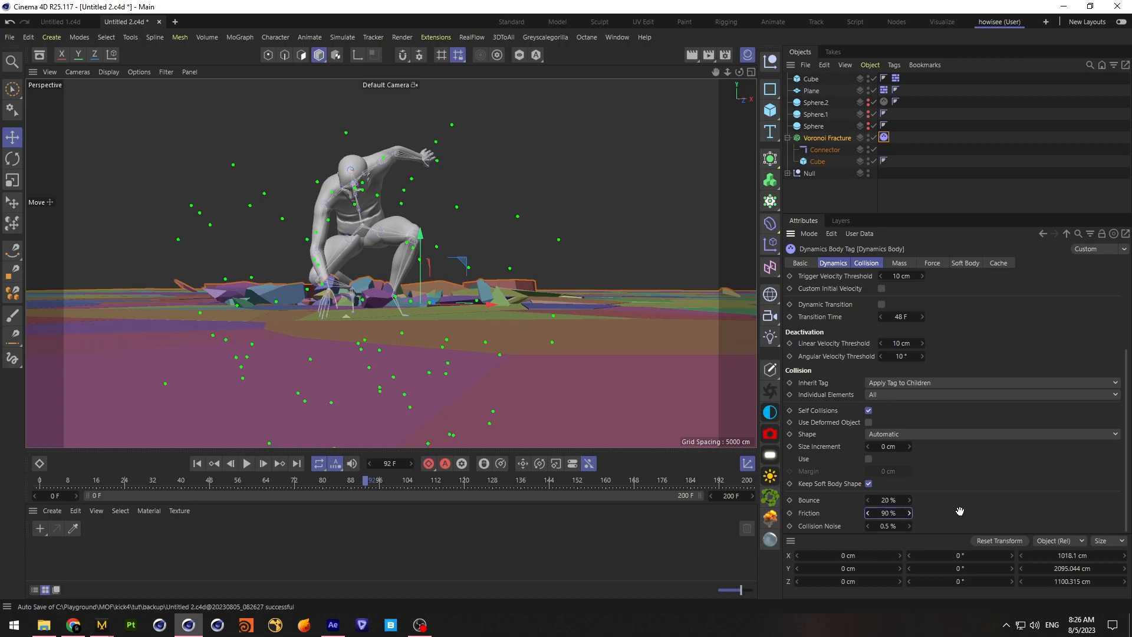
left_click(197, 464)
left_click(246, 463)
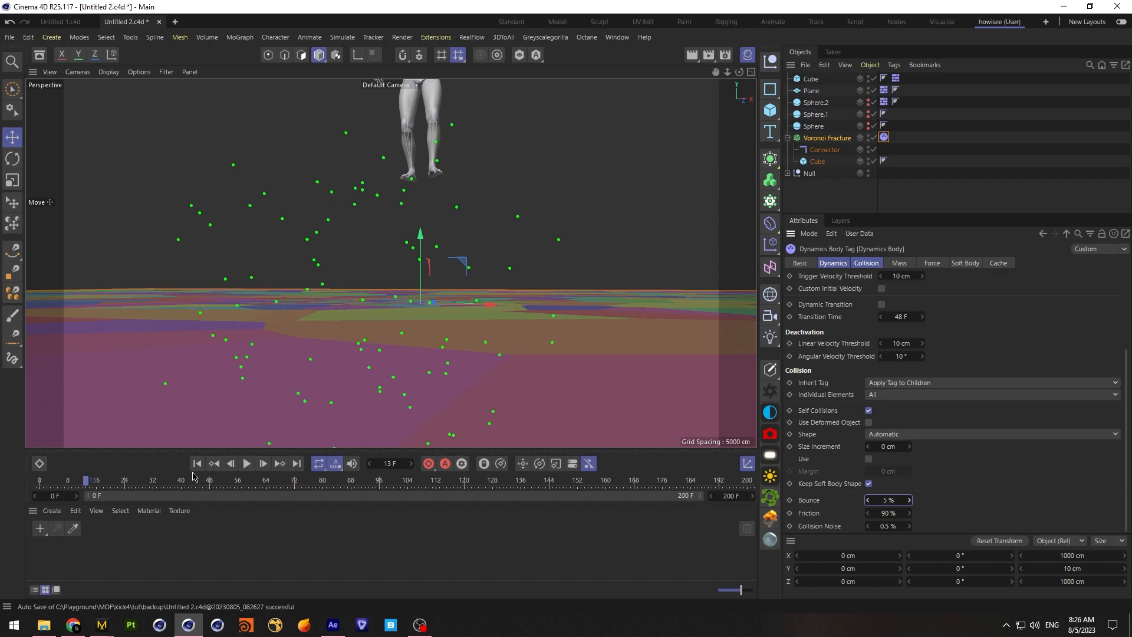
left_click(247, 463)
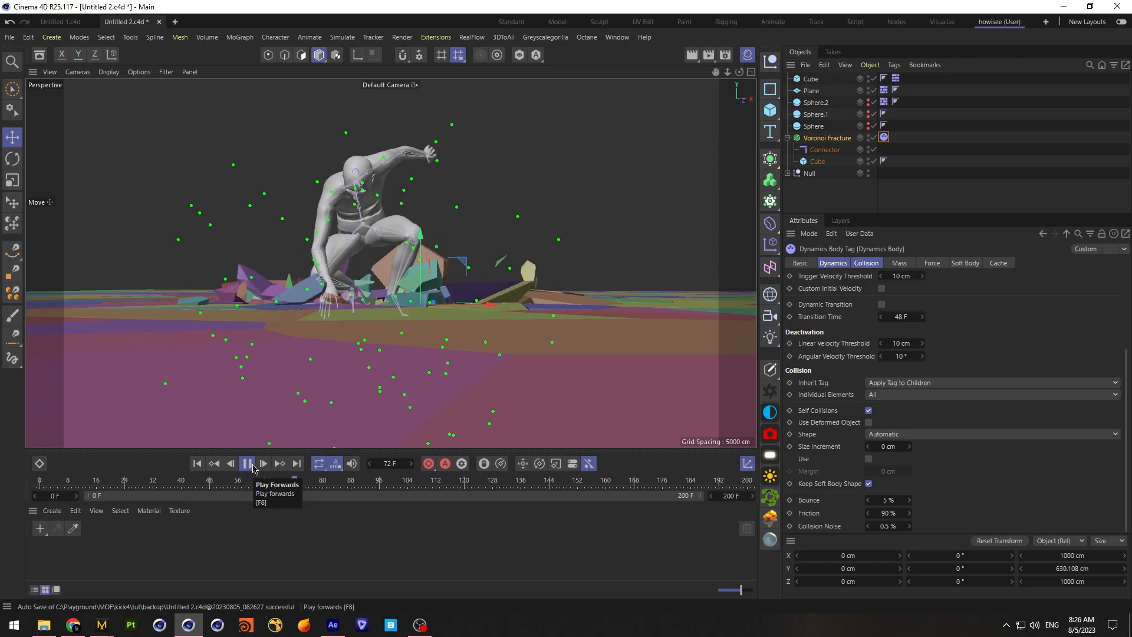
key("F8")
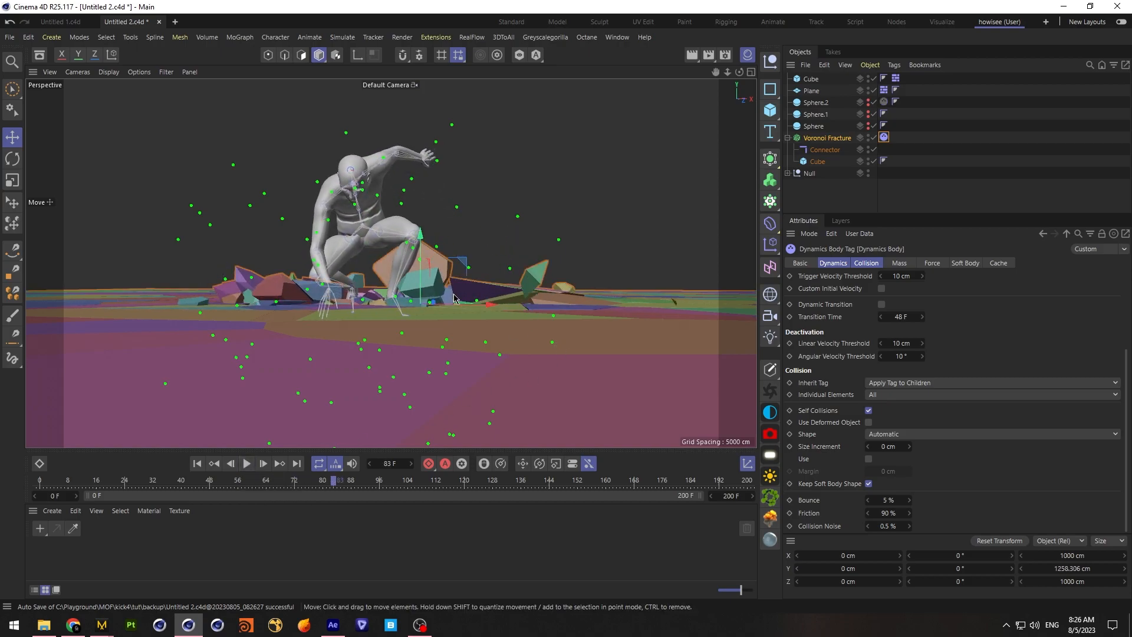
Save the project and clear the object selection
left_click(10, 36)
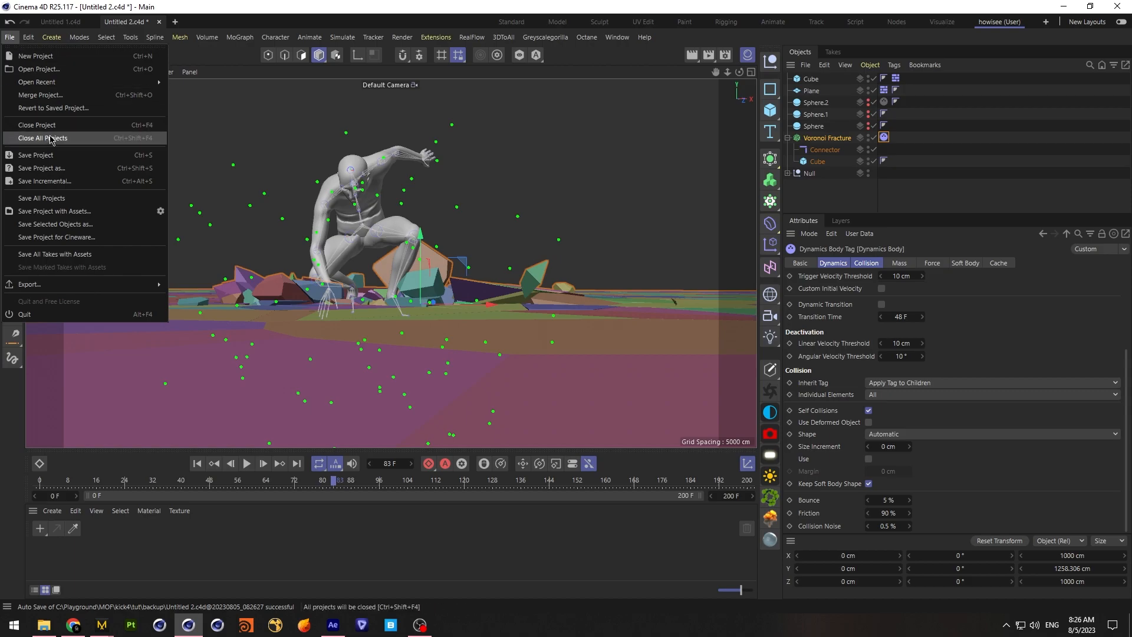
left_click(71, 157)
left_click(838, 208)
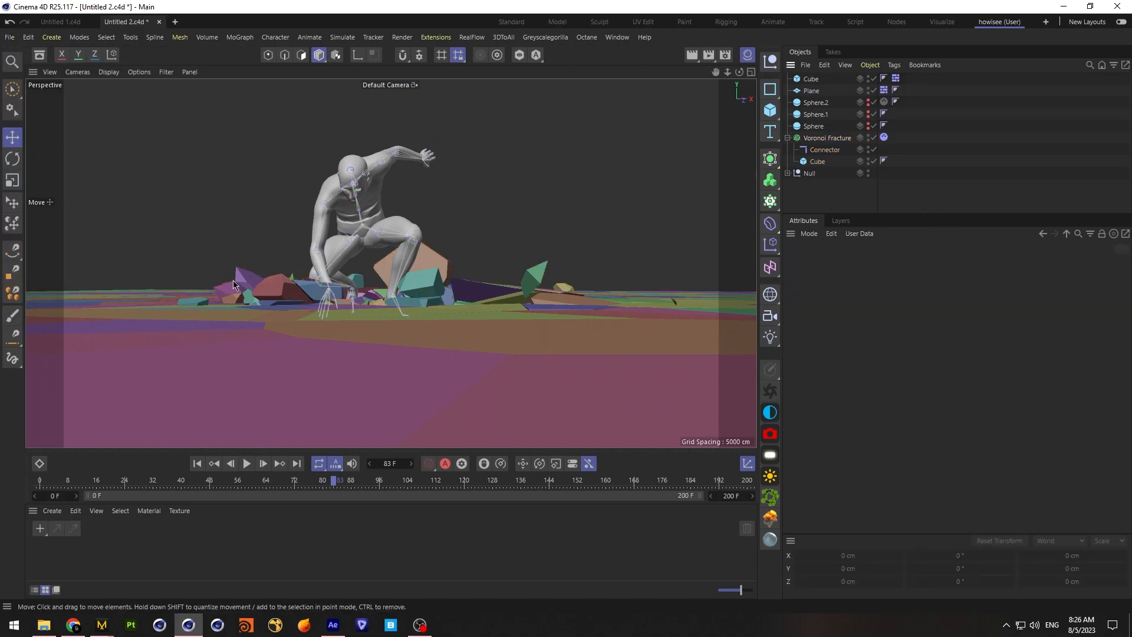
Select the Null holding the character and create a new empty project
left_click(812, 173)
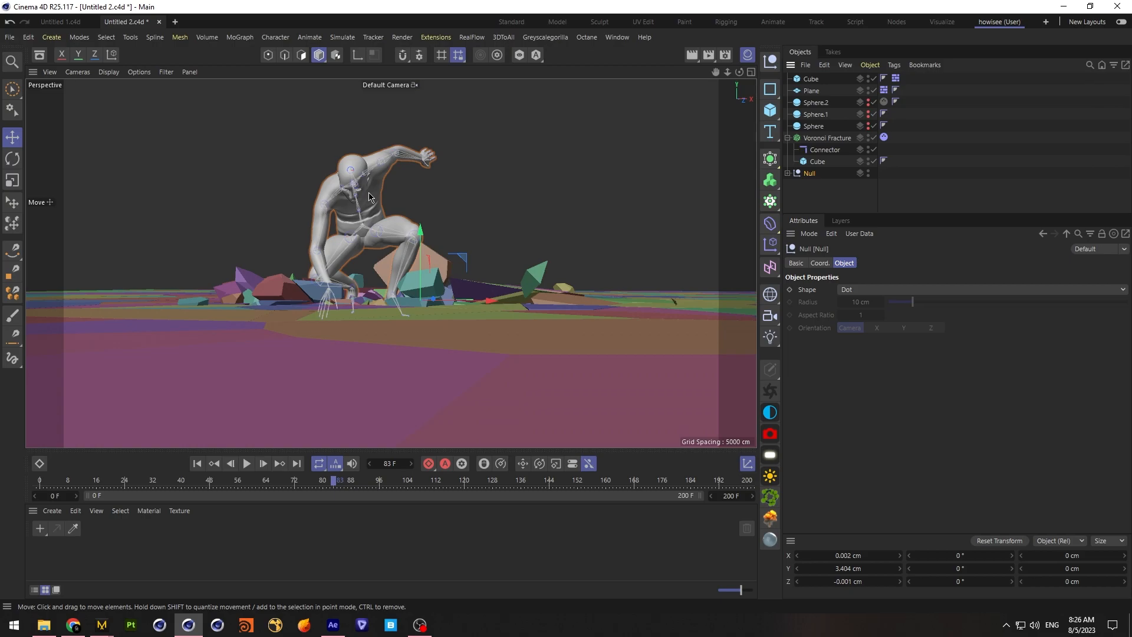
left_click(10, 38)
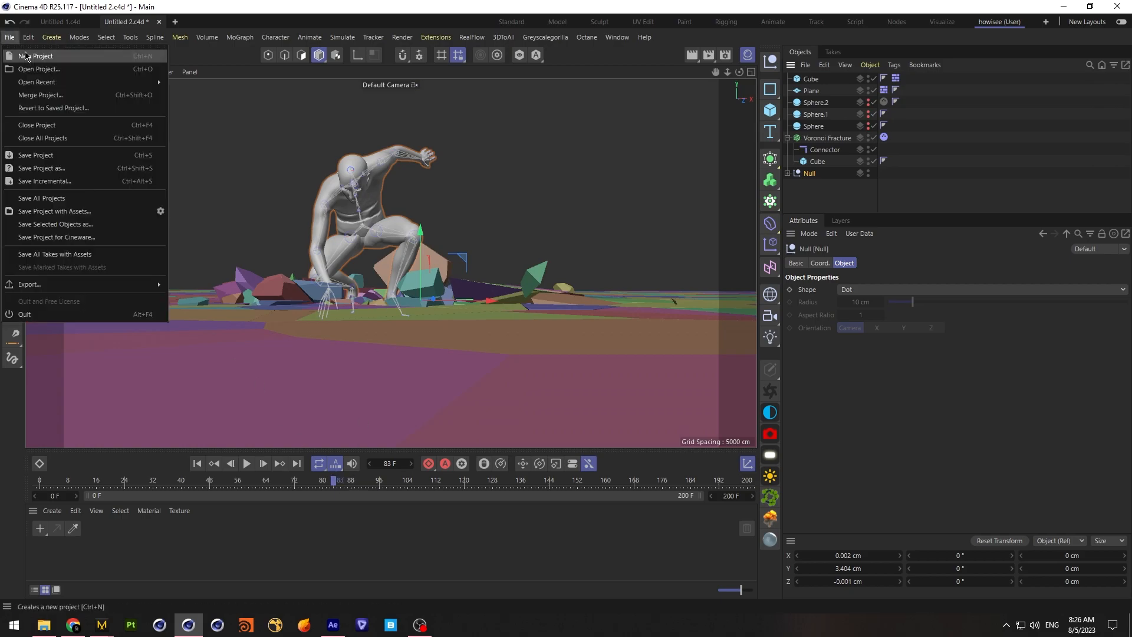
left_click(28, 50)
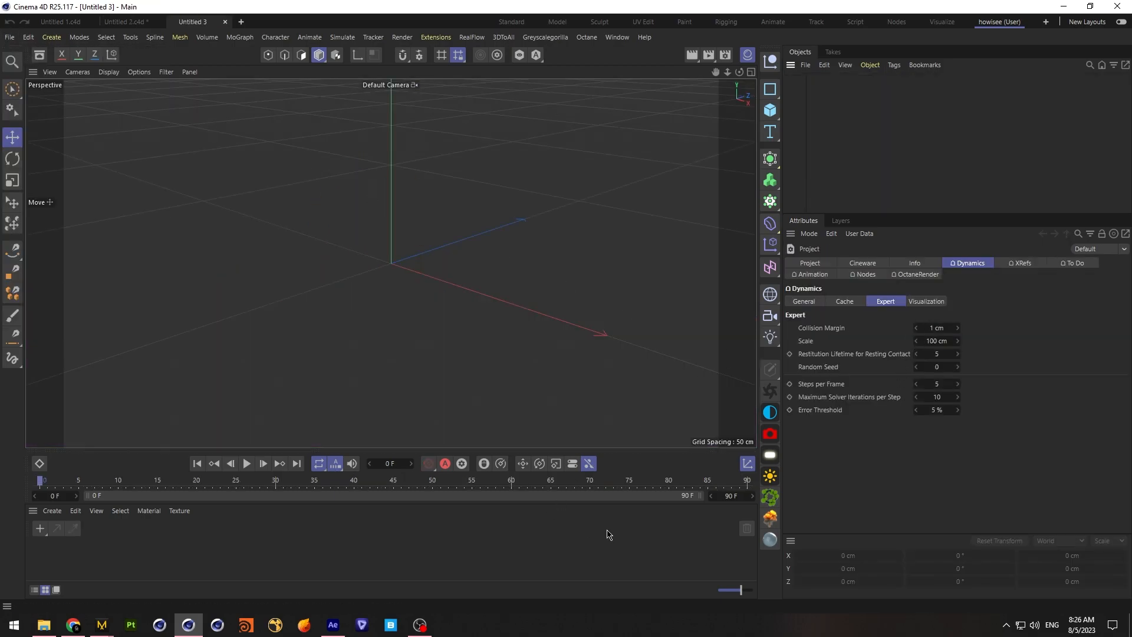
Edit the new project's frame rate, bring in the character Null, and extend the preview range to frame 79
left_click(832, 264)
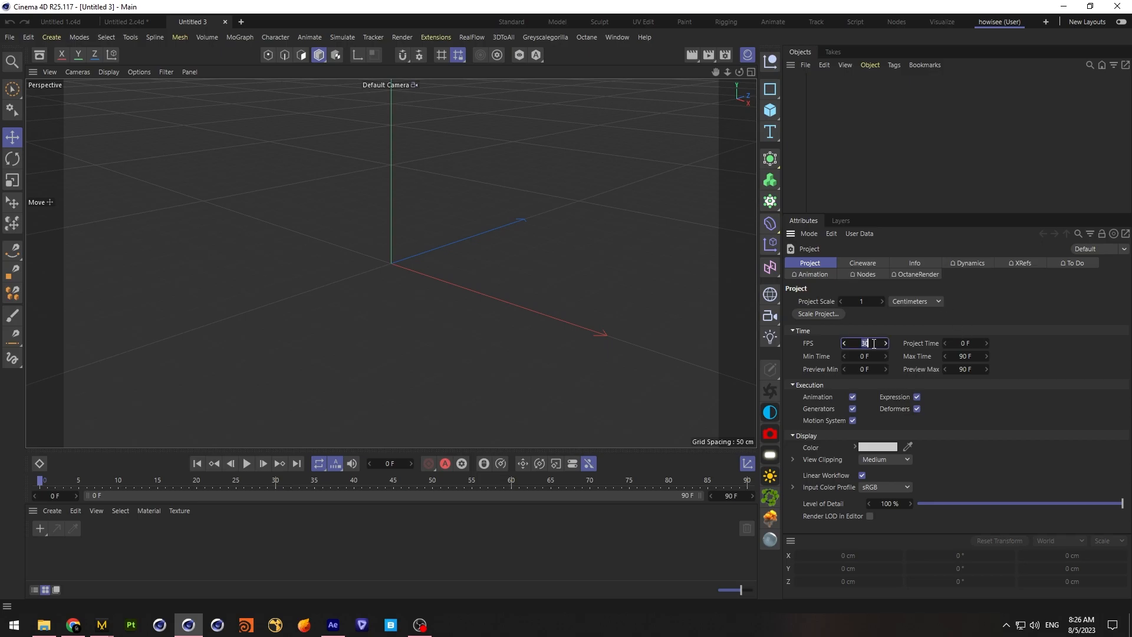
key("Return")
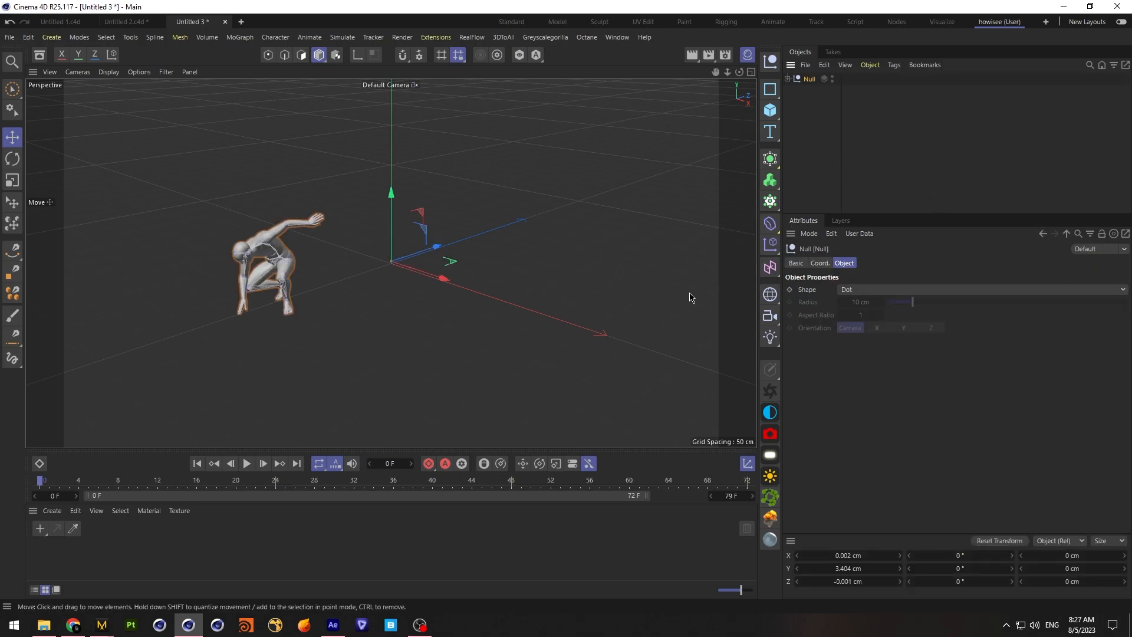
left_click_drag(651, 501, 746, 504)
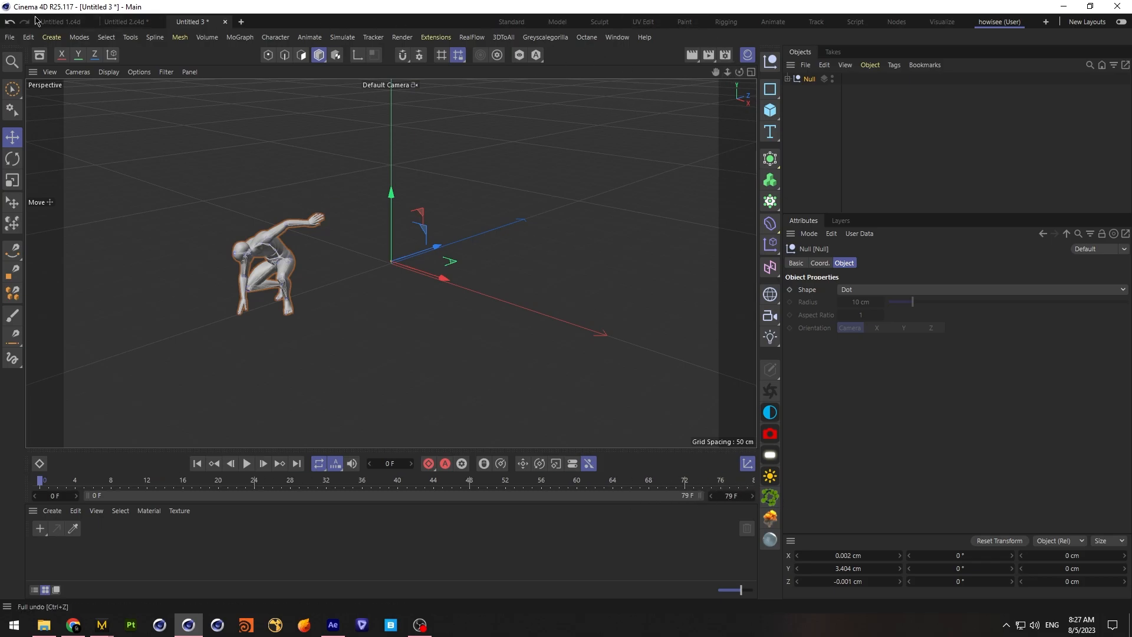
Add a particle emitter to the scene and scrub to frame 43 to preview its particles
left_click(342, 38)
mouse_move(371, 87)
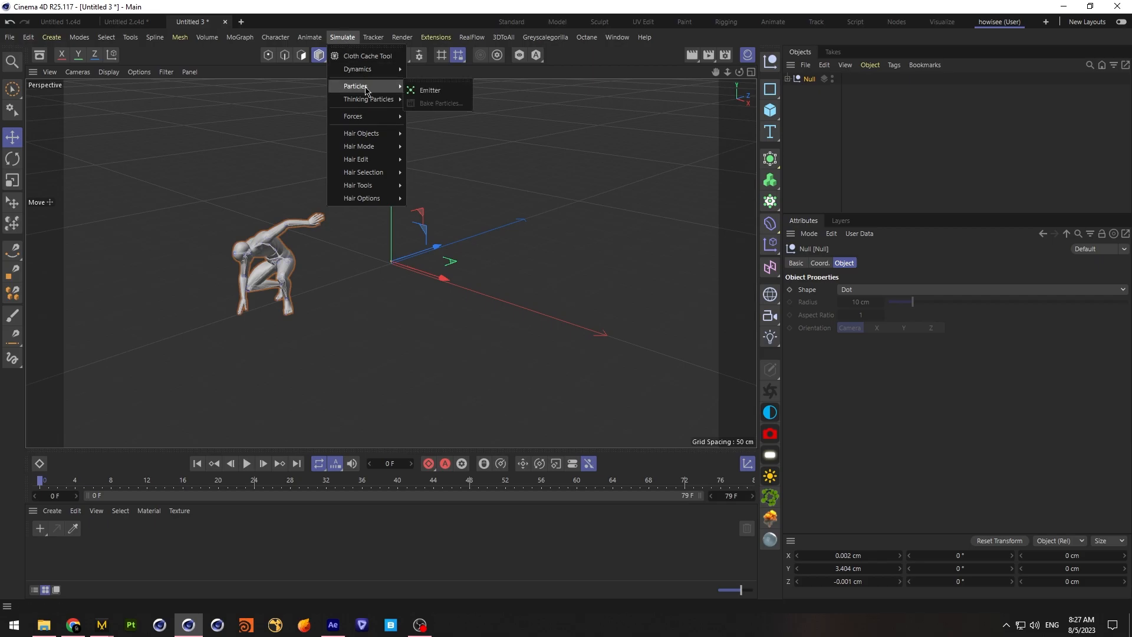
left_click(424, 92)
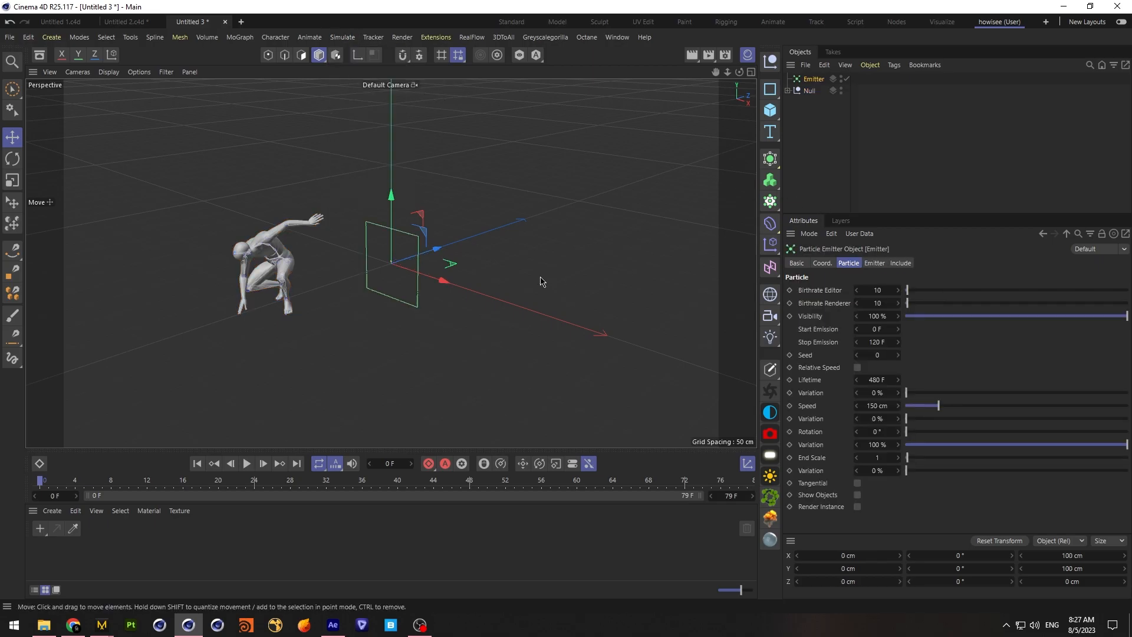
left_click_drag(42, 483, 424, 483)
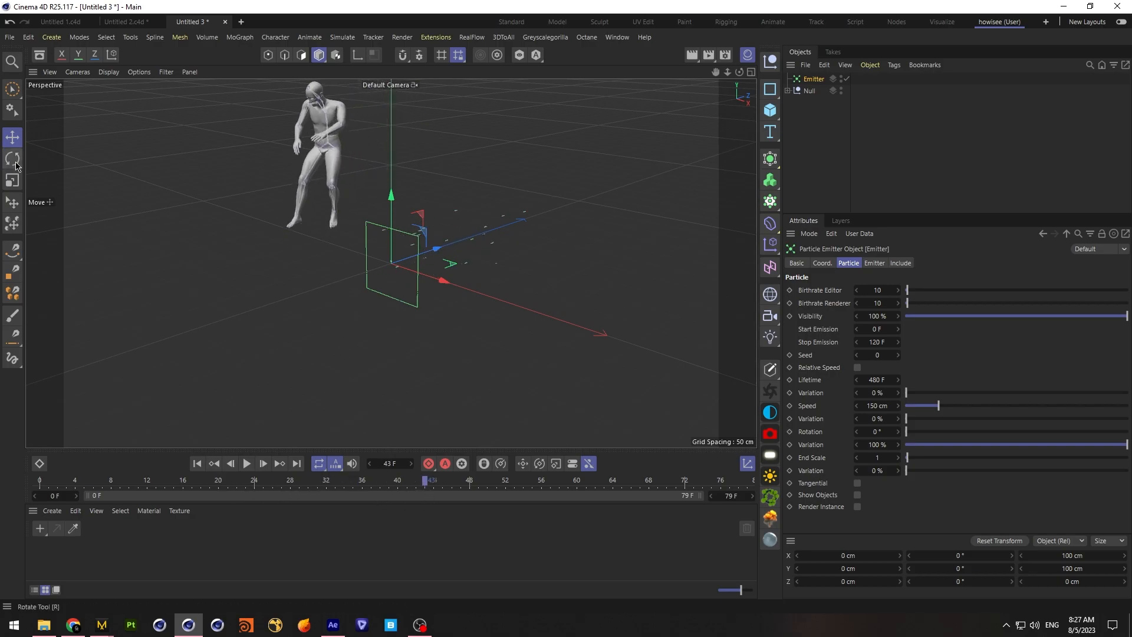
Set the emitter type to Cone with a 90° horizontal angle and replay the animation from the start
left_click(876, 263)
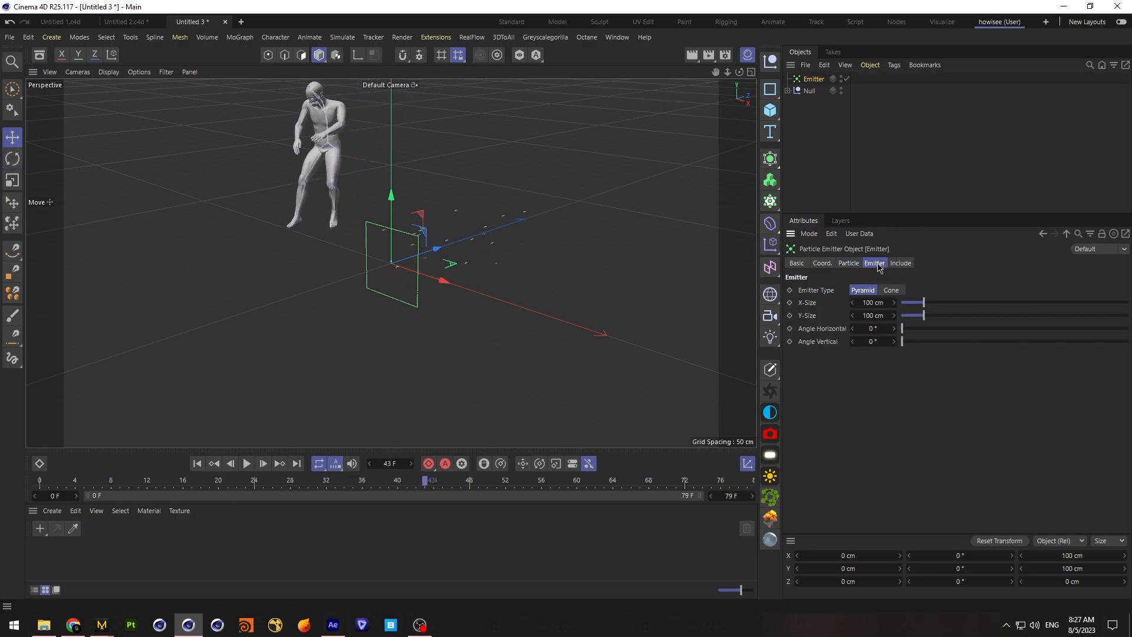
left_click(894, 290)
type("90")
key("Return")
left_click(197, 464)
left_click(247, 463)
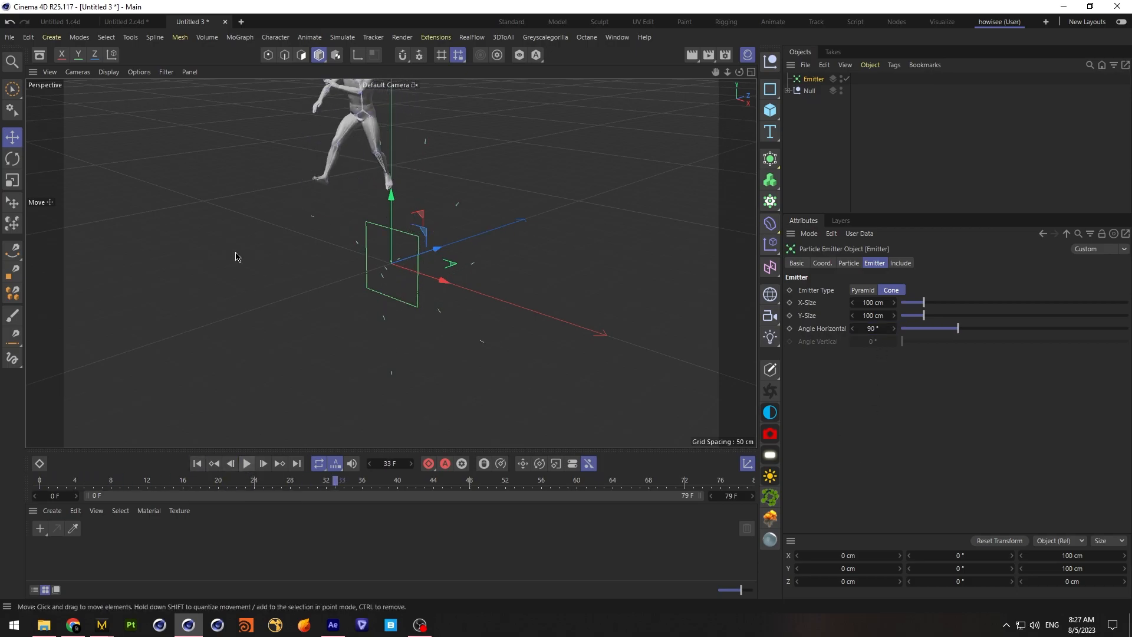
Rotate the emitter 90° so its plane lies flat, and scrub to frame 64 to check the landing pose
left_click(12, 158)
left_click_drag(368, 252, 352, 351)
left_click(346, 482)
left_click_drag(346, 483, 611, 495)
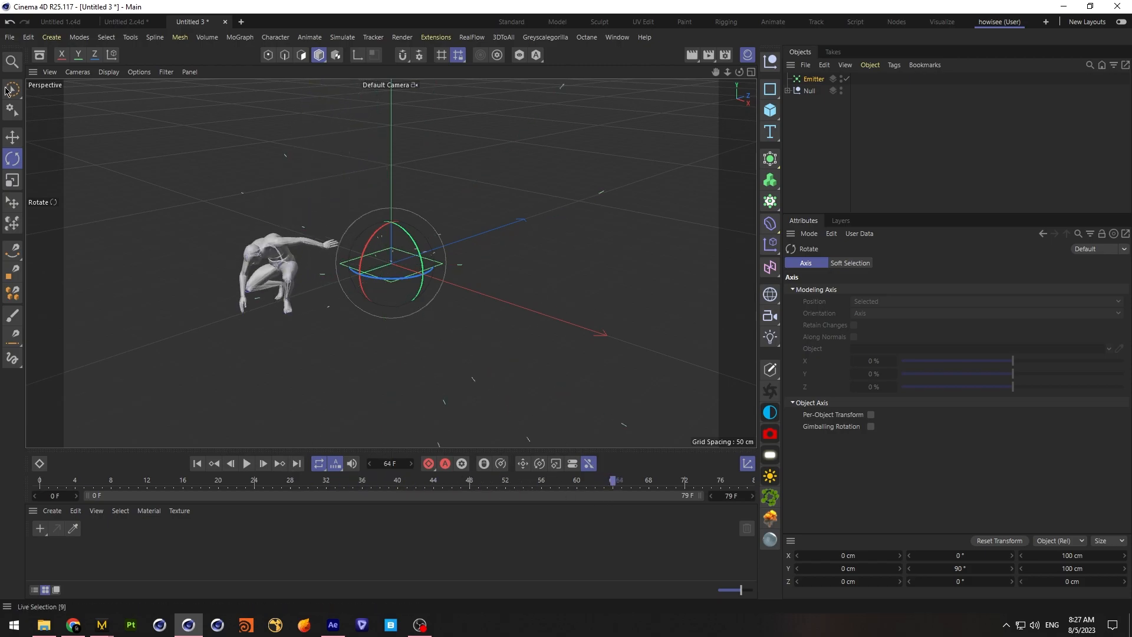
Move the emitter under the crouching character to about -190.7 cm in Z, and scrub to frame 58
left_click(12, 138)
left_click(751, 72)
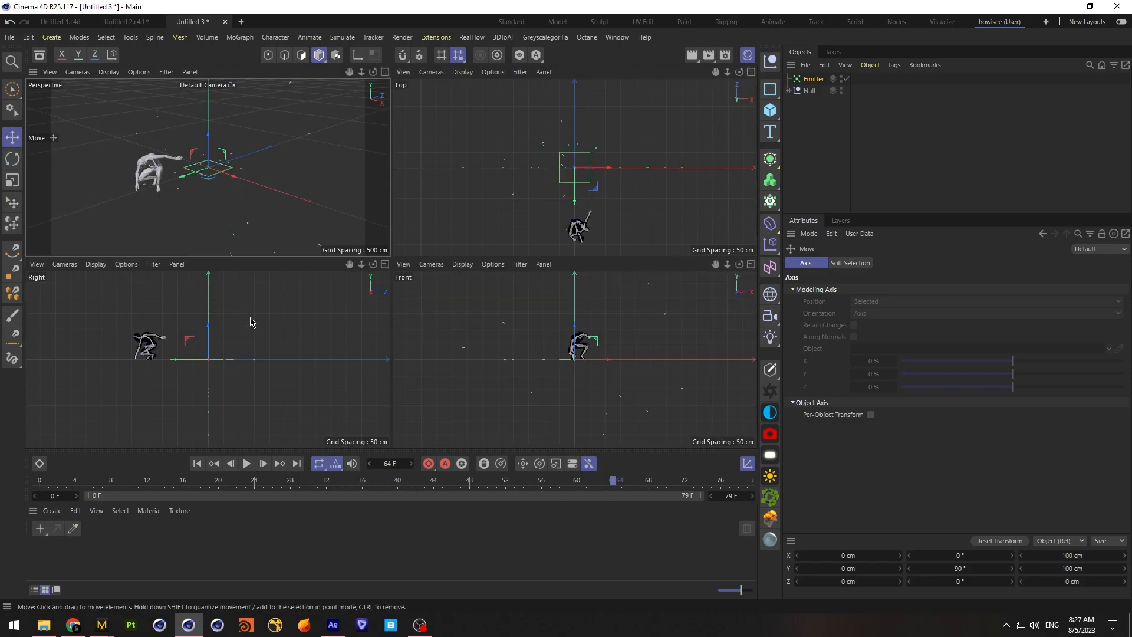
left_click_drag(230, 359, 132, 373)
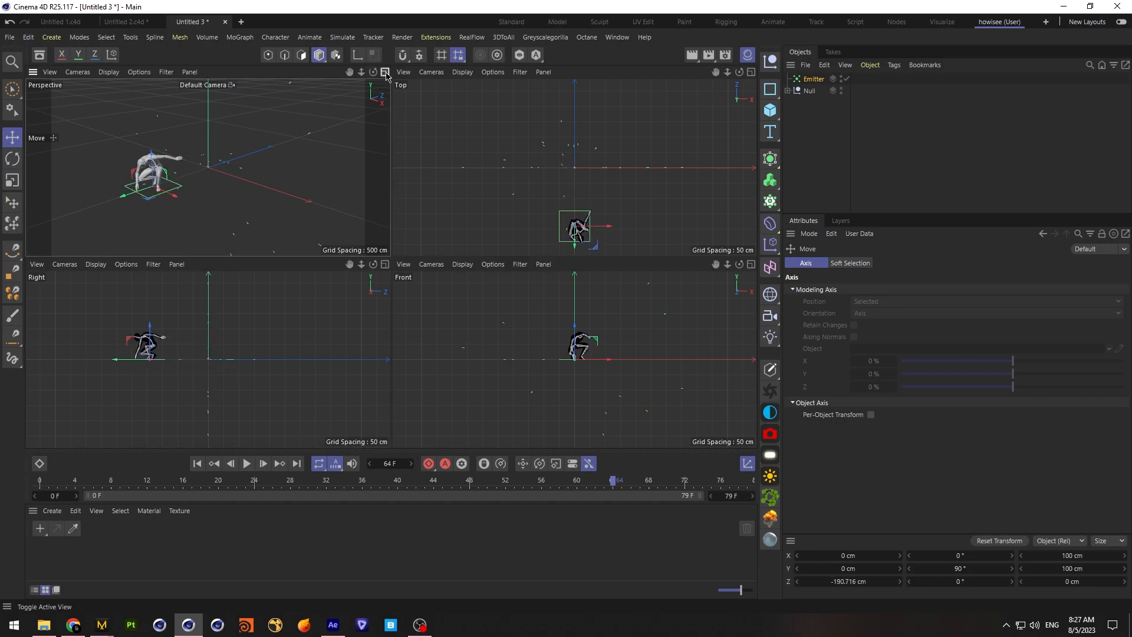
key("F1")
left_click_drag(617, 484, 559, 502)
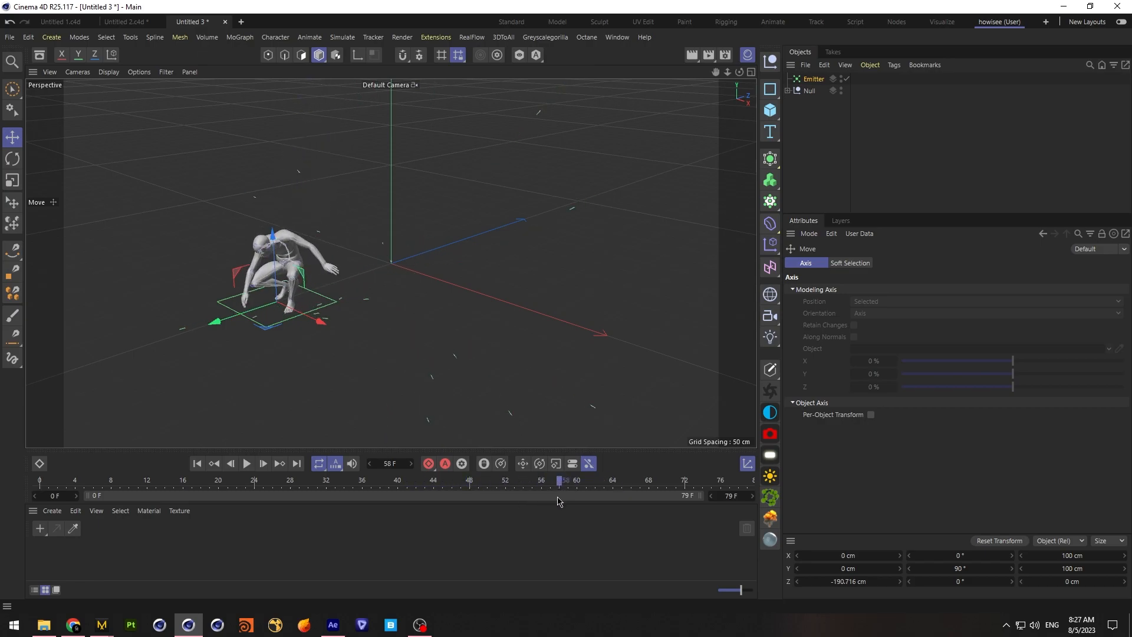
Fine-tune the emitter's position in the top view to about X 12.5 cm and Z -197.6 cm beneath the character
left_click(750, 71)
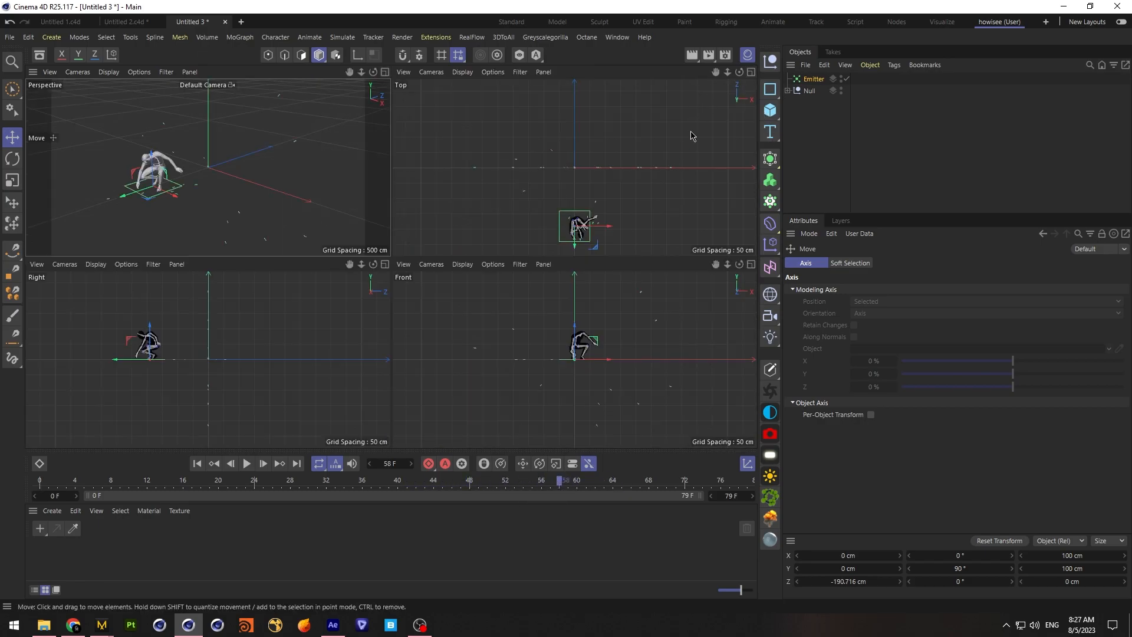
left_click_drag(715, 72, 787, 63)
left_click_drag(550, 159, 543, 187)
left_click(383, 73)
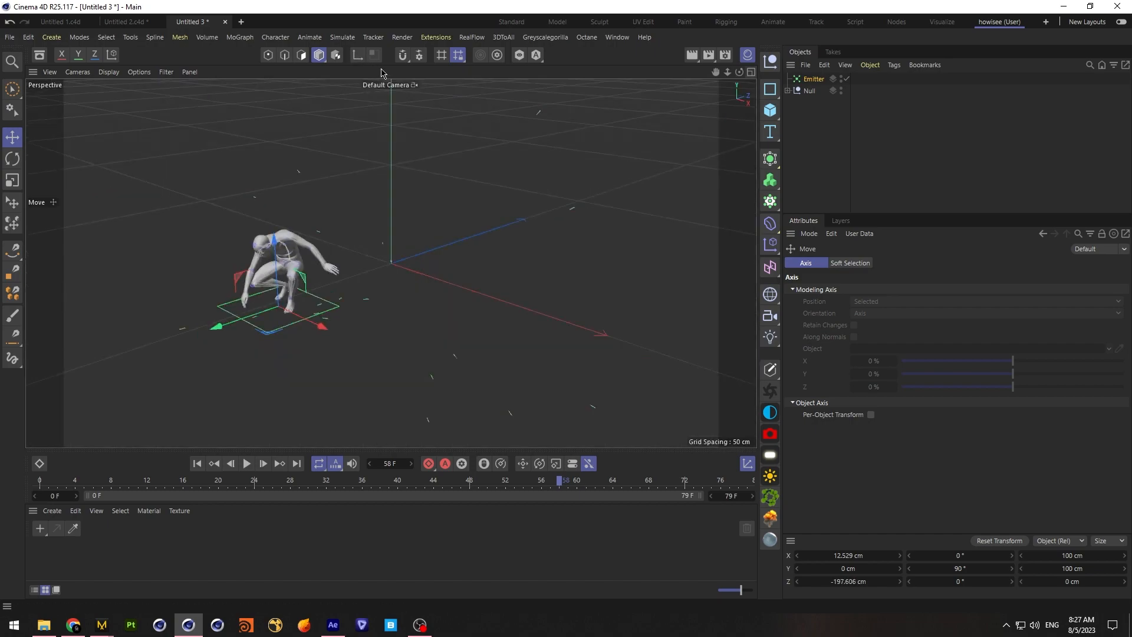
left_click_drag(715, 72, 599, 202)
Find the frame where the feet touch down and set the emitter's start emission to 52 F
left_click_drag(564, 481, 505, 488)
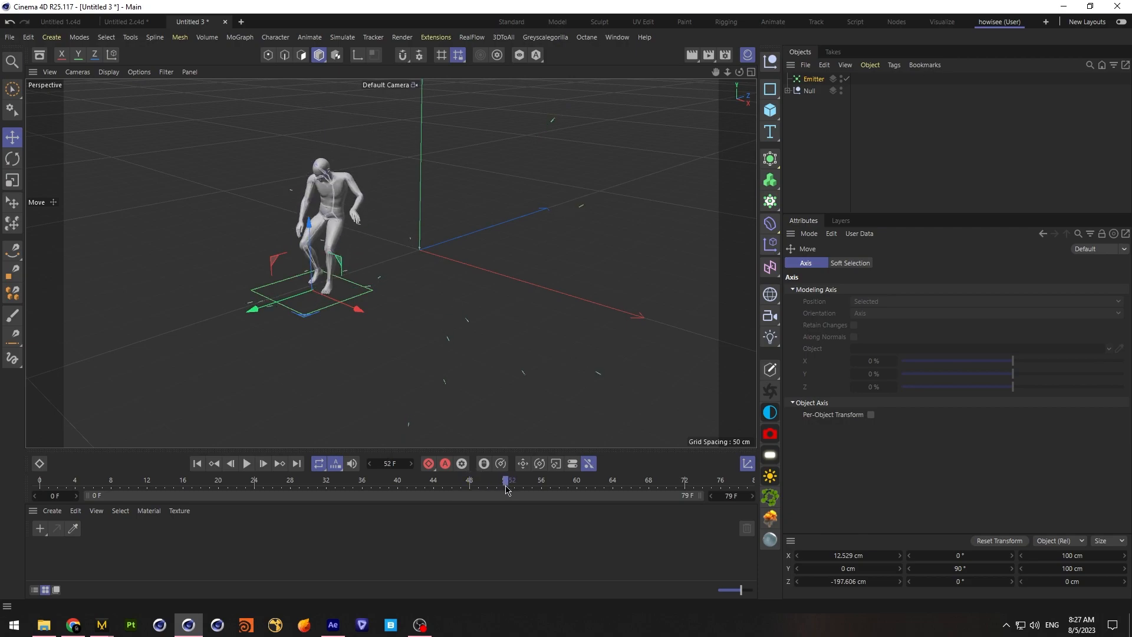
left_click(813, 79)
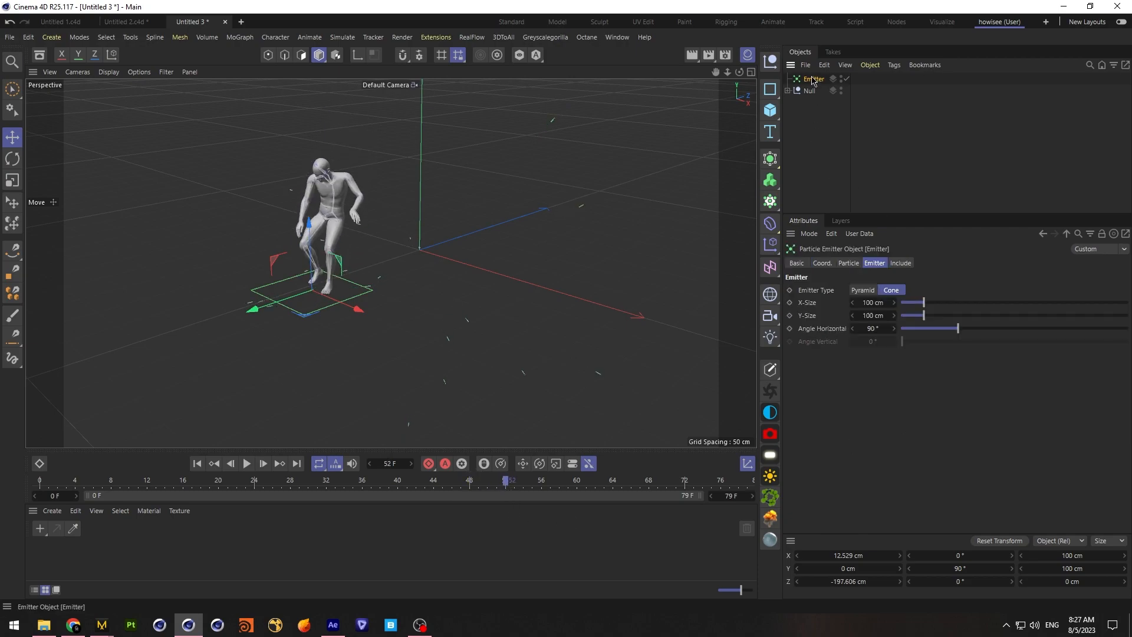
left_click(856, 263)
left_click(889, 328)
type("52")
Set the emitter's stop emission to 54.50 F and lifetime to 10 F, and replay the landing from the start
left_click_drag(507, 480, 531, 480)
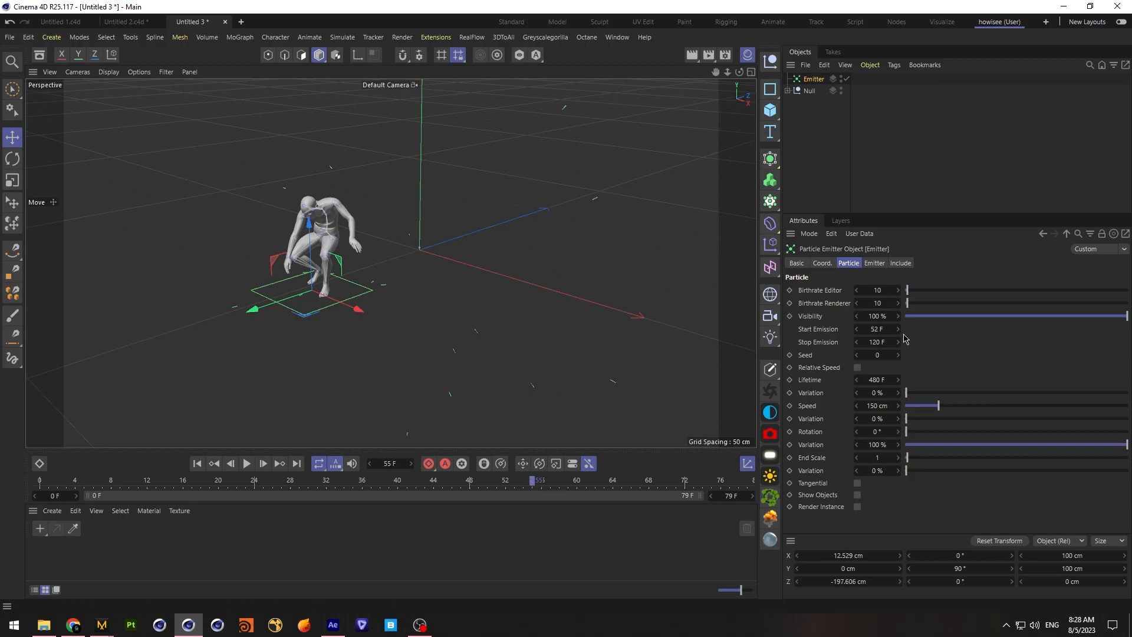
left_click(881, 340)
left_click(886, 383)
left_click(895, 405)
left_click(197, 463)
left_click(246, 464)
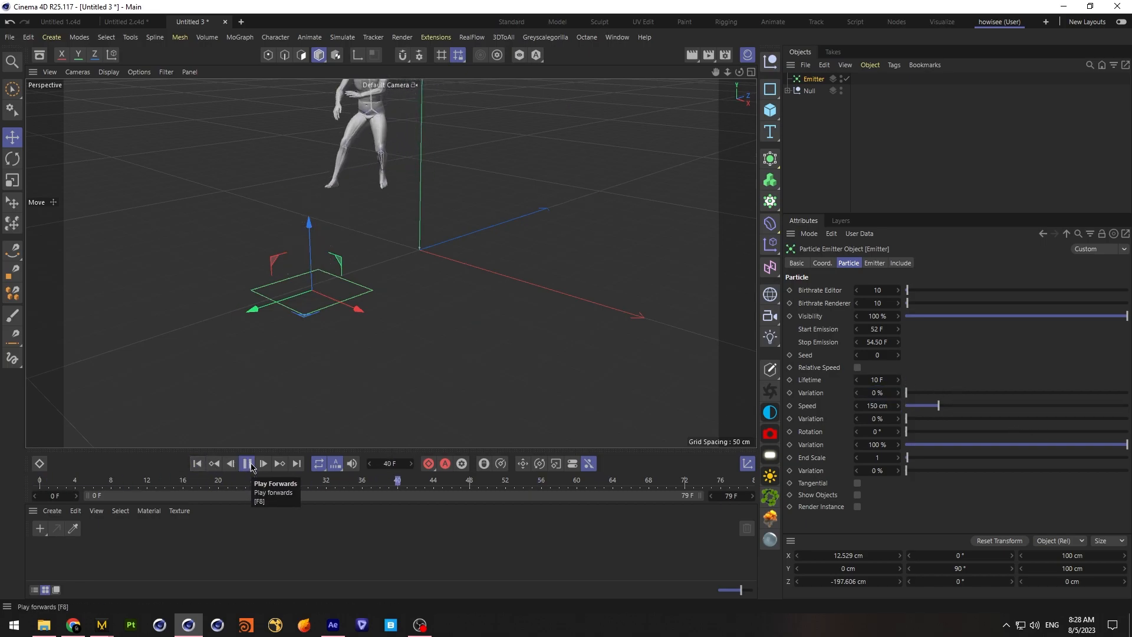
left_click(247, 463)
Set the emitter's editor and renderer birthrates to 100 and replay the animation to about frame 70
left_click(872, 290)
type("0")
left_click(886, 305)
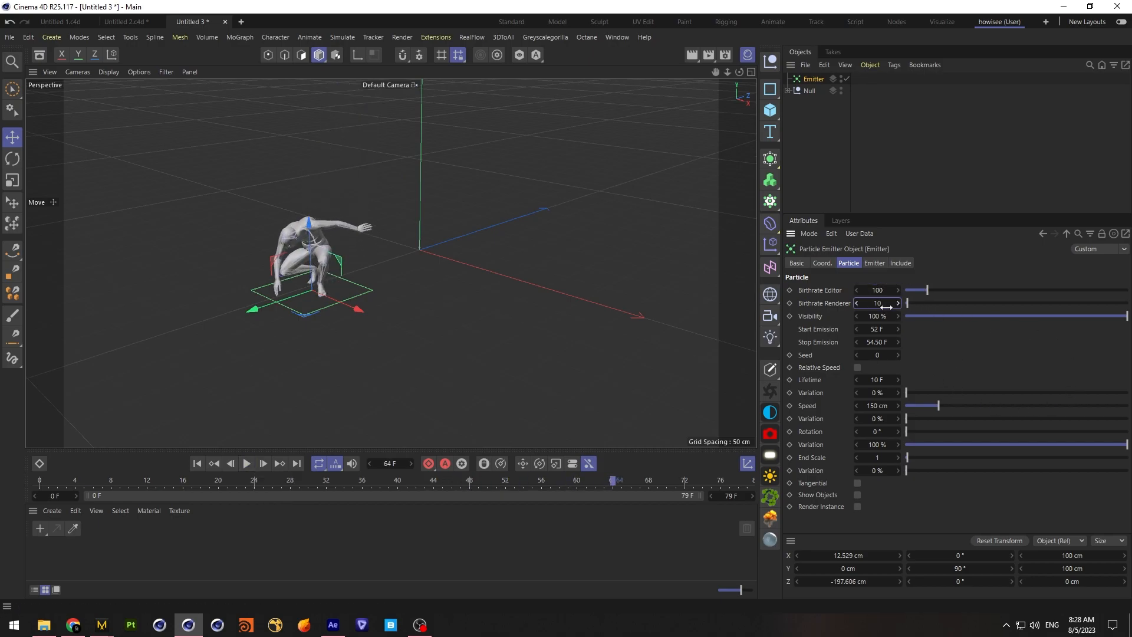
left_click(197, 463)
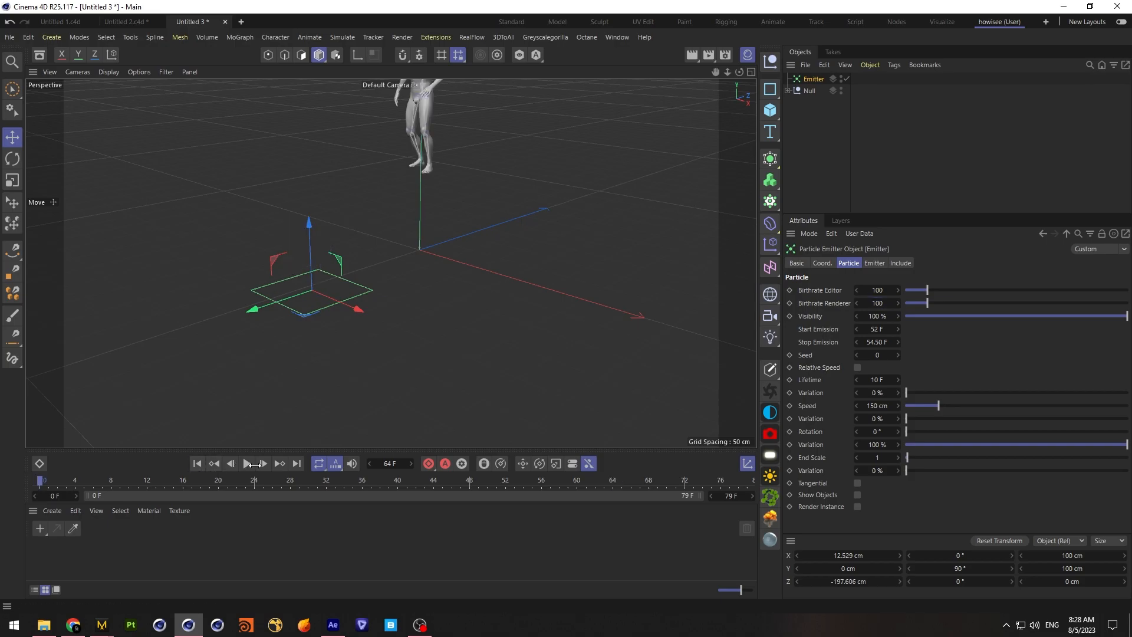
left_click(247, 463)
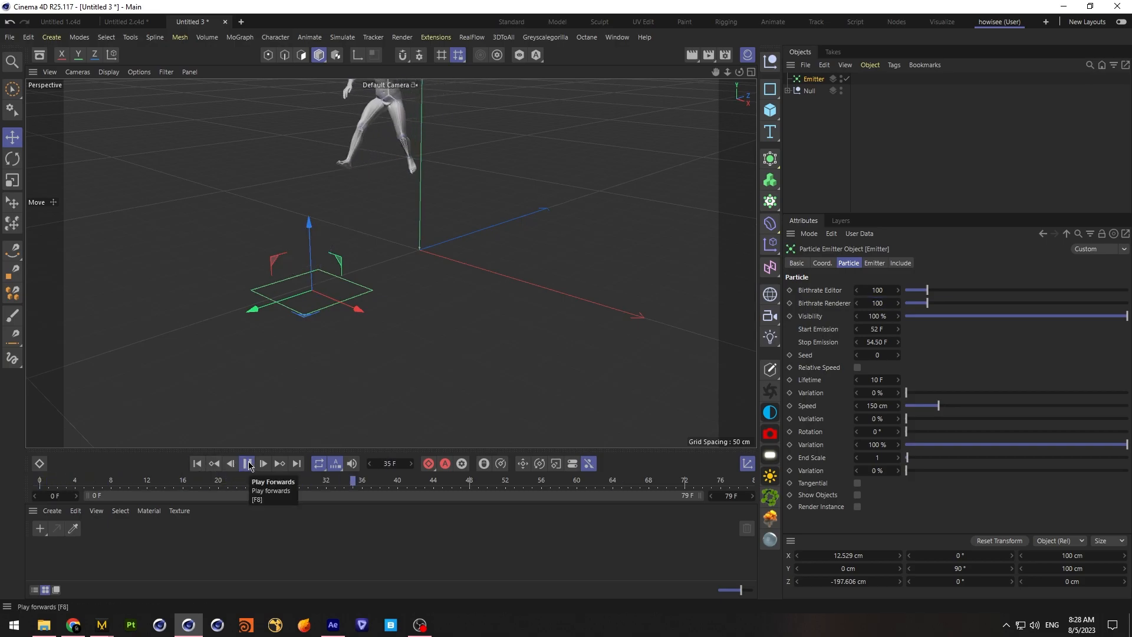
left_click(248, 463)
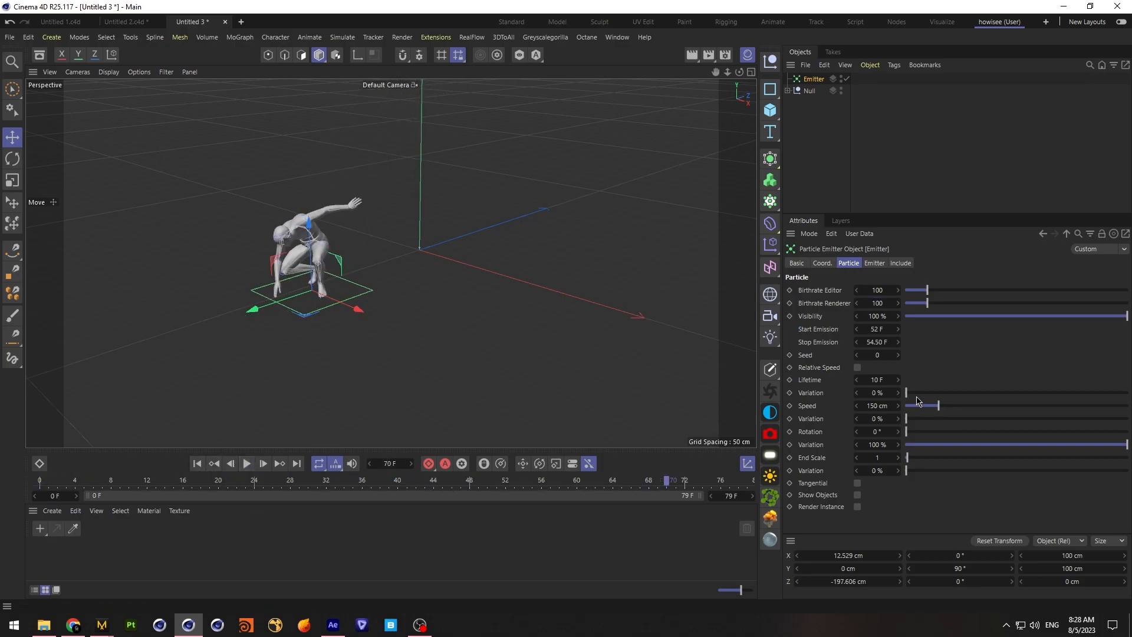
Set the particle speed to 300 cm and lifetime to 20 F, and replay the burst to about frame 62
left_click(887, 406)
left_click(248, 463)
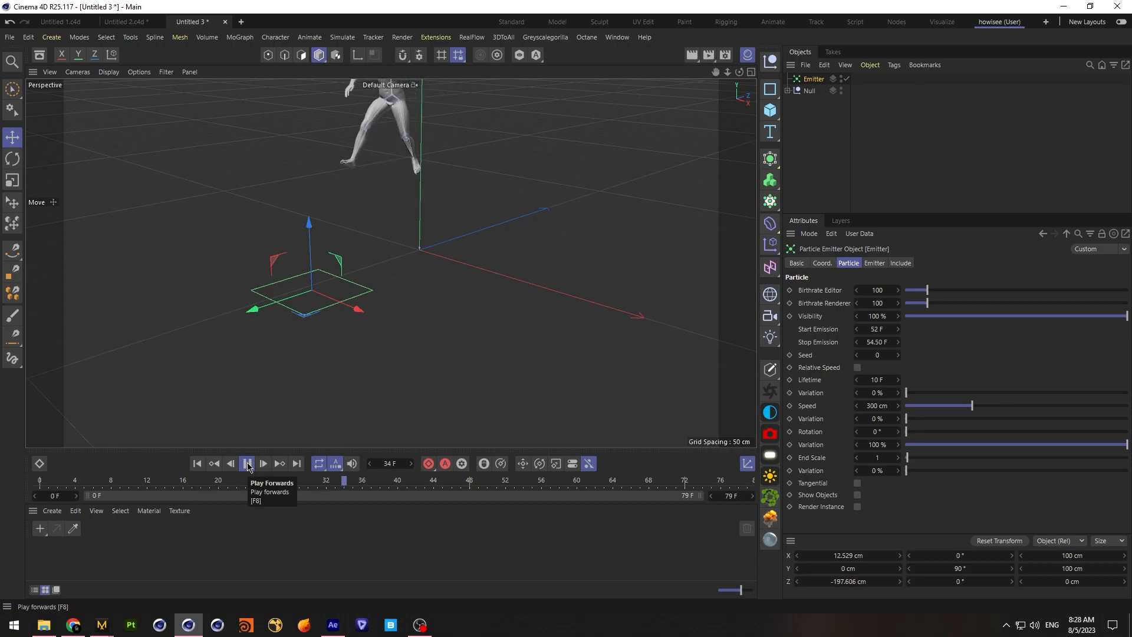
left_click(247, 464)
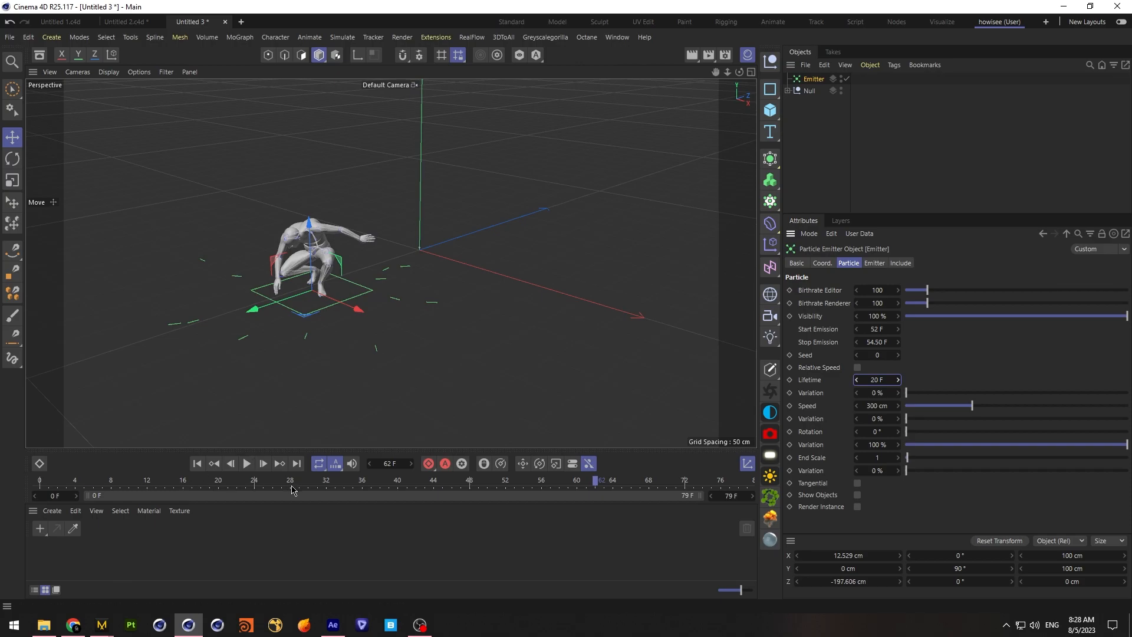
Set the editor and renderer birthrates to 300 and replay the burst to about frame 61
left_click(878, 289)
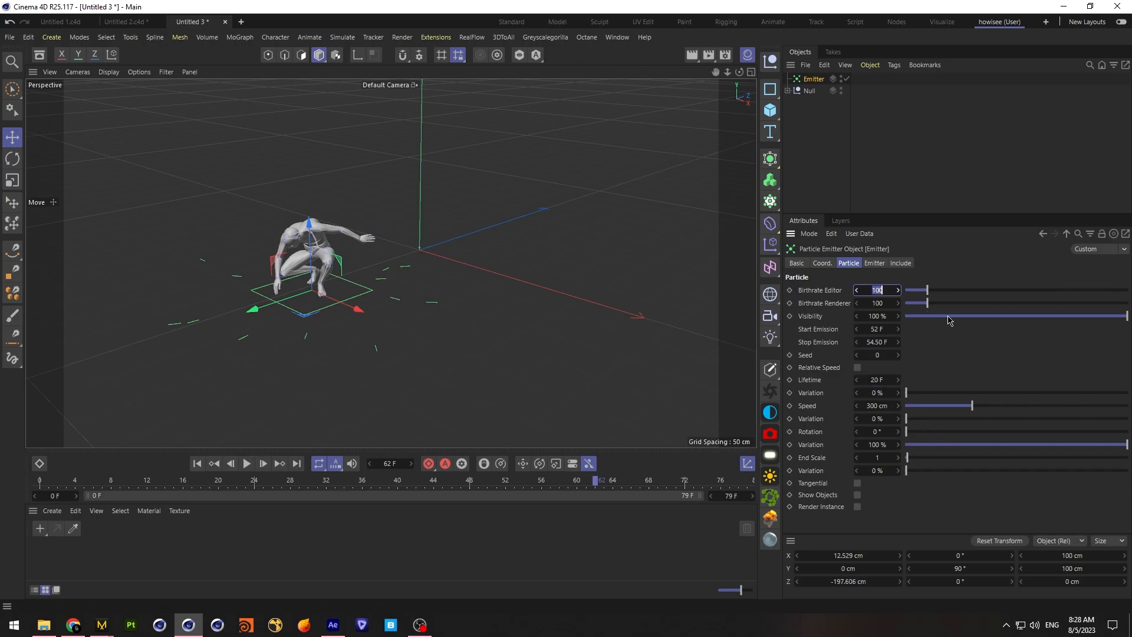
left_click(879, 302)
type("30")
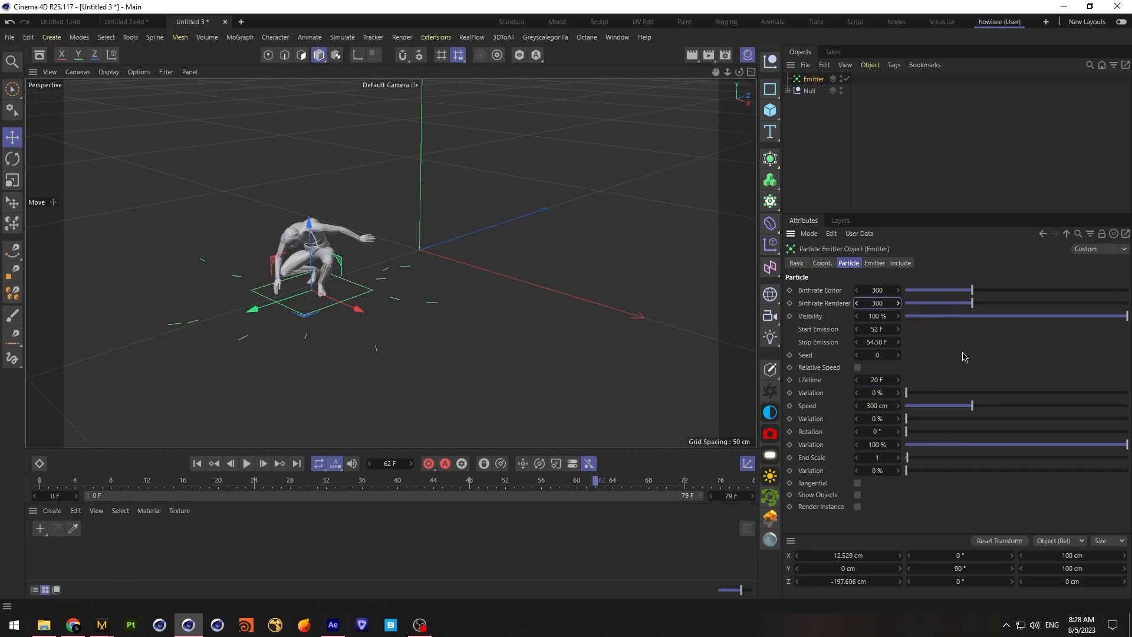
left_click(246, 463)
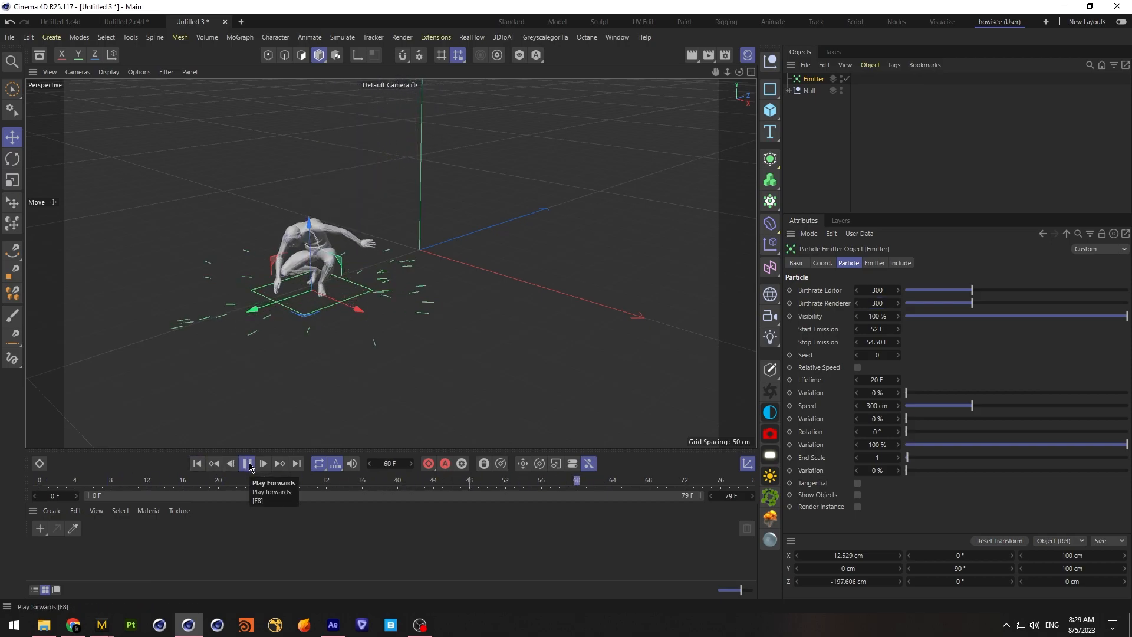
left_click(248, 463)
Set the emitter's X and Y size to 70 cm and replay the landing to about frame 67
left_click(875, 264)
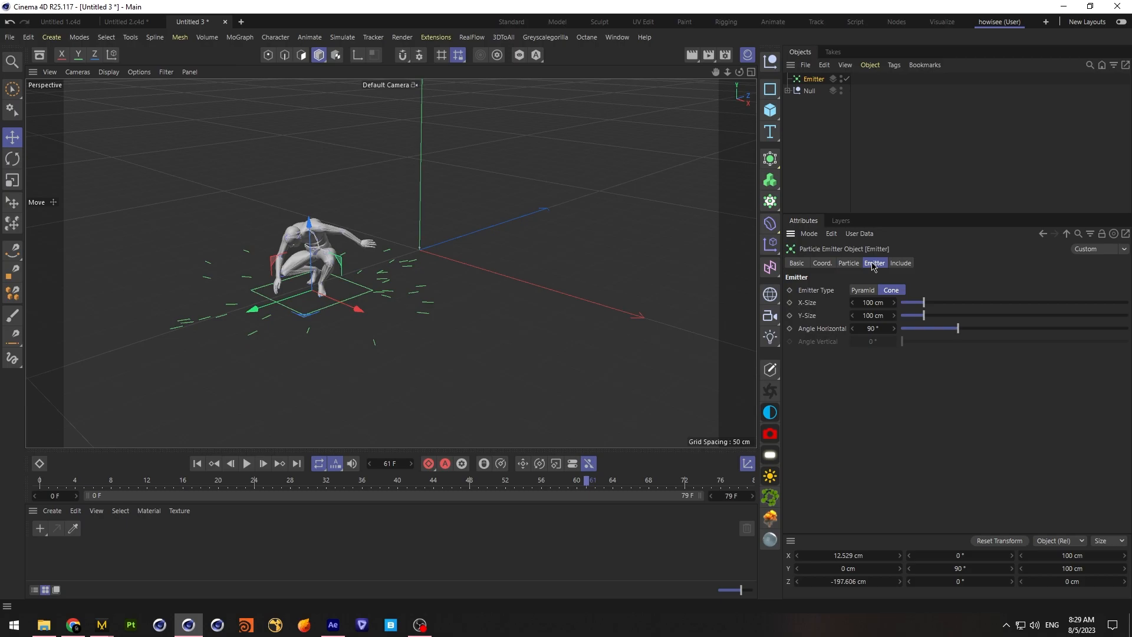
left_click(878, 317)
type("70")
key("Return")
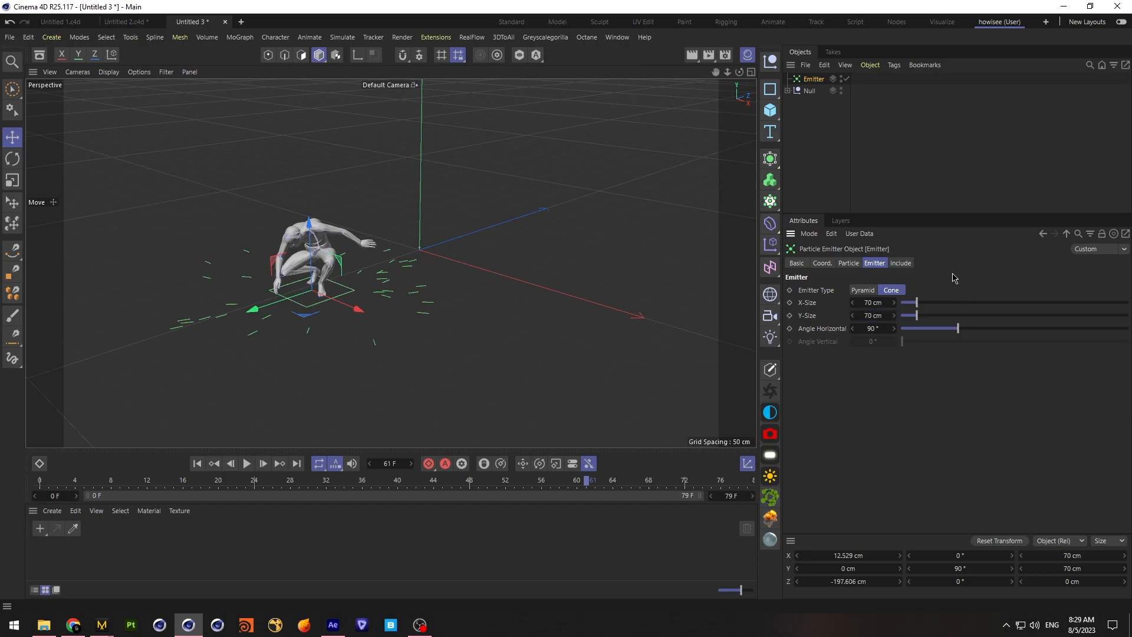
left_click(197, 463)
left_click(247, 463)
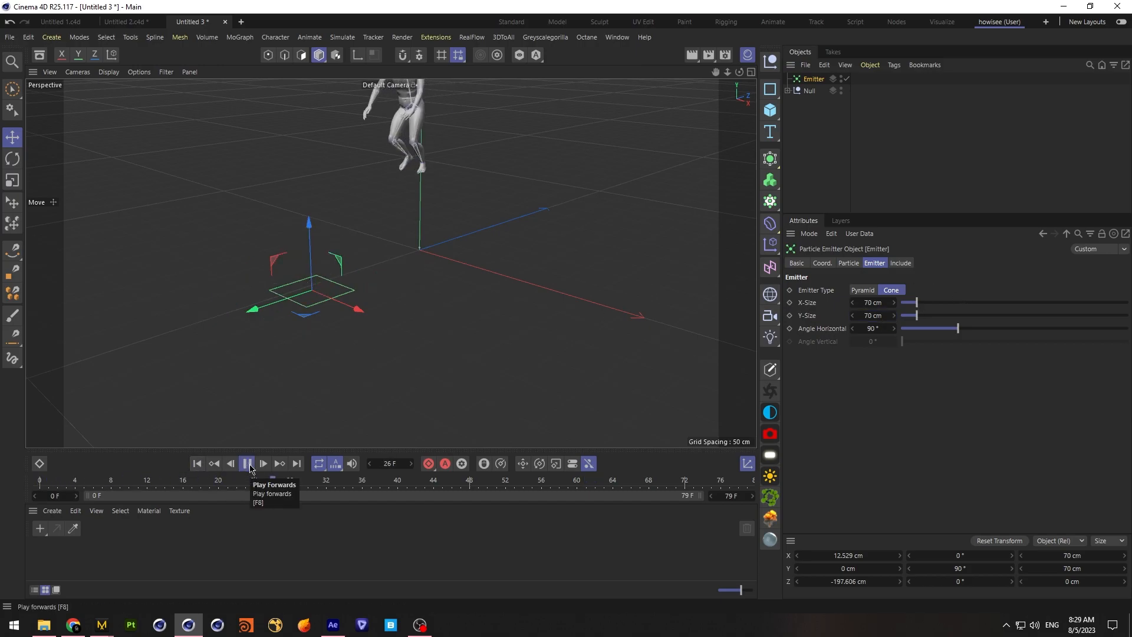
left_click(248, 463)
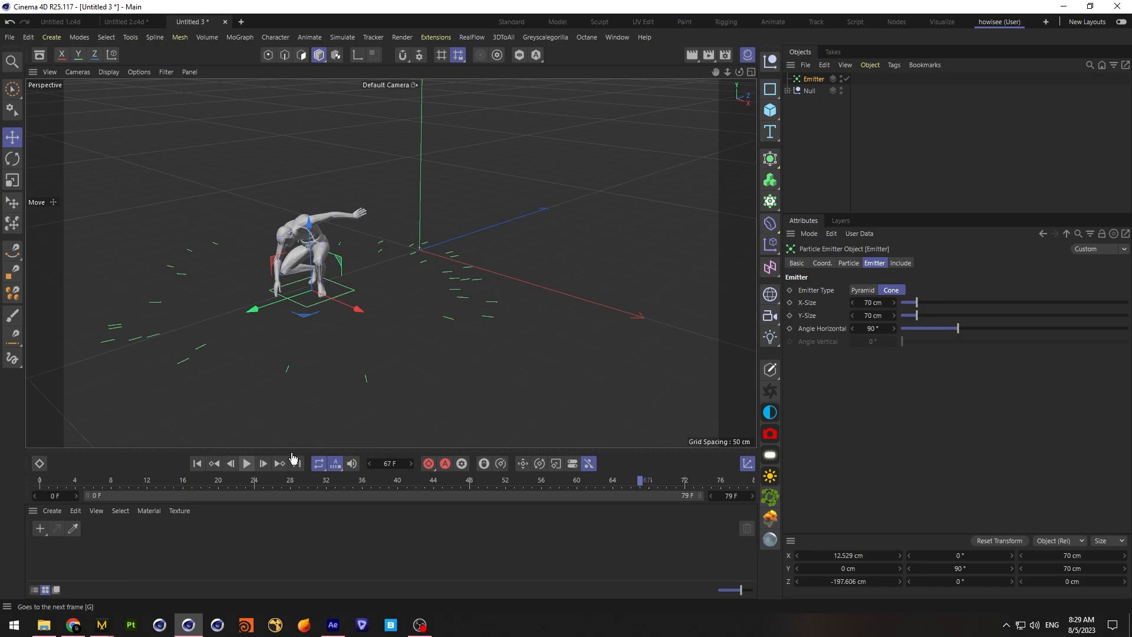
Set the editor and renderer birthrates to 500 and replay the landing to about frame 61
left_click(848, 262)
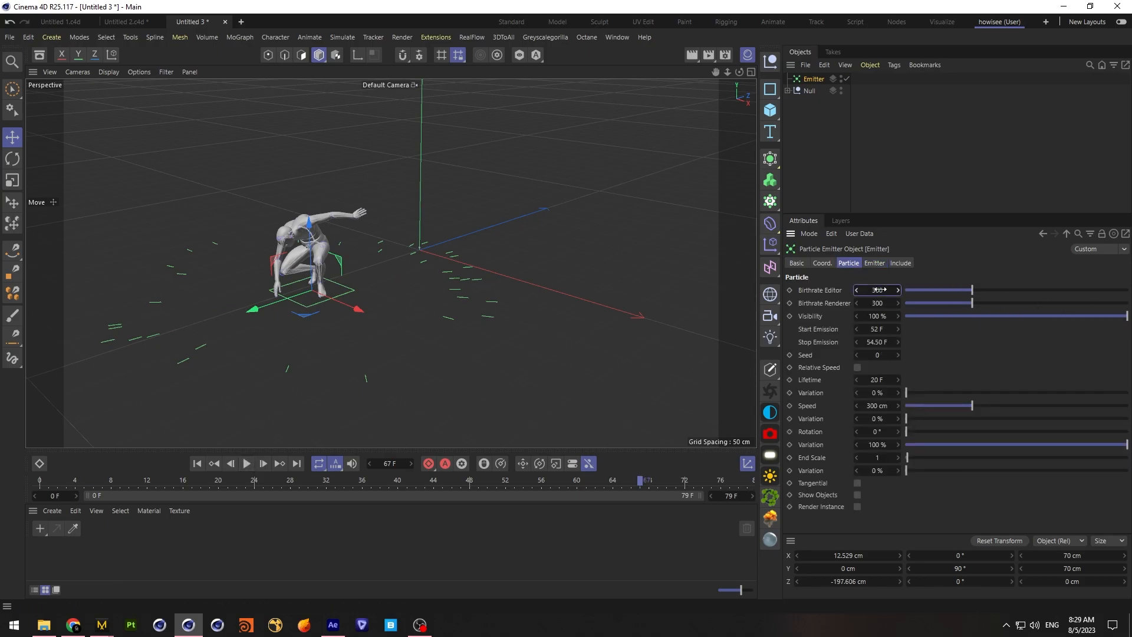
key("Tab")
type("500")
left_click(197, 463)
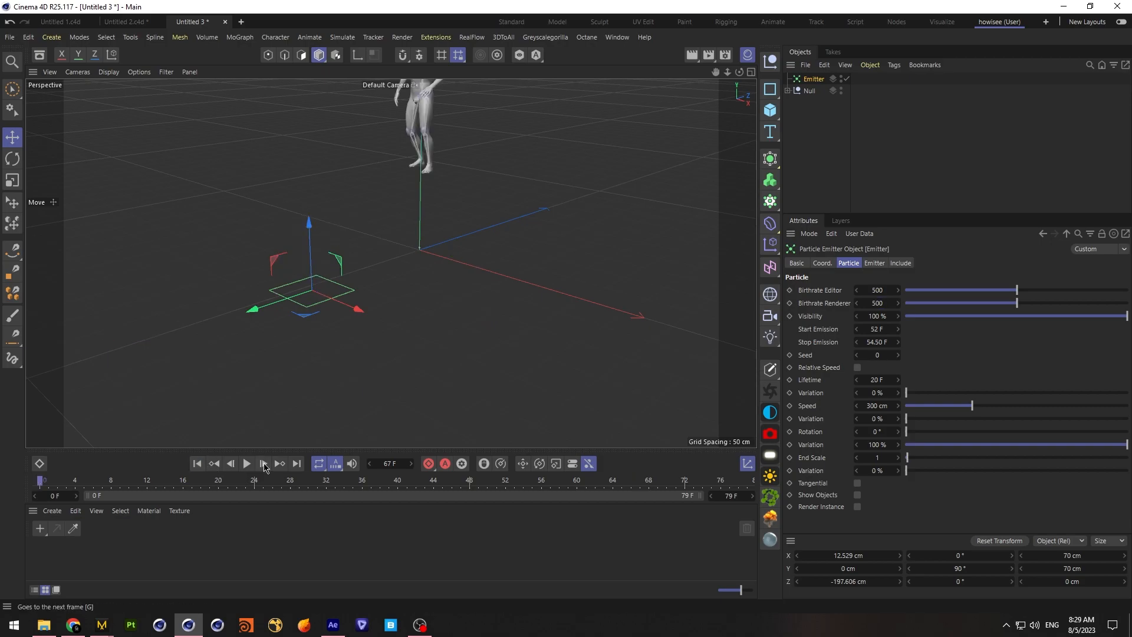
left_click(247, 464)
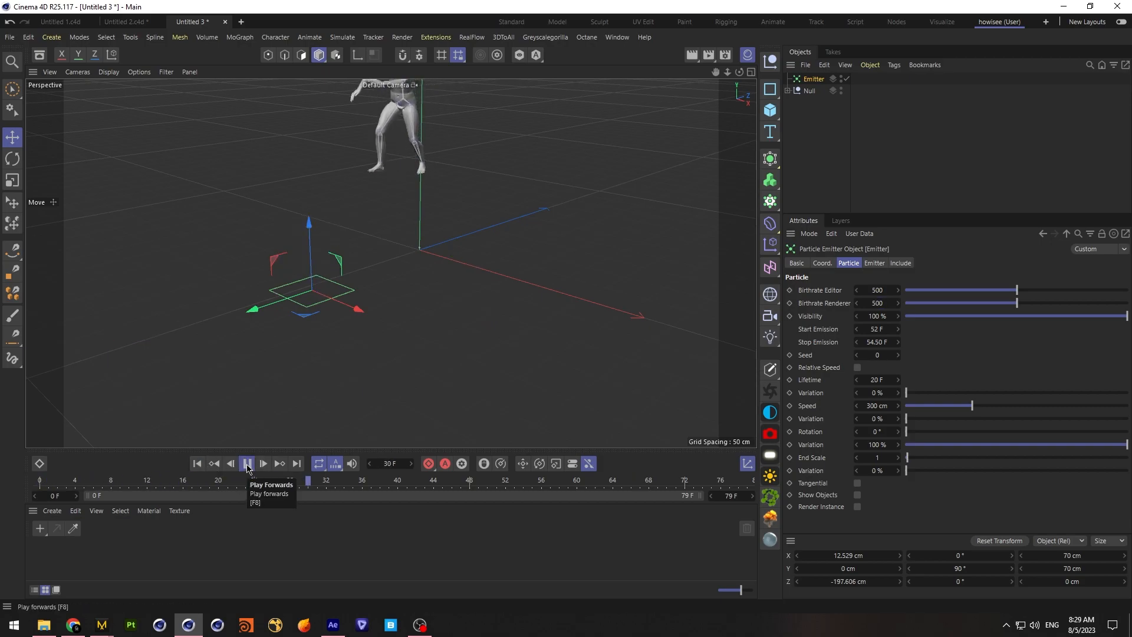
left_click(246, 464)
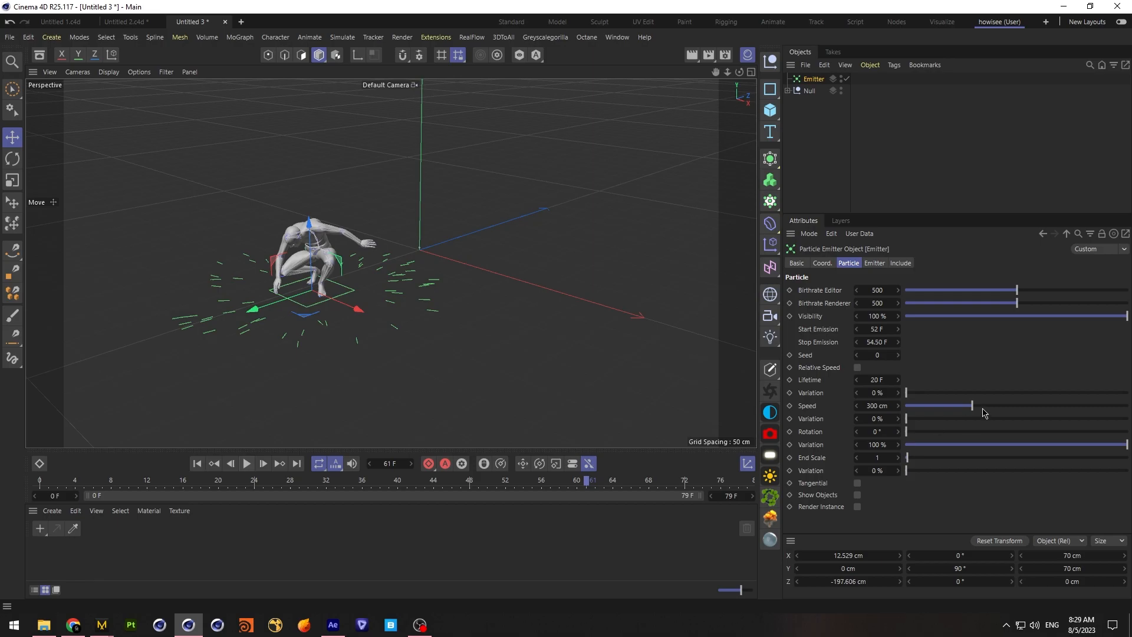
Set the particle speed variation to 15 % and replay the landing to about frame 71
type("15")
key("Return")
left_click(247, 464)
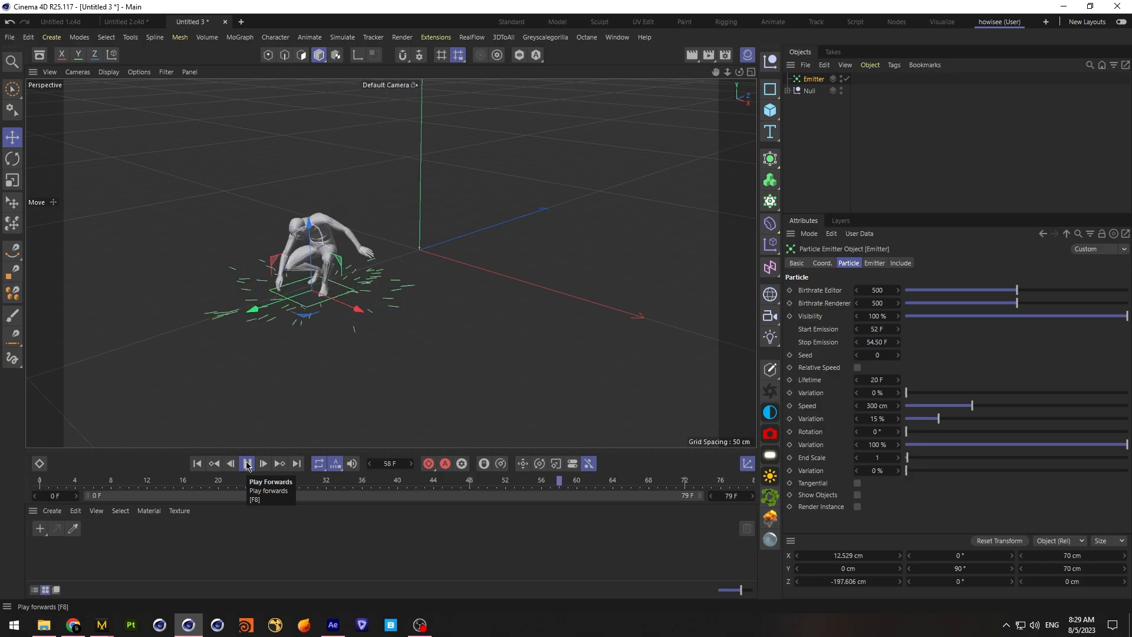
left_click(247, 465)
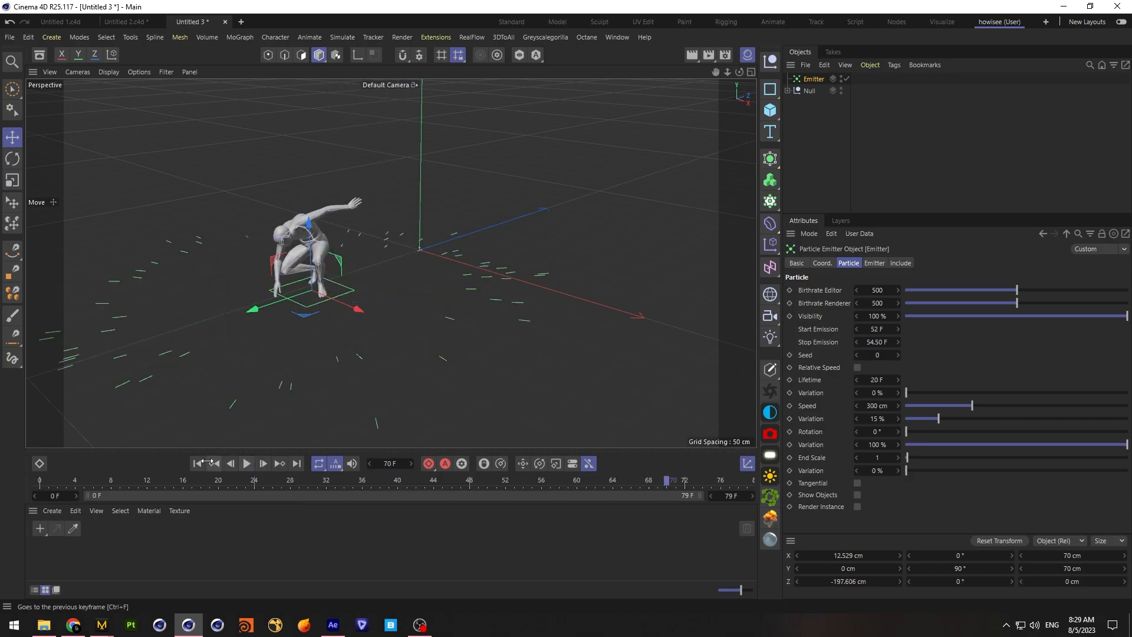
left_click(198, 464)
left_click(247, 464)
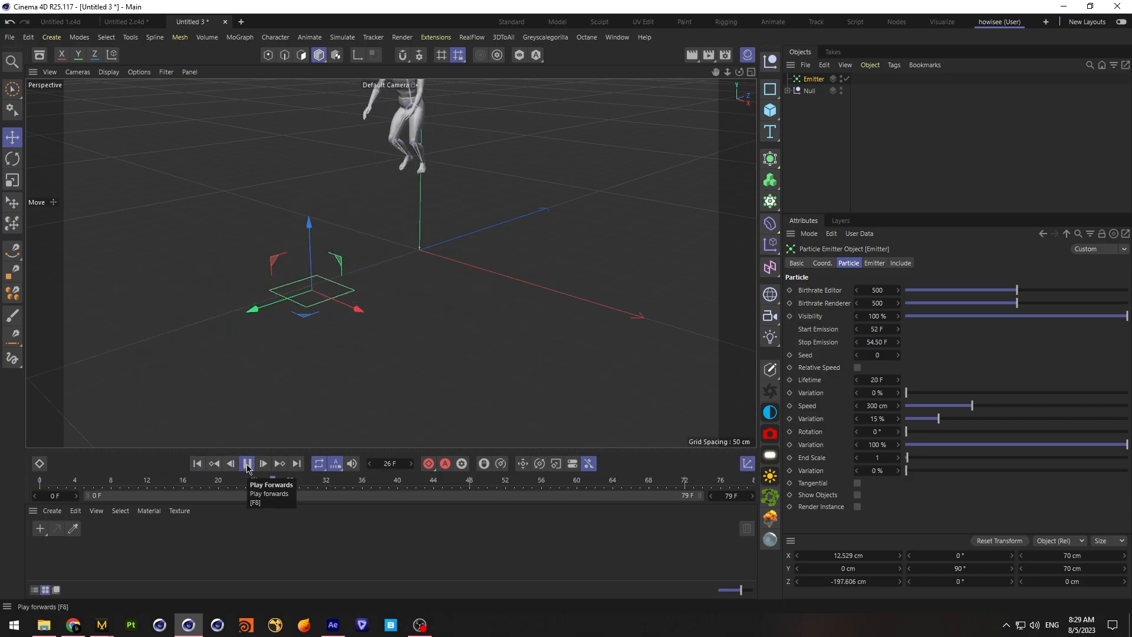
left_click(247, 464)
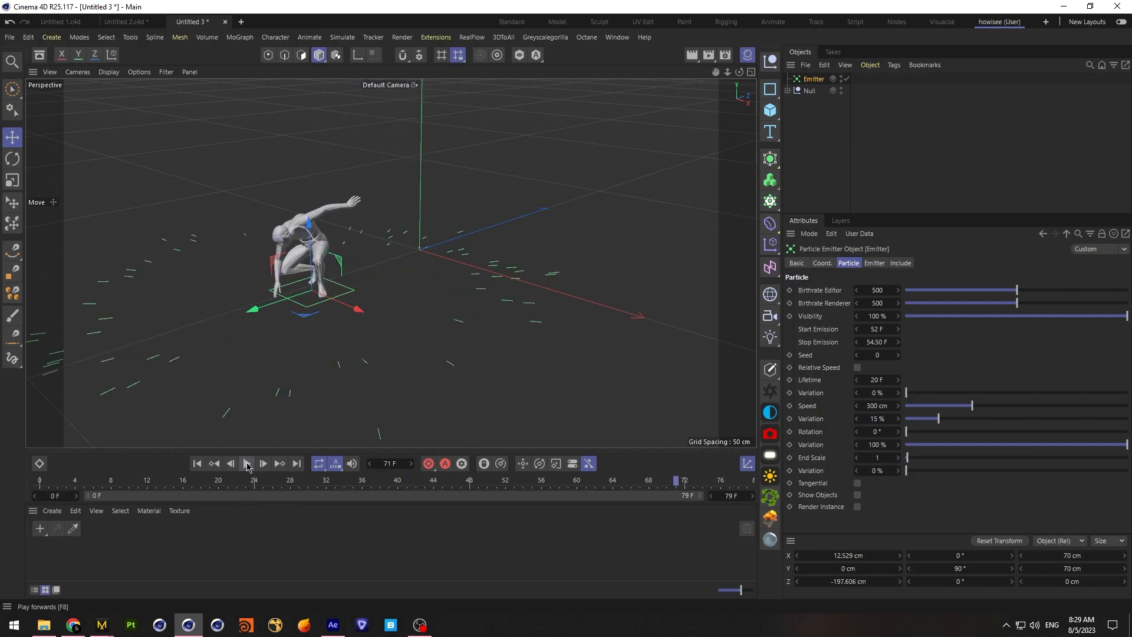
Set the particle speed to 400 cm and replay the landing to about frame 65
left_click(871, 405)
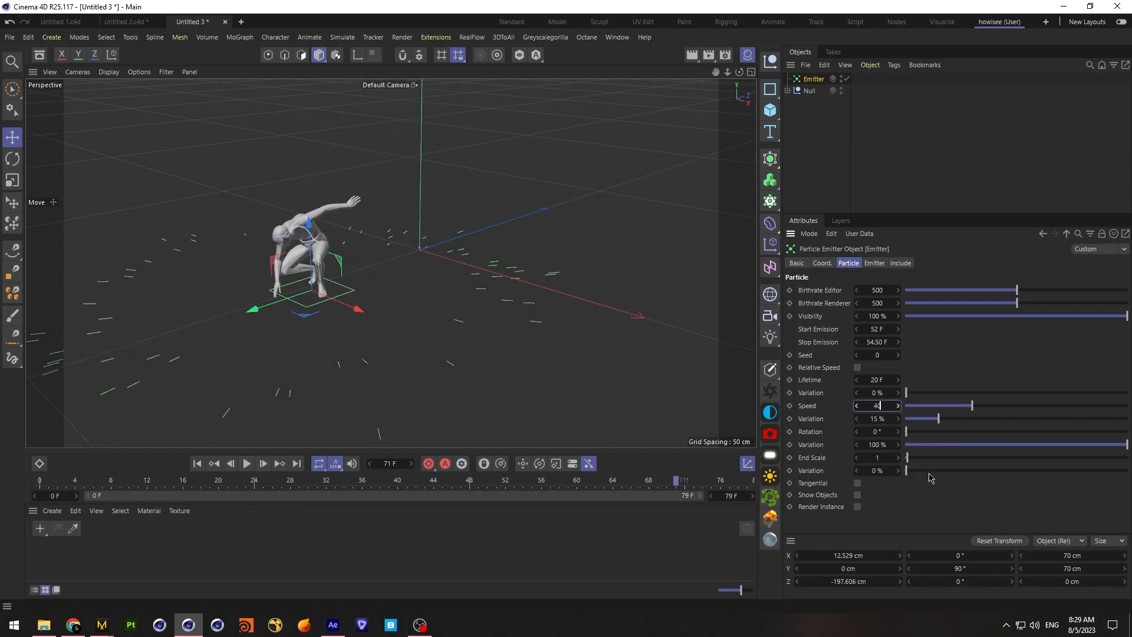
left_click(197, 464)
left_click(246, 466)
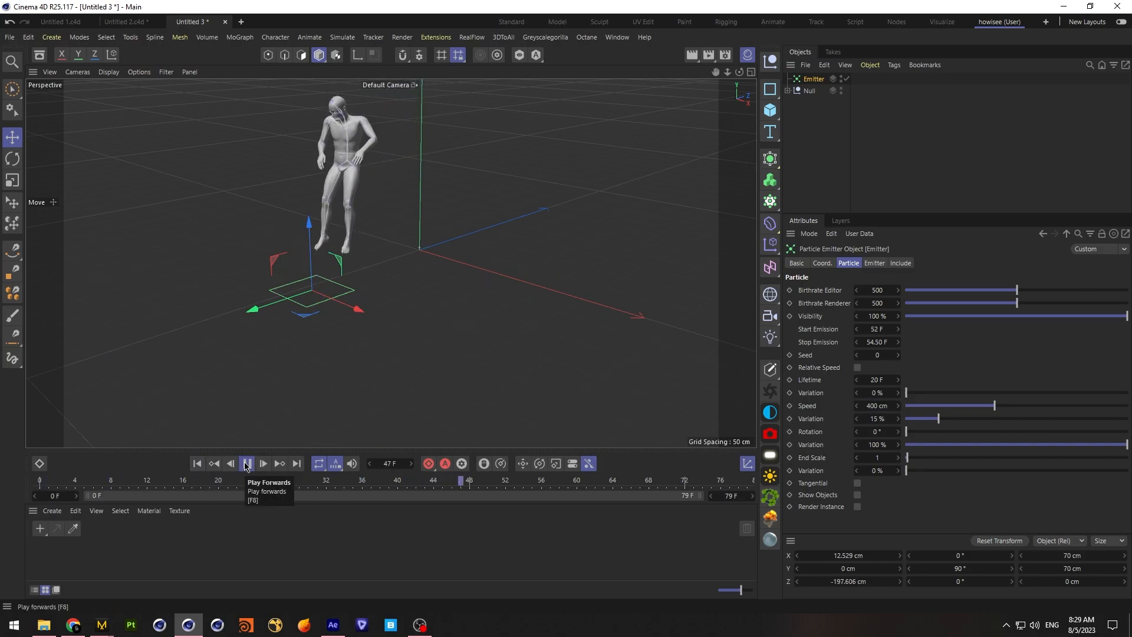
left_click(246, 464)
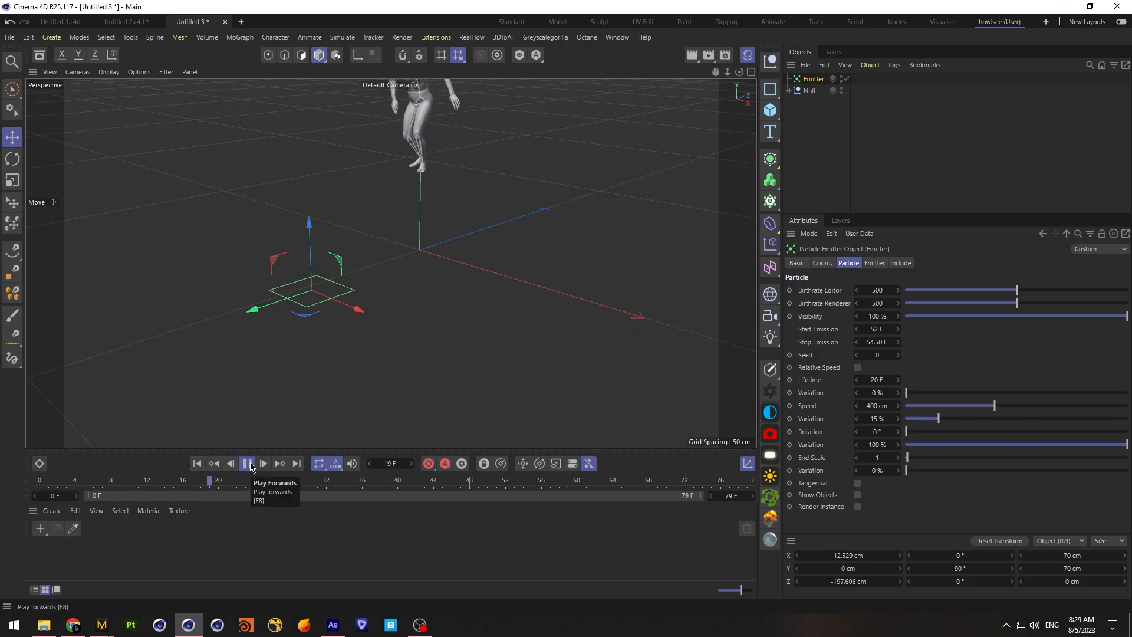
left_click(250, 467)
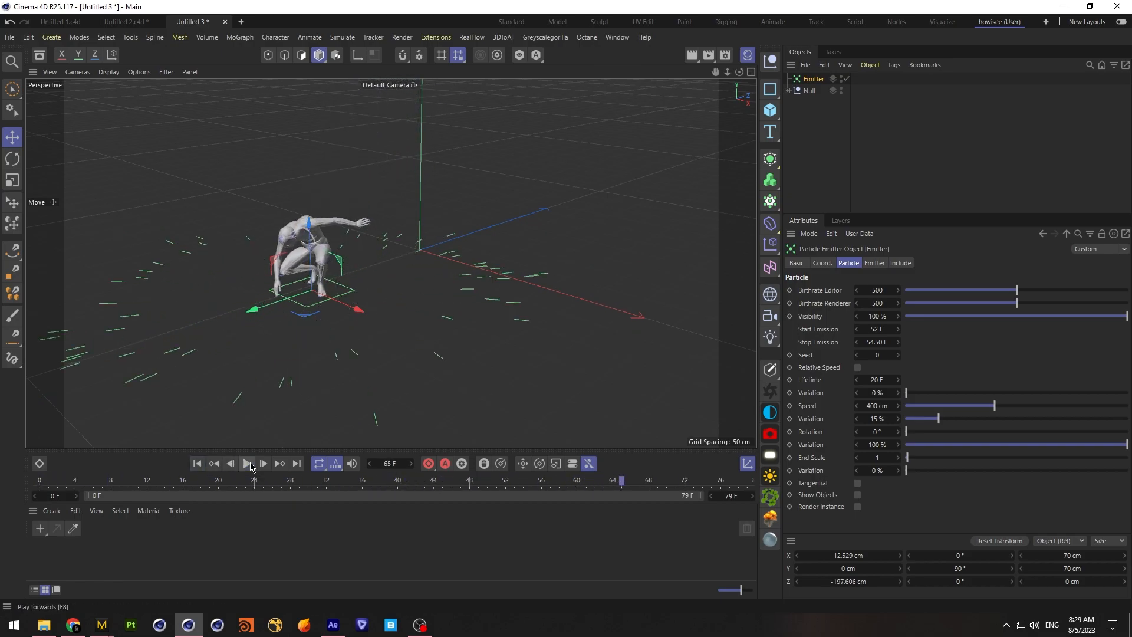
Replay the landing from a low frontal view to about frame 63 to examine how far the particles spread
left_click_drag(739, 72, 789, 40)
left_click_drag(716, 72, 687, 114)
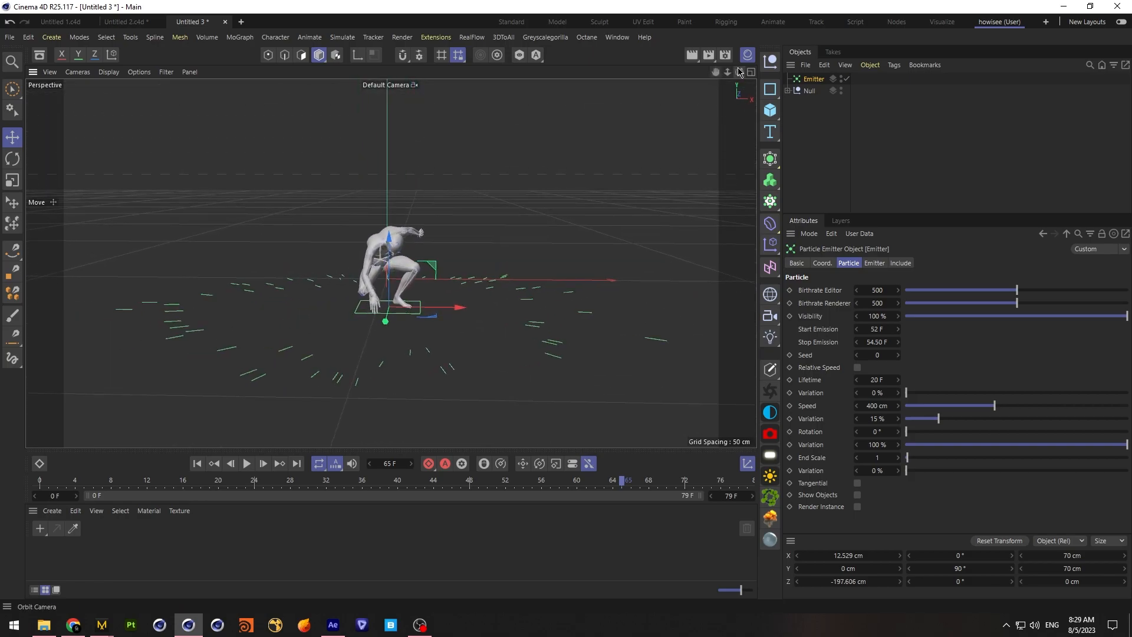
left_click(211, 464)
left_click(249, 464)
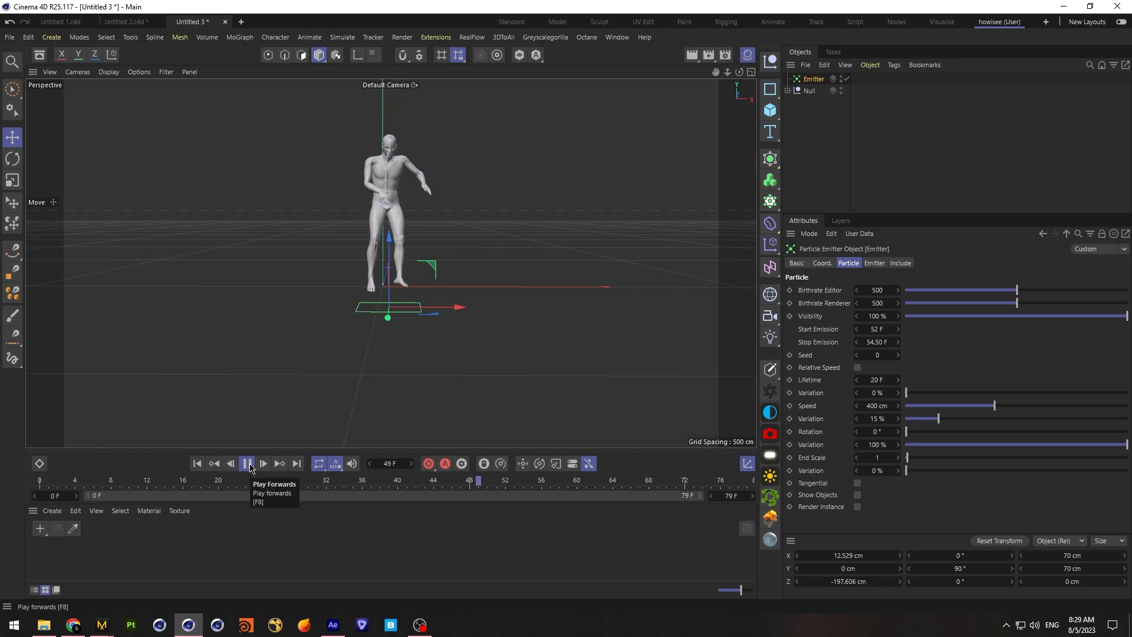
left_click(248, 464)
left_click(197, 464)
left_click(248, 464)
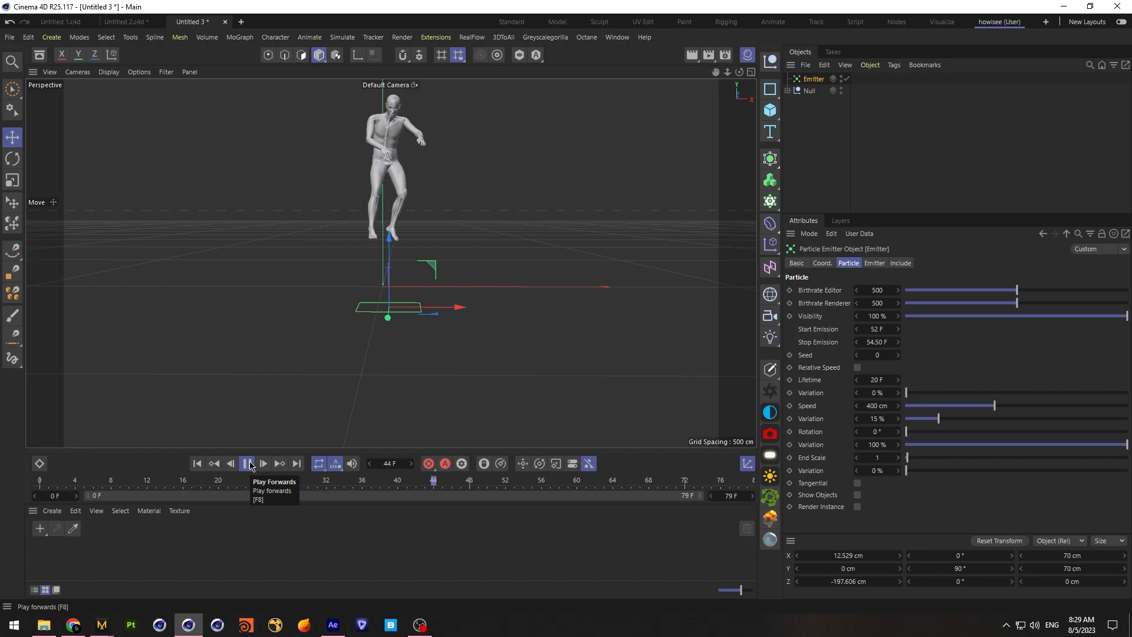
left_click(248, 464)
left_click(249, 464)
Set the particle speed to 500 cm and replay the landing to about frame 69
left_click(876, 405)
type("50")
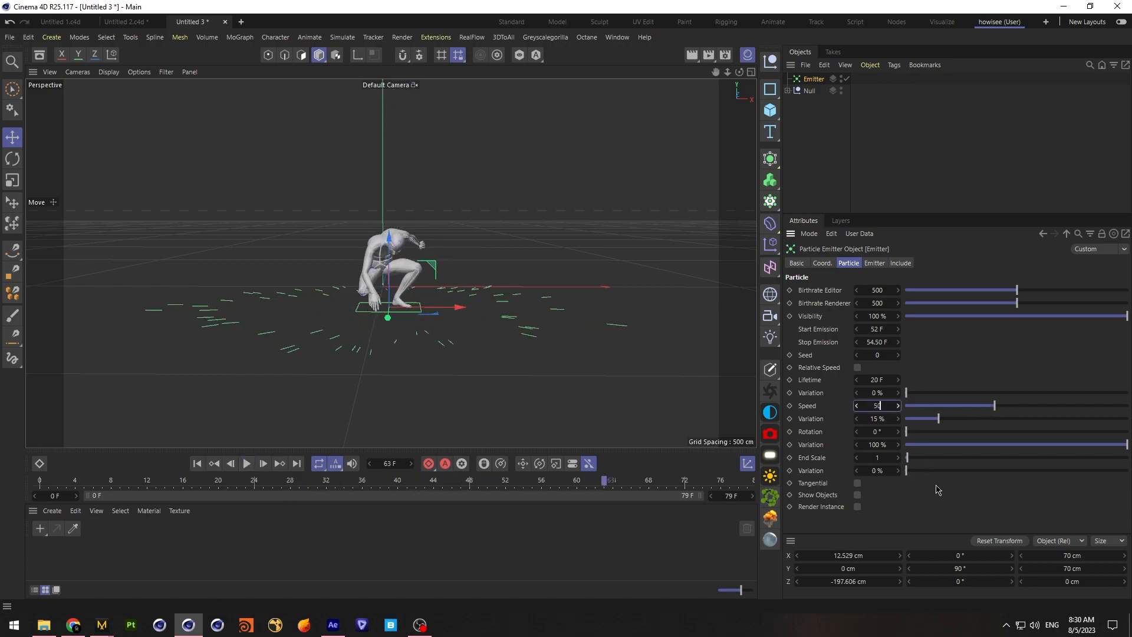
left_click(196, 464)
left_click(248, 464)
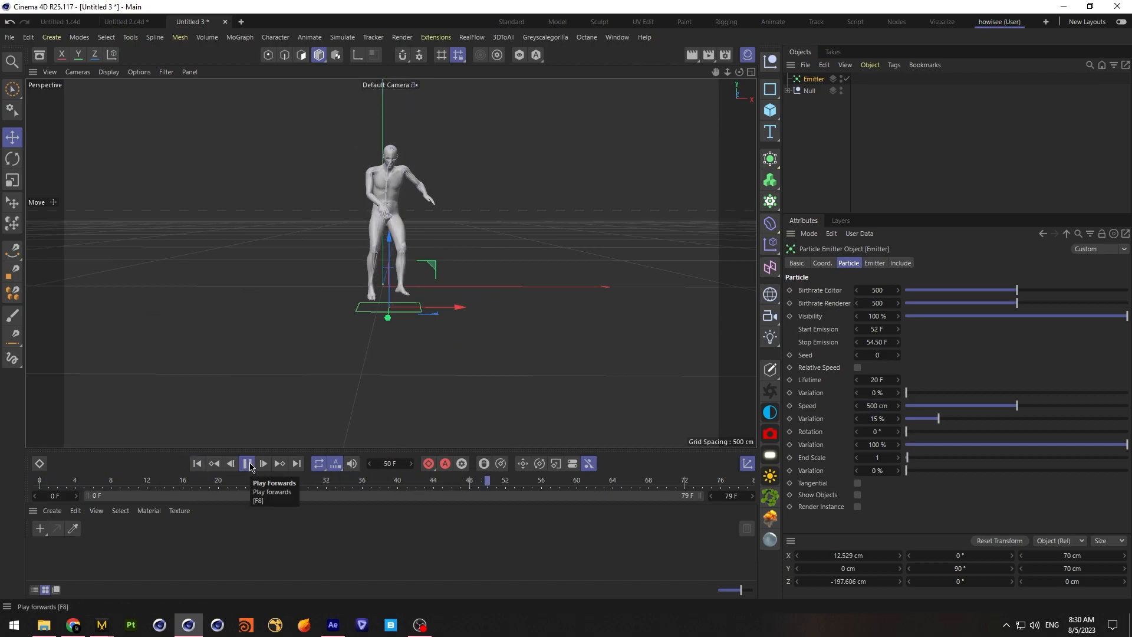
left_click(248, 464)
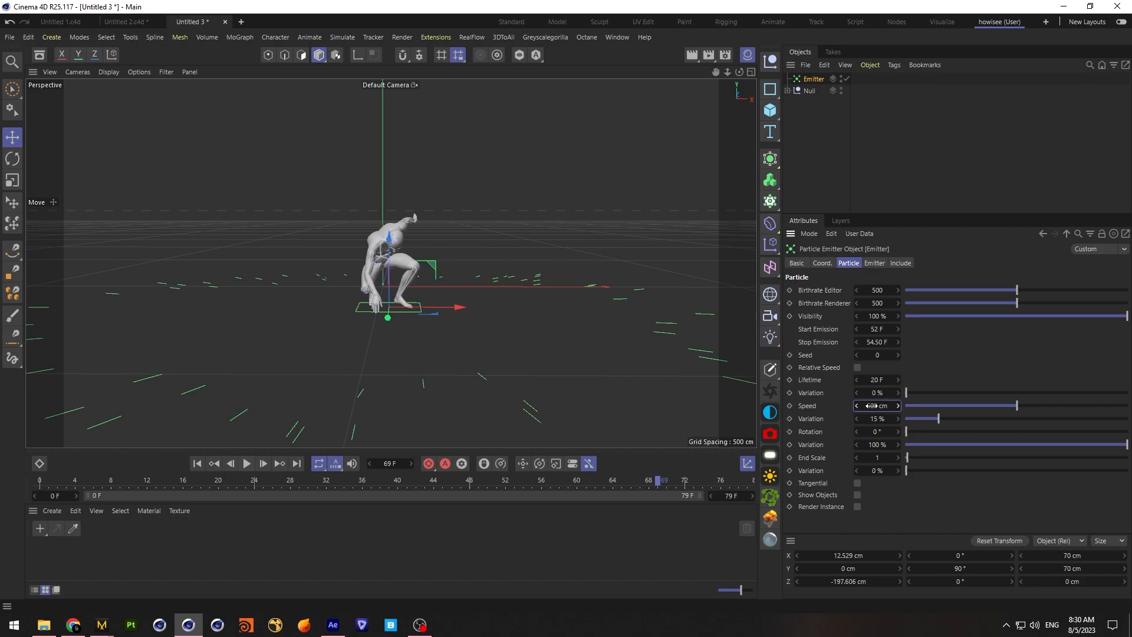
Set the particle speed to 450 cm and replay the landing to about frame 73
left_click(247, 463)
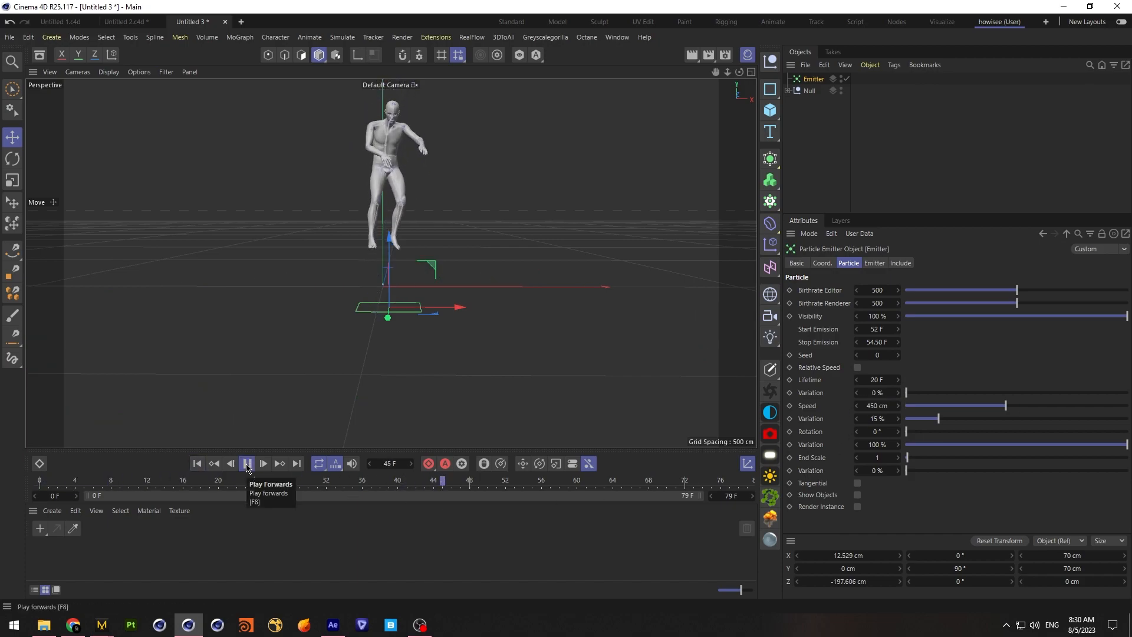
left_click(247, 463)
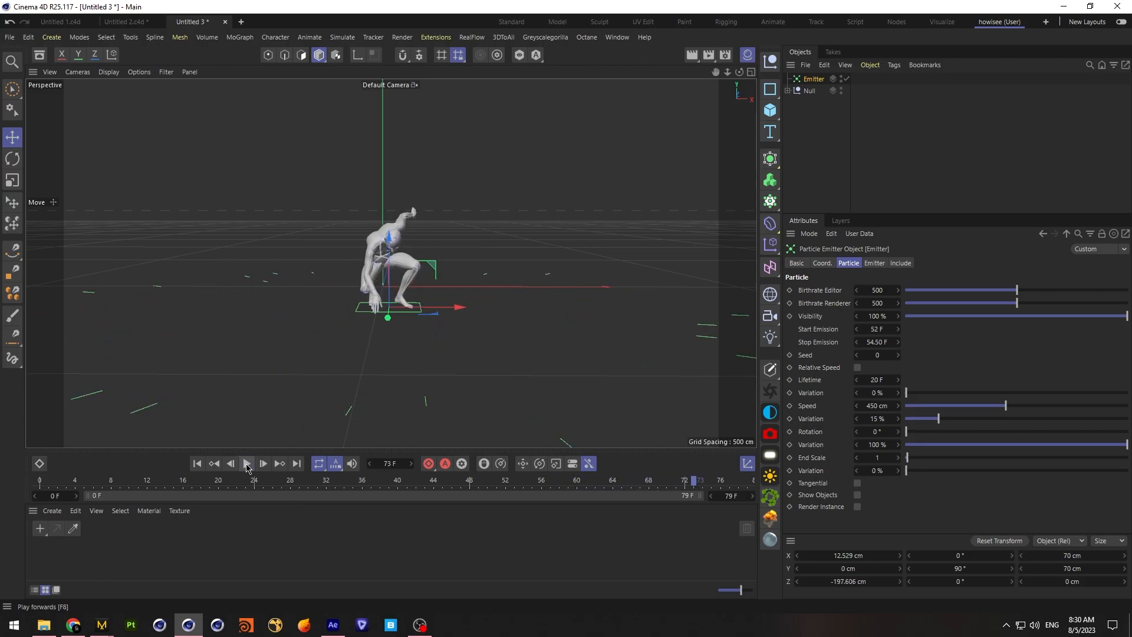
Copy the emitter into the Untitled 2.c4d project and raise it to about 8 cm on Y, at the fractured floor's surface
left_click(858, 154)
left_click(812, 80)
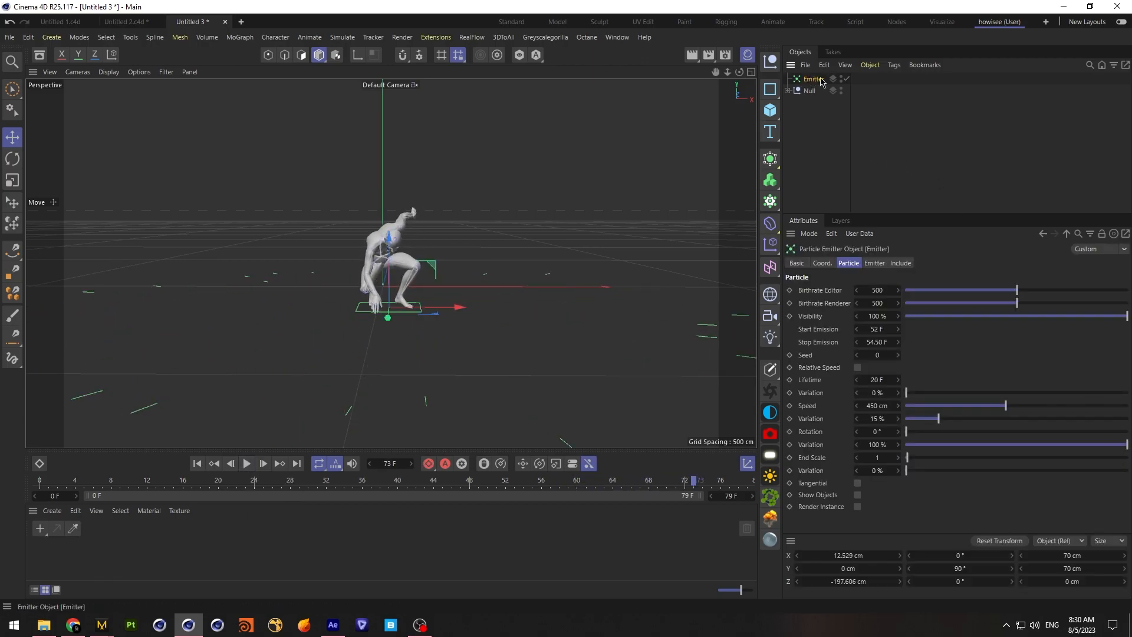
left_click(123, 22)
key("ctrl+v")
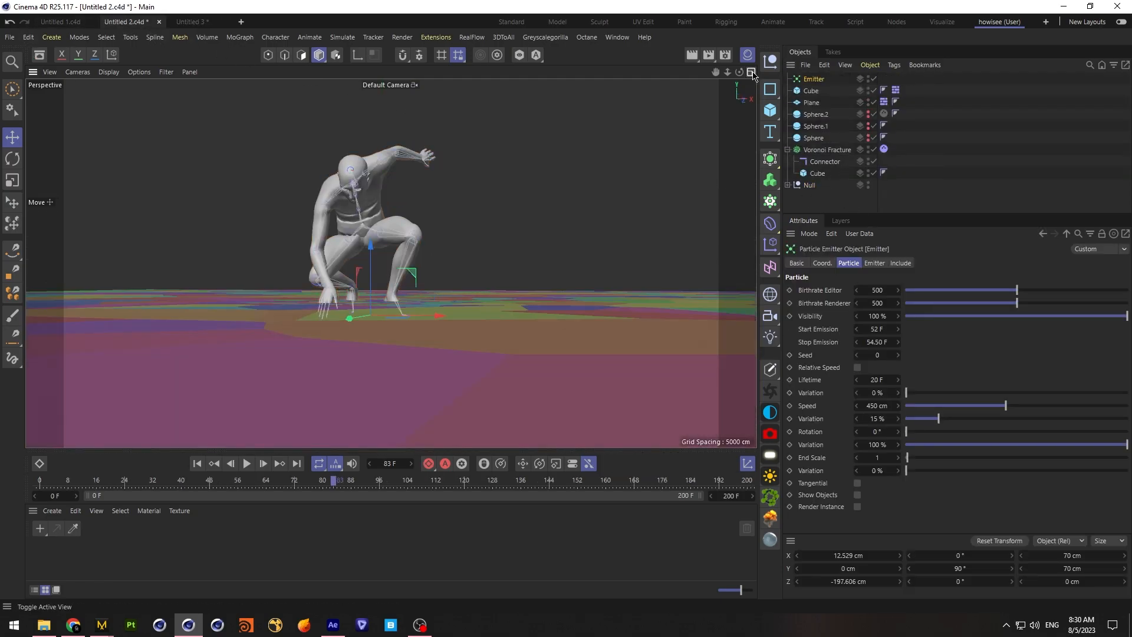
middle_click(386, 249)
left_click_drag(227, 330, 234, 321)
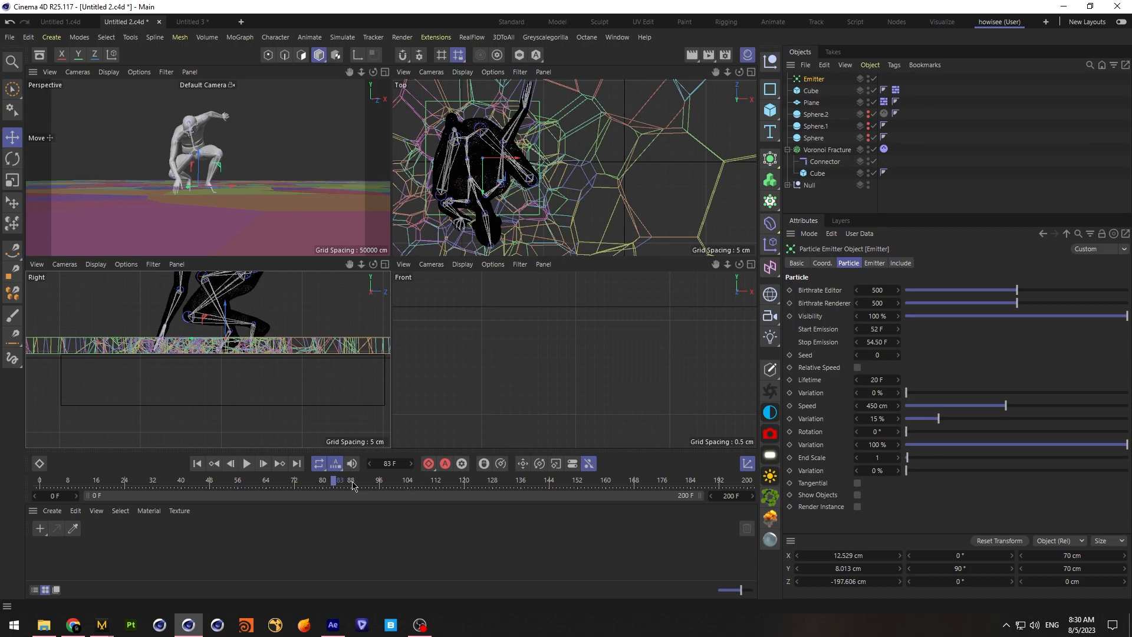
Rewind the fractured-floor scene to frame 0 and save the project
left_click_drag(338, 484, 1, 471)
left_click(826, 150)
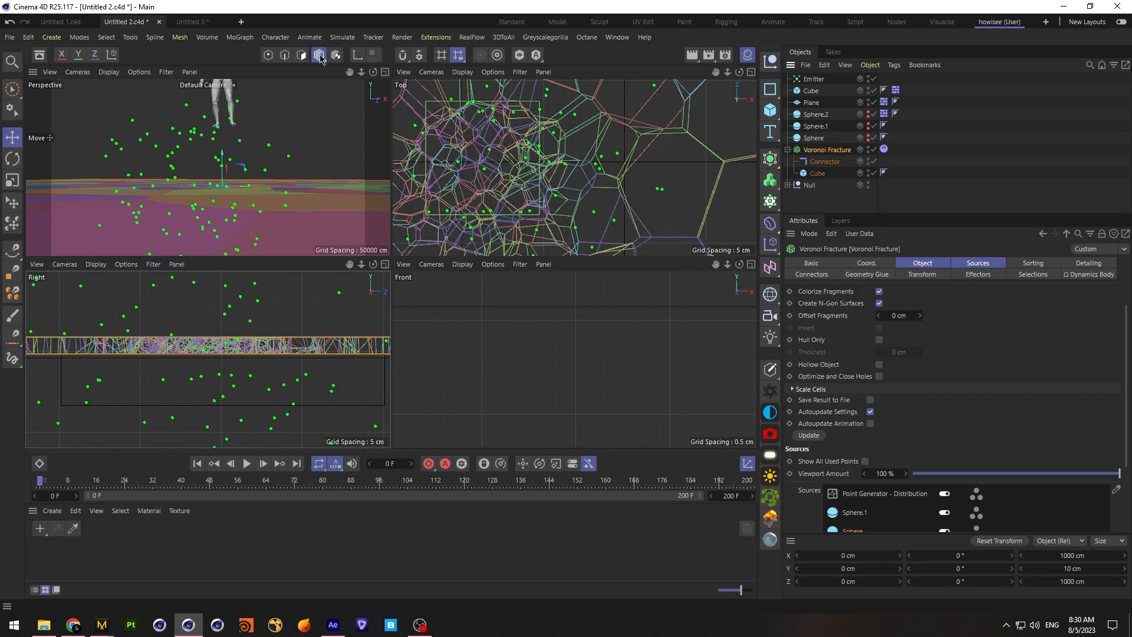
left_click(10, 36)
left_click(36, 156)
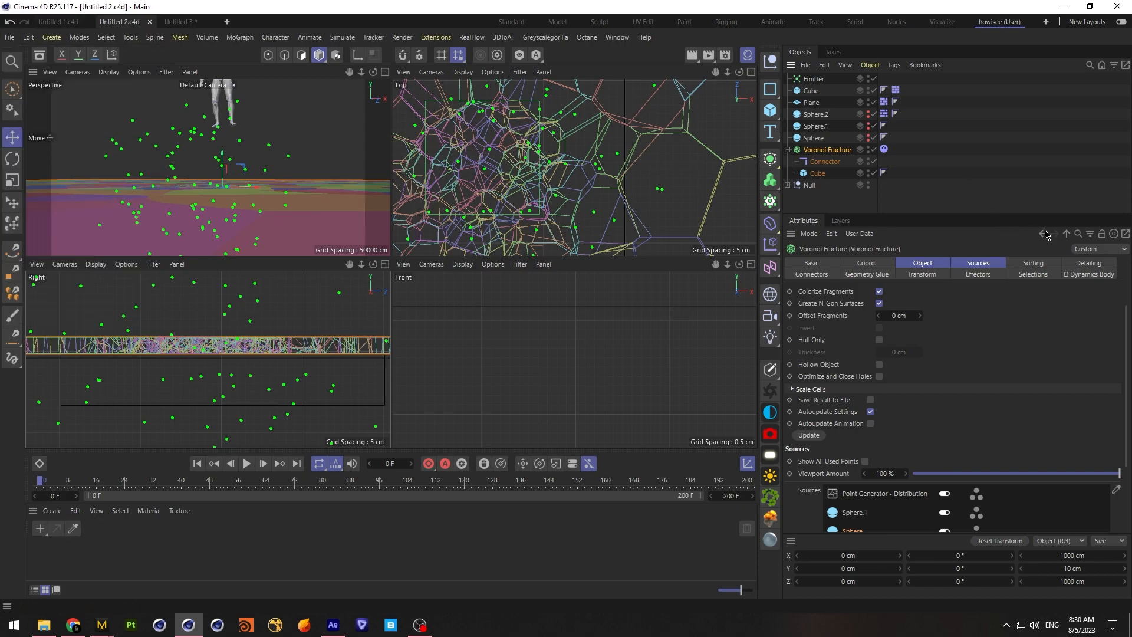
Bake all dynamics to the cache from the Voronoi Fracture's Dynamics Body tag and deselect the object
left_click(883, 149)
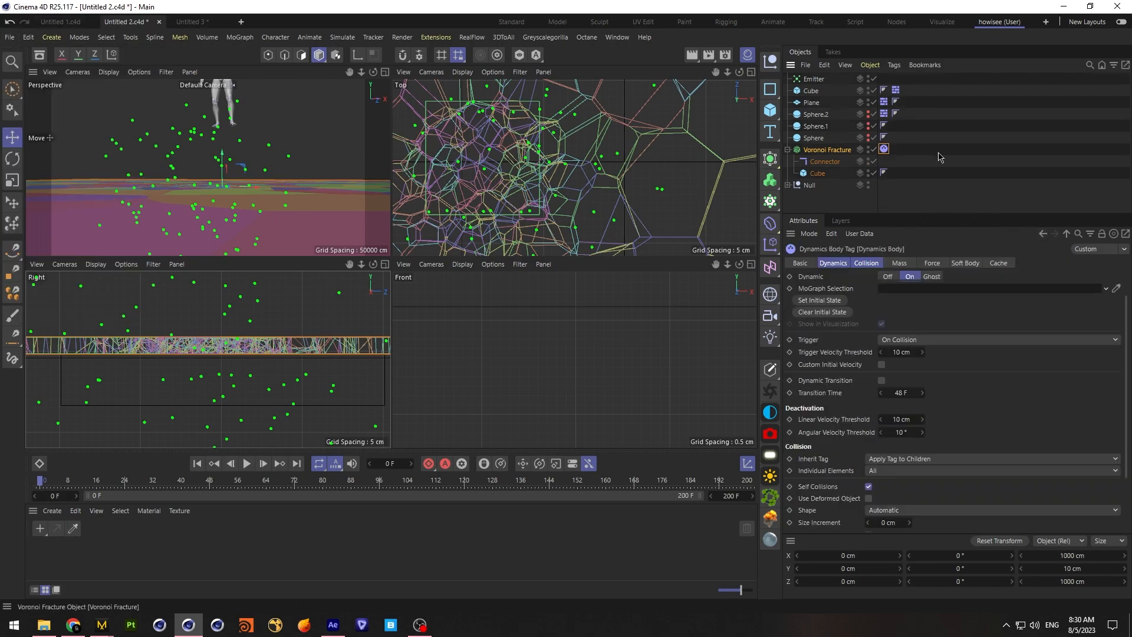
left_click(998, 263)
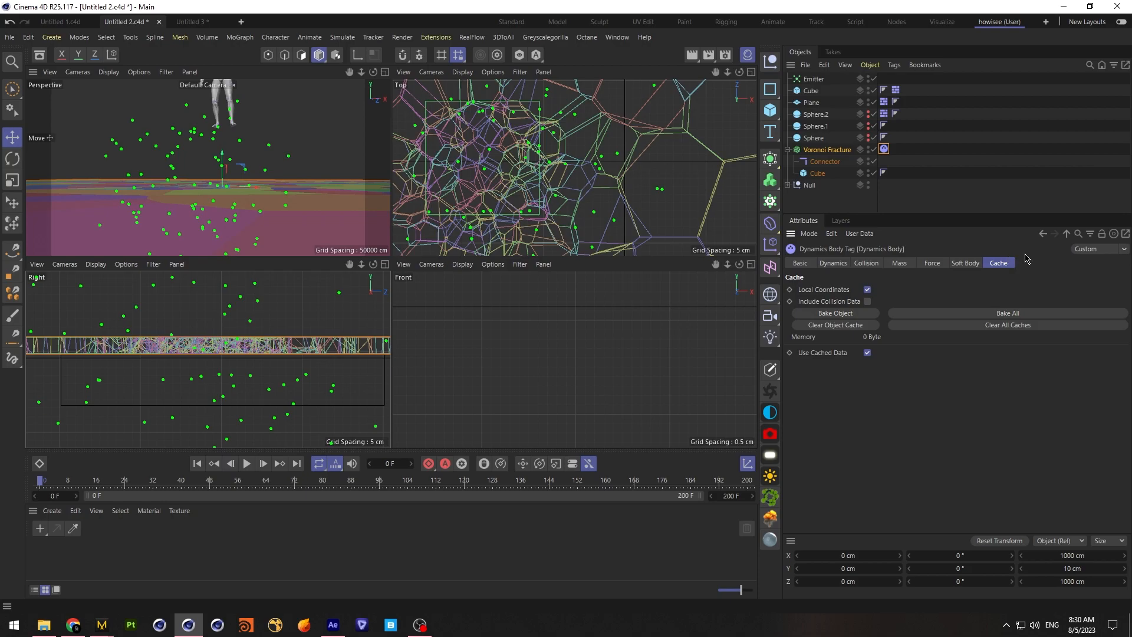
left_click(1009, 313)
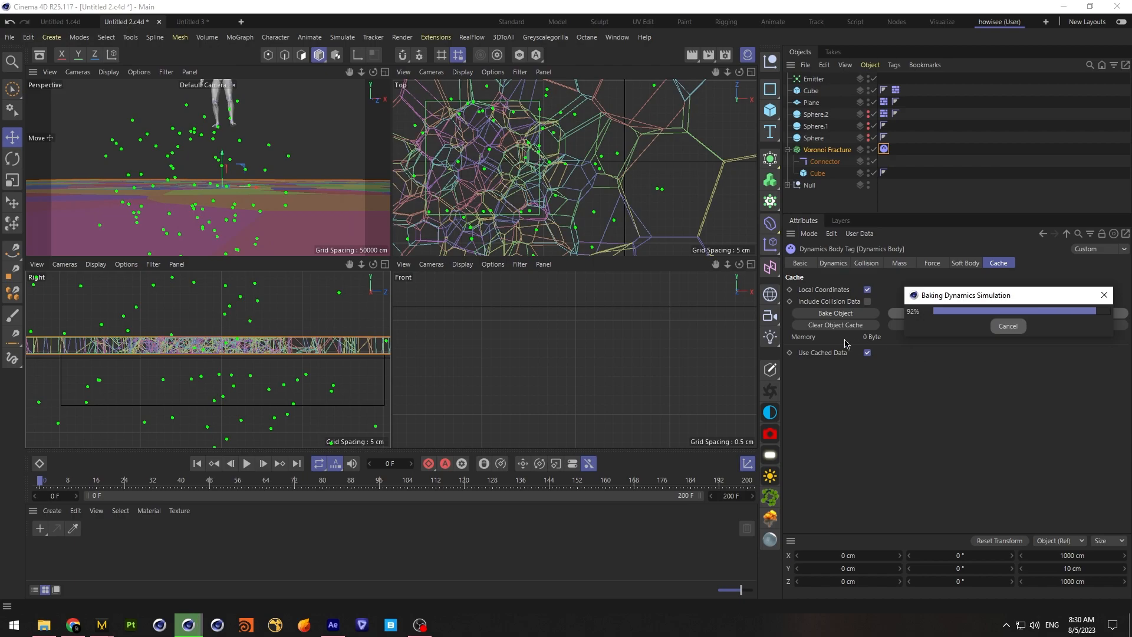
left_click(830, 198)
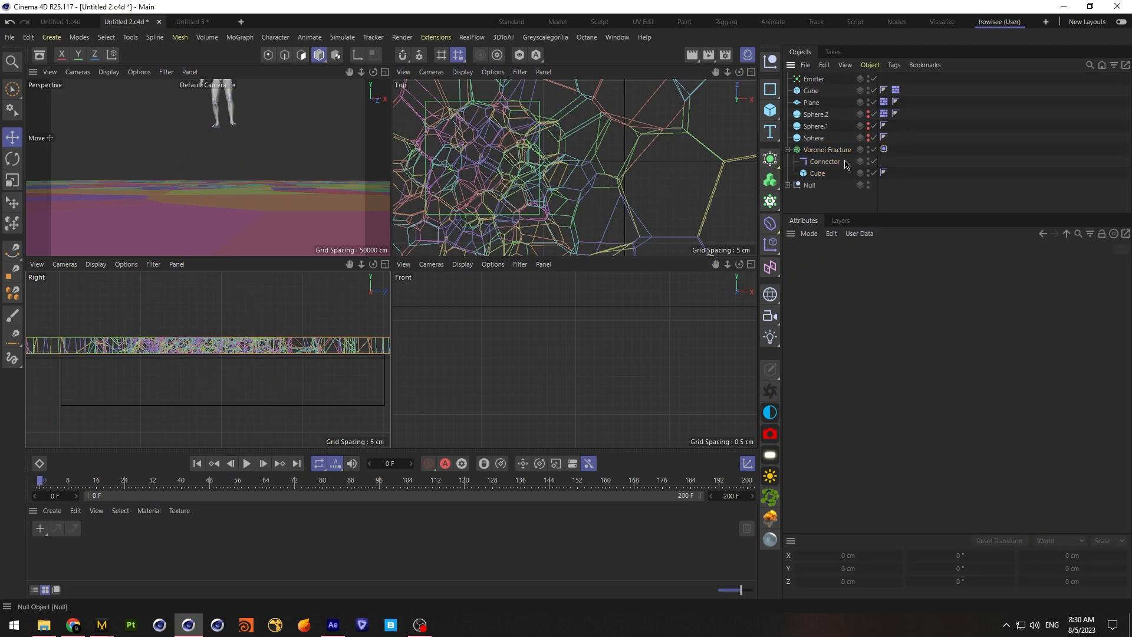
Raise the emitter slightly above the floor, to about 8.7 cm on Y
left_click(822, 81)
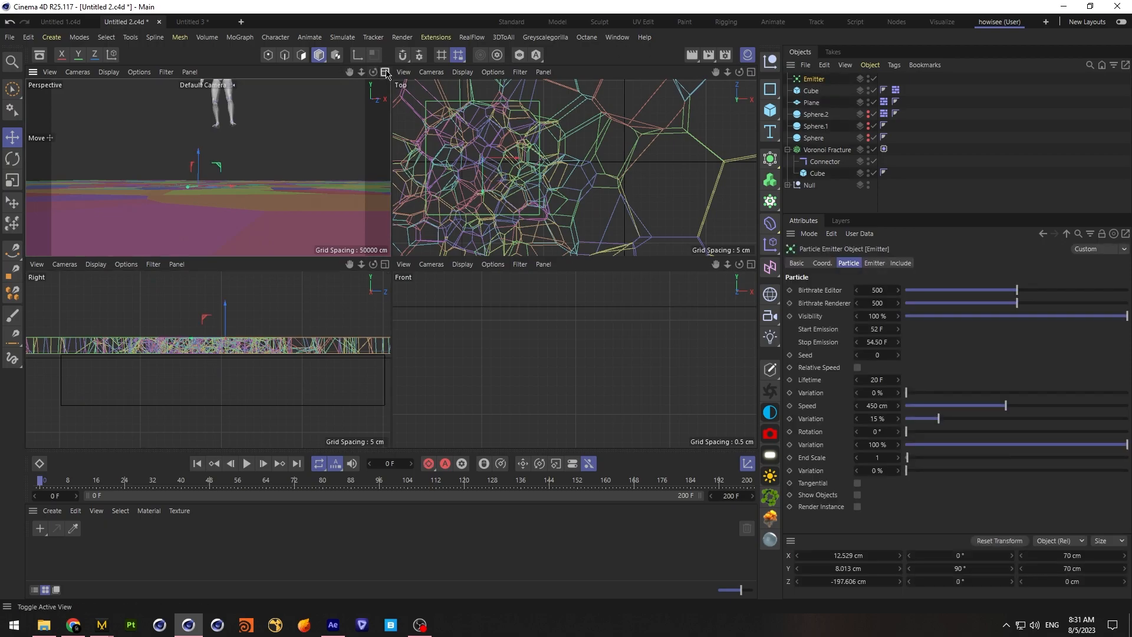
left_click(385, 71)
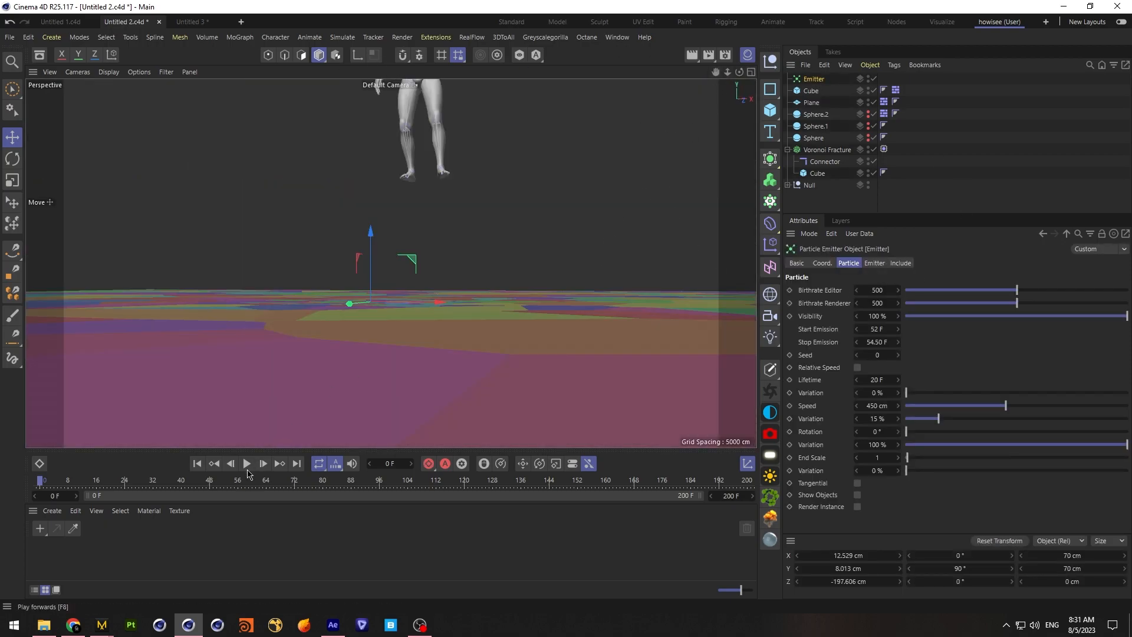
left_click_drag(181, 485, 3, 488)
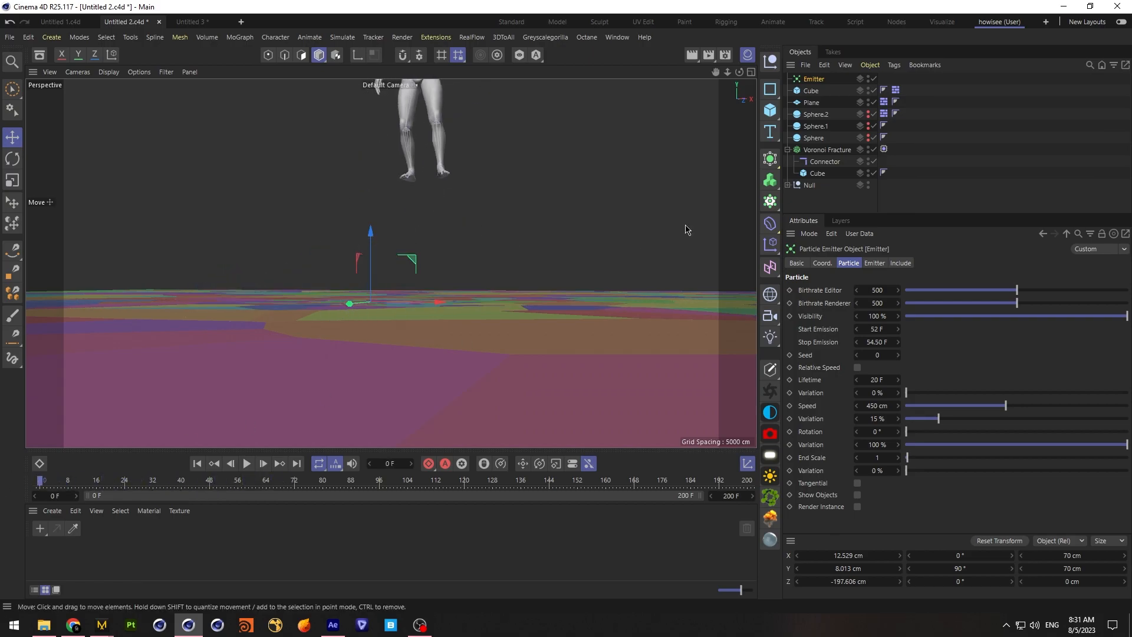
left_click_drag(370, 284, 373, 279)
Advance to foot contact at frame 50 and set the emitter's start emission to 50 F and stop emission to 52.50 F
left_click_drag(182, 481, 215, 480)
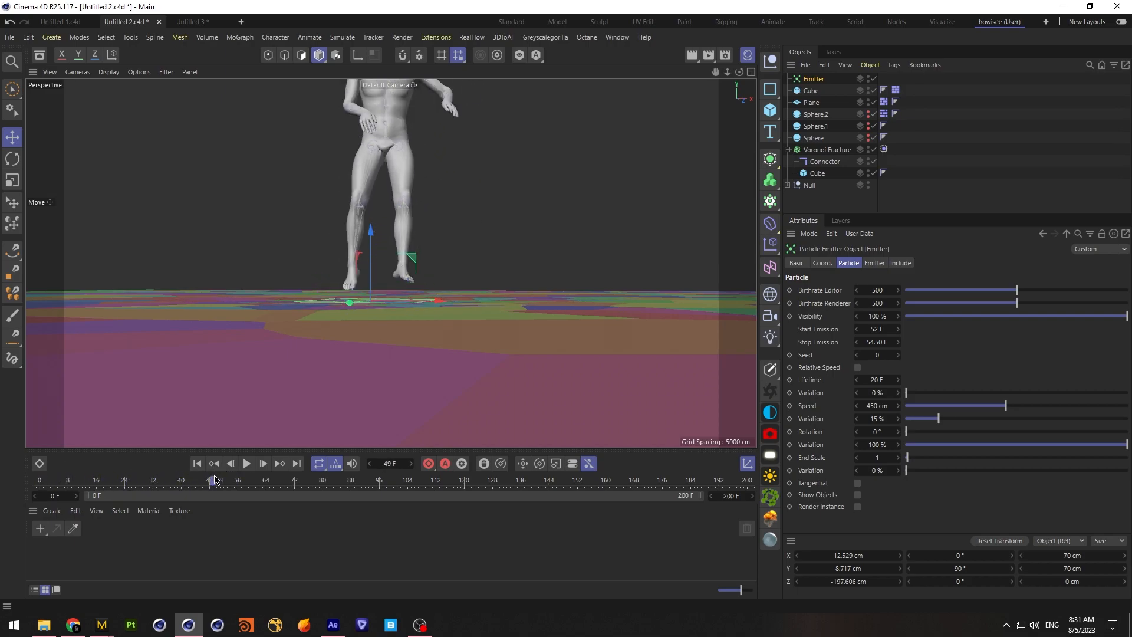
left_click(750, 72)
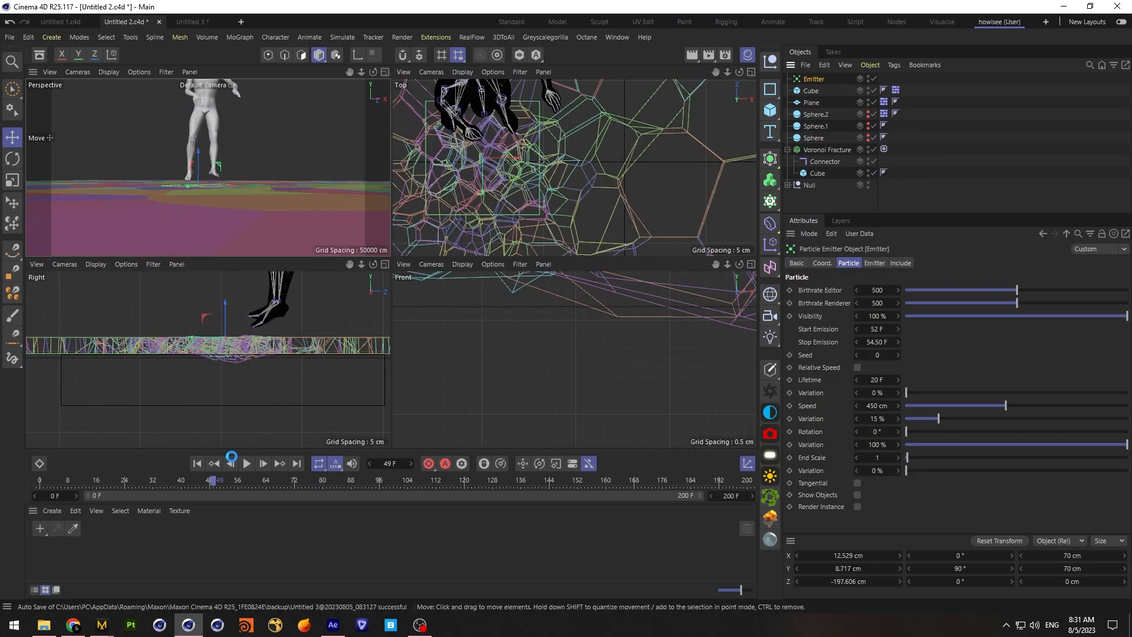
left_click(263, 464)
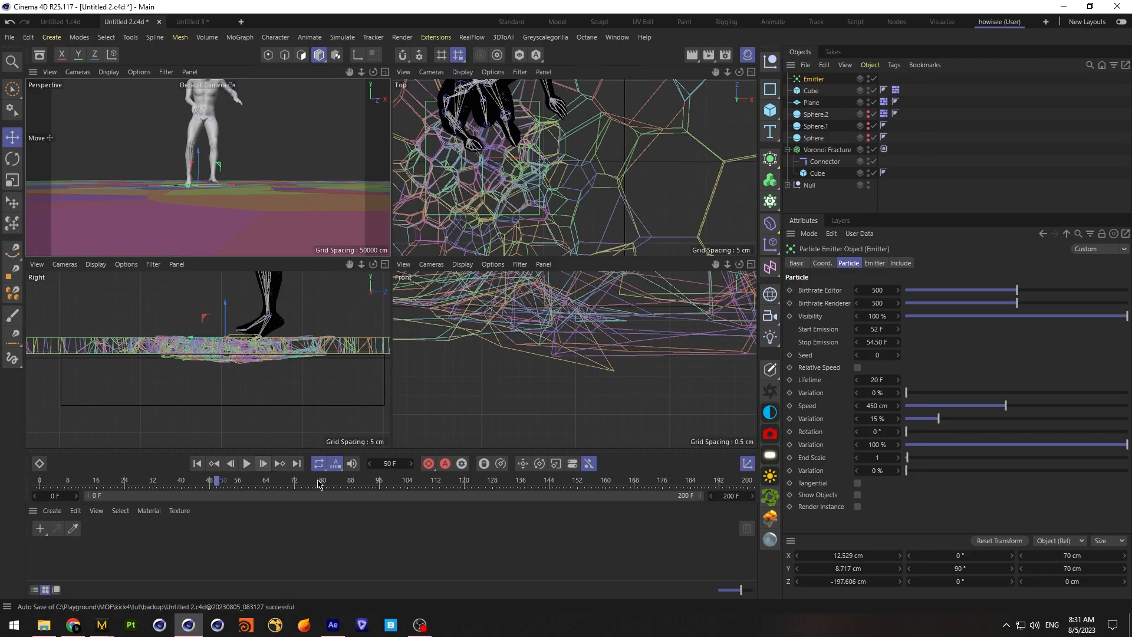
left_click(884, 328)
key("Tab")
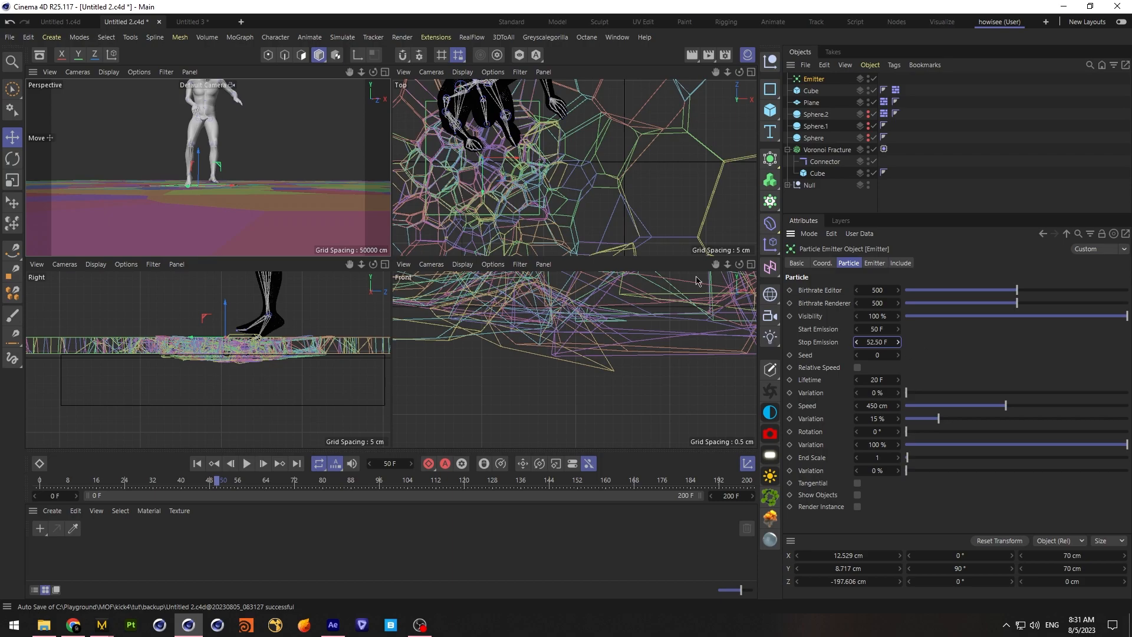
Replay the landing to about frame 54 and examine the particle burst over the shattering floor from above and near floor level
left_click(385, 72)
left_click_drag(372, 235, 371, 306, "alt")
mouse_move(214, 480)
left_mouse_down()
mouse_move(152, 481)
mouse_move(199, 480)
left_mouse_up()
left_click(249, 465)
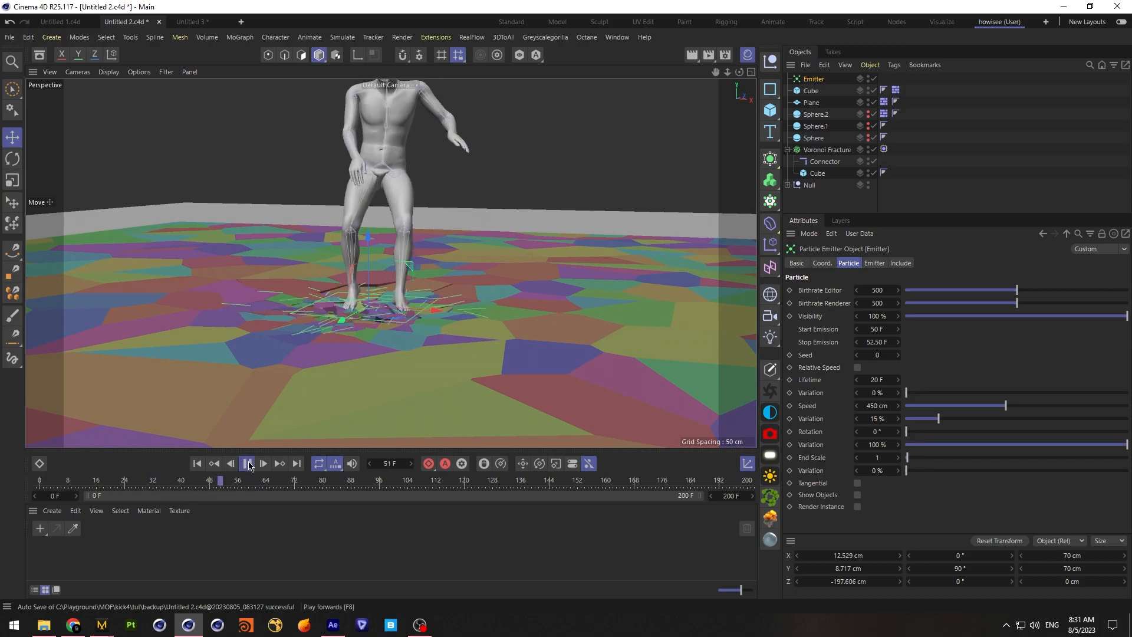
left_click(248, 463)
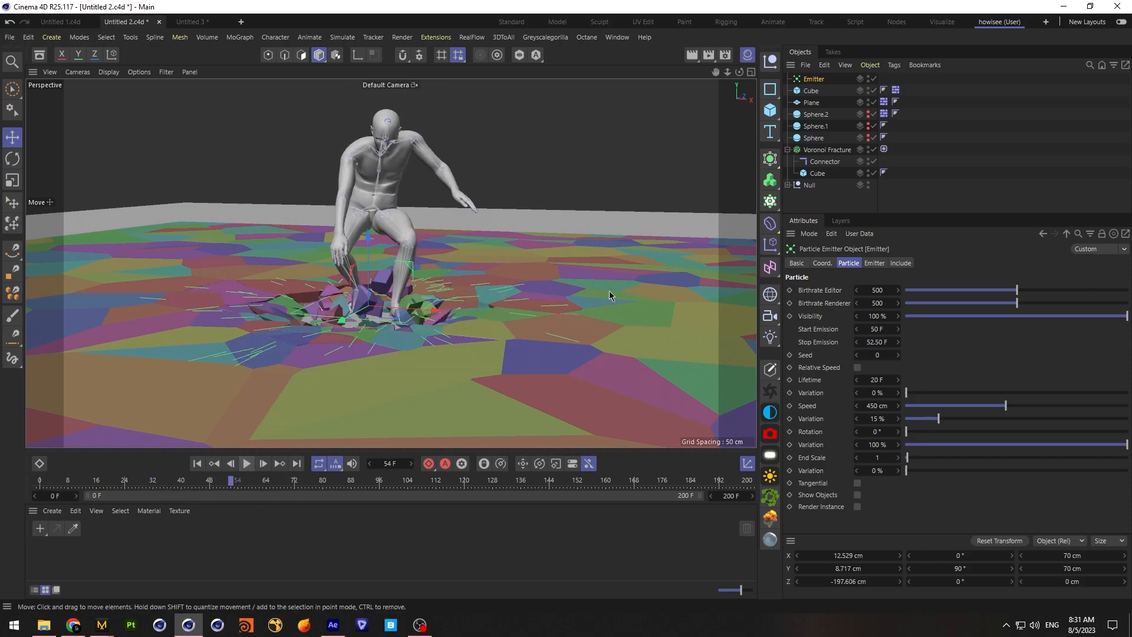
left_click(750, 76)
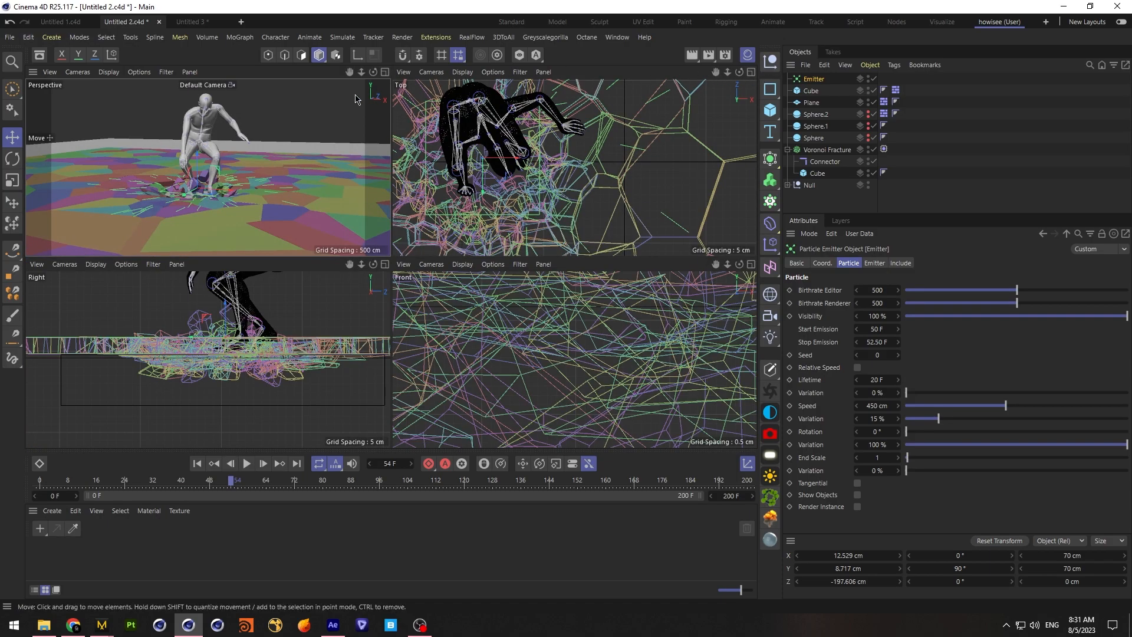
left_click(386, 76)
mouse_move(739, 72)
left_mouse_down()
mouse_move(715, 84)
mouse_move(714, 106)
mouse_move(738, 62)
left_mouse_up()
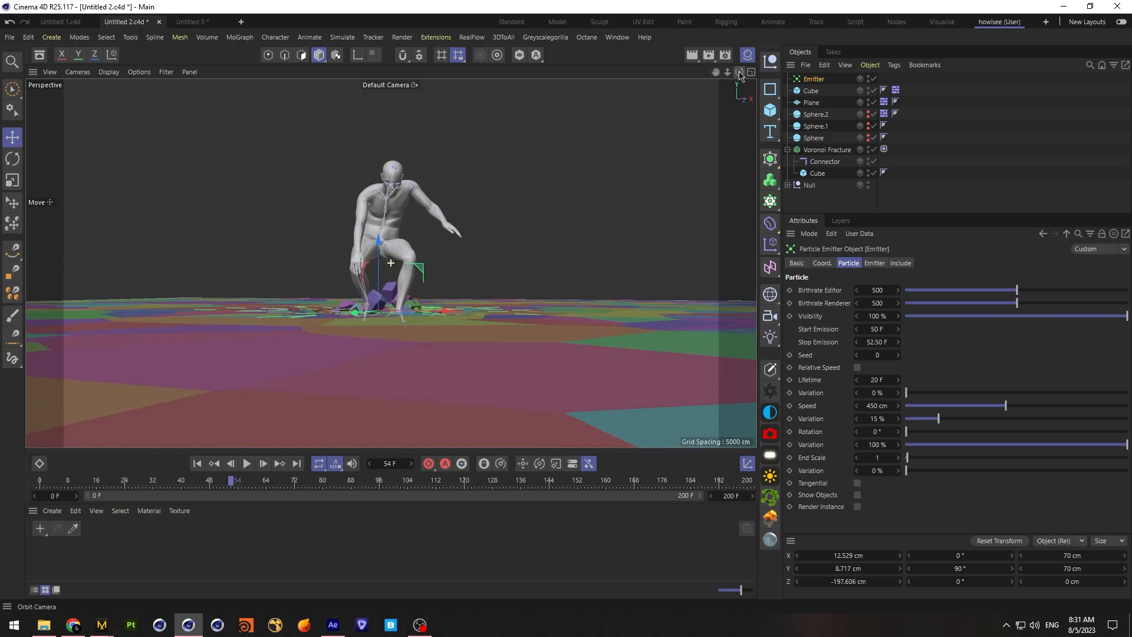
Deselect the emitter, save the project and return the animation to frame 0
left_click(993, 118)
left_click(10, 37)
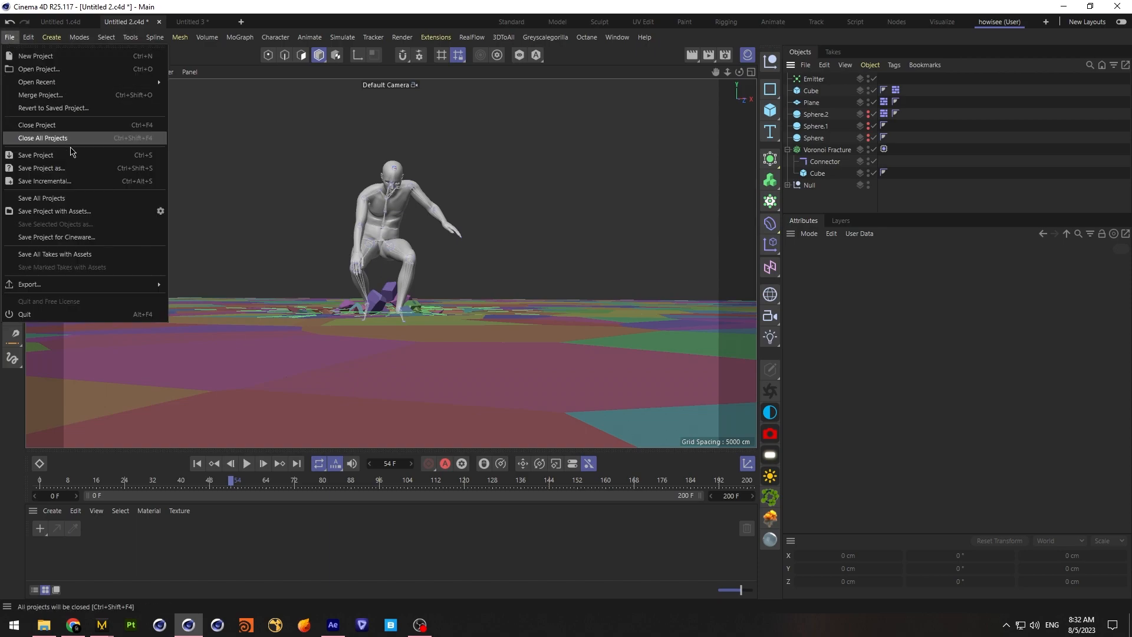
left_click(56, 155)
left_click(196, 463)
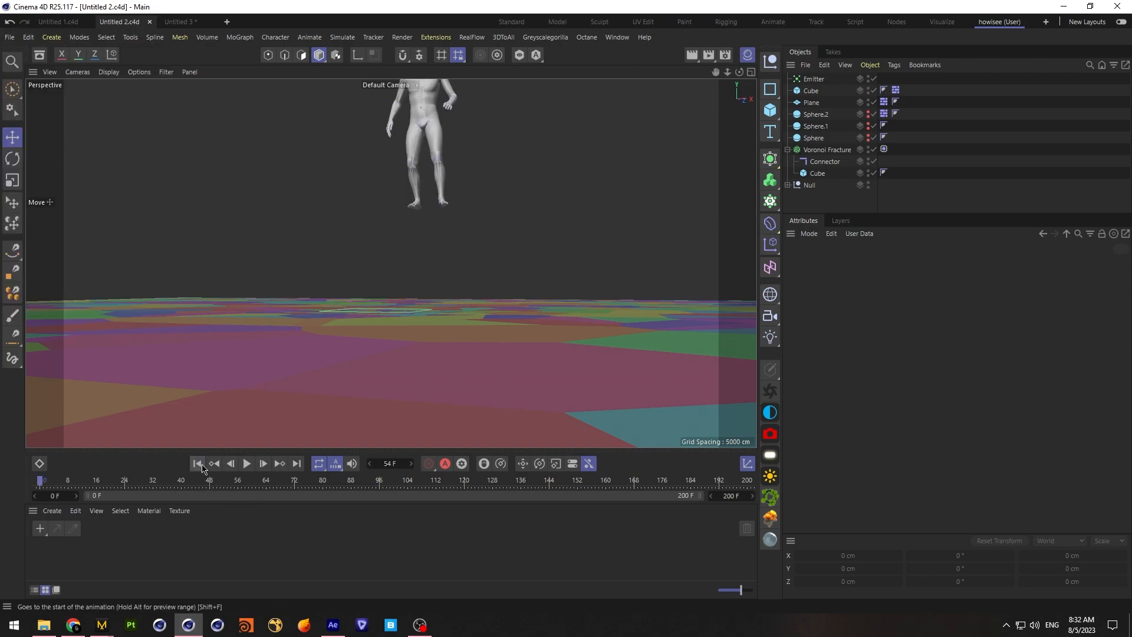
left_click(440, 36)
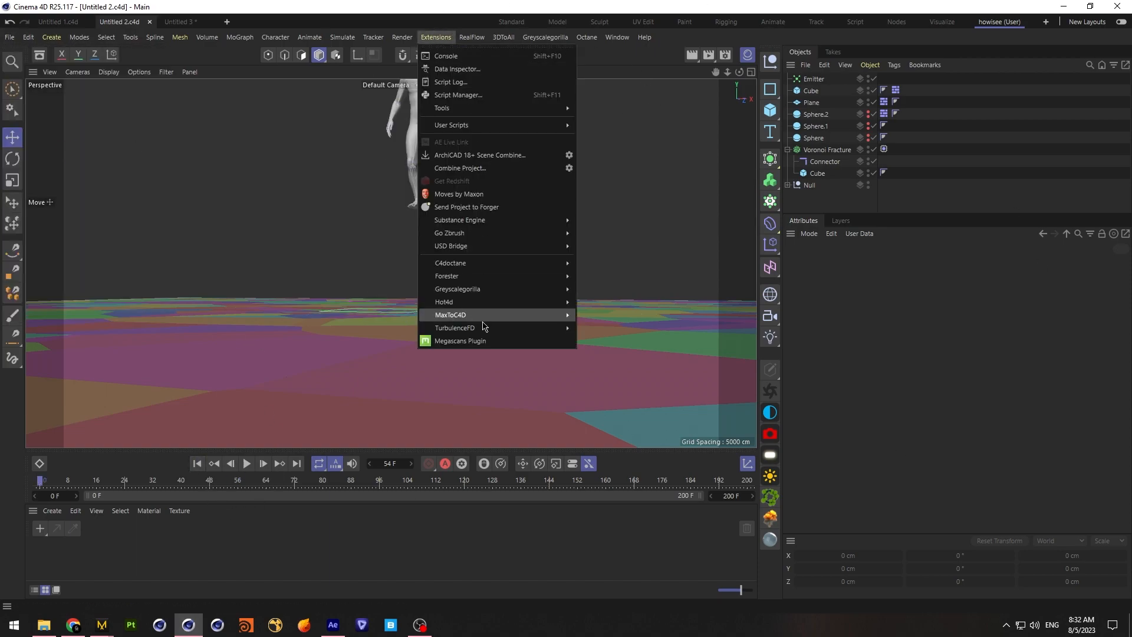
mouse_move(485, 327)
left_click(606, 345)
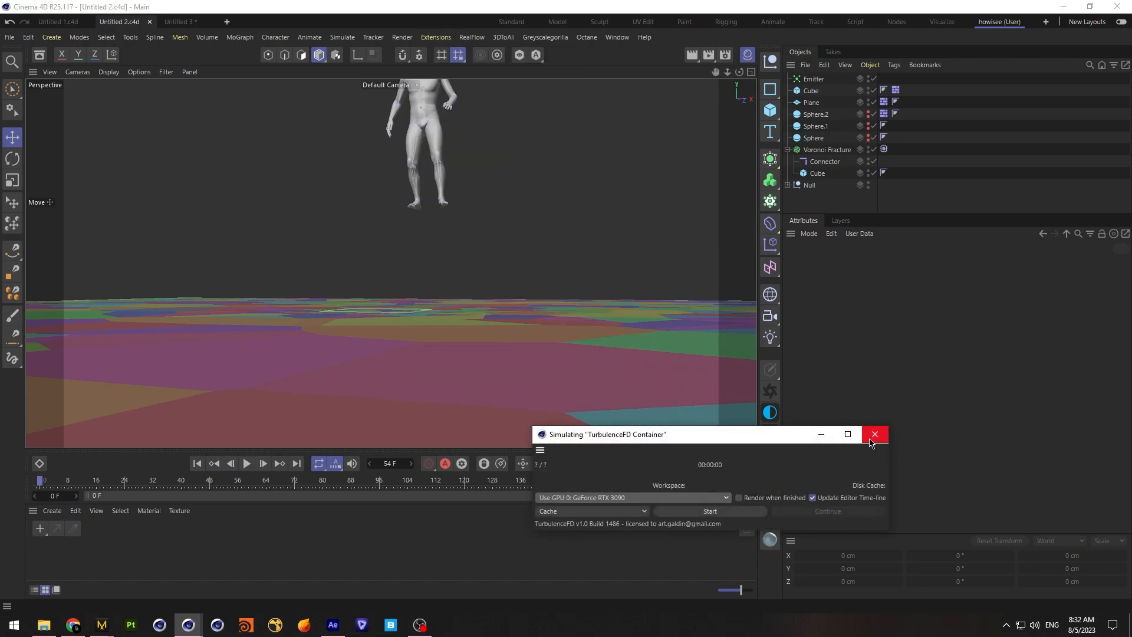
left_click(827, 437)
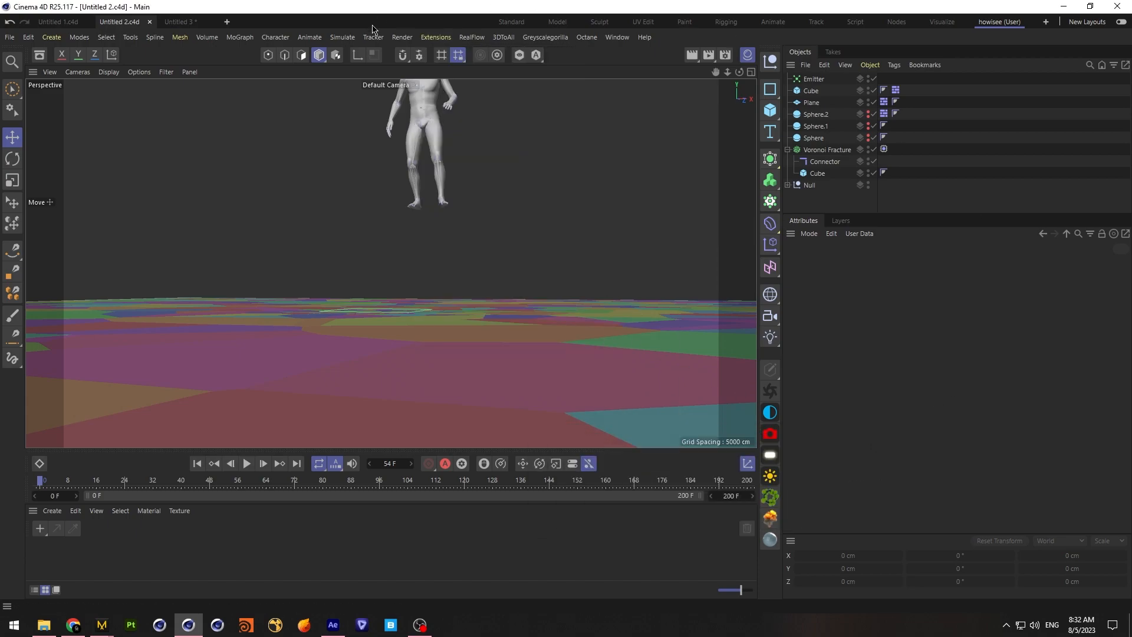
Add a TurbulenceFD Container and move it to about -196.9 cm on Z, centred over the finely fractured impact area
left_click(436, 36)
mouse_move(519, 327)
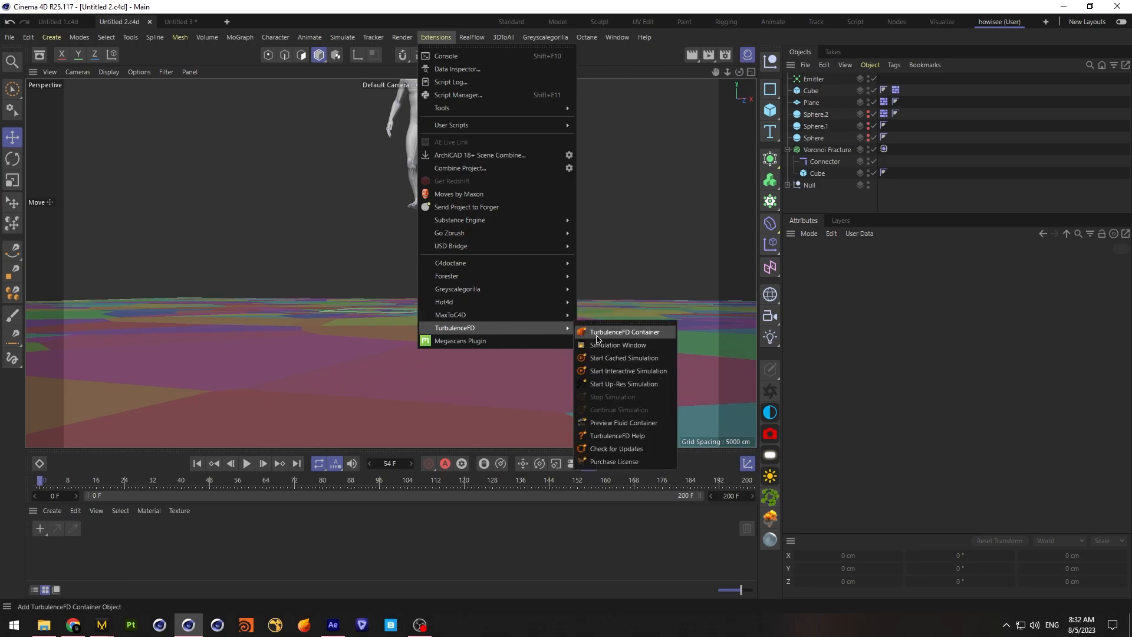
left_click(601, 329)
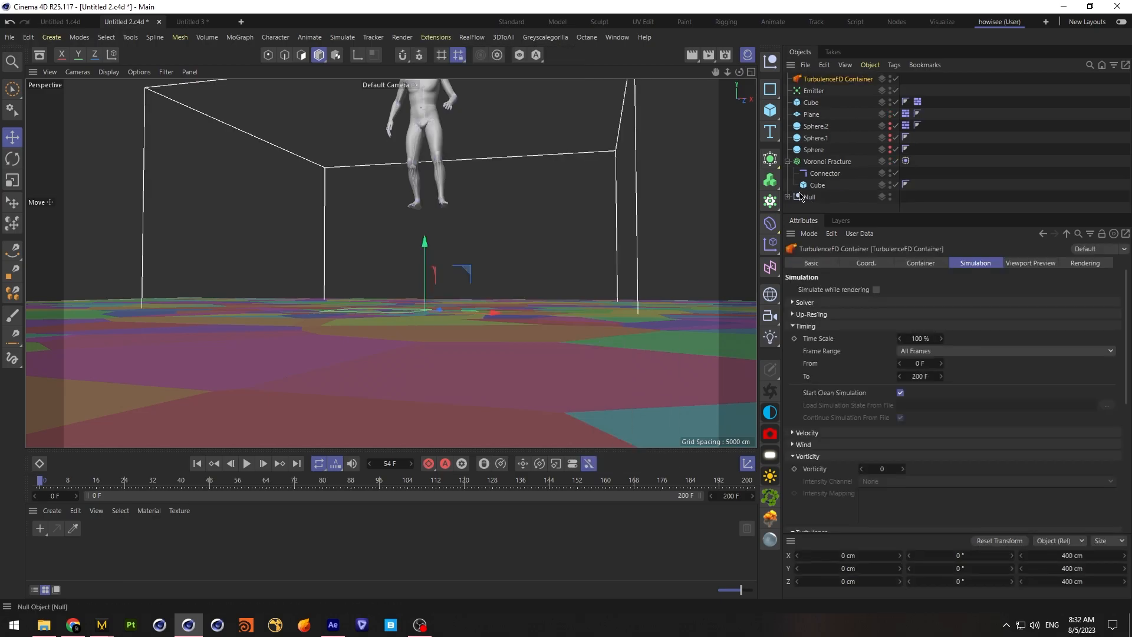
left_click(750, 71)
left_click_drag(361, 264, 248, 359)
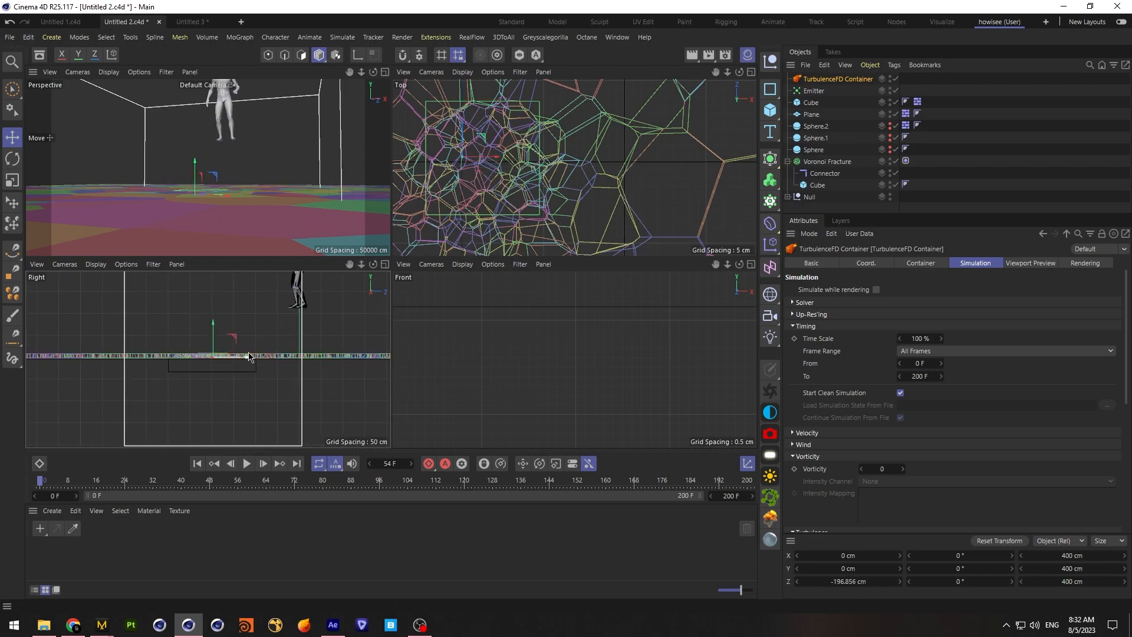
Set the TurbulenceFD container's grid size to 600 × 200 × 600 cm
left_click(926, 265)
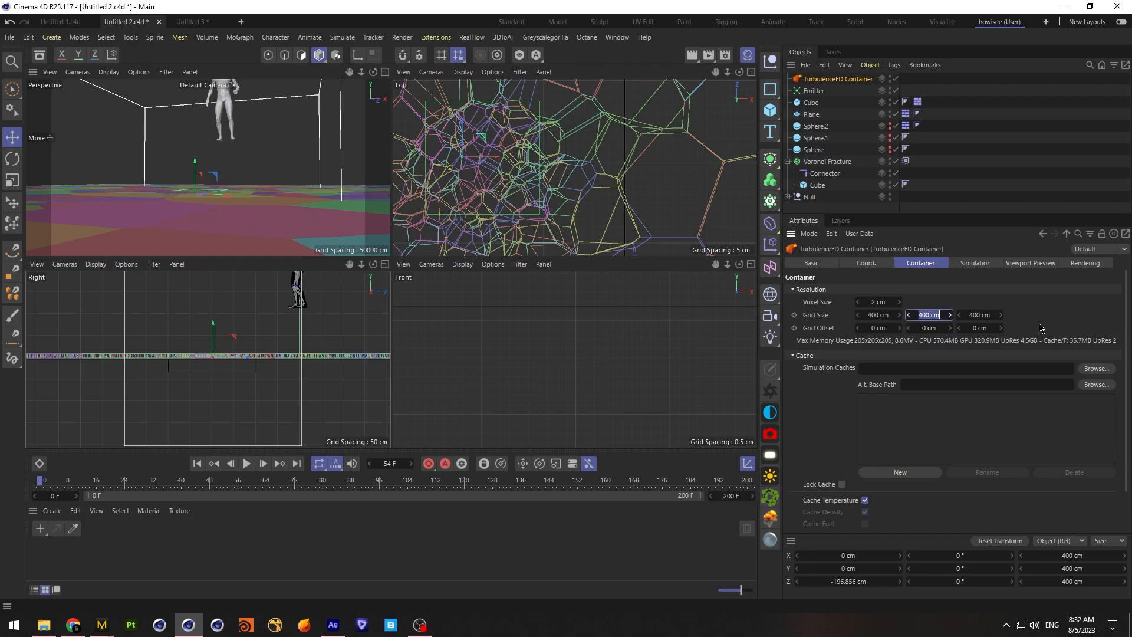
key("Return")
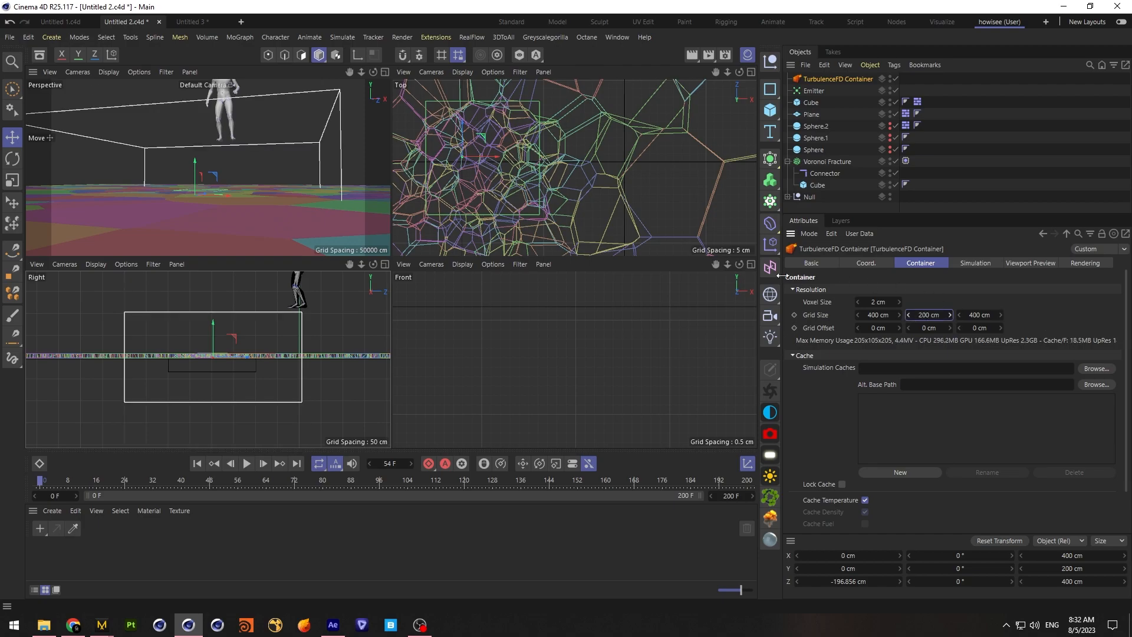
left_click(884, 314)
type("6")
key("Return")
left_click(987, 317)
type("60")
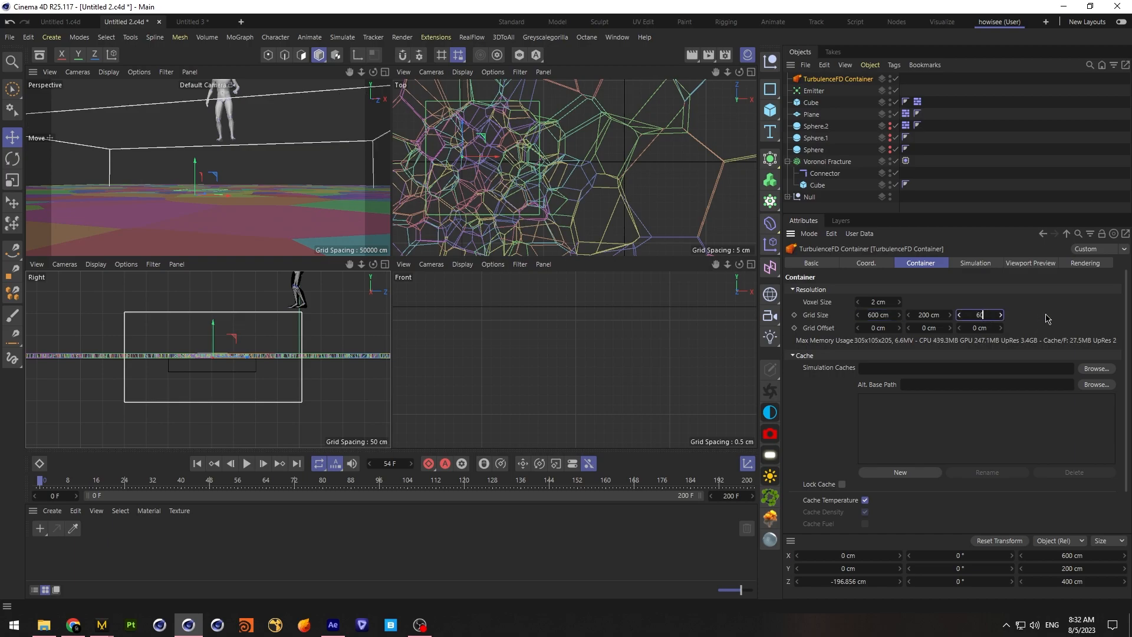
key("Return")
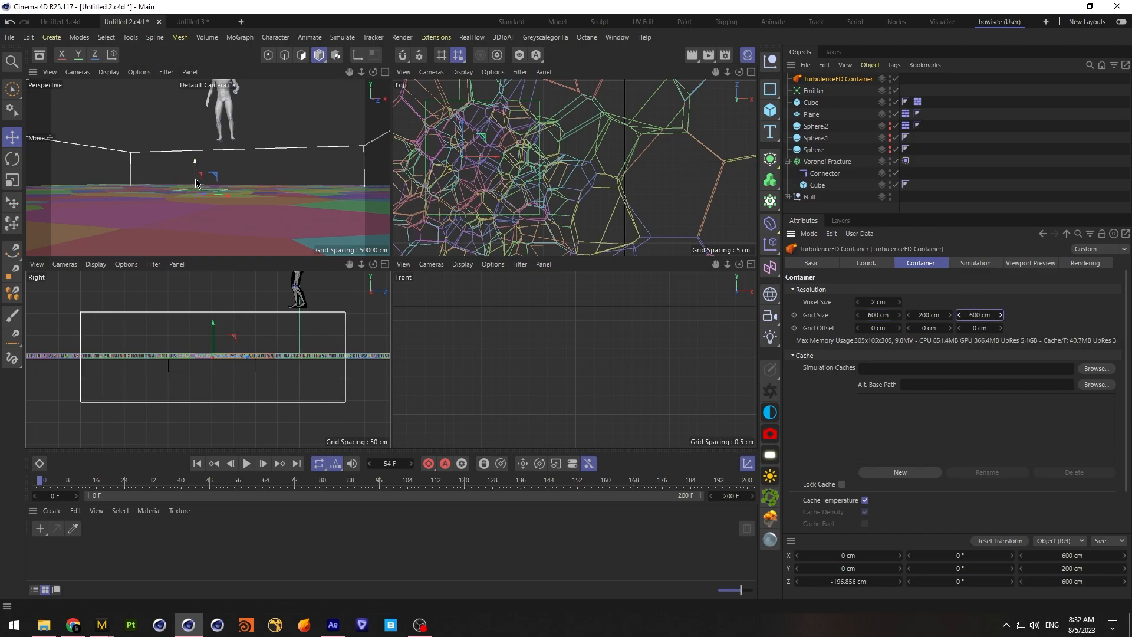
Set the container's grid height to 100 cm and raise it to about 47.2 cm on Y so its base meets the floor
left_click_drag(216, 340, 226, 294)
double_click(938, 315)
type("100")
key("Return")
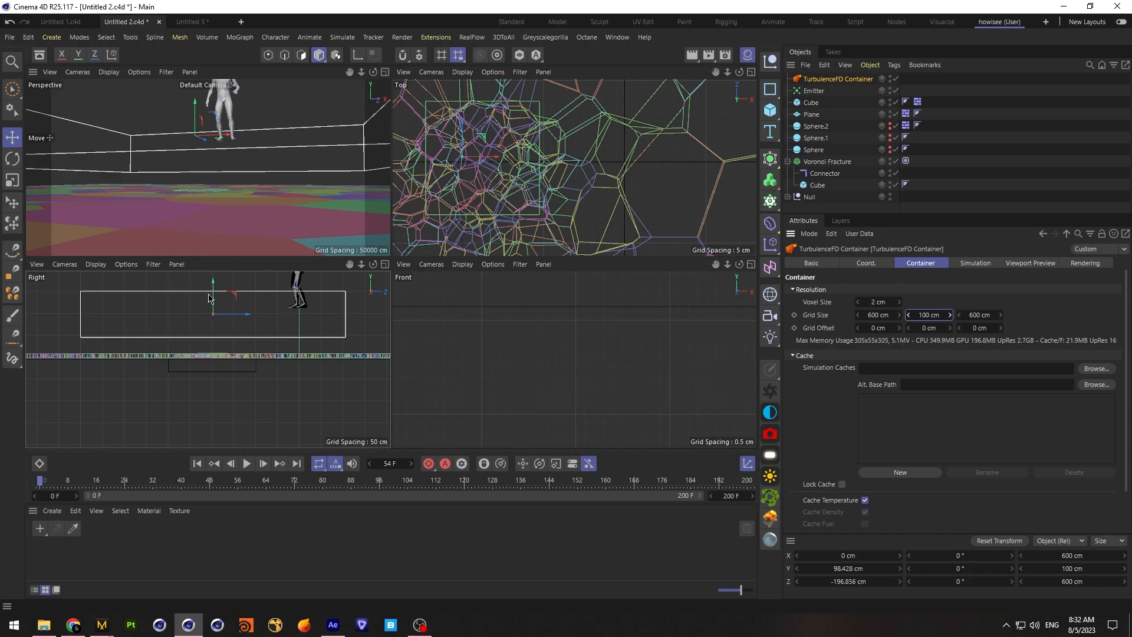
left_click_drag(214, 286, 212, 307)
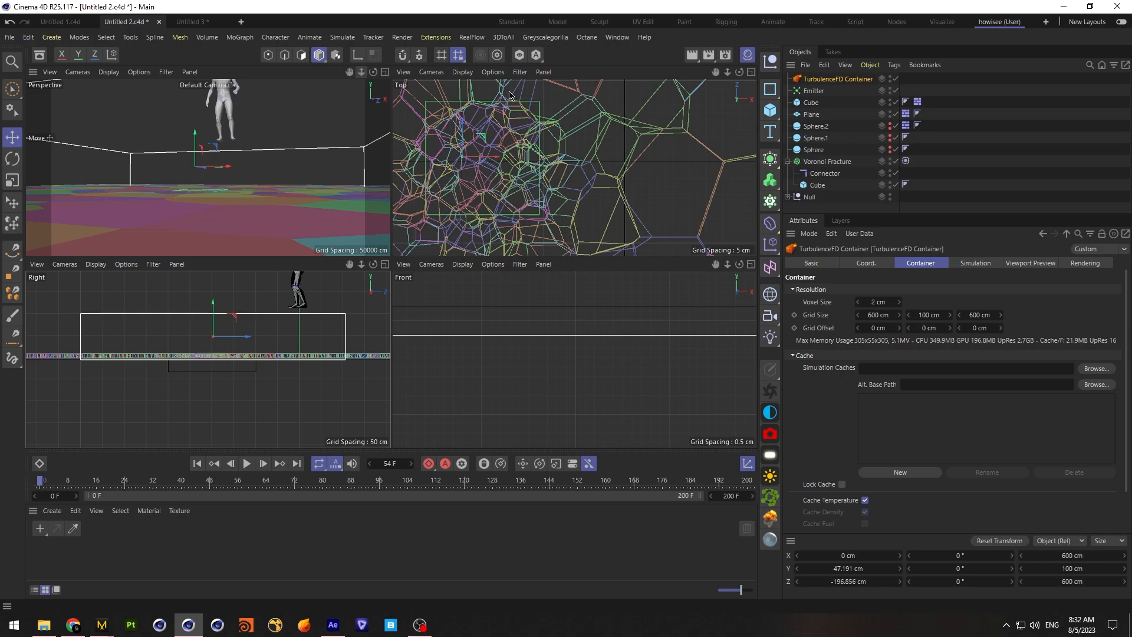
left_click_drag(727, 72, 693, 75)
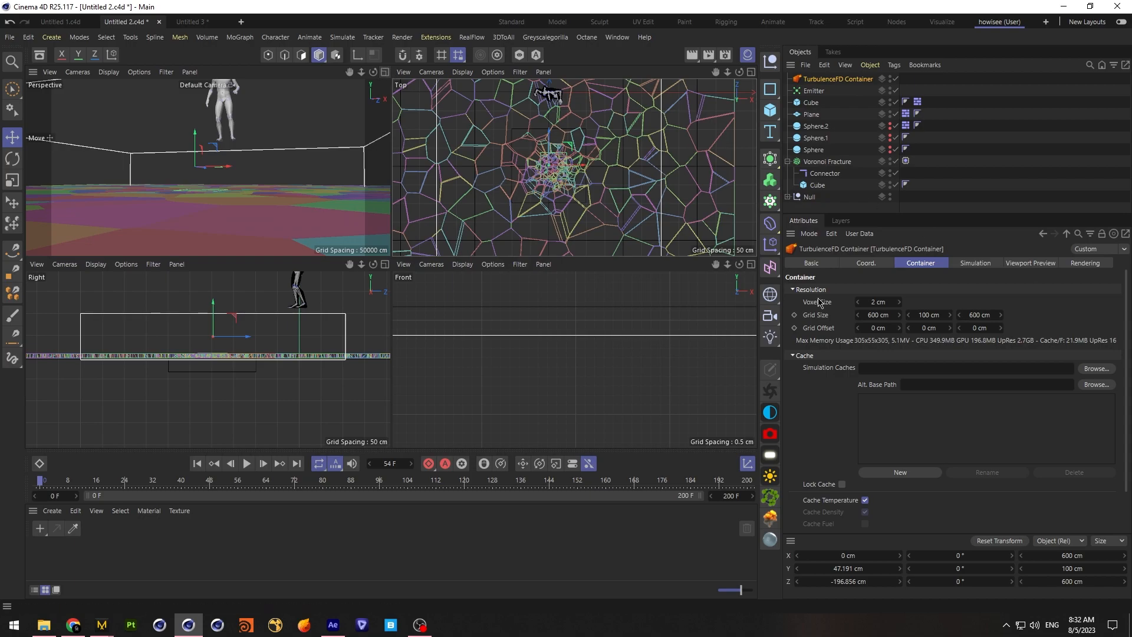
Create a folder named tyt2 on the E: drive and set it as the container's simulation cache location
mouse_move(41, 632)
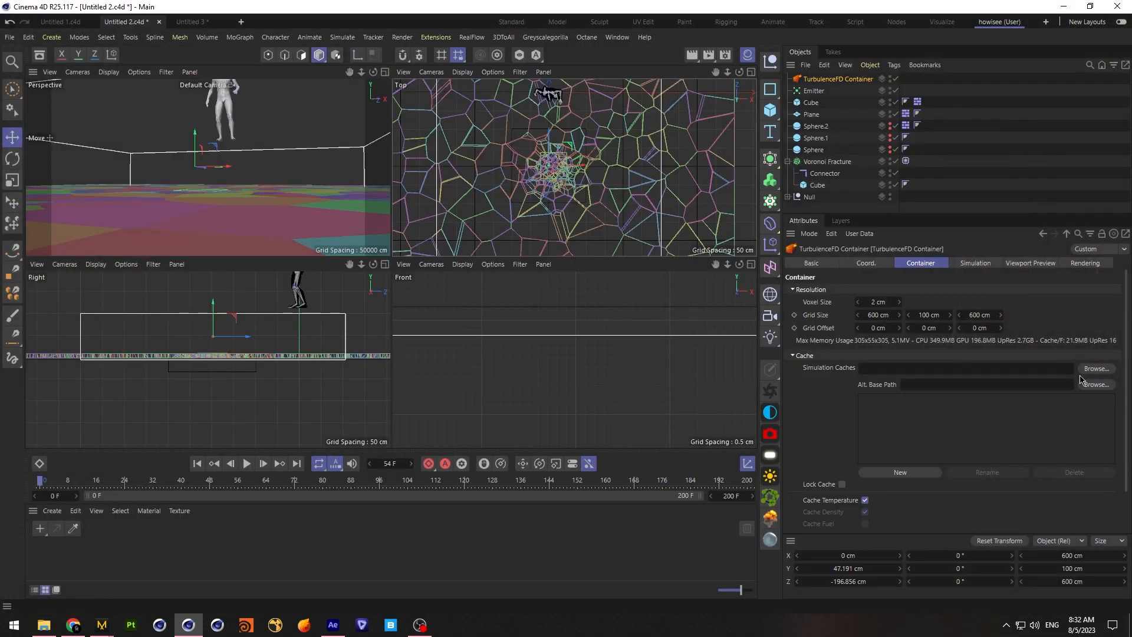
left_click(1095, 368)
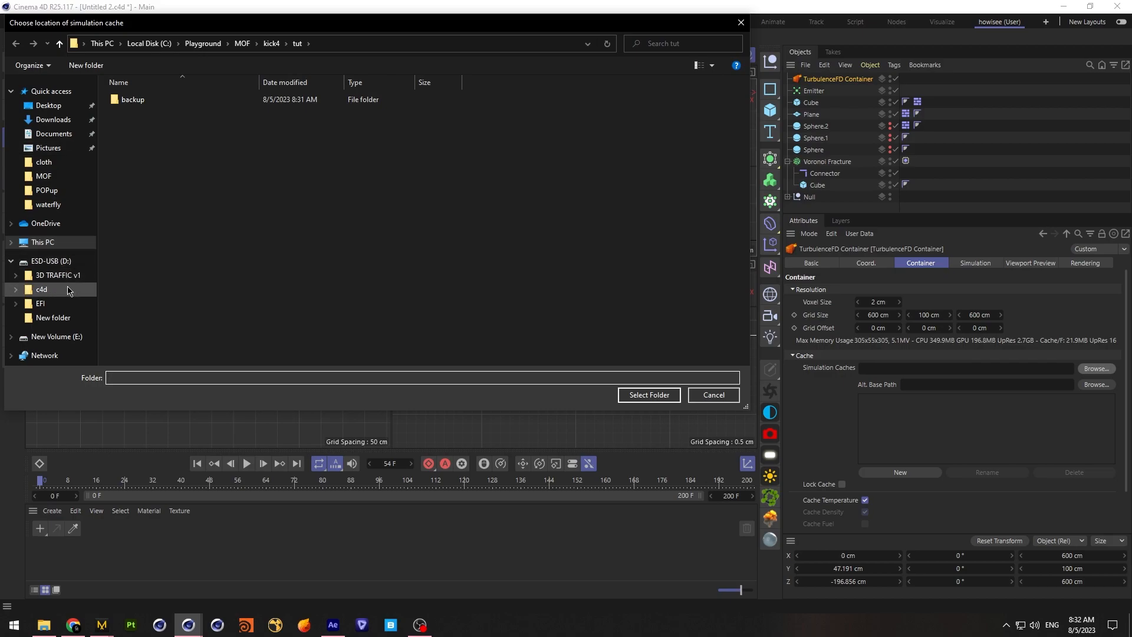
left_click(57, 336)
right_click(195, 248)
mouse_move(263, 369)
left_click(352, 370)
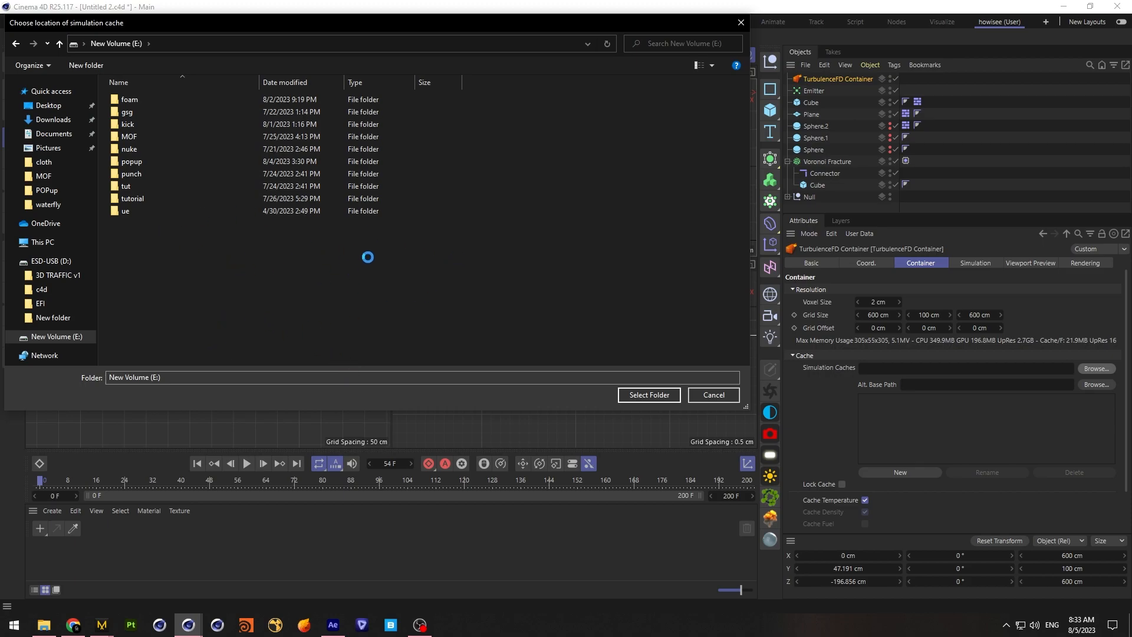
type("tyt2")
left_click(204, 302)
left_click(167, 227)
left_click(649, 395)
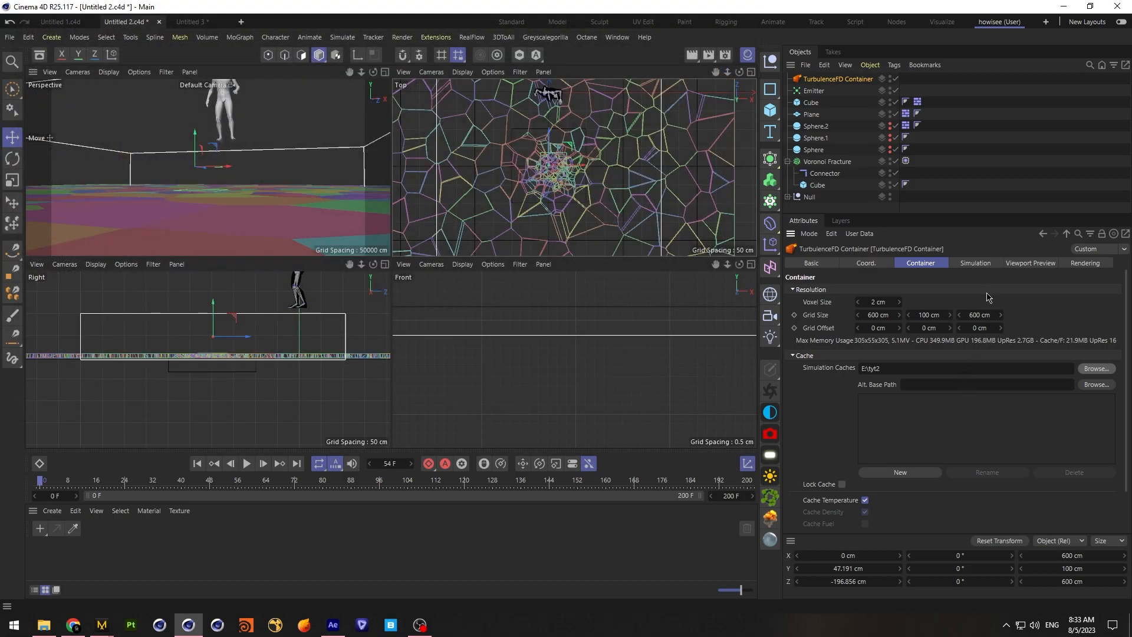
Leave the voxel size at 2 cm and choose the channel displayed in the container's viewport preview
double_click(876, 303)
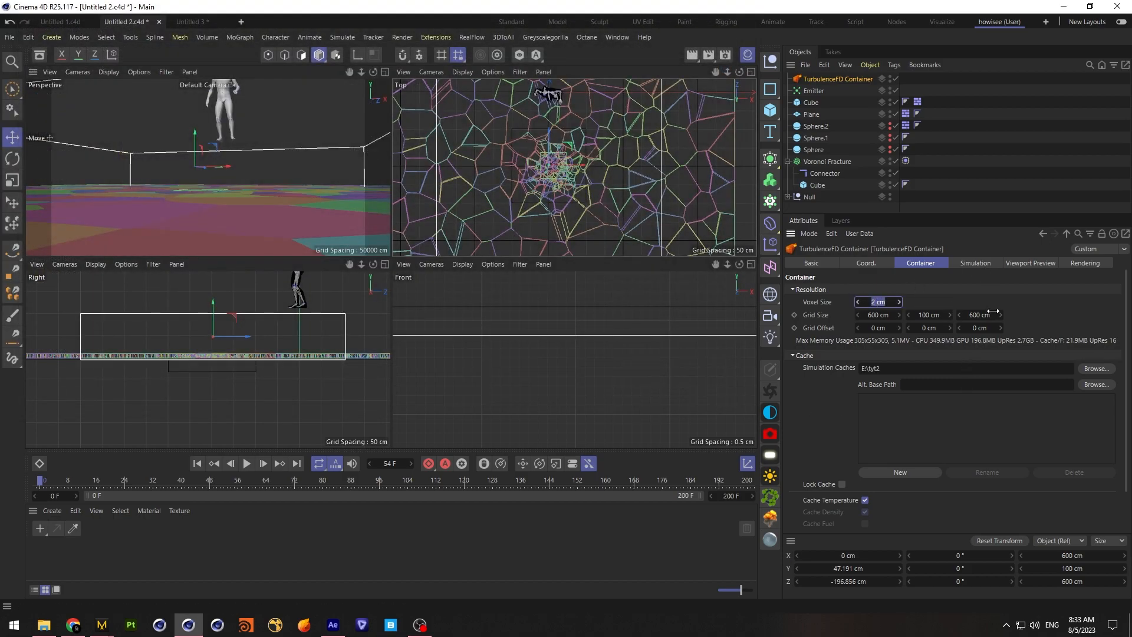
left_click(975, 264)
left_click(1008, 264)
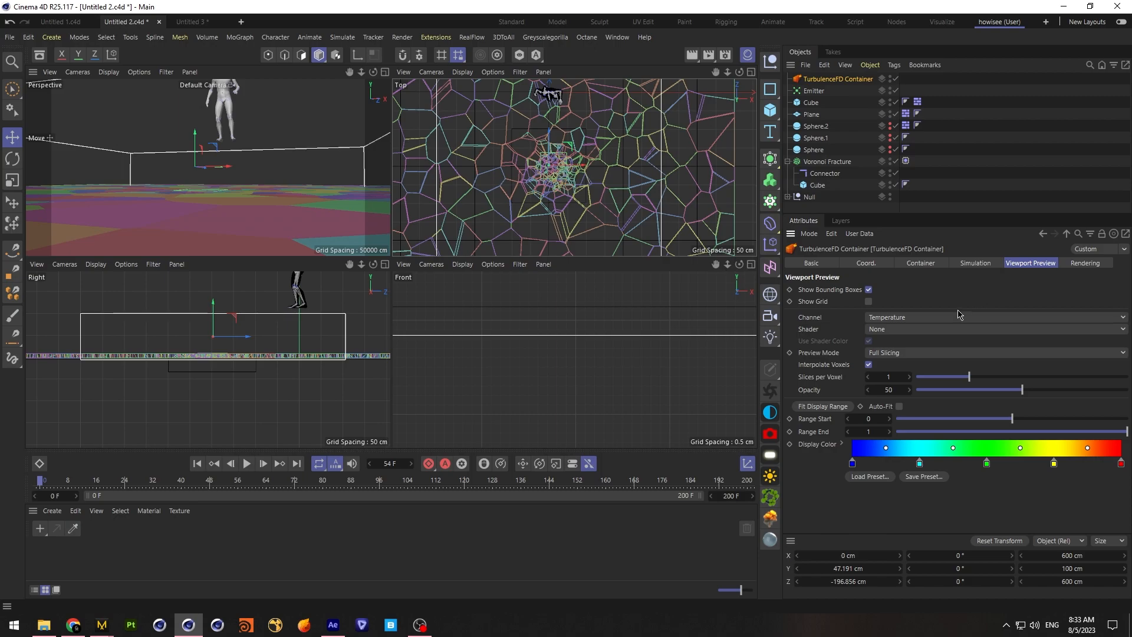
left_click(950, 318)
left_click(945, 330)
Set the container's simulation to a Manual frame range starting from 48 F and the Up-Res Scale to 10
left_click(975, 264)
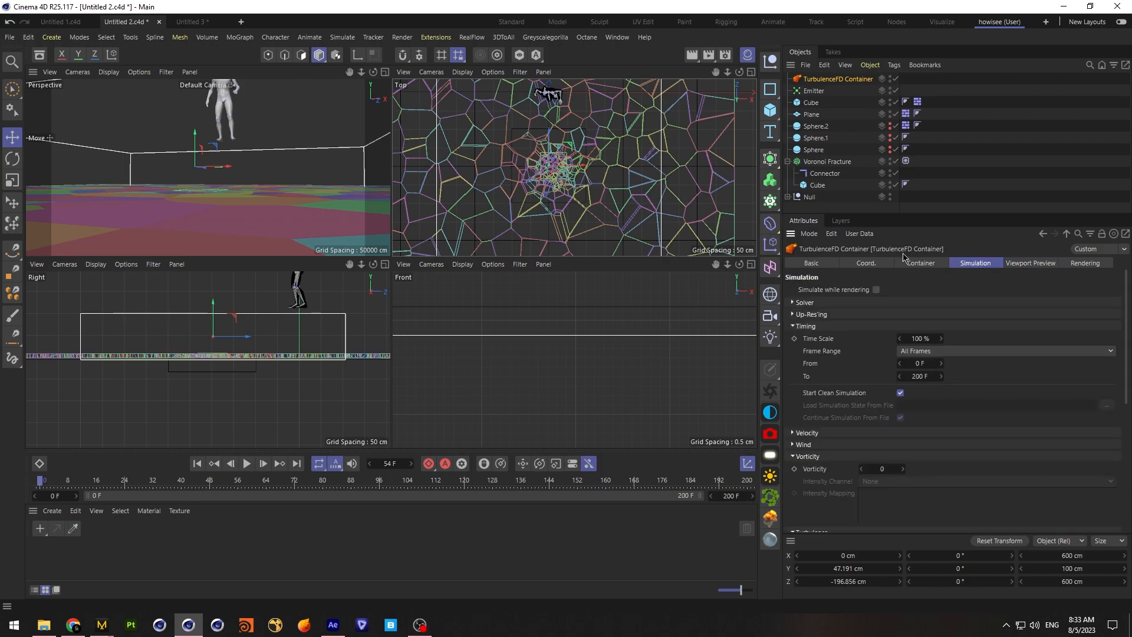
left_click(928, 364)
left_click(793, 314)
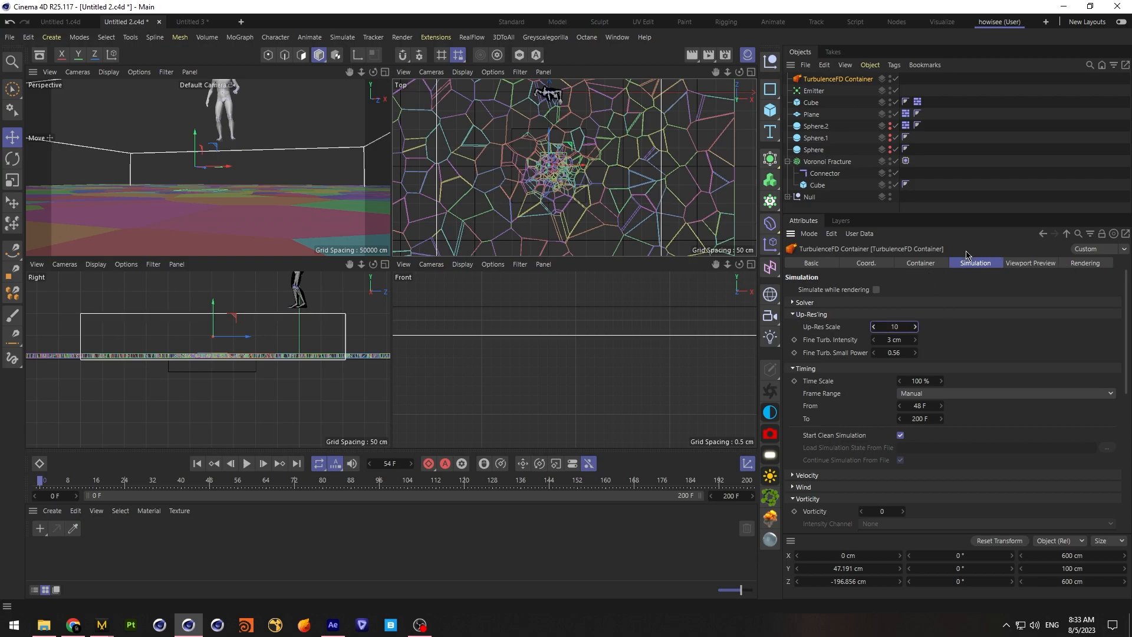
Reset the Up-Res Scale to its default and set the solver's Frame Sub-Steps Limit to 10
left_click(793, 302)
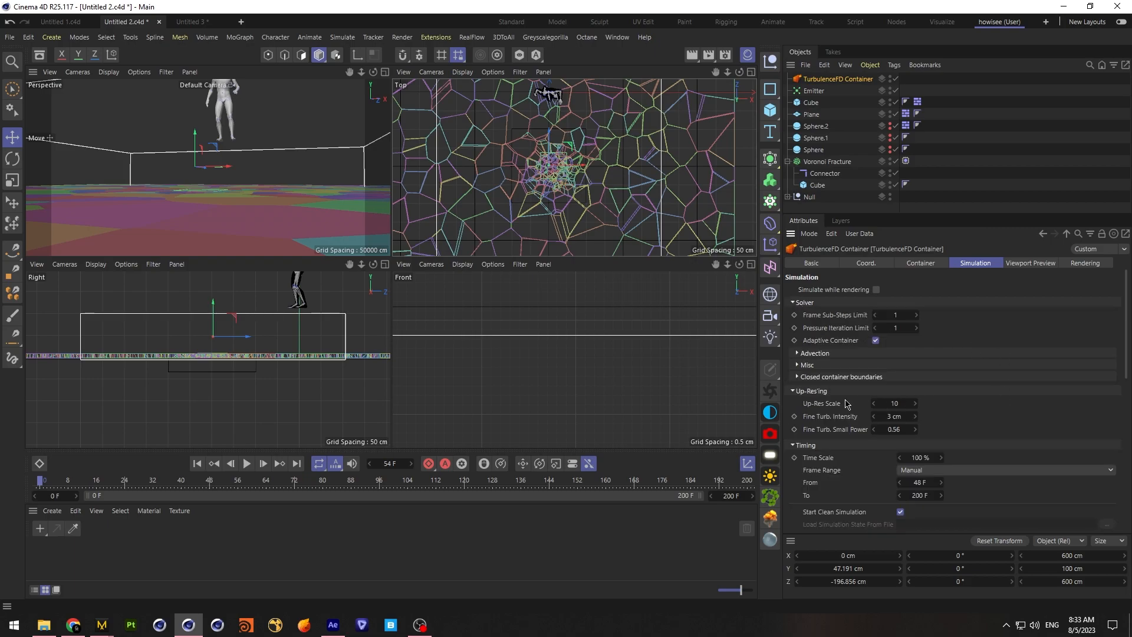
right_click(826, 404)
left_click(889, 500)
left_click(908, 315)
left_click(800, 377)
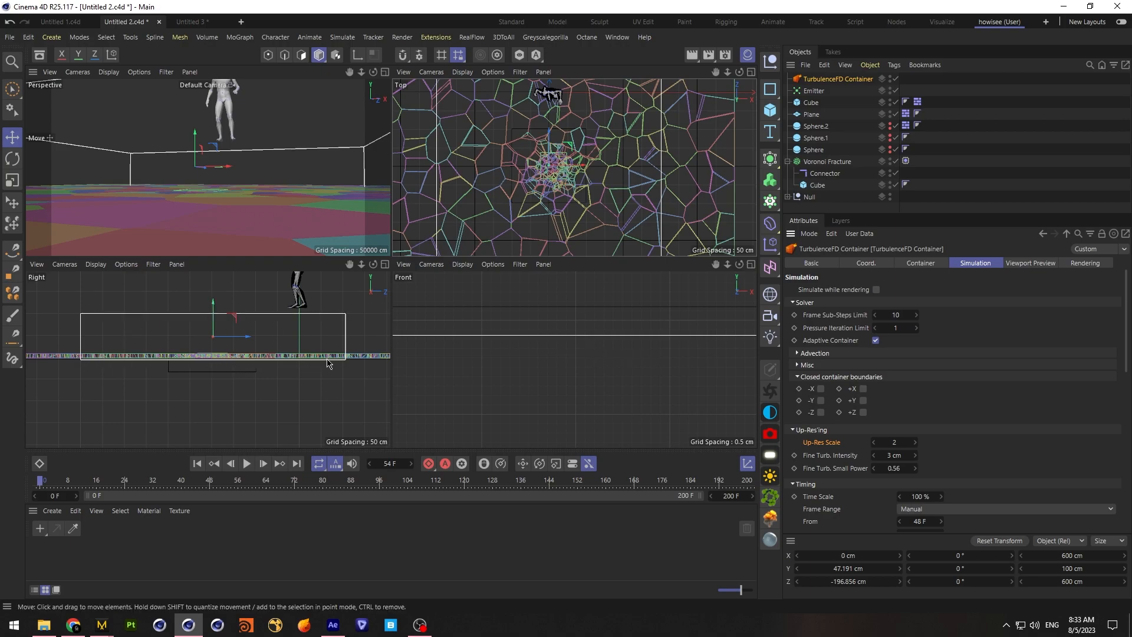
Add a TurbulenceFD Emitter tag to the Voronoi Fracture, enable Collision Object and set its radius to 1 cm
right_click(822, 161)
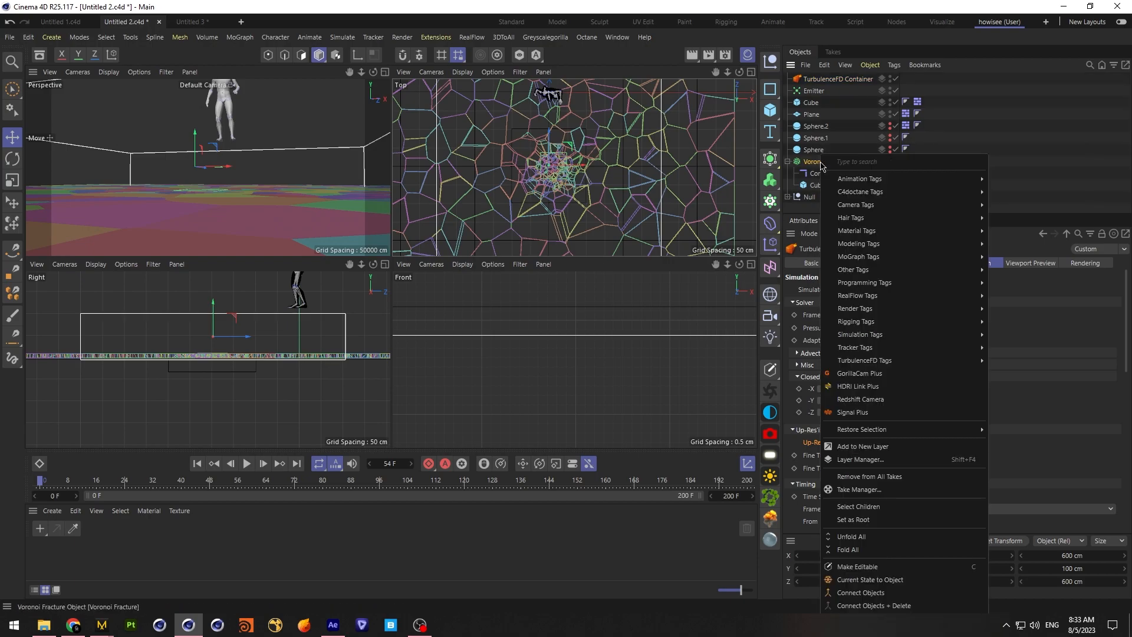
mouse_move(935, 361)
left_click(1012, 365)
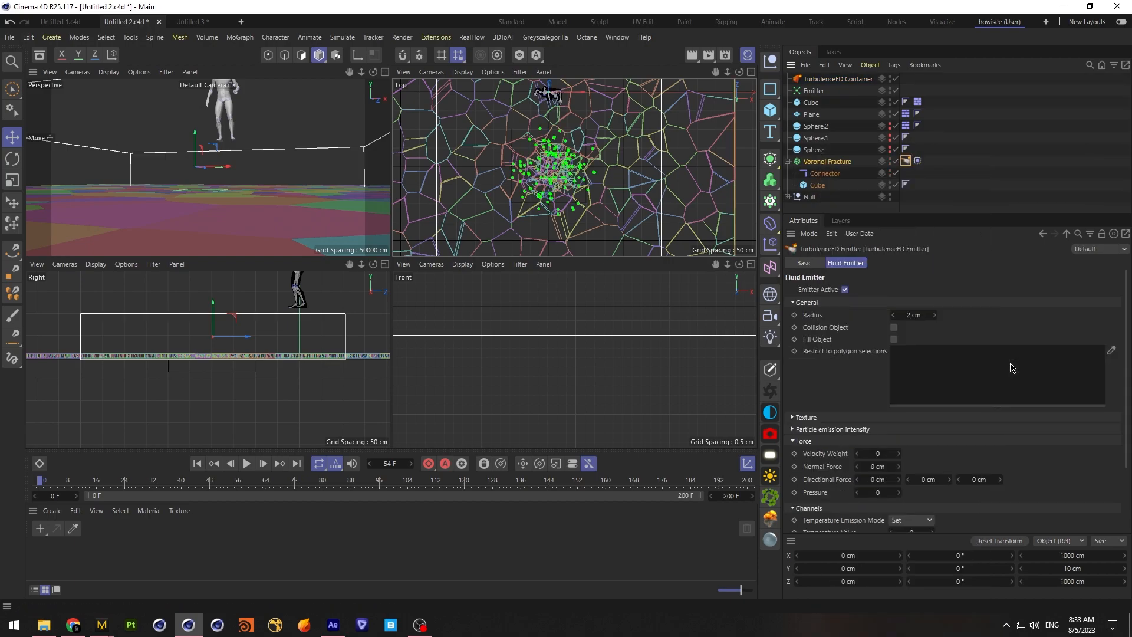
left_click(893, 328)
double_click(919, 315)
type("1")
key("Return")
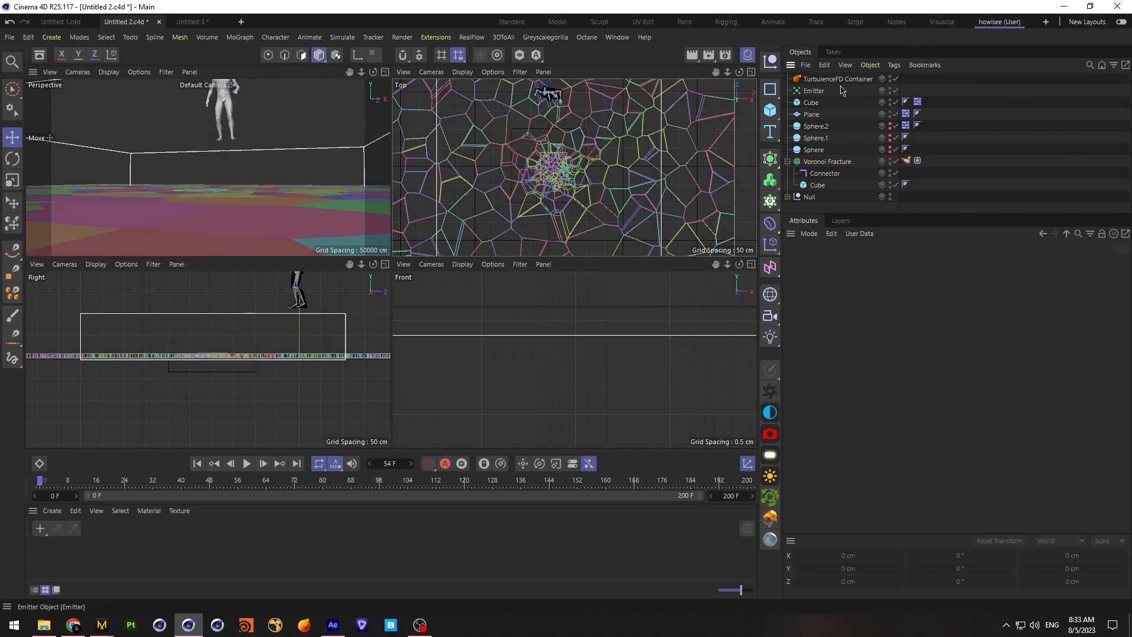
Set the TurbulenceFD container's vorticity to 10 and its turbulence intensity to 2 cm
left_click(1008, 79)
left_click_drag(1127, 349, 1108, 457)
left_click_drag(878, 352, 983, 355)
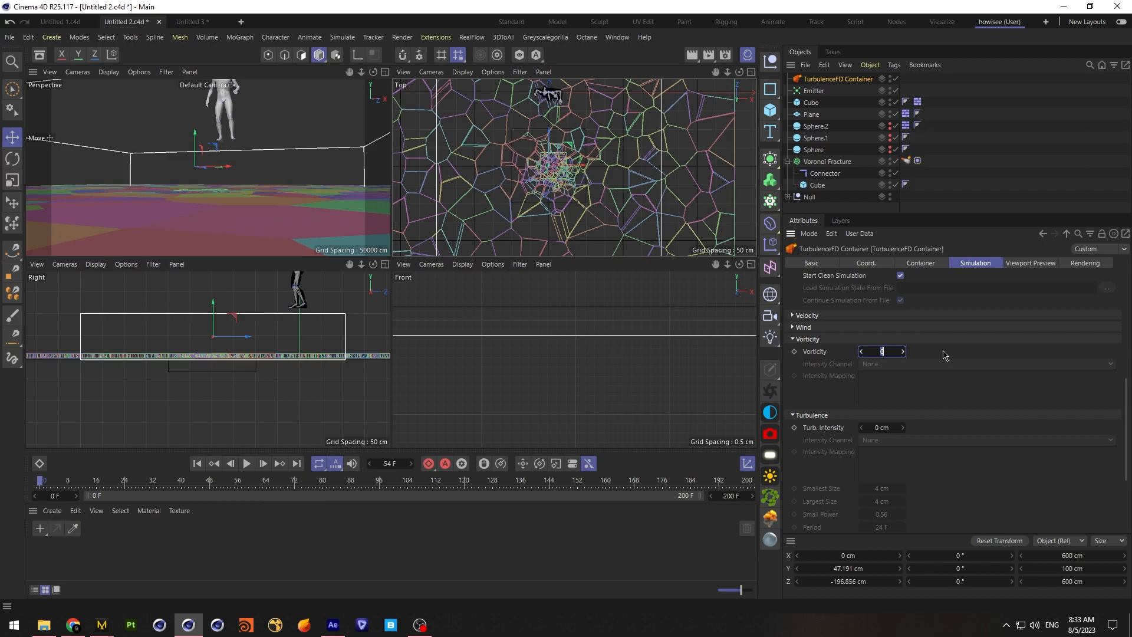
key("Return")
left_click(887, 428)
type("2")
key("Return")
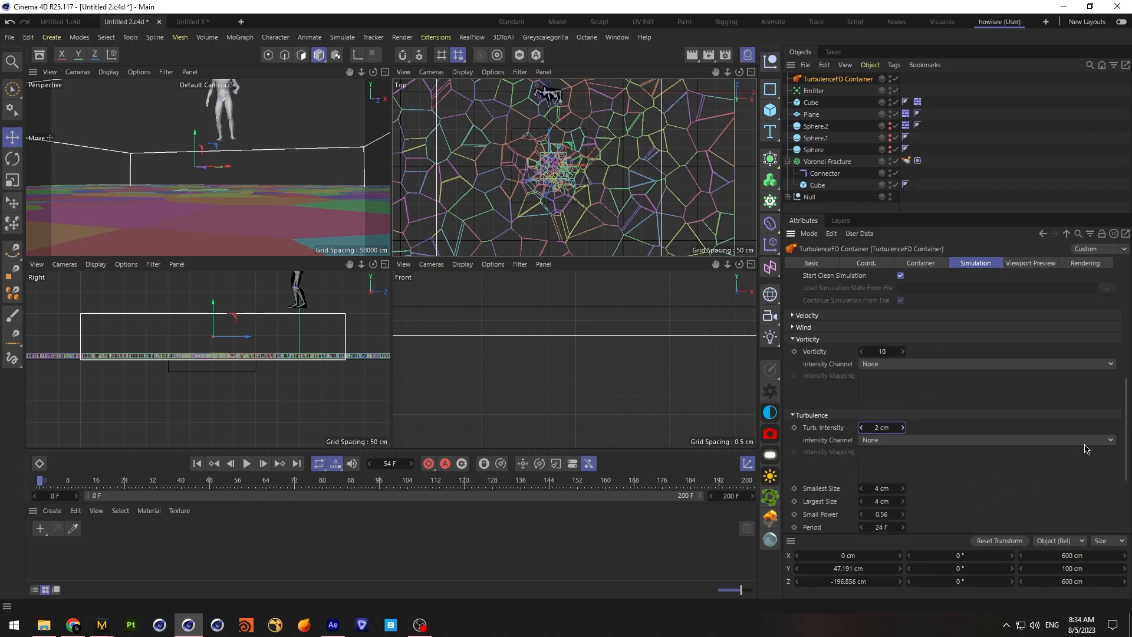
Set the container's turbulence smallest size to 2 cm and largest size to 6 cm
scroll(1111, 475, "down", 3)
left_click(885, 414)
type("2")
key("Return")
left_click(884, 428)
type("6")
left_click(956, 469)
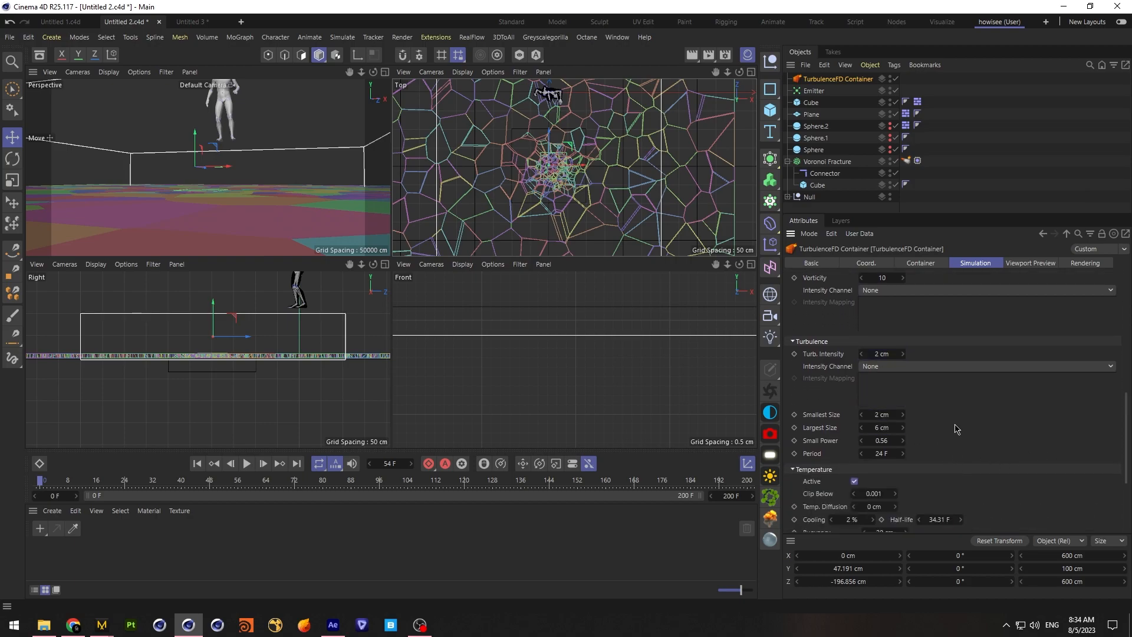
Activate the container's density channel and set its dissipation to 7%
scroll(1124, 454, "down", 3)
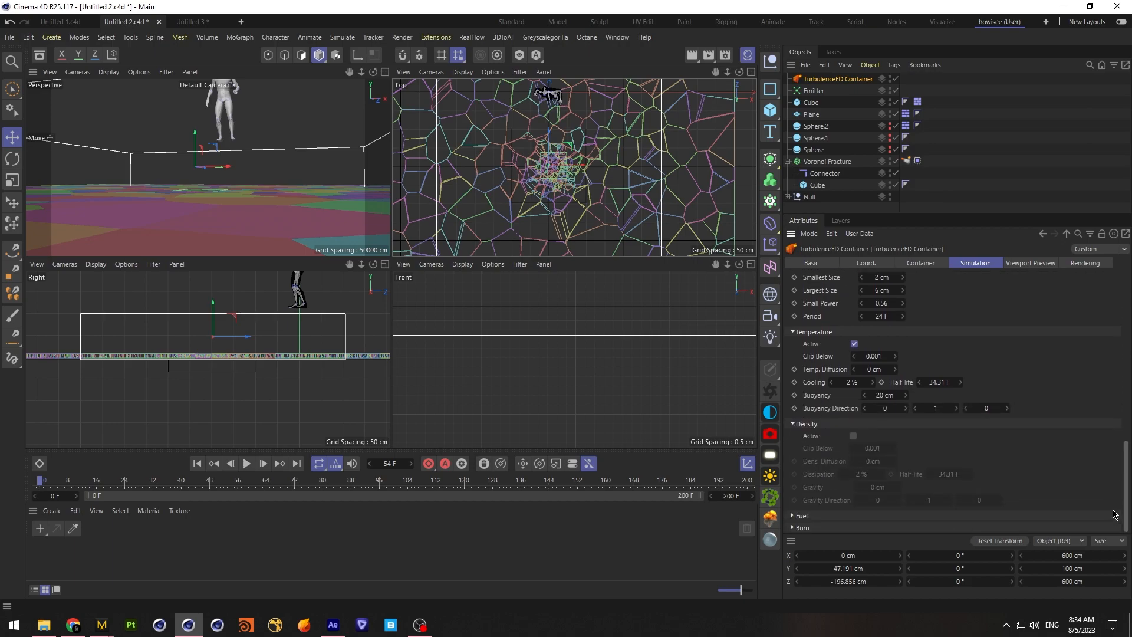
left_click(862, 473)
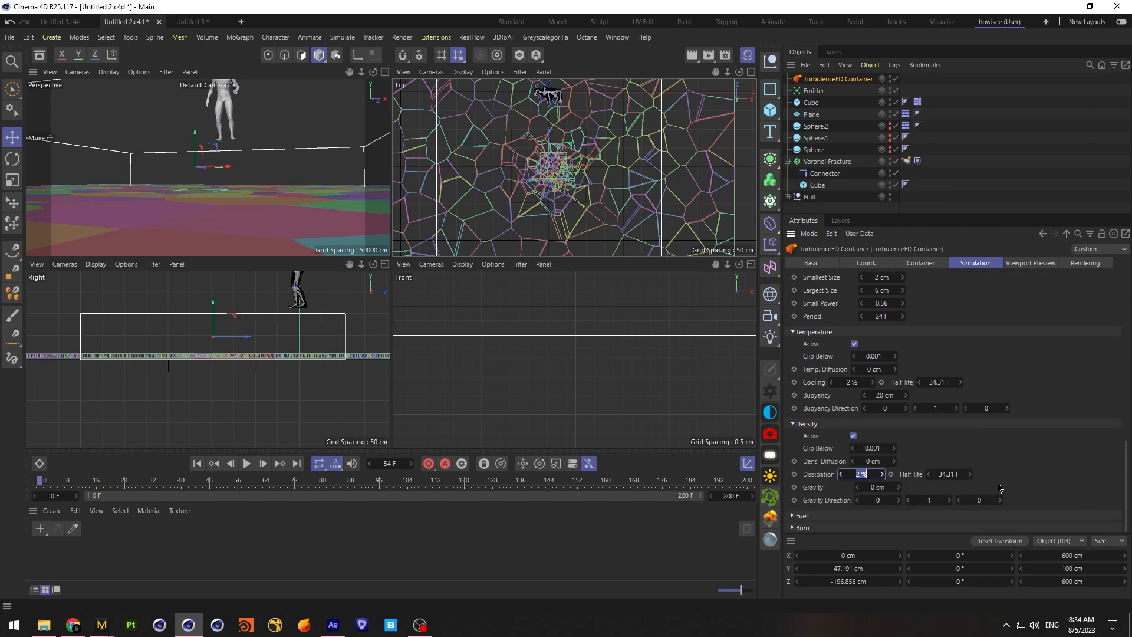
type("7")
left_click(960, 474)
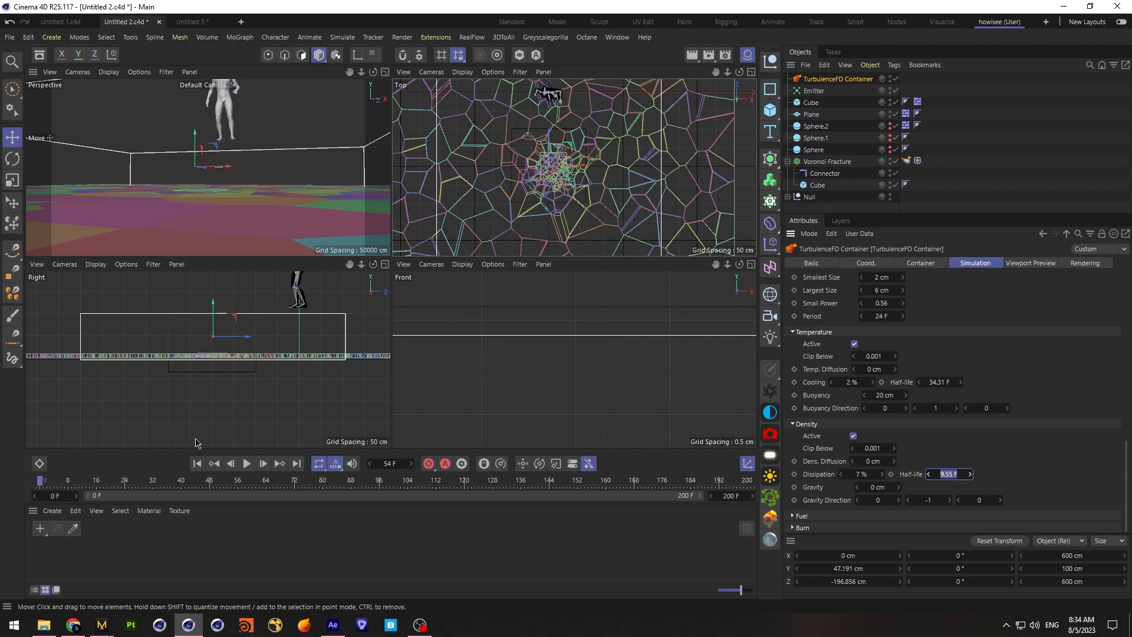
Set the TurbulenceFD container's density dissipation half-life to 10 F
left_click(813, 90)
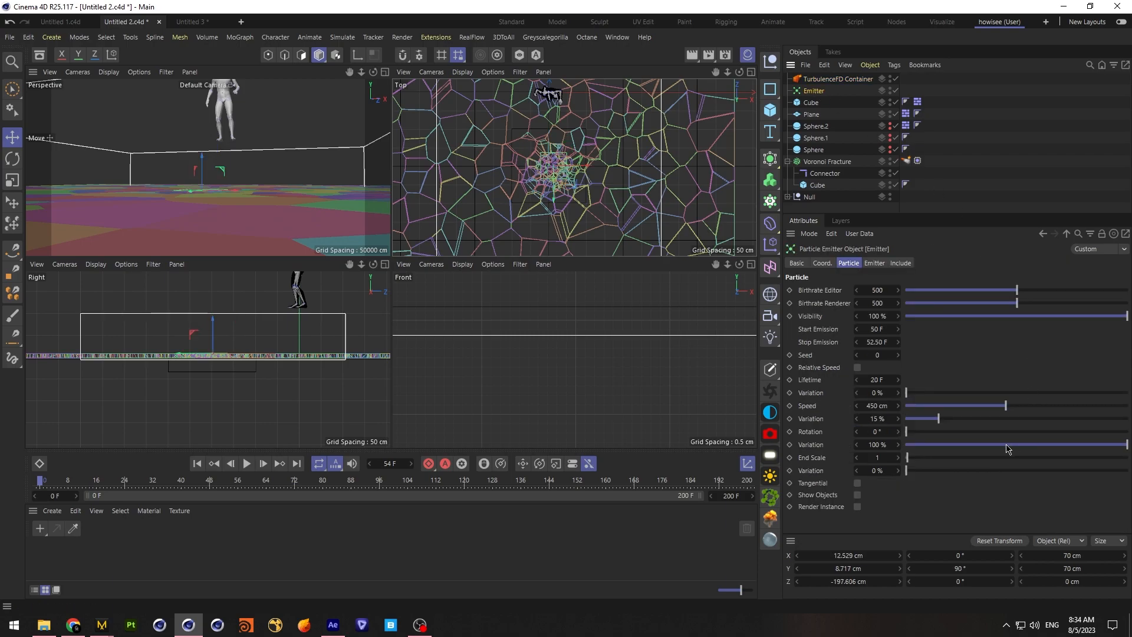
left_click(827, 80)
scroll(961, 475, "down", 3)
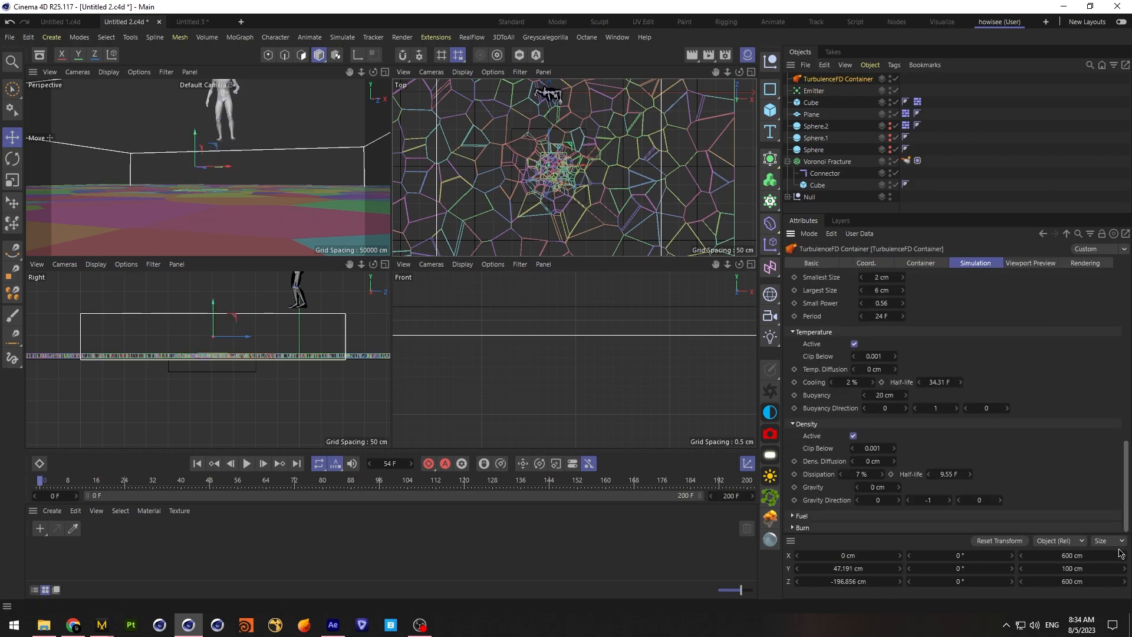
left_click_drag(961, 475, 1074, 462)
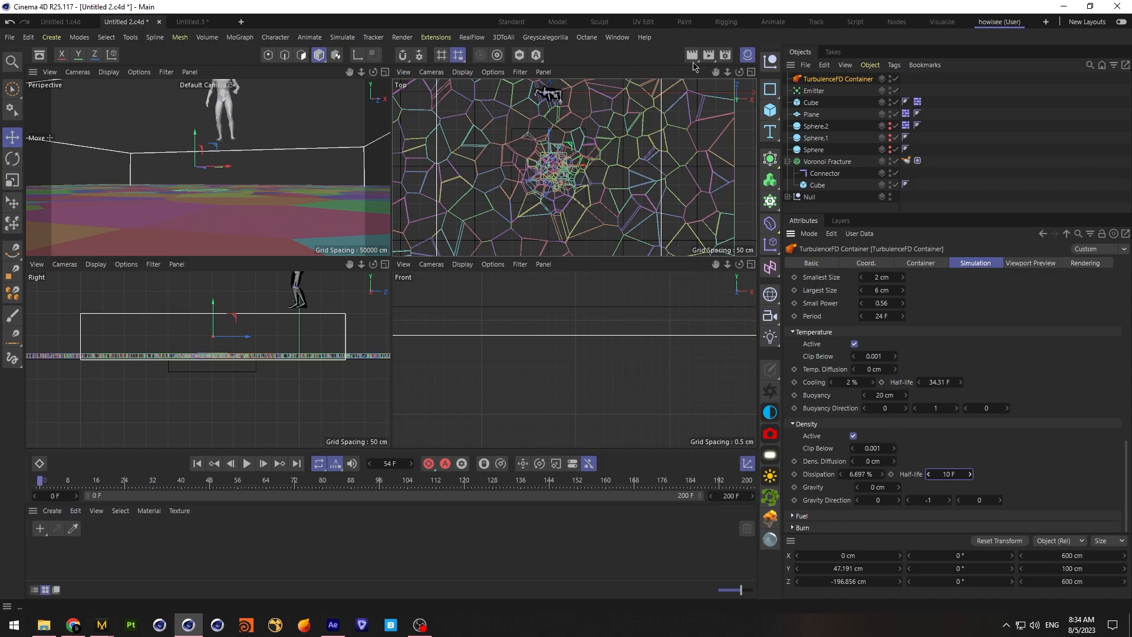
Add a TurbulenceFD Emitter tag to the particle Emitter and set its radius to 3 cm
right_click(817, 91)
mouse_move(908, 297)
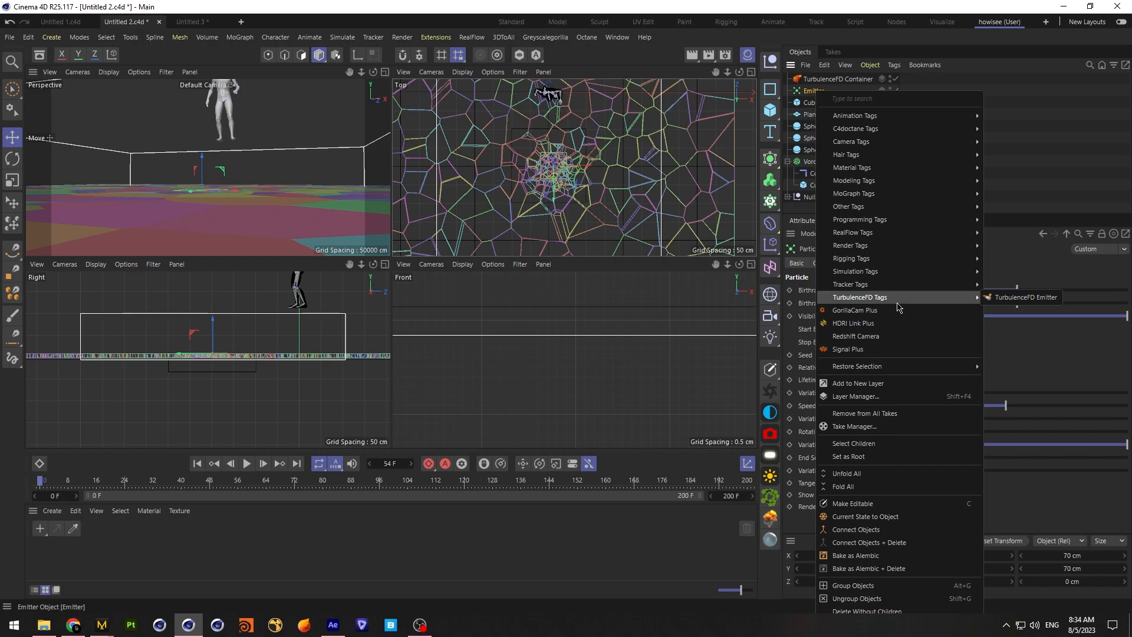
left_click(1011, 302)
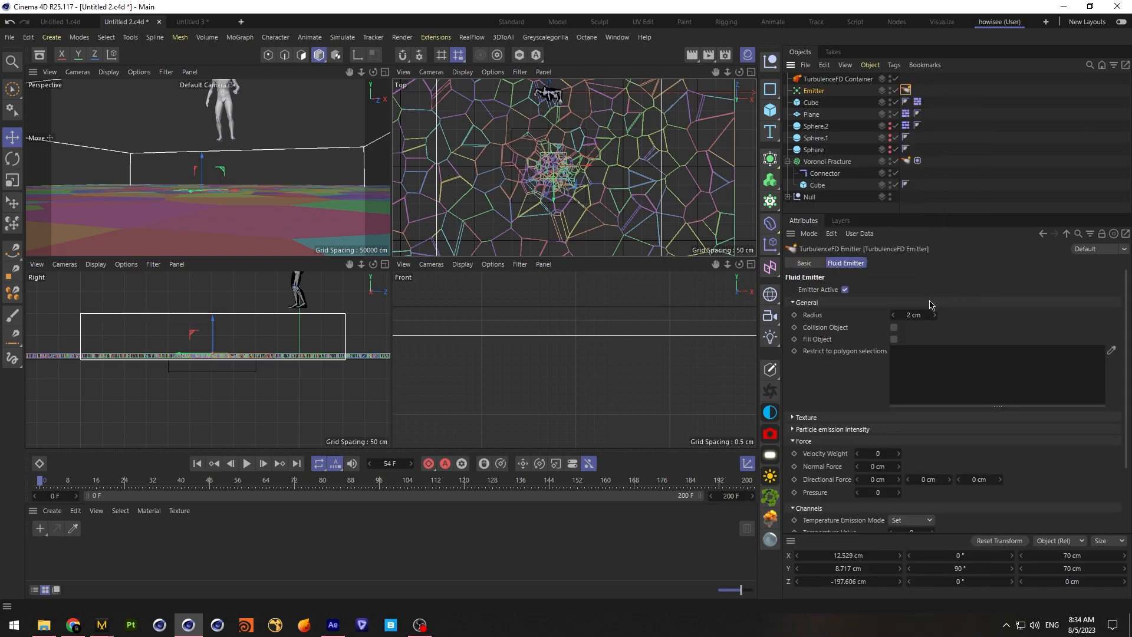
left_click(907, 314)
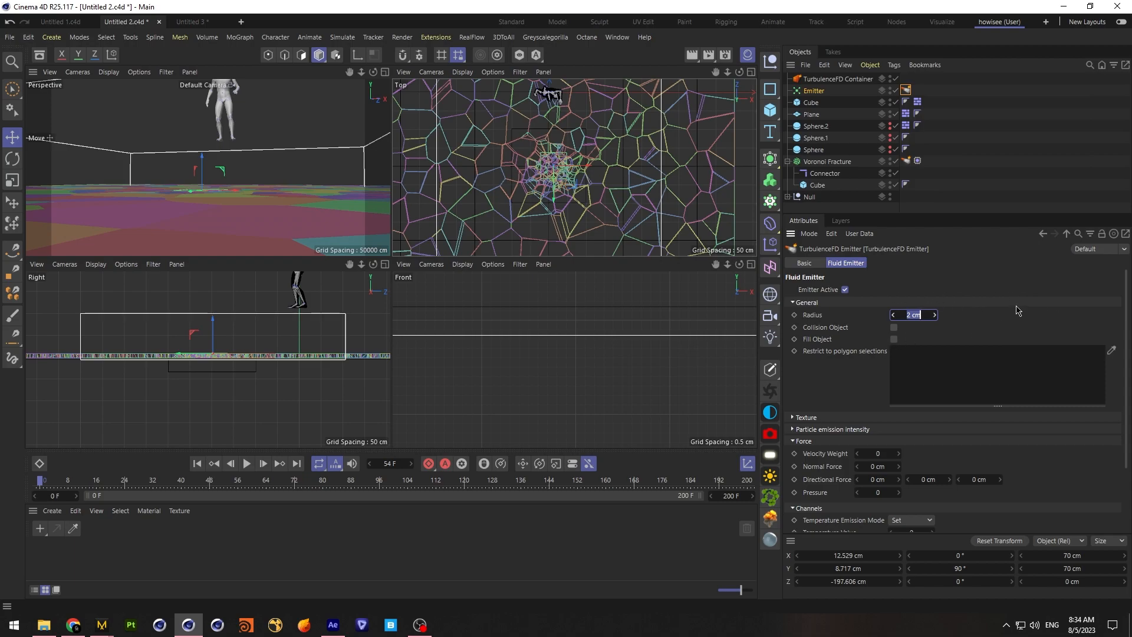
type("3")
key("Return")
left_click_drag(1125, 387, 1124, 448)
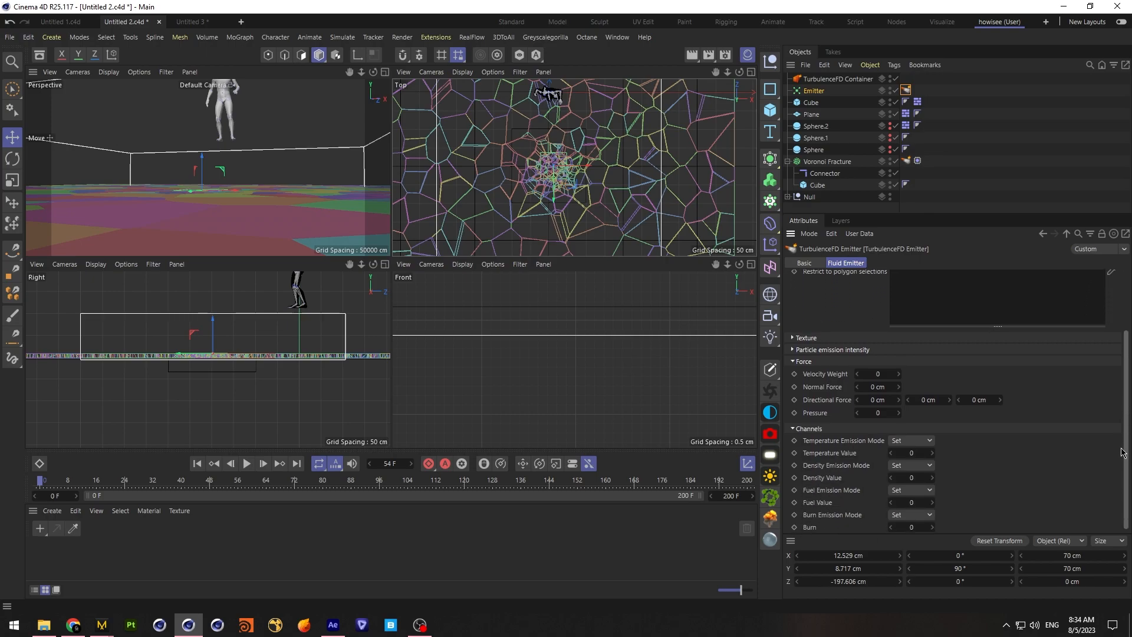
Set the emitter tag's velocity weight to 10, temperature value to 1 and density value to 3
left_click(877, 374)
type("10")
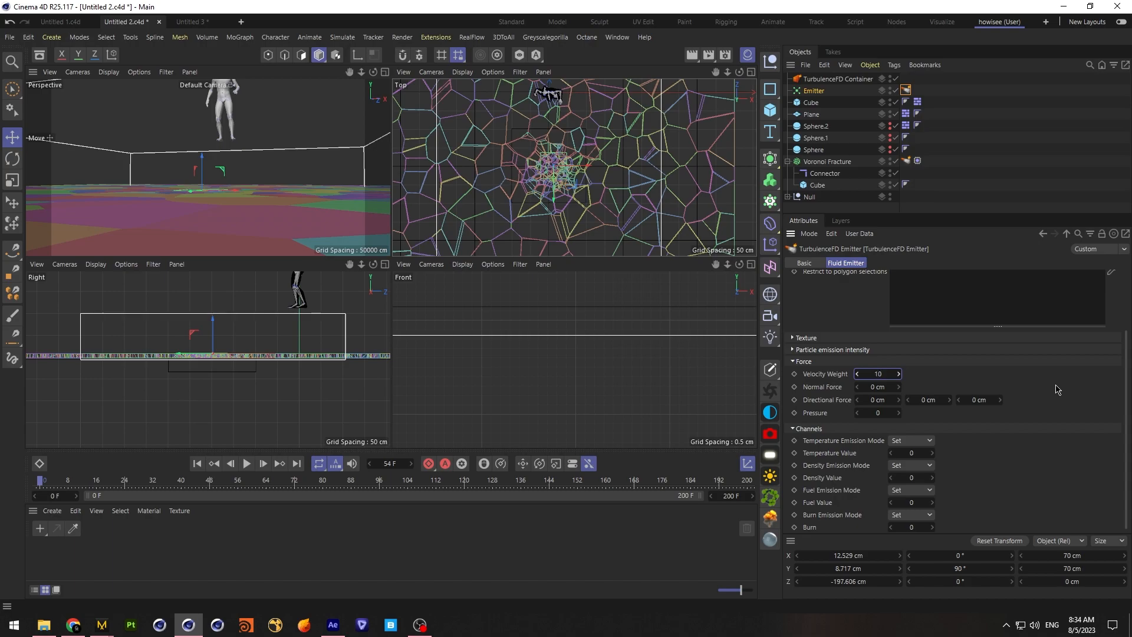
left_click(910, 453)
type("1")
left_click(923, 478)
type("1")
key("Return")
left_click_drag(1126, 454, 1119, 491)
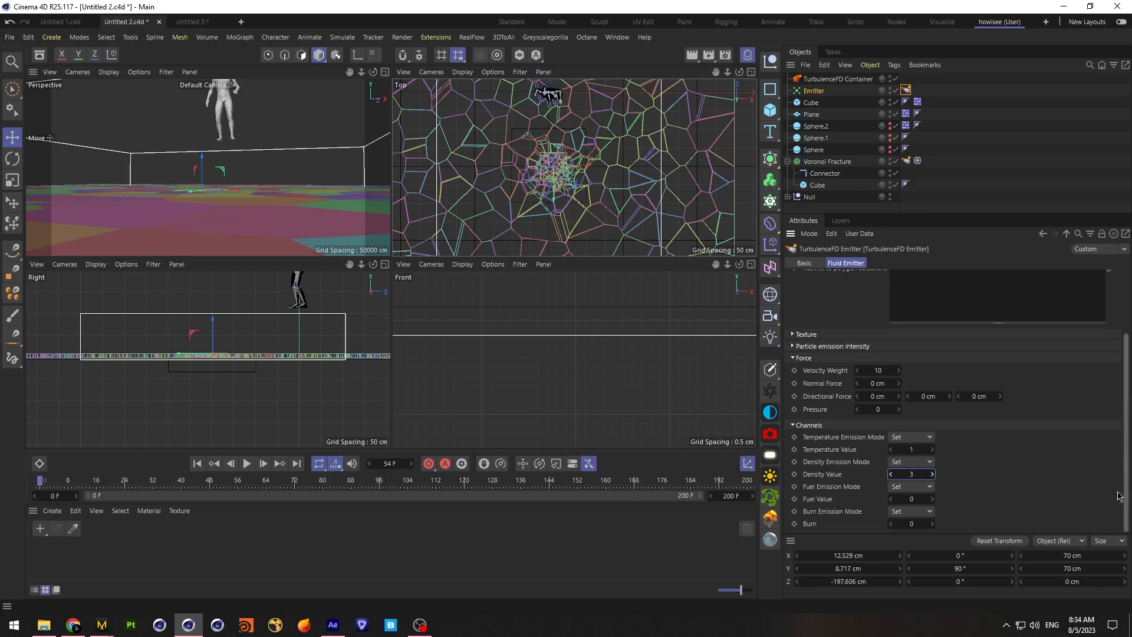
Set the tag's particle emission property to Age and try to edit its intensity curve in the Particle Property Mapping window
scroll(834, 389, "up", 3)
left_click(812, 395)
left_click(859, 406)
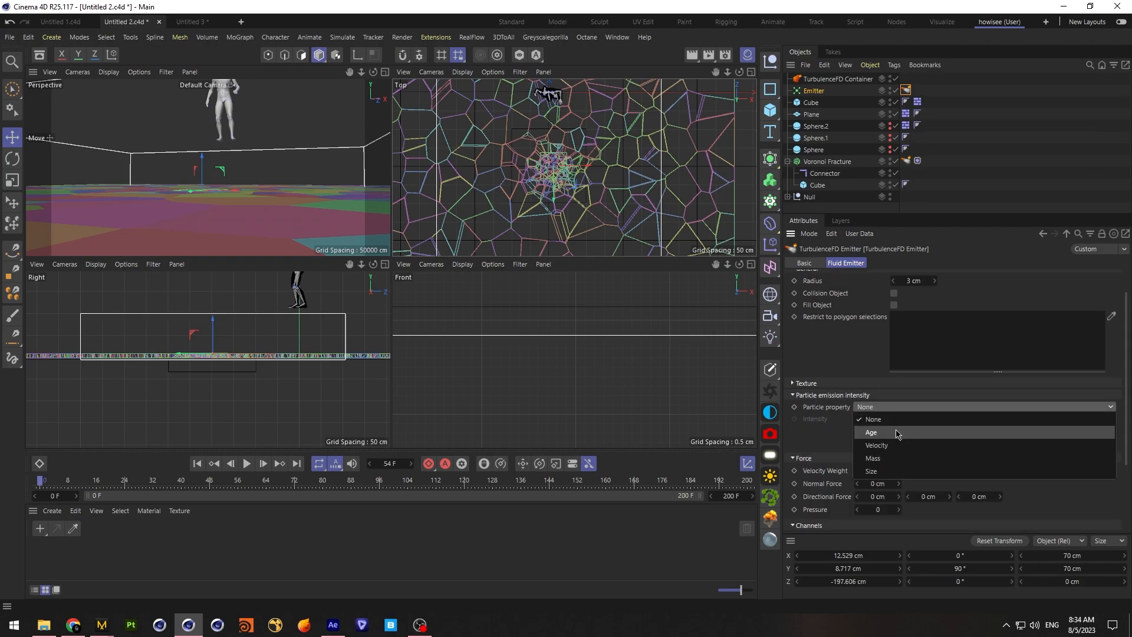
left_click(889, 432)
left_click(958, 445)
scroll(559, 338, "up", 2)
scroll(626, 346, "up", 1)
left_click(776, 237)
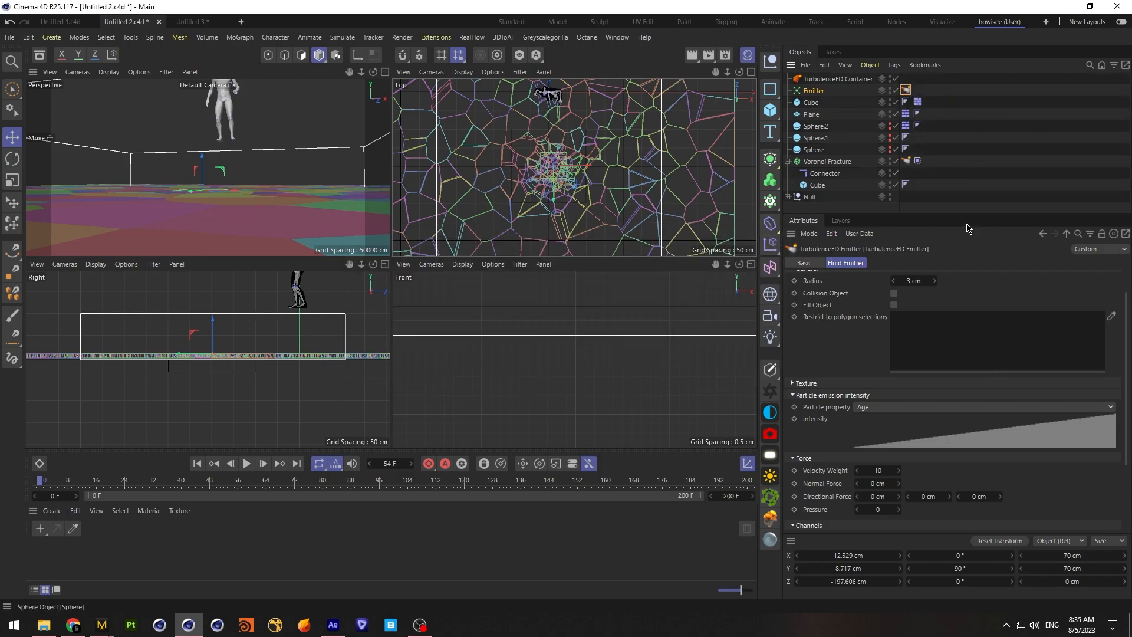
left_click(894, 437)
left_click_drag(791, 254, 773, 237)
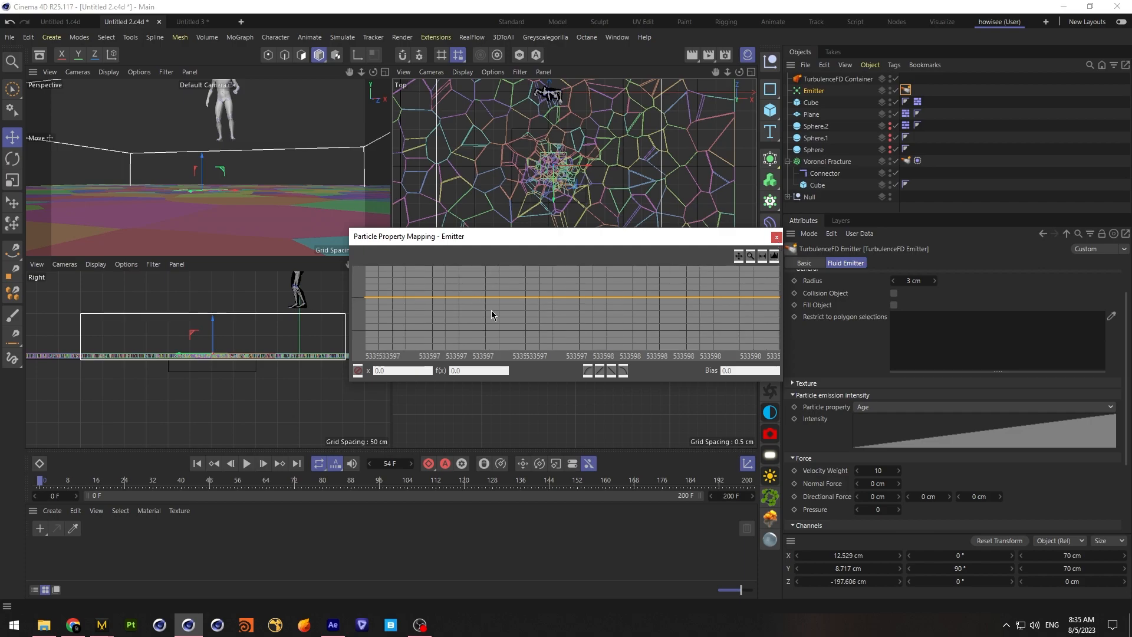
left_click(776, 237)
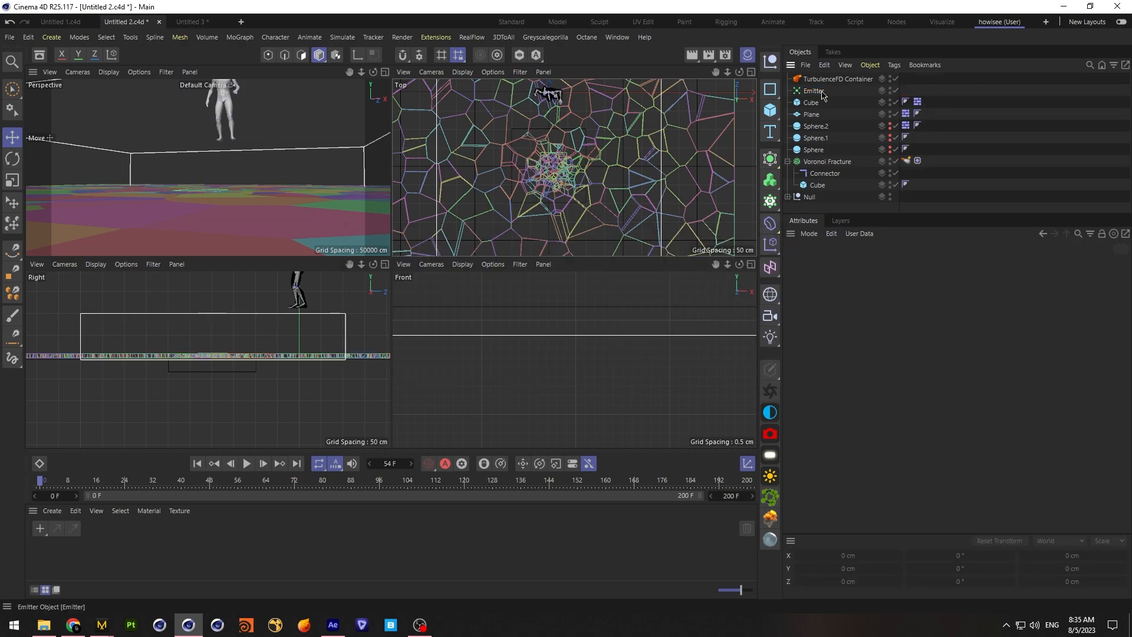
Add a fresh TurbulenceFD Emitter tag to the particle Emitter and set its particle property to Age
right_click(822, 91)
mouse_move(980, 301)
left_click(1031, 298)
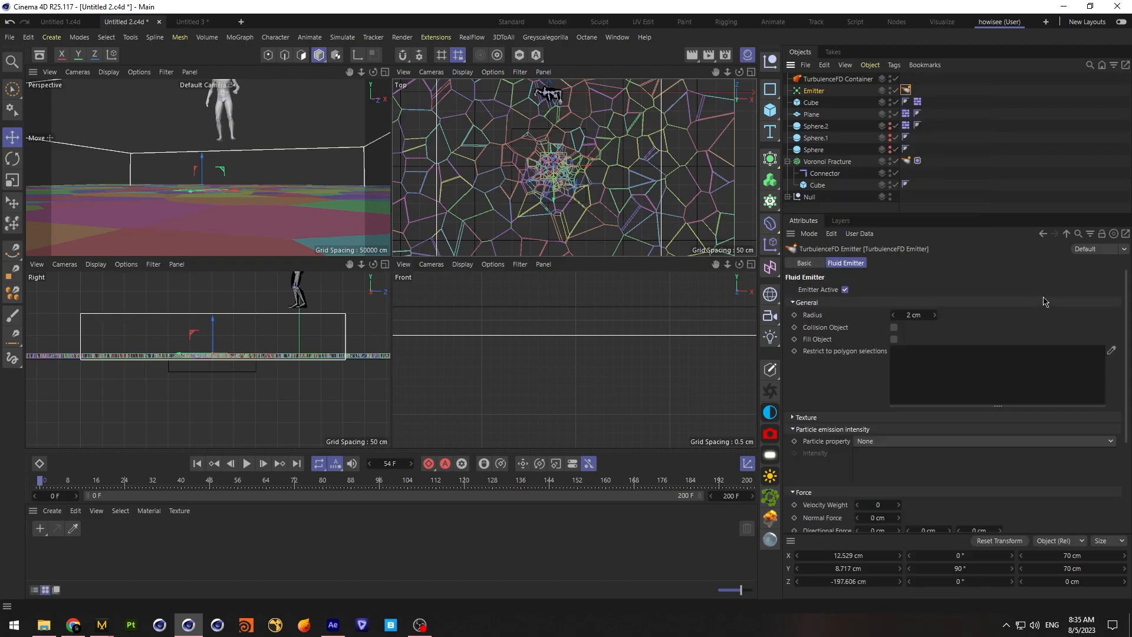
left_click(899, 444)
left_click(872, 471)
Reshape the tag's age-based intensity curve so it rises steeply at the start and levels off near maximum
left_click(984, 466)
left_click_drag(513, 311, 274, 320)
left_click(775, 237)
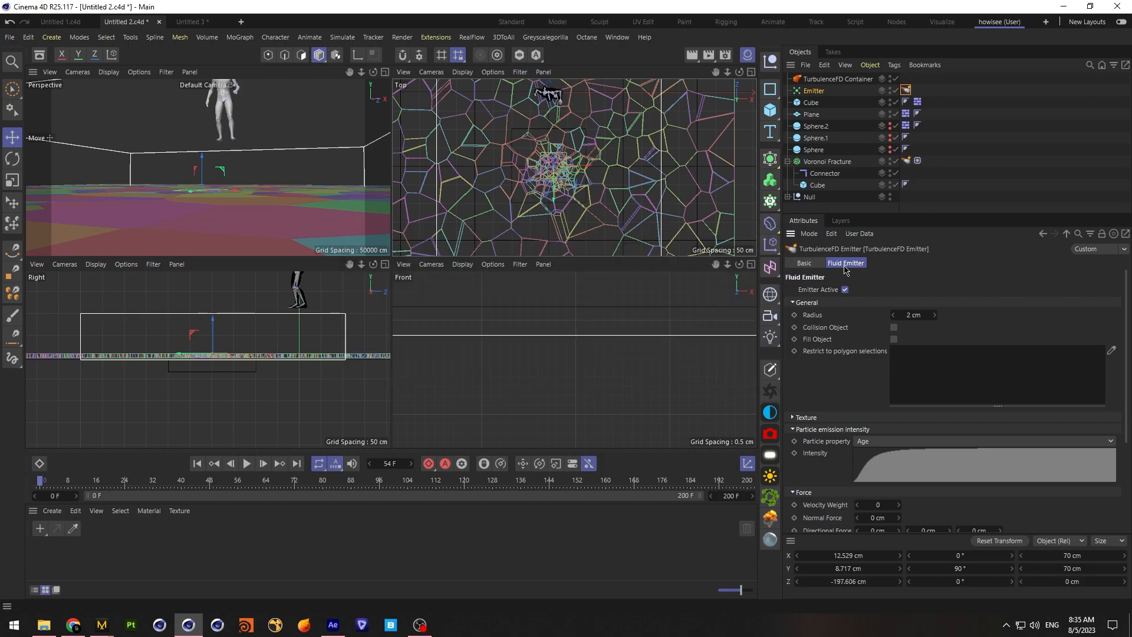
Set the new emitter tag's radius to 3 cm and its velocity weight to 10
left_click(929, 319)
type("3")
key("Return")
scroll(1128, 347, "down", 5)
left_click(877, 370)
type("10")
Set the emitter tag's temperature value to 1 and density value to 3
left_click(911, 449)
type("1")
left_click(911, 473)
type("3")
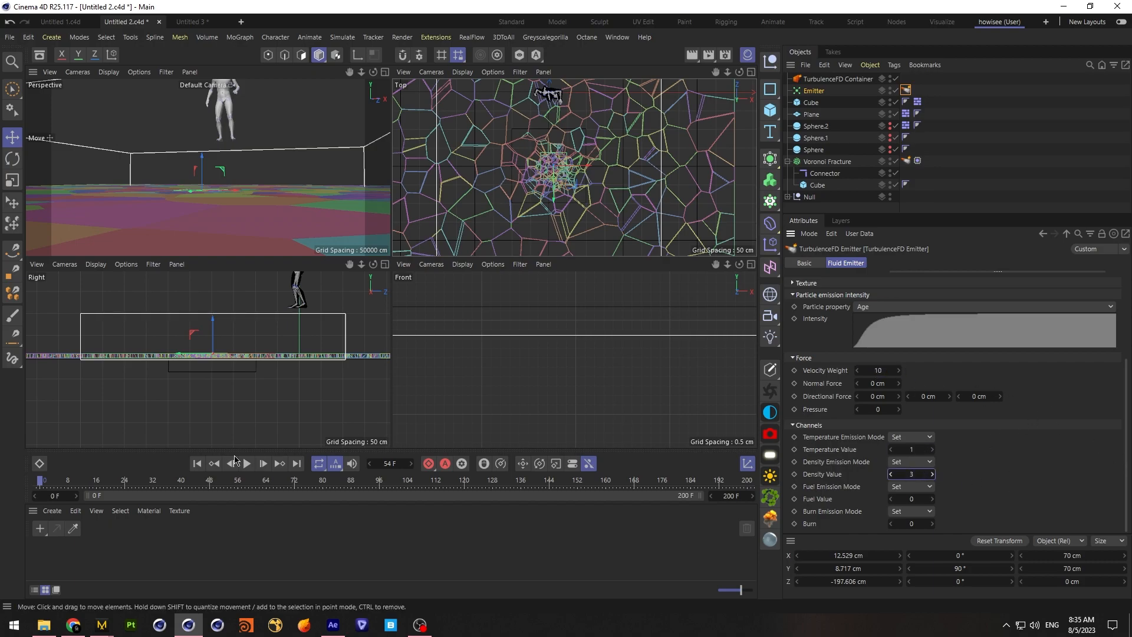
Keyframe the emitter tag's temperature and density values at frame 49
left_click(164, 482)
left_click_drag(164, 484, 213, 494)
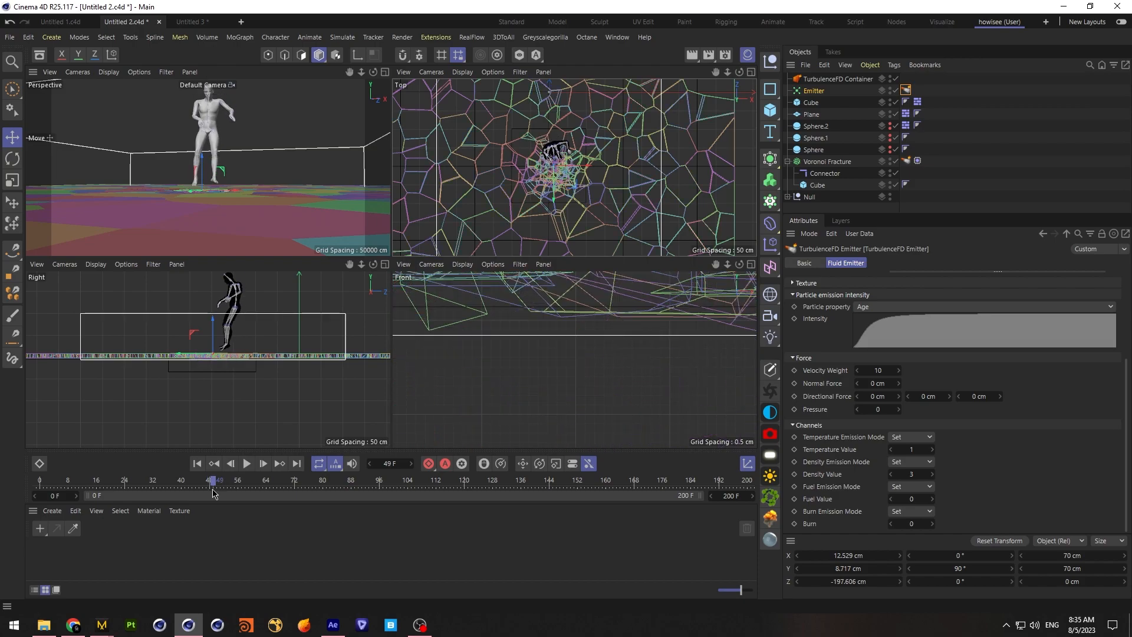
left_click(794, 449)
left_click(794, 474)
Add holding keyframes for the temperature value of 1 and density value of 3 at frame 60
left_click_drag(215, 481, 255, 487)
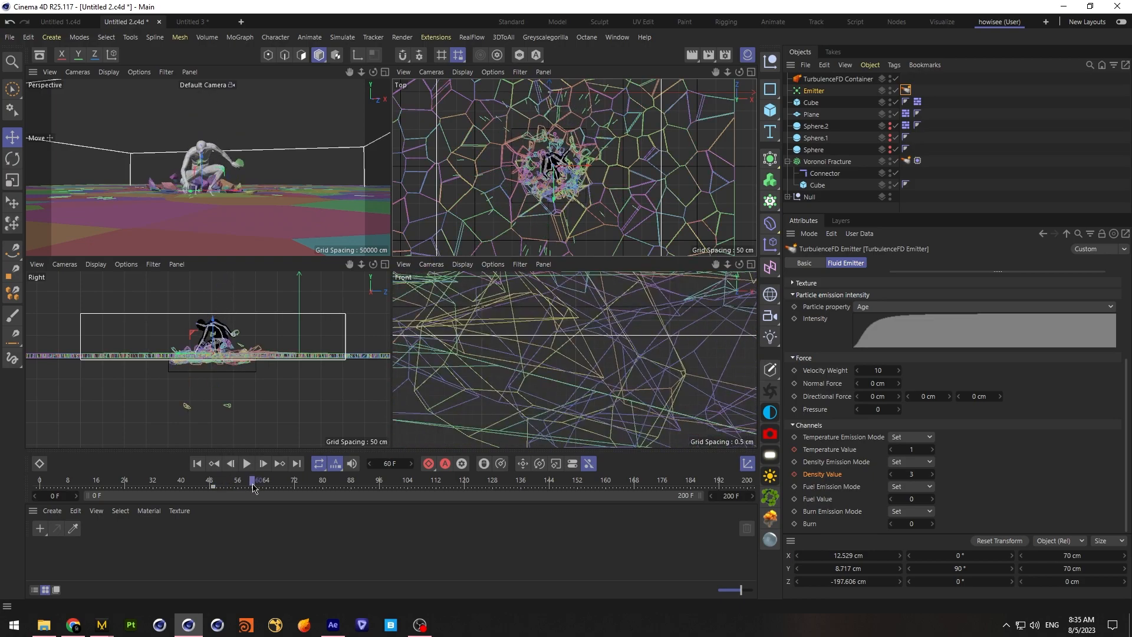
left_click(794, 451)
left_click(794, 474)
Set the temperature and density values to 0 at frame 61 and keyframe both
left_click(264, 463)
double_click(909, 450)
type("0")
double_click(913, 474)
type("0")
left_click(794, 451)
left_click(794, 474)
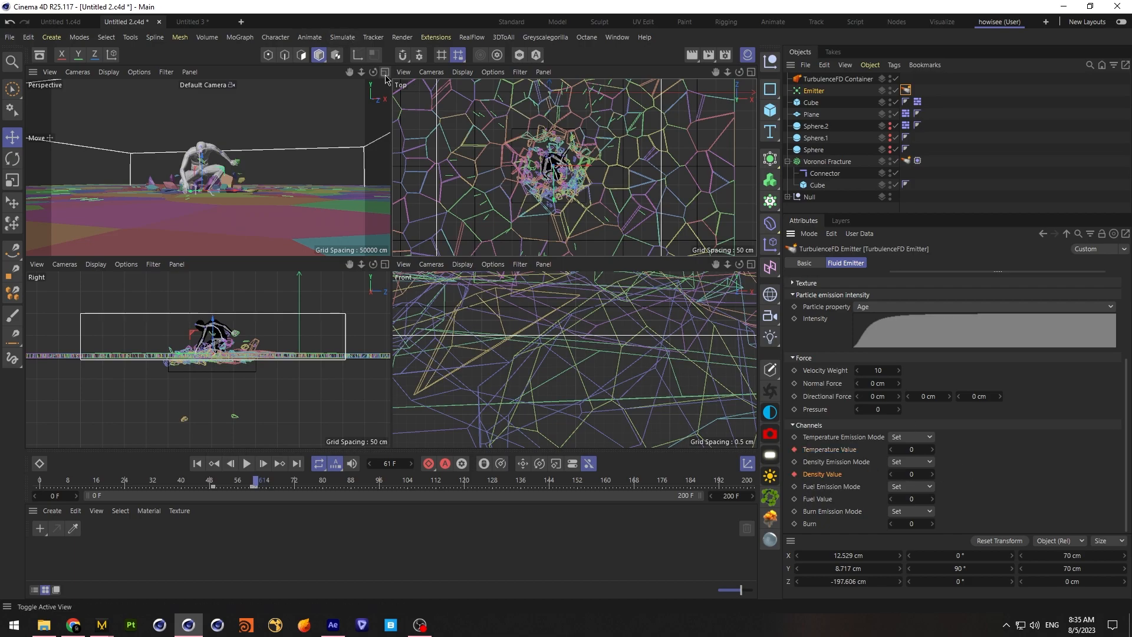
Maximize the perspective view, return the timeline to frame 0 and save the project
left_click(386, 80)
key("shift+f")
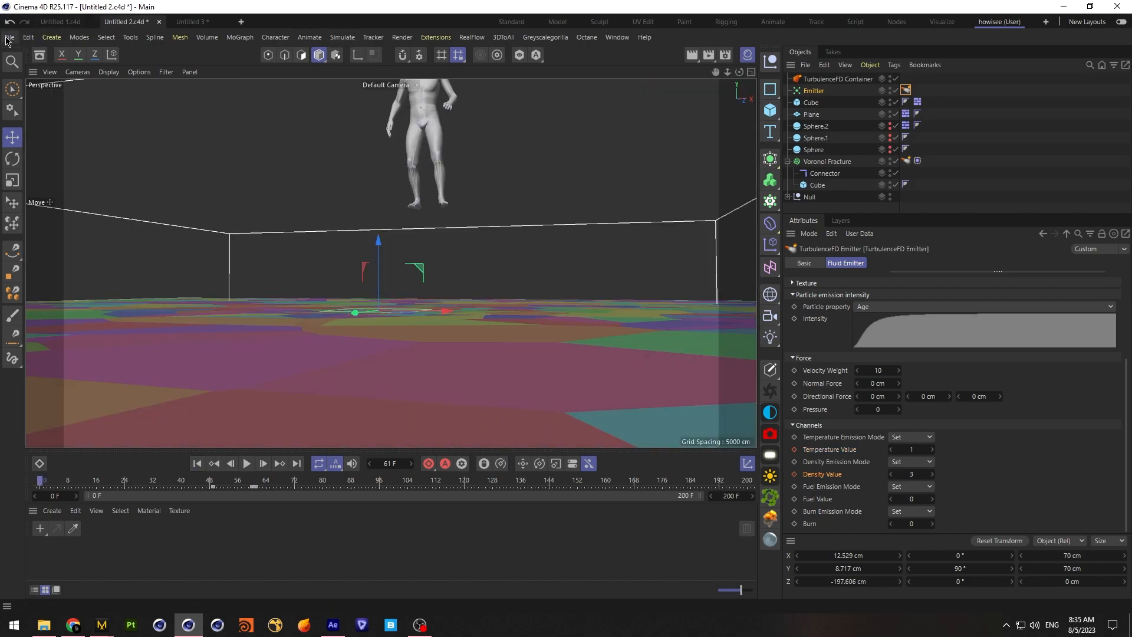
left_click(9, 37)
left_click(27, 155)
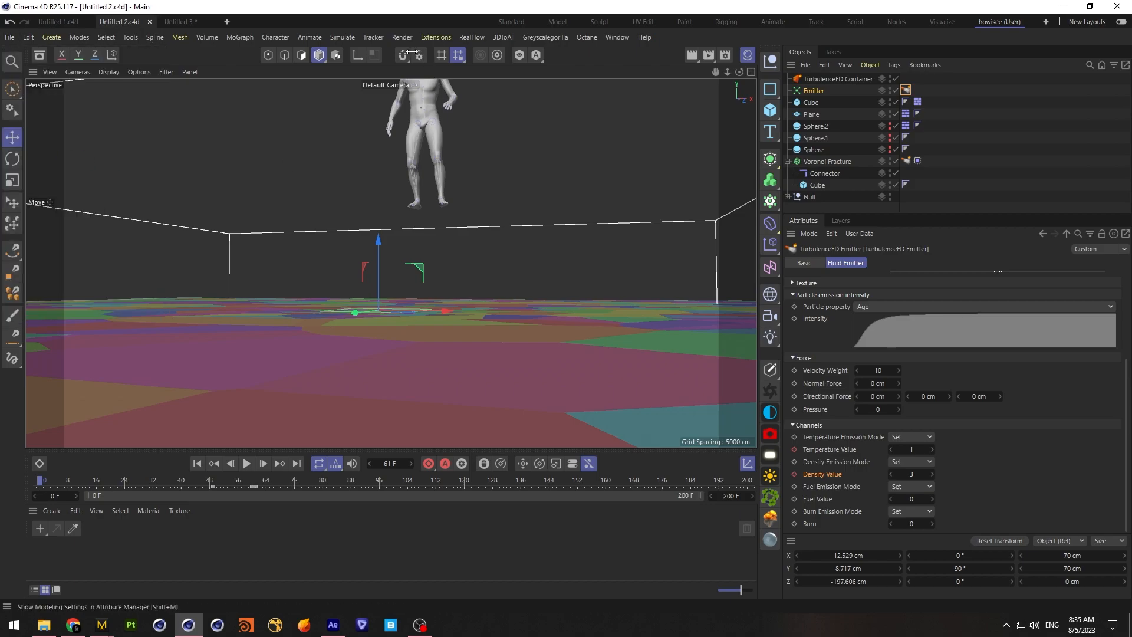
Start a cached TurbulenceFD simulation of the container on the GeForce RTX 3090 and move its window below the character
left_click(435, 37)
mouse_move(501, 327)
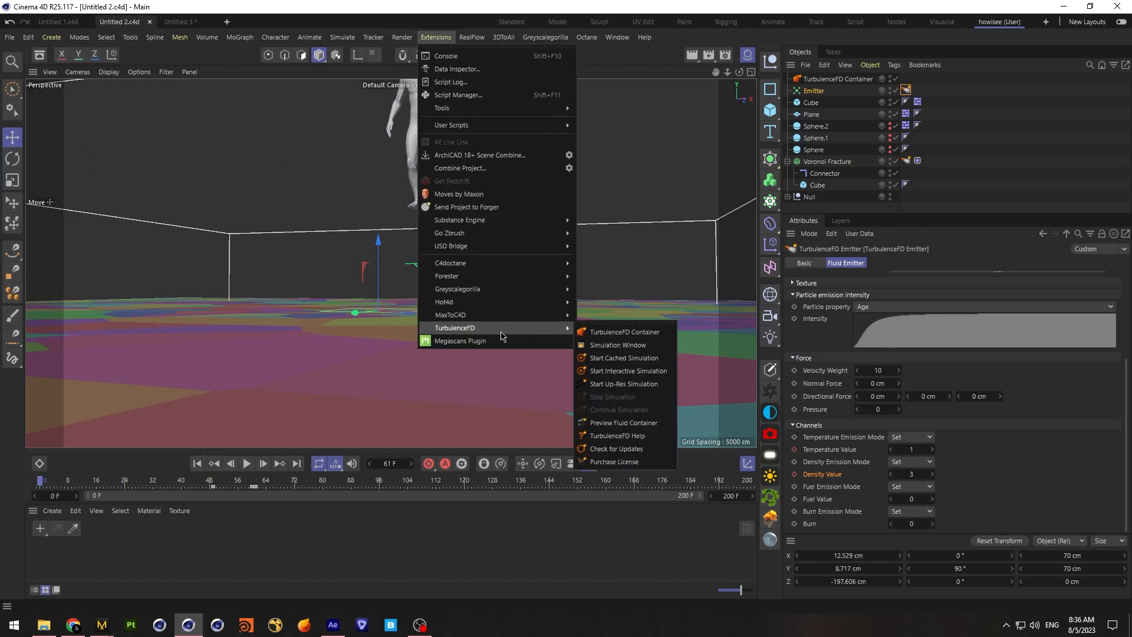
left_click(625, 357)
left_click_drag(719, 434, 575, 329)
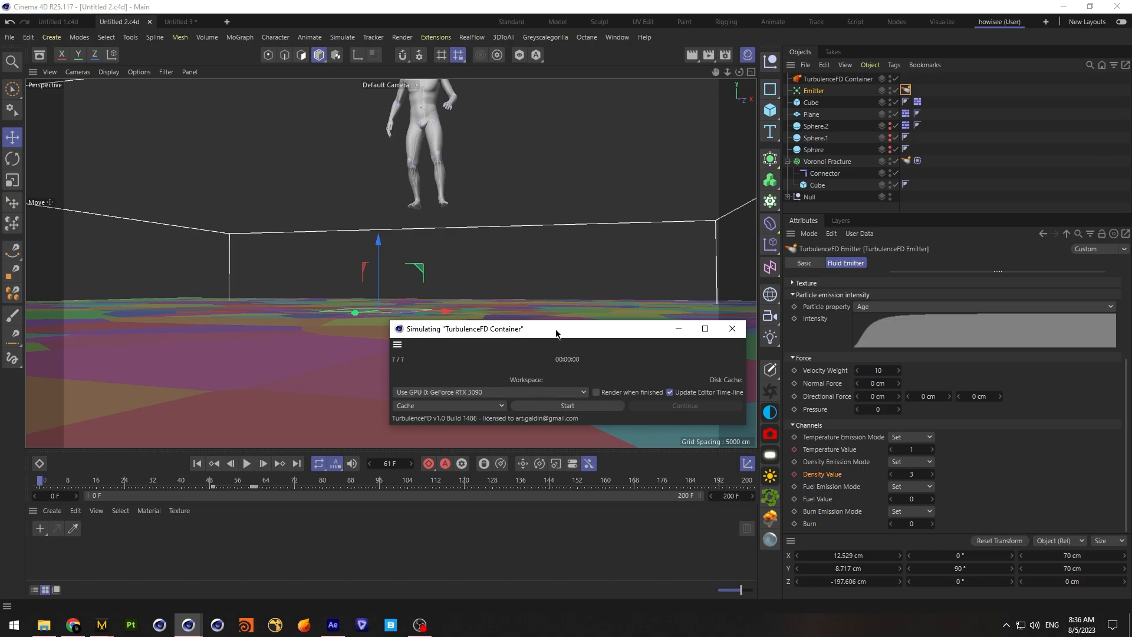
left_click(571, 406)
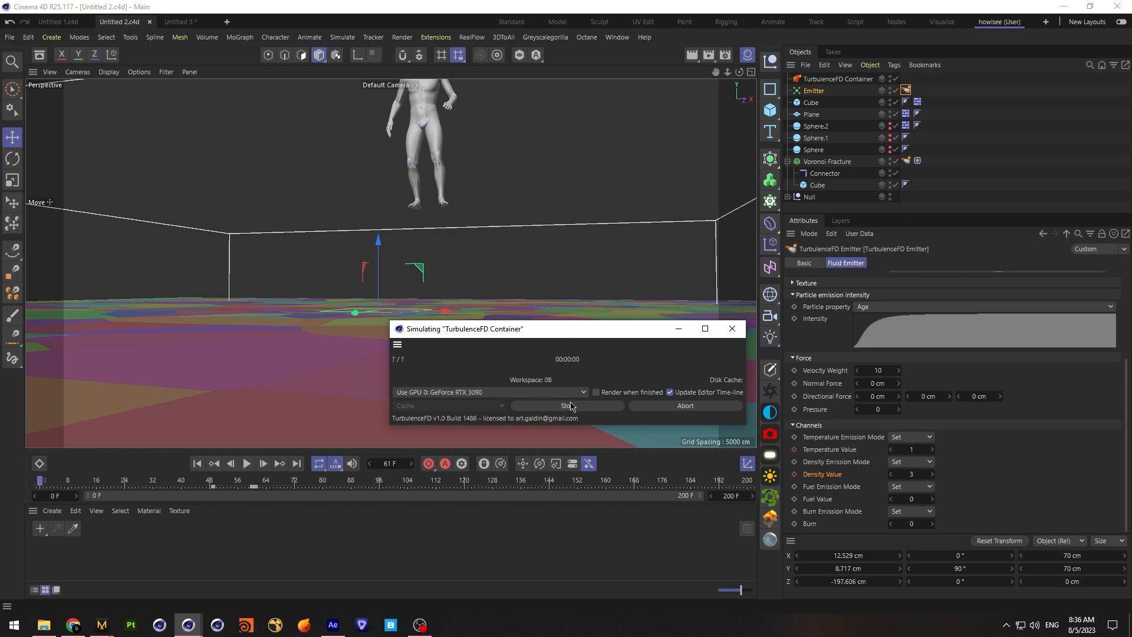
left_click_drag(586, 332, 555, 383)
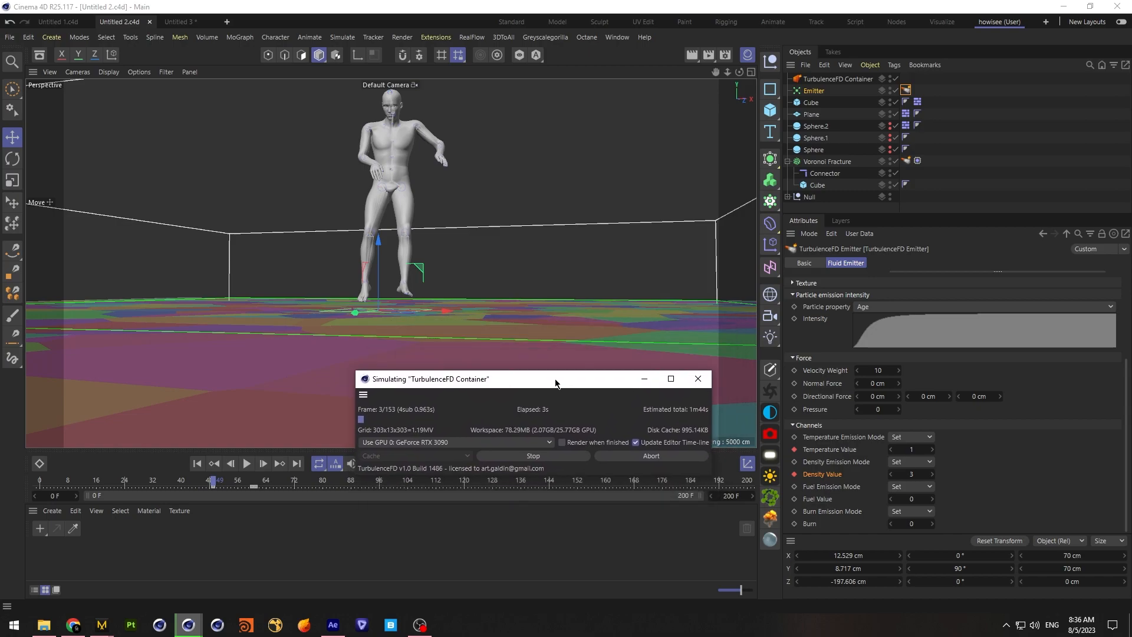
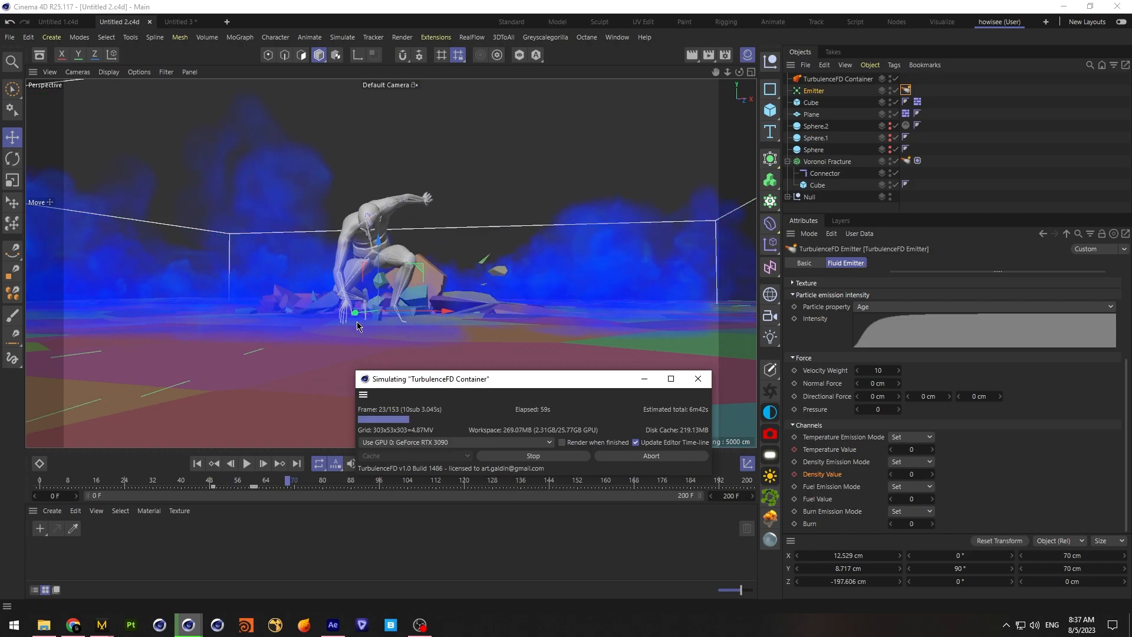
Examine the container's simulation settings and the developing smoke in the four-view layout, and stop the running simulation
left_click(837, 78)
left_click_drag(1123, 377, 1120, 318)
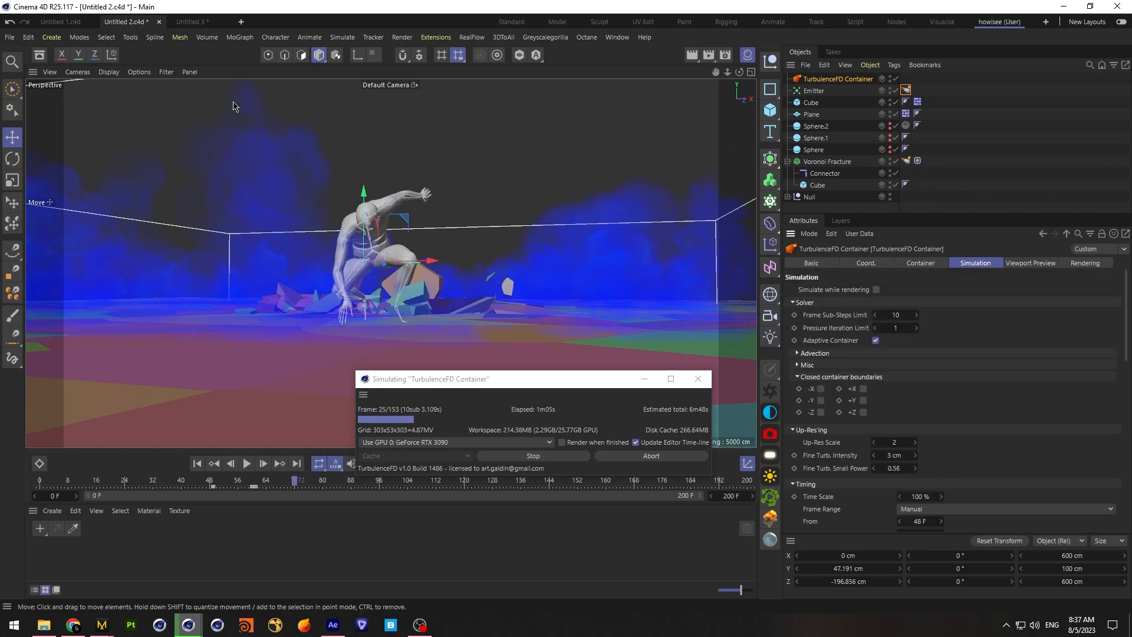
left_click(751, 71)
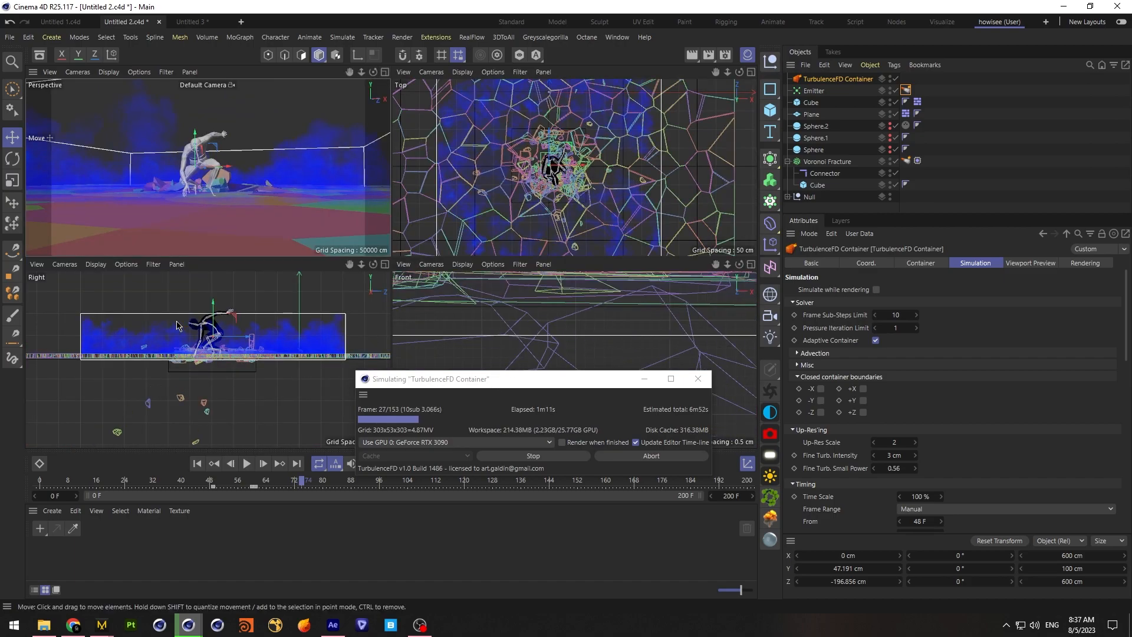
left_click(385, 71)
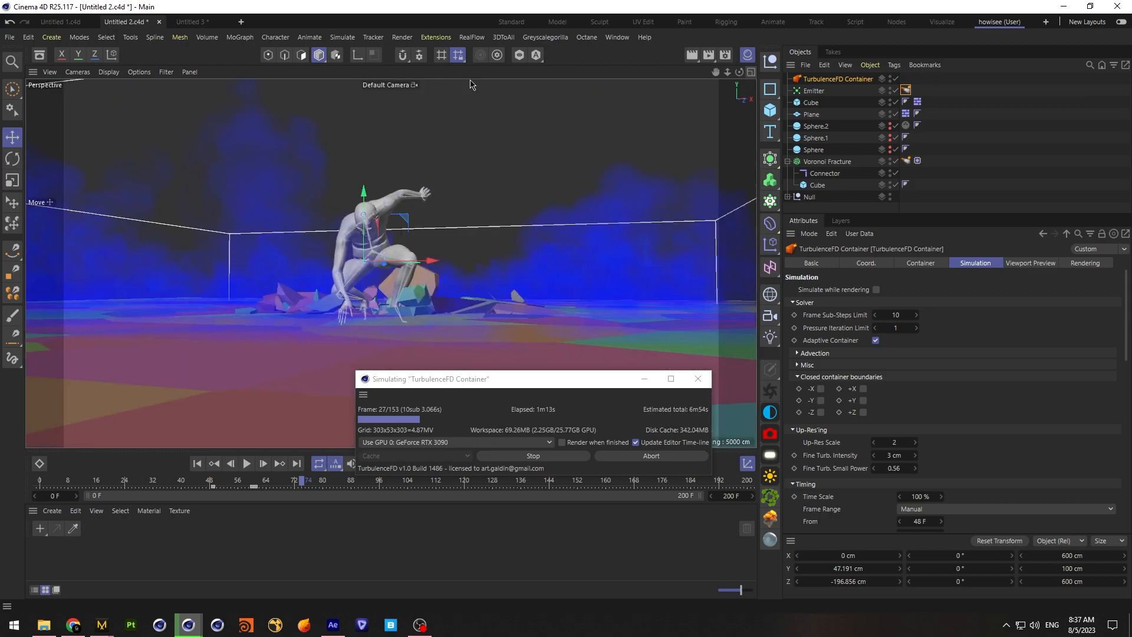
left_click_drag(515, 388, 532, 361)
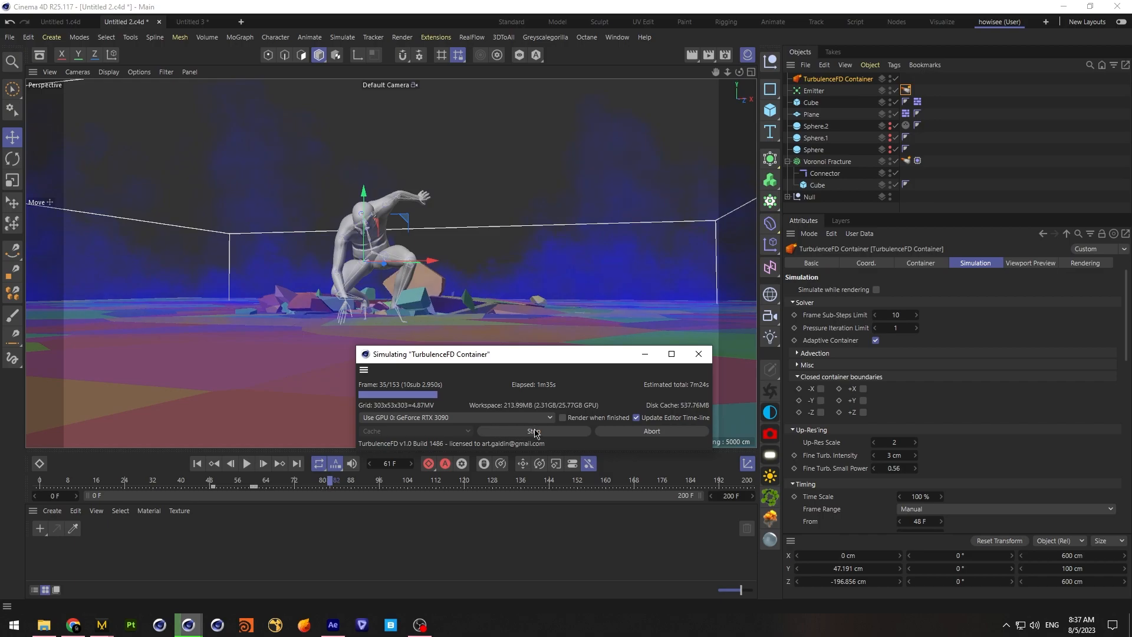
left_click(541, 432)
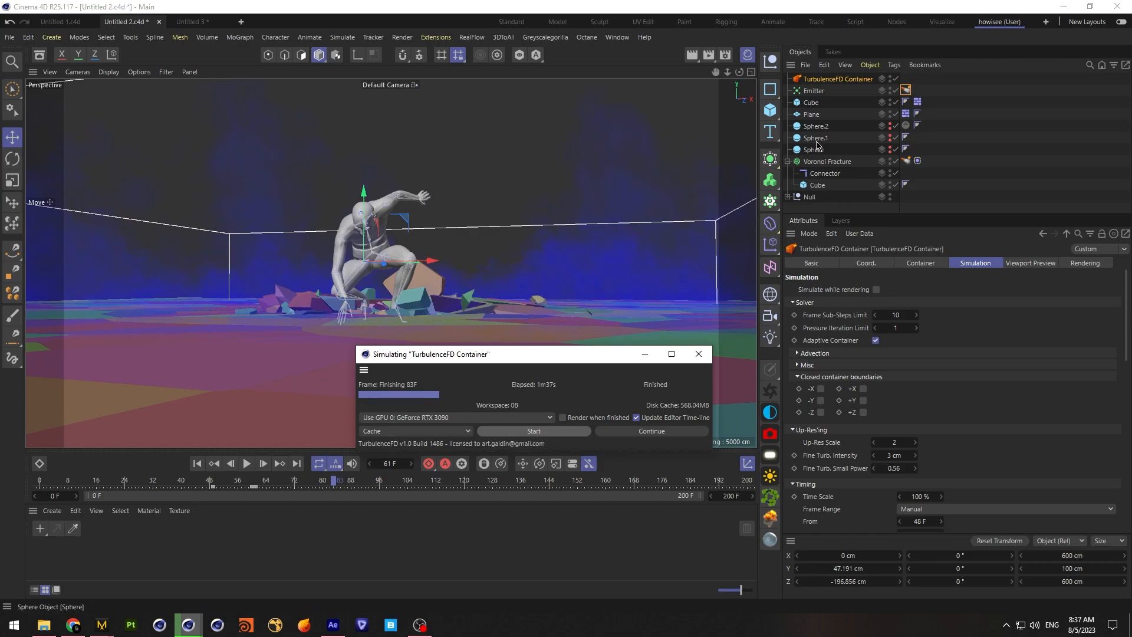
Enable Fill Object and set the radius to 1 cm on the Emitter's TurbulenceFD Emitter tag
left_click(906, 90)
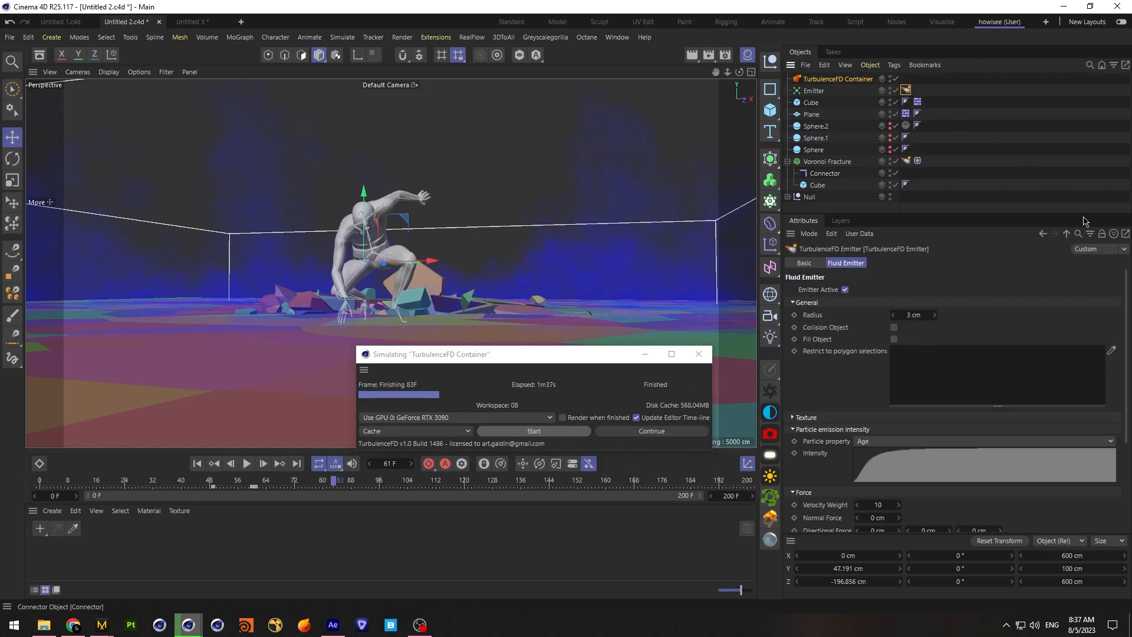
left_click(894, 338)
left_click(931, 316)
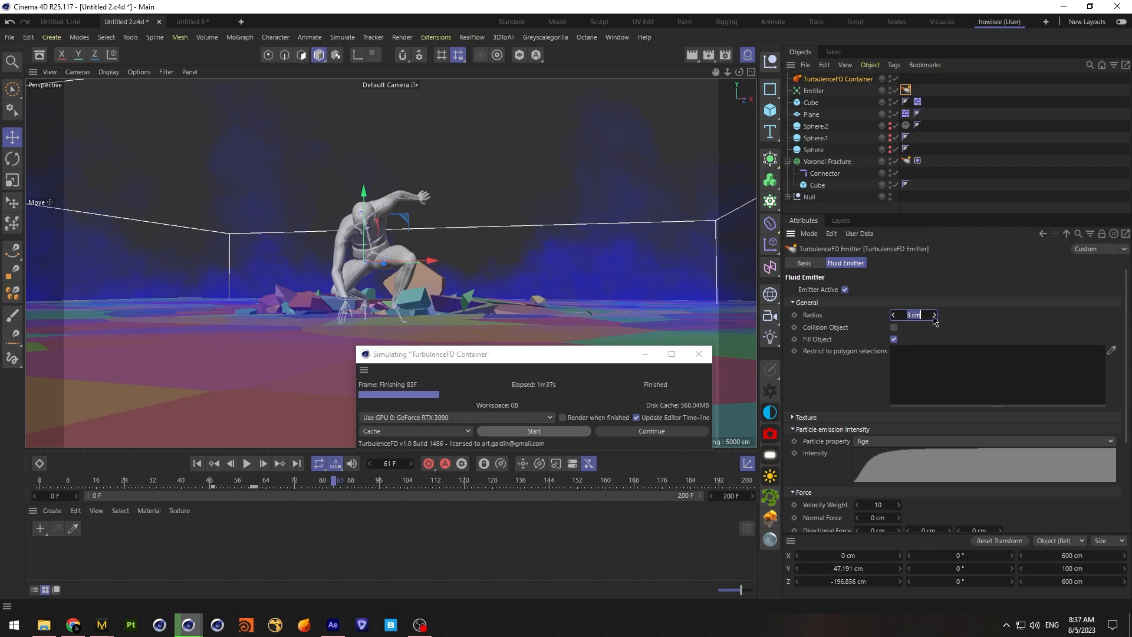
type("1")
key("Return")
Run a test simulation of the container from frame 0, overwriting the existing cache, and stop it once the smoke has developed
left_click(536, 435)
left_click(616, 307)
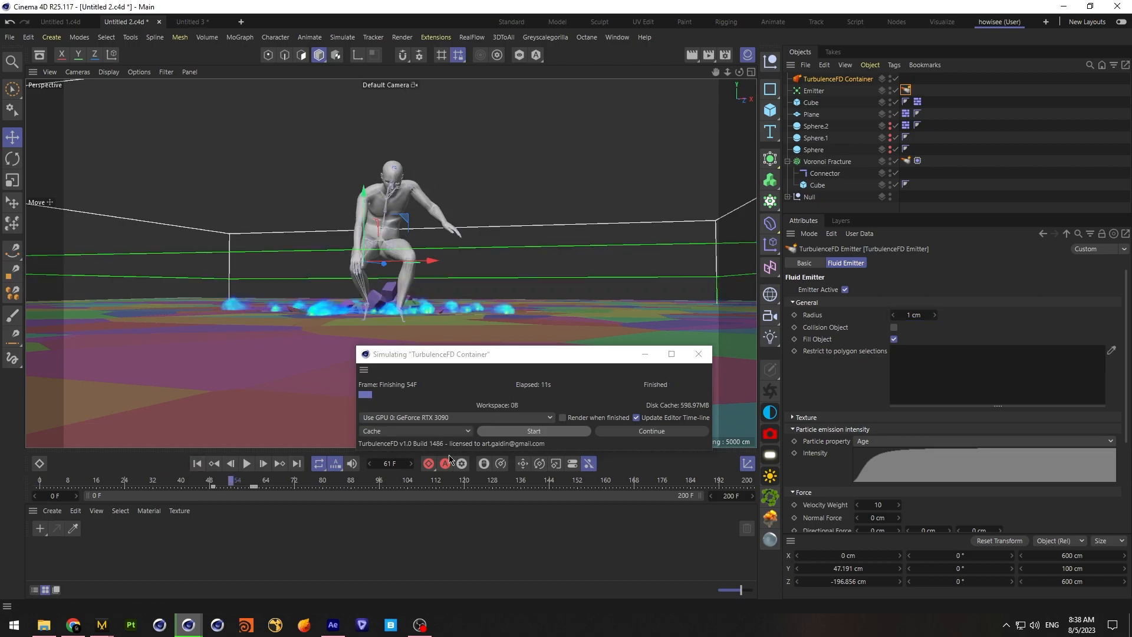
left_click(198, 463)
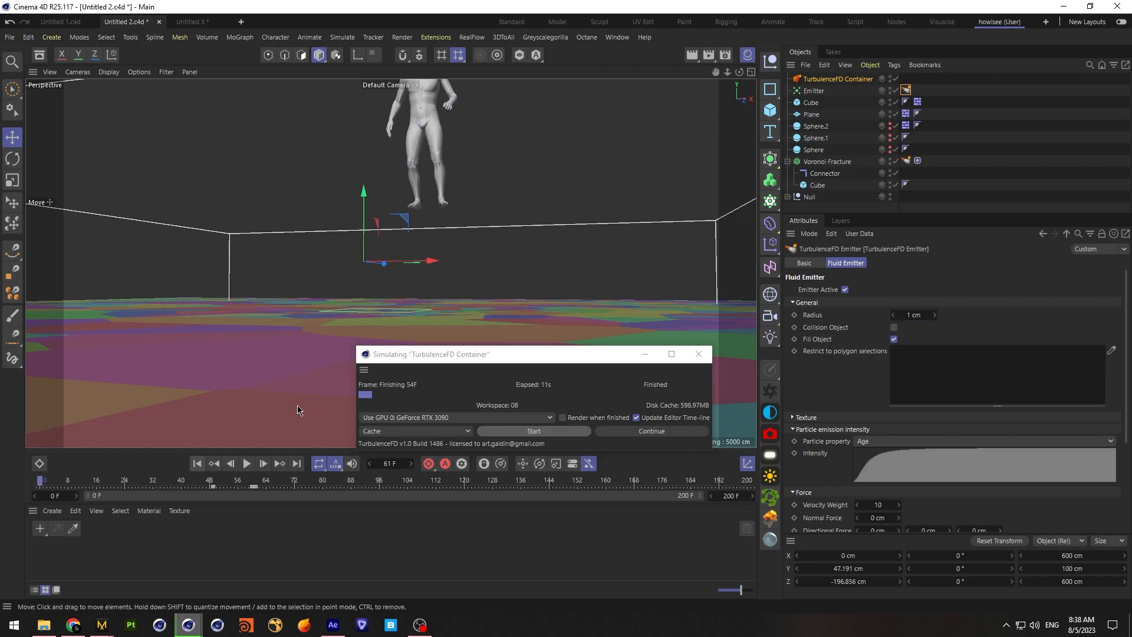
left_click(533, 431)
left_click(610, 308)
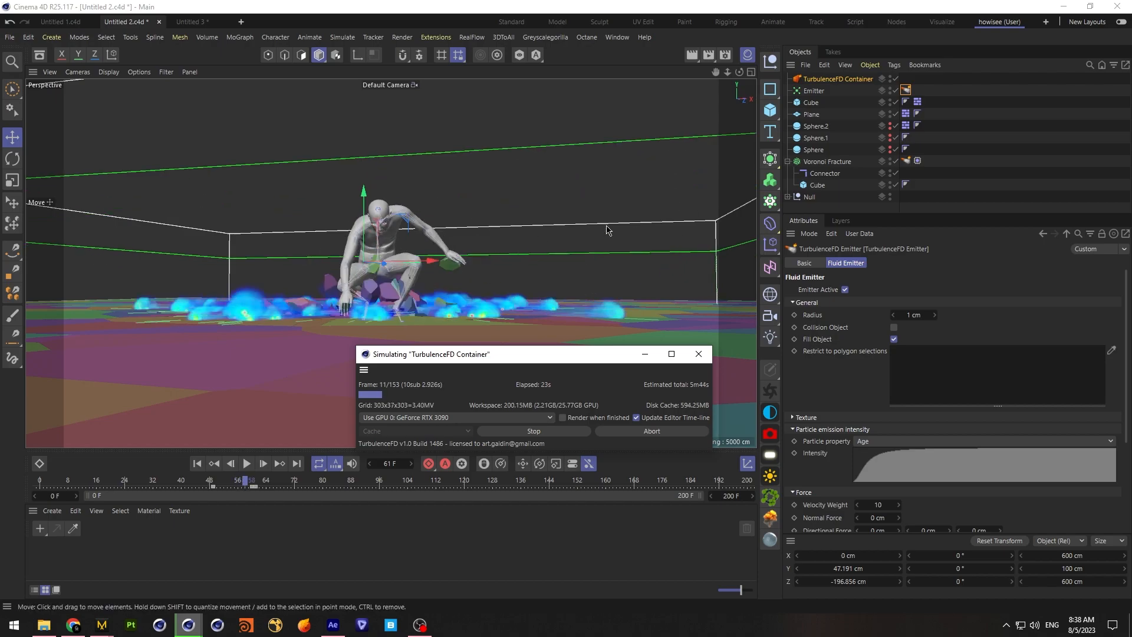
left_click(538, 432)
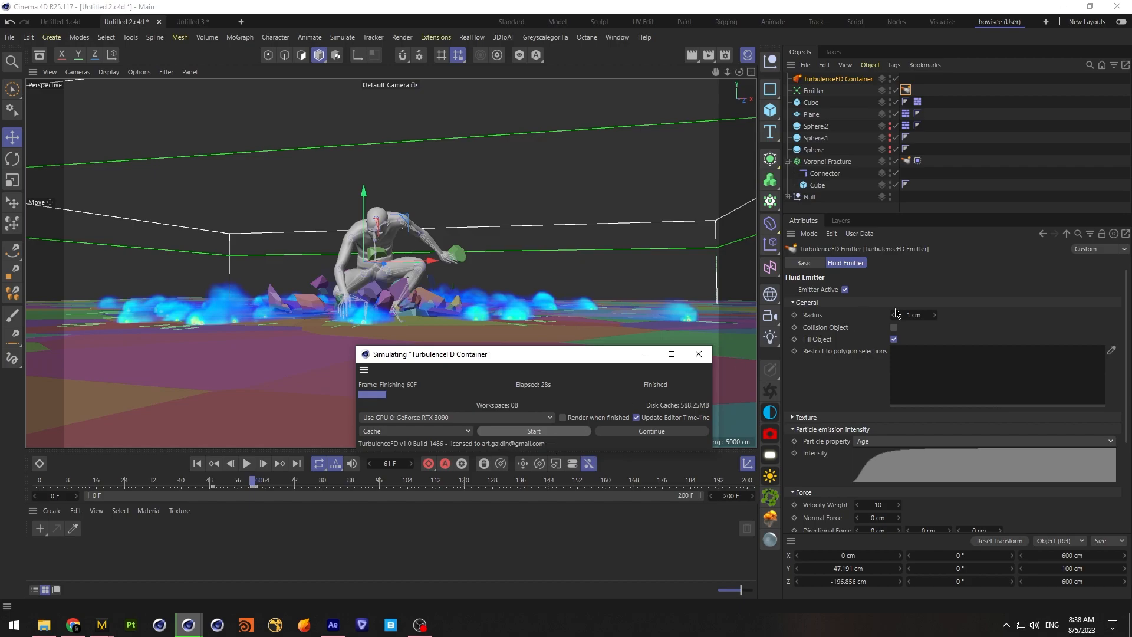
Set the fluid emitter radius to 3 cm and test the simulation from frame 0, overwriting the cache and stopping it early
left_click_drag(915, 315, 1033, 326)
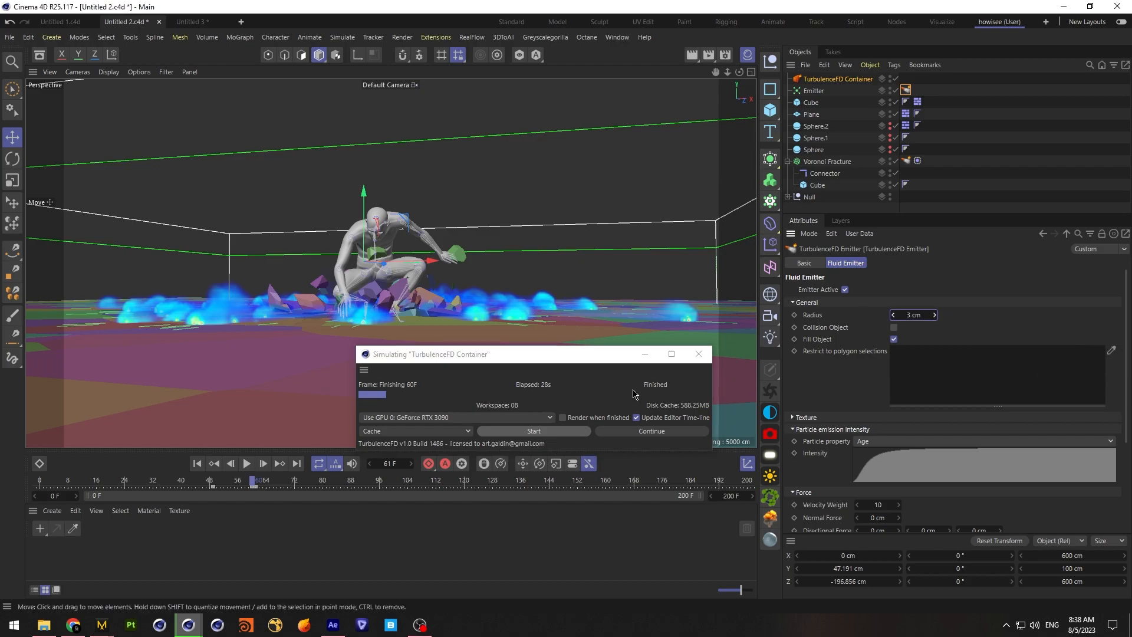
left_click(534, 430)
left_click(617, 309)
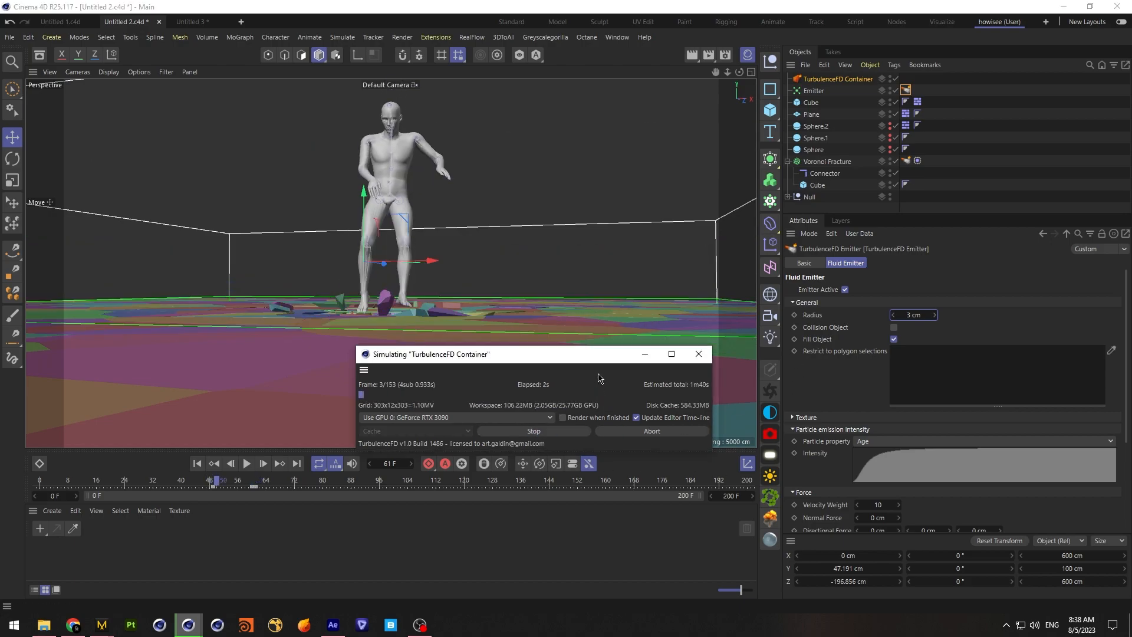
left_click(536, 435)
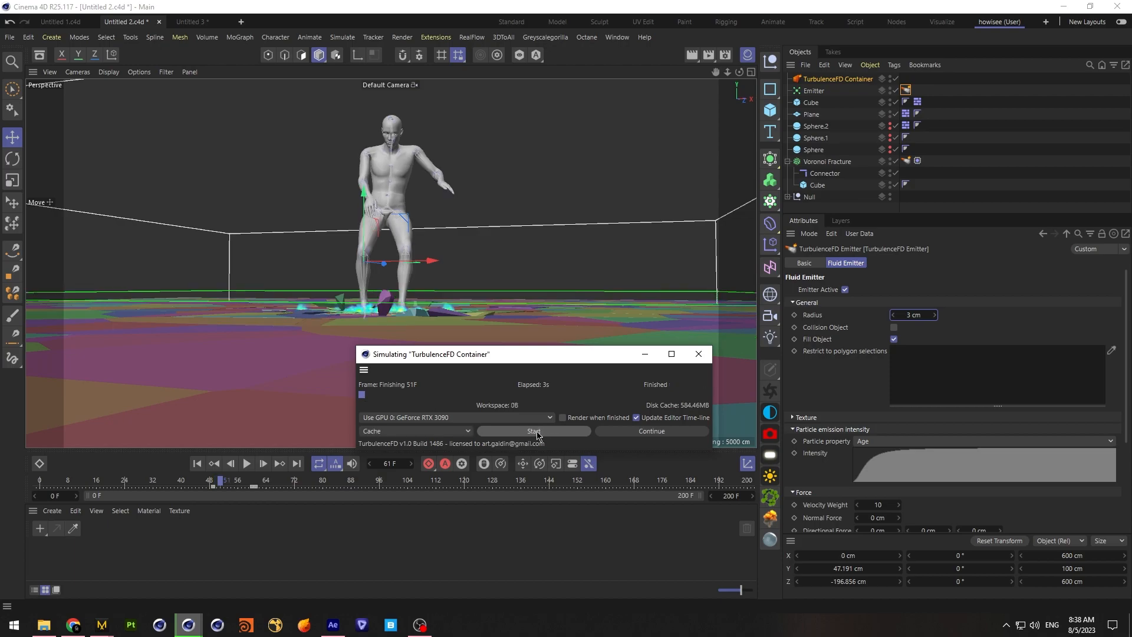
left_click(198, 464)
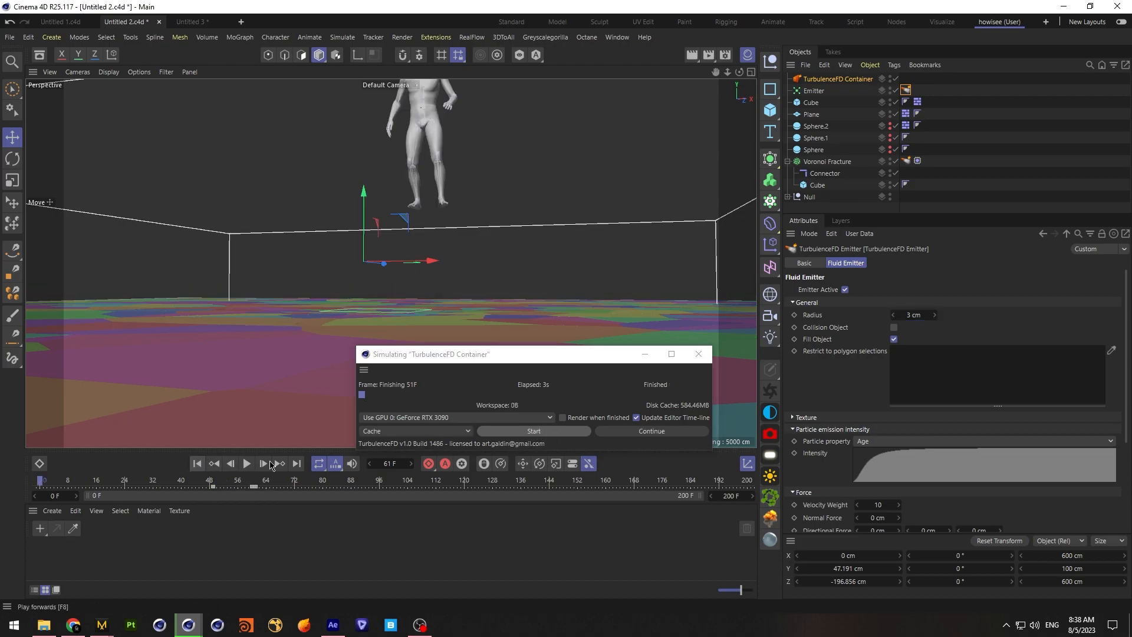
left_click(504, 434)
left_click(614, 307)
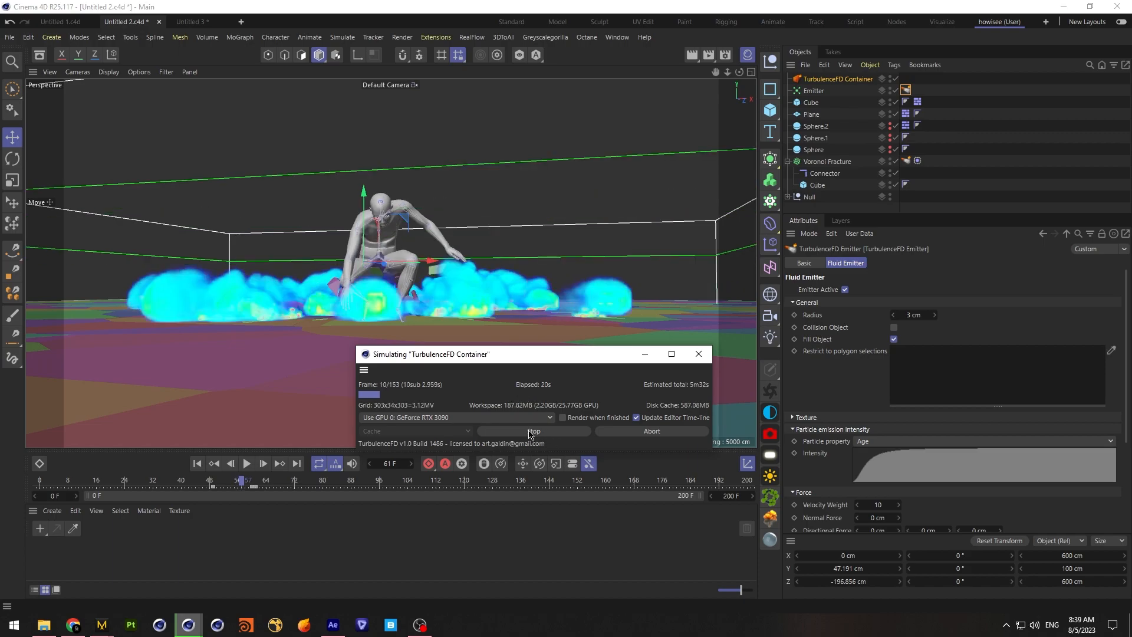
left_click(530, 432)
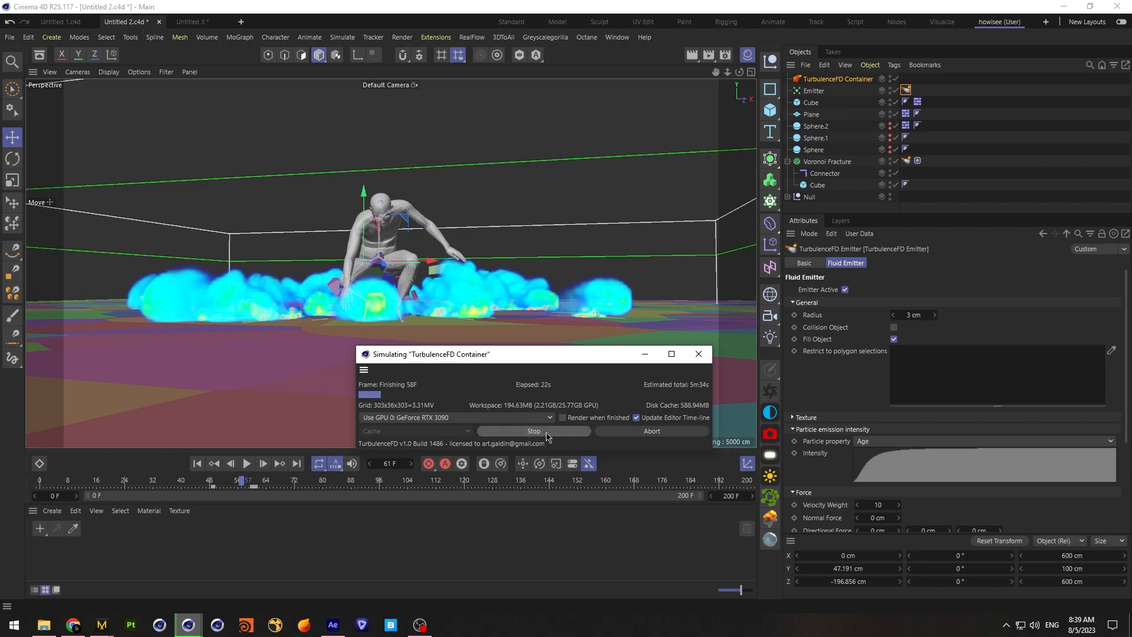
Set the particle Emitter's speed variation to 30 %
left_click(814, 91)
left_click(878, 419)
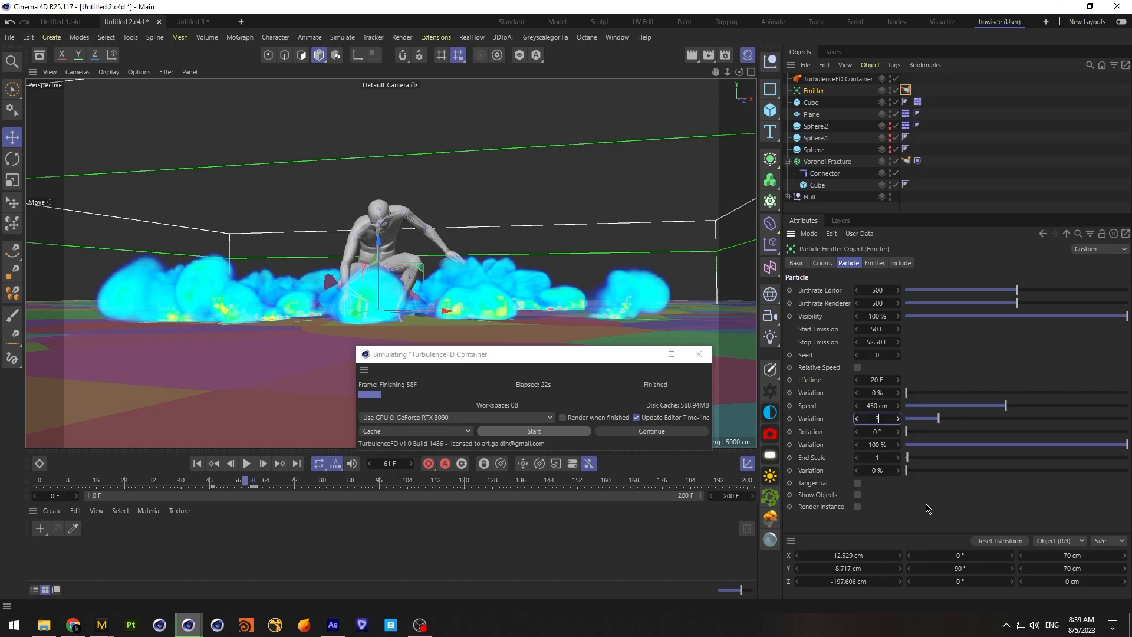
left_click(874, 264)
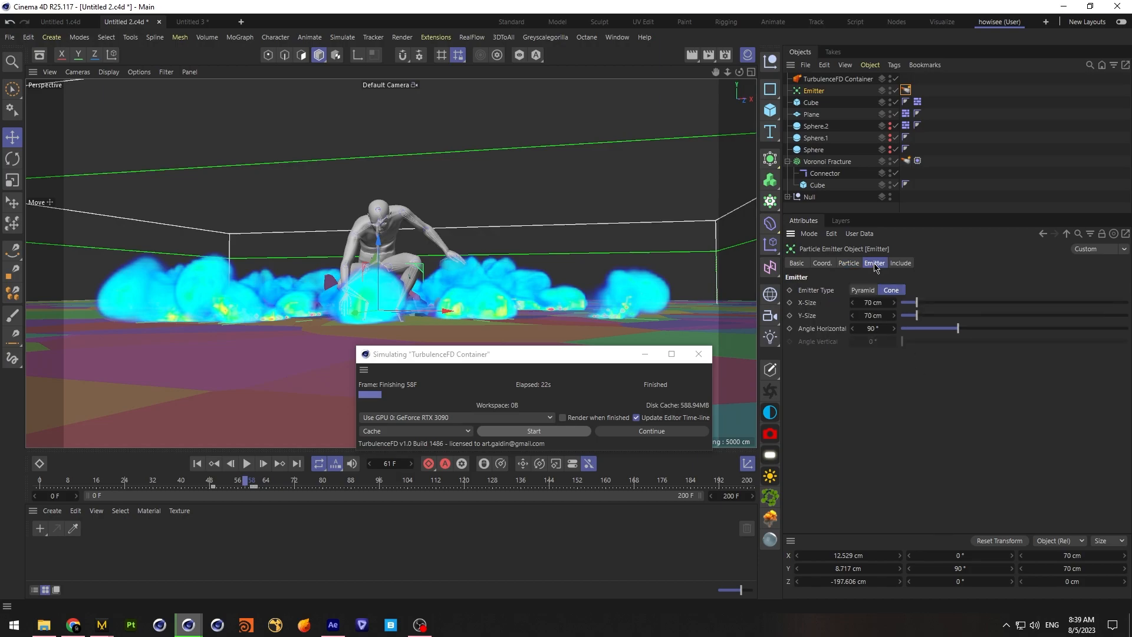
left_click(849, 264)
Try horizontal angles of 87° and 88° on the cone emitter, and set the angle to 92°
left_click(871, 263)
double_click(877, 328)
type("87")
key("Return")
double_click(875, 326)
type("88")
key("Return")
double_click(876, 328)
type("92")
Set the particle lifetime variation to 15 % and rerun the cached simulation from the start, overwriting the cache
left_click(848, 263)
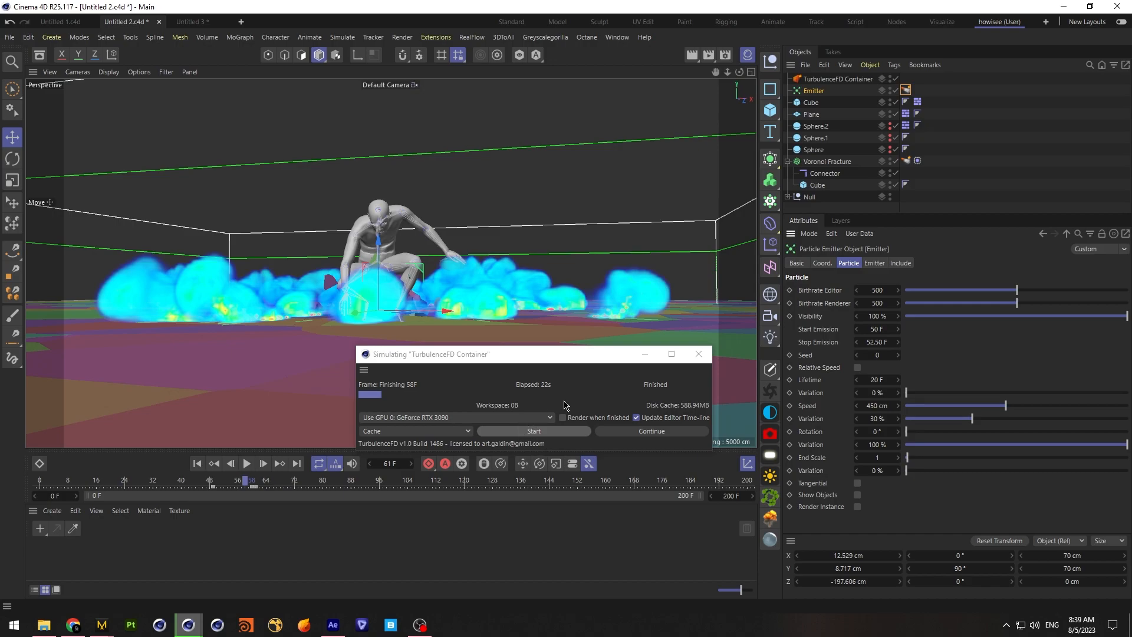
left_click(941, 393)
left_click(533, 431)
left_click(616, 307)
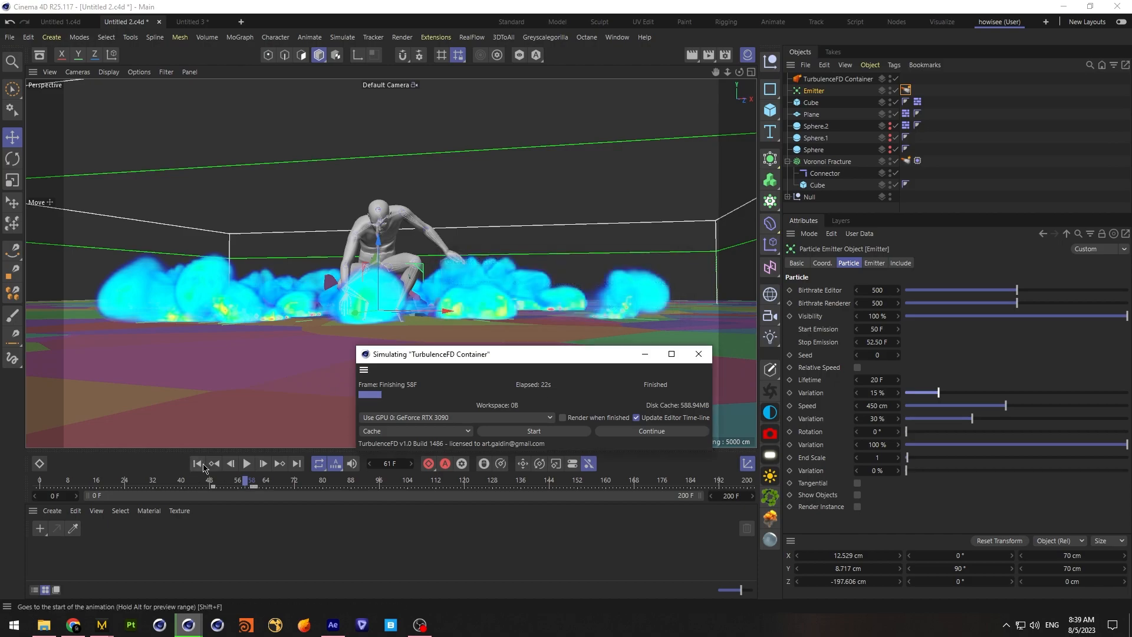
left_click(613, 307)
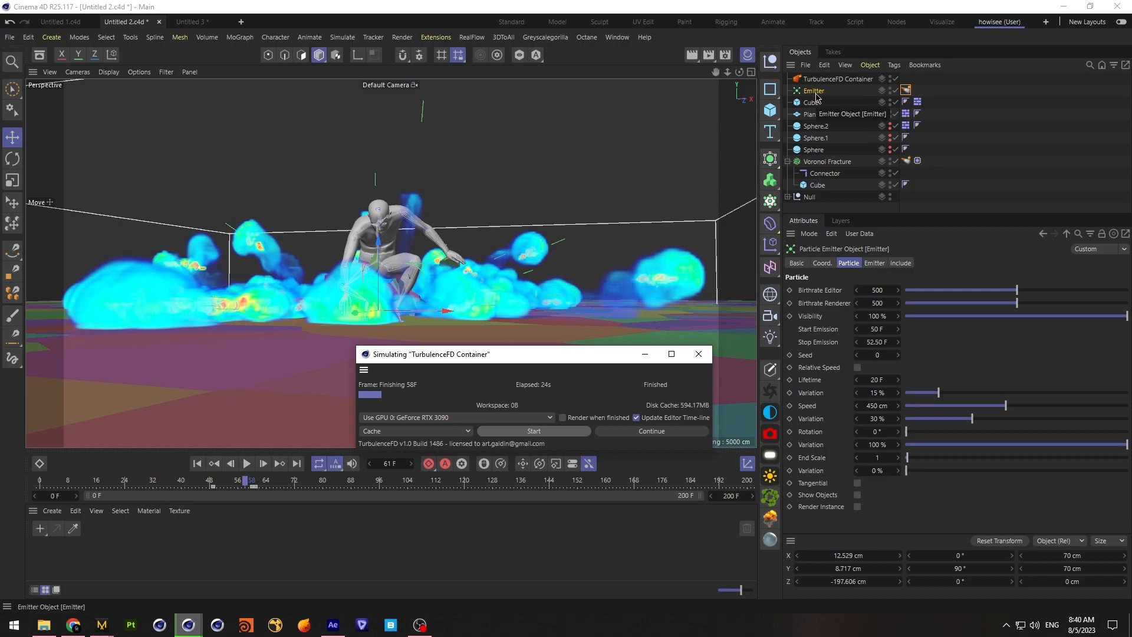
Readjust the cone emitter's horizontal angle to change how far the particles spread vertically
left_click(874, 263)
left_click_drag(878, 326, 884, 326)
left_click(848, 263)
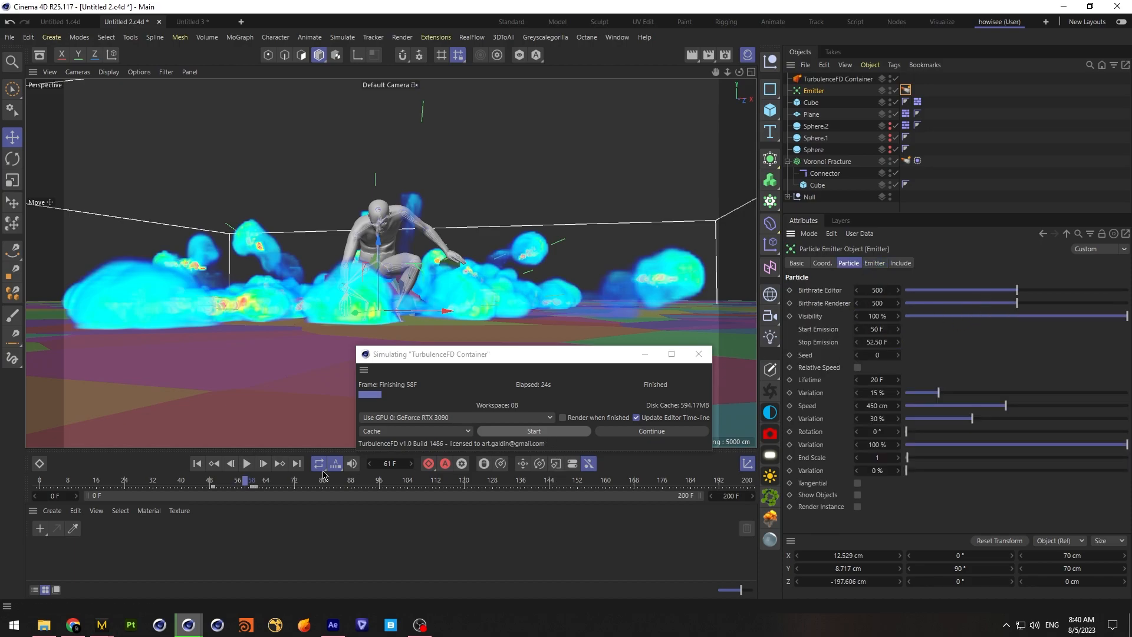
Rerun the simulation from frame 0 with the adjusted emitter angle, overwriting the cache, and stop it after the burst
left_click(197, 463)
left_click(494, 432)
left_click(610, 308)
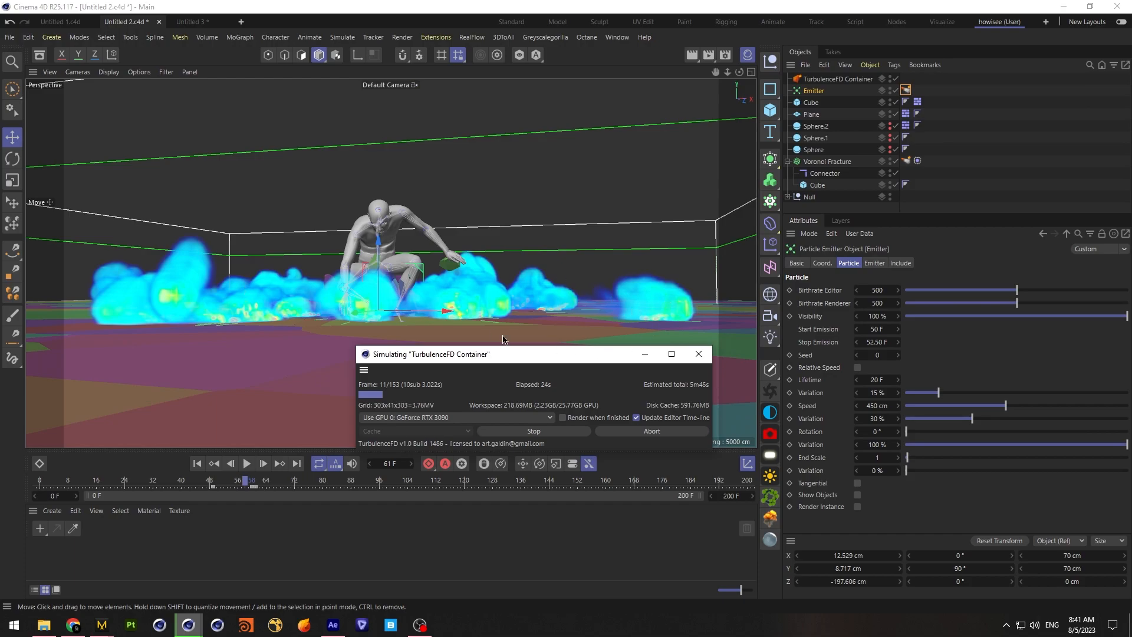
left_click(556, 431)
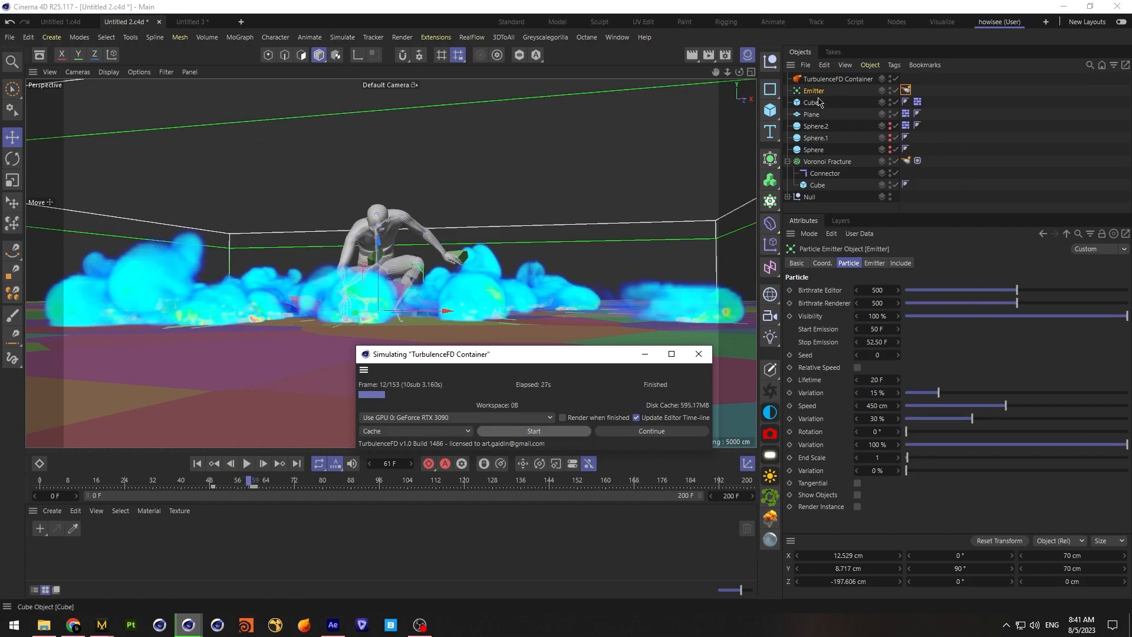
Set the fluid emitter radius to 2 cm and disable Fill Object on the Emitter's TurbulenceFD tag
left_click(906, 90)
left_click(927, 316)
type("2")
left_click(894, 339)
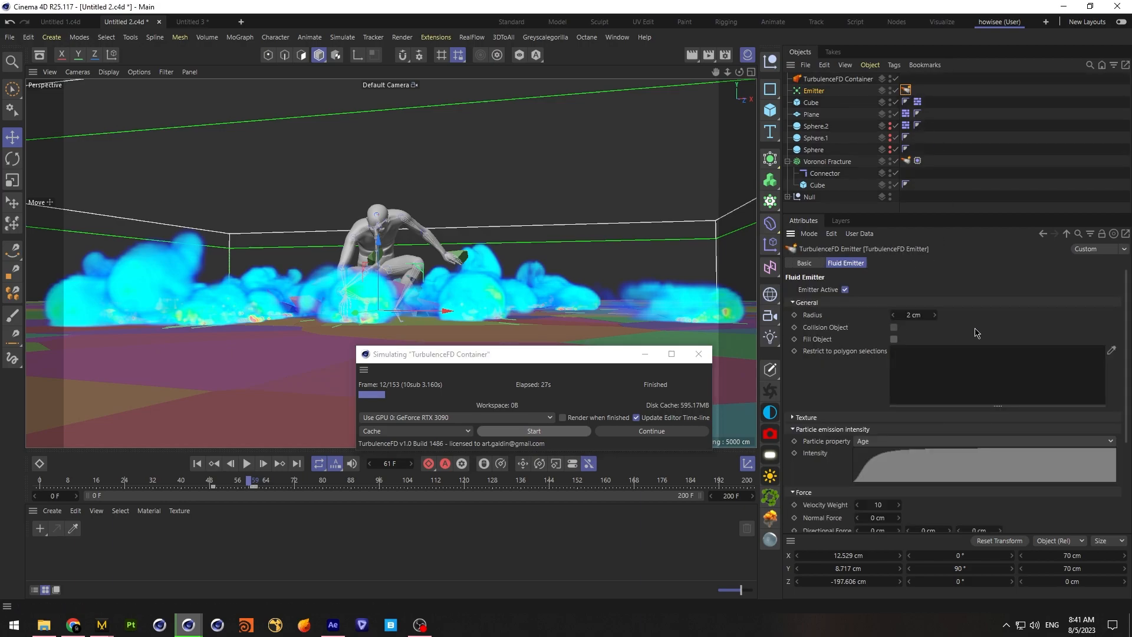
Restart the TurbulenceFD simulation from frame 0 with the 2 cm radius, overwriting the existing cache
left_click(509, 429)
left_click(614, 310)
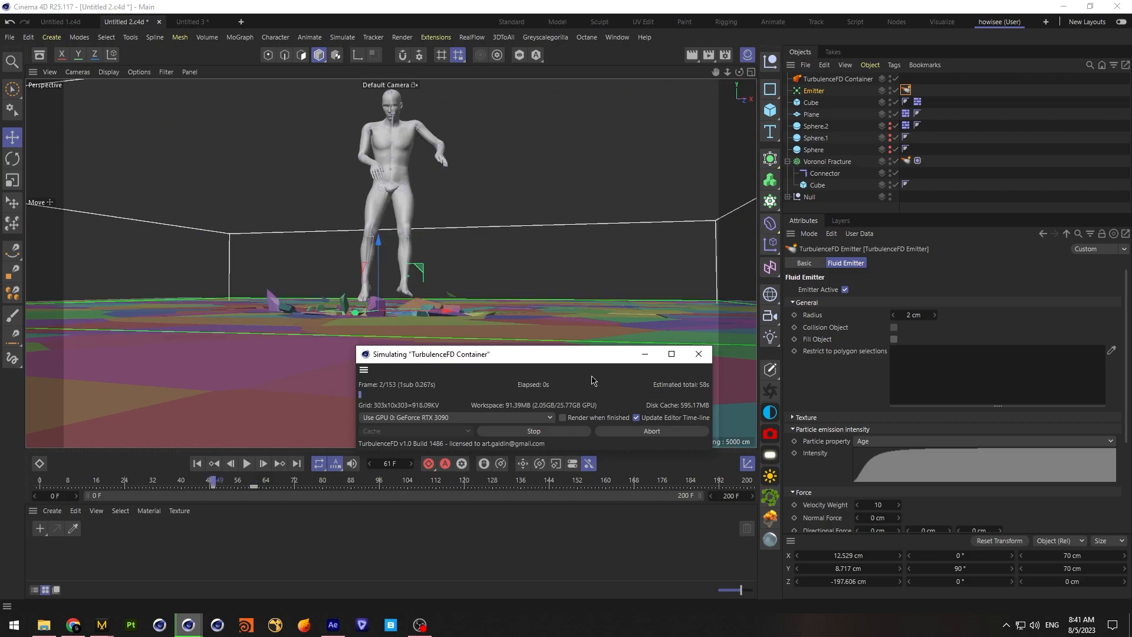
left_click(540, 432)
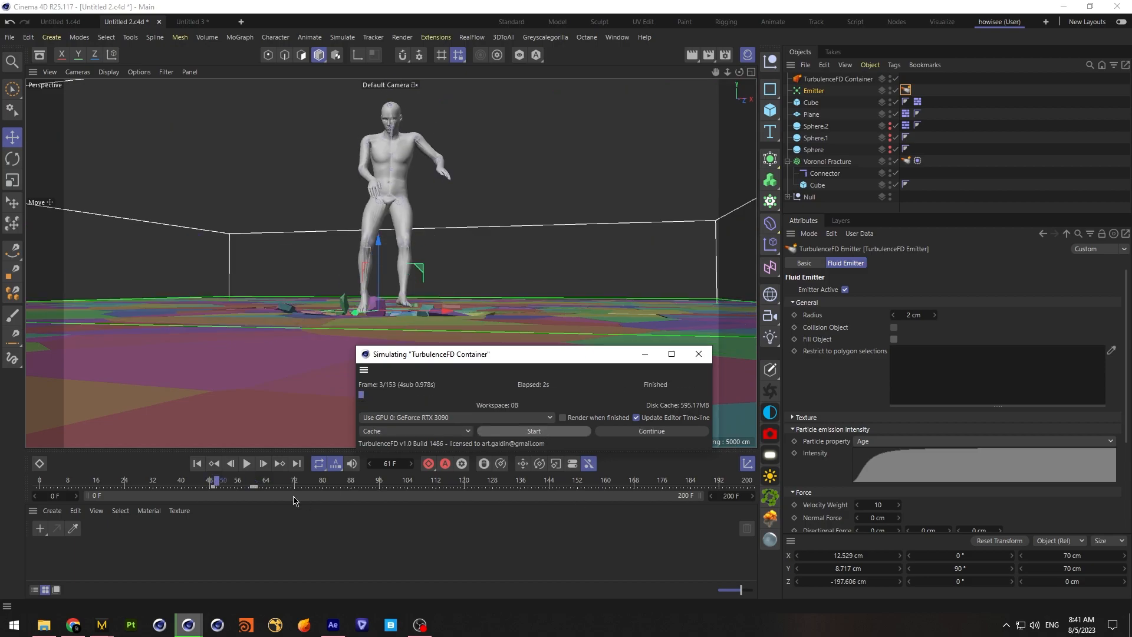
left_click(533, 431)
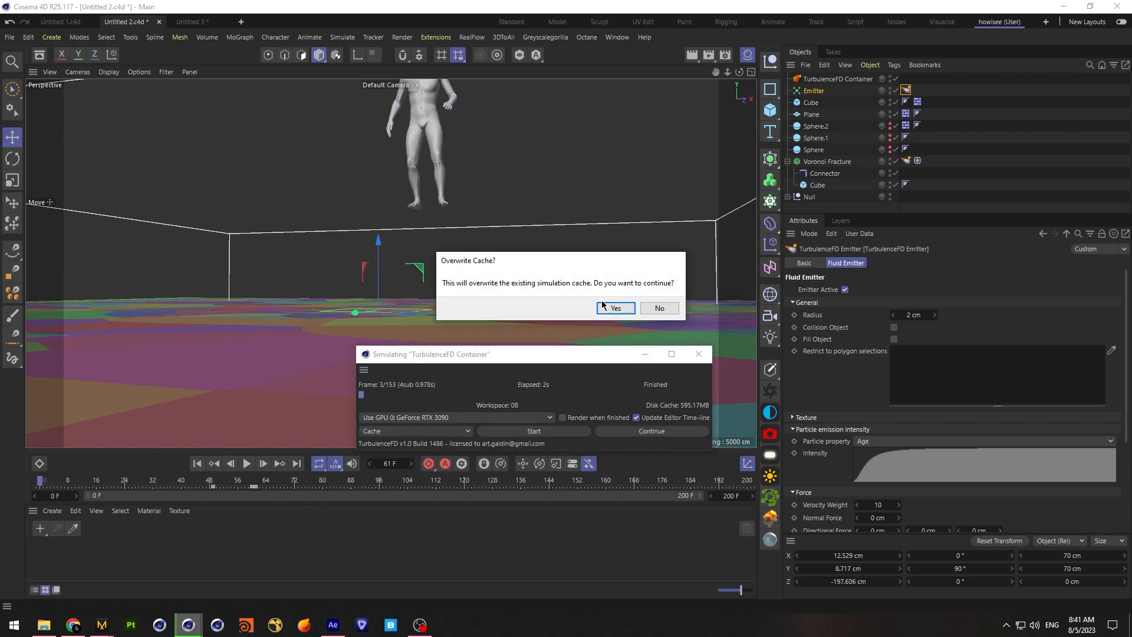
left_click(613, 308)
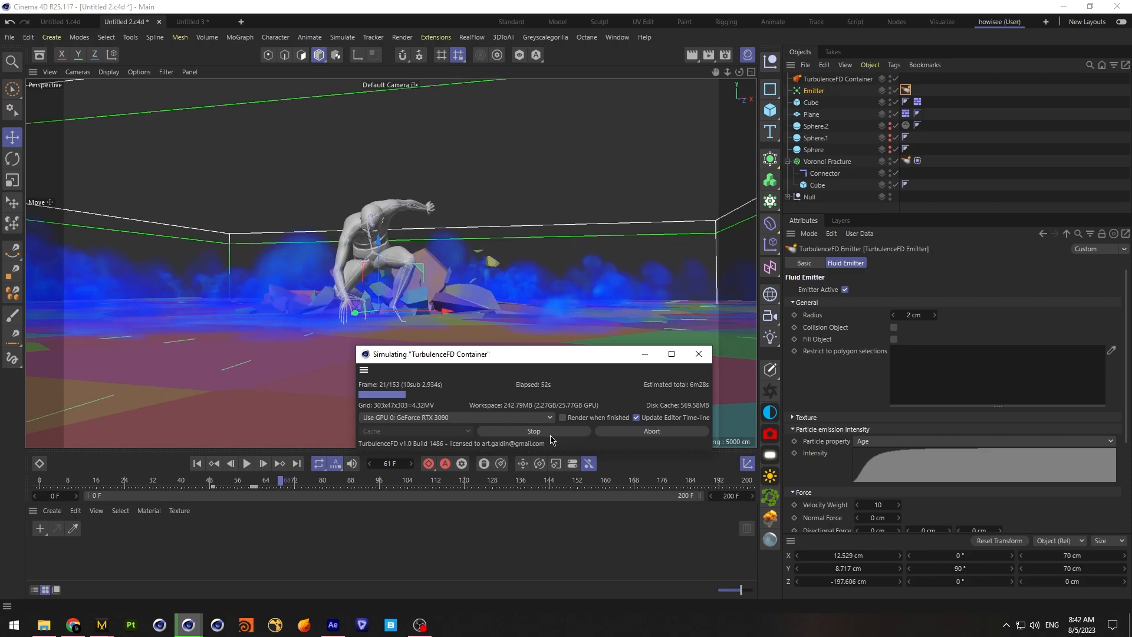
Switch to After Effects, scrub the finished landing animation to examine its smoke, and return to Cinema 4D
left_click(333, 625)
left_click_drag(497, 459, 816, 476)
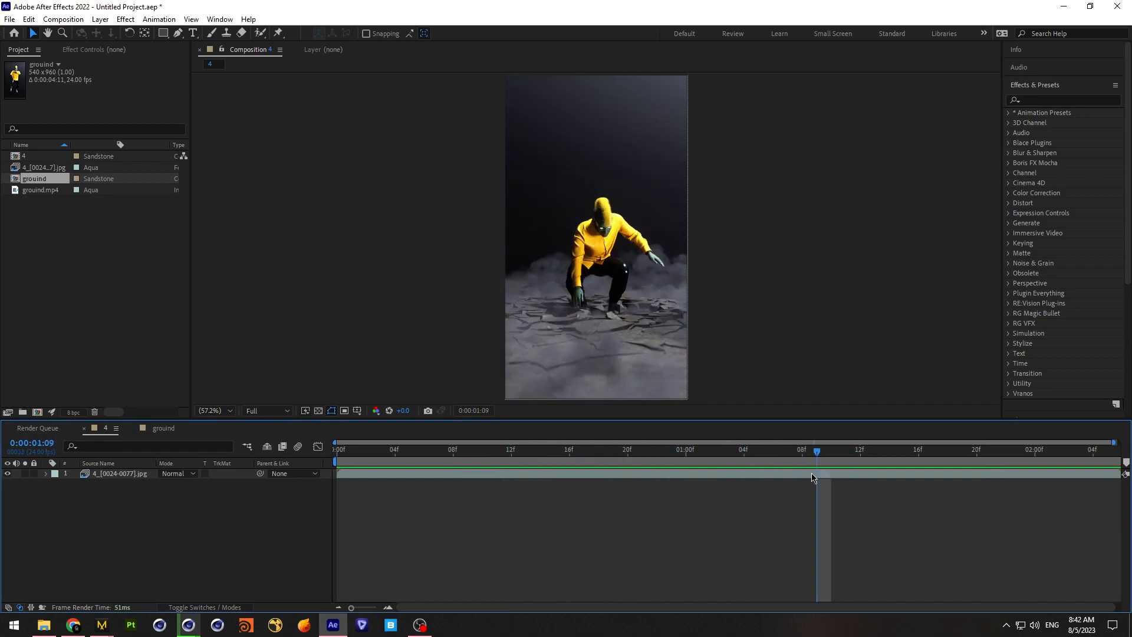
left_click(1065, 10)
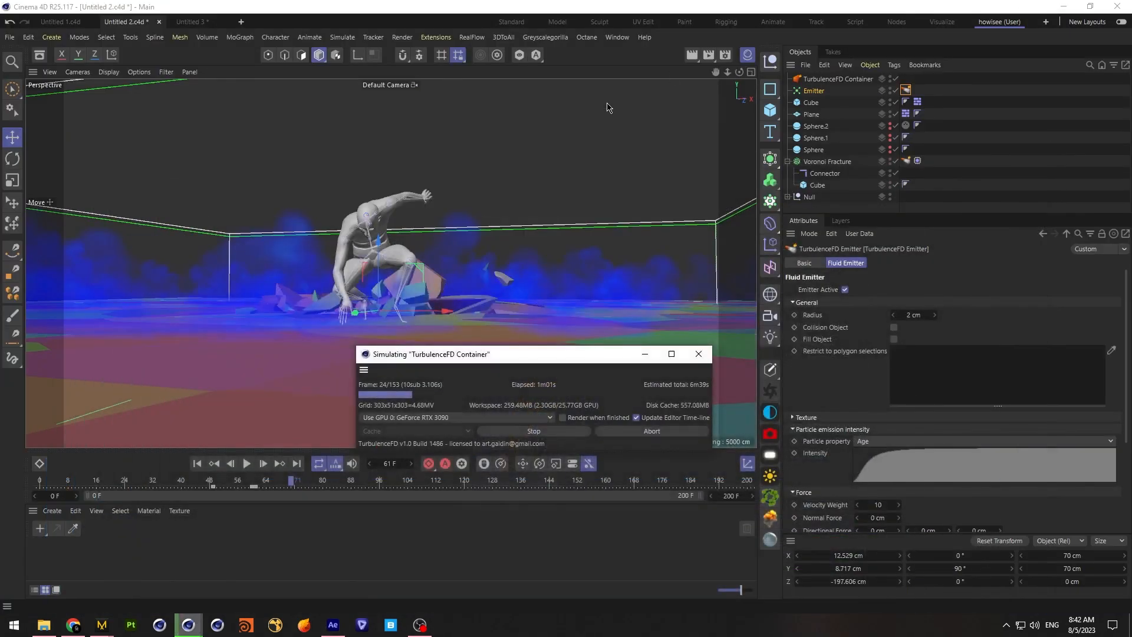
Stop the smoke simulation, close its window and save the project
left_click(528, 432)
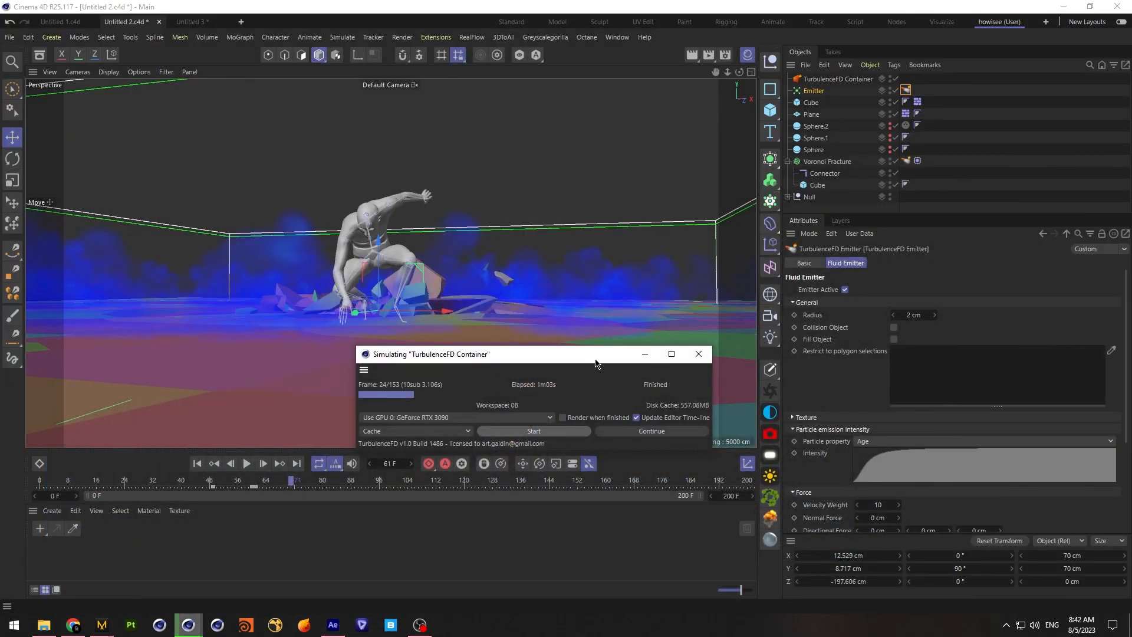
left_click_drag(595, 360, 463, 346)
left_click(567, 340)
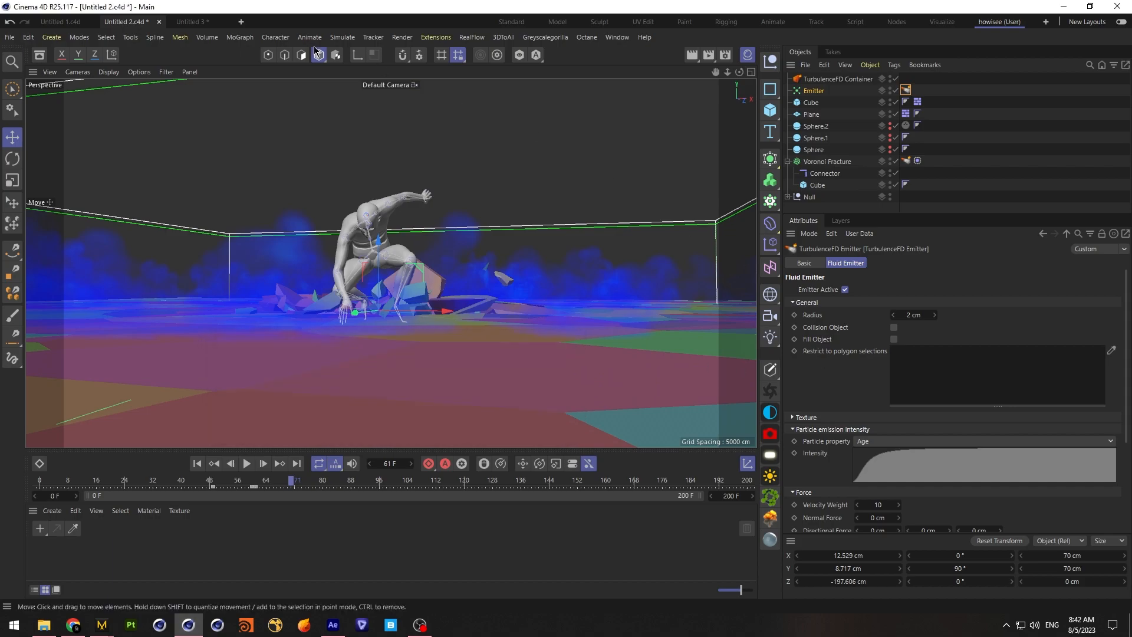
left_click(10, 37)
left_click(33, 156)
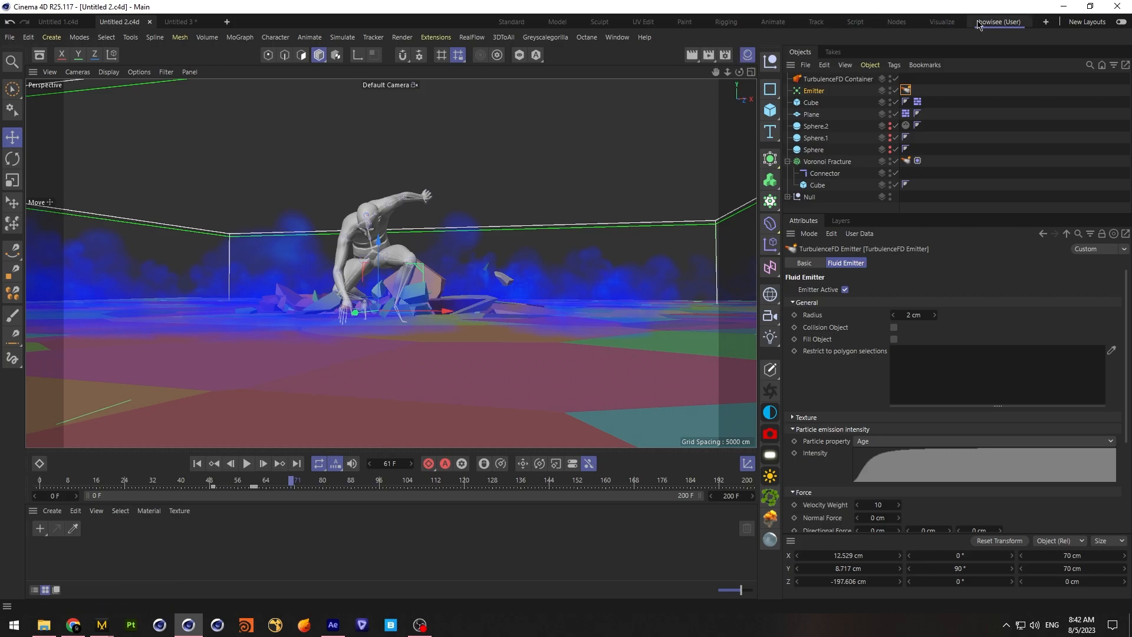
Open the Octane Live Viewer and set the render kernel to Path tracing in the Octane settings
left_click(617, 37)
left_click(586, 37)
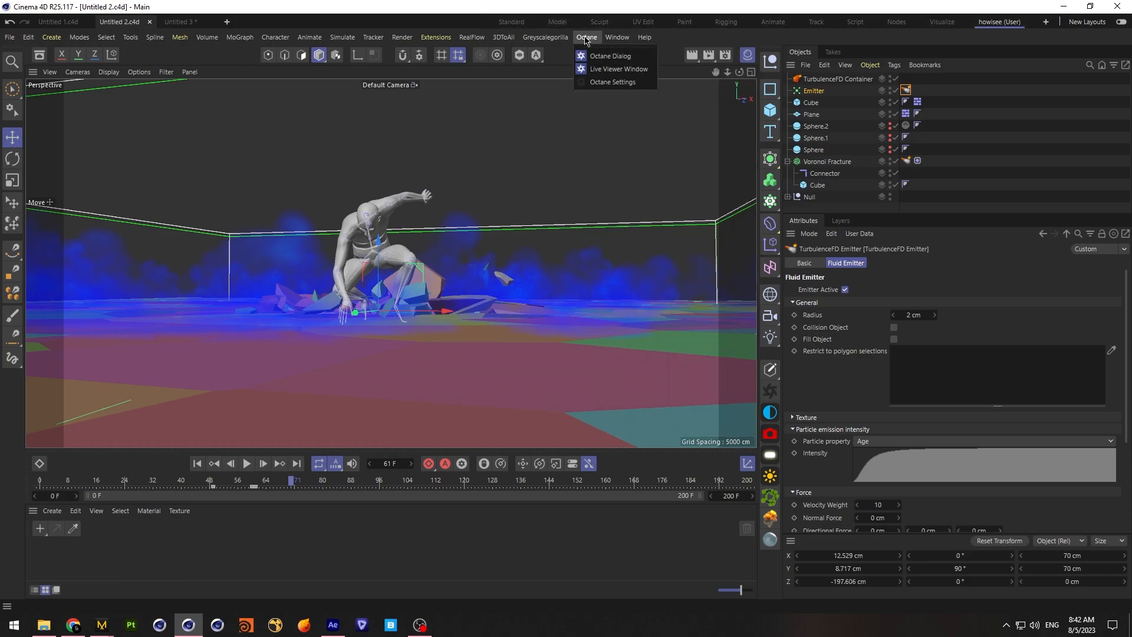
left_click(600, 69)
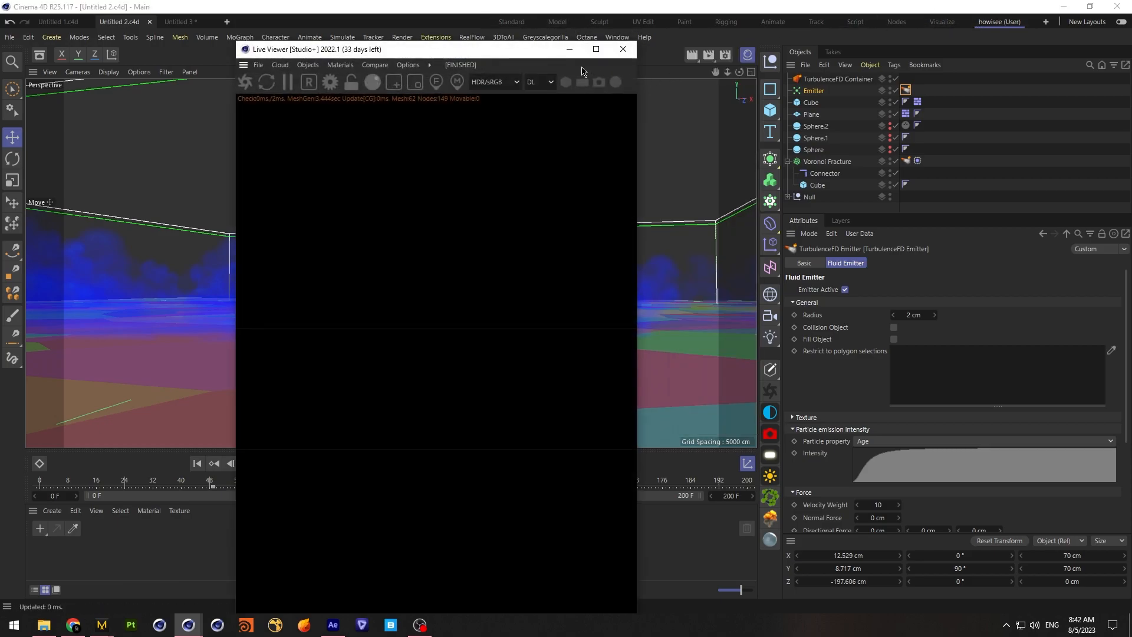
left_click(329, 83)
left_click(60, 25)
left_click(61, 82)
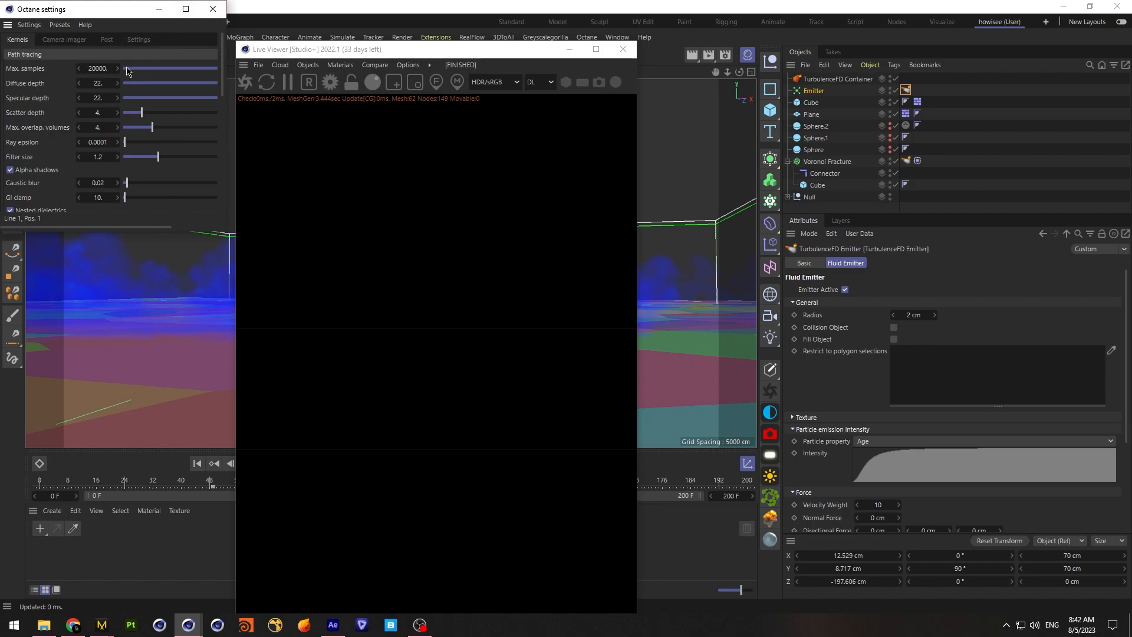
left_click(213, 9)
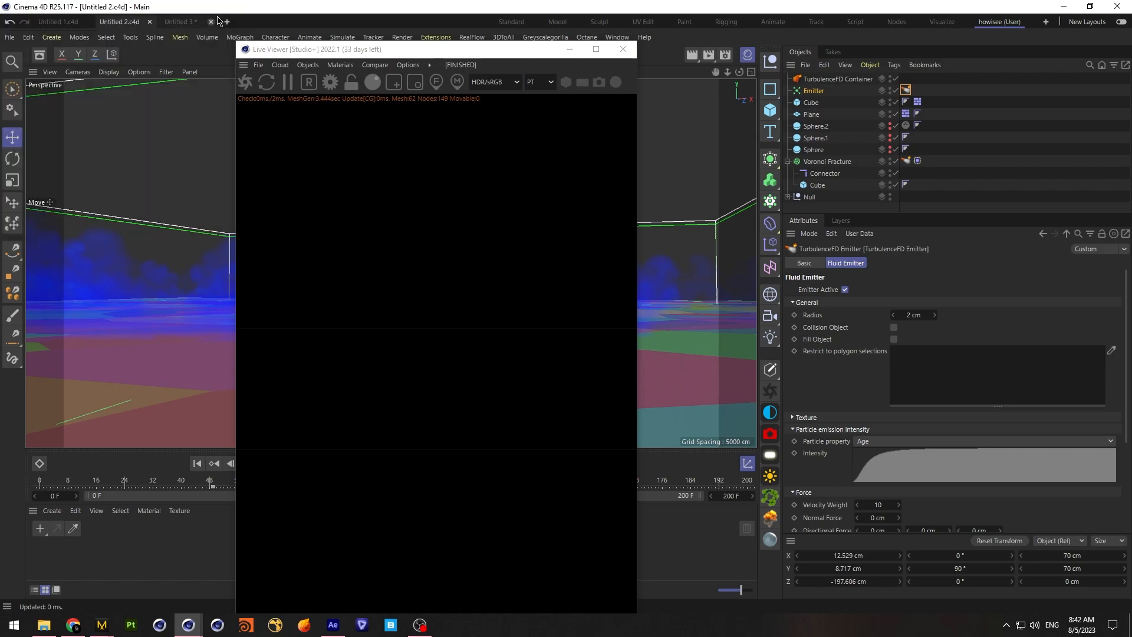
Add an Octane HDRI environment and set its type to Visible environment
left_click(308, 64)
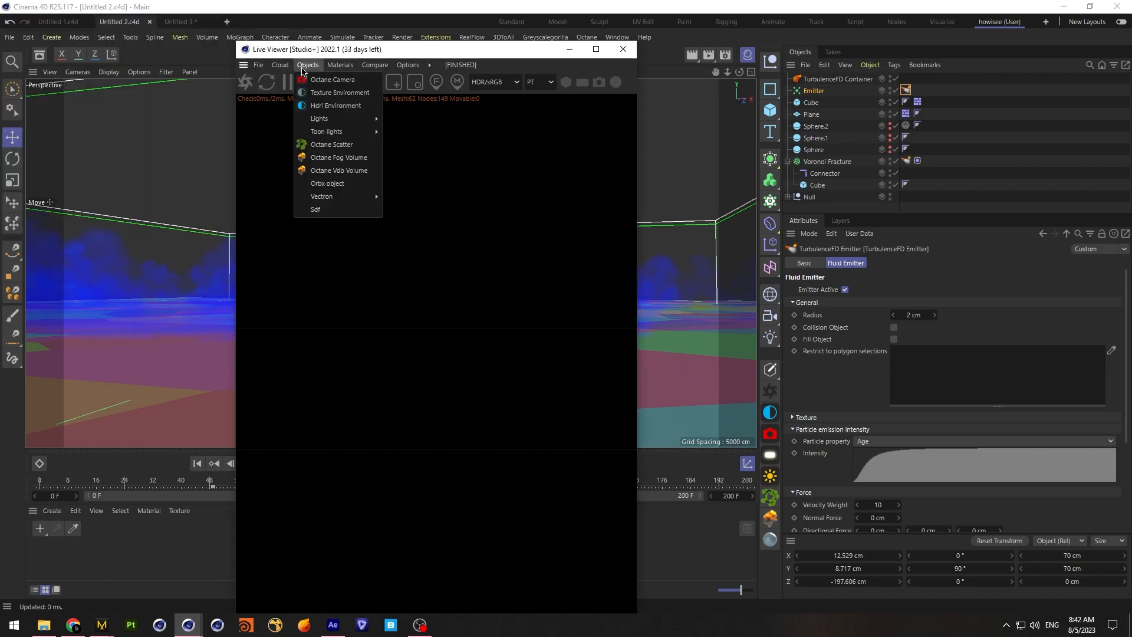
left_click(330, 109)
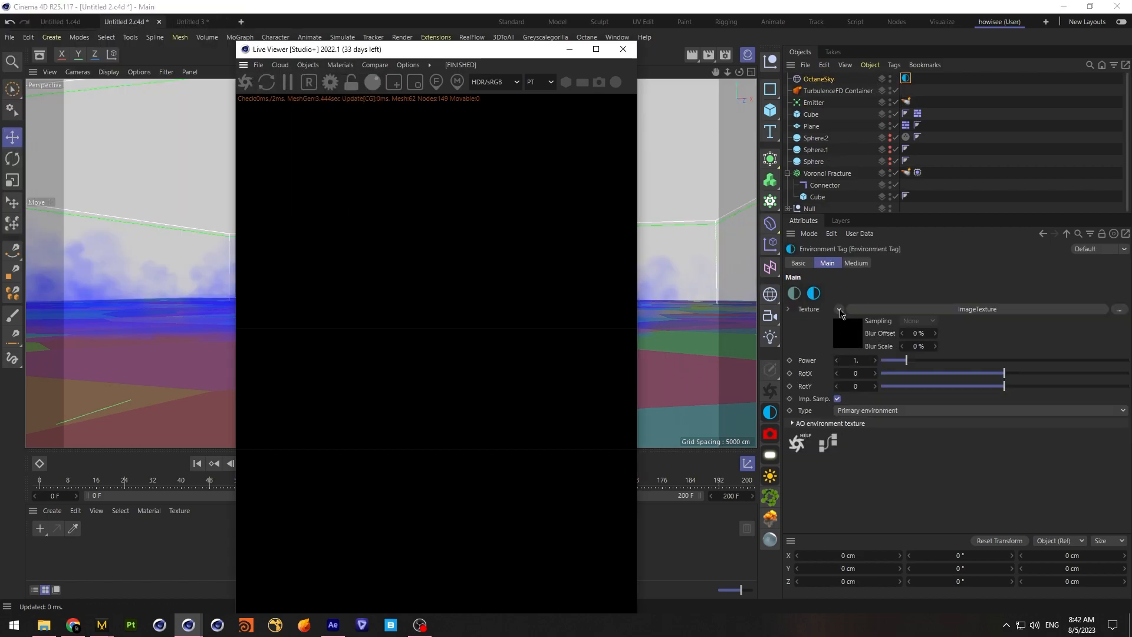
left_click_drag(933, 215, 915, 259)
left_click(851, 455)
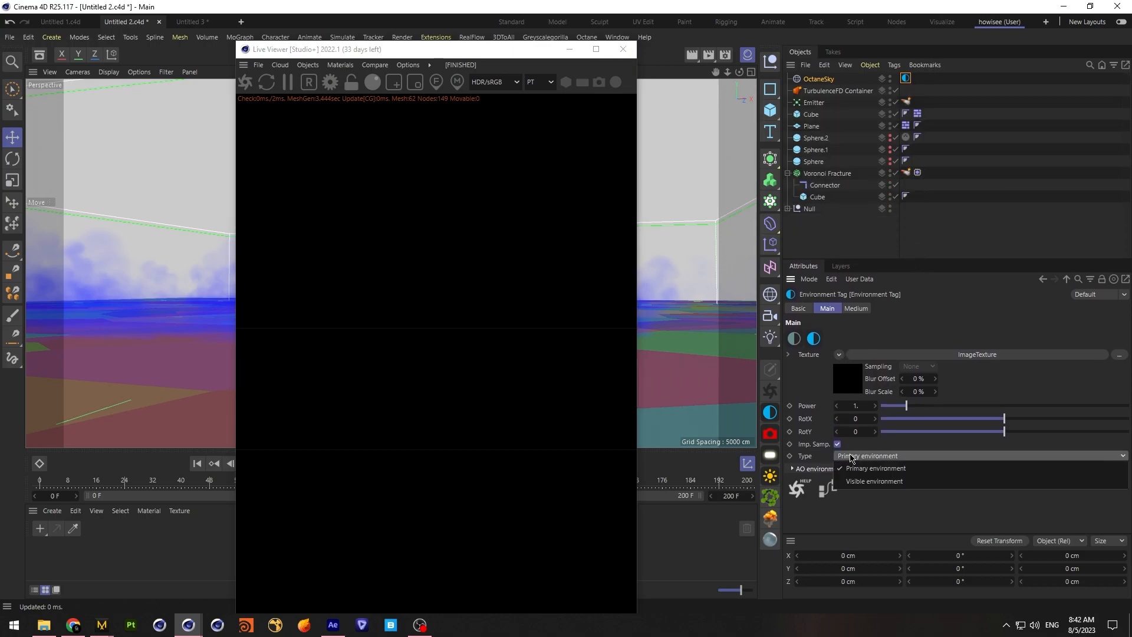
left_click(881, 488)
Add a second HDRI environment and give it an HDRI Link Plus tag
left_click(307, 65)
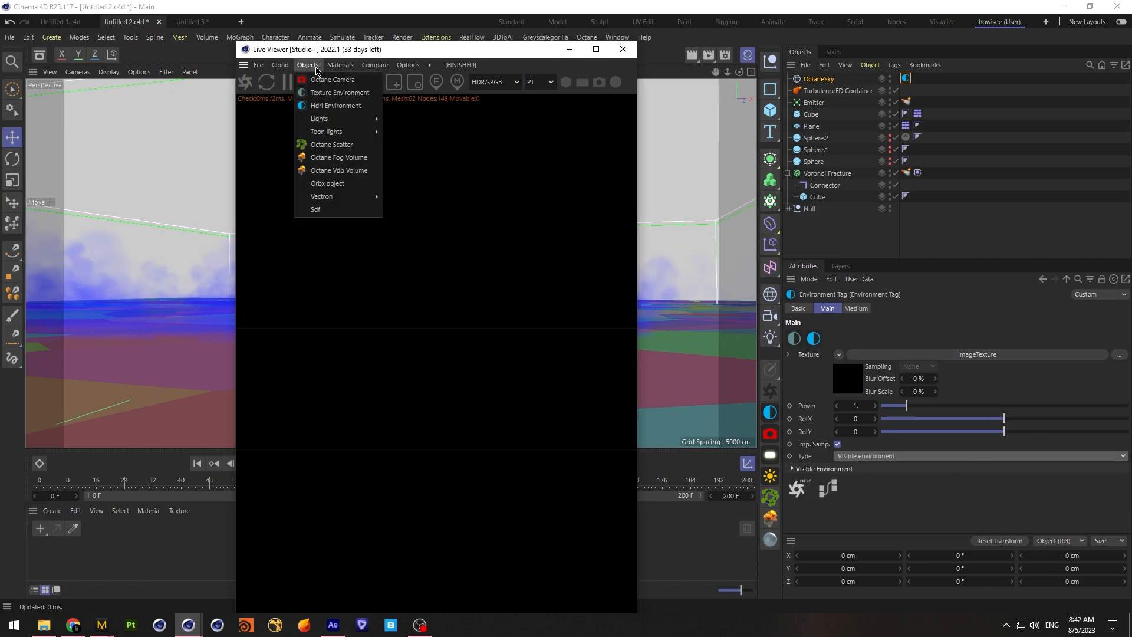
left_click(328, 107)
right_click(827, 83)
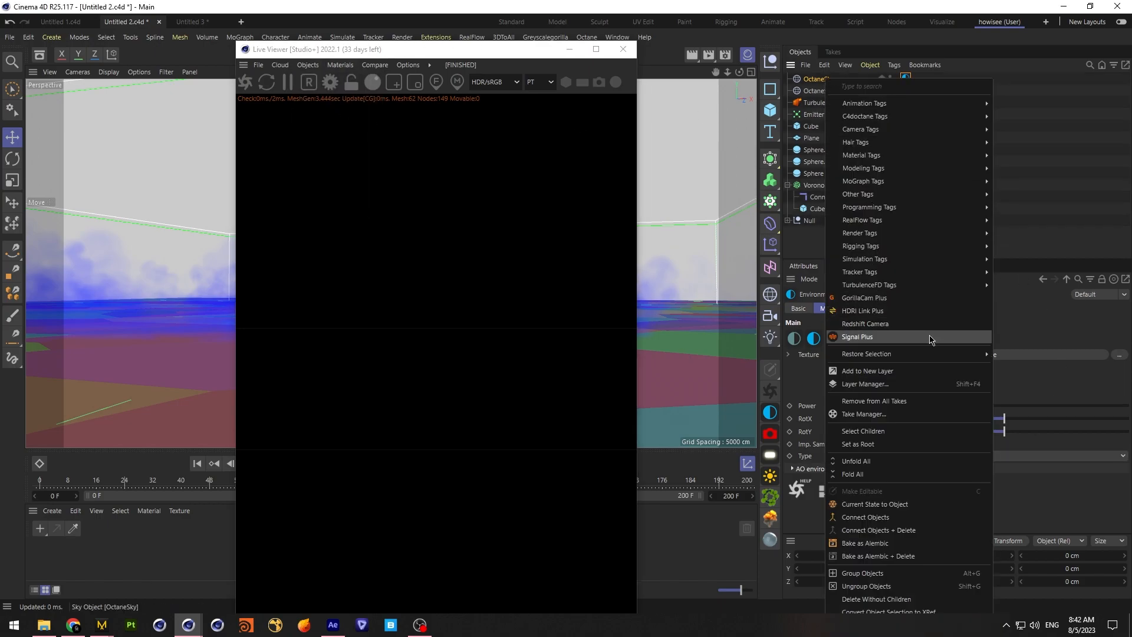
left_click(927, 312)
Browse the HDRIs in the Plus Library from the new sky's HDRI Link Plus tag and start the live render
left_click(917, 78)
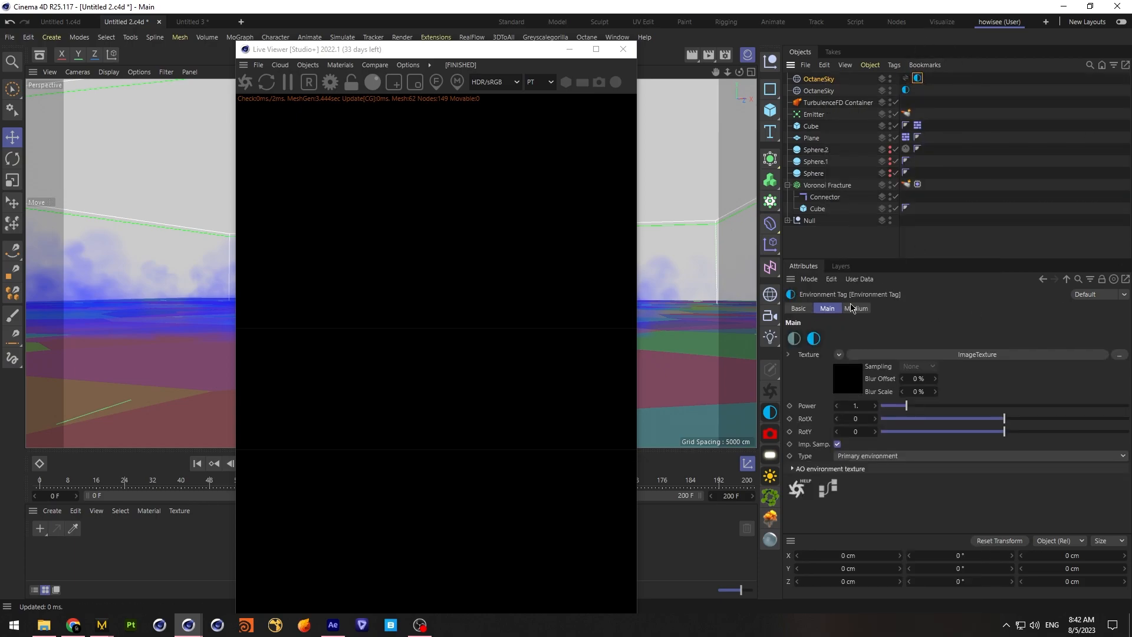
left_click(905, 78)
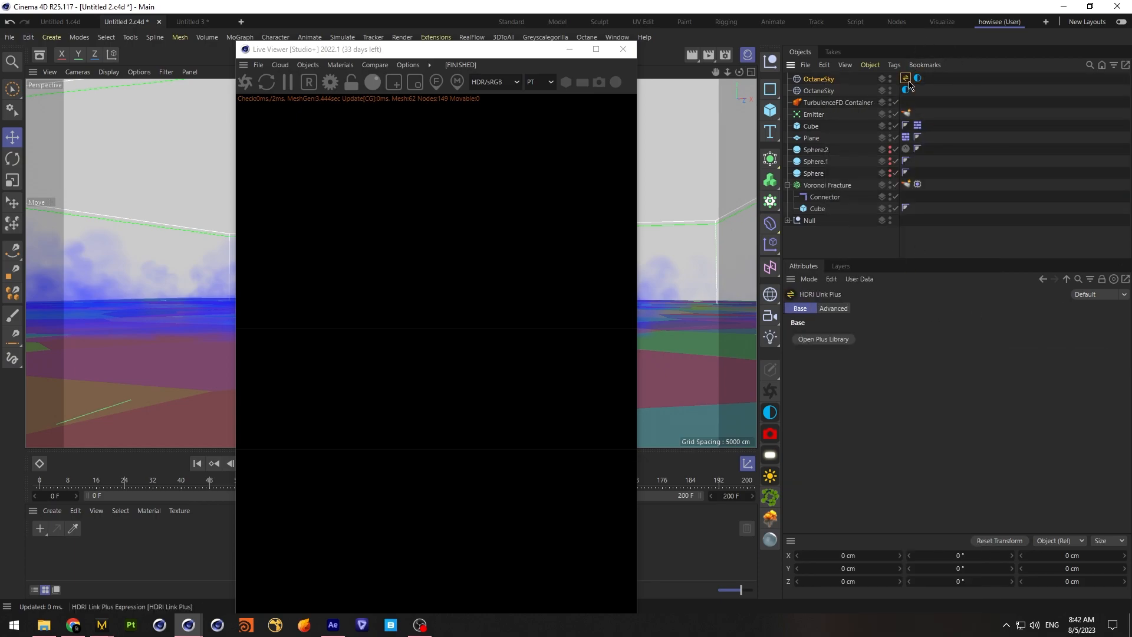
left_click(841, 342)
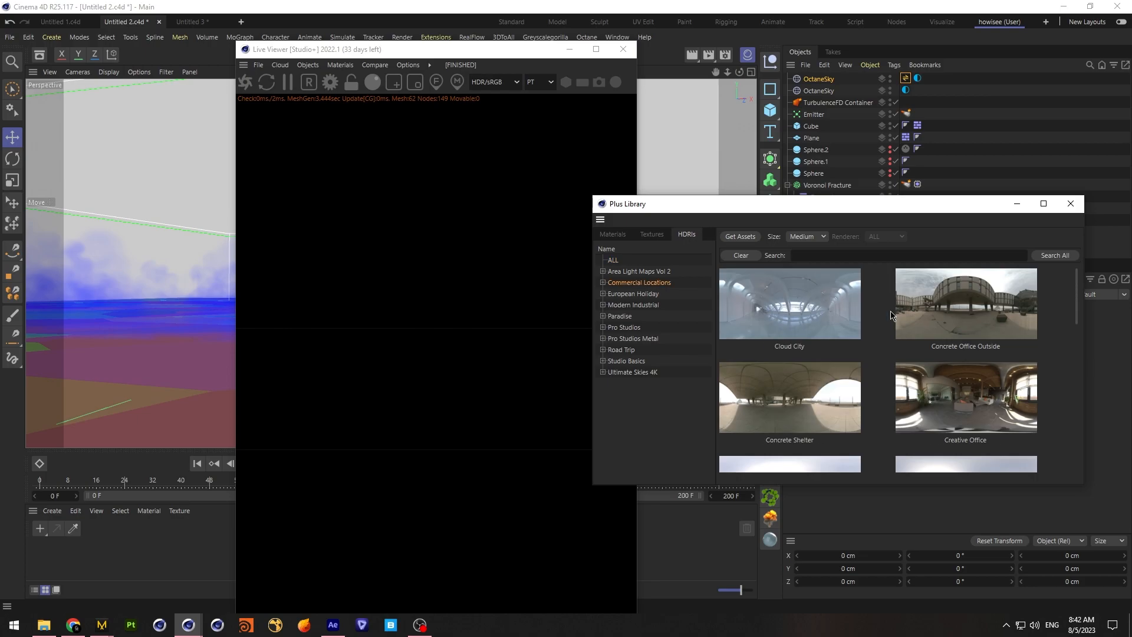
left_click(1070, 203)
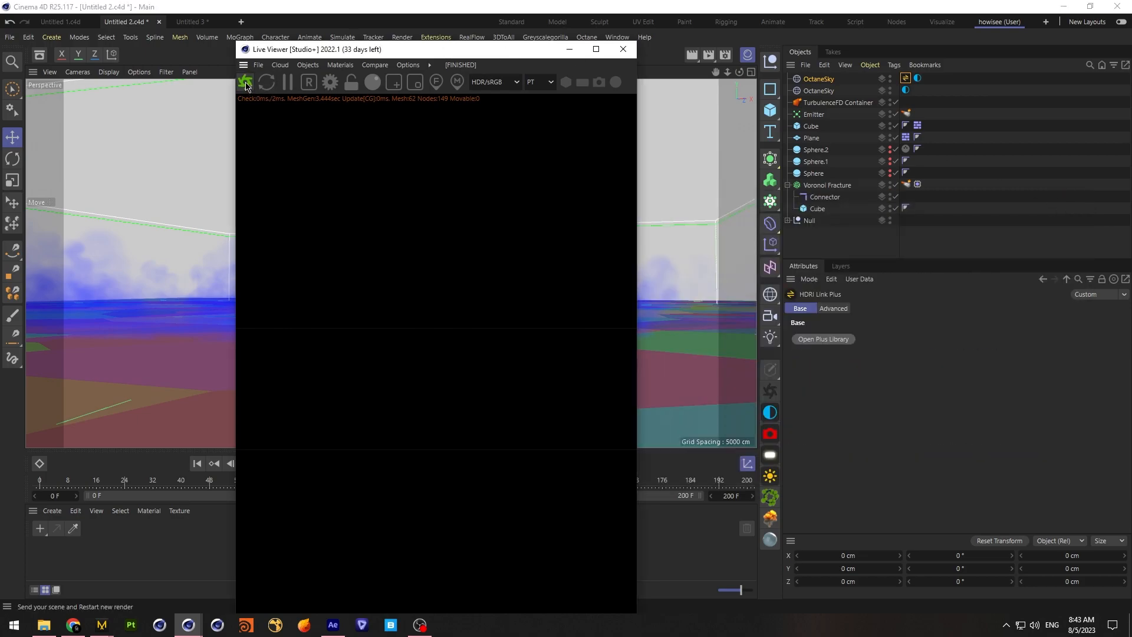
Save the project, and enlarge and reposition the Live Viewer to show more of the render
left_click(10, 37)
left_click(42, 158)
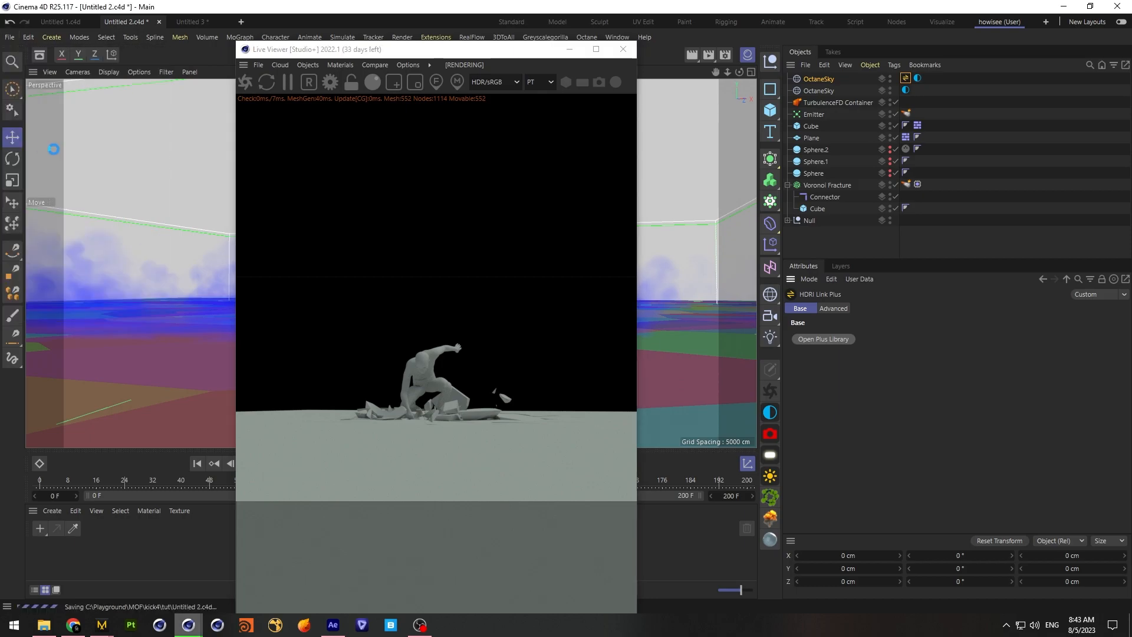
left_click_drag(236, 187, 9, 187)
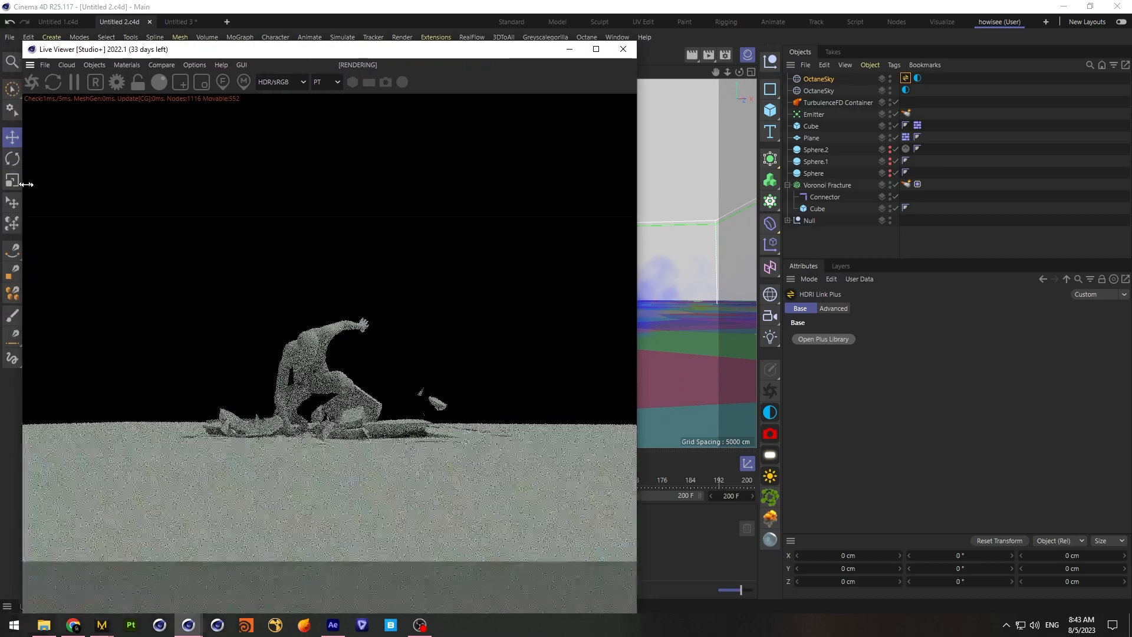
left_click_drag(315, 55, 388, 12)
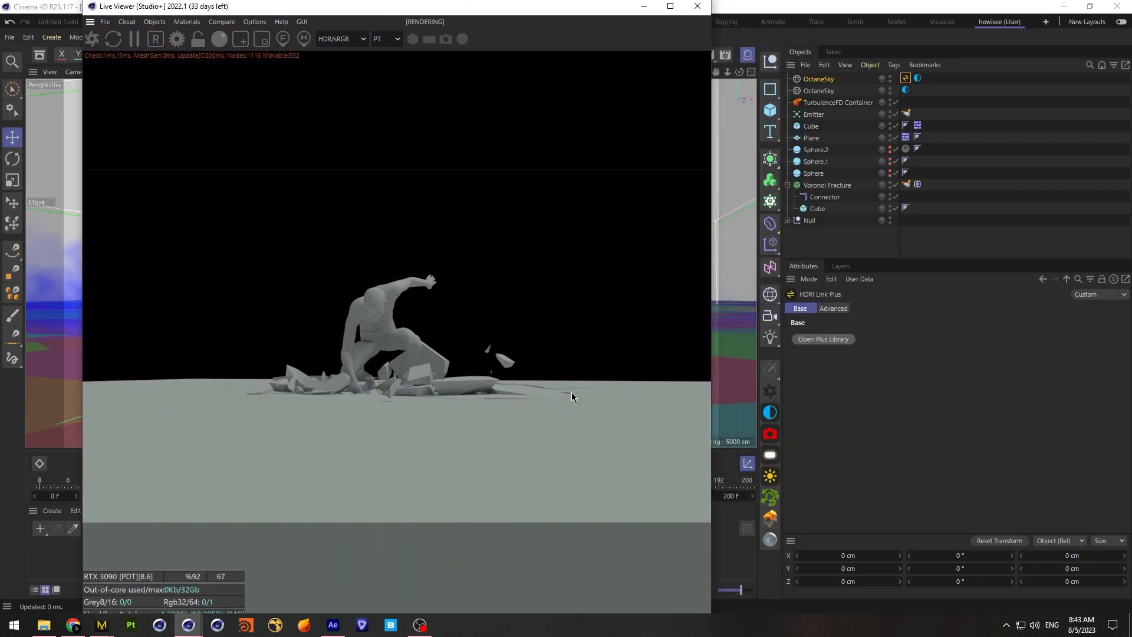
Add an Octane ObjectTag to the TurbulenceFD Container
right_click(833, 104)
mouse_move(946, 208)
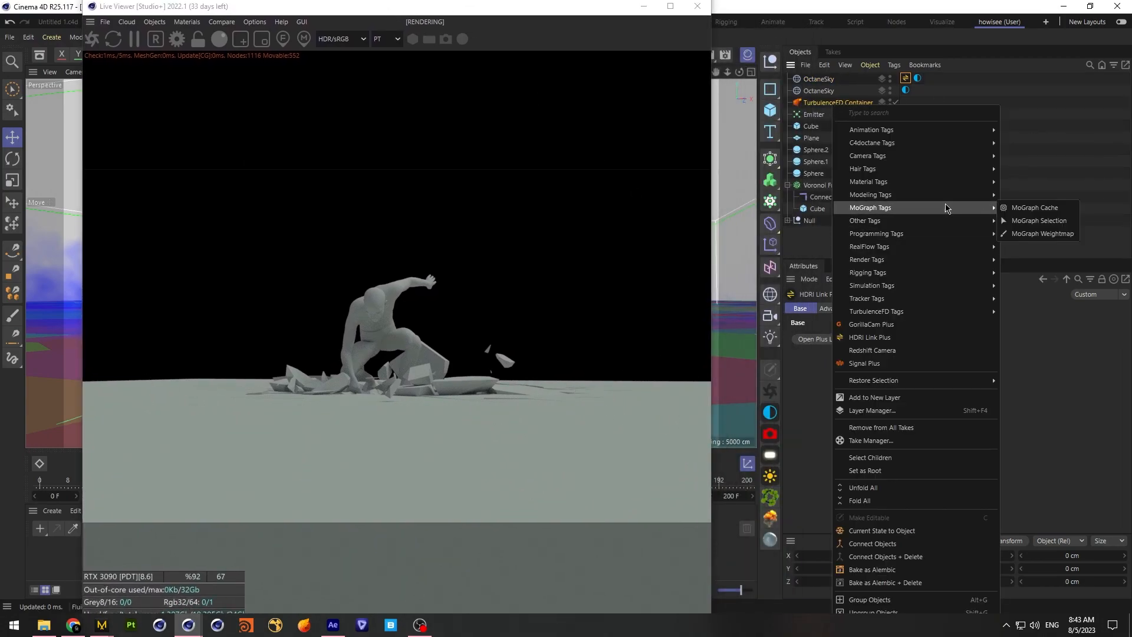
mouse_move(946, 143)
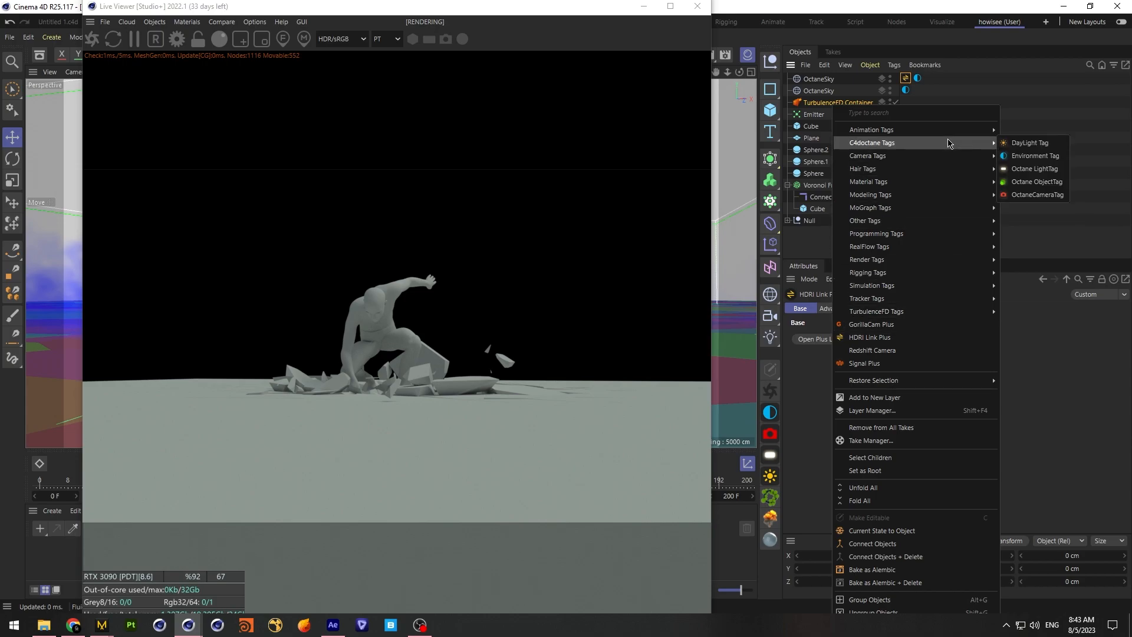
left_click(1031, 183)
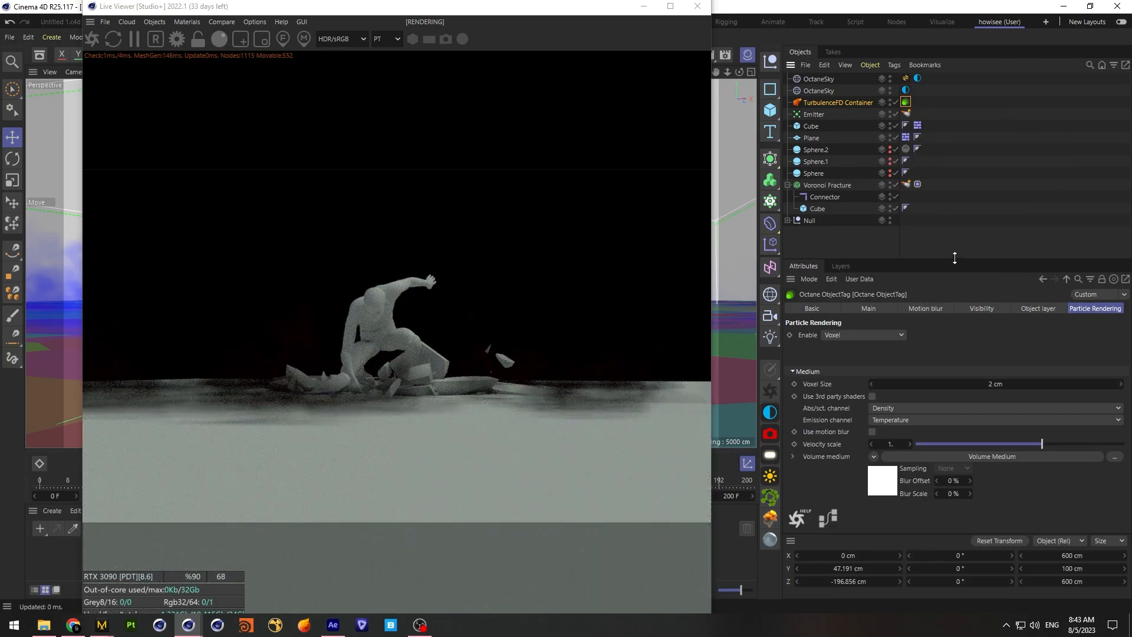
Clear the emission texture in the Volume Medium of the TurbulenceFD Container's Octane tag
left_click_drag(954, 258, 967, 180)
left_click(884, 485)
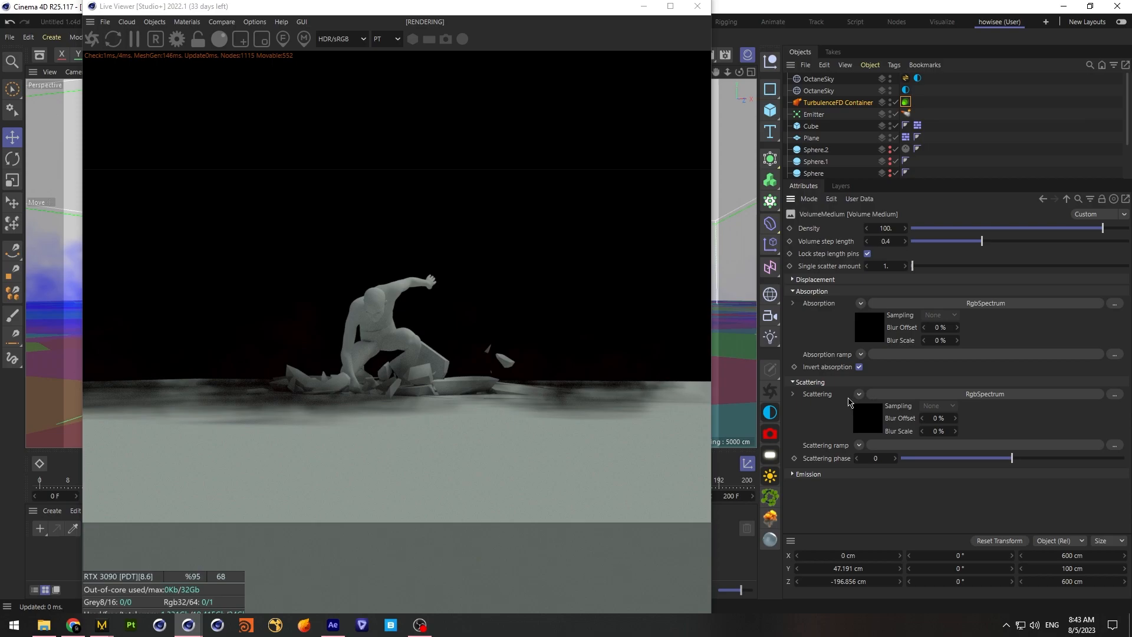
left_click(799, 475)
left_click(852, 486)
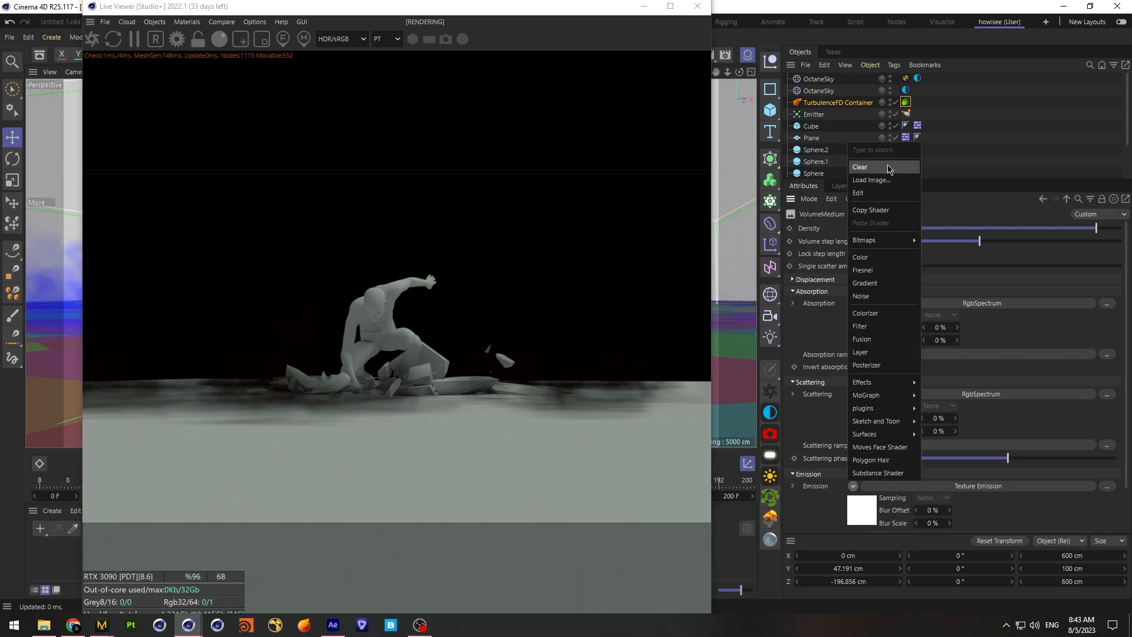
left_click(852, 499)
Set the Volume Medium's absorption colour to a neutral grey of about 0.223 for R, G and B
left_click(885, 330)
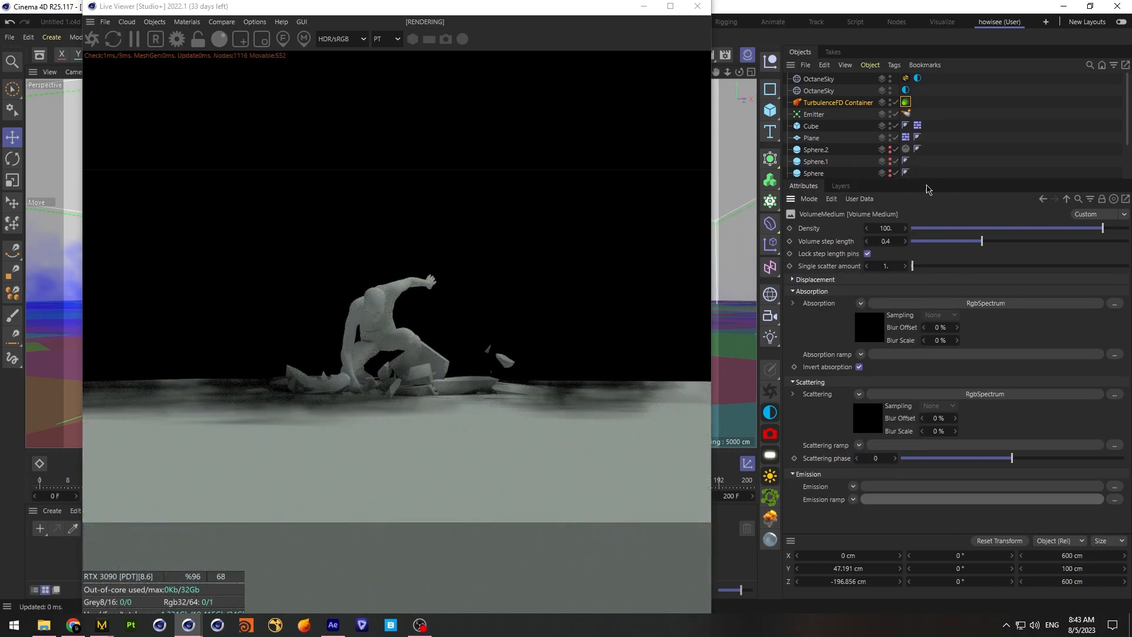
left_click(872, 336)
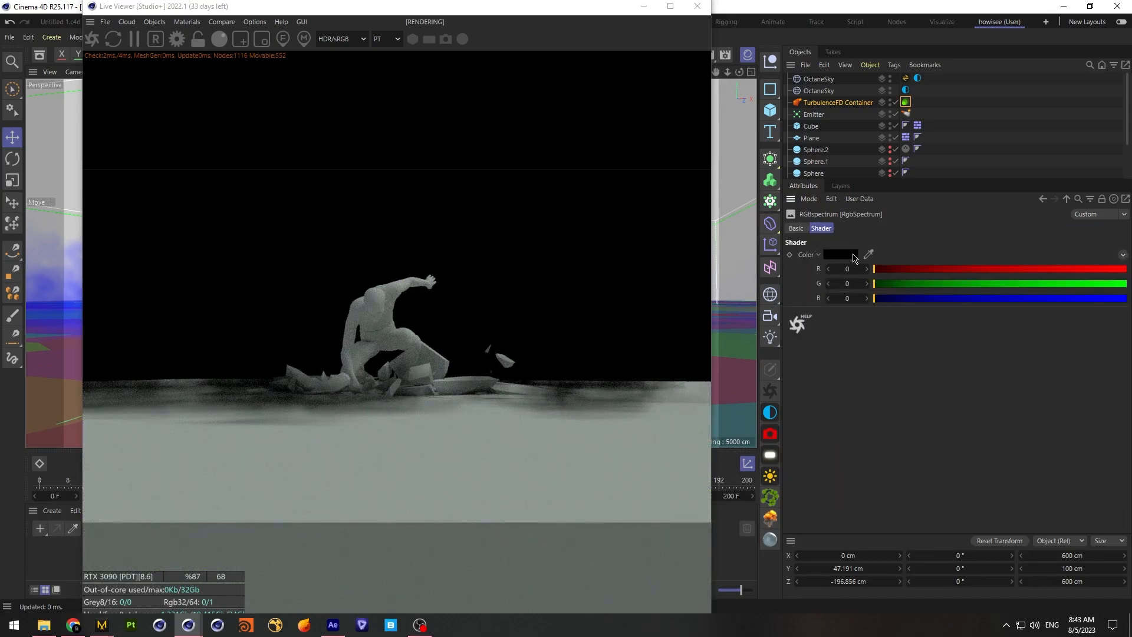
left_click(853, 254)
left_click(918, 394)
left_click(959, 269)
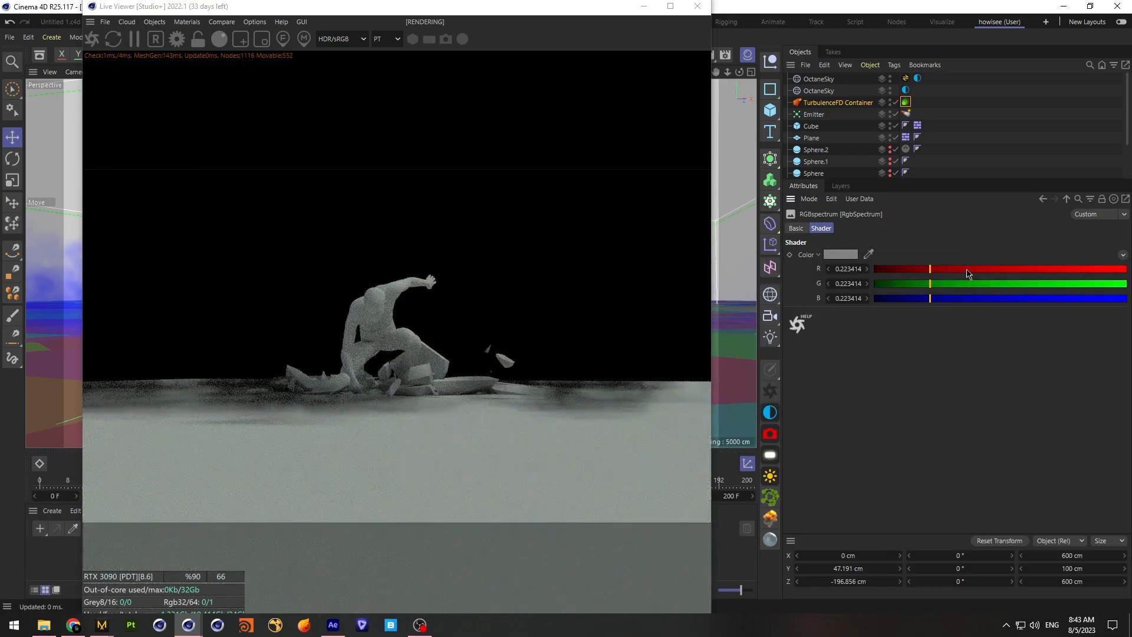
Set the Volume Medium's scattering colour to a neutral grey with RGB 140, 140, 140
left_click(1066, 200)
left_click(872, 420)
left_click(842, 255)
left_click(929, 394)
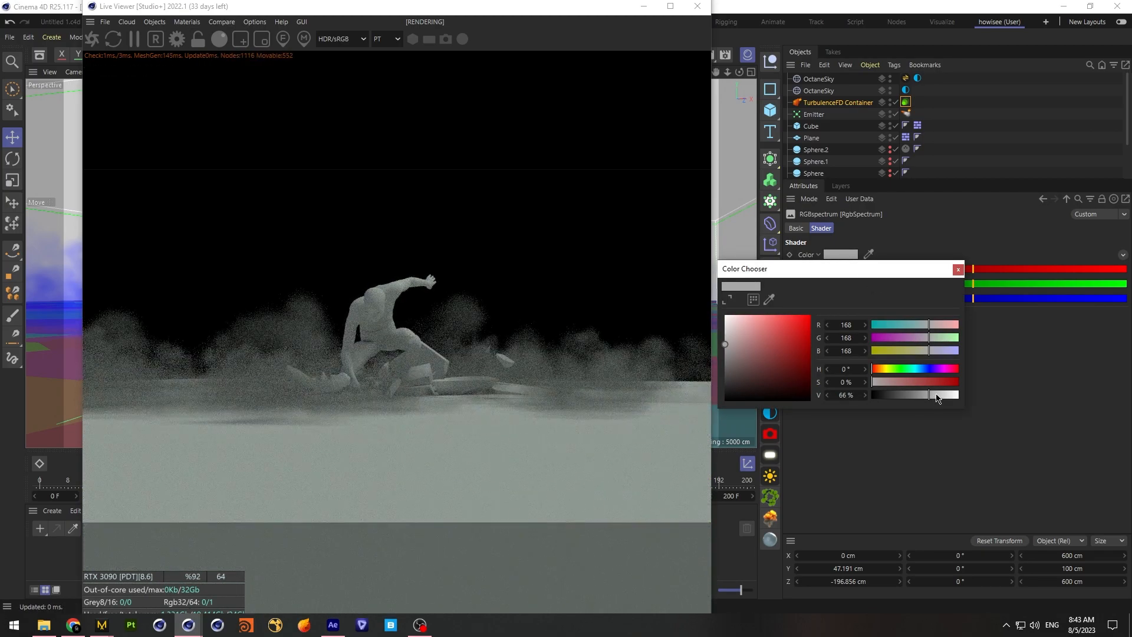
left_click_drag(922, 399, 919, 397)
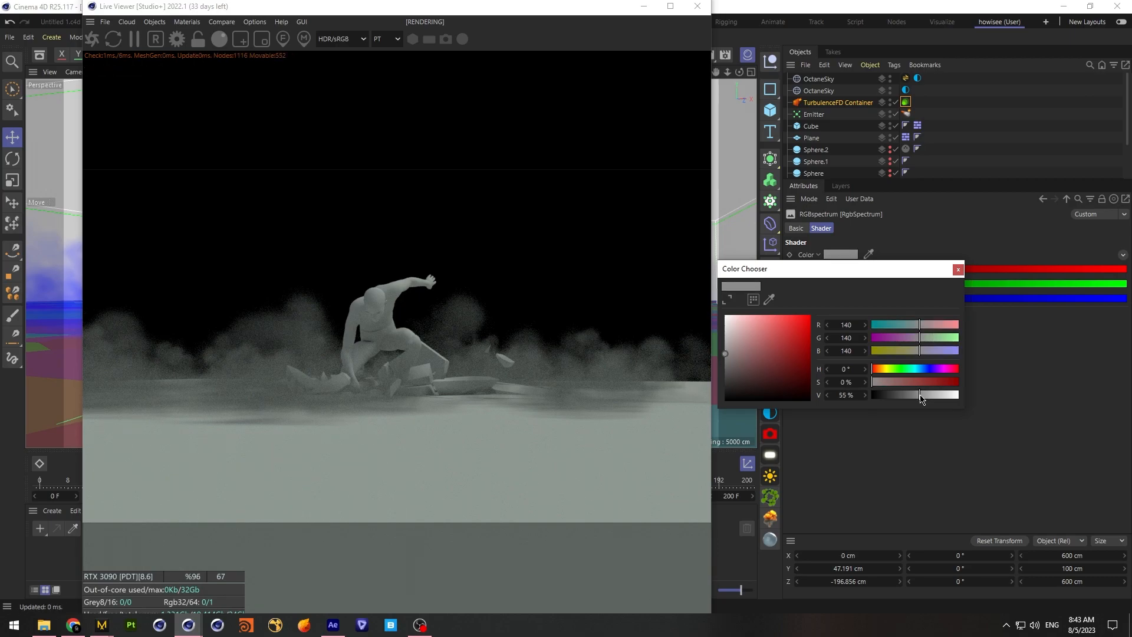
left_click(957, 270)
left_click(1066, 200)
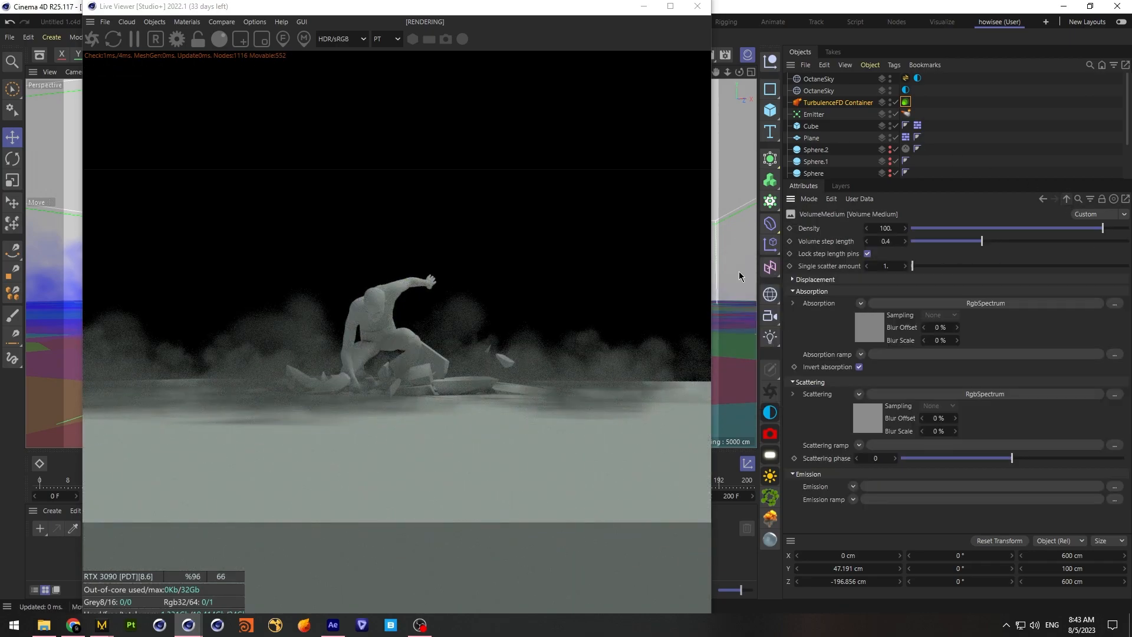
Set the Volume Medium's density to about 83.2 and its volume step length to about 0.069, and save the project
left_click(1075, 229)
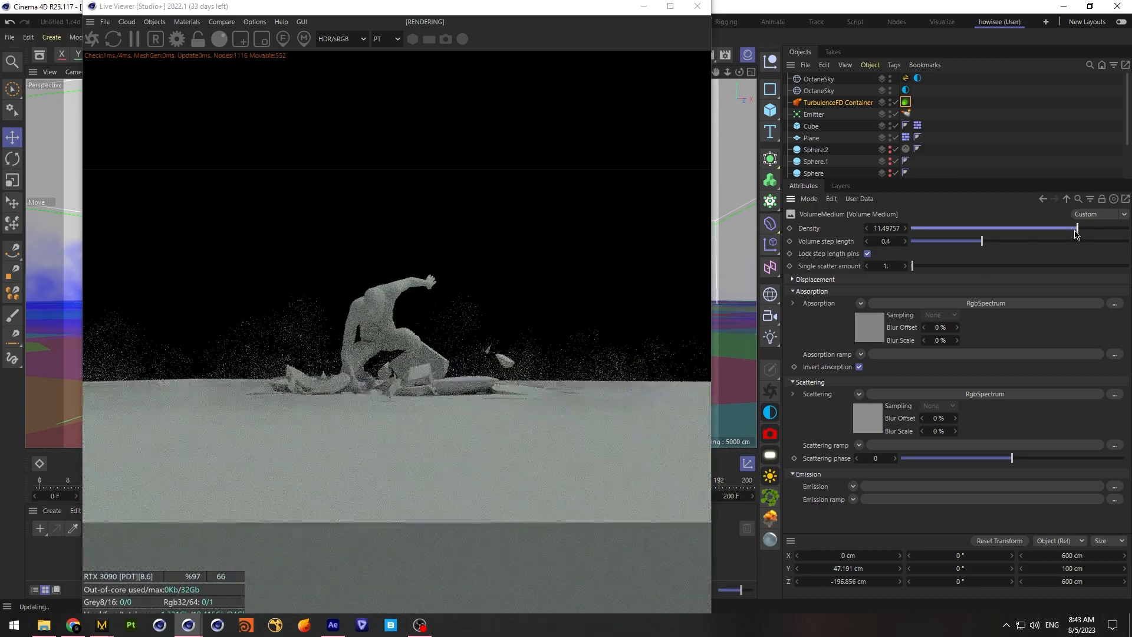
left_click_drag(982, 241, 949, 241)
left_click(1091, 229)
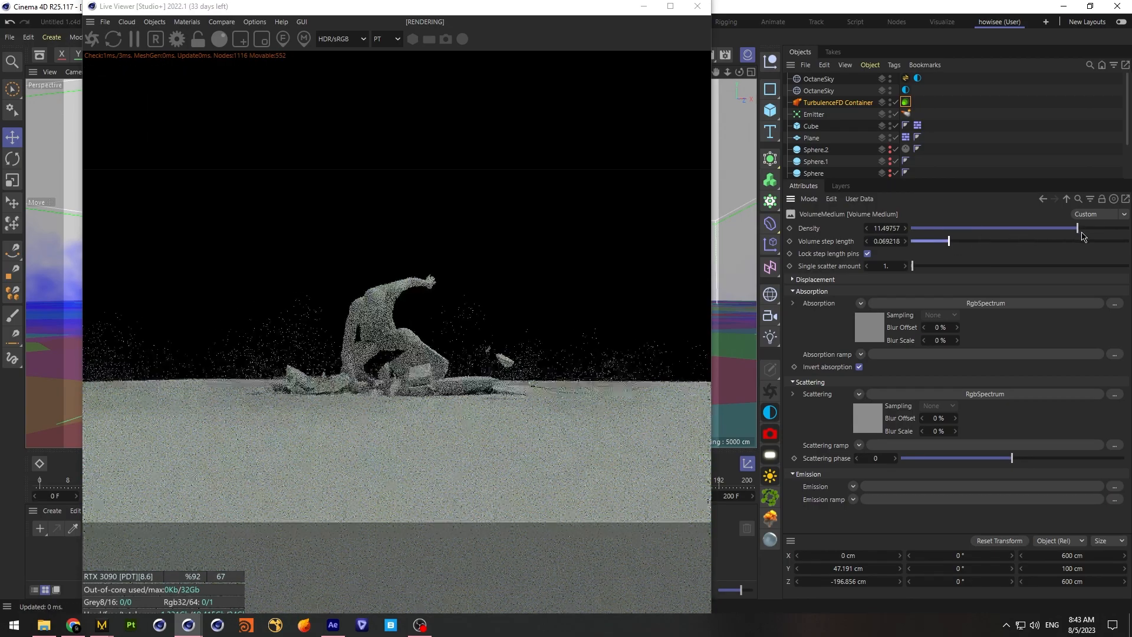
left_click_drag(1092, 235, 1098, 236)
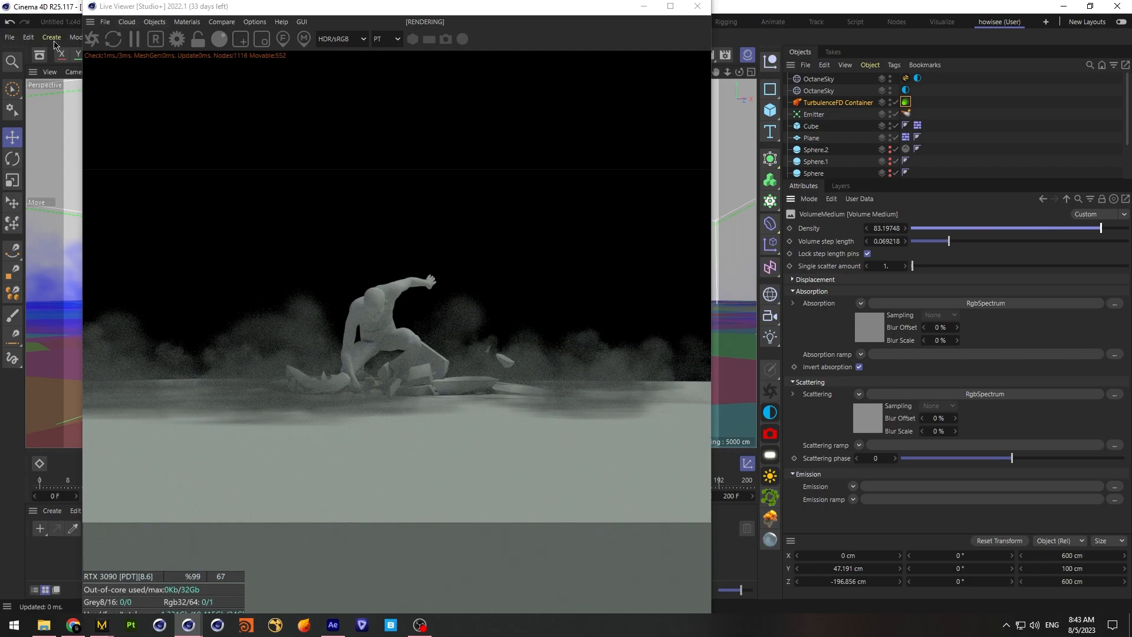
left_click(10, 40)
left_click(35, 159)
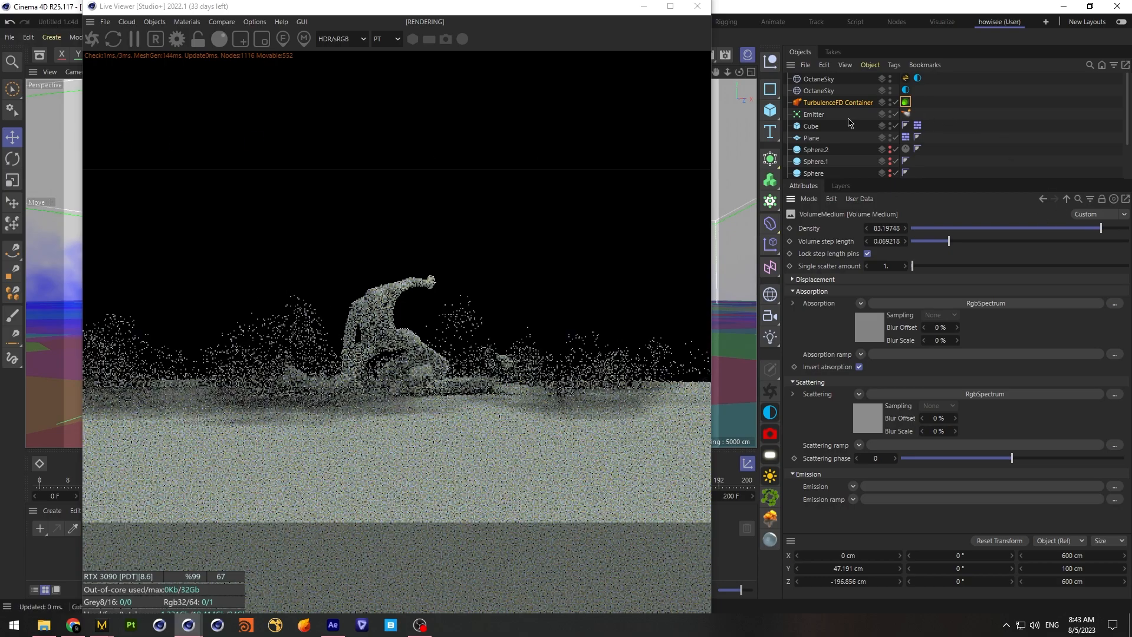
Enable Detailing and Noise Surface on the Voronoi Fracture object
scroll(837, 127, "down", 3)
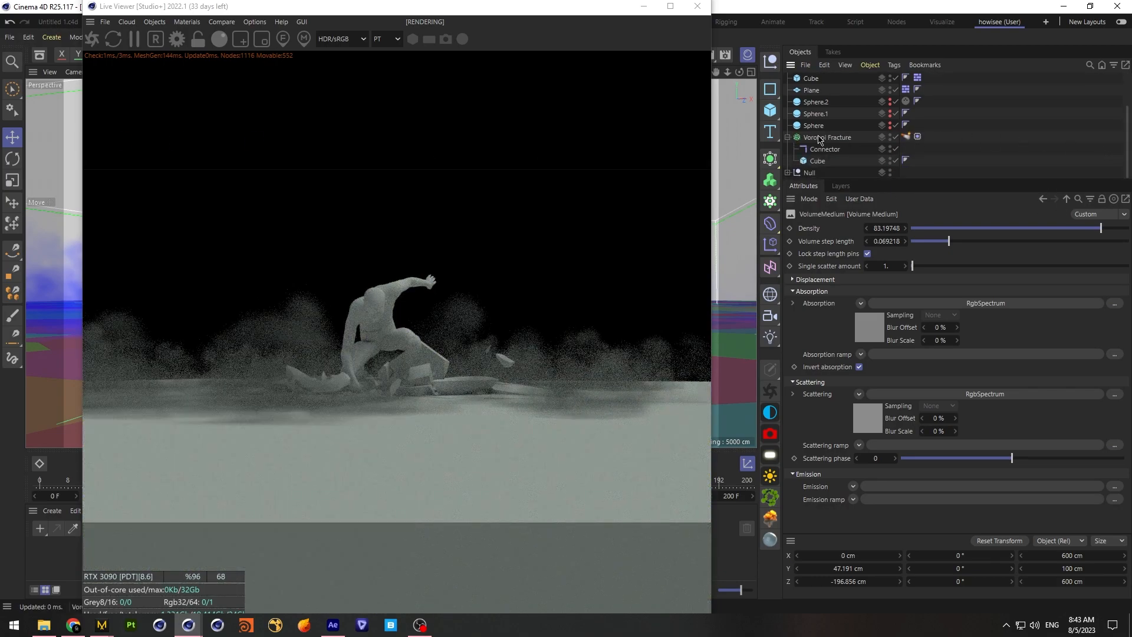
left_click(823, 137)
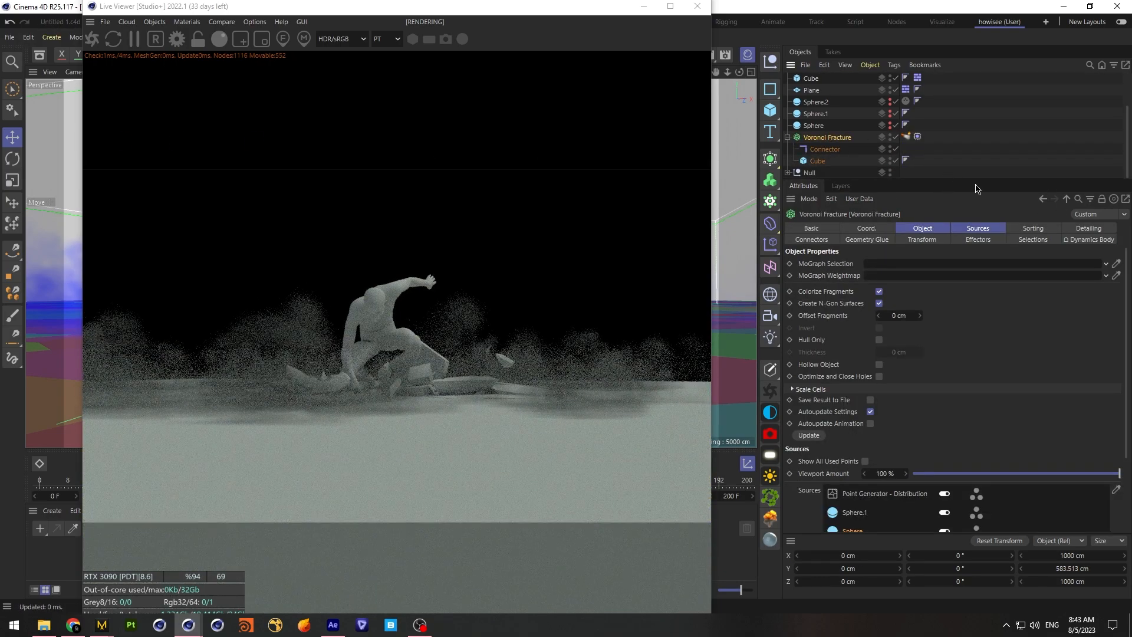
left_click(1077, 229)
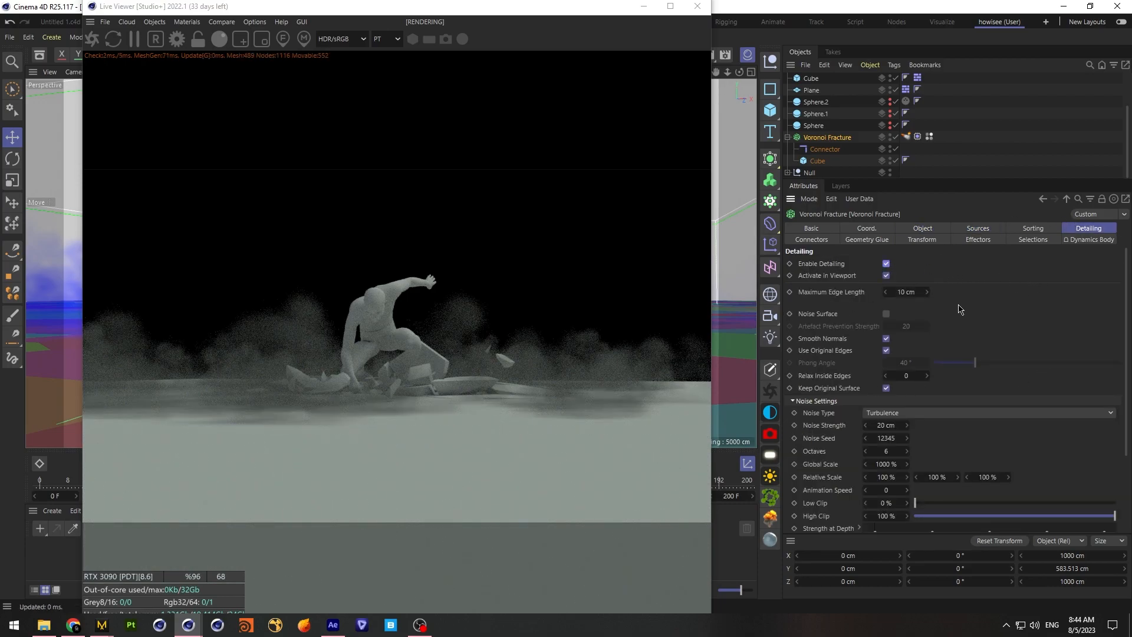
left_click(886, 313)
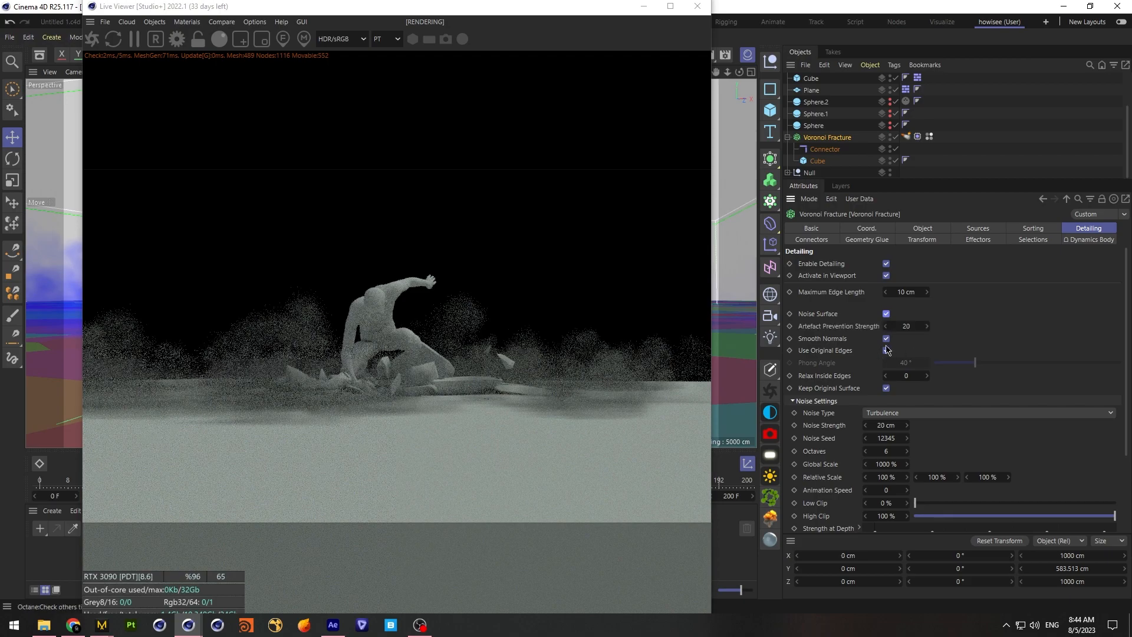
Set the Voronoi Fracture's detailing noise to a global scale of 400% and the FBM noise type
left_click_drag(1125, 368, 1126, 388)
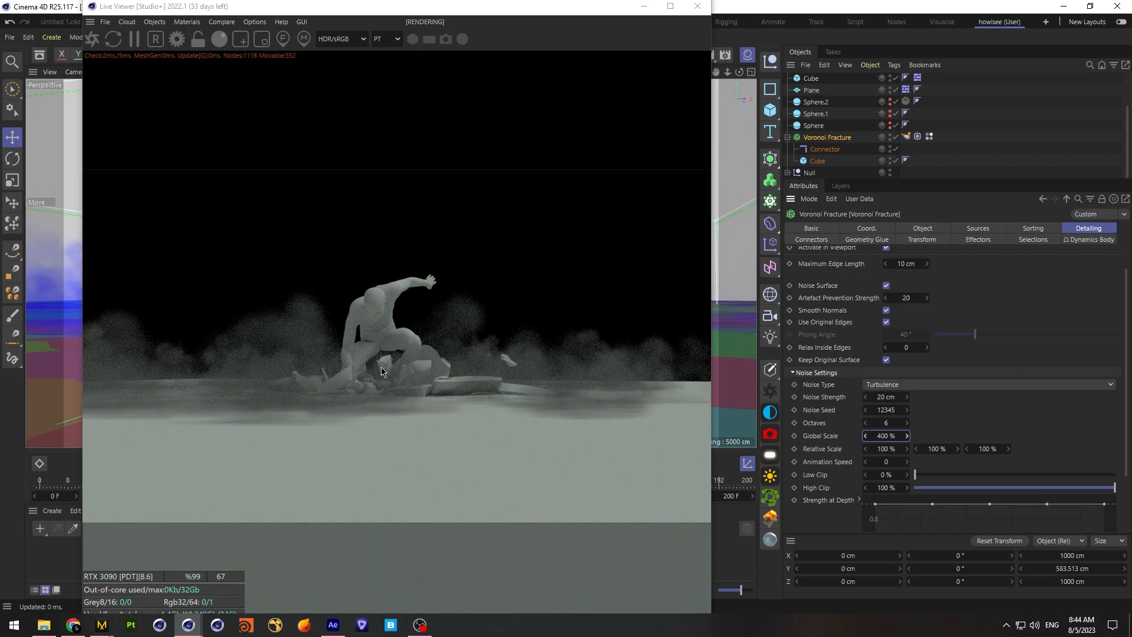
left_click(955, 386)
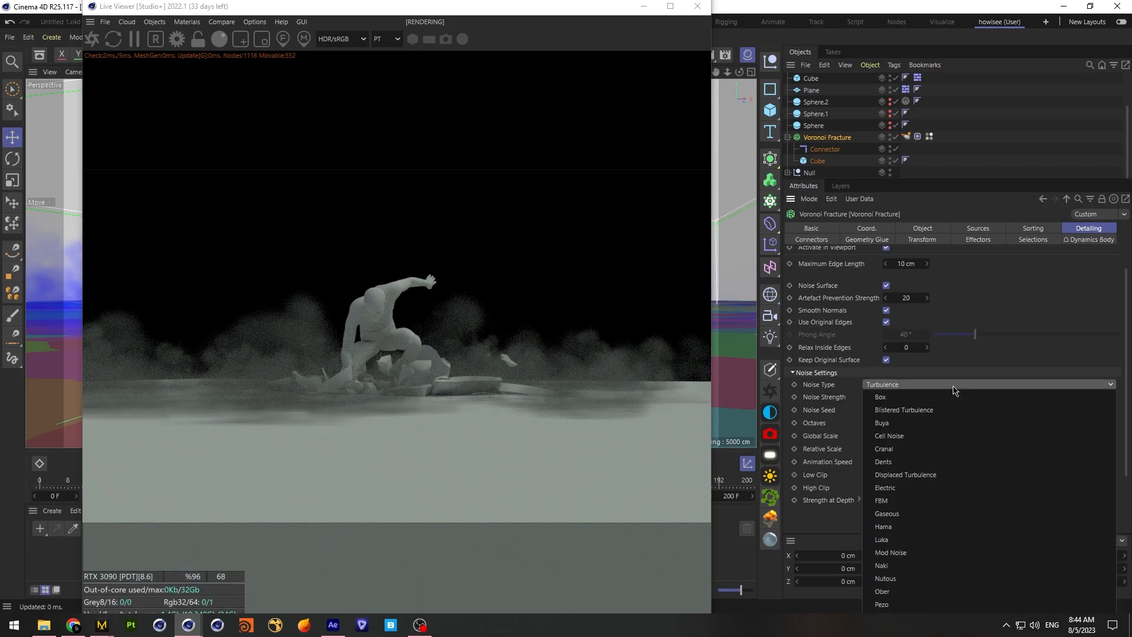
left_click(955, 499)
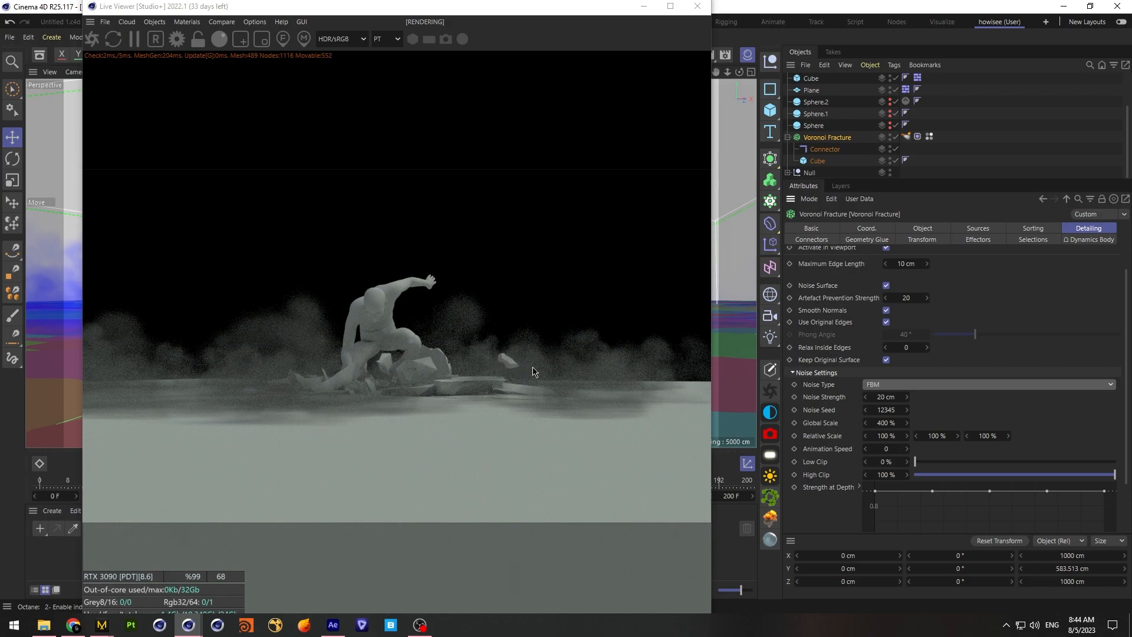
Add an Octane area light to the scene
left_click_drag(312, 8, 719, 31)
left_click(594, 45)
mouse_move(562, 44)
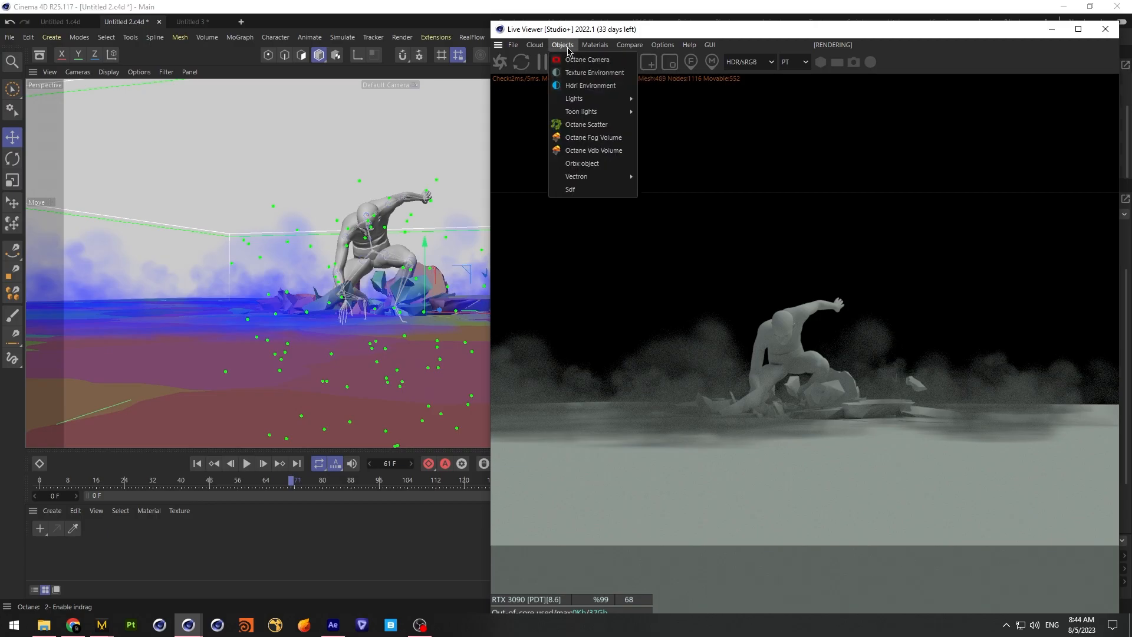
mouse_move(580, 98)
left_click(672, 129)
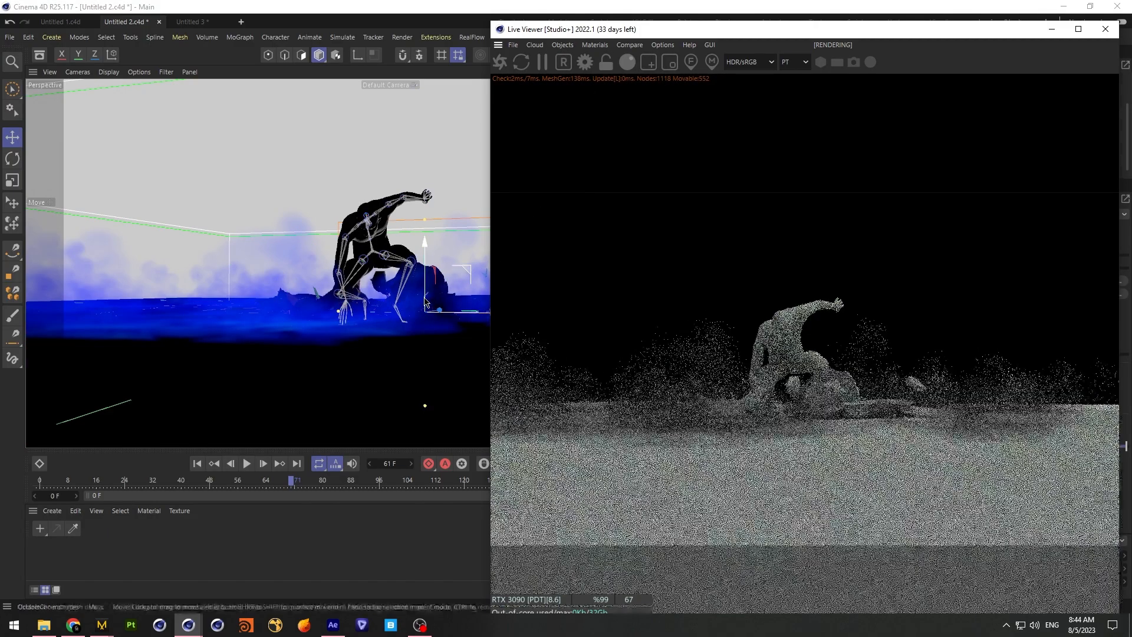
Rotate the area light to a -90° pitch in the Right view so that it faces down
left_click_drag(757, 37, 869, 127)
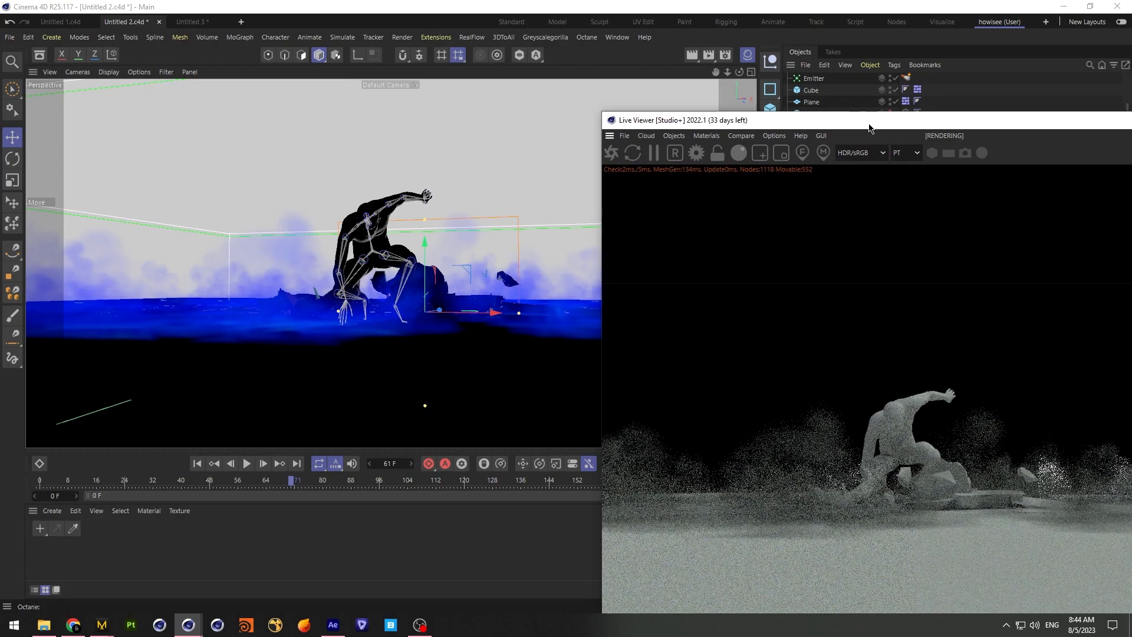
left_click(751, 73)
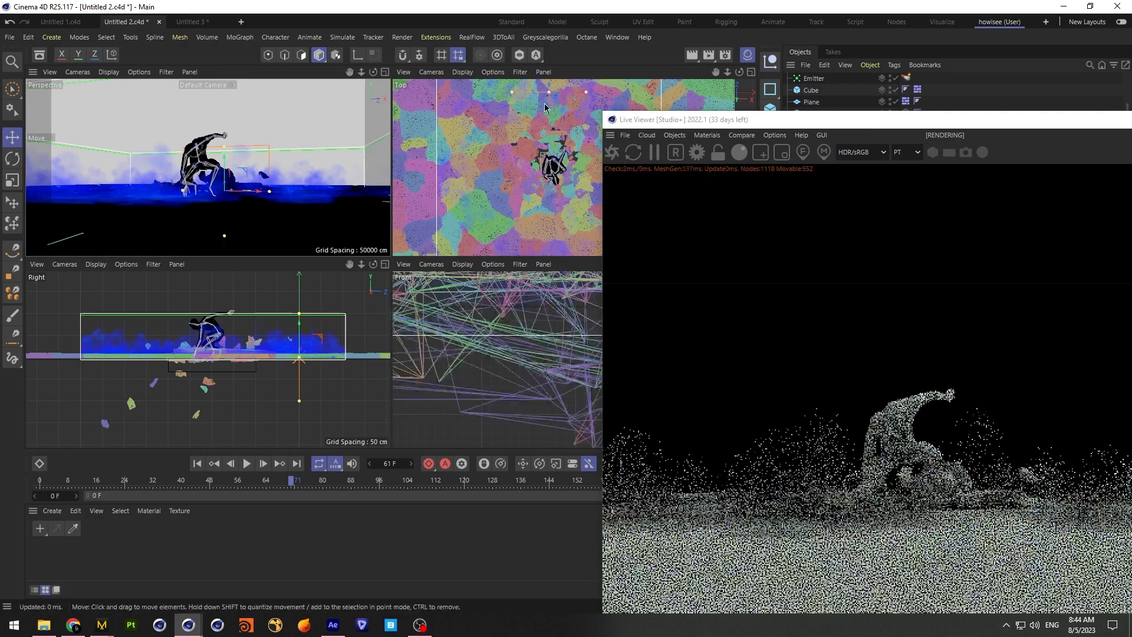
left_click(12, 158)
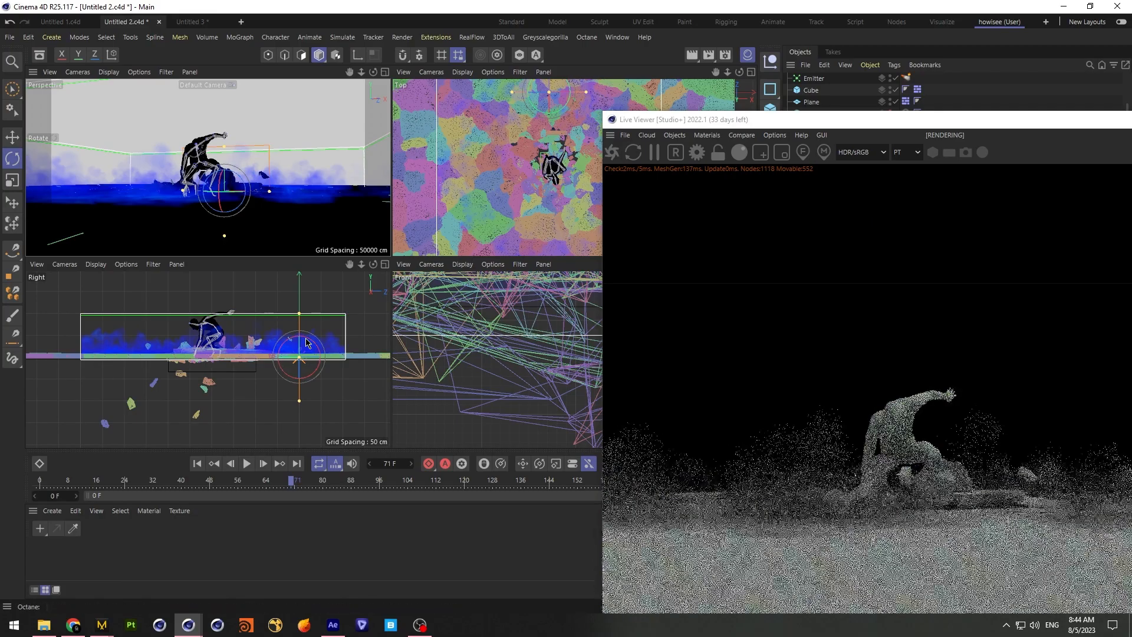
left_click_drag(306, 338, 334, 370)
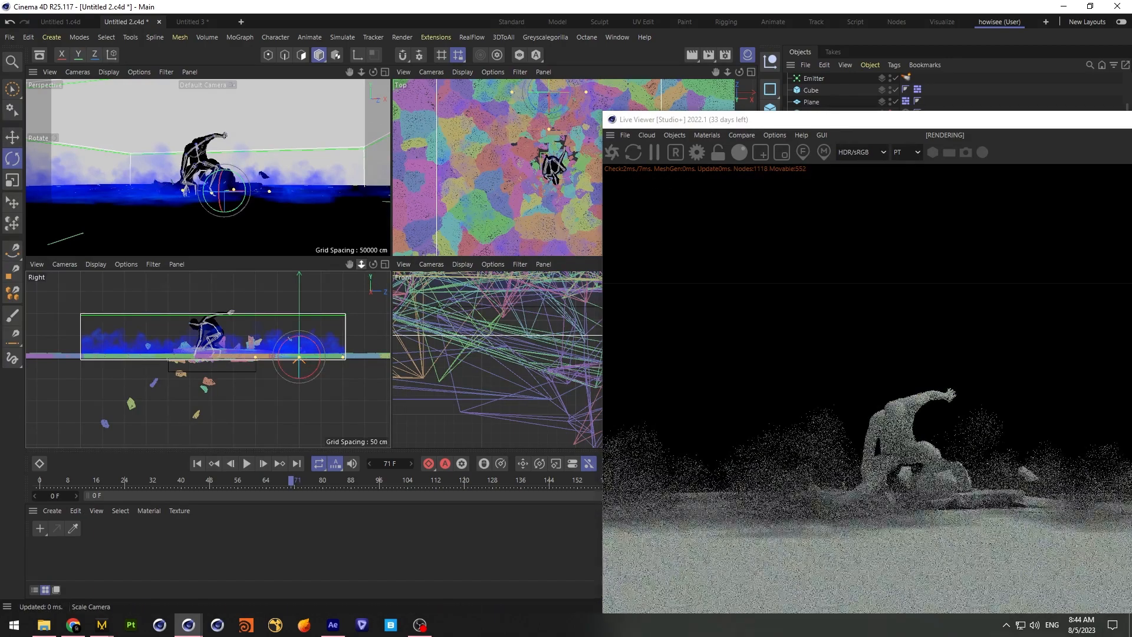
Raise the area light above the figure to a height of about 349 cm
scroll(207, 359, "down", 5)
key("e")
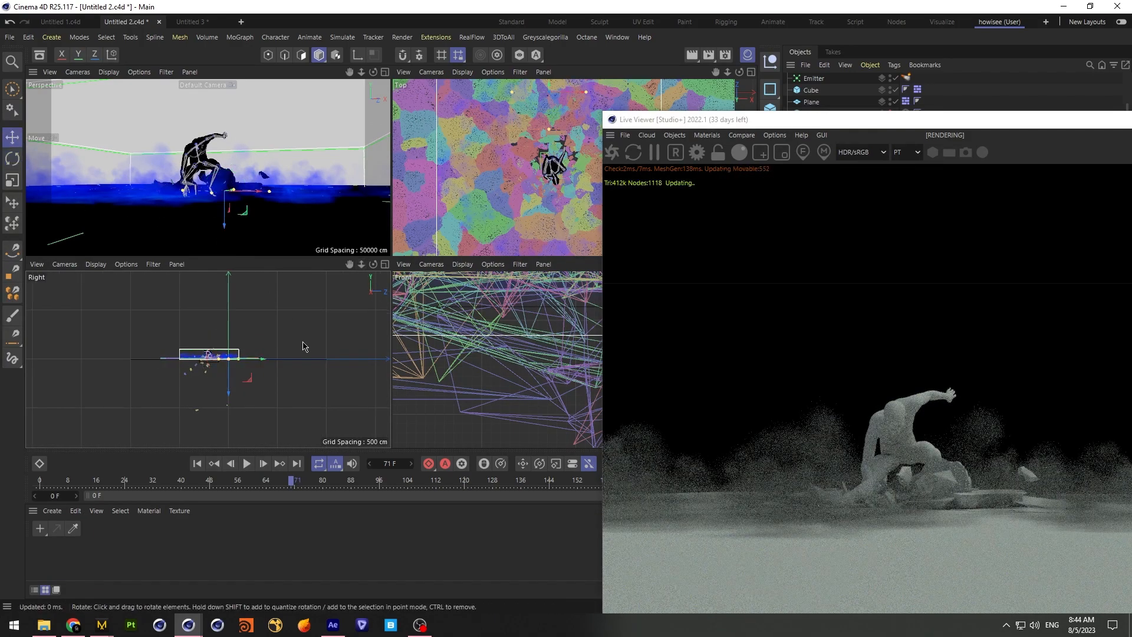
left_click_drag(230, 393, 230, 360)
left_click_drag(893, 124, 339, 50)
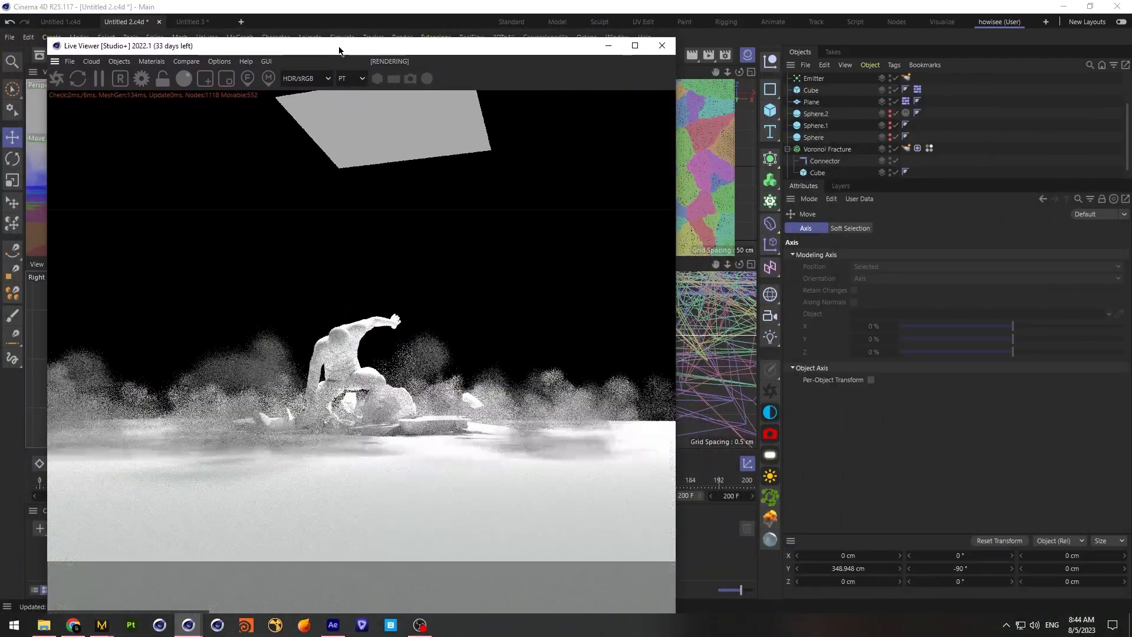
Enlarge the material area and create a new Octane Material
left_click_drag(428, 55, 612, 22)
left_click(51, 510)
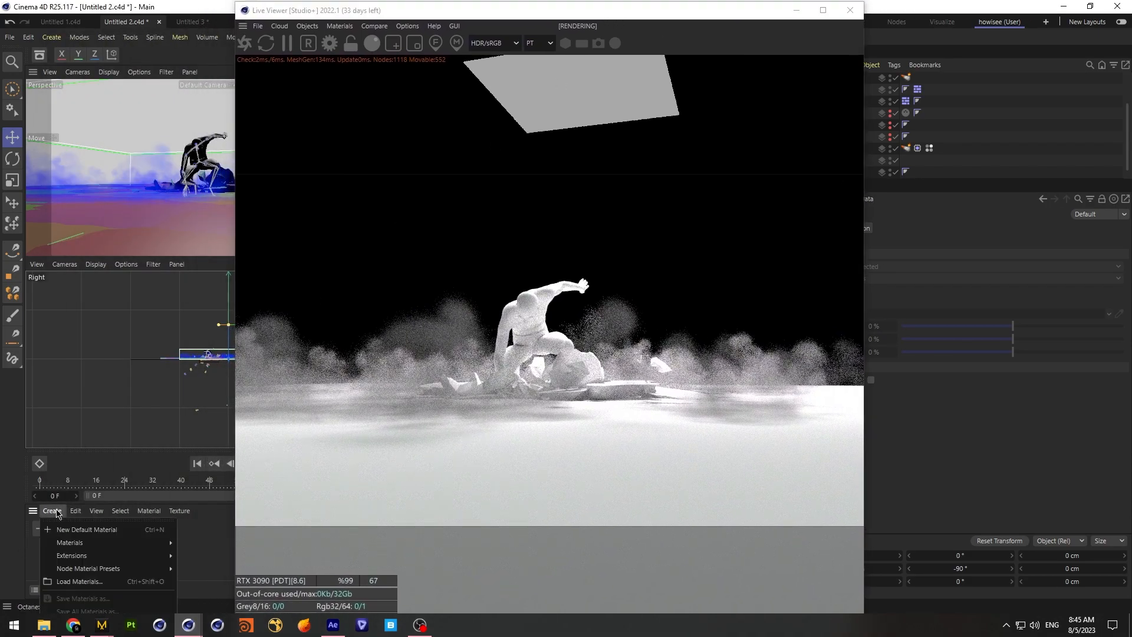
mouse_move(100, 555)
mouse_move(197, 557)
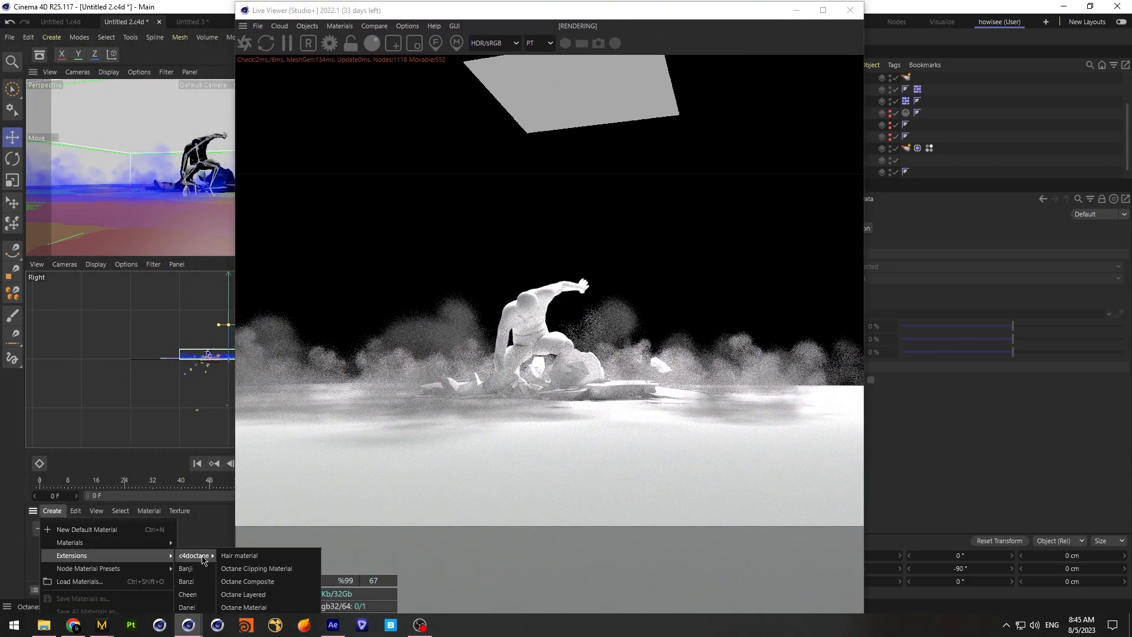
left_click(101, 459)
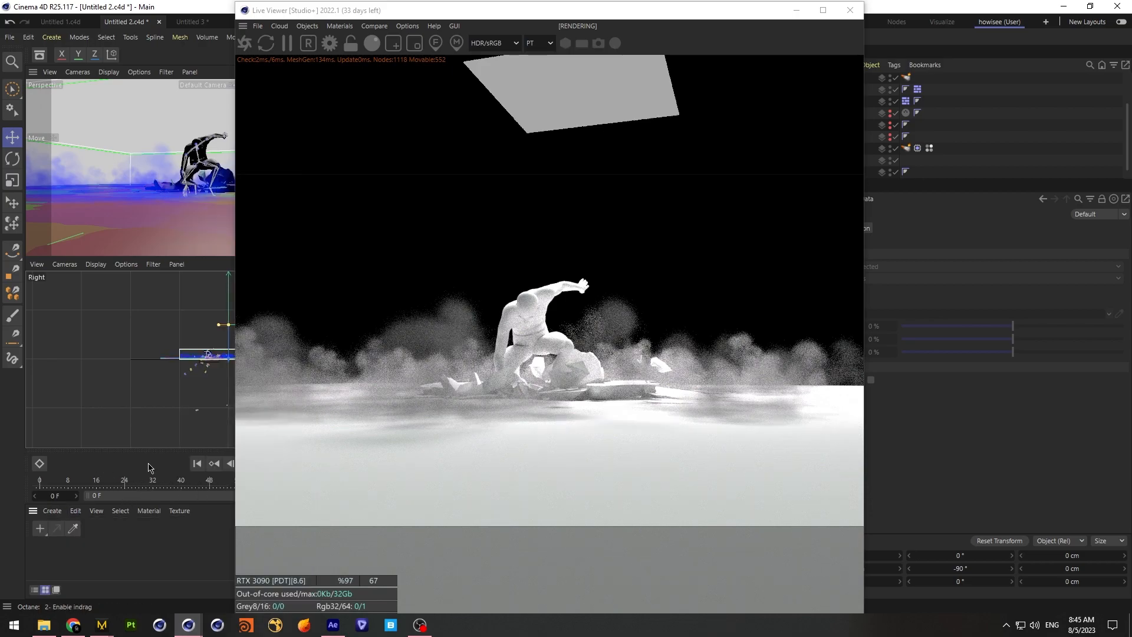
left_click_drag(149, 450, 167, 386)
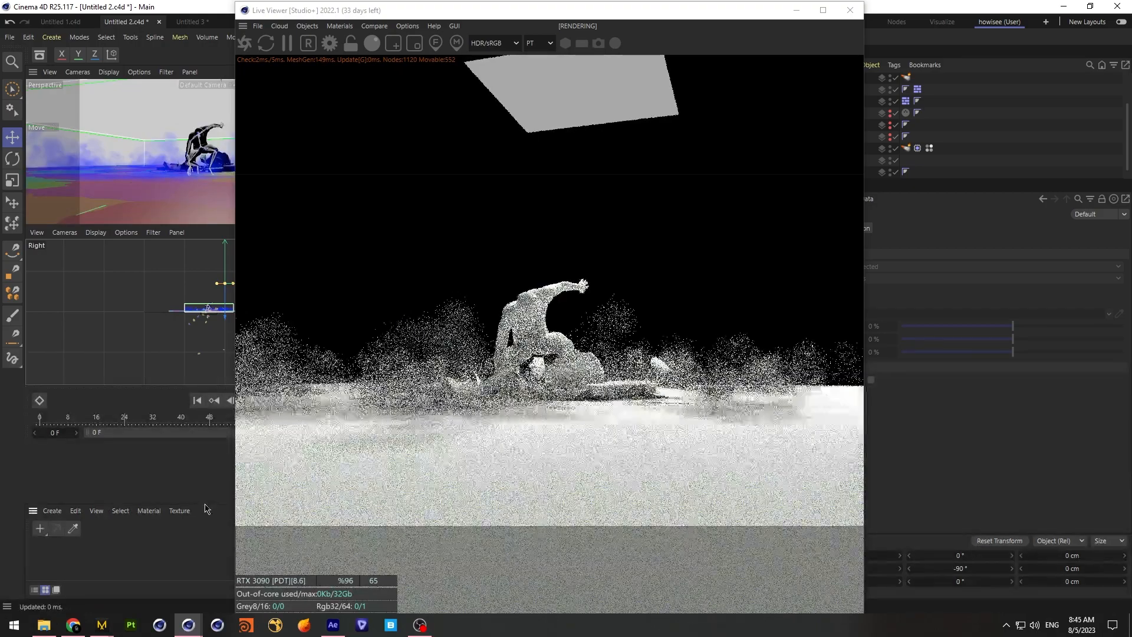
left_click_drag(205, 504, 209, 389)
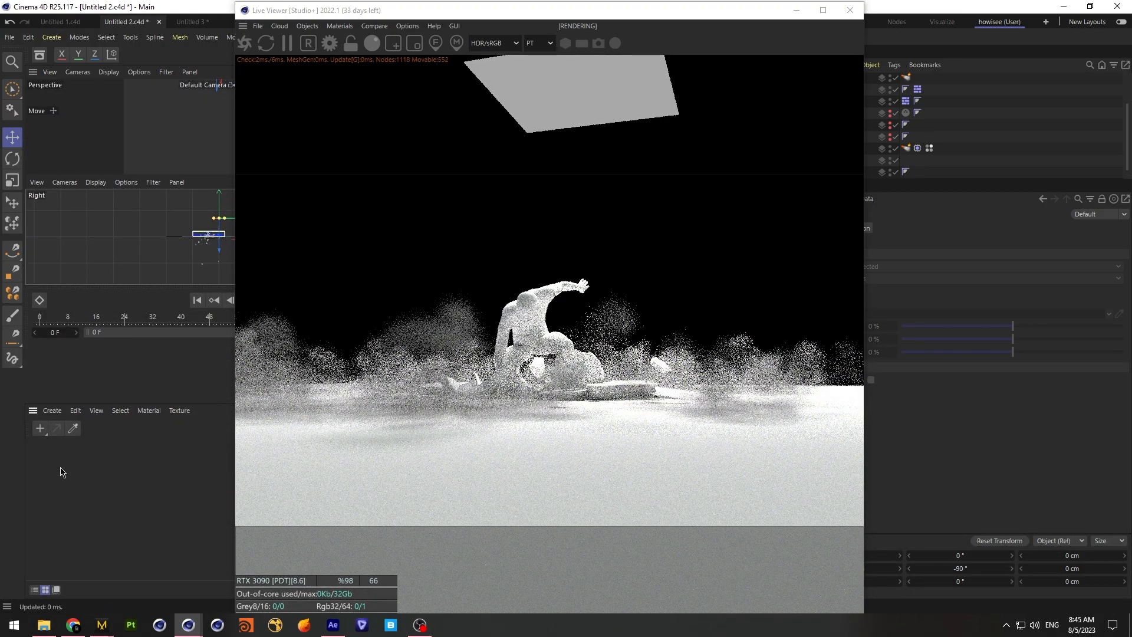
left_click(52, 411)
mouse_move(87, 456)
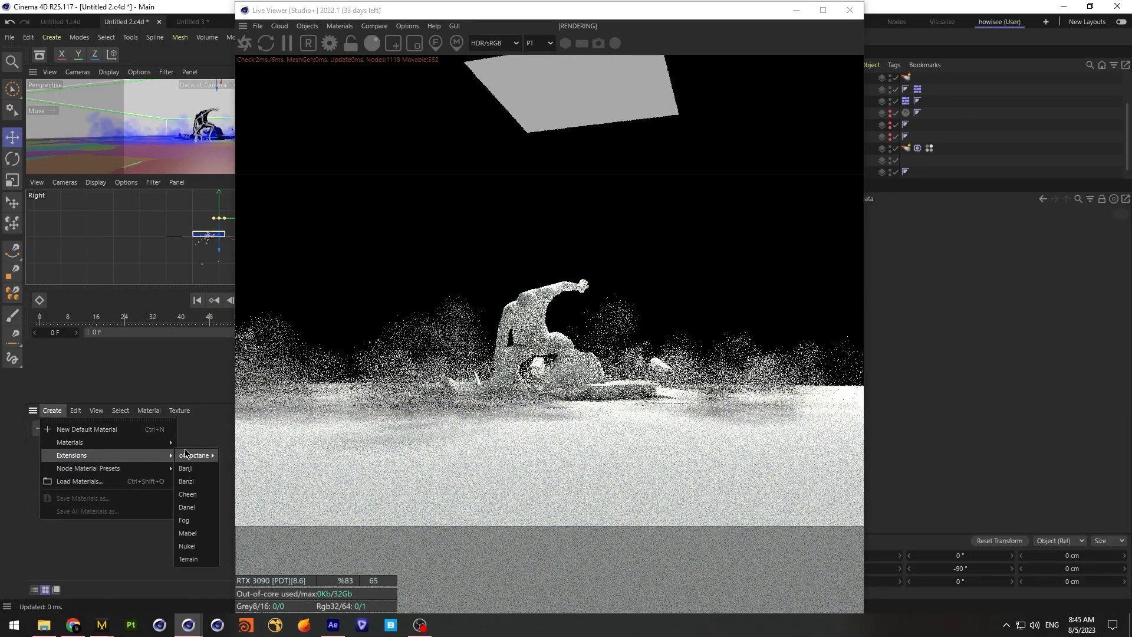
mouse_move(188, 455)
left_click(254, 503)
Assign the new Octane Material to the Voronoi Fracture object
left_click_drag(609, 17, 465, 34)
left_click_drag(27, 471, 52, 453)
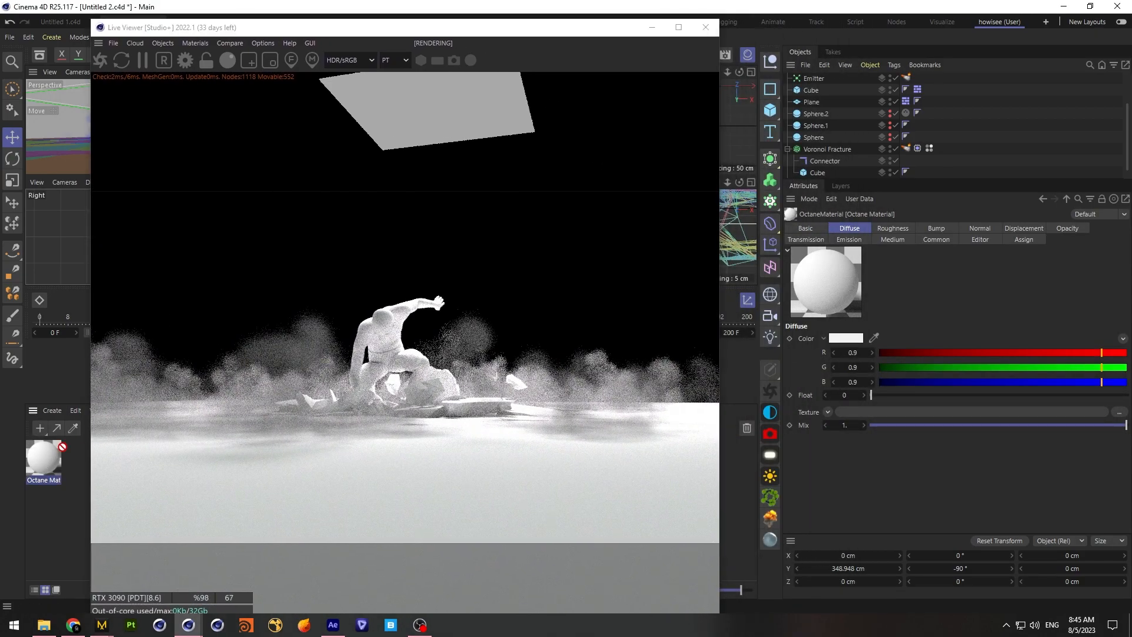
left_click_drag(831, 153, 831, 153)
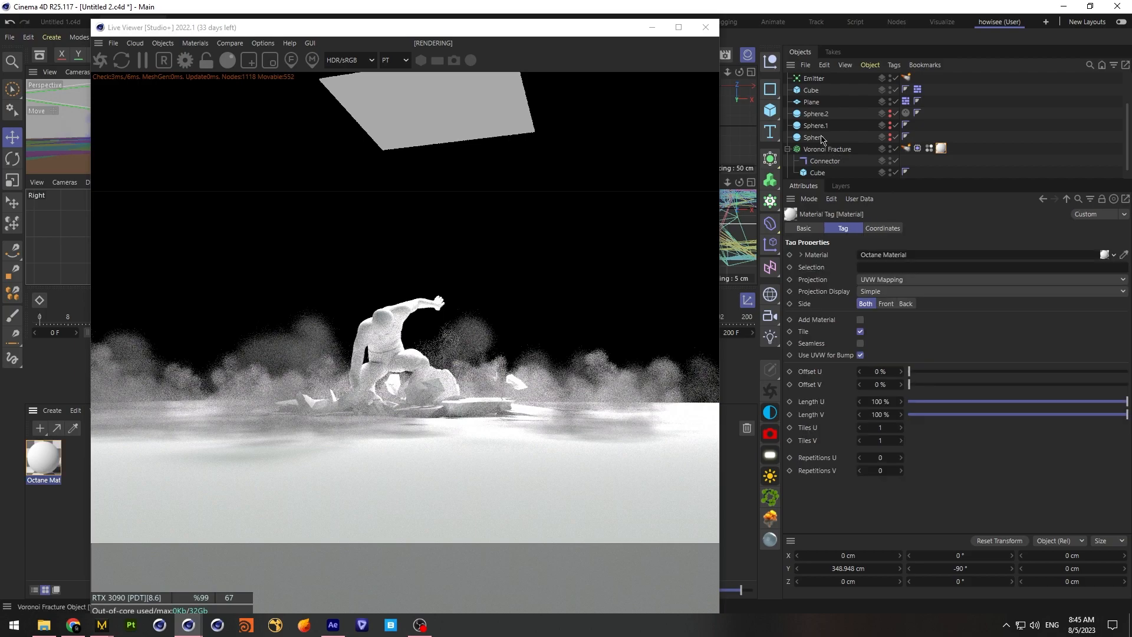
Enable the Outside Faces and Inside Faces selections on the Voronoi Fracture object
left_click_drag(576, 30, 535, 18)
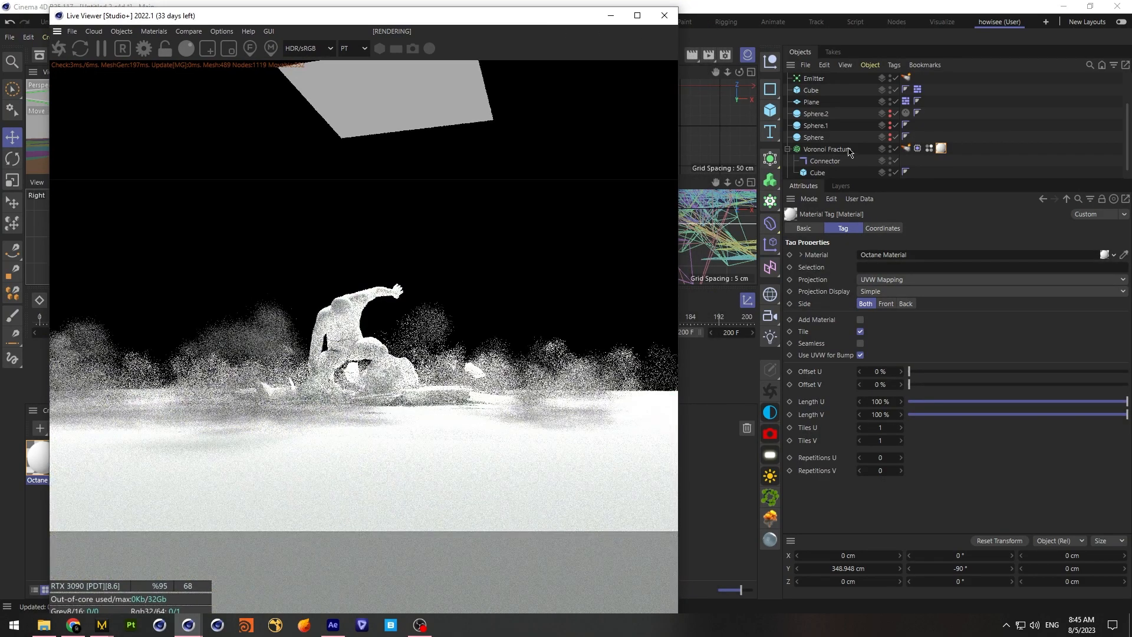
left_click_drag(781, 72, 725, 156)
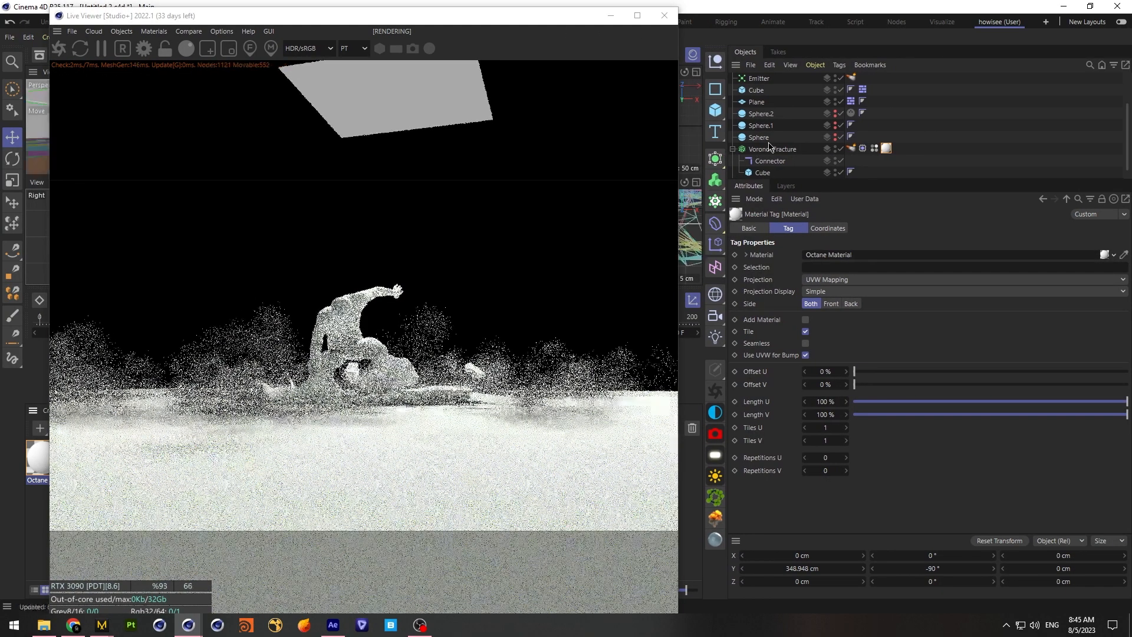
left_click(773, 148)
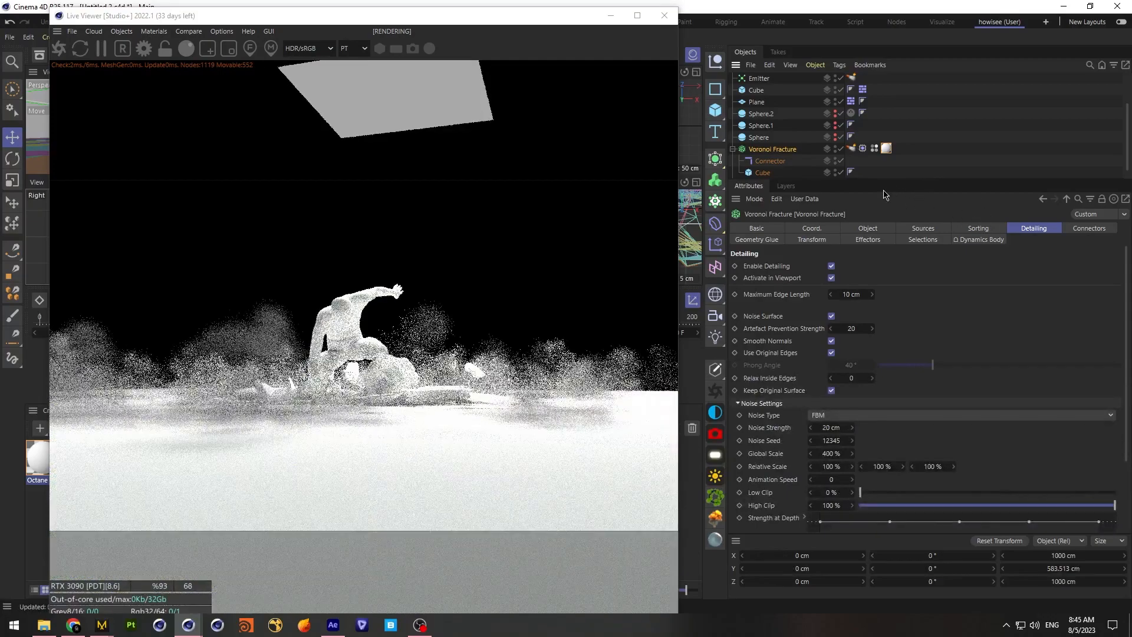
left_click(908, 240)
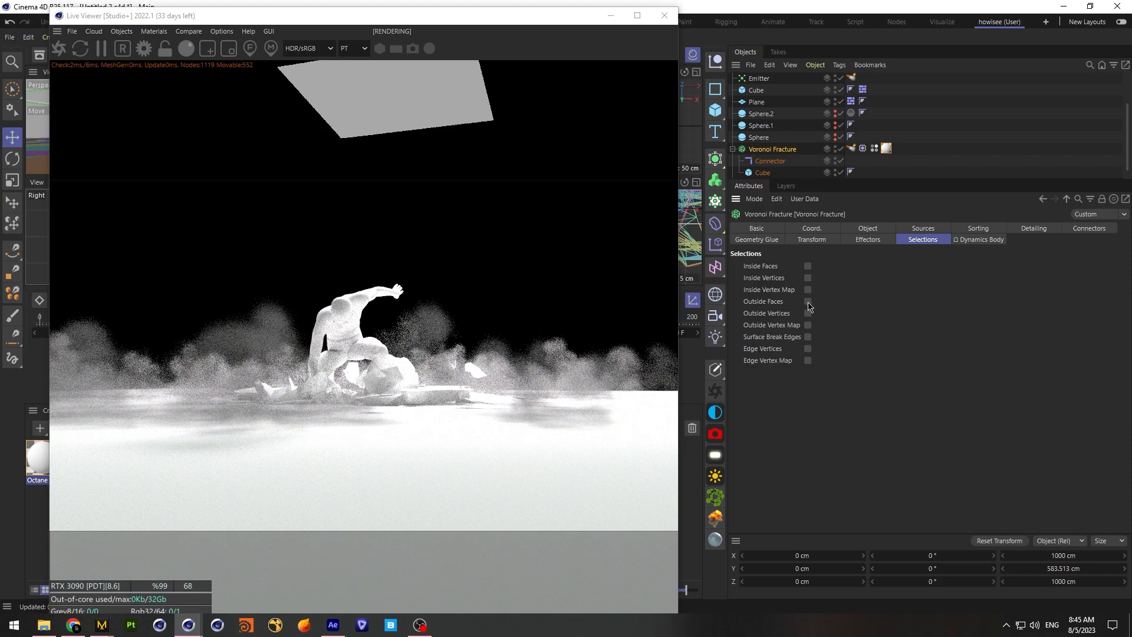
left_click(807, 265)
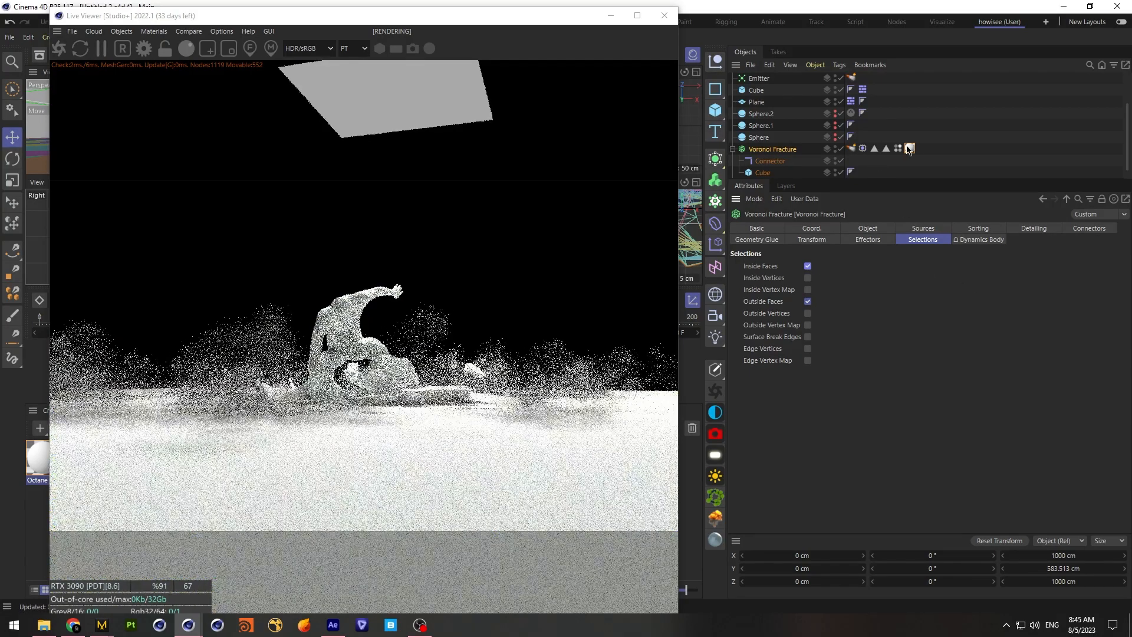
Set the floor material's diffuse colour to a neutral grey with RGB 135, 135, 135 and restrict its tag to the Outside Faces selection
left_click(910, 148)
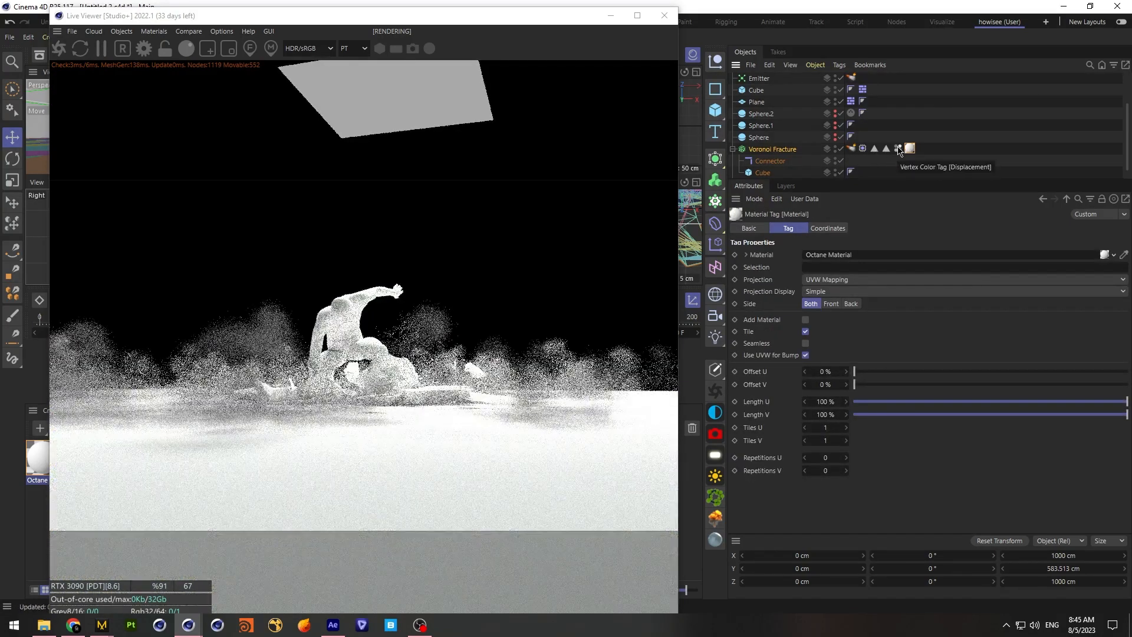
double_click(909, 148)
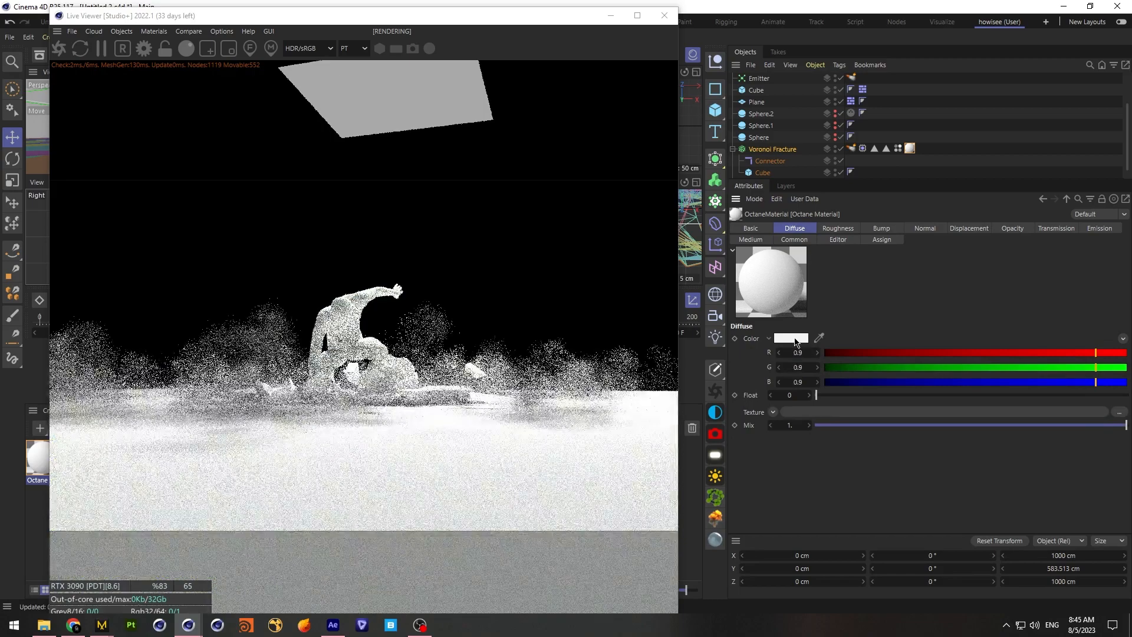
left_click(798, 339)
left_click(868, 479)
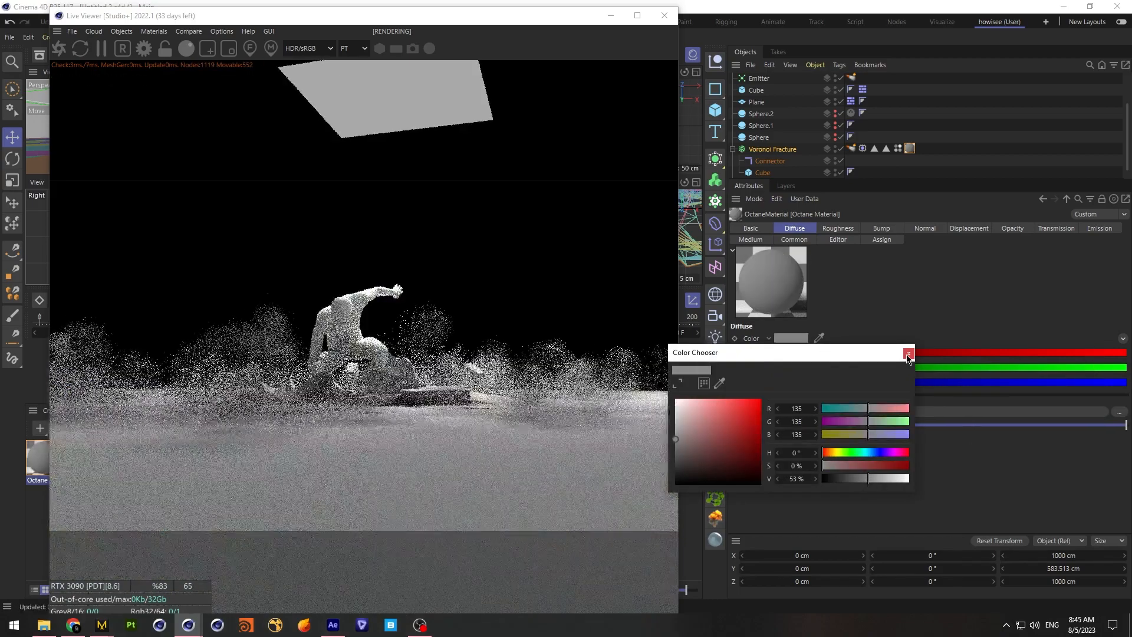
left_click(908, 353)
left_click(908, 149)
left_click_drag(886, 148, 837, 267)
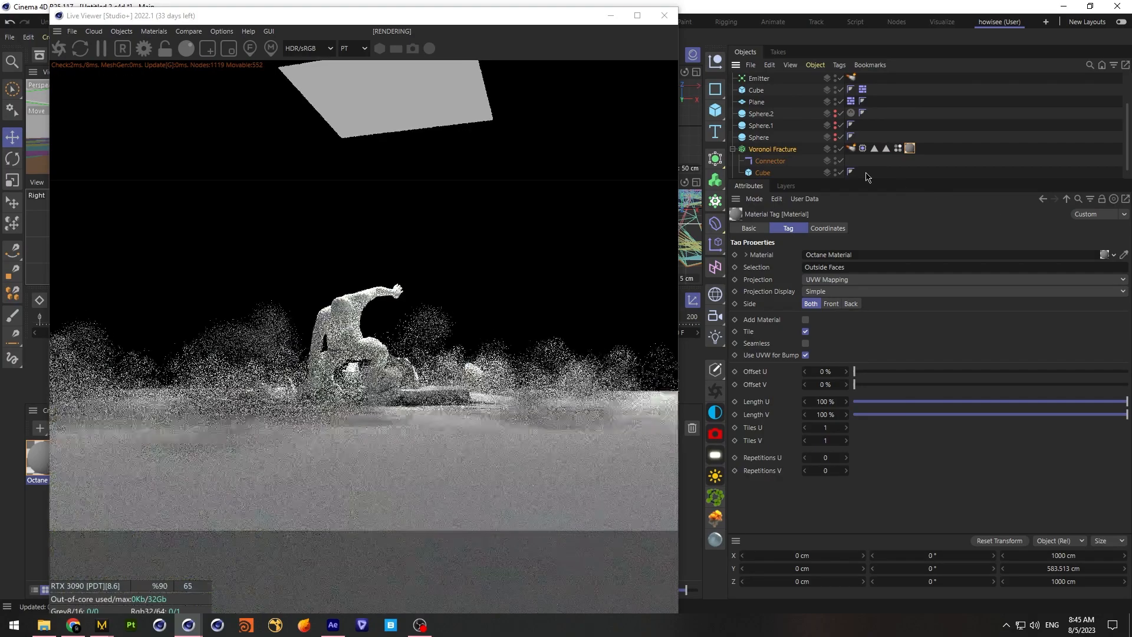
Save the project and restart the Octane live render
left_click(10, 39)
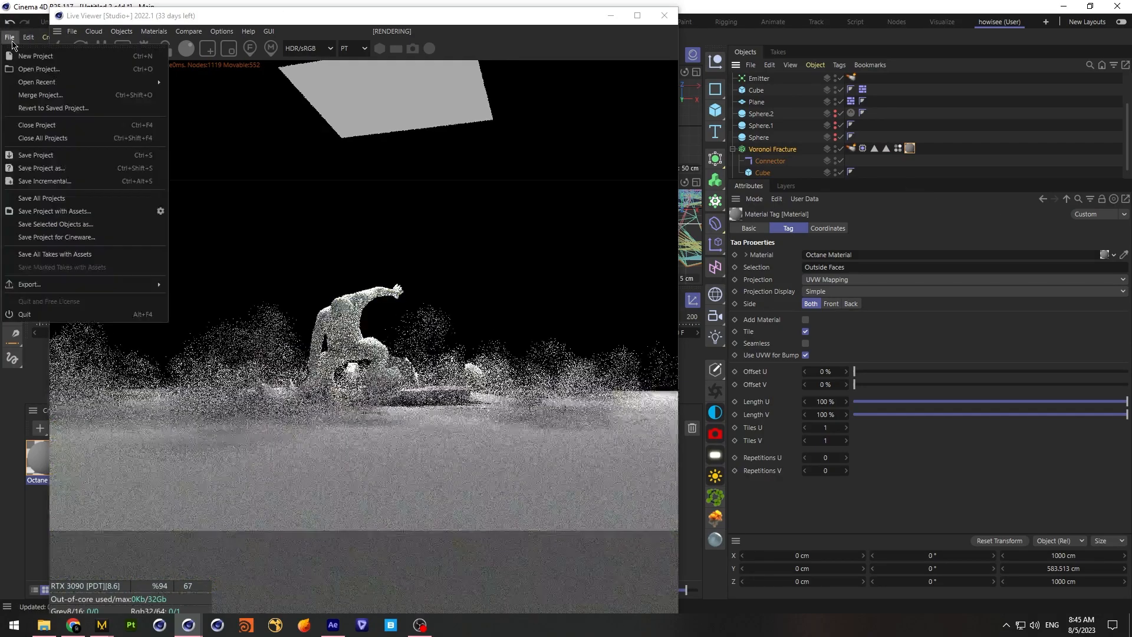
left_click(43, 155)
left_click(60, 54)
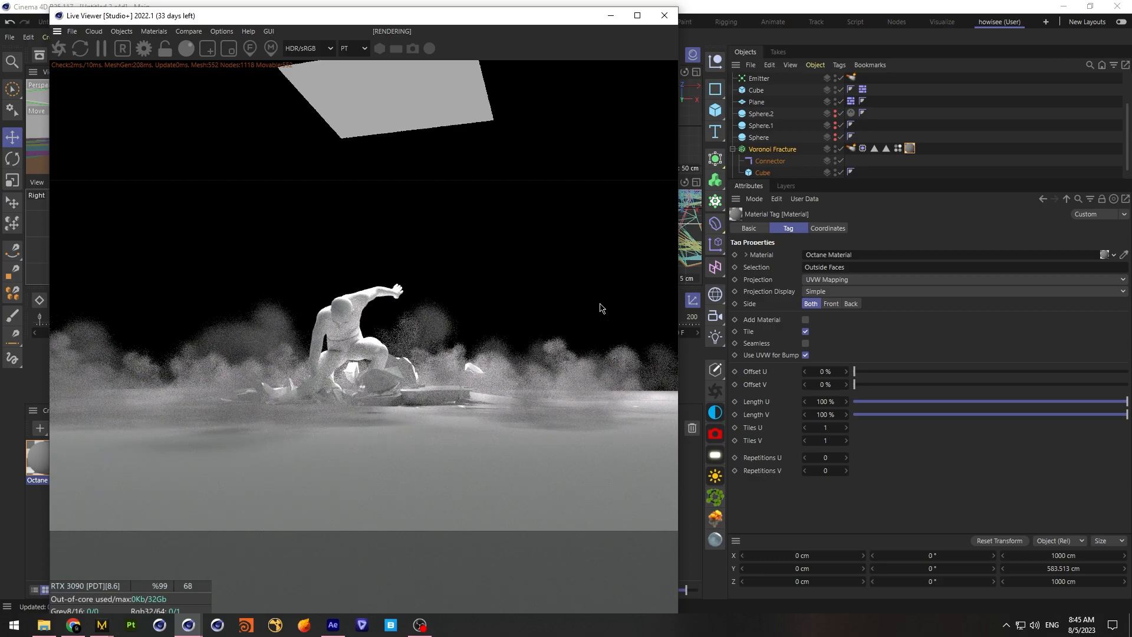
Maximize and enlarge the perspective viewport, and orbit the camera to examine the figure and floor debris from a higher side angle
left_click_drag(423, 24, 857, 44)
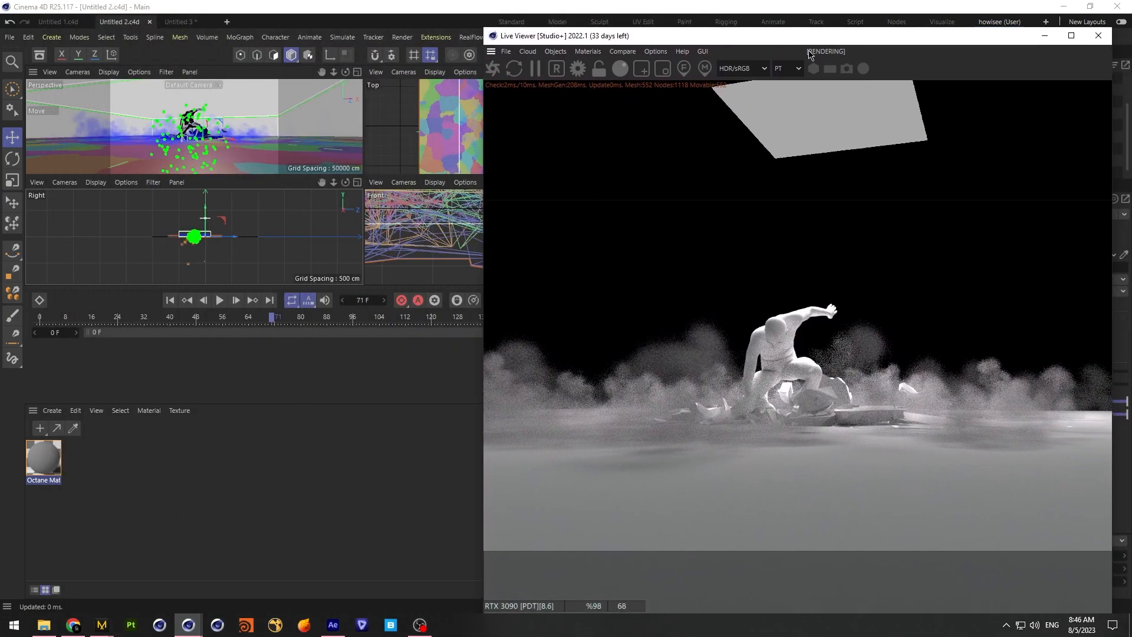
left_click(357, 71)
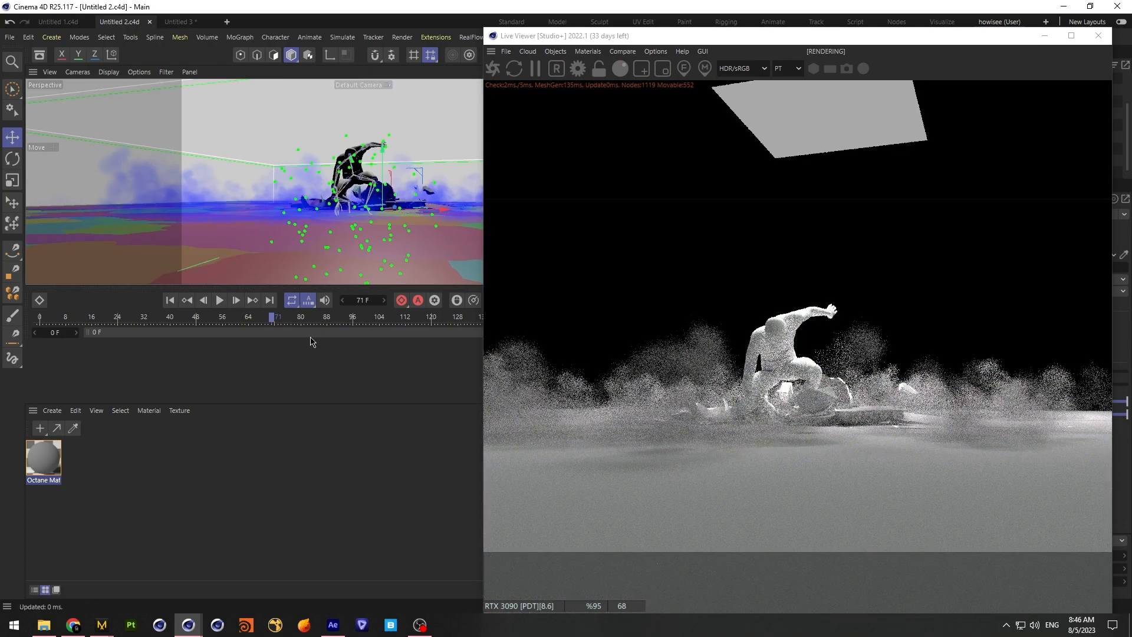
left_click_drag(260, 404, 255, 510)
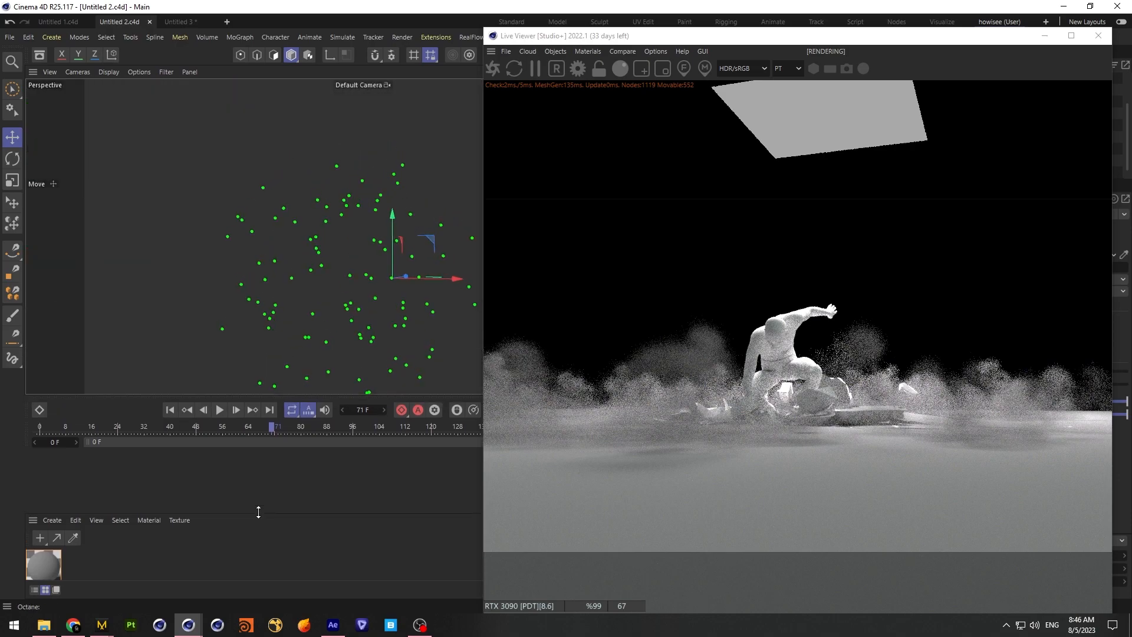
left_click_drag(149, 392, 149, 451)
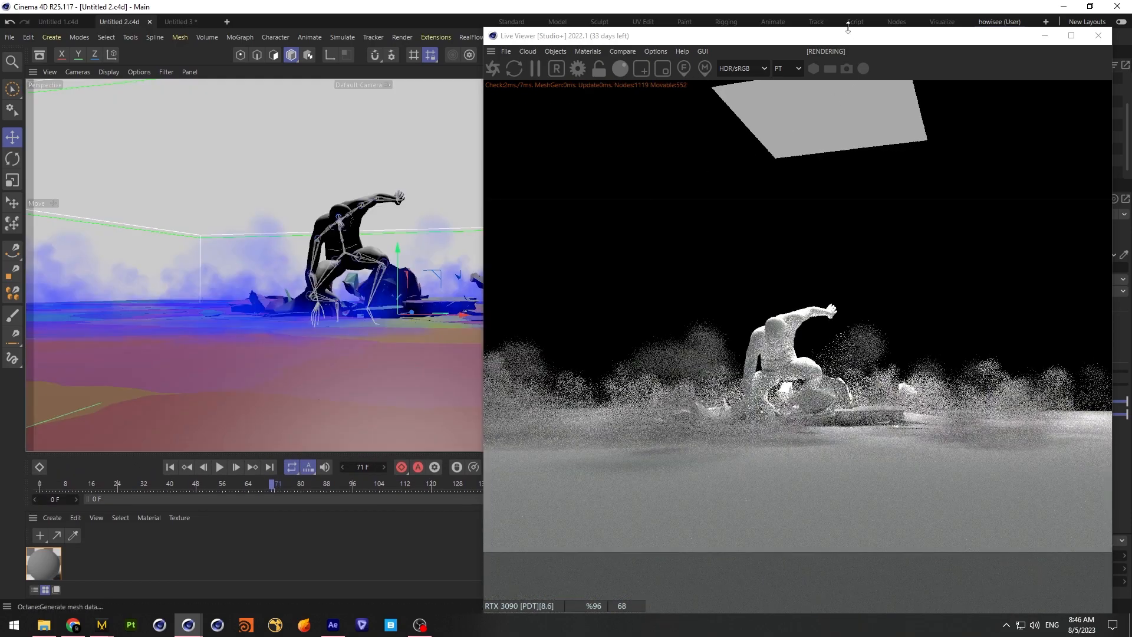
left_click_drag(752, 40, 305, 28)
mouse_move(684, 72)
left_mouse_down()
mouse_move(761, 75)
mouse_move(819, 120)
mouse_move(766, 112)
mouse_move(731, 75)
mouse_move(683, 72)
left_mouse_up()
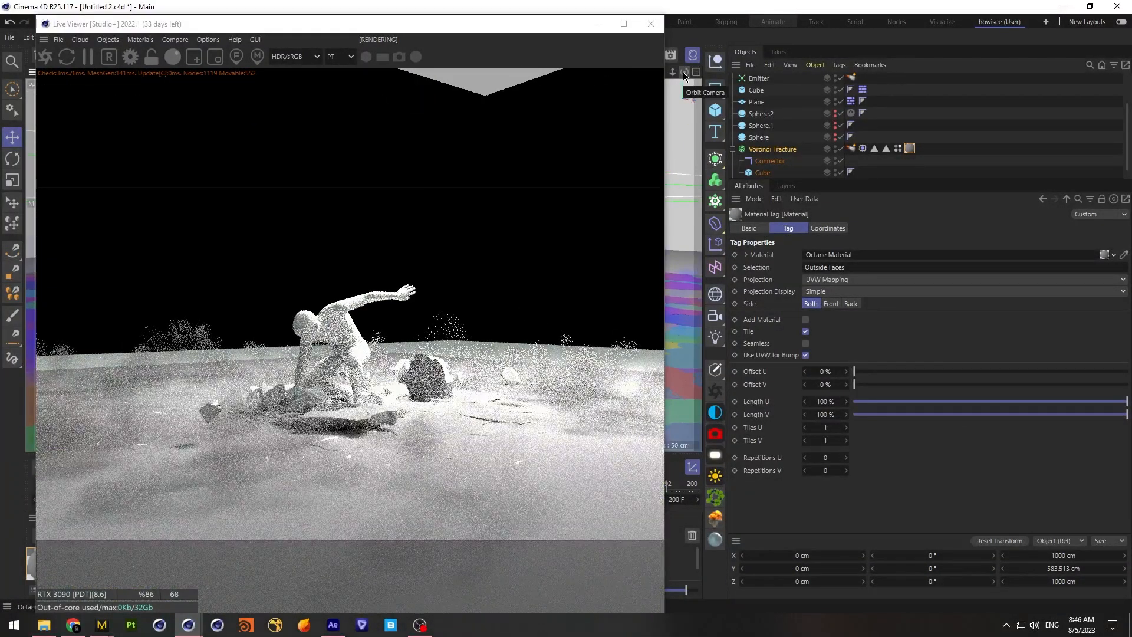
Compare the figure and floor debris with the OctaneLight switched off and back on, from above and from a low side angle
left_click_drag(682, 72, 707, 72)
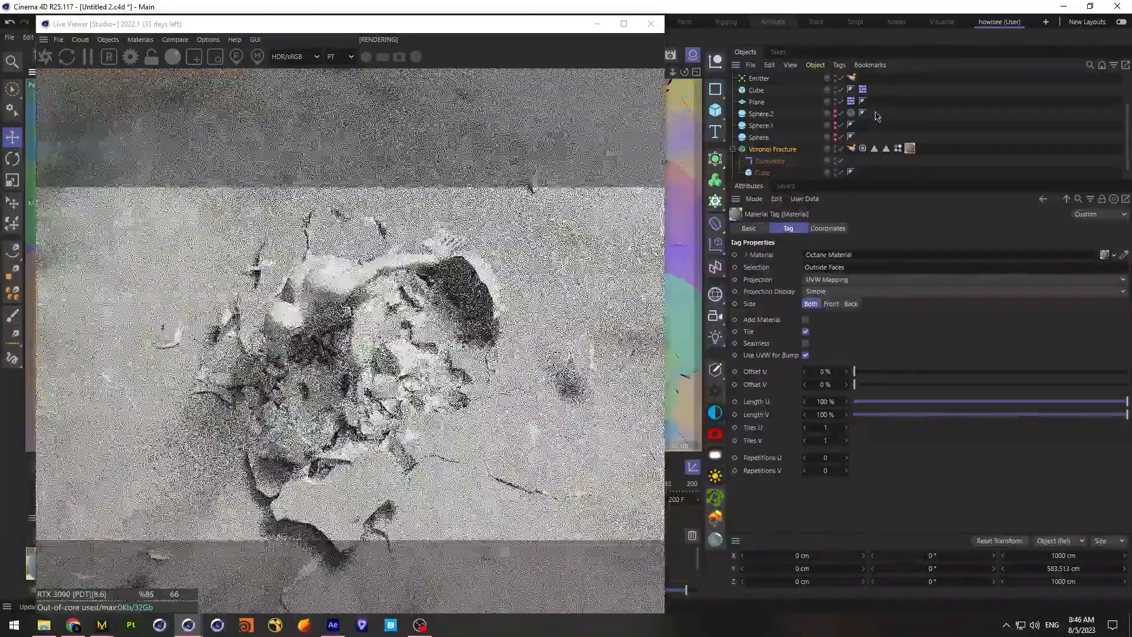
scroll(848, 100, "up", 2)
left_click(841, 79)
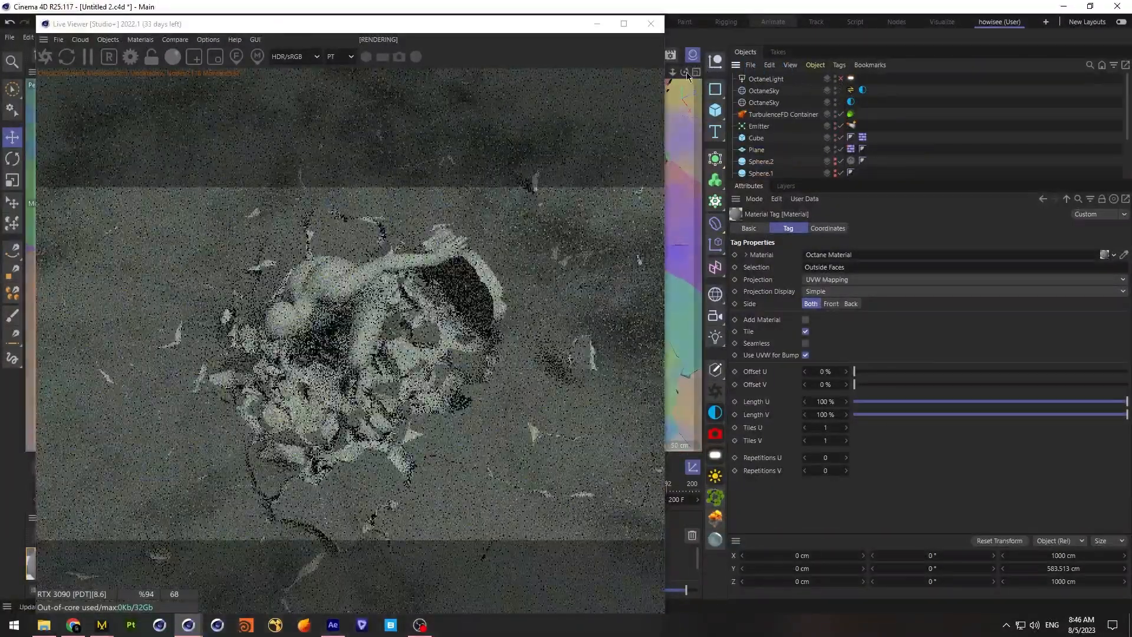
left_click_drag(685, 74, 686, 23)
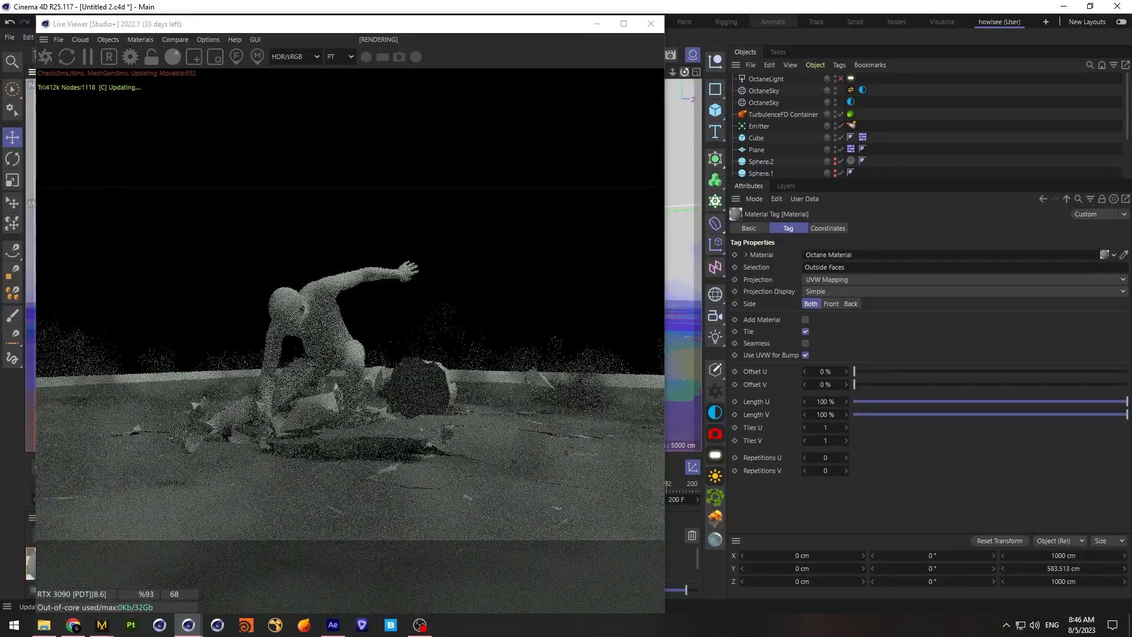
left_click(841, 79)
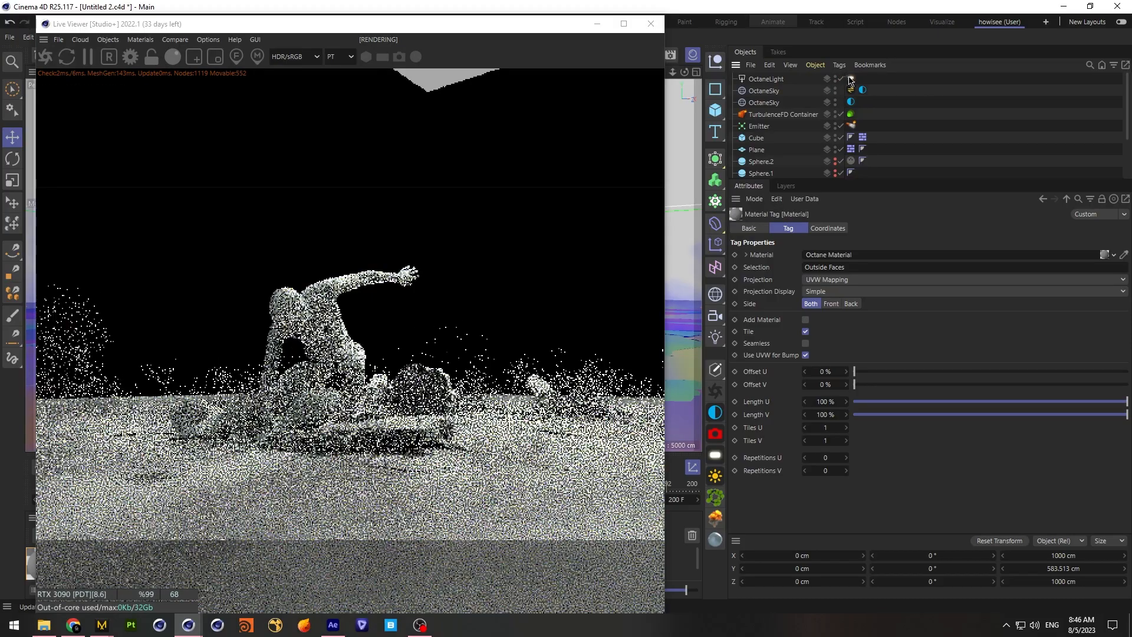
Set the OctaneLight's temperature to about 7991 for a cooler light colour
left_click(851, 79)
left_click_drag(1068, 268, 1034, 265)
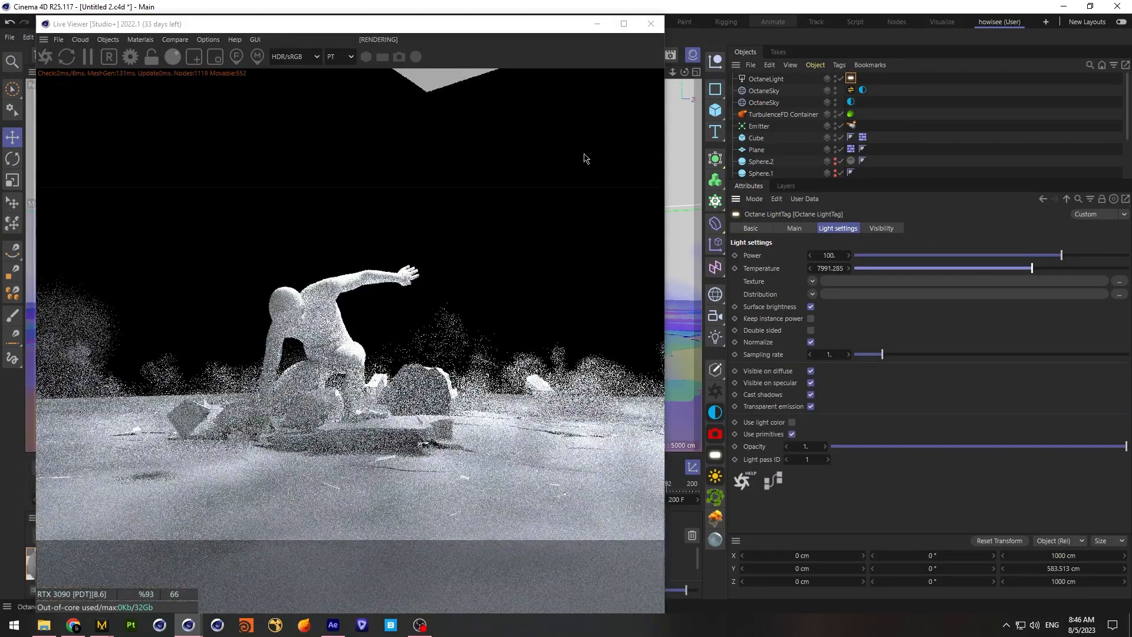
Raise the density of the TurbulenceFD container's Volume Medium to about 464.16 to thicken the smoke
left_click_drag(672, 72, 640, 72)
left_click(850, 114)
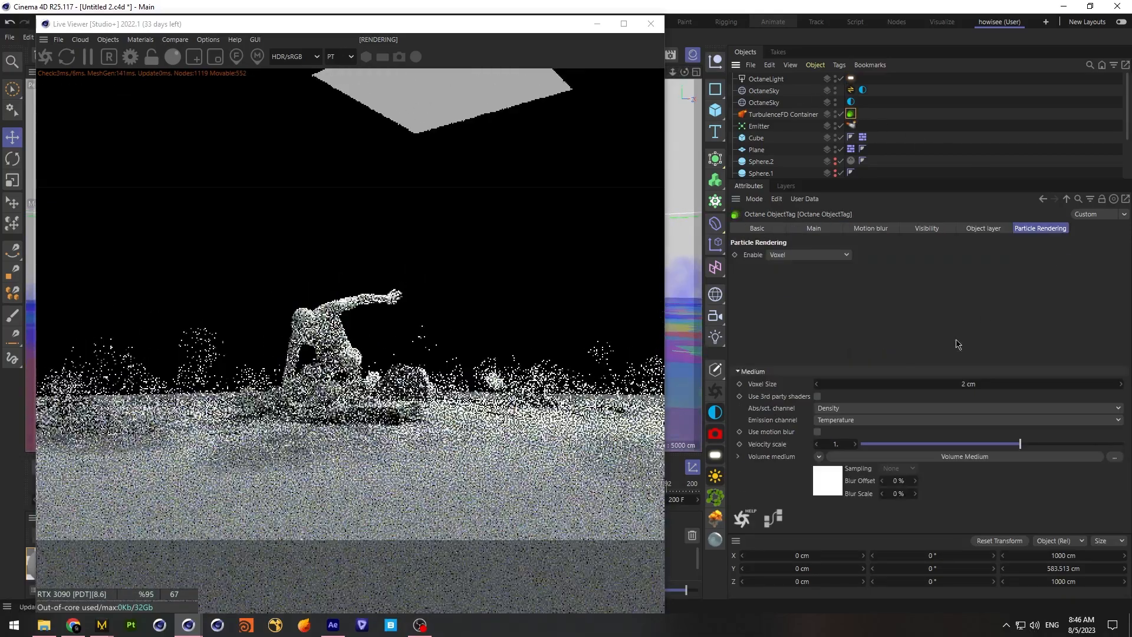
left_click(827, 487)
left_click_drag(1115, 227, 1116, 232)
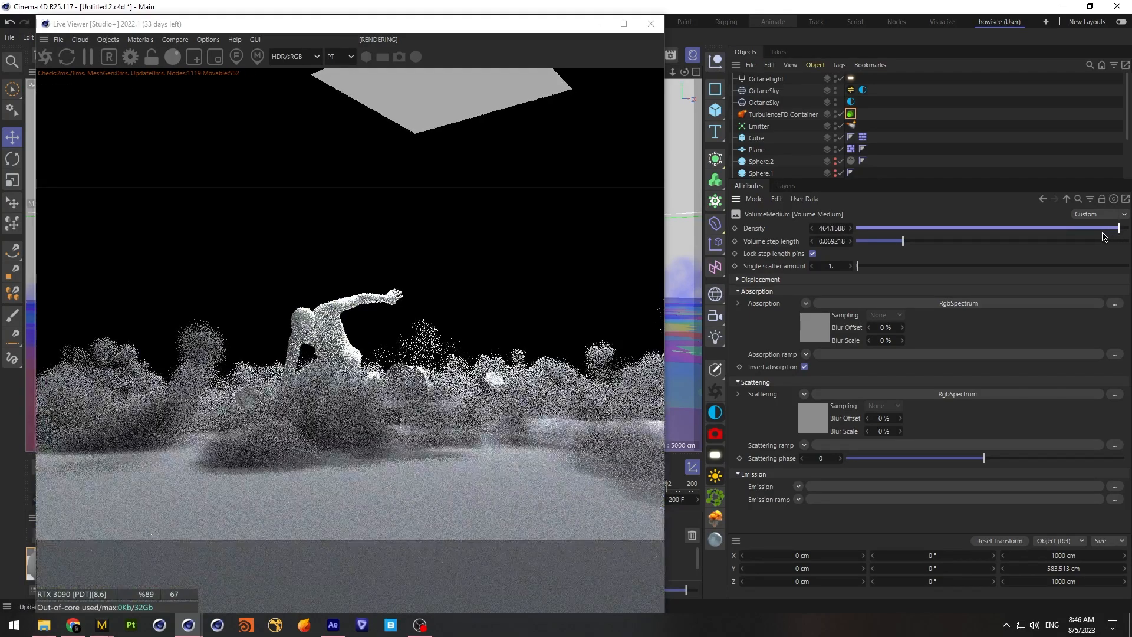